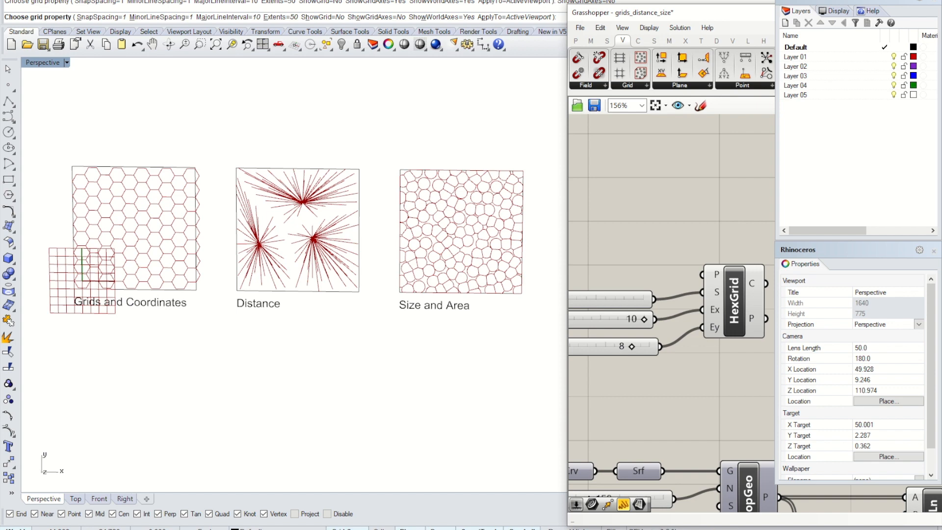
# Switch to the Combined Parameters model, move the Grasshopper window aside and examine the box cluster from several angles.
pyautogui.click(303, 496)
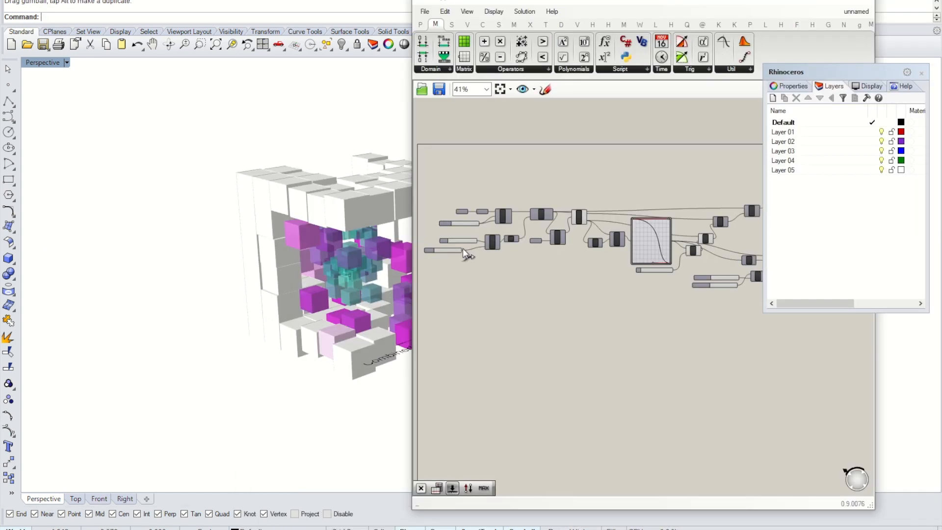
pyautogui.moveTo(551, 1); pyautogui.dragTo(710, 5)
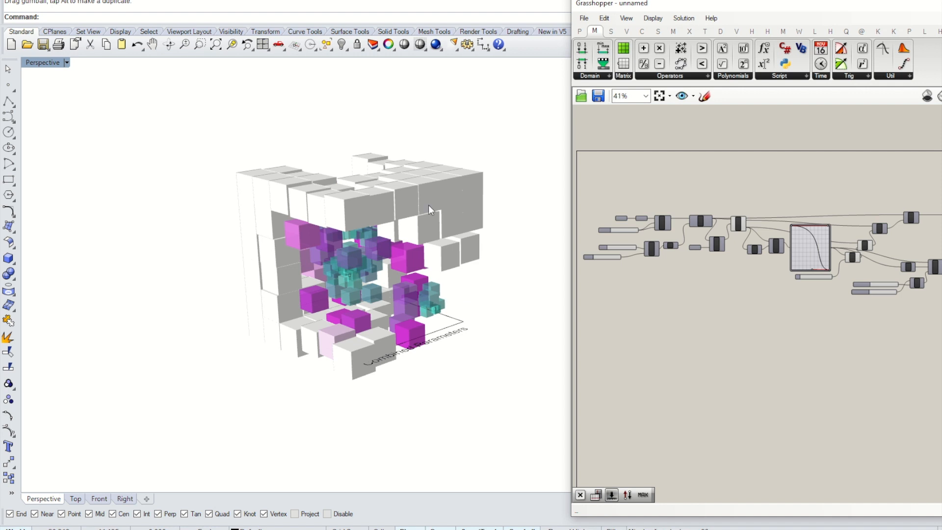
pyautogui.moveTo(458, 185); pyautogui.dragTo(272, 131, button='right')
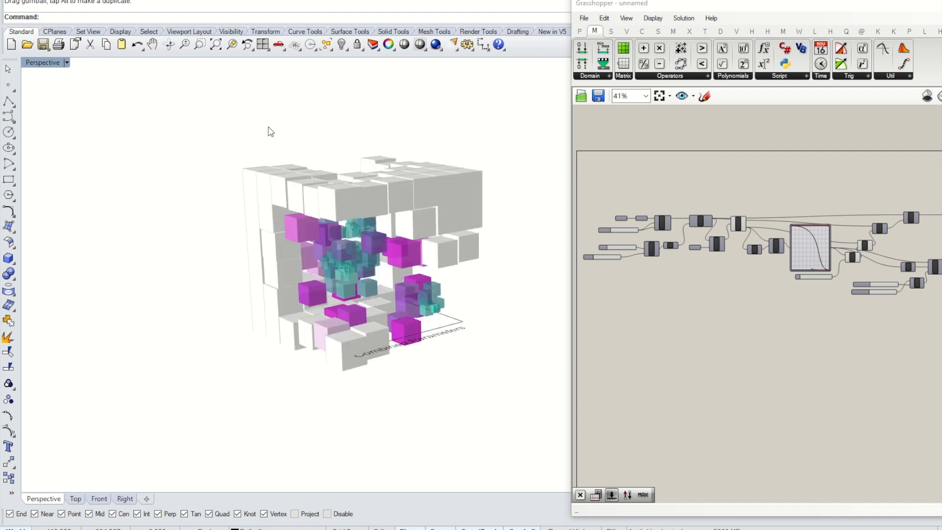
pyautogui.moveTo(348, 228); pyautogui.dragTo(341, 278, button='right')
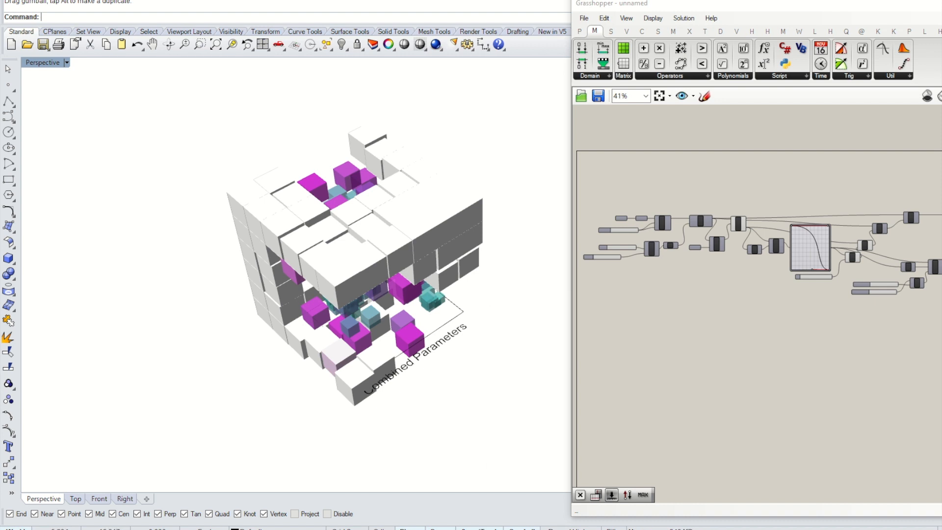
# Switch back to the grids_distance_size model and reposition the Grasshopper window beside the diagrams, giving them more room.
pyautogui.moveTo(365, 527)
pyautogui.click(424, 486)
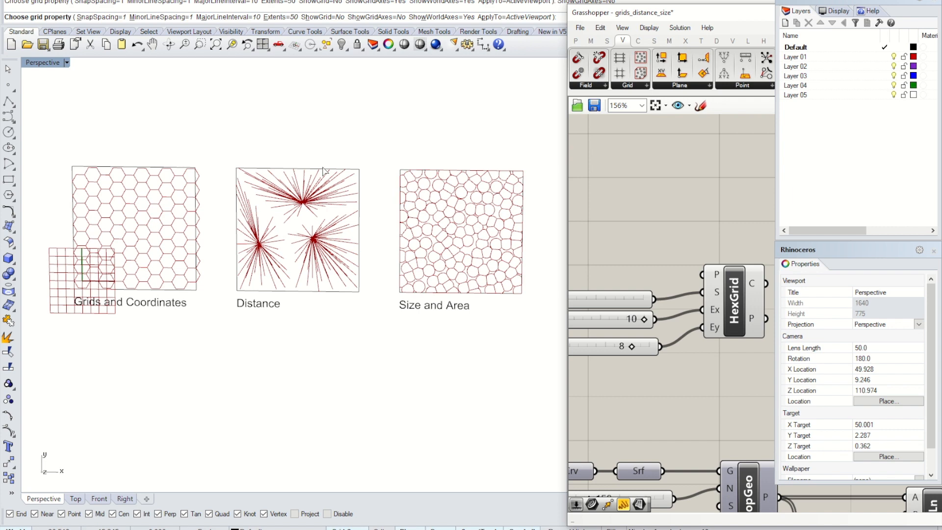
pyautogui.moveTo(701, 20); pyautogui.dragTo(630, 1)
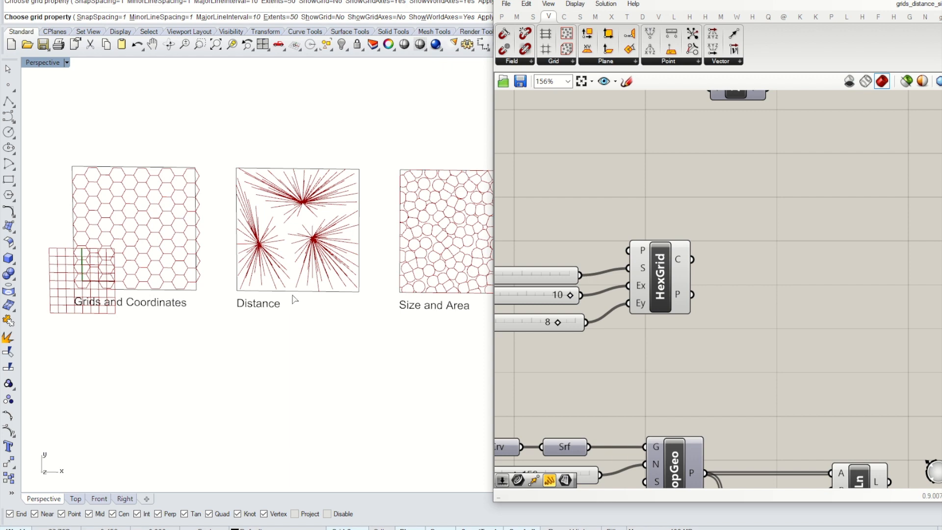
pyautogui.moveTo(492, 144); pyautogui.dragTo(639, 144)
pyautogui.moveTo(201, 231)
pyautogui.mouseDown(button='right')
pyautogui.moveTo(305, 217)
pyautogui.moveTo(189, 200)
pyautogui.moveTo(195, 226)
pyautogui.mouseUp(button='right')
pyautogui.scroll(5, 164, 157)
pyautogui.scroll(-4, 165, 157)
pyautogui.moveTo(335, 195)
pyautogui.mouseDown(button='right')
pyautogui.moveTo(349, 206)
pyautogui.moveTo(346, 196)
pyautogui.mouseUp(button='right')
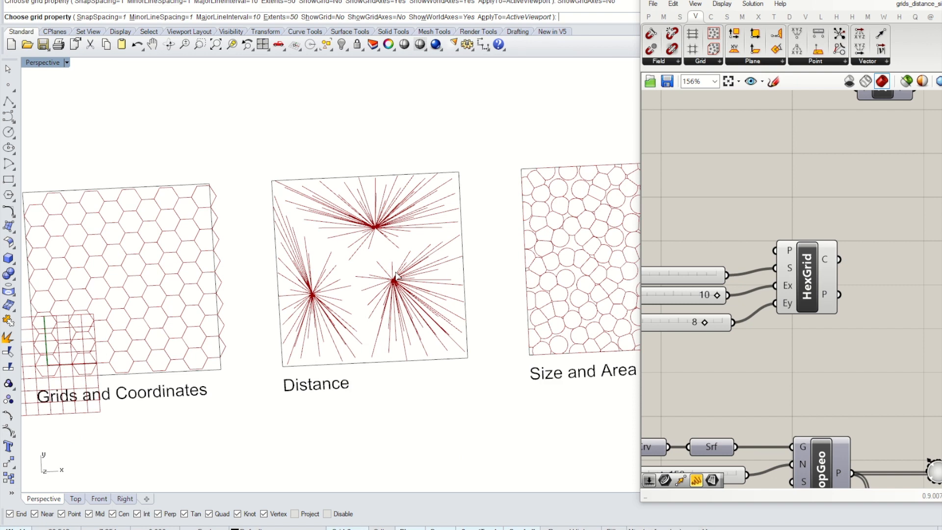
# Turn on the preview of the PopGeo component that feeds the Distance diagram and inspect its points.
pyautogui.scroll(-3, 813, 305)
pyautogui.moveTo(935, 242); pyautogui.dragTo(829, 243, button='right')
pyautogui.click(764, 296)
pyautogui.rightClick(764, 296)
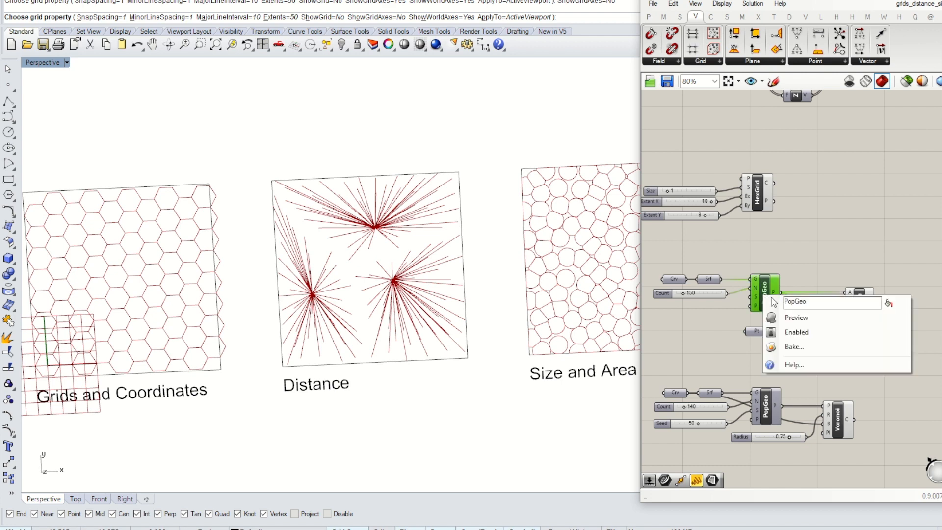
pyautogui.click(796, 318)
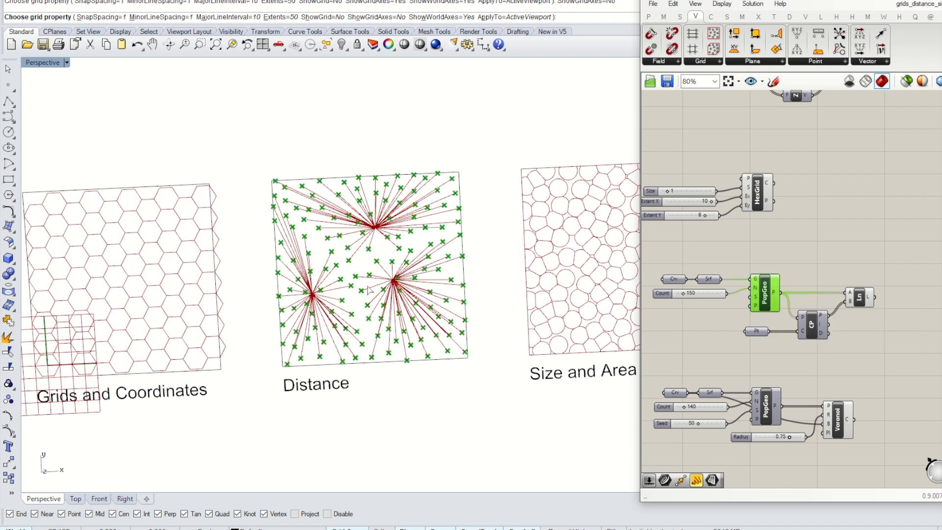
pyautogui.scroll(5, 367, 284)
pyautogui.scroll(-5, 367, 284)
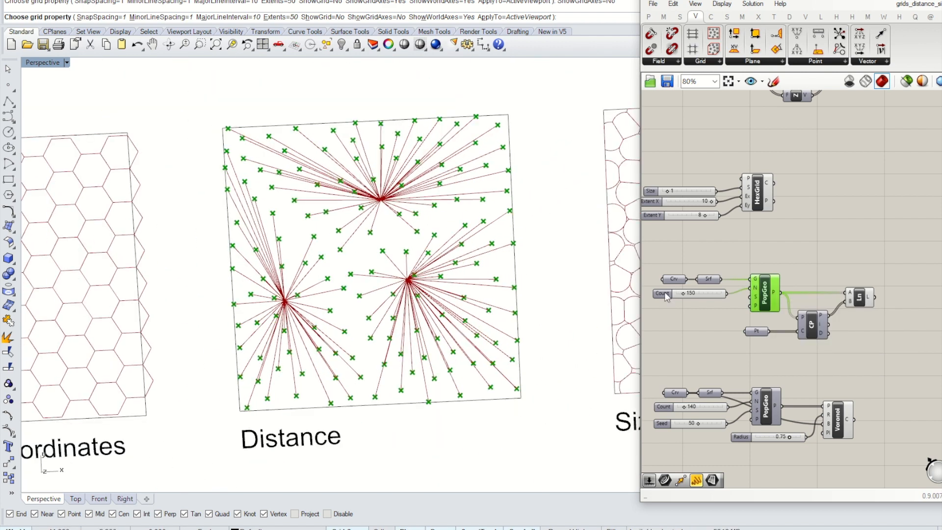
# Toggle the Distance diagram's PopGeo preview off and on to compare the diagram, leaving the preview off.
pyautogui.rightClick(764, 296)
pyautogui.click(824, 316)
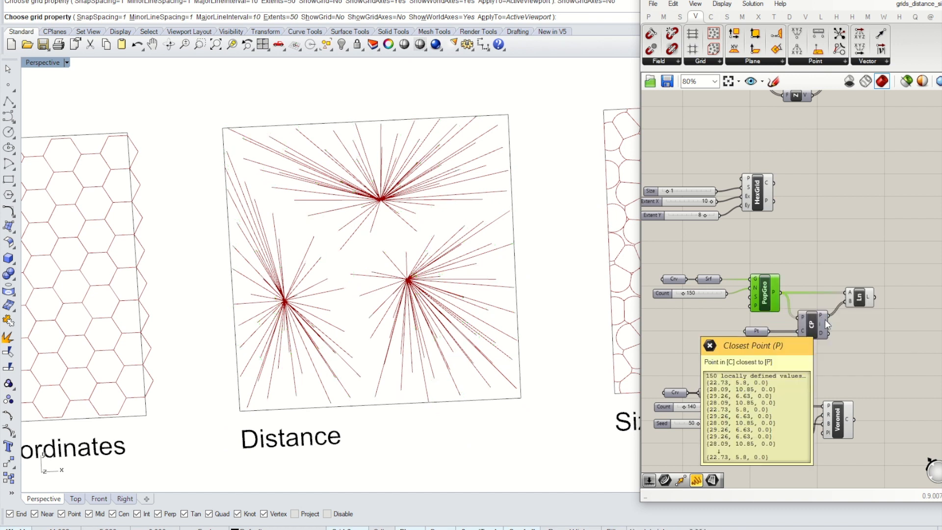
pyautogui.rightClick(765, 304)
pyautogui.click(817, 326)
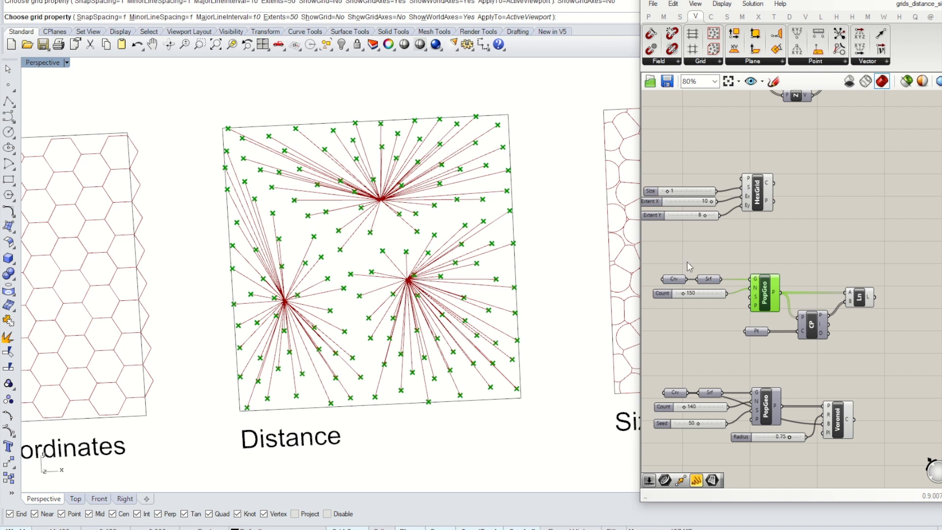
pyautogui.rightClick(769, 294)
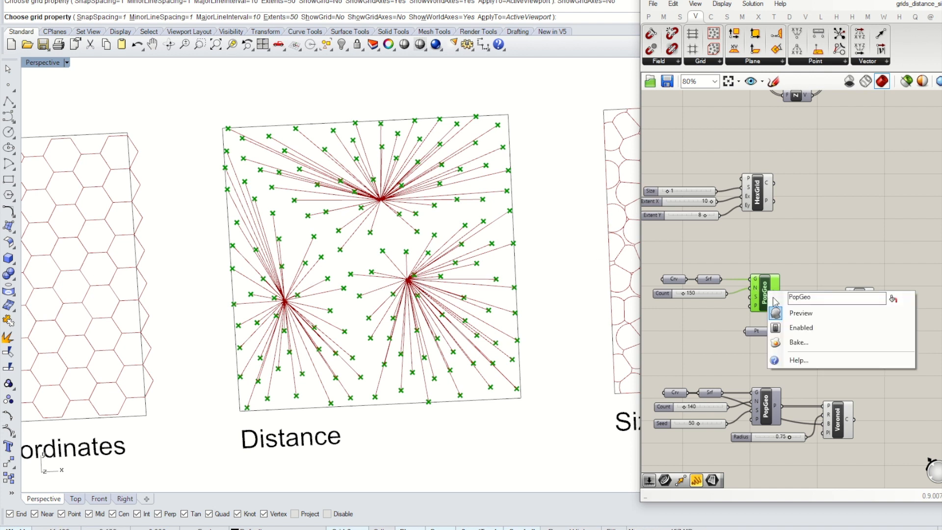
pyautogui.click(794, 311)
# Highlight the HexGrid component and examine its hexagonal cells in the Grids and Coordinates diagram.
pyautogui.keyDown('shift'); pyautogui.moveTo(145, 240); pyautogui.dragTo(342, 213, button='right'); pyautogui.keyUp('shift')
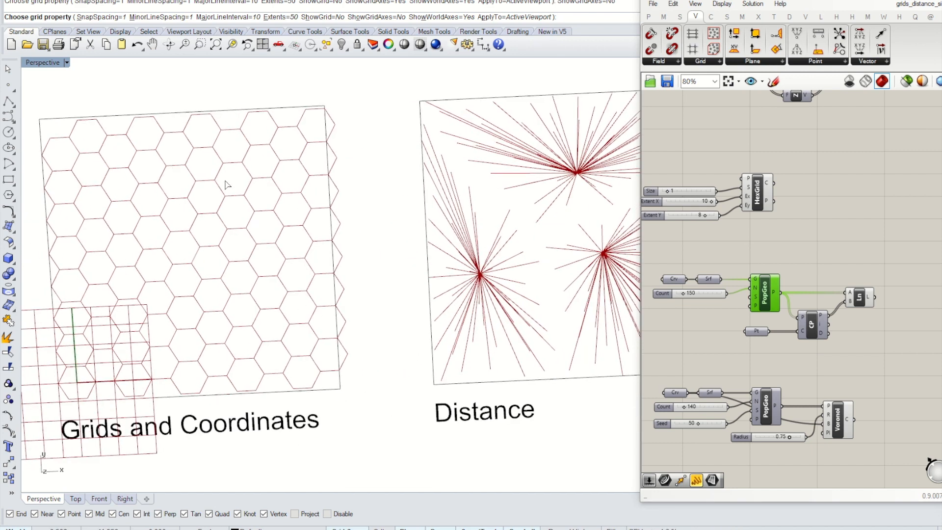
pyautogui.scroll(-2, 226, 184)
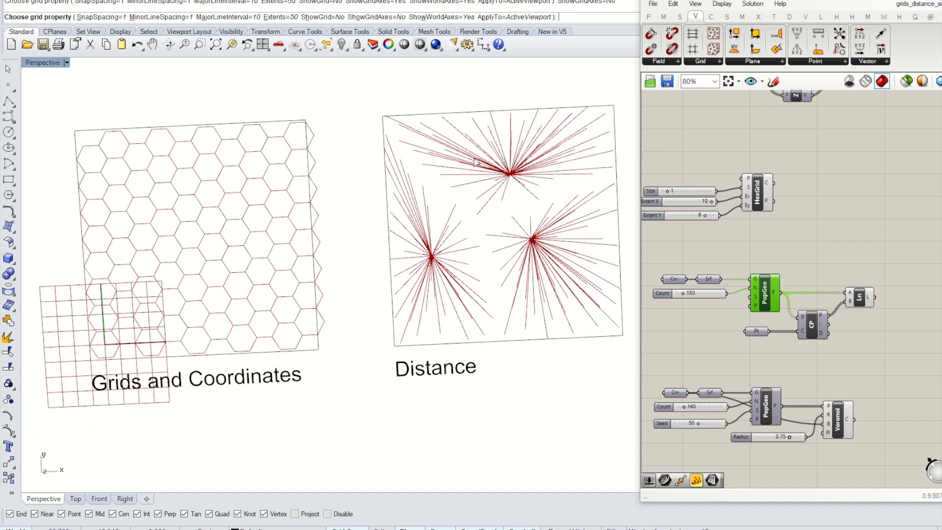
pyautogui.keyDown('shift'); pyautogui.moveTo(323, 226); pyautogui.dragTo(348, 217, button='right'); pyautogui.keyUp('shift')
pyautogui.click(760, 196)
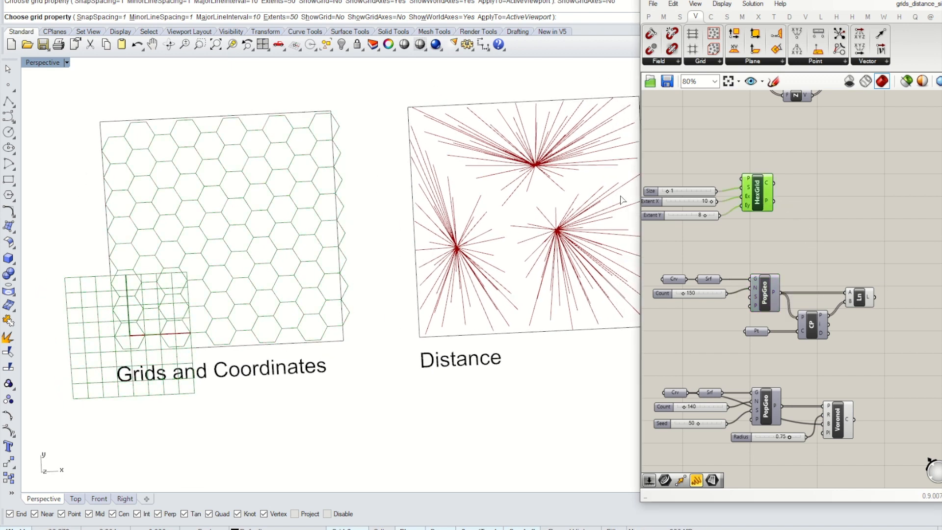
pyautogui.scroll(3, 165, 211)
pyautogui.scroll(-2, 165, 211)
pyautogui.scroll(-1, 457, 270)
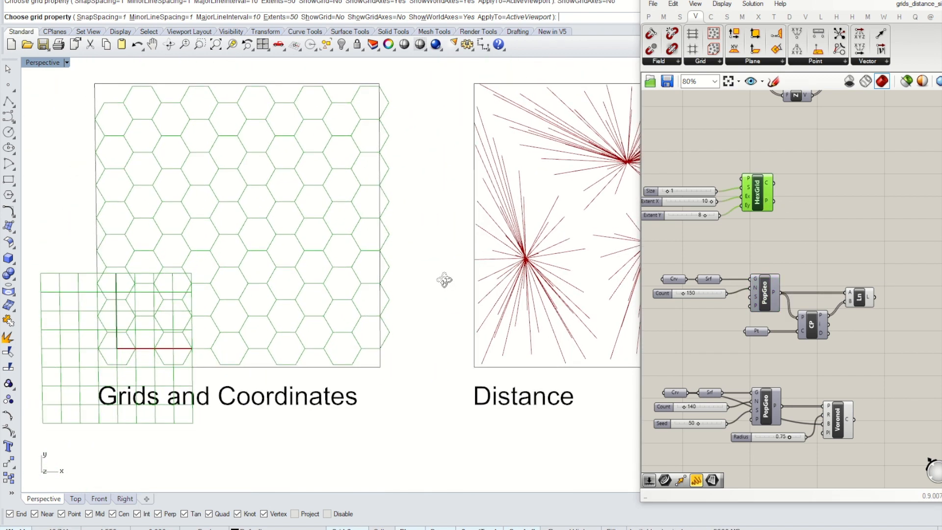
pyautogui.scroll(-2, 235, 274)
pyautogui.moveTo(249, 243)
pyautogui.mouseDown(button='right')
pyautogui.moveTo(248, 274)
pyautogui.moveTo(247, 250)
pyautogui.mouseUp(button='right')
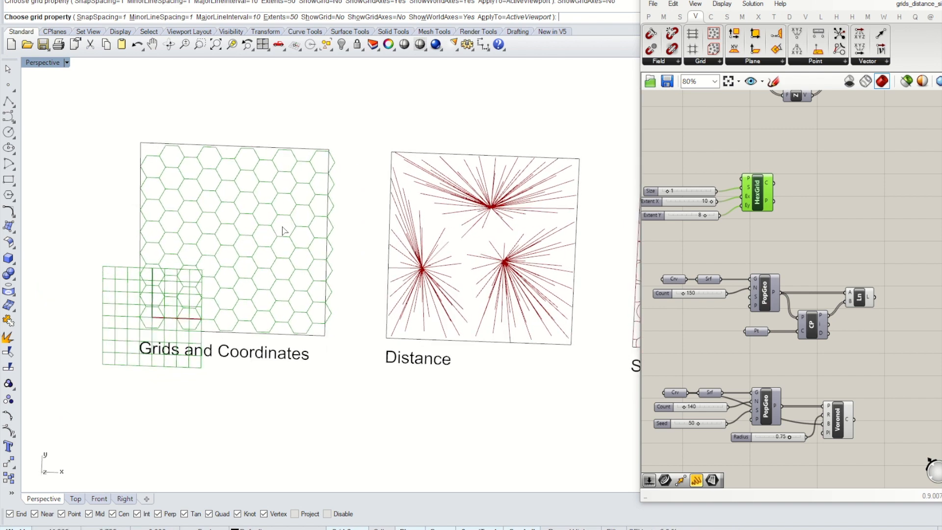
pyautogui.moveTo(283, 230); pyautogui.dragTo(301, 210, button='right')
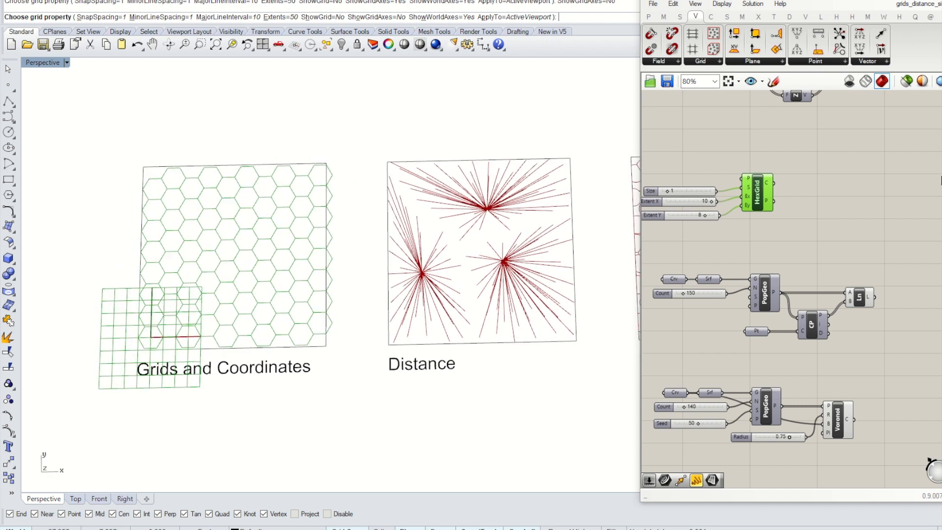
# Add a Point parameter beside the HexGrid component and connect HexGrid's P output to it.
pyautogui.scroll(3, 782, 195)
pyautogui.moveTo(752, 167)
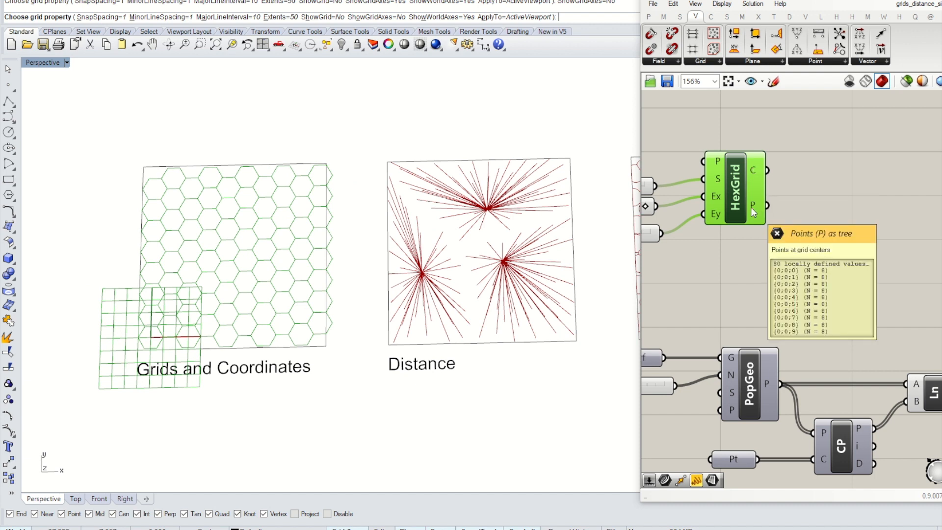
pyautogui.click(650, 18)
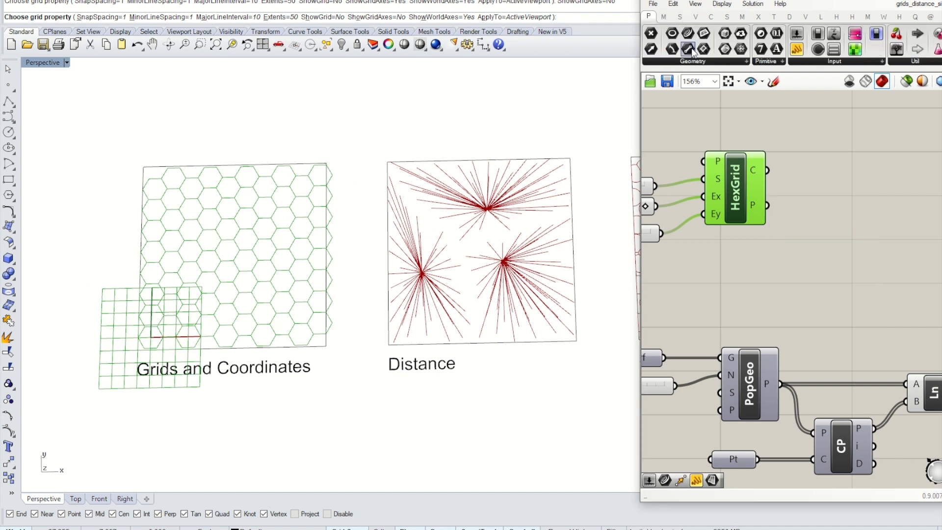
pyautogui.moveTo(651, 33); pyautogui.dragTo(843, 217)
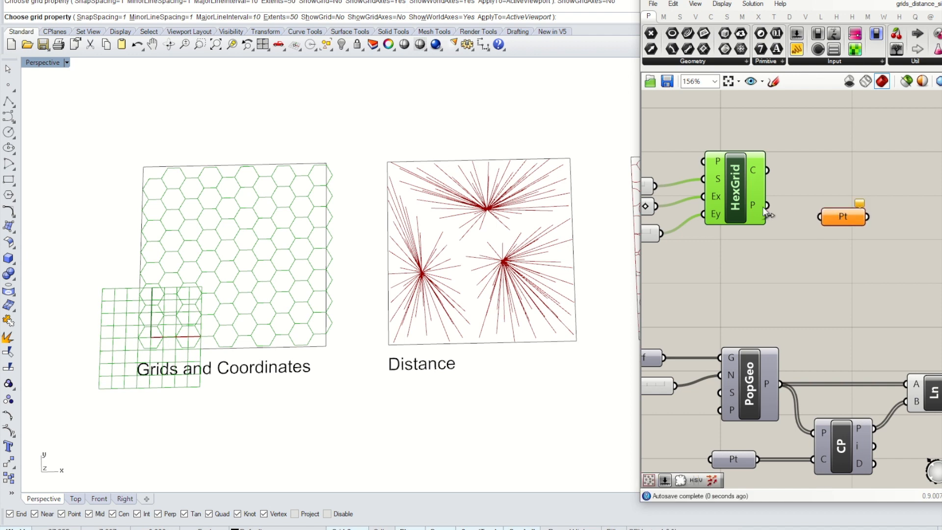
pyautogui.moveTo(767, 205); pyautogui.dragTo(819, 212)
pyautogui.scroll(5, 362, 295)
pyautogui.scroll(-3, 266, 236)
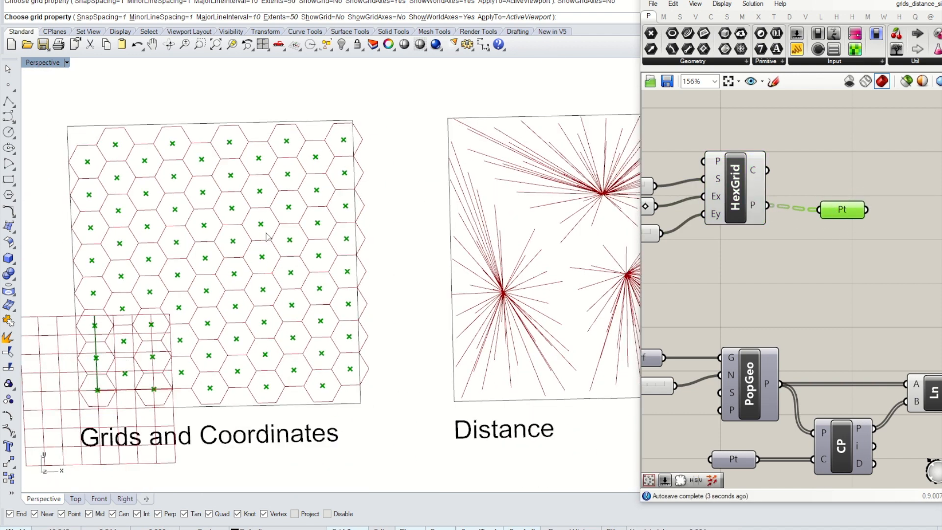
# Align the new Point parameter with HexGrid's P output and inspect the hexagon centre points.
pyautogui.moveTo(848, 211); pyautogui.dragTo(854, 202)
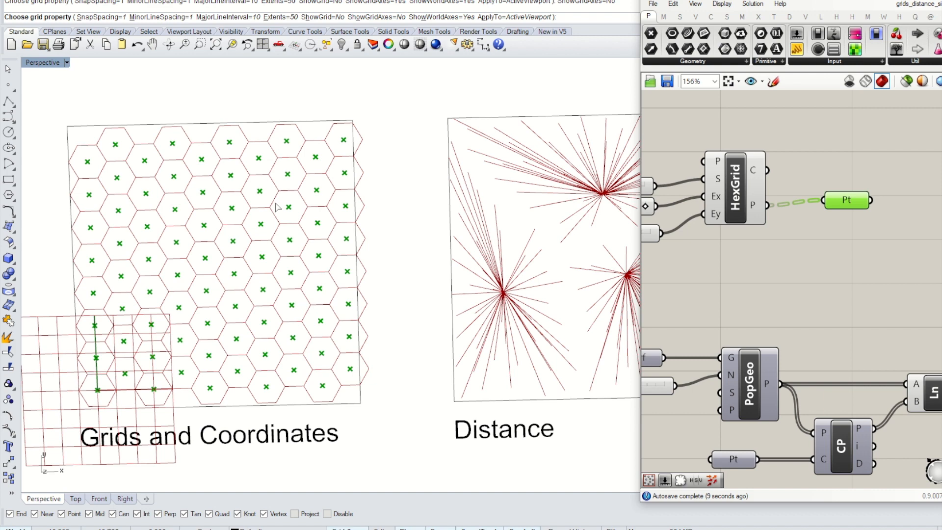
pyautogui.moveTo(845, 206); pyautogui.dragTo(850, 211)
pyautogui.scroll(-2, 388, 224)
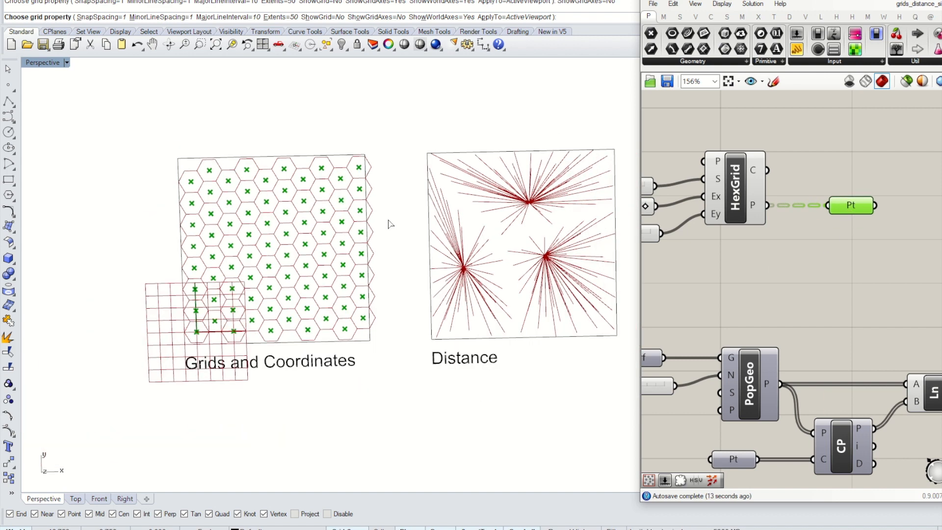
pyautogui.scroll(3, 326, 186)
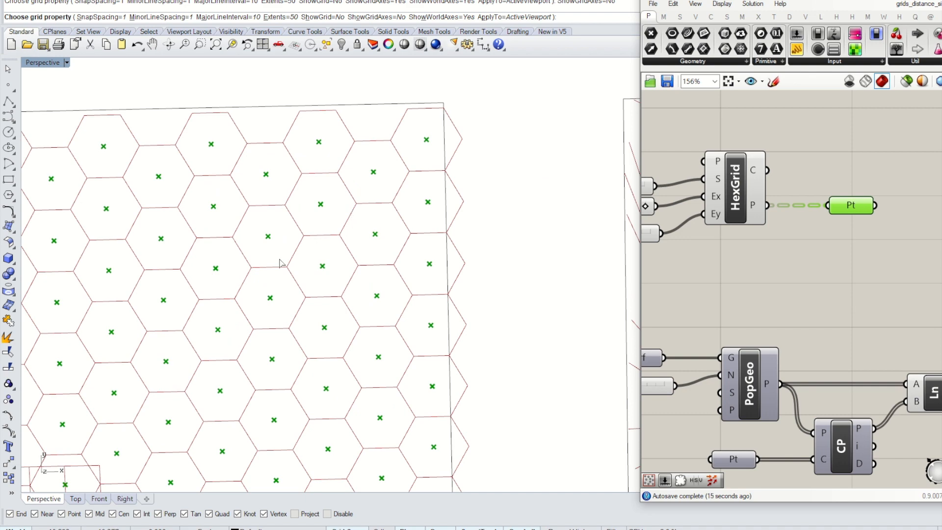
pyautogui.scroll(-2, 369, 255)
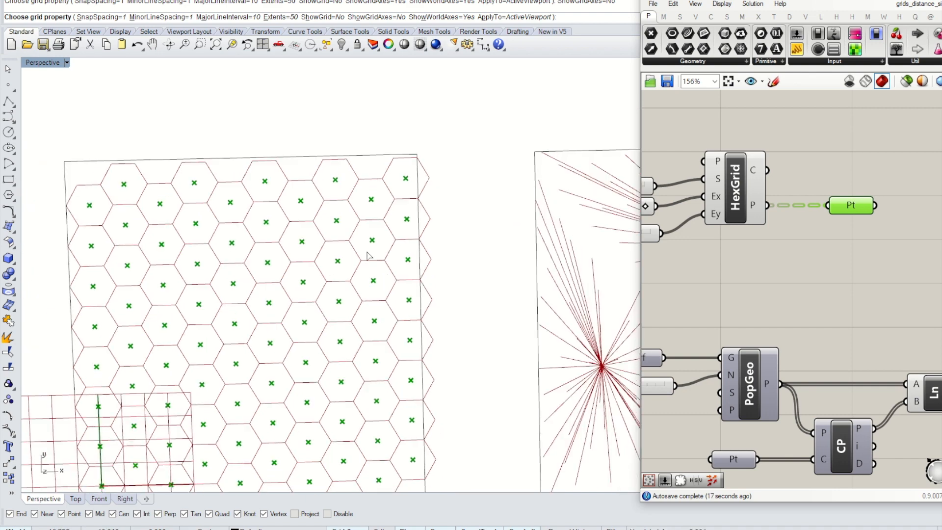
pyautogui.scroll(-2, 369, 255)
# Add a Control Points component above the Point parameter and connect HexGrid's C output to its C input.
pyautogui.moveTo(802, 222); pyautogui.dragTo(758, 251, button='right')
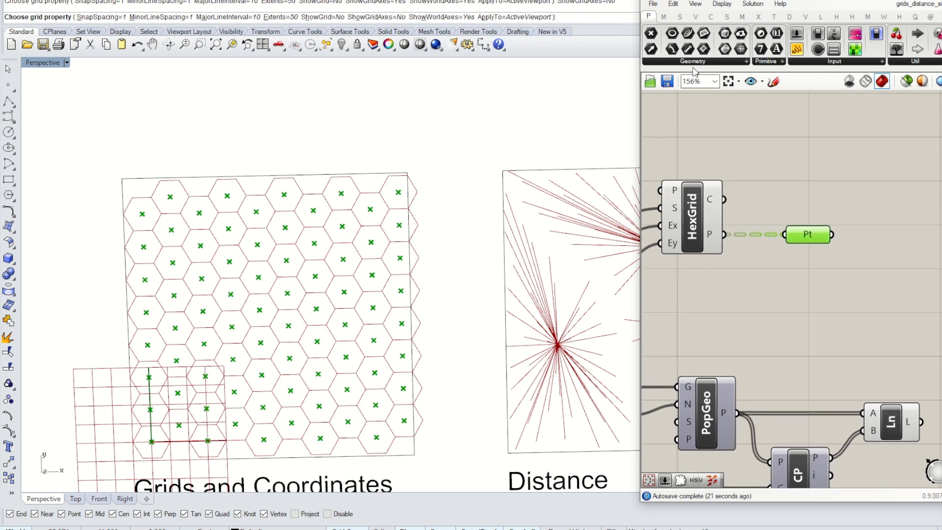
pyautogui.click(709, 17)
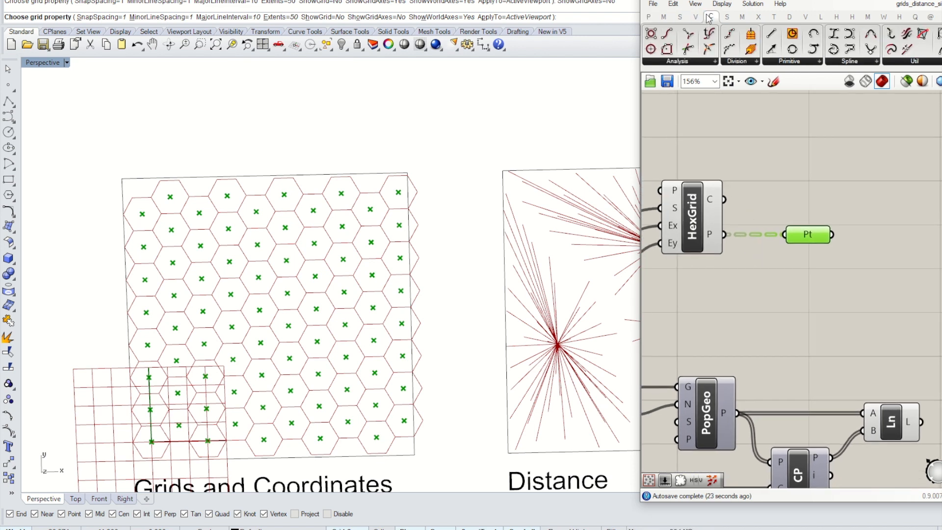
pyautogui.click(702, 61)
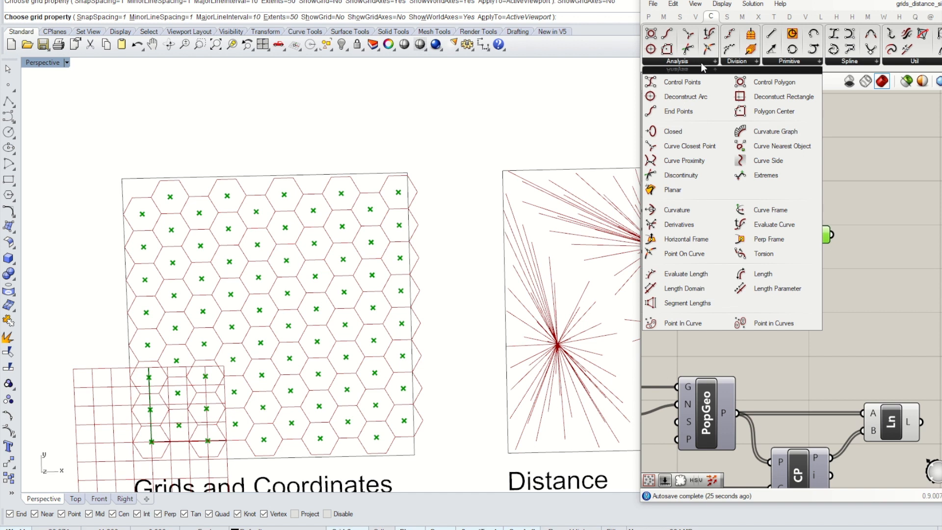
pyautogui.moveTo(699, 82); pyautogui.dragTo(817, 140)
pyautogui.click(716, 200)
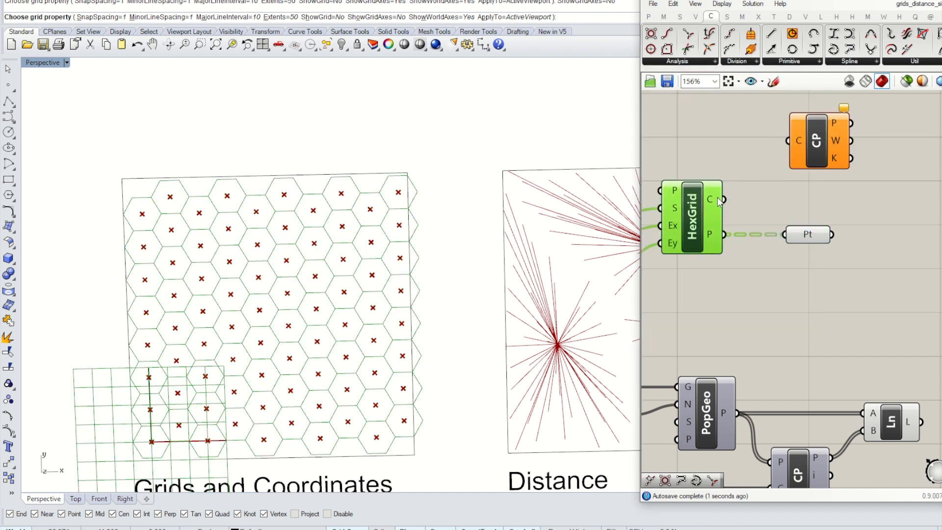
pyautogui.moveTo(724, 199); pyautogui.dragTo(788, 141)
pyautogui.scroll(2, 324, 203)
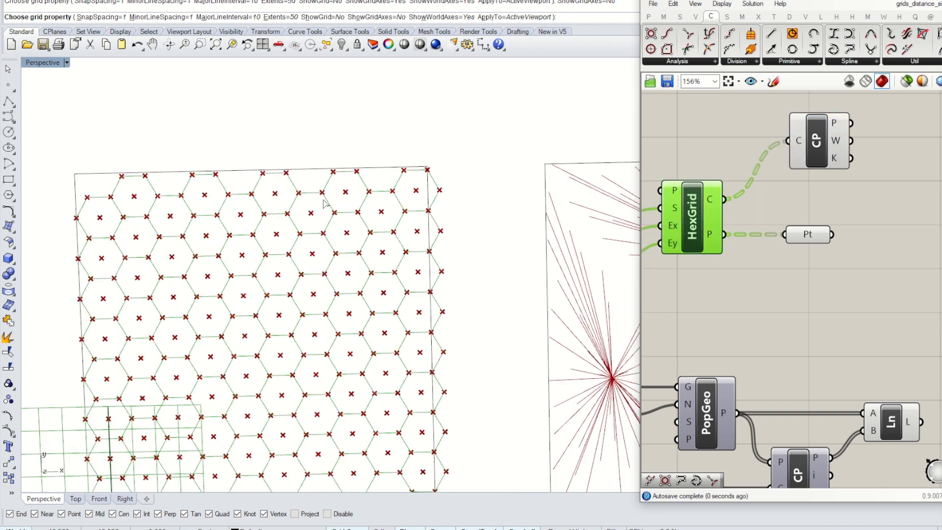
pyautogui.scroll(3, 324, 204)
pyautogui.scroll(-10, 321, 298)
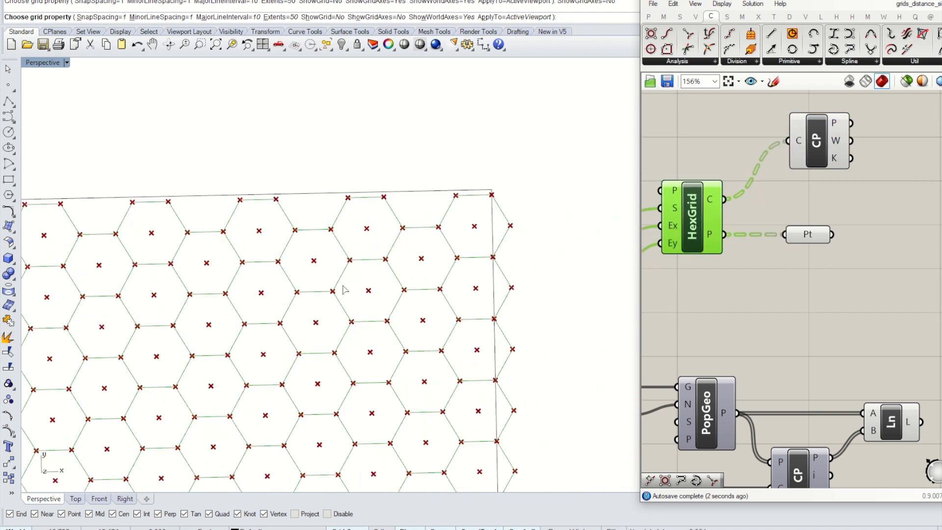
# Move the Control Points component closer to HexGrid and deselect it, bringing the whole grid diagram back into view.
pyautogui.moveTo(818, 155); pyautogui.dragTo(800, 172)
pyautogui.click(856, 199)
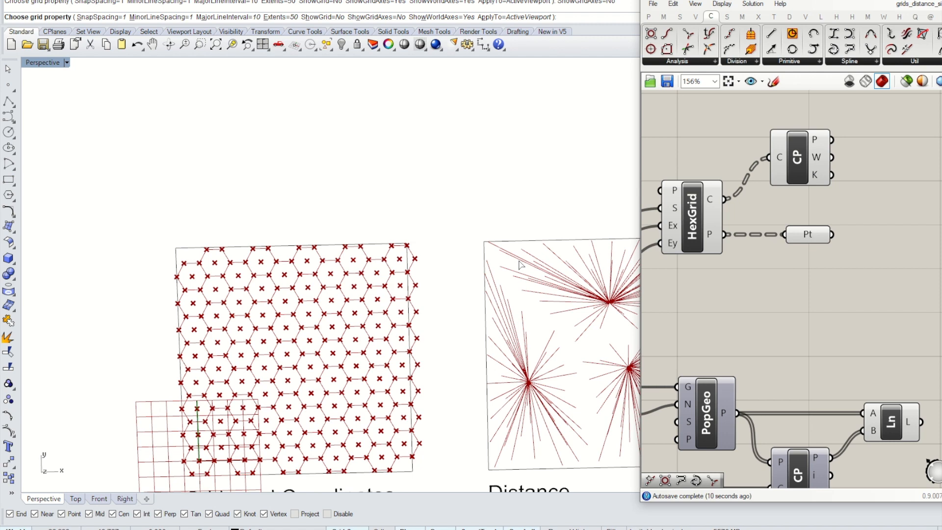
pyautogui.keyDown('shift'); pyautogui.moveTo(406, 297); pyautogui.dragTo(410, 229, button='right'); pyautogui.keyUp('shift')
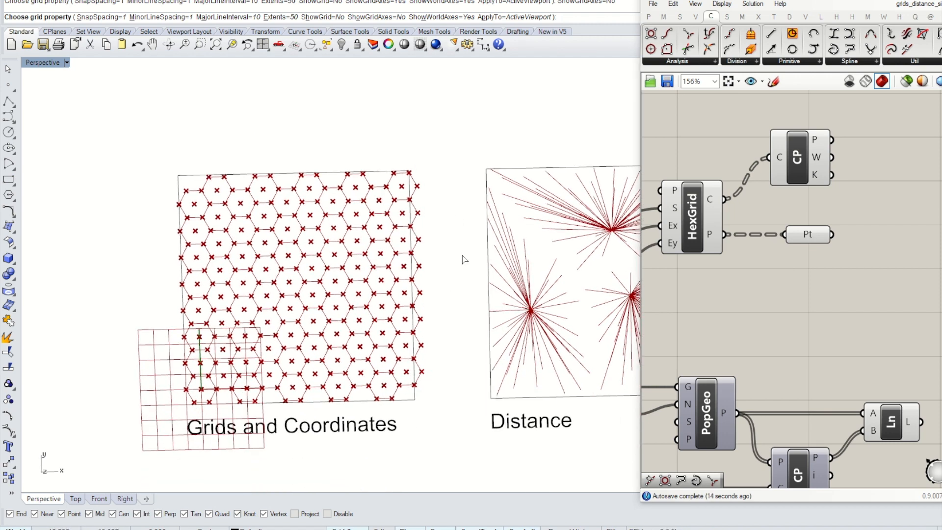
# Add a Circle component beside the Control Points component and connect Control Points' P output to its P input.
pyautogui.moveTo(459, 292)
pyautogui.mouseDown(button='right')
pyautogui.moveTo(447, 288)
pyautogui.moveTo(458, 286)
pyautogui.mouseUp(button='right')
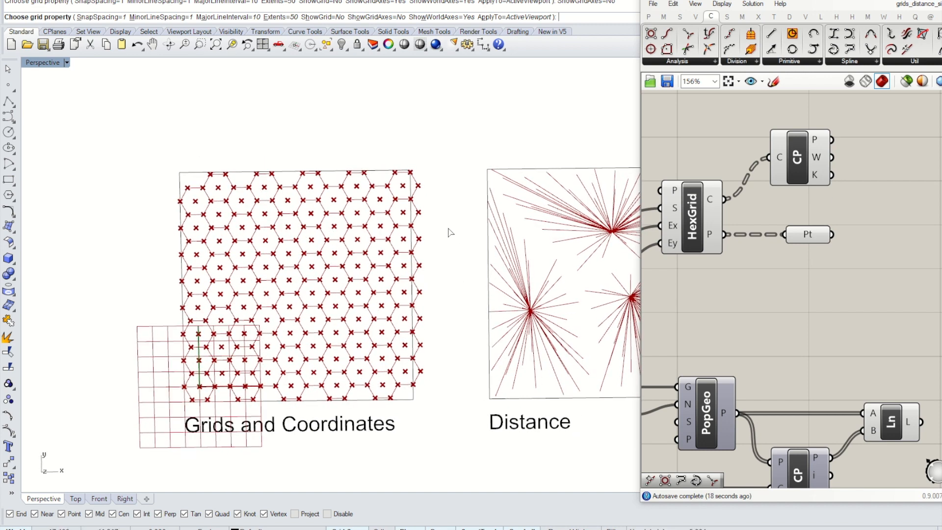
pyautogui.scroll(10, 386, 248)
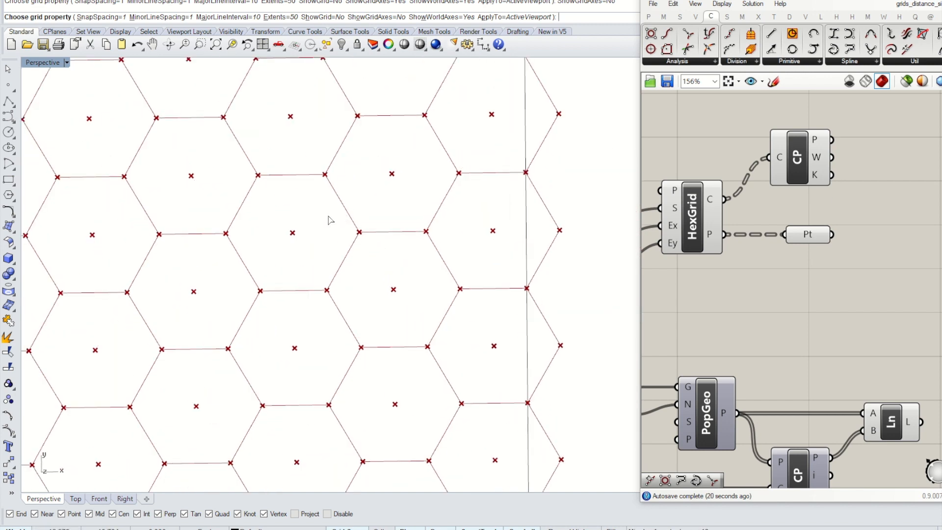
pyautogui.scroll(-5, 376, 230)
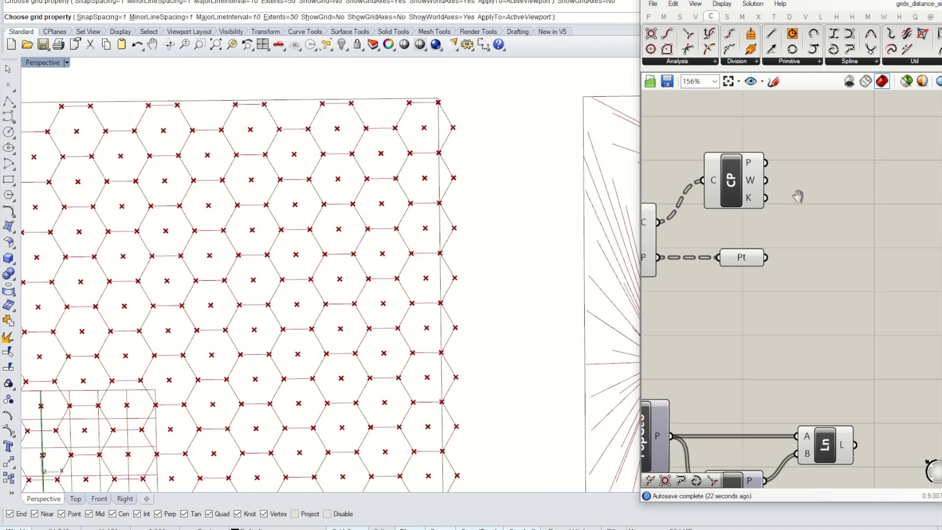
pyautogui.moveTo(866, 189); pyautogui.dragTo(805, 197, button='right')
pyautogui.moveTo(755, 2); pyautogui.dragTo(623, 0)
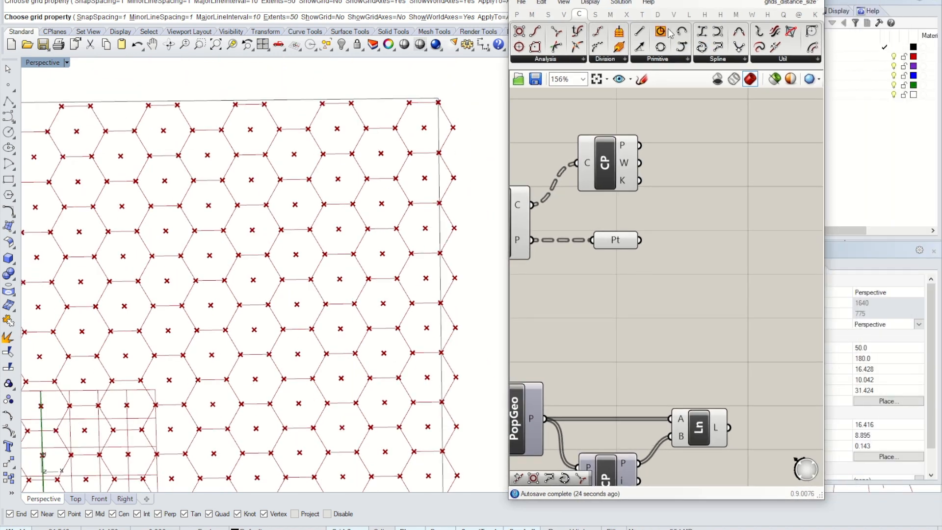
pyautogui.moveTo(660, 32); pyautogui.dragTo(738, 167)
pyautogui.click(616, 176)
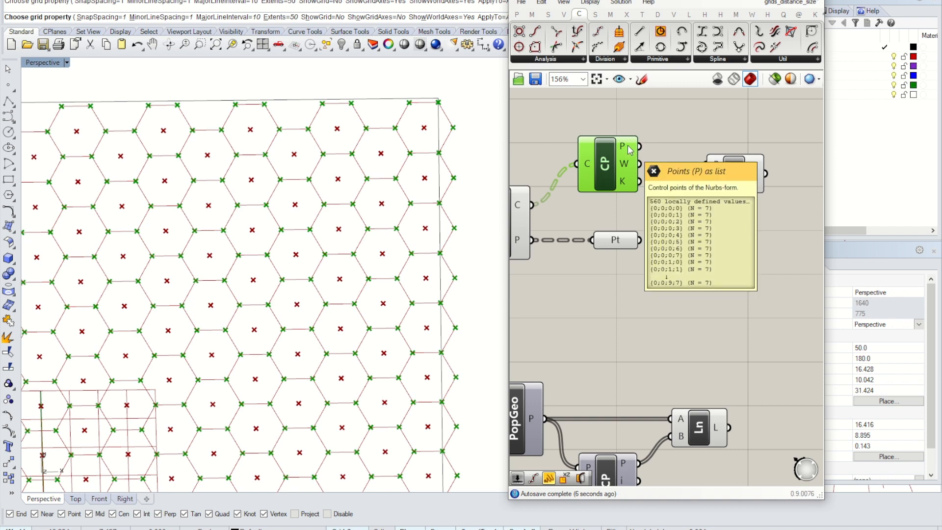
pyautogui.moveTo(641, 156); pyautogui.dragTo(758, 161)
pyautogui.scroll(-4, 382, 164)
pyautogui.scroll(8, 393, 145)
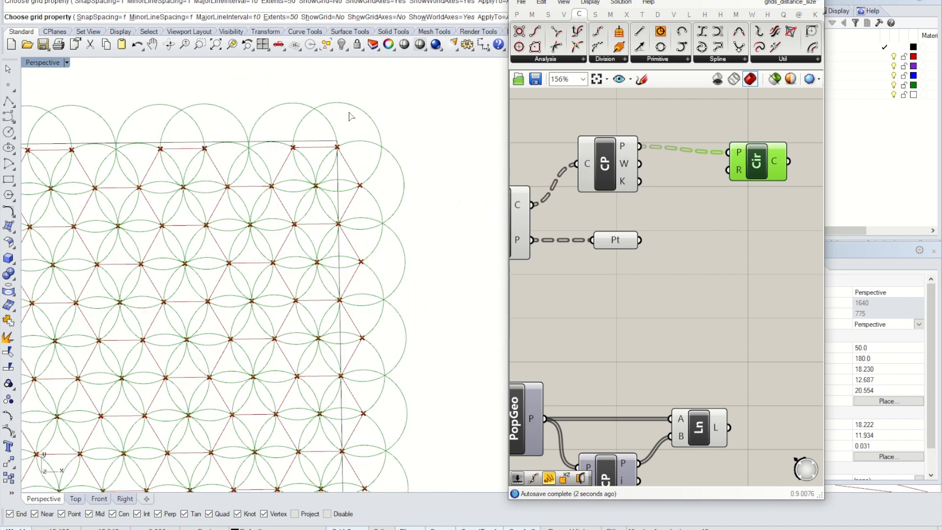
pyautogui.scroll(-3, 327, 127)
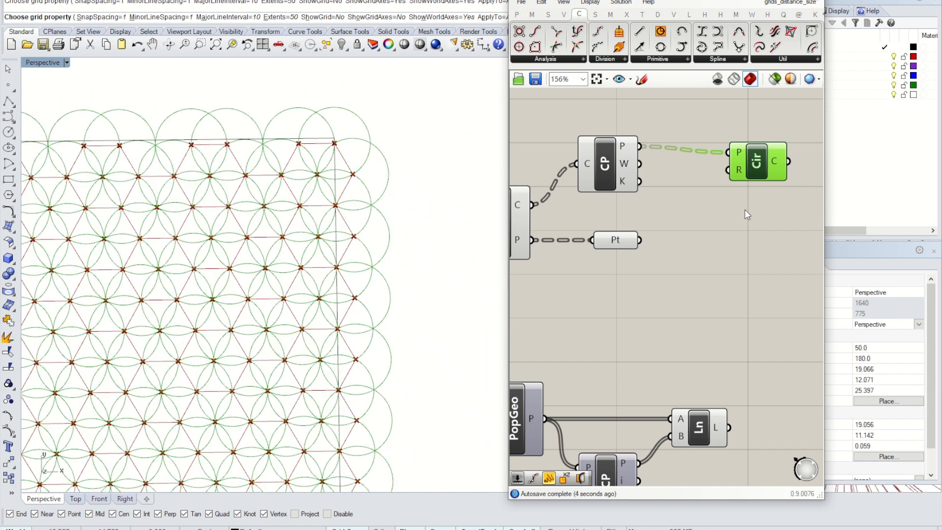
# Add a 0.25 number slider, connect it to the Circle's R input, and reduce the radius to 0.09.
pyautogui.doubleClick(743, 210)
pyautogui.write('.2')
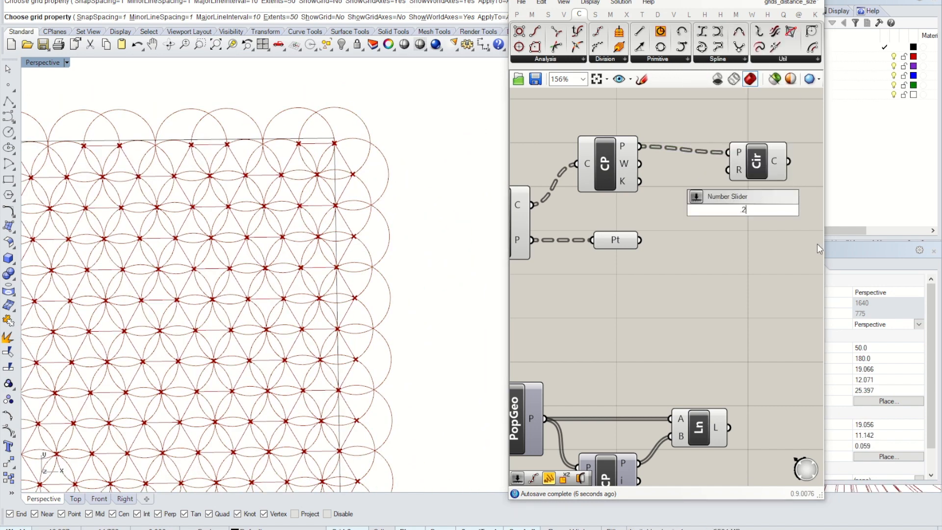
pyautogui.write('5')
pyautogui.press('Return')
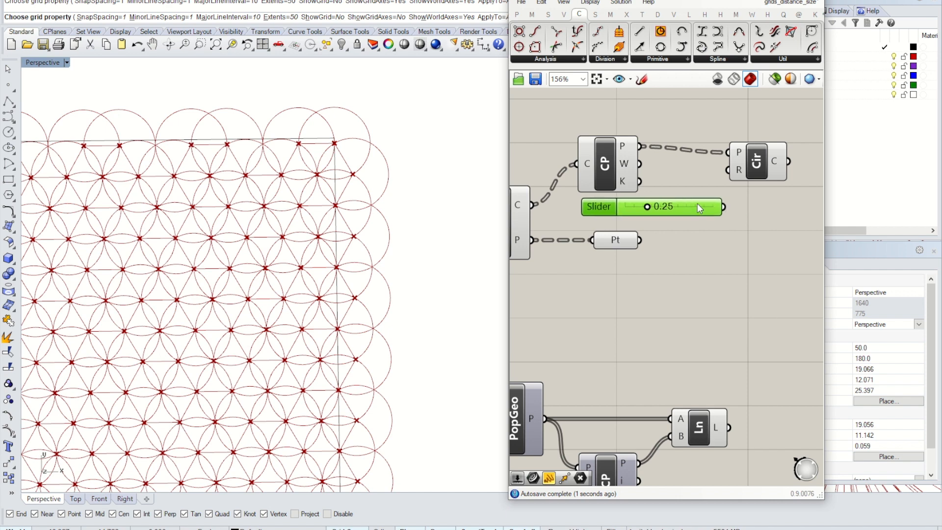
pyautogui.moveTo(721, 206); pyautogui.dragTo(728, 170)
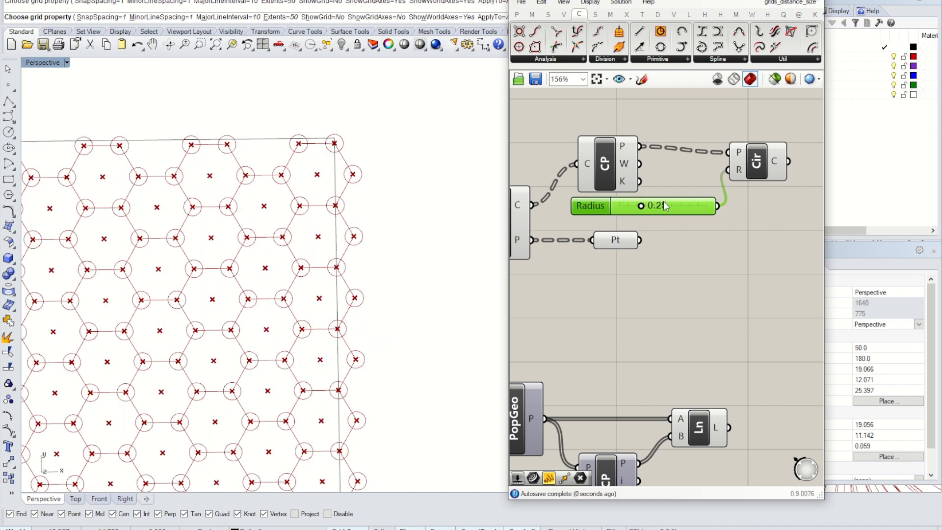
pyautogui.moveTo(644, 208); pyautogui.dragTo(632, 239)
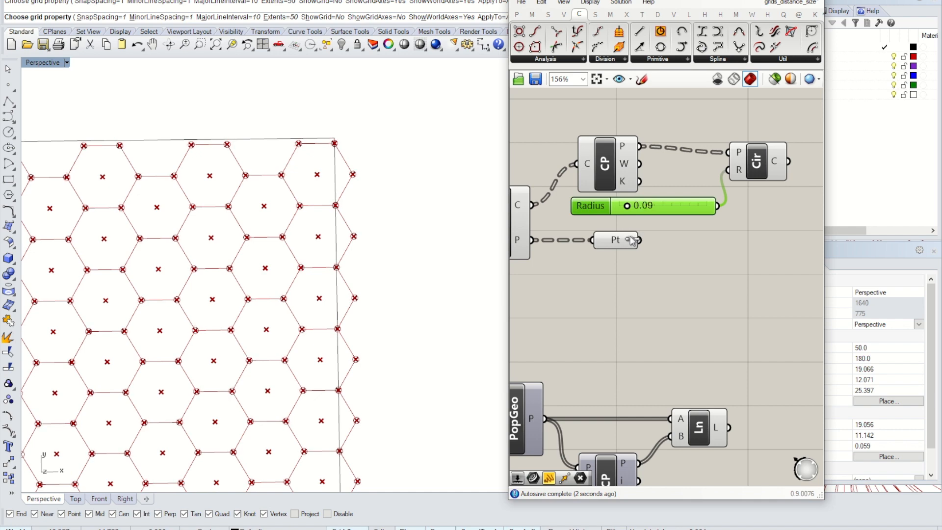
# Turn off the preview of the Control Points component and inspect the circles at the hexagon corners.
pyautogui.click(620, 171)
pyautogui.rightClick(613, 167)
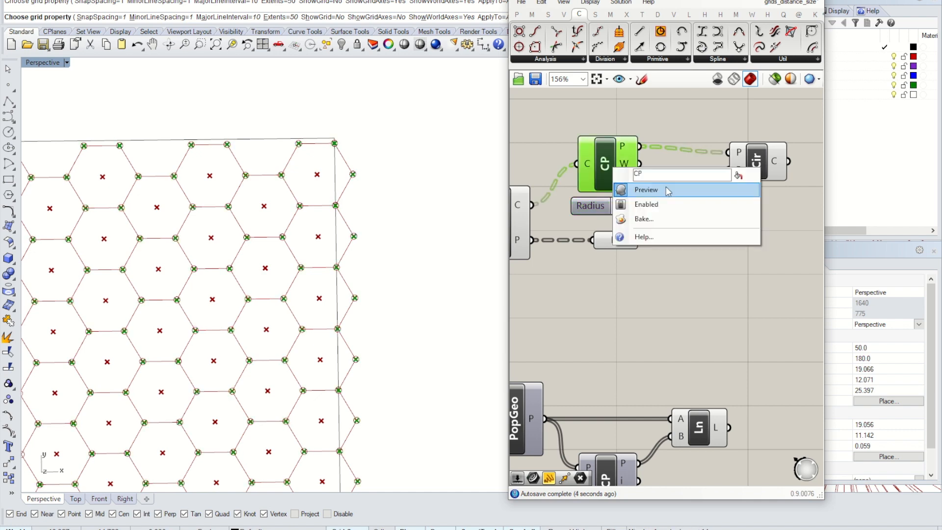
pyautogui.click(638, 189)
pyautogui.scroll(-1, 449, 201)
pyautogui.scroll(-1, 450, 201)
pyautogui.scroll(6, 319, 210)
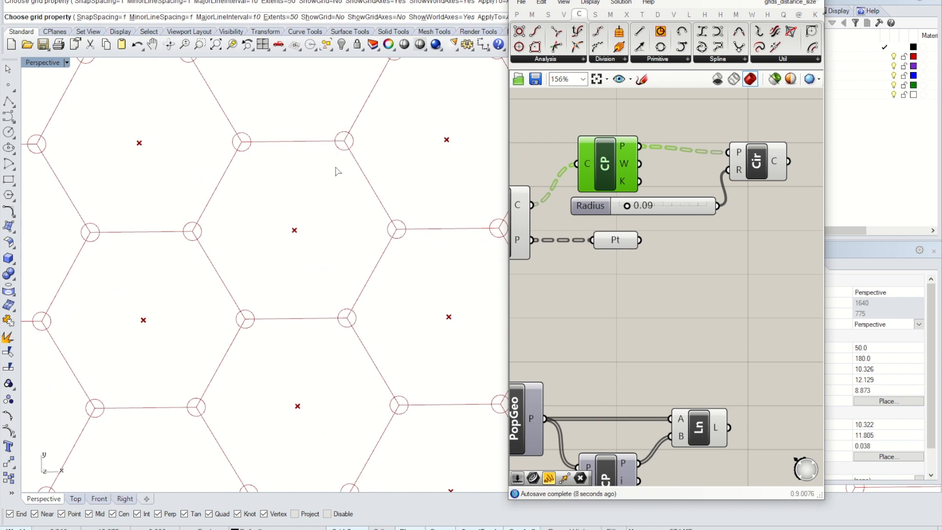
pyautogui.scroll(-4, 338, 152)
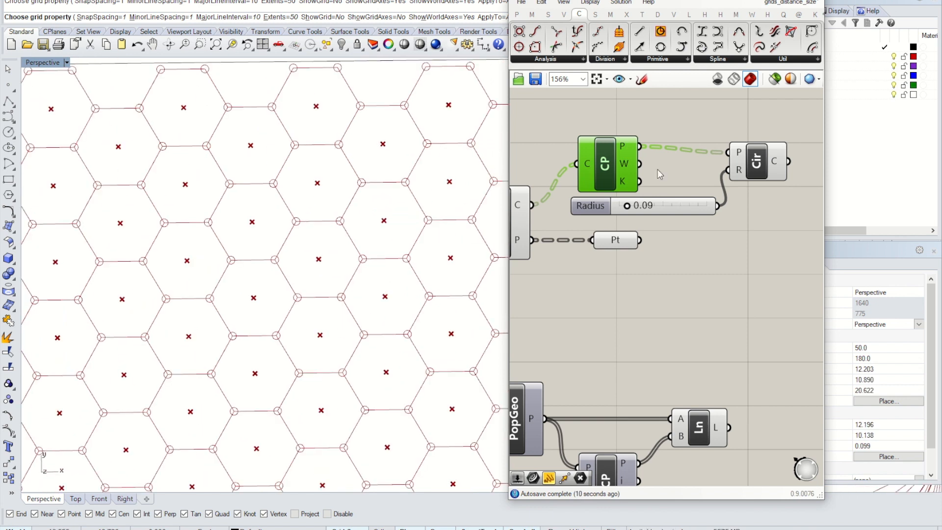
# Align the Circle with Control Points' P output, duplicate it below, and connect the Point parameter to the copy's P input.
pyautogui.moveTo(742, 195); pyautogui.dragTo(714, 198, button='right')
pyautogui.moveTo(735, 175); pyautogui.dragTo(754, 169)
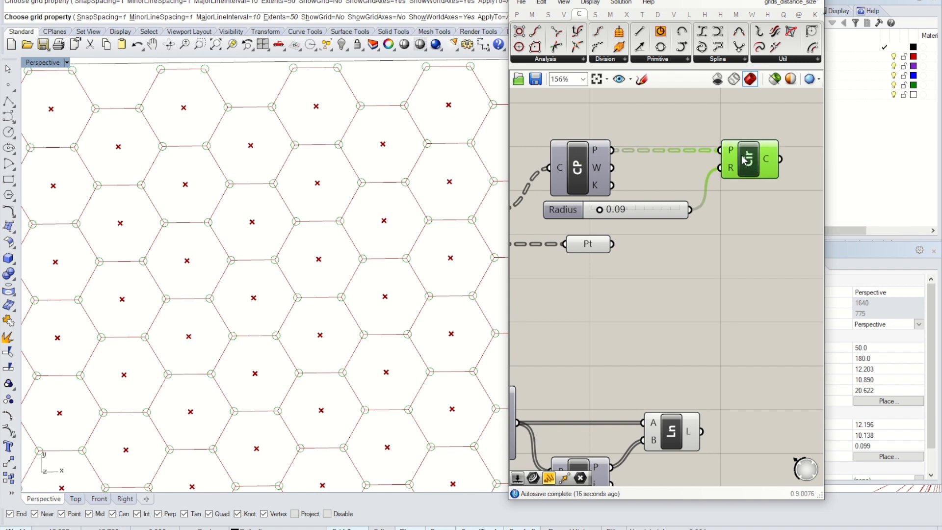
pyautogui.keyDown('alt'); pyautogui.moveTo(750, 183); pyautogui.dragTo(745, 288); pyautogui.keyUp('alt')
pyautogui.click(587, 243)
pyautogui.moveTo(612, 244); pyautogui.dragTo(715, 256)
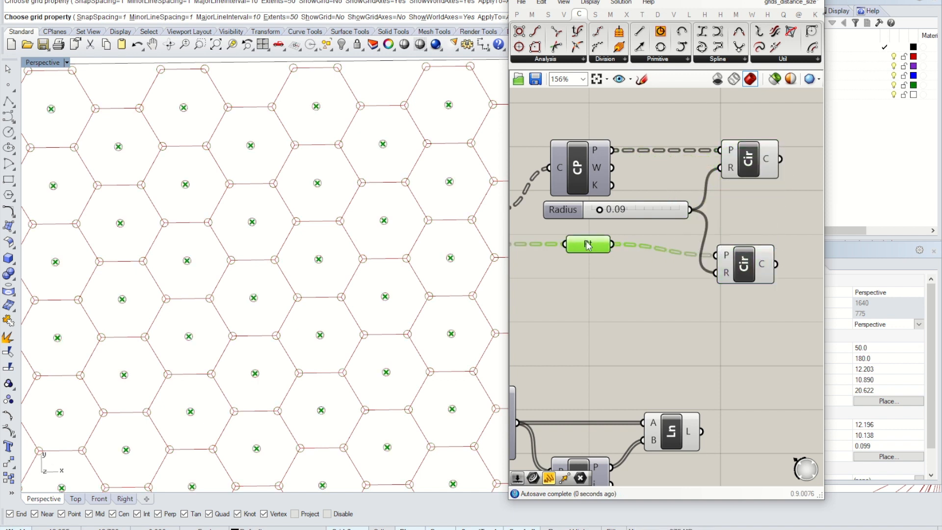
# Nudge the Point parameter down, turn off its preview, and inspect the circles at the hexagon centres and corners.
pyautogui.moveTo(588, 245); pyautogui.dragTo(588, 251)
pyautogui.rightClick(587, 250)
pyautogui.click(611, 269)
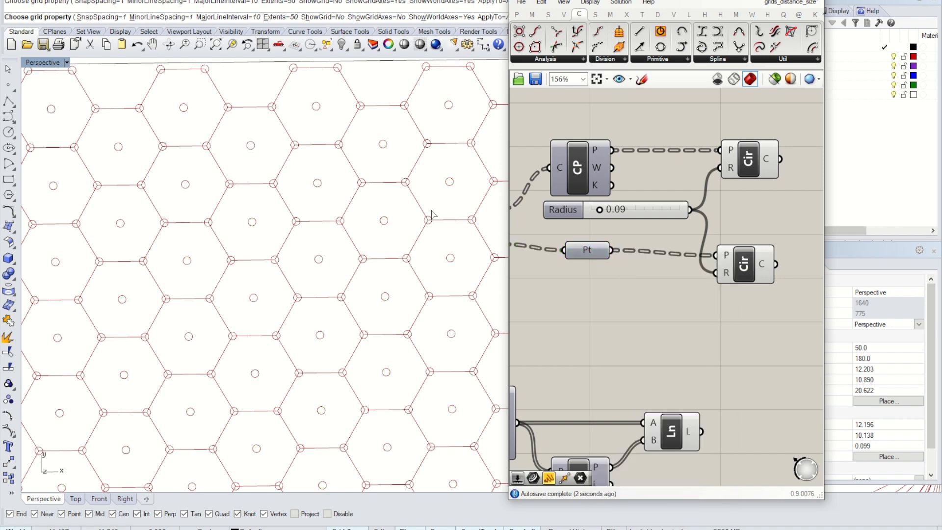
pyautogui.scroll(-2, 290, 177)
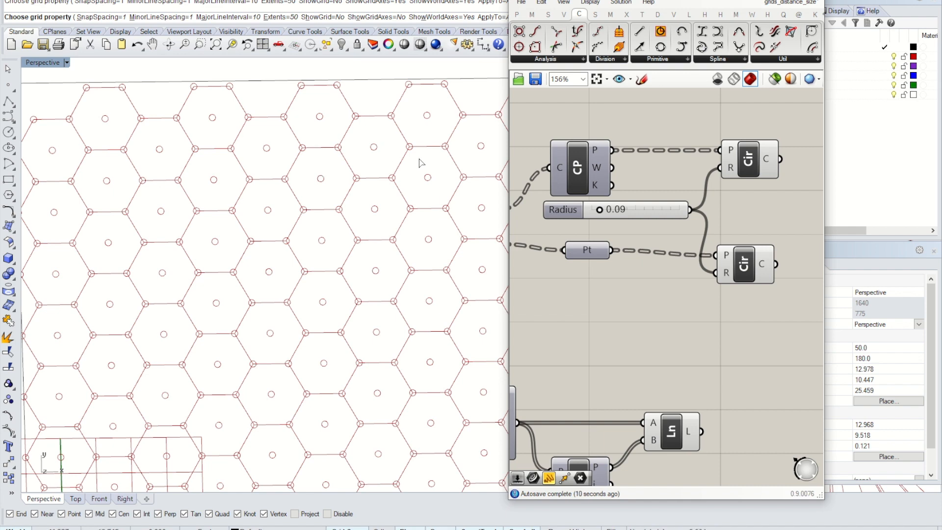
pyautogui.scroll(-3, 344, 125)
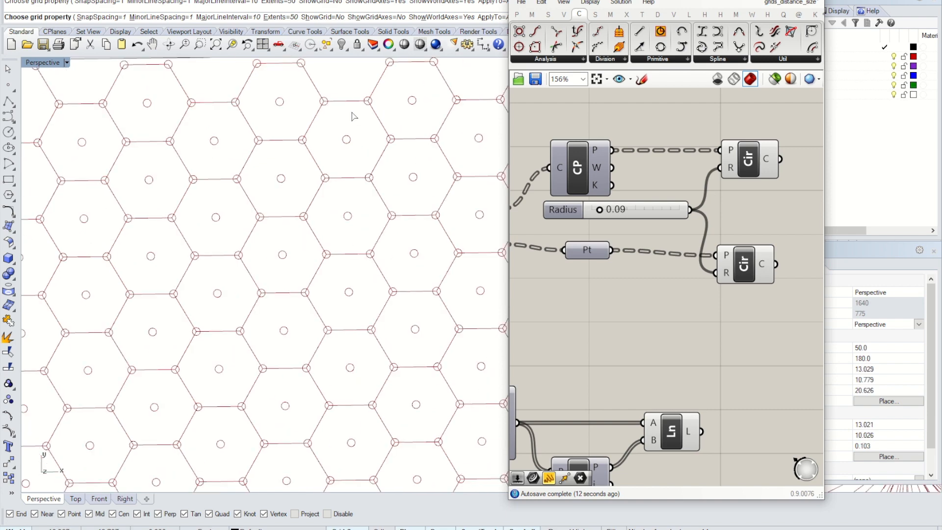
pyautogui.scroll(4, 315, 265)
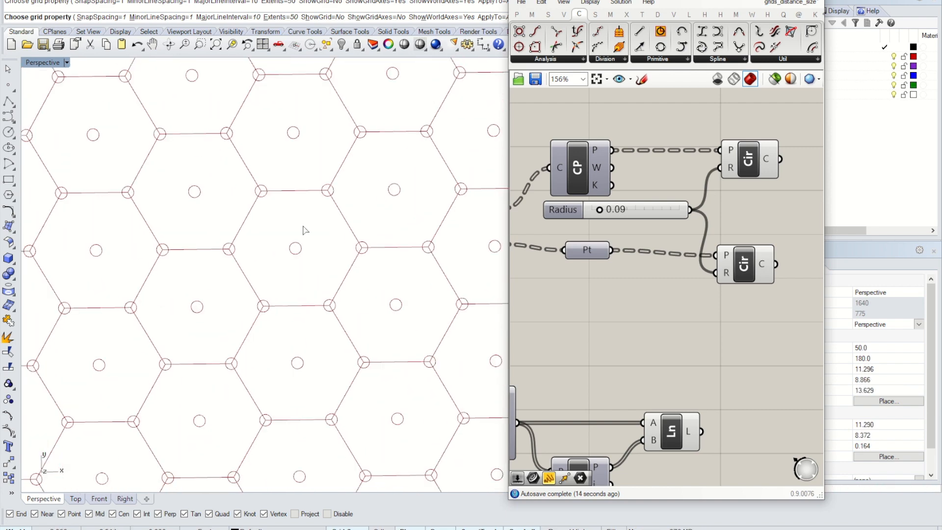
pyautogui.scroll(-2, 287, 196)
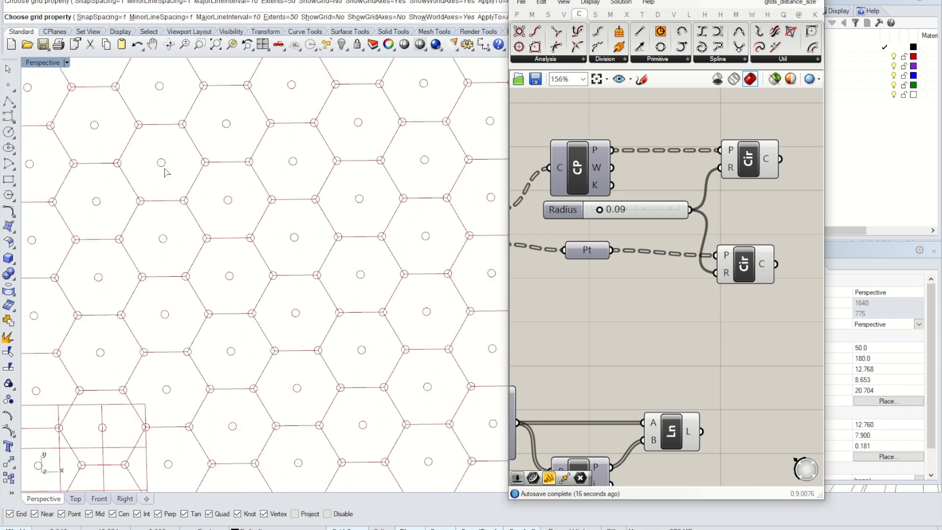
# Add a separate 0.256 number slider below the Point parameter and connect it to the lower Circle's R input.
pyautogui.doubleClick(612, 296)
pyautogui.write('slider')
pyautogui.press('Return')
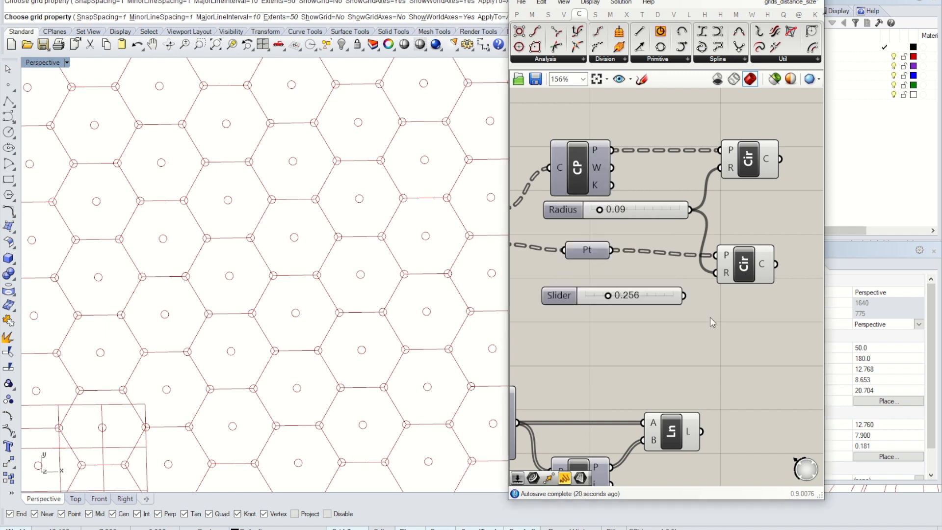
pyautogui.moveTo(684, 296); pyautogui.dragTo(715, 272)
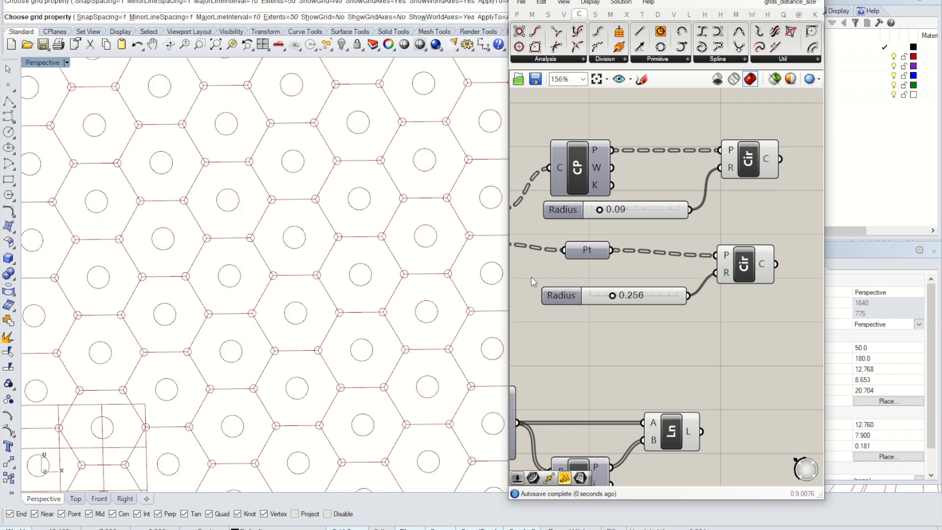
pyautogui.scroll(-5, 418, 267)
pyautogui.moveTo(418, 267)
pyautogui.mouseDown(button='right')
pyautogui.moveTo(420, 276)
pyautogui.moveTo(432, 263)
pyautogui.mouseUp(button='right')
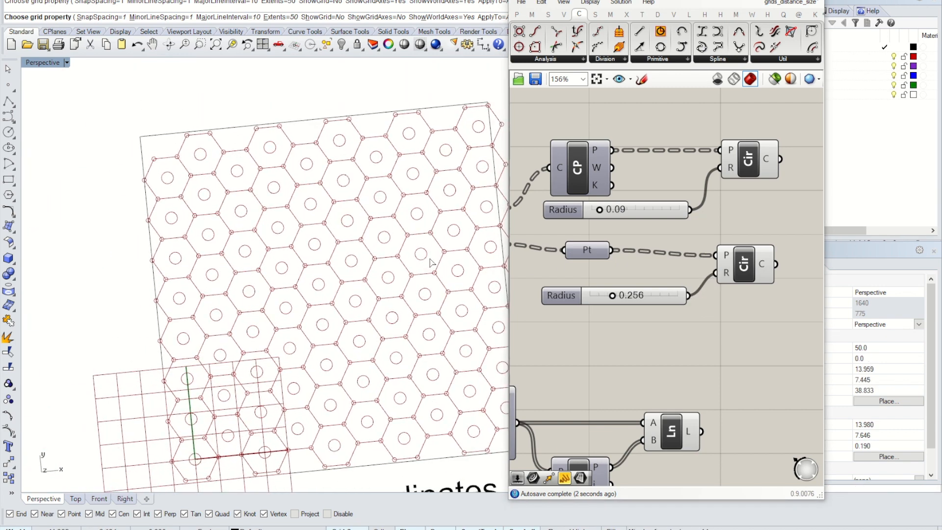
# Add a Rectangle component, connecting the Point parameter to its P input and the 0.256 slider to its X and Y inputs.
pyautogui.scroll(3, 731, 271)
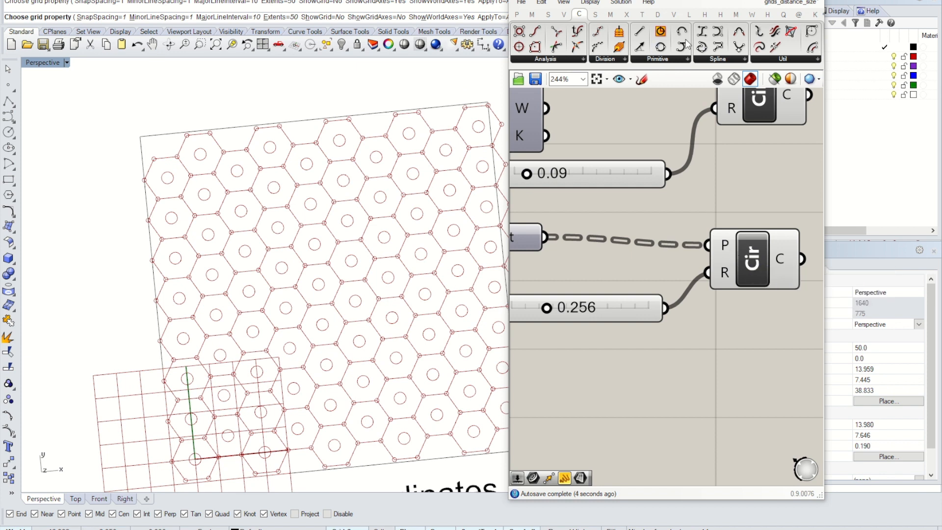
pyautogui.click(681, 59)
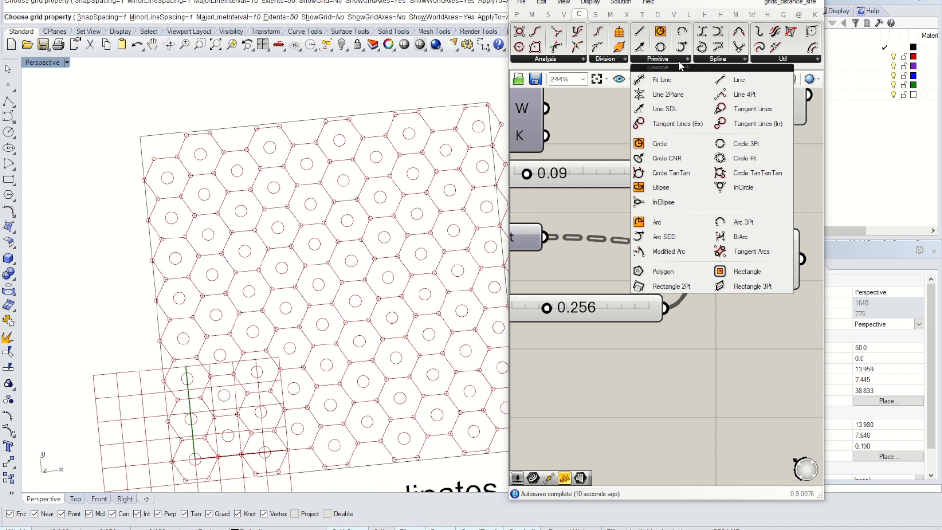
pyautogui.click(764, 270)
pyautogui.click(746, 337)
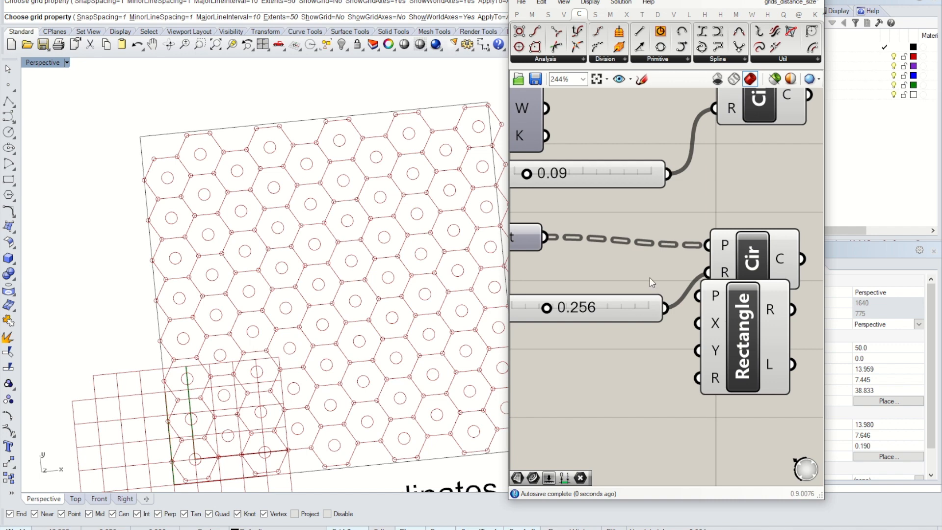
pyautogui.scroll(-1, 668, 272)
pyautogui.moveTo(604, 254); pyautogui.dragTo(717, 293)
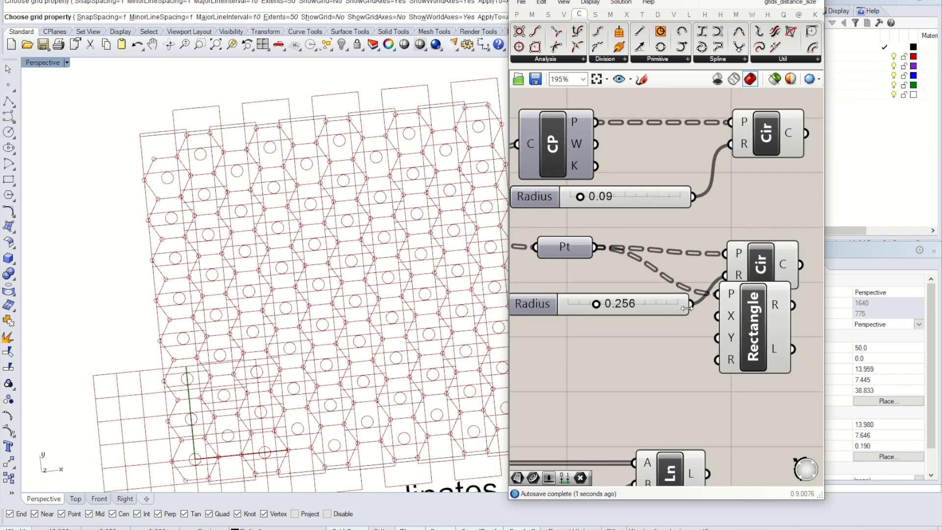
pyautogui.moveTo(692, 307); pyautogui.dragTo(717, 338)
# Turn off the preview of the lower Circle component and inspect the squares at the hexagon centres.
pyautogui.click(768, 262)
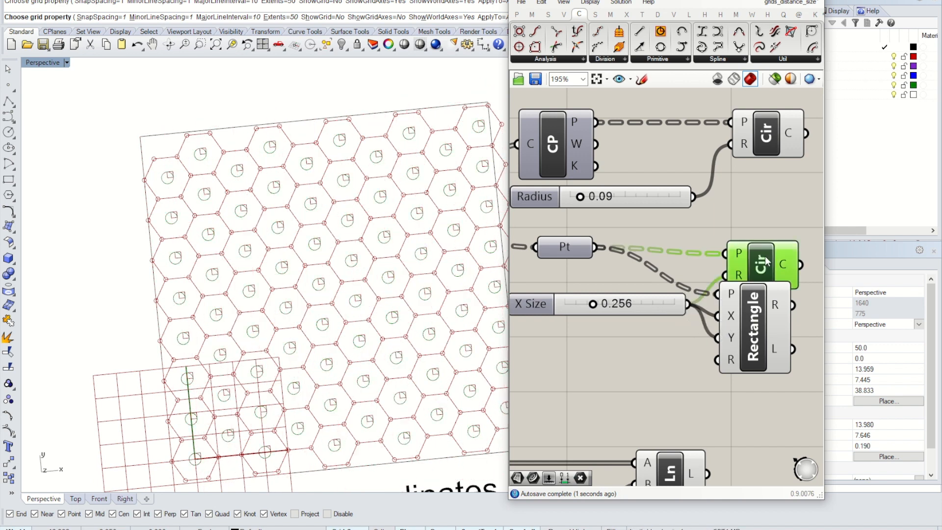
pyautogui.rightClick(765, 262)
pyautogui.click(787, 278)
pyautogui.scroll(-3, 361, 251)
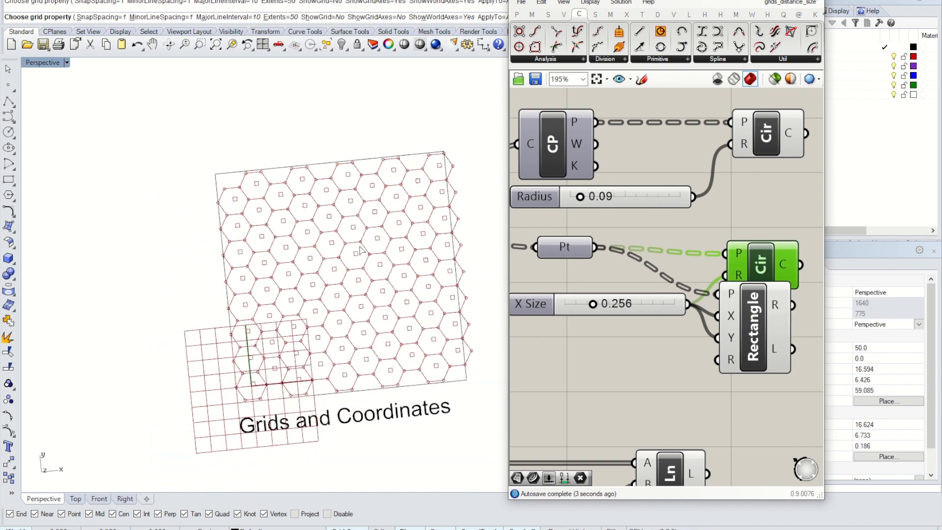
pyautogui.scroll(2, 360, 250)
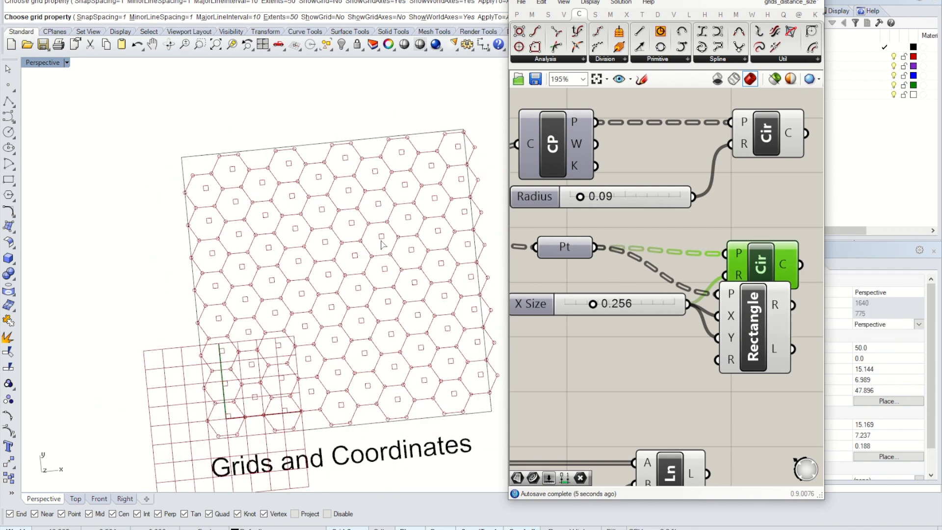
pyautogui.moveTo(401, 201); pyautogui.dragTo(393, 179, button='right')
pyautogui.scroll(-2, 392, 179)
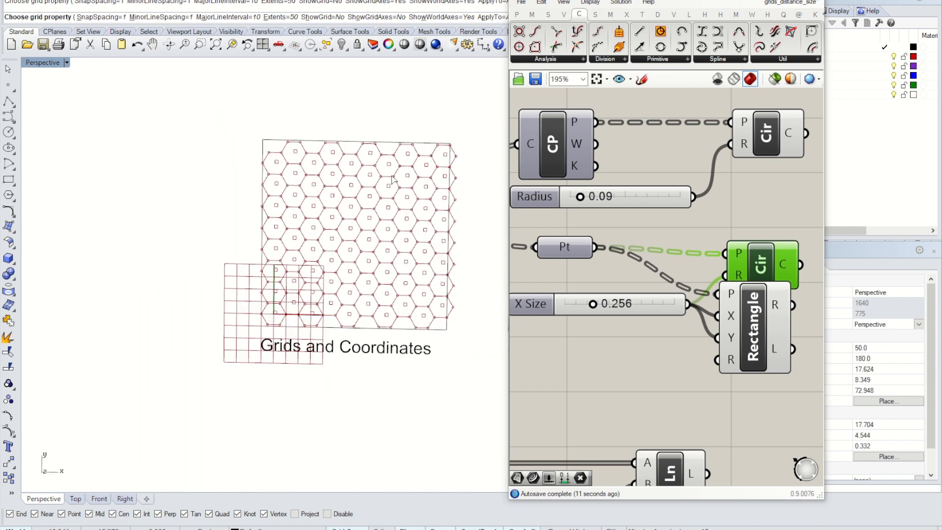
pyautogui.scroll(2, 394, 174)
pyautogui.scroll(-1, 395, 170)
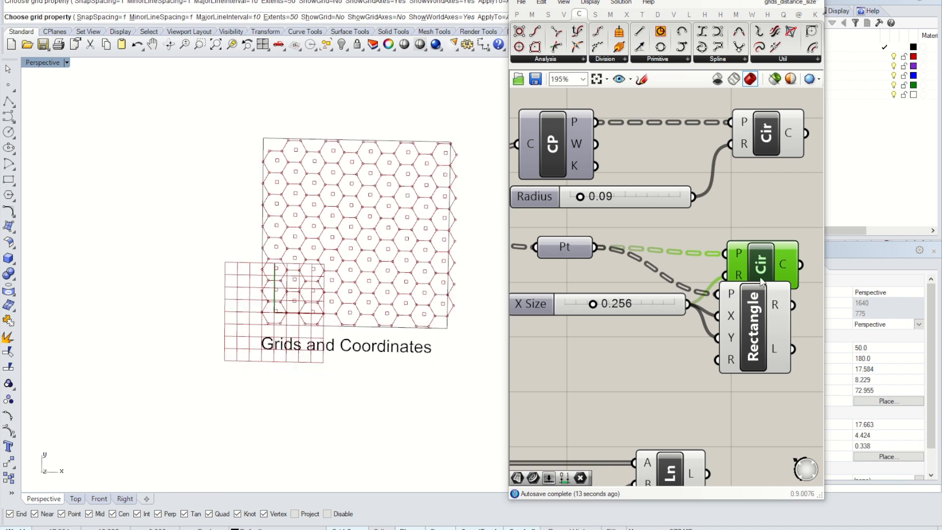
# Delete the Rectangle component, shift the lower Circle component slightly, and turn its preview back on.
pyautogui.click(763, 353)
pyautogui.press('Delete')
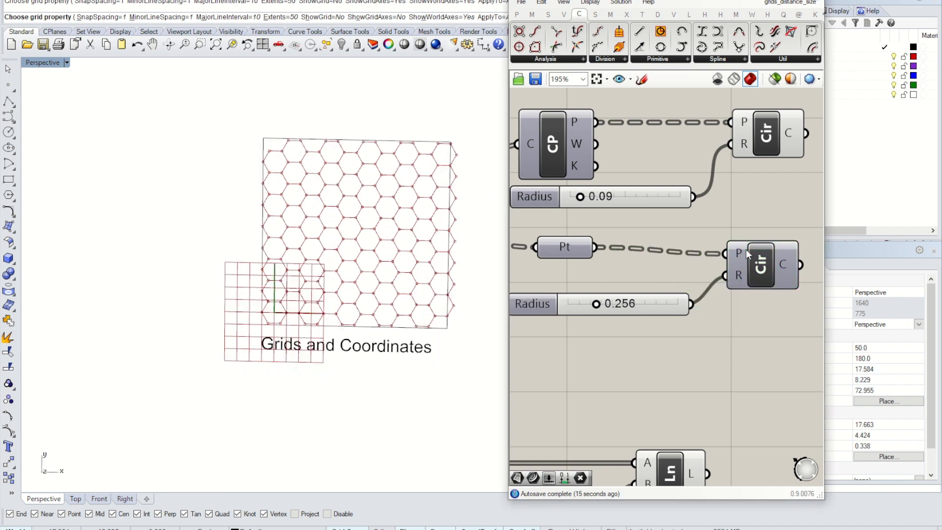
pyautogui.moveTo(745, 249); pyautogui.dragTo(742, 254)
pyautogui.rightClick(749, 271)
pyautogui.click(784, 292)
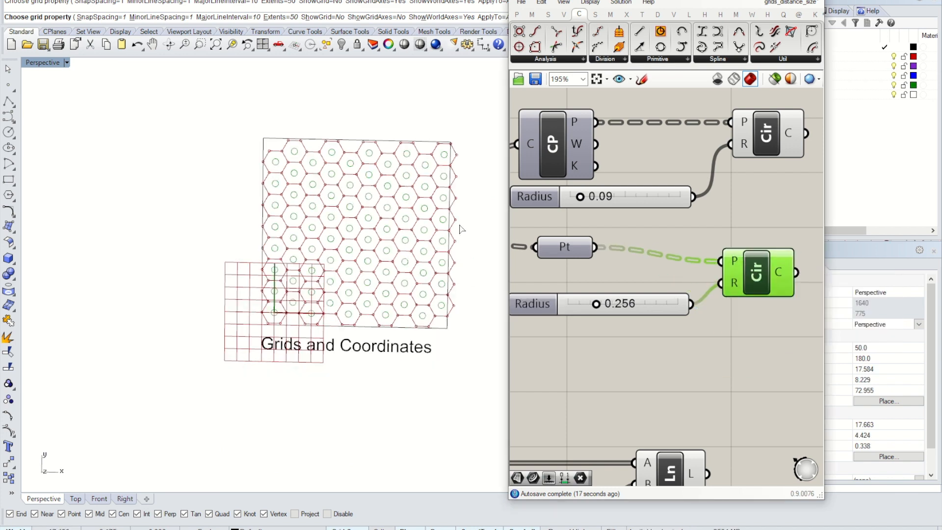
# Examine the Distance example beside the hexagonal grid, looking at how its lines converge on three points.
pyautogui.scroll(3, 462, 228)
pyautogui.click(715, 386)
pyautogui.scroll(-6, 408, 293)
pyautogui.moveTo(407, 293)
pyautogui.mouseDown(button='right')
pyautogui.moveTo(419, 289)
pyautogui.moveTo(274, 260)
pyautogui.mouseUp(button='right')
pyautogui.scroll(-2, 274, 260)
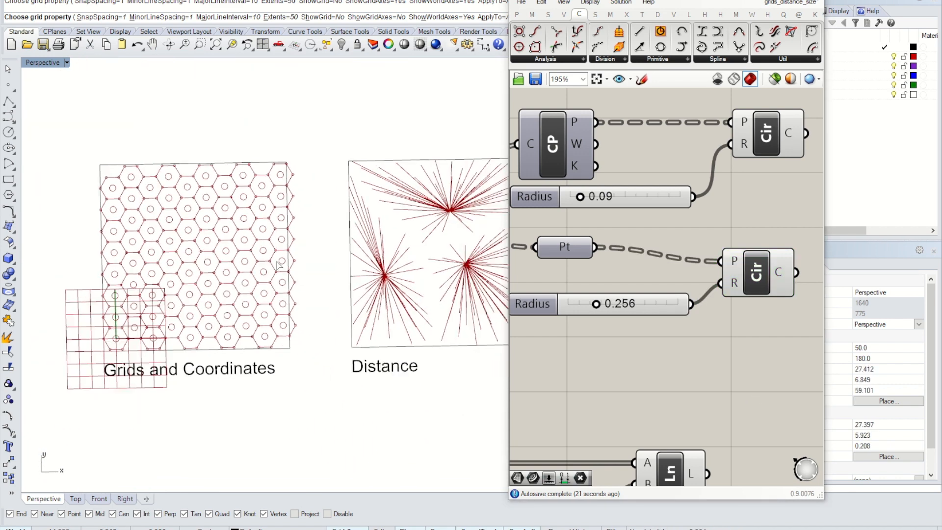
pyautogui.moveTo(483, 255)
pyautogui.mouseDown(button='right')
pyautogui.moveTo(323, 226)
pyautogui.moveTo(343, 233)
pyautogui.moveTo(320, 235)
pyautogui.moveTo(475, 253)
pyautogui.mouseUp(button='right')
pyautogui.scroll(4, 319, 226)
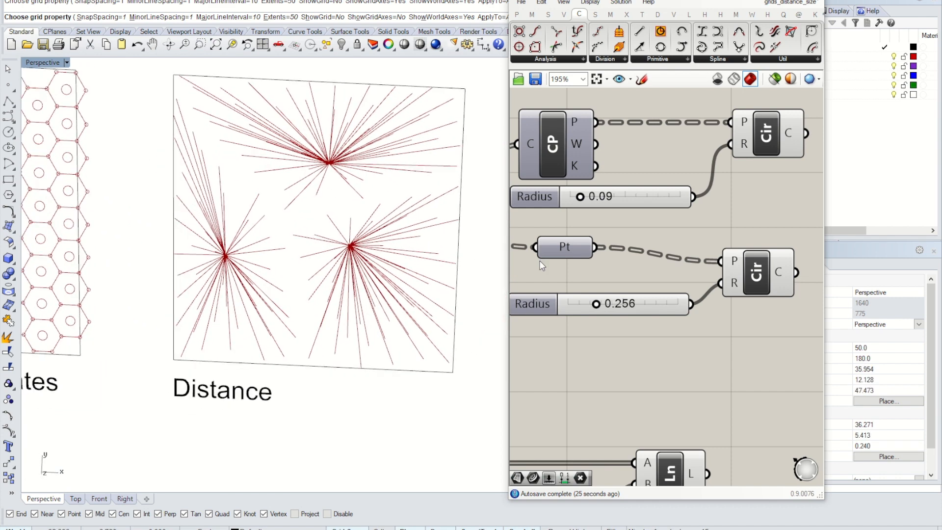
pyautogui.scroll(-3, 233, 226)
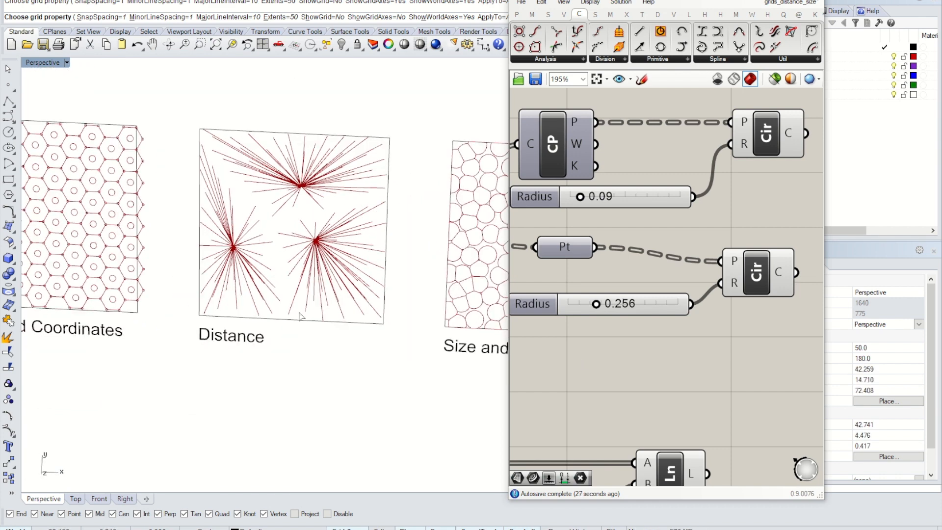
pyautogui.moveTo(224, 221); pyautogui.dragTo(241, 227, button='right')
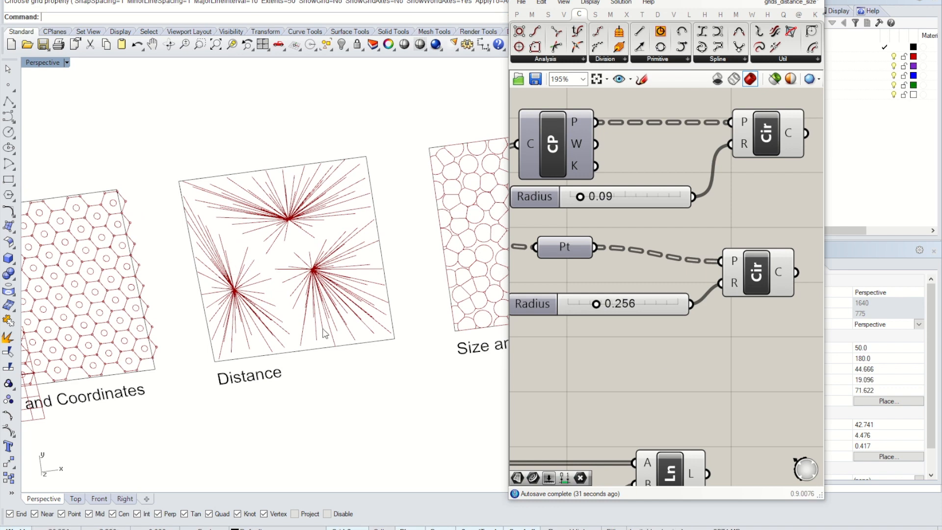
pyautogui.scroll(-5, 712, 275)
pyautogui.moveTo(334, 267); pyautogui.dragTo(304, 216, button='right')
pyautogui.scroll(5, 305, 216)
pyautogui.scroll(-3, 378, 290)
pyautogui.moveTo(379, 290)
pyautogui.mouseDown(button='right')
pyautogui.moveTo(362, 269)
pyautogui.moveTo(385, 257)
pyautogui.mouseUp(button='right')
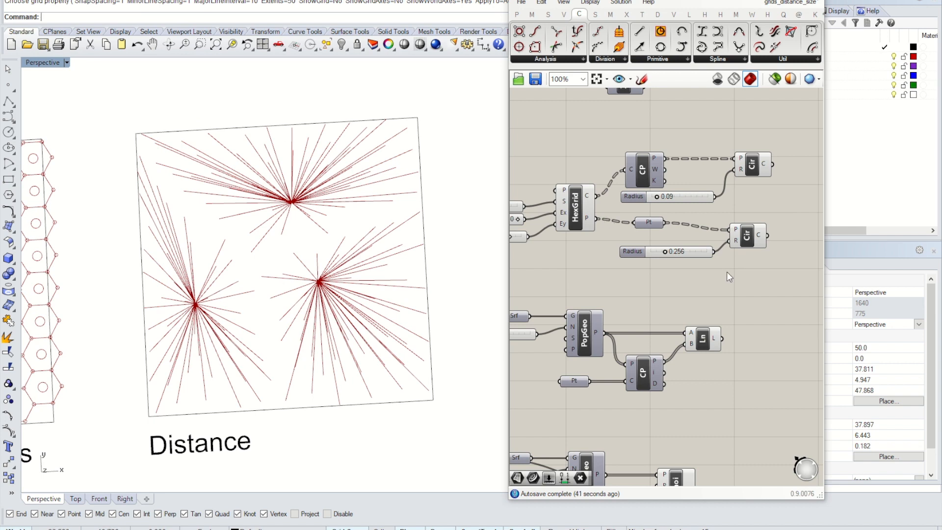
# Temporarily preview the PopGeo component's points and inspect how the lines join them to the three attractor points.
pyautogui.click(583, 333)
pyautogui.rightClick(585, 331)
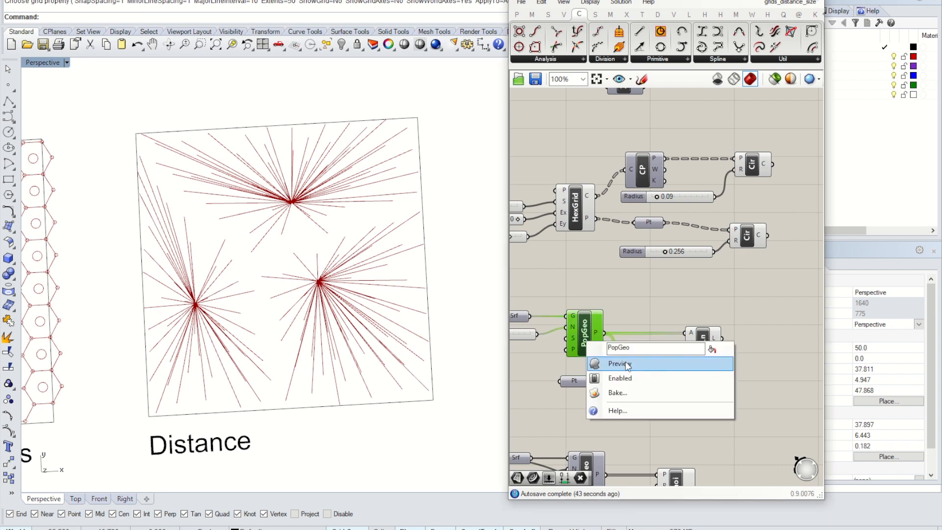
pyautogui.click(632, 342)
pyautogui.scroll(3, 318, 269)
pyautogui.scroll(-2, 305, 273)
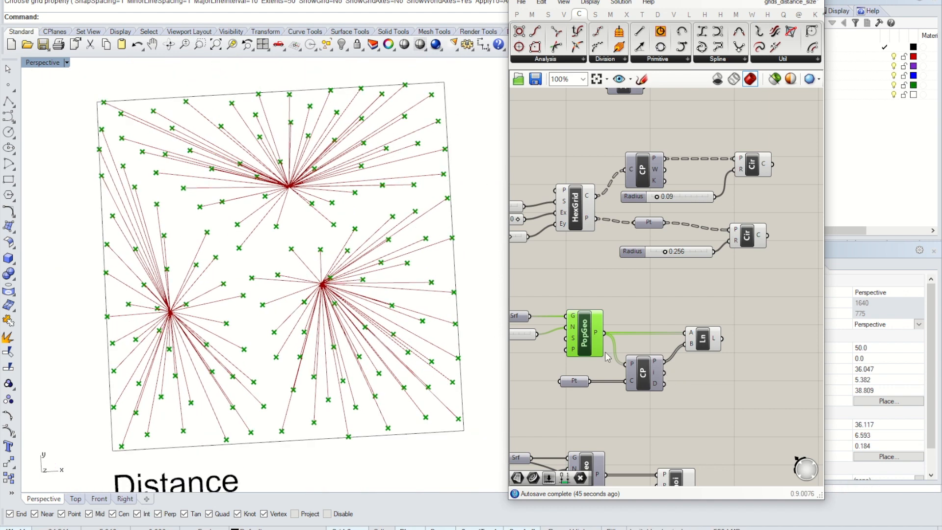
pyautogui.rightClick(587, 331)
pyautogui.click(614, 347)
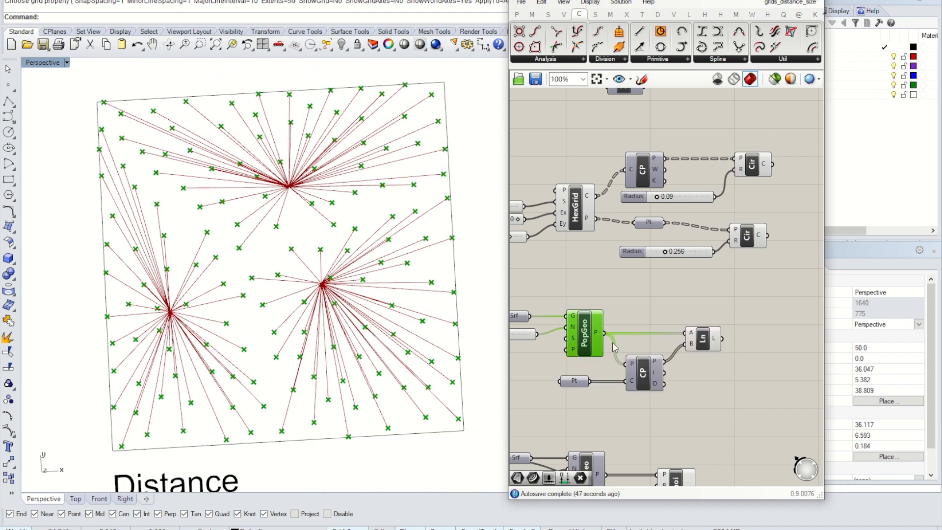
pyautogui.scroll(4, 319, 267)
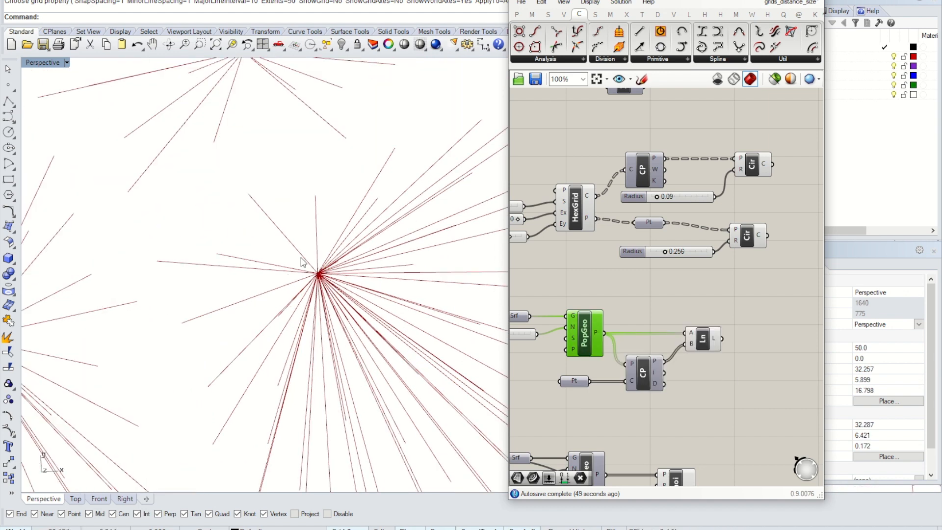
pyautogui.scroll(-3, 310, 267)
pyautogui.scroll(-2, 310, 266)
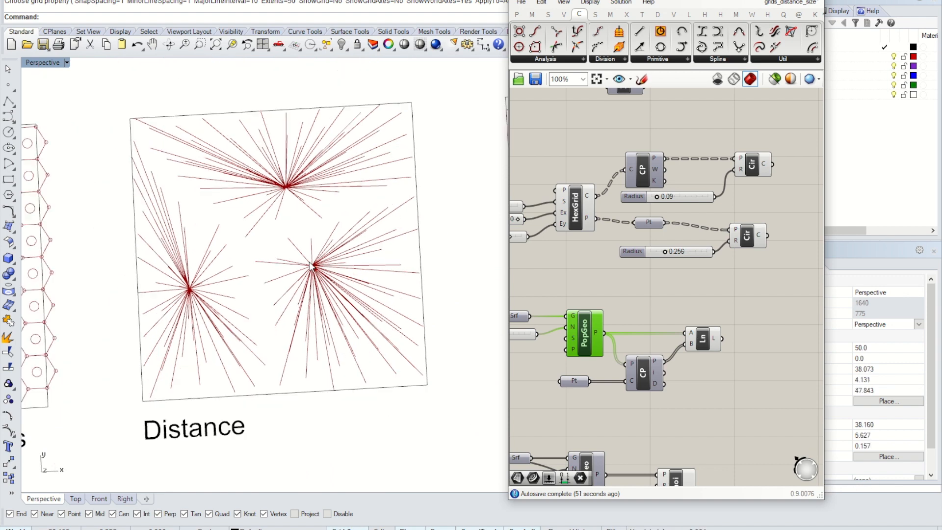
pyautogui.scroll(4, 313, 265)
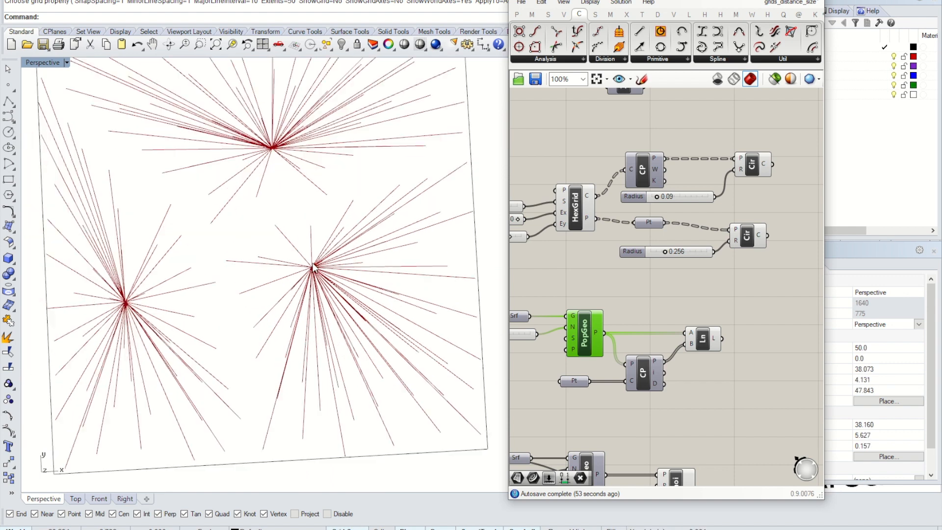
pyautogui.scroll(-3, 291, 265)
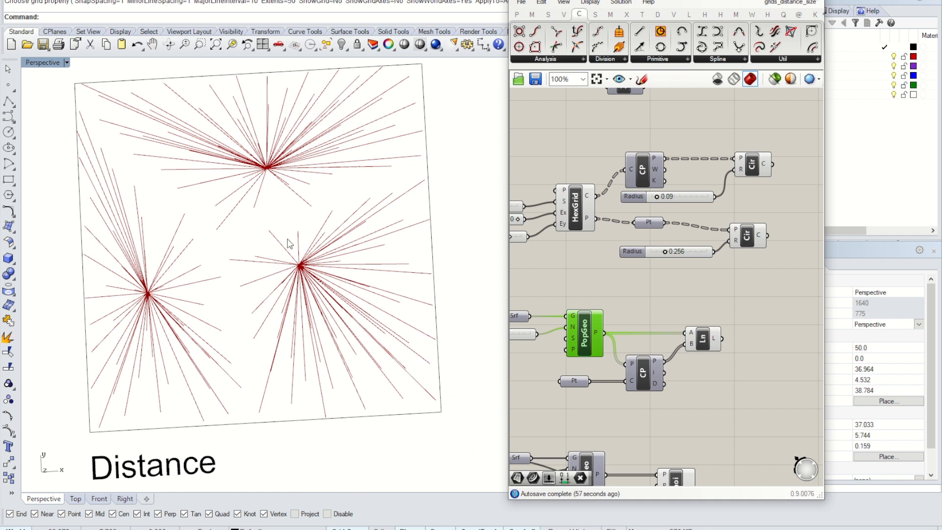
# Turn on the preview of the Point parameter feeding Closest Point, move one attractor near the square's lower-right corner and lower the topmost attractor.
pyautogui.moveTo(616, 321); pyautogui.dragTo(715, 319, button='right')
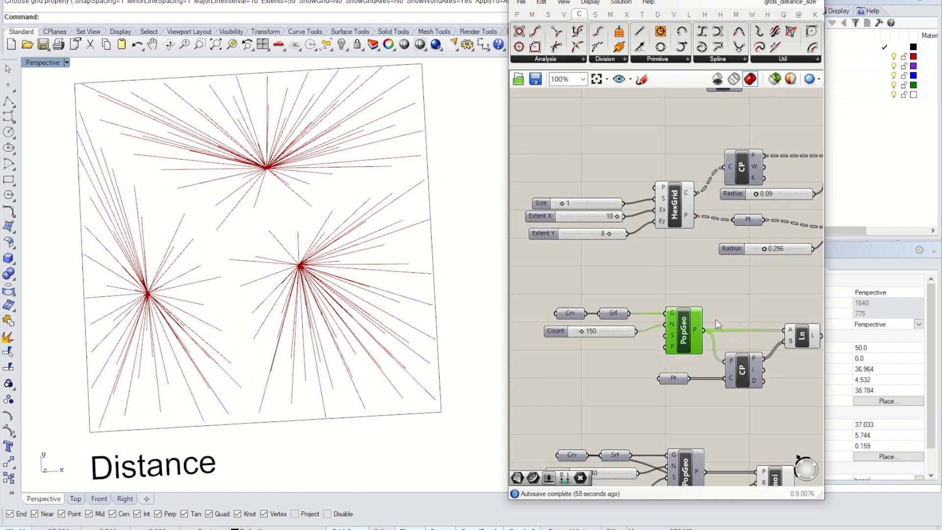
pyautogui.rightClick(674, 379)
pyautogui.click(714, 281)
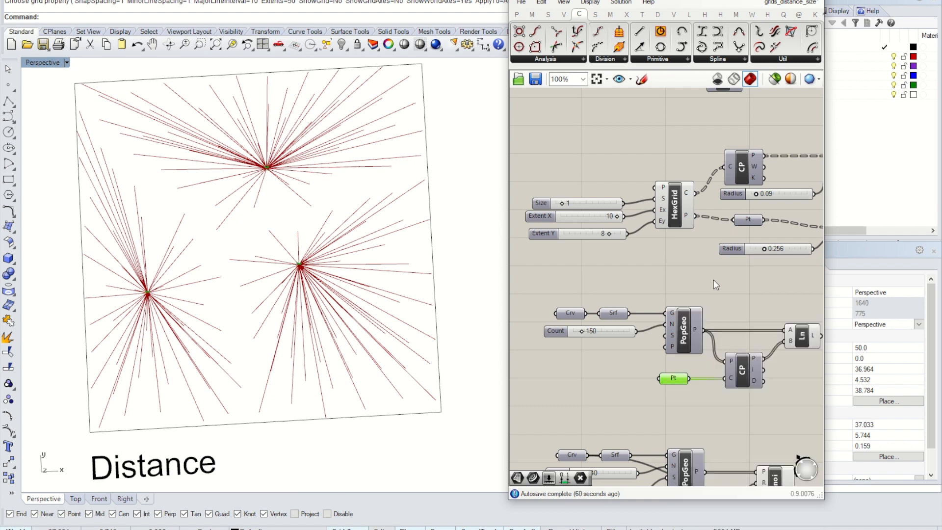
pyautogui.click(672, 379)
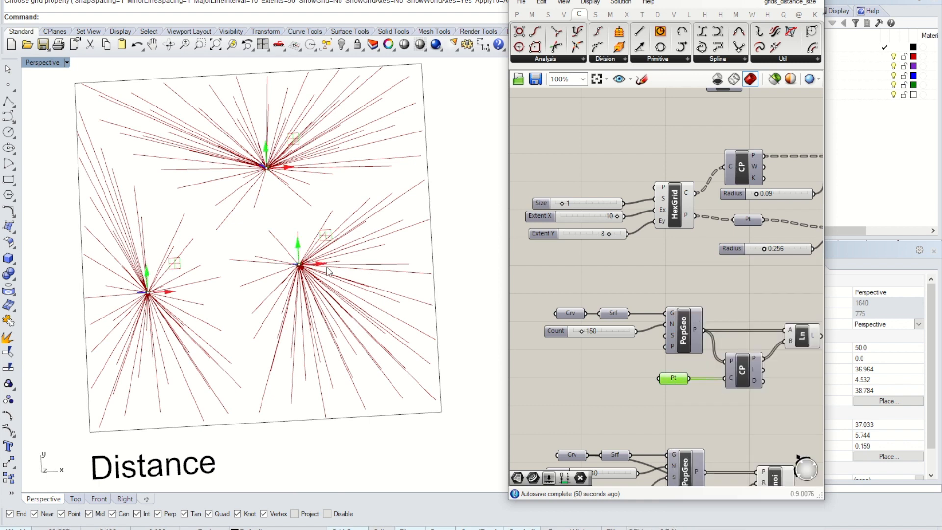
pyautogui.moveTo(304, 265); pyautogui.dragTo(404, 374)
pyautogui.moveTo(267, 155); pyautogui.dragTo(274, 199)
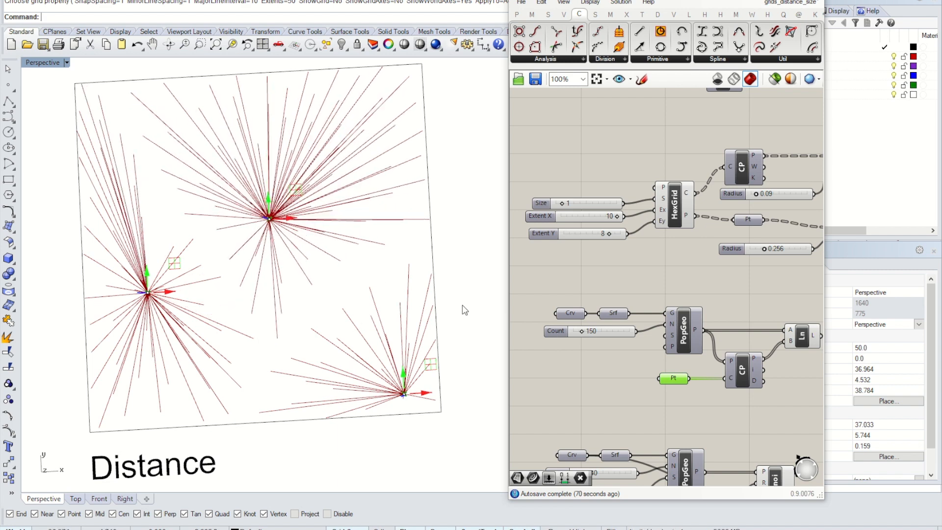
# Deselect the Point parameter and examine how the lines redistribute around the relocated attractor points.
pyautogui.scroll(8, 407, 402)
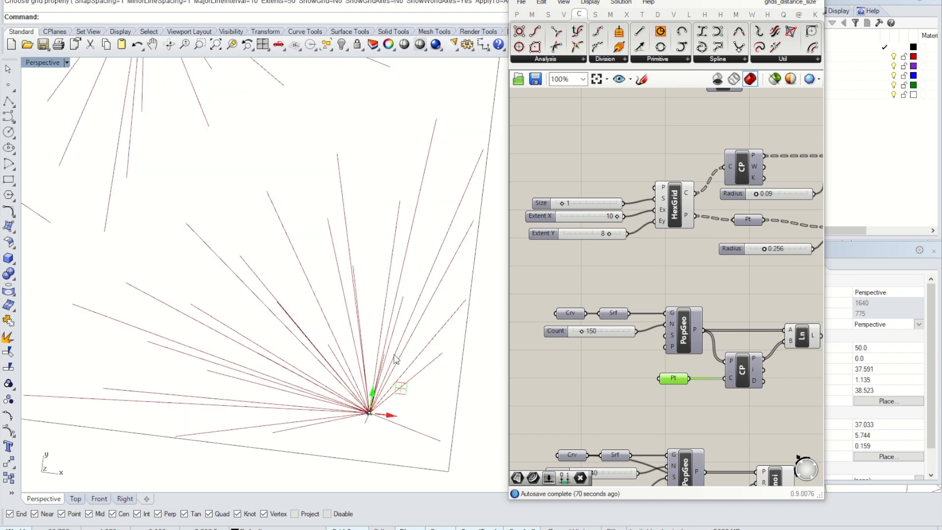
pyautogui.scroll(-4, 397, 359)
pyautogui.scroll(-4, 378, 339)
pyautogui.moveTo(379, 336); pyautogui.dragTo(364, 337, button='right')
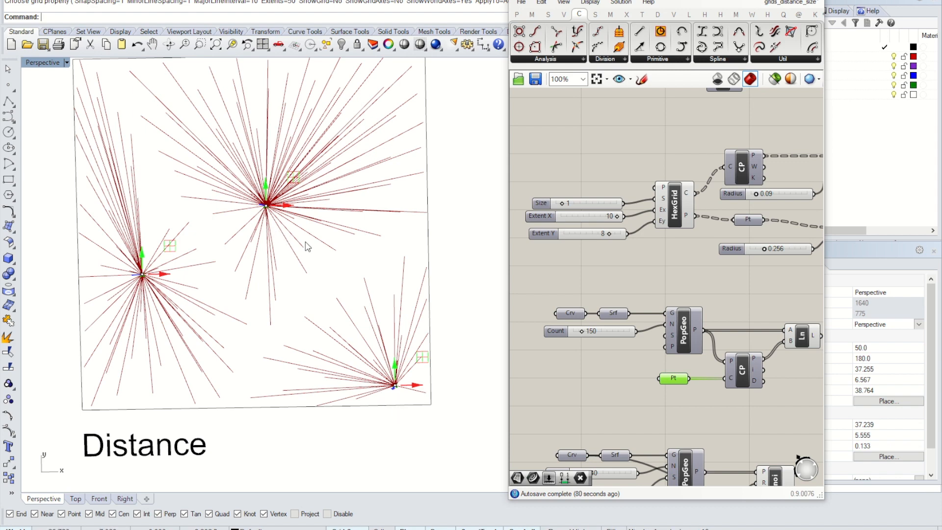
pyautogui.scroll(-3, 307, 247)
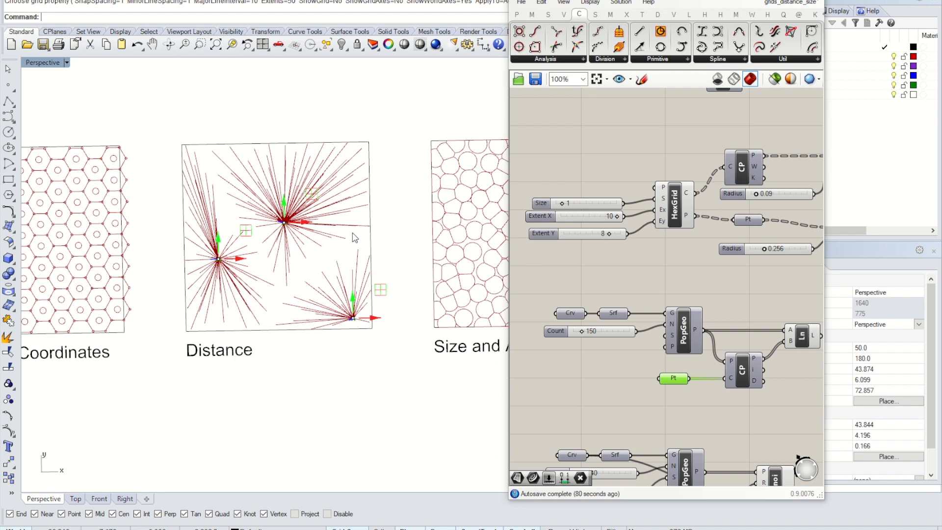
pyautogui.click(609, 378)
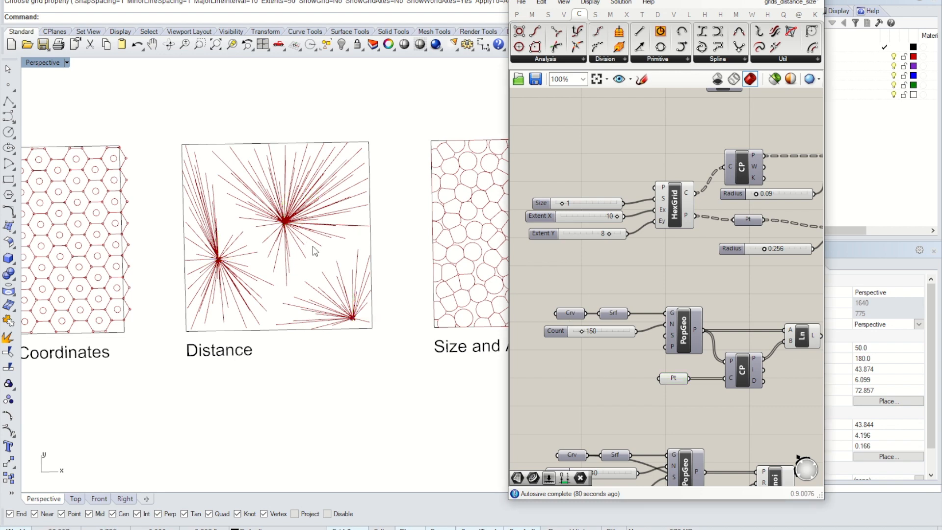
pyautogui.moveTo(309, 246); pyautogui.dragTo(301, 246, button='right')
pyautogui.scroll(6, 298, 245)
pyautogui.scroll(-2, 312, 225)
pyautogui.moveTo(313, 225)
pyautogui.mouseDown(button='right')
pyautogui.moveTo(325, 226)
pyautogui.moveTo(313, 206)
pyautogui.mouseUp(button='right')
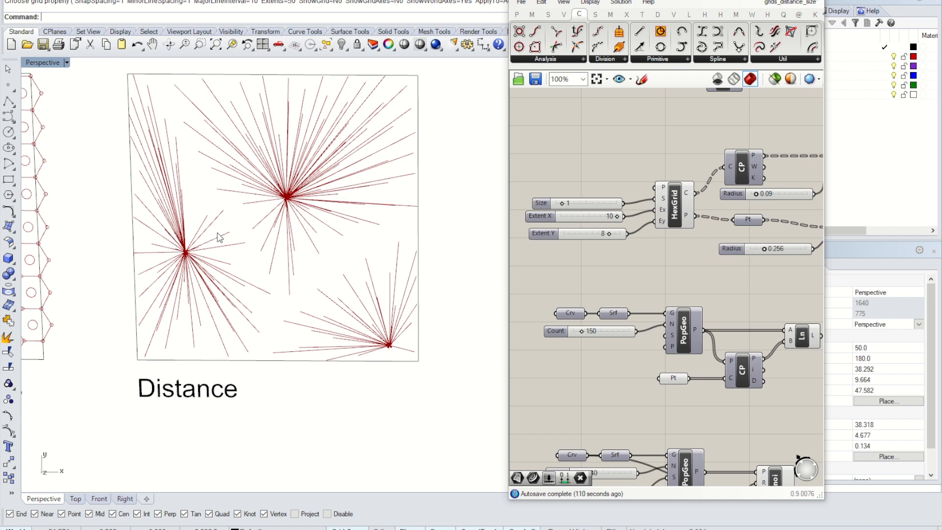
pyautogui.moveTo(285, 249); pyautogui.dragTo(288, 248, button='right')
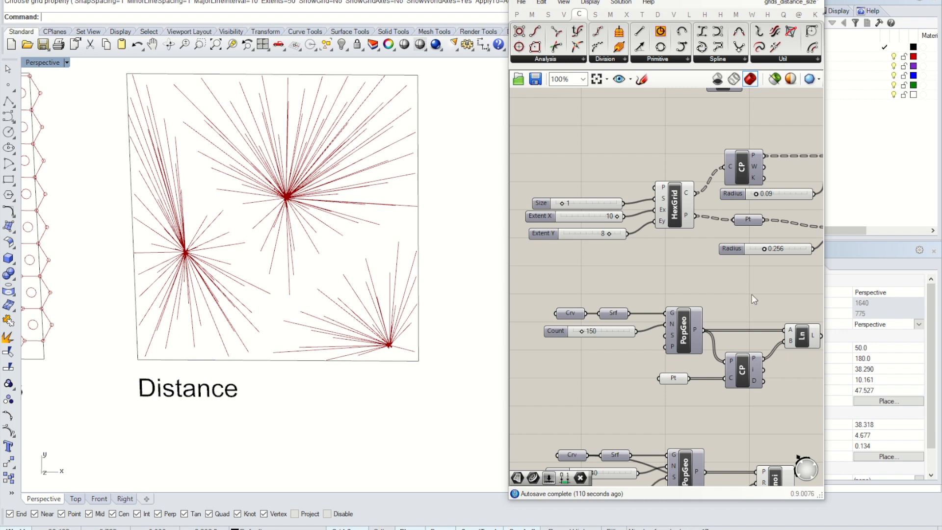
# Inspect the values of the Closest Point component's index output in the Distance definition.
pyautogui.scroll(6, 690, 275)
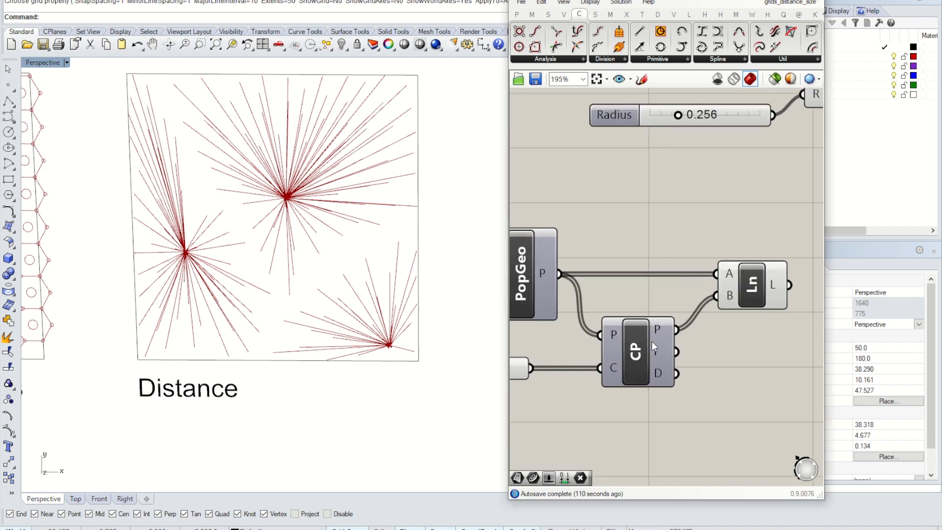
pyautogui.moveTo(651, 341); pyautogui.dragTo(641, 265, button='right')
pyautogui.moveTo(647, 277)
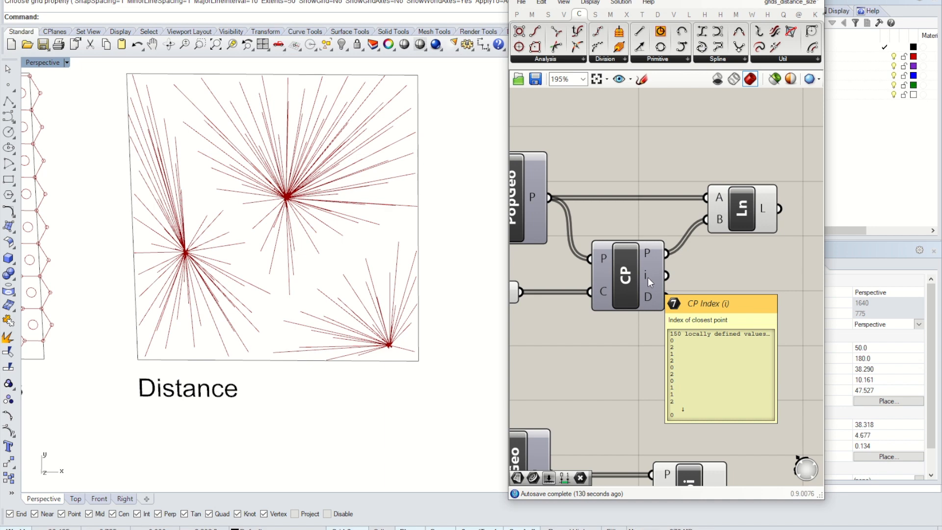
# Move the whole Voronoi component group further down the canvas to free space below the Distance definition.
pyautogui.scroll(-6, 648, 277)
pyautogui.moveTo(721, 337); pyautogui.dragTo(540, 257)
pyautogui.moveTo(620, 268); pyautogui.dragTo(621, 305)
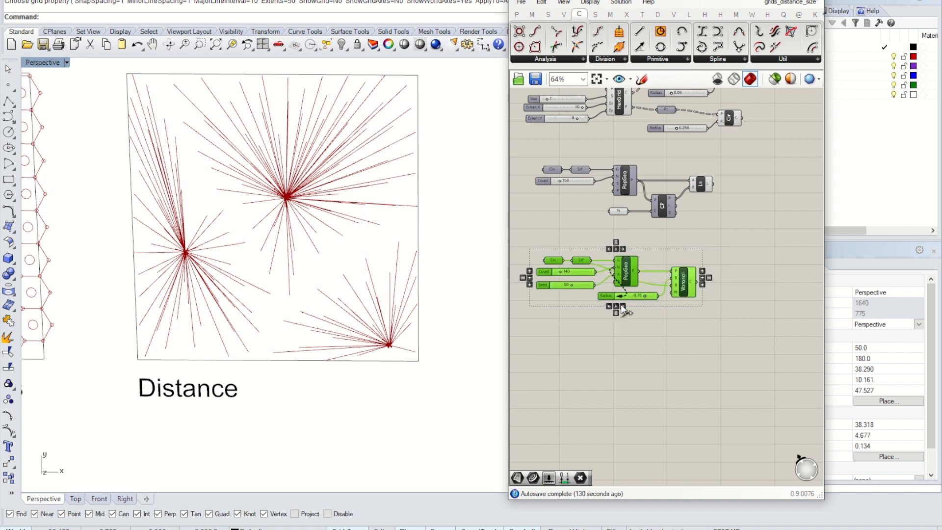
pyautogui.moveTo(632, 268); pyautogui.dragTo(631, 348)
pyautogui.click(685, 266)
pyautogui.scroll(6, 675, 186)
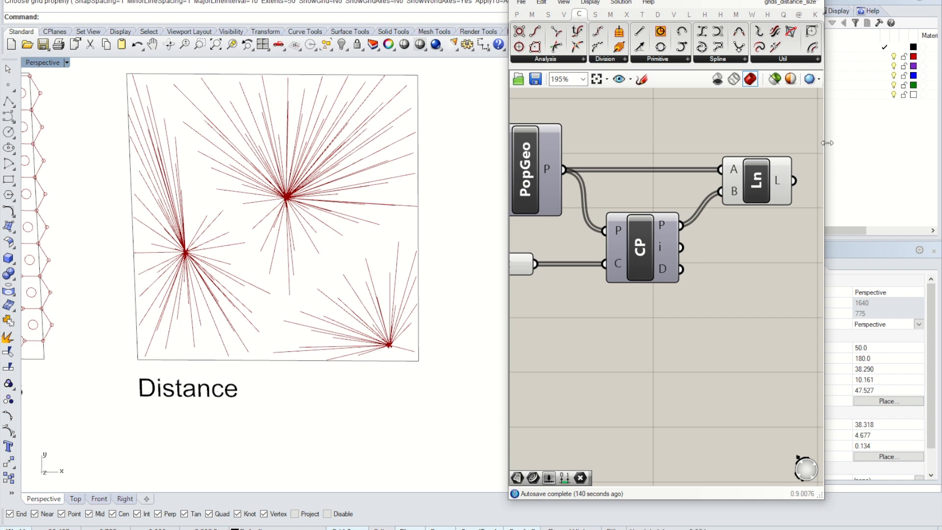
# Widen the Grasshopper window, add an Equality component beside Closest Point, and connect the i output to its A input.
pyautogui.moveTo(820, 145); pyautogui.dragTo(899, 145)
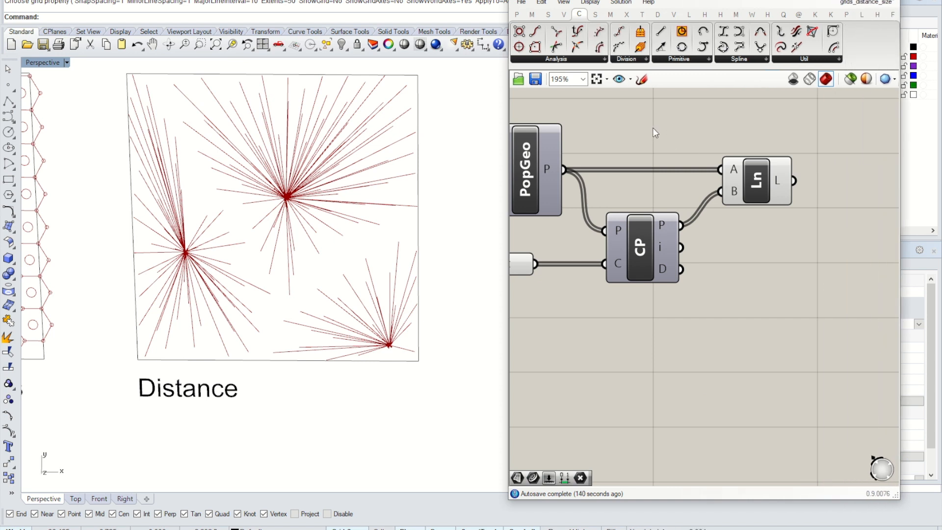
pyautogui.click(532, 15)
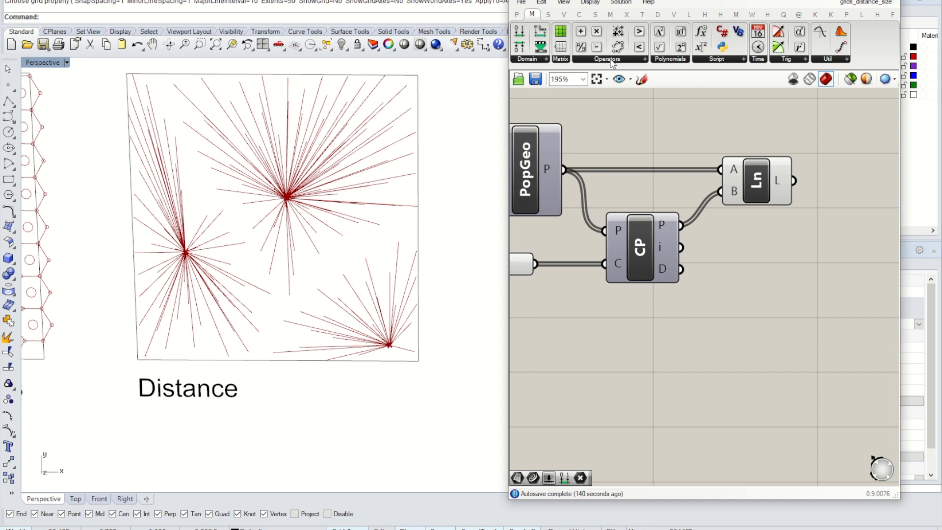
pyautogui.click(611, 60)
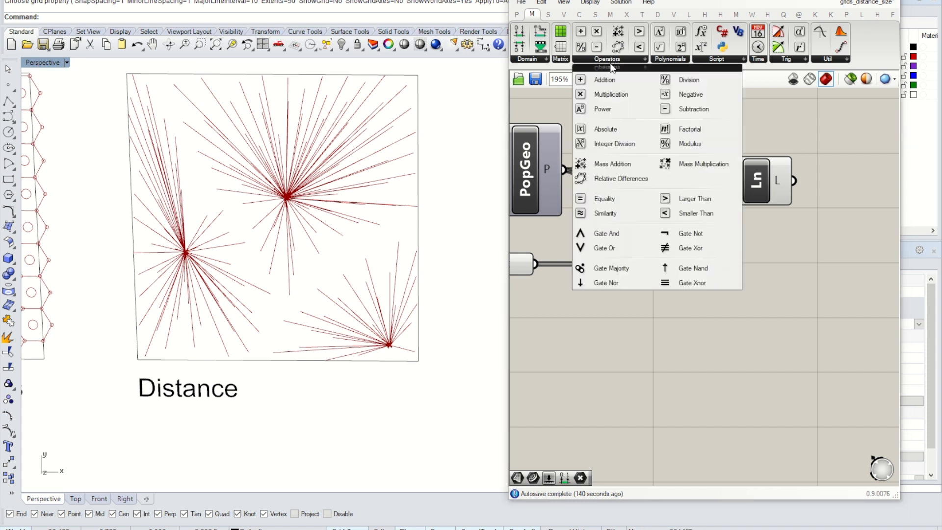
pyautogui.click(632, 200)
pyautogui.click(776, 273)
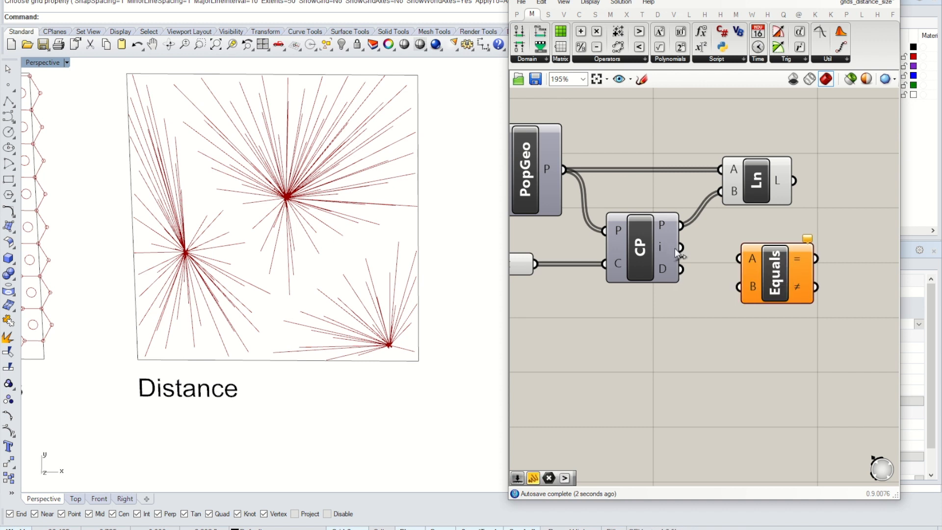
pyautogui.moveTo(738, 255); pyautogui.dragTo(739, 257)
pyautogui.moveTo(756, 275); pyautogui.dragTo(779, 267)
# Add a number slider at 0 below Closest Point and connect it to the Equality component's B input.
pyautogui.doubleClick(639, 332)
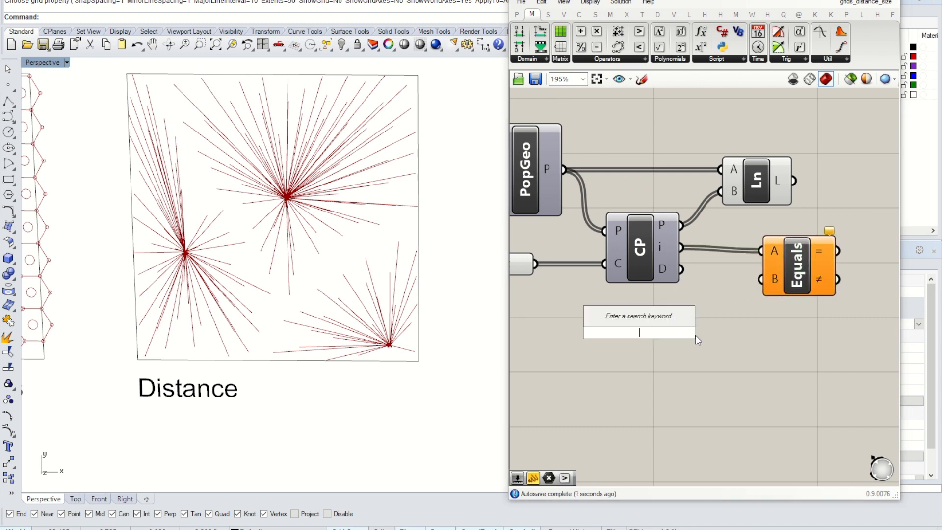
pyautogui.write('slider')
pyautogui.press('Return')
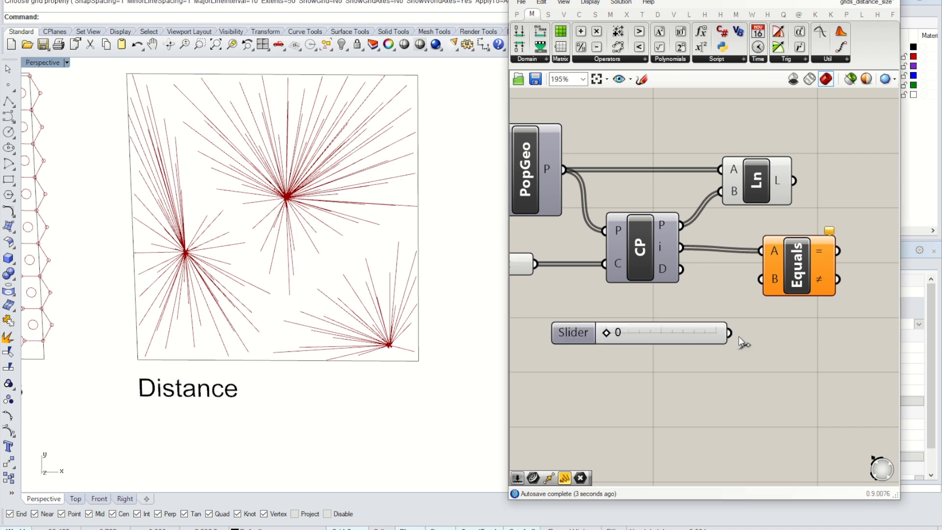
pyautogui.moveTo(738, 337); pyautogui.dragTo(760, 278)
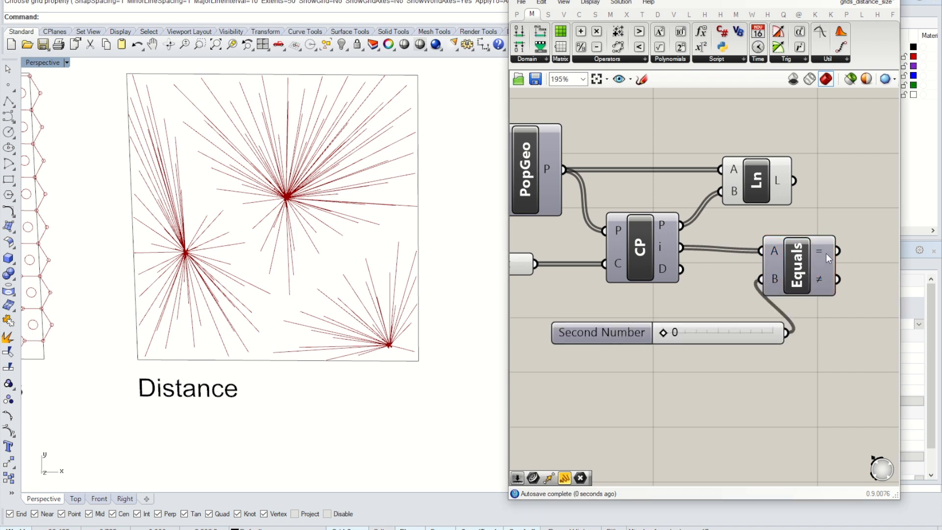
# Rearrange the Equality component and its slider, placing the slider below Closest Point and Equality further down to its right.
pyautogui.moveTo(820, 252); pyautogui.dragTo(786, 258, button='right')
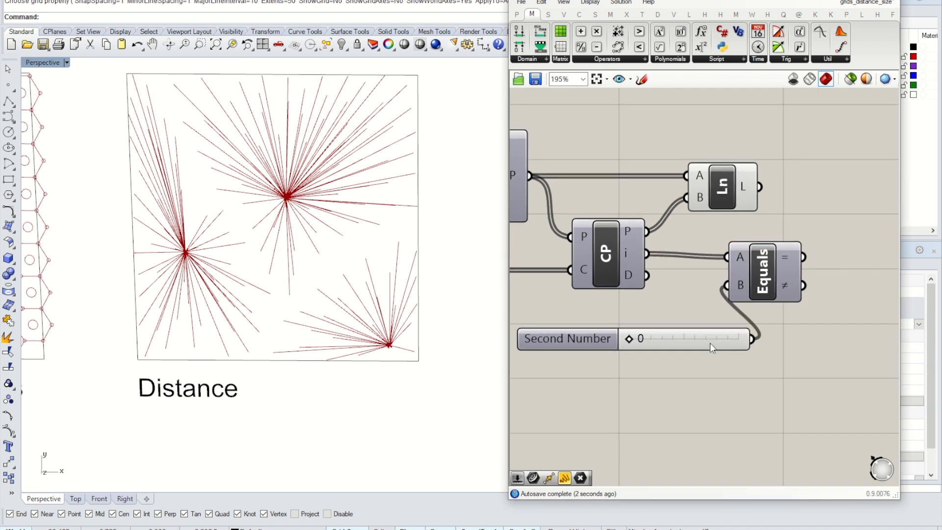
pyautogui.moveTo(710, 343); pyautogui.dragTo(635, 355)
pyautogui.moveTo(752, 265); pyautogui.dragTo(740, 318)
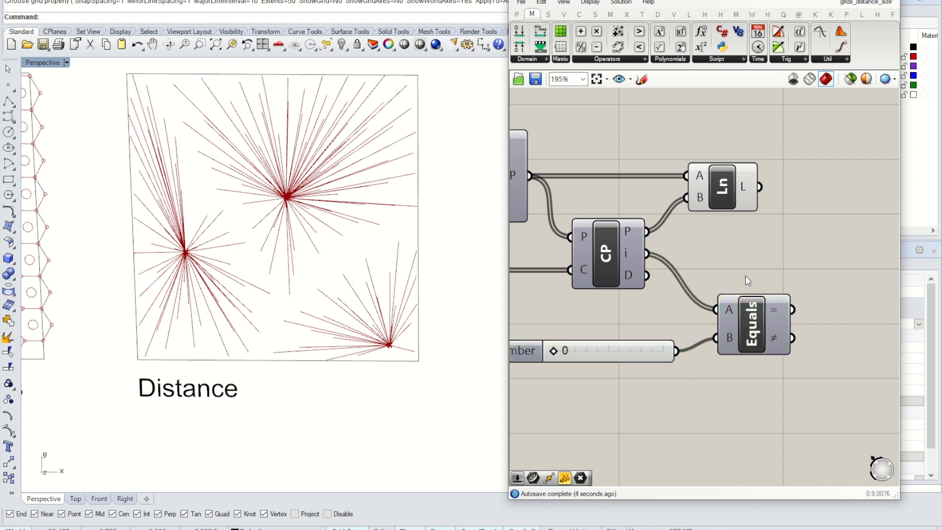
# Check the Equality component's = output and add a Dispatch component beyond it on the canvas.
pyautogui.moveTo(779, 310)
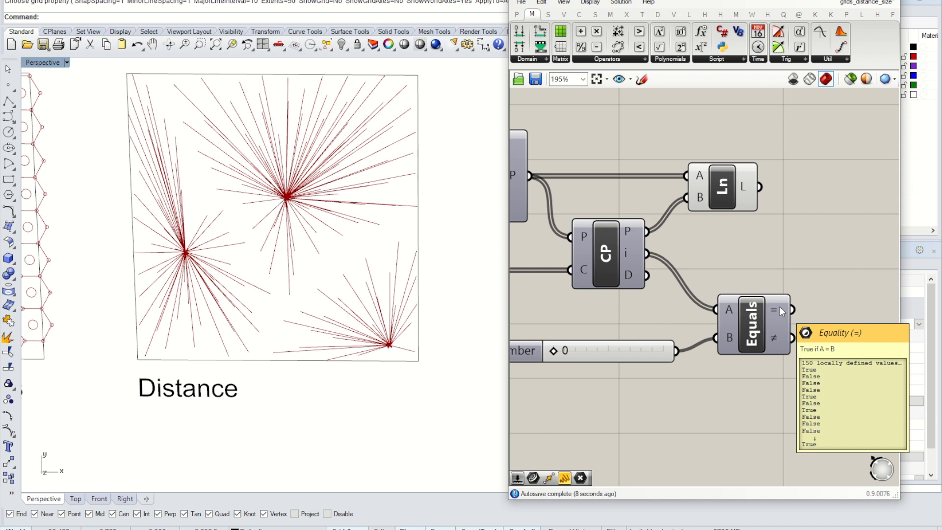
pyautogui.moveTo(779, 307); pyautogui.dragTo(759, 293, button='right')
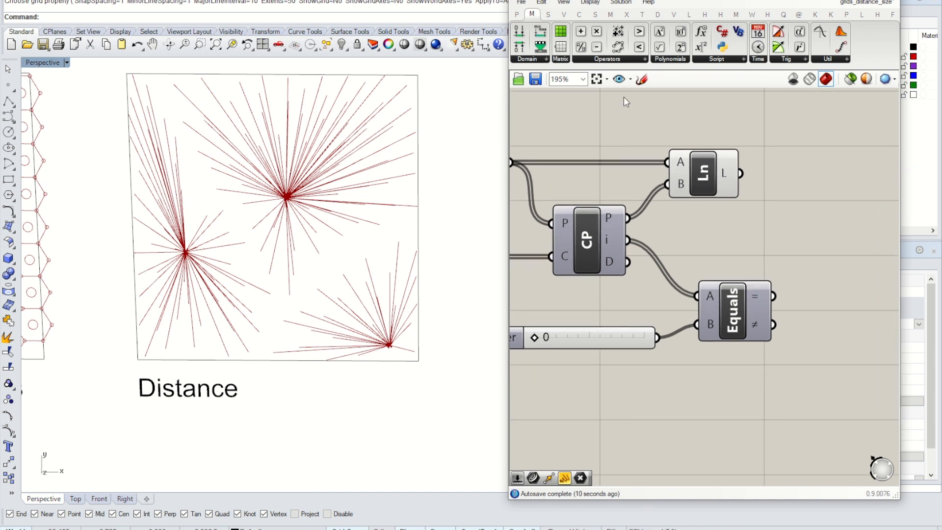
pyautogui.click(548, 14)
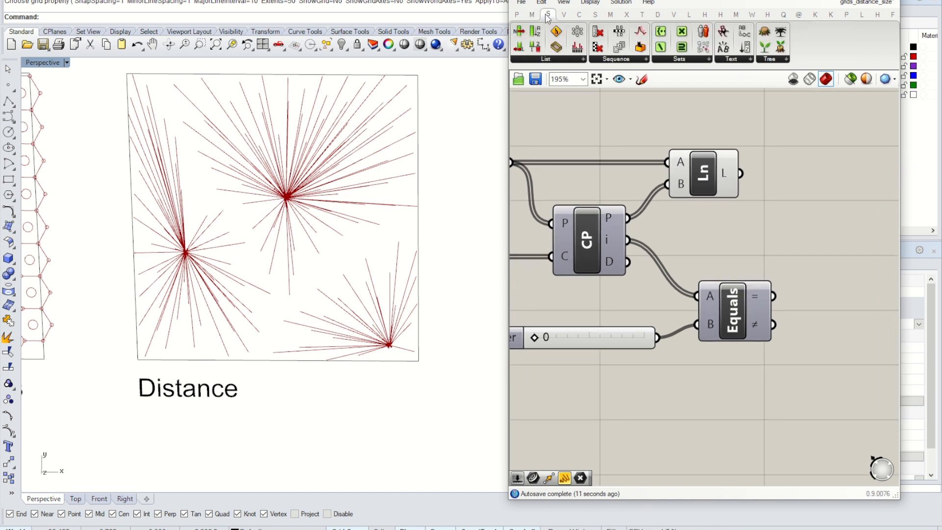
pyautogui.click(570, 61)
pyautogui.moveTo(537, 173); pyautogui.dragTo(841, 261)
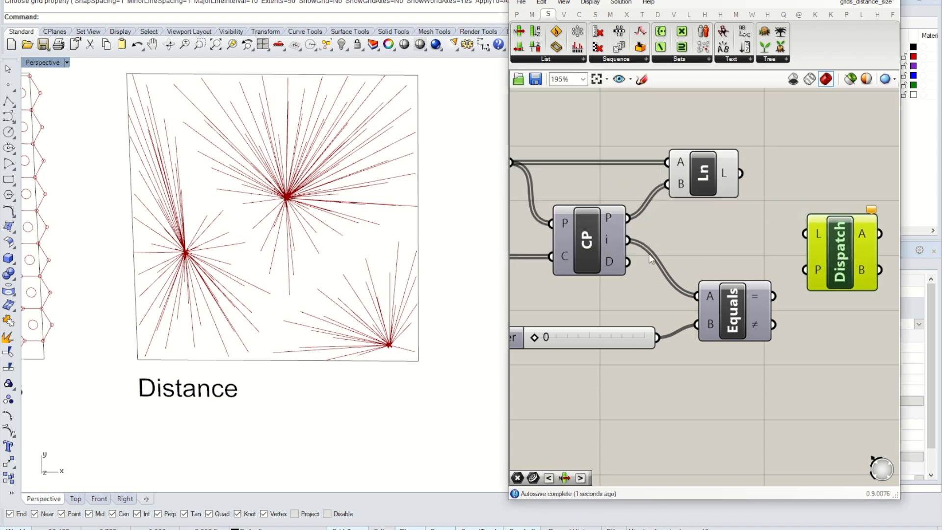
# Connect the Equality component's = output to Dispatch's P input and shift Dispatch slightly lower.
pyautogui.moveTo(619, 241)
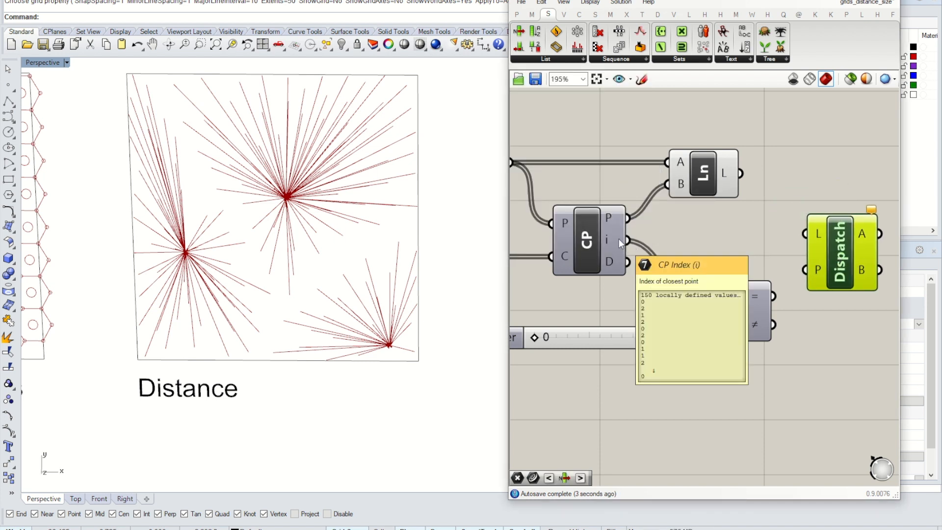
pyautogui.moveTo(620, 238)
pyautogui.mouseDown(button='right')
pyautogui.moveTo(646, 244)
pyautogui.moveTo(620, 234)
pyautogui.mouseUp(button='right')
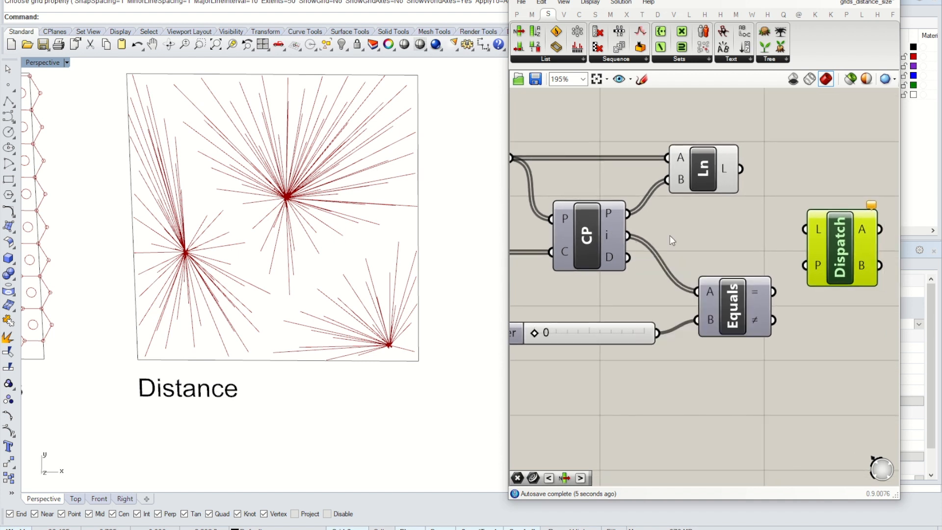
pyautogui.moveTo(774, 290); pyautogui.dragTo(808, 263)
pyautogui.moveTo(825, 258); pyautogui.dragTo(782, 255, button='right')
pyautogui.moveTo(805, 252); pyautogui.dragTo(817, 273)
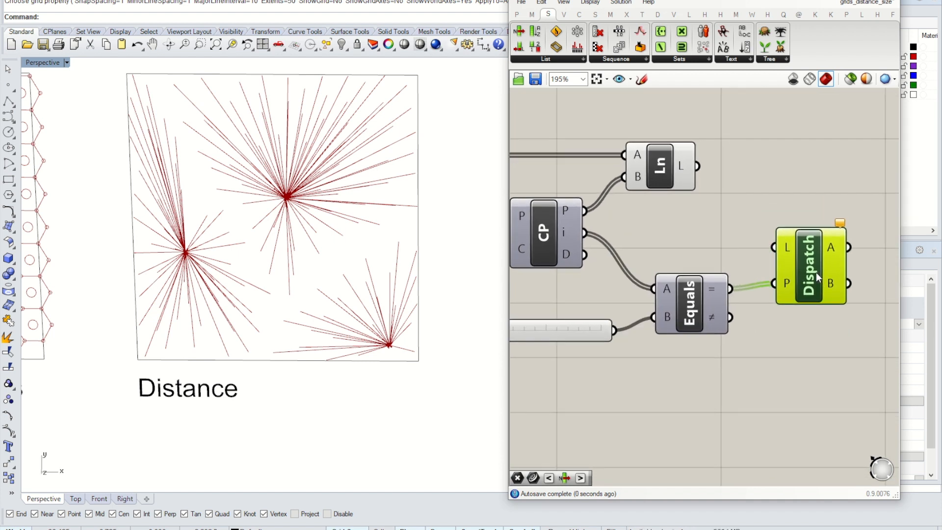
# Connect Closest Point's i output to Dispatch's L input and inspect the values in its list A.
pyautogui.scroll(-3, 817, 275)
pyautogui.moveTo(722, 243); pyautogui.dragTo(741, 229, button='right')
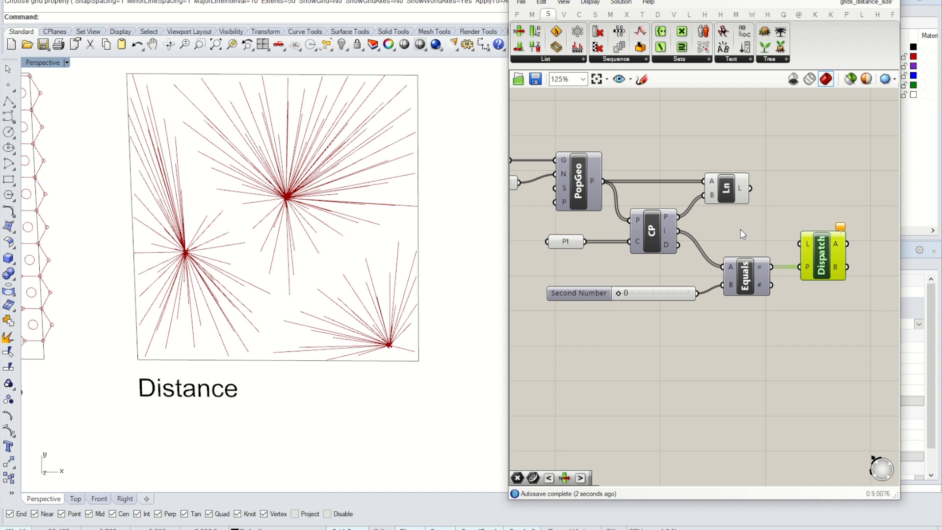
pyautogui.scroll(4, 740, 228)
pyautogui.moveTo(861, 253); pyautogui.dragTo(777, 252, button='right')
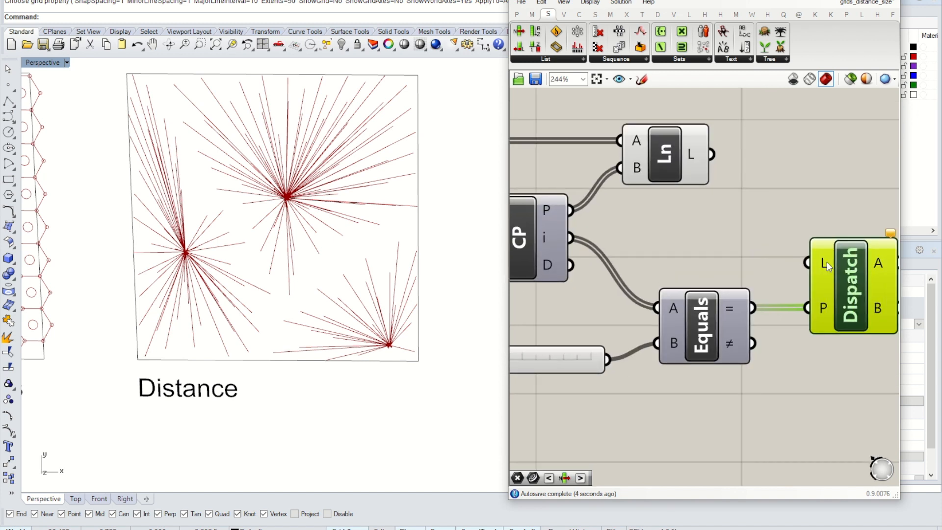
pyautogui.moveTo(824, 261); pyautogui.dragTo(570, 238)
pyautogui.moveTo(788, 259); pyautogui.dragTo(620, 249, button='right')
pyautogui.moveTo(713, 251)
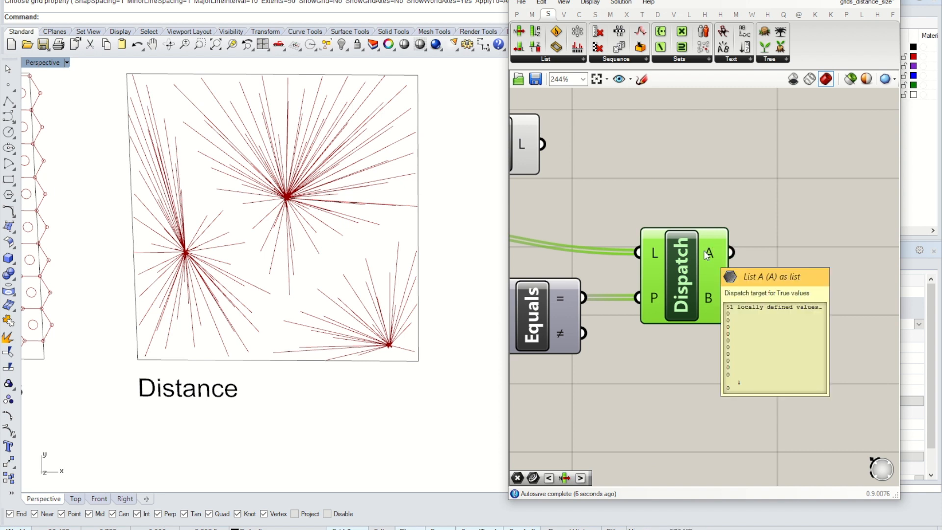
# Duplicate the number slider, Equality and Dispatch components together and place the copy directly below the originals.
pyautogui.moveTo(693, 261); pyautogui.dragTo(781, 213, button='right')
pyautogui.scroll(-2, 781, 214)
pyautogui.moveTo(704, 286); pyautogui.dragTo(714, 283, button='right')
pyautogui.moveTo(706, 320); pyautogui.dragTo(664, 217)
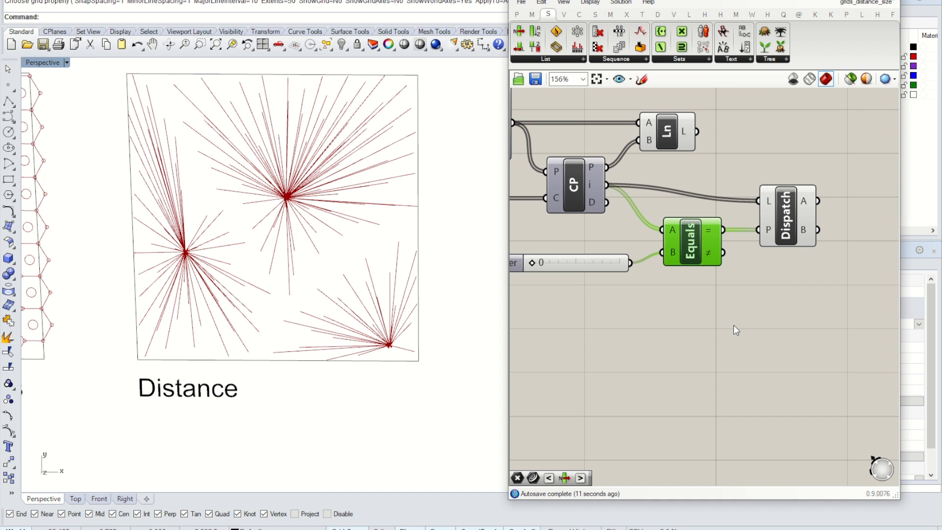
pyautogui.moveTo(861, 362); pyautogui.dragTo(620, 192)
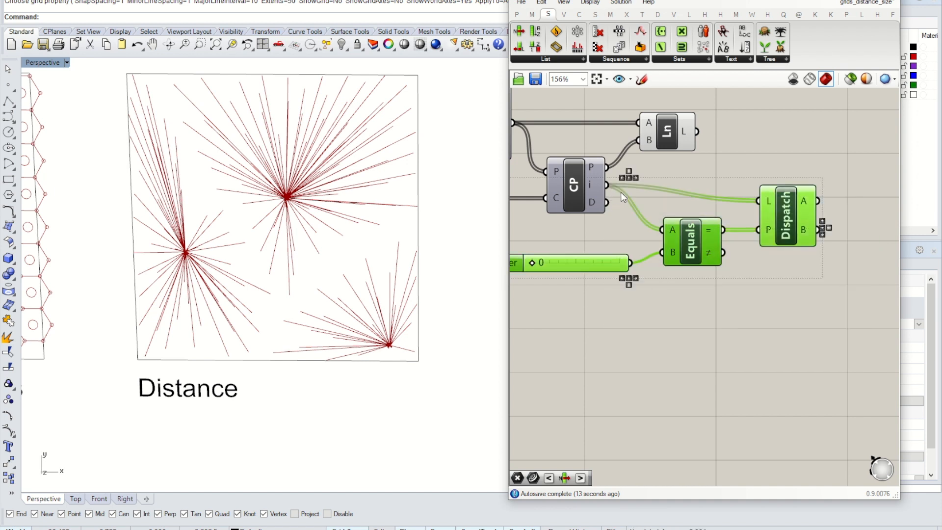
pyautogui.hotkey('ctrl', 'c')
pyautogui.hotkey('ctrl', 'v')
pyautogui.moveTo(707, 243); pyautogui.dragTo(705, 335)
# Set the duplicated slider feeding the second Equality component to 1.
pyautogui.click(560, 374)
pyautogui.moveTo(539, 363); pyautogui.dragTo(570, 364)
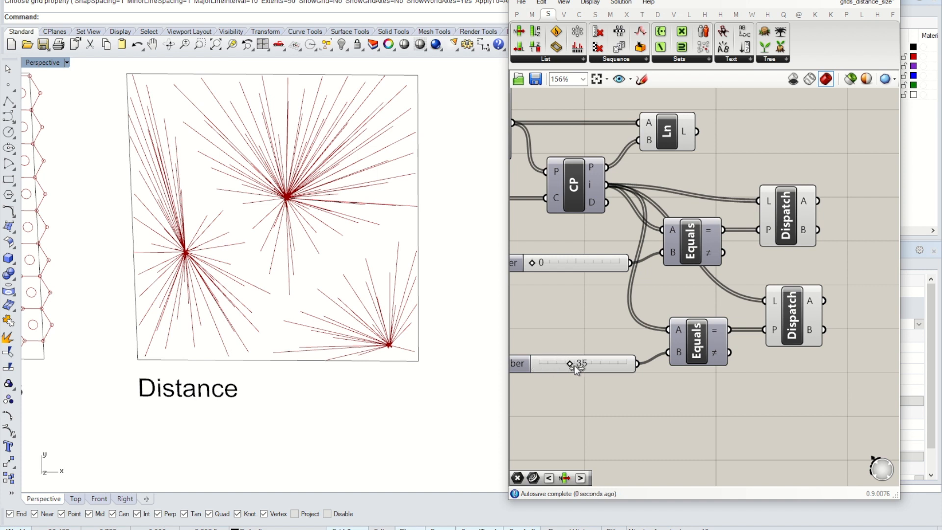
pyautogui.doubleClick(573, 366)
pyautogui.write('1')
pyautogui.press('Return')
# Duplicate the second slider, Equality and Dispatch set and place the copy below it as a third row.
pyautogui.moveTo(829, 440); pyautogui.dragTo(584, 316)
pyautogui.hotkey('ctrl', 'c')
pyautogui.hotkey('ctrl', 'v')
pyautogui.moveTo(702, 347); pyautogui.dragTo(691, 435)
pyautogui.moveTo(592, 392); pyautogui.dragTo(642, 344, button='right')
# Set the third row's slider to 2.
pyautogui.click(613, 394)
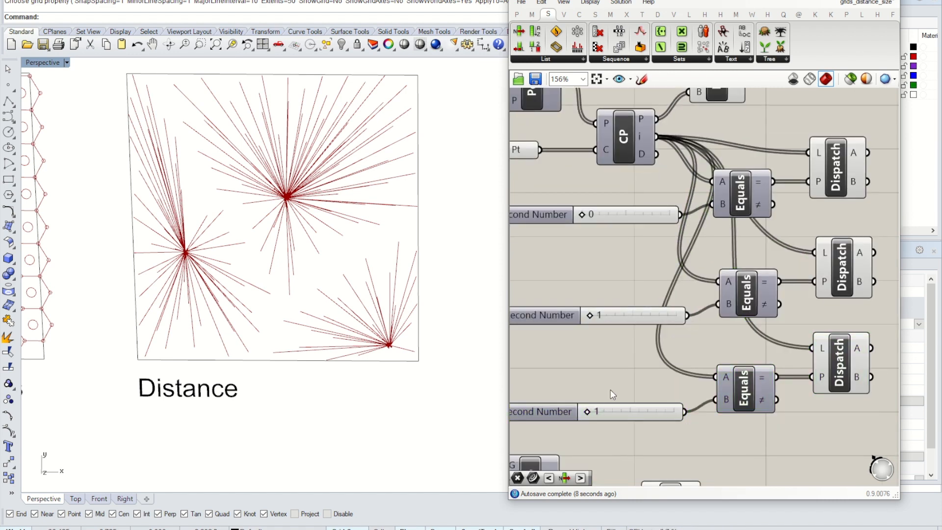
pyautogui.doubleClick(612, 415)
pyautogui.write('2')
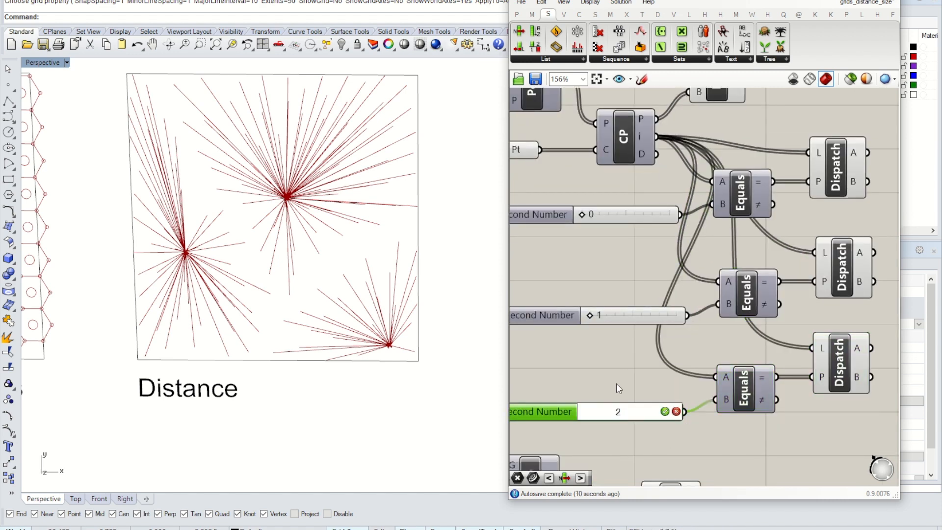
pyautogui.click(665, 411)
# Inspect list A of each of the three Dispatch components and compare it with the lines in the viewport.
pyautogui.moveTo(772, 314); pyautogui.dragTo(688, 330, button='right')
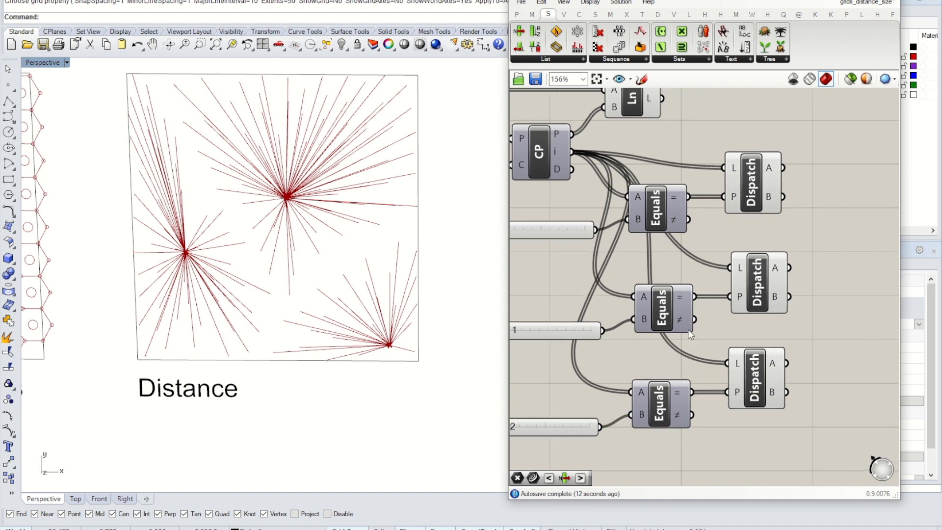
pyautogui.moveTo(781, 368)
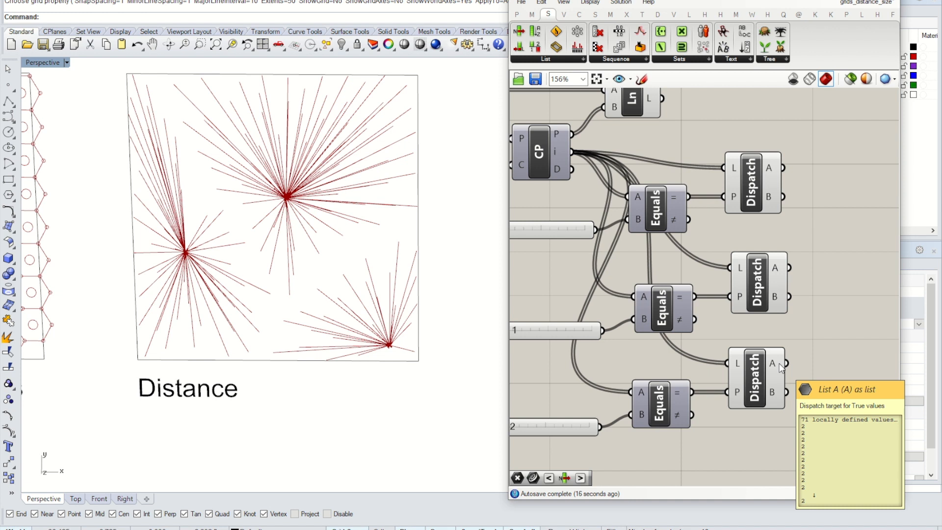
pyautogui.moveTo(776, 270)
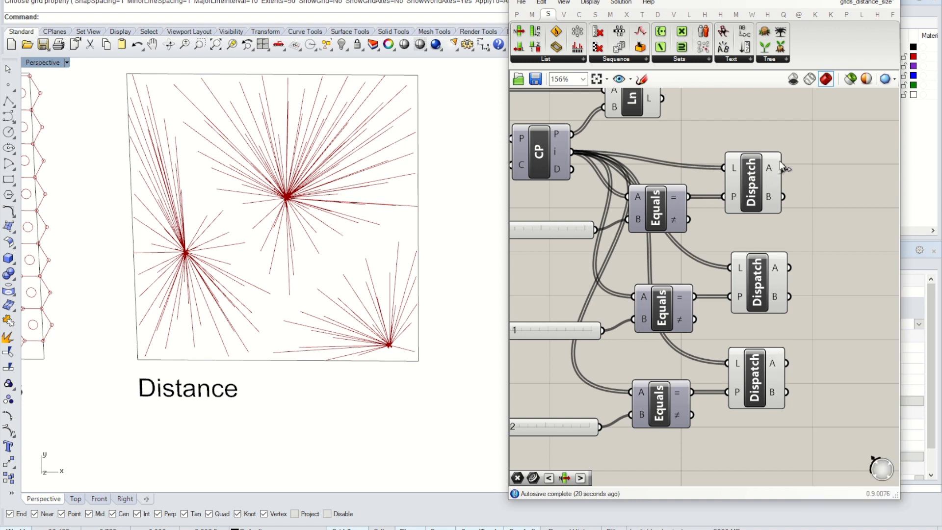
pyautogui.moveTo(774, 173)
pyautogui.moveTo(769, 182); pyautogui.dragTo(729, 189, button='right')
pyautogui.scroll(-2, 727, 189)
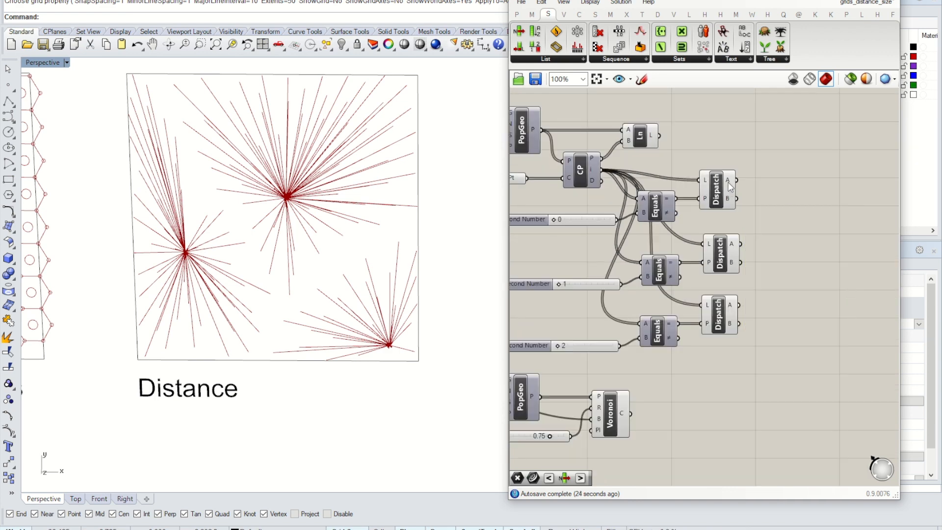
pyautogui.moveTo(223, 270); pyautogui.dragTo(251, 299, button='right')
# Replace the L input of all three Dispatch components with Closest Point's P output.
pyautogui.moveTo(662, 244); pyautogui.dragTo(736, 261, button='right')
pyautogui.scroll(3, 680, 151)
pyautogui.moveTo(685, 229); pyautogui.dragTo(566, 198, button='right')
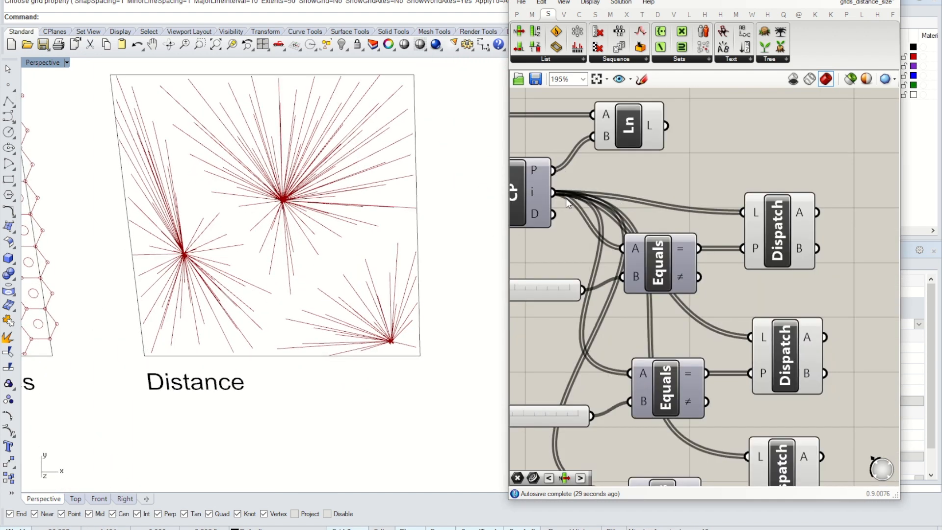
pyautogui.keyDown('shift'); pyautogui.moveTo(553, 170); pyautogui.dragTo(742, 213); pyautogui.keyUp('shift')
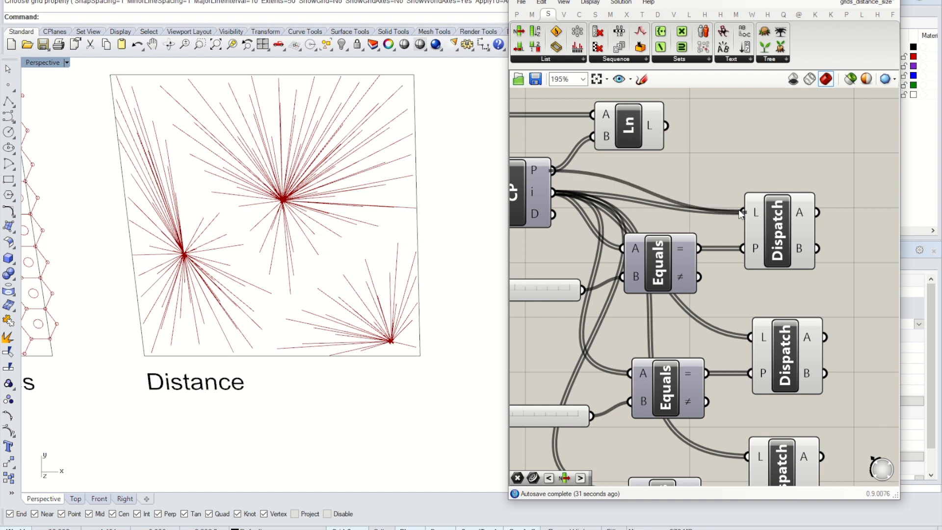
pyautogui.scroll(-2, 692, 228)
pyautogui.moveTo(601, 190); pyautogui.dragTo(731, 297)
pyautogui.moveTo(603, 191); pyautogui.dragTo(728, 374)
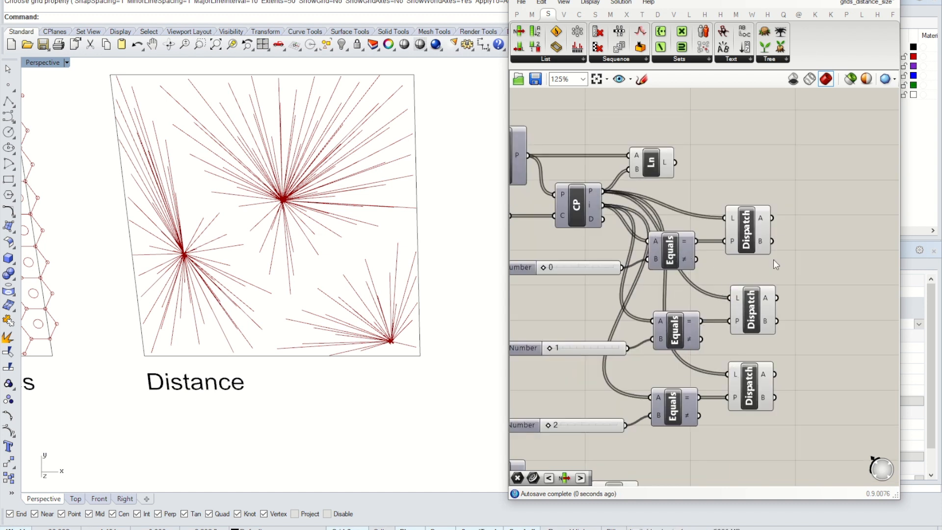
# Add a Point parameter beside the first Dispatch component and connect Dispatch's A output to it.
pyautogui.click(761, 222)
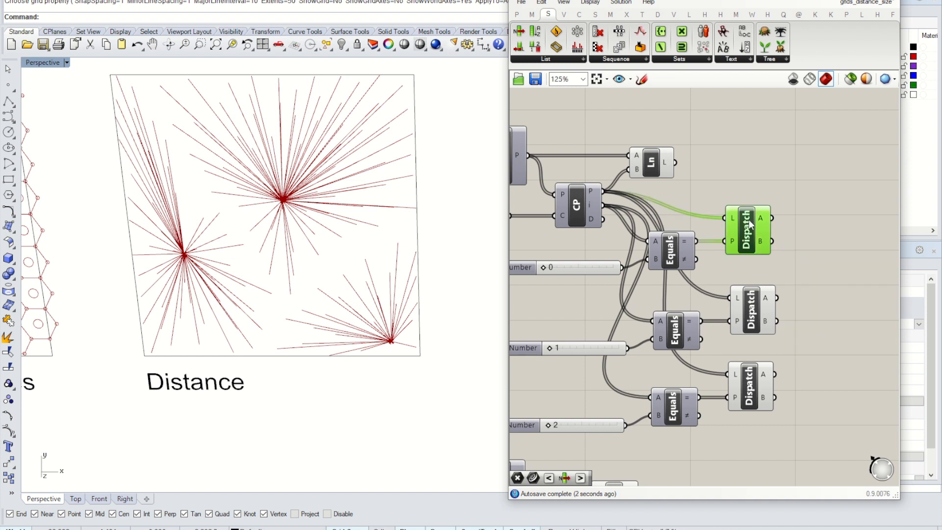
pyautogui.click(800, 213)
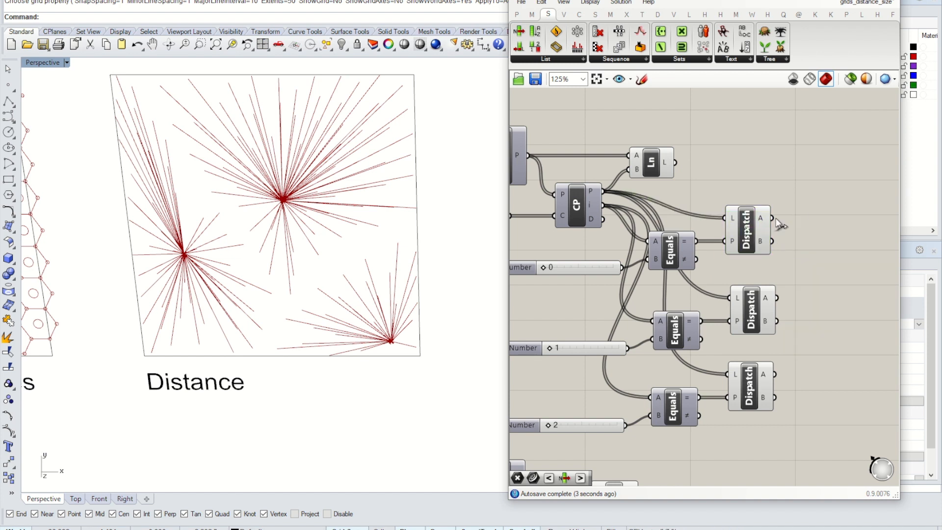
pyautogui.click(518, 15)
pyautogui.click(520, 34)
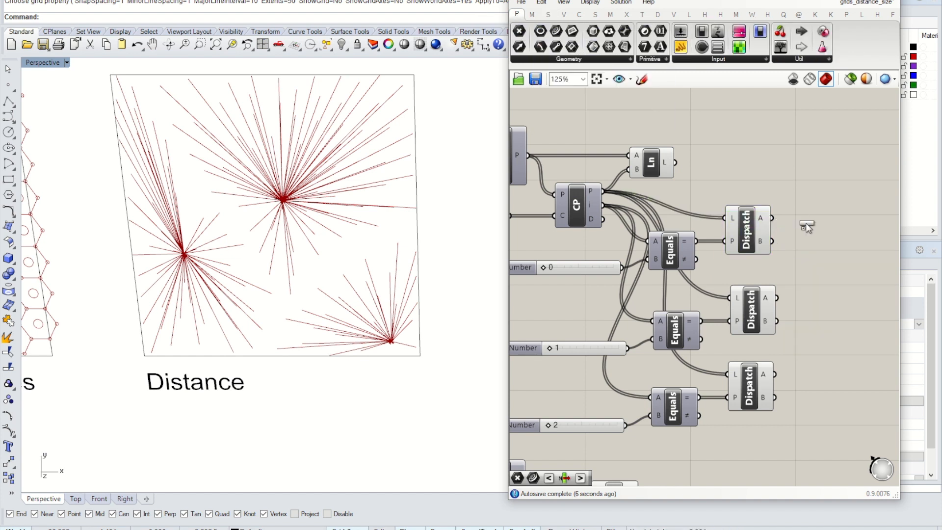
pyautogui.click(825, 214)
pyautogui.moveTo(773, 218); pyautogui.dragTo(812, 217)
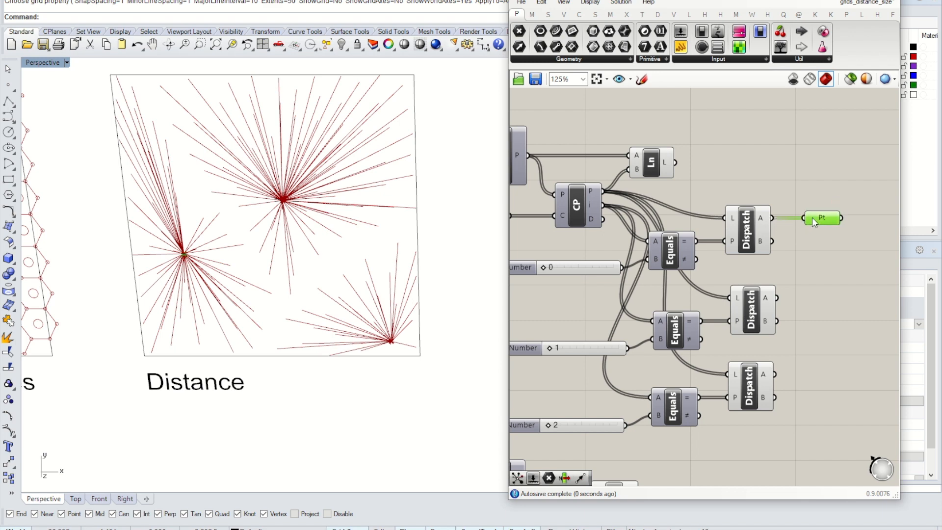
# Examine the dispatched attractor point in the viewport and the coordinates in the first Dispatch's list A.
pyautogui.scroll(10, 155, 268)
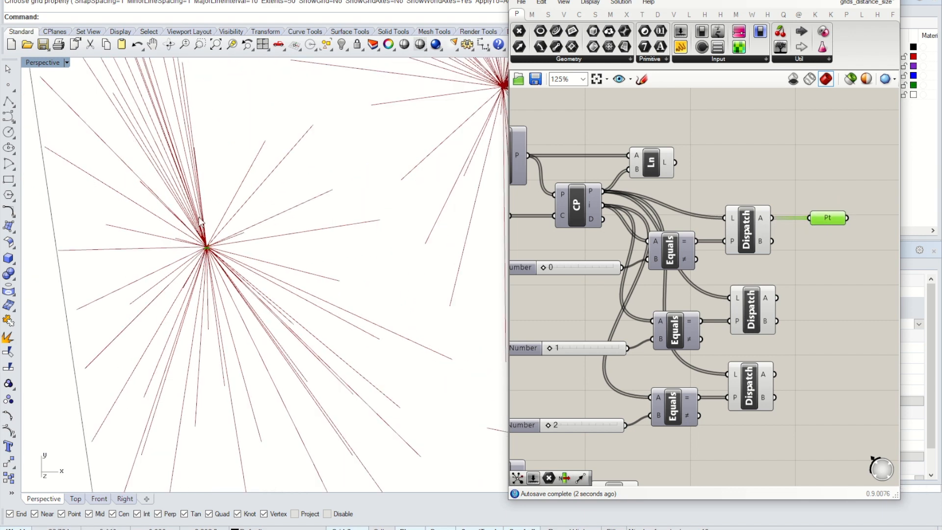
pyautogui.scroll(3, 778, 216)
pyautogui.moveTo(780, 212)
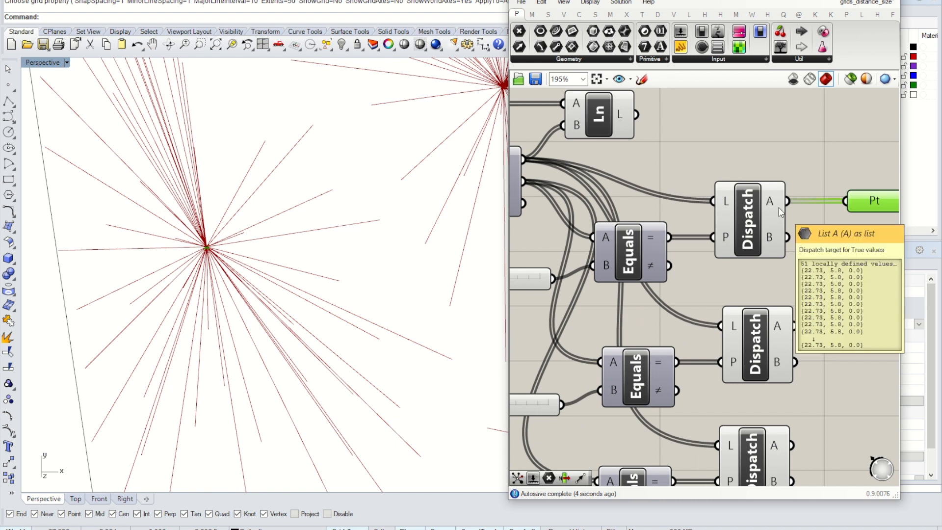
pyautogui.moveTo(780, 212); pyautogui.dragTo(758, 236, button='right')
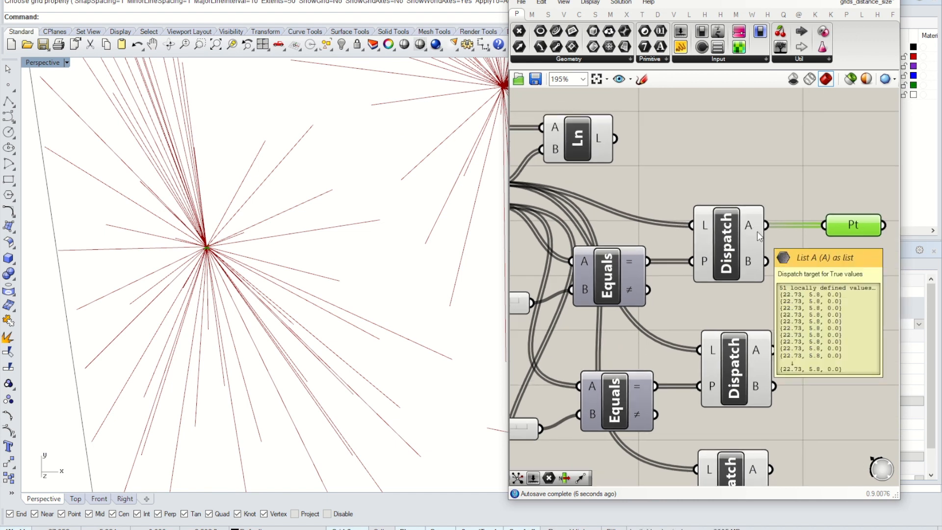
pyautogui.moveTo(757, 232); pyautogui.dragTo(678, 235, button='right')
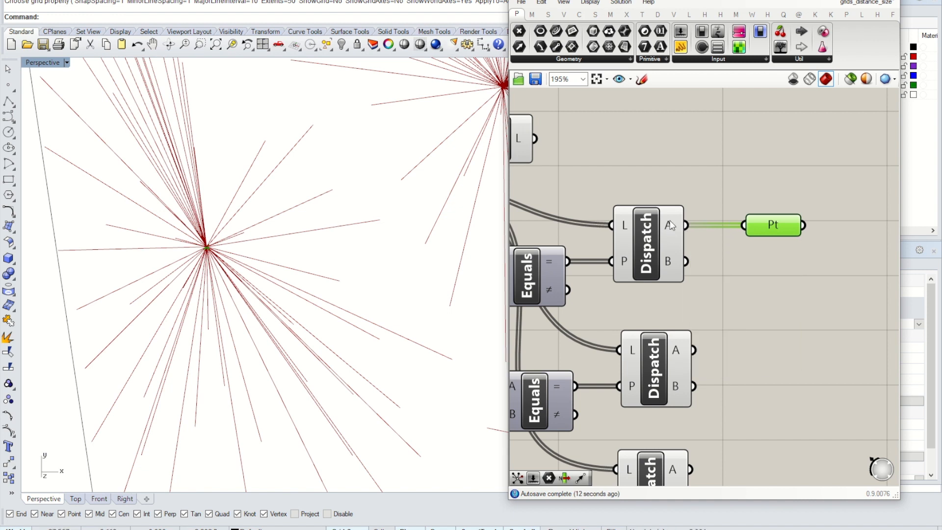
pyautogui.moveTo(670, 220)
# Add a Circle component, connect the Point parameter to its P input, and align it with the Point parameter.
pyautogui.click(579, 14)
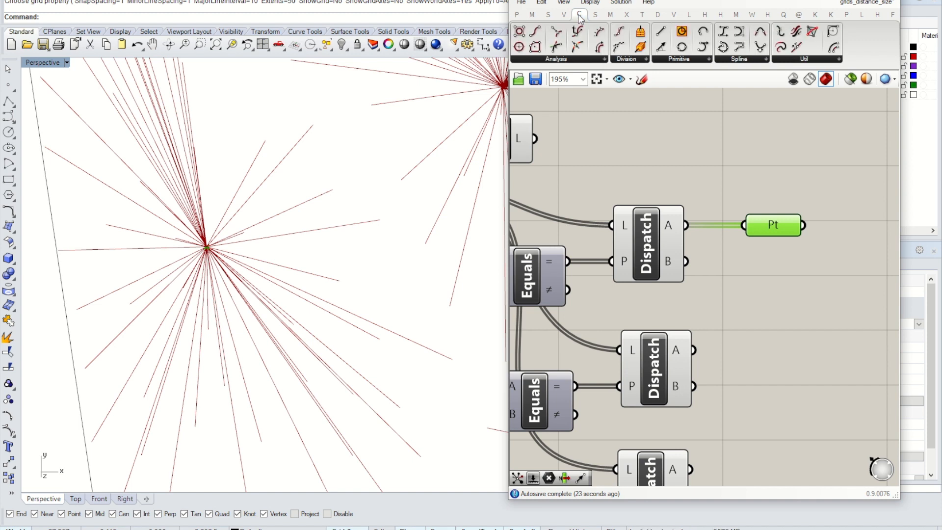
pyautogui.click(682, 33)
pyautogui.click(845, 265)
pyautogui.moveTo(803, 266); pyautogui.dragTo(729, 251, button='right')
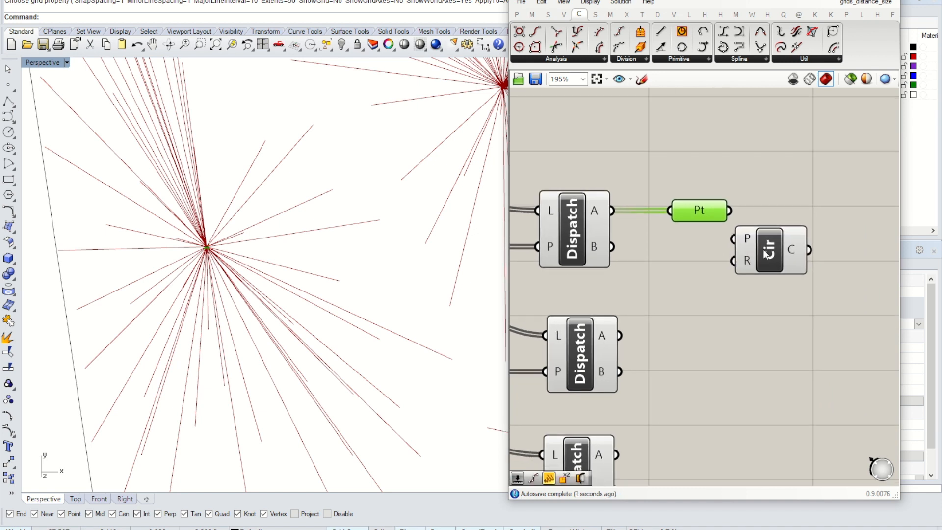
pyautogui.moveTo(766, 251); pyautogui.dragTo(821, 240)
pyautogui.moveTo(745, 210); pyautogui.dragTo(789, 229)
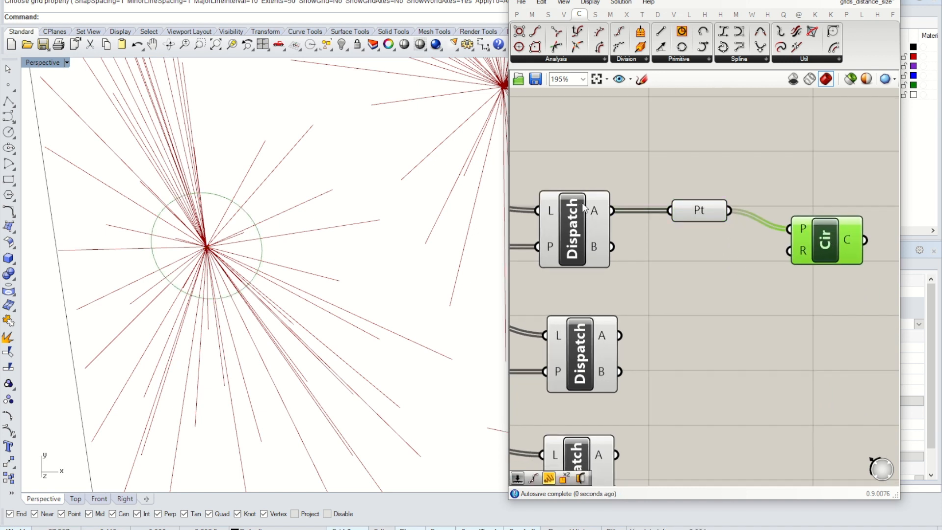
pyautogui.moveTo(596, 210)
pyautogui.moveTo(837, 255); pyautogui.dragTo(837, 244)
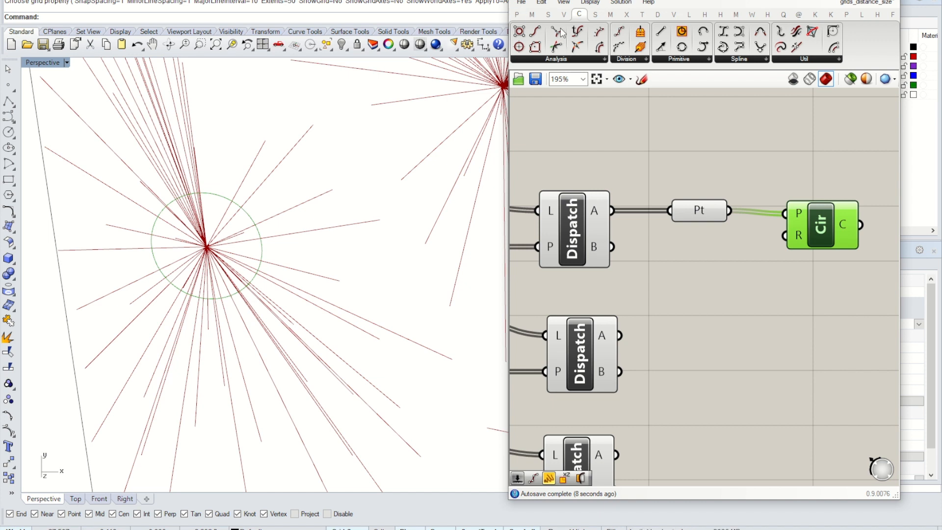
# Add a List Length component below the Point parameter and connect the first Dispatch's A output to its L input.
pyautogui.click(548, 14)
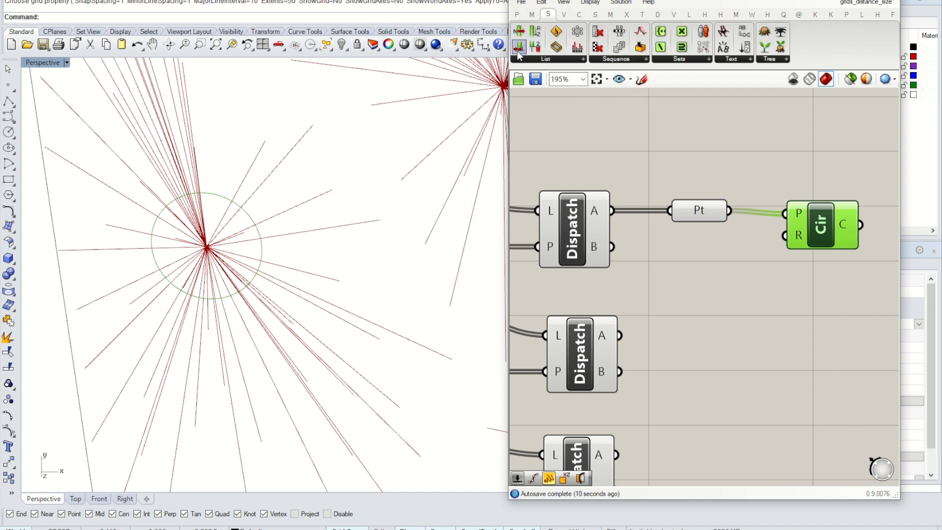
pyautogui.moveTo(519, 32); pyautogui.dragTo(758, 290)
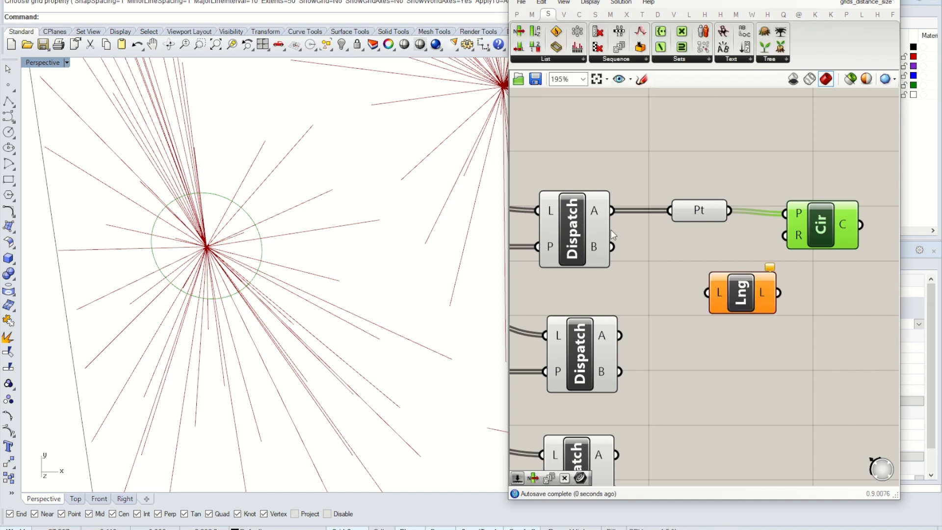
pyautogui.moveTo(612, 211); pyautogui.dragTo(692, 298)
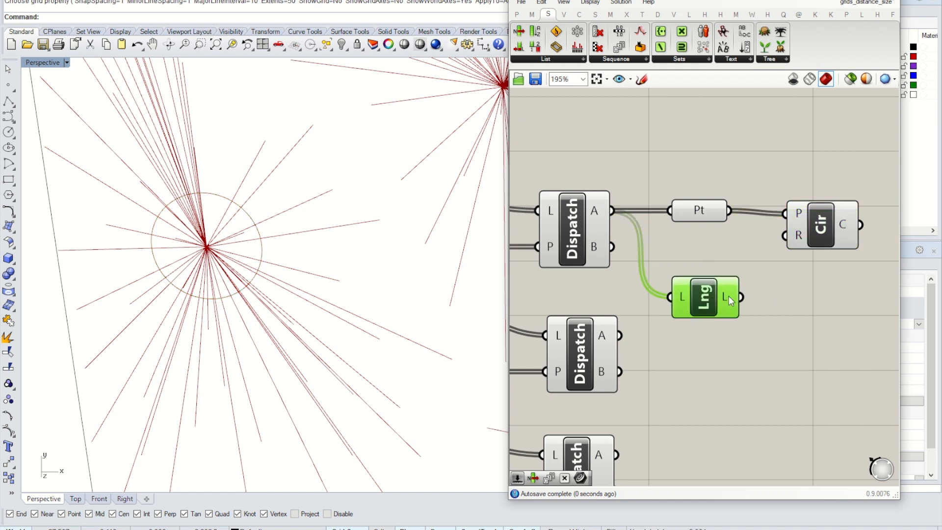
pyautogui.moveTo(724, 295)
pyautogui.moveTo(727, 296); pyautogui.dragTo(708, 281)
# Connect List Length's L output to Circle's R input and line List Length up beneath the Point parameter.
pyautogui.scroll(-3, 347, 232)
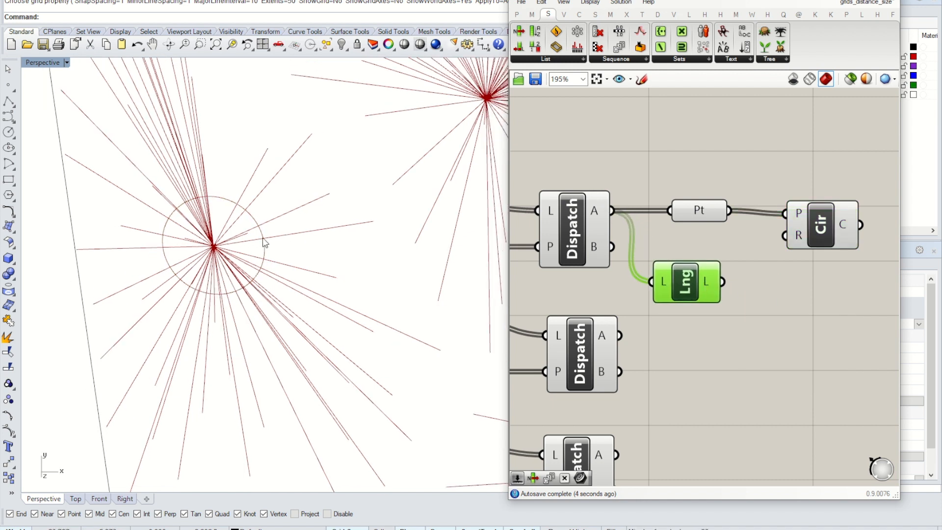
pyautogui.scroll(-2, 223, 226)
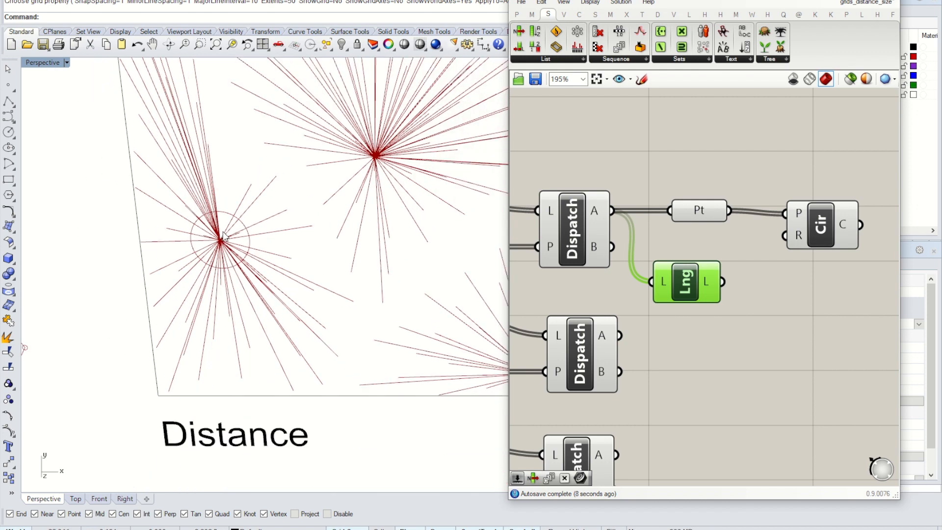
pyautogui.scroll(-5, 223, 234)
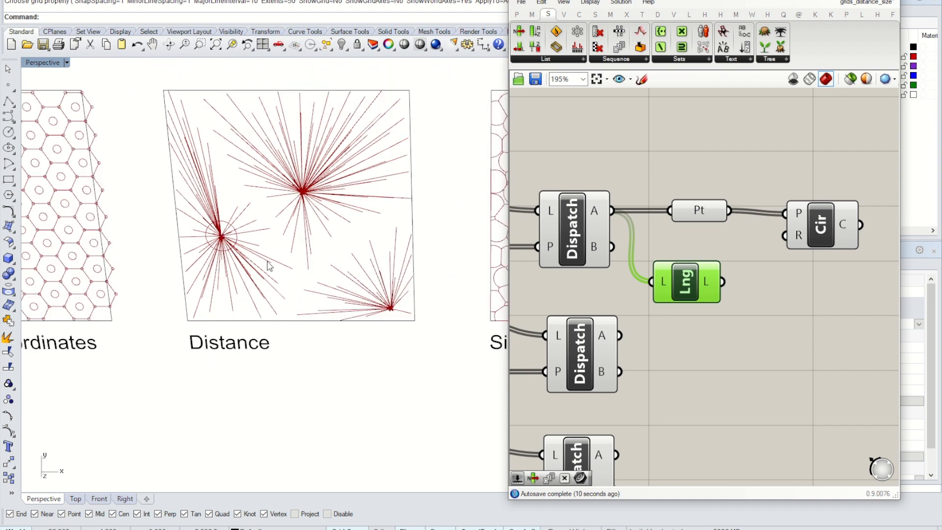
pyautogui.scroll(5, 269, 249)
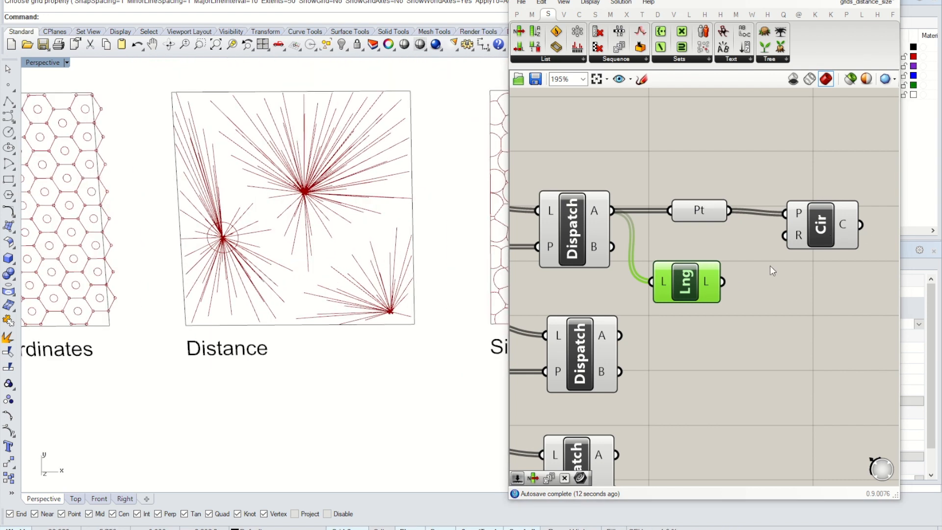
pyautogui.moveTo(722, 281); pyautogui.dragTo(793, 246)
pyautogui.scroll(-5, 334, 295)
pyautogui.scroll(6, 334, 295)
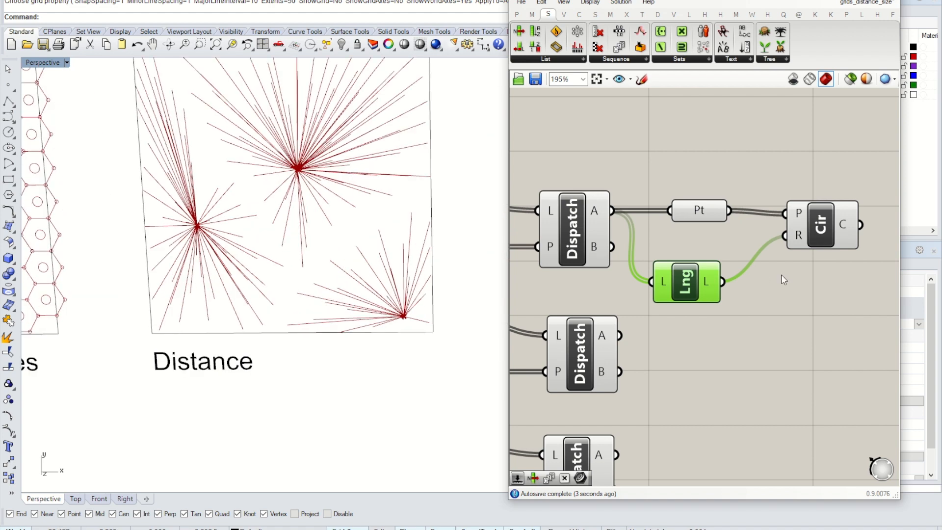
pyautogui.moveTo(781, 275); pyautogui.dragTo(702, 250, button='right')
pyautogui.click(758, 207)
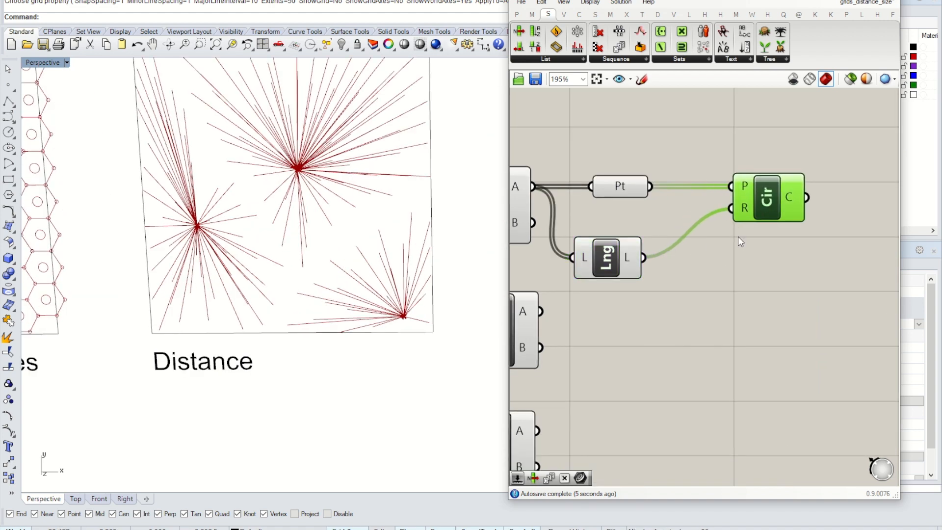
pyautogui.moveTo(612, 261); pyautogui.dragTo(625, 239)
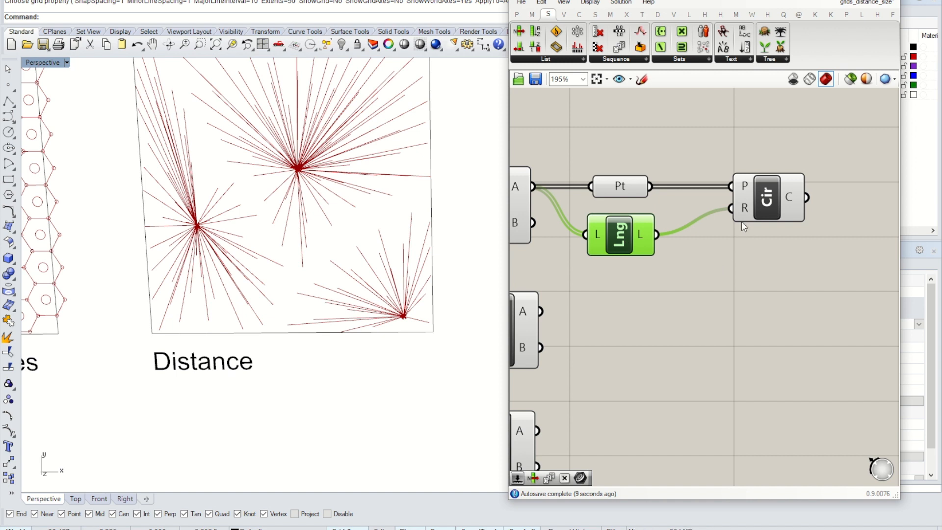
# Give Circle's R input the expression x*.1.
pyautogui.moveTo(744, 214)
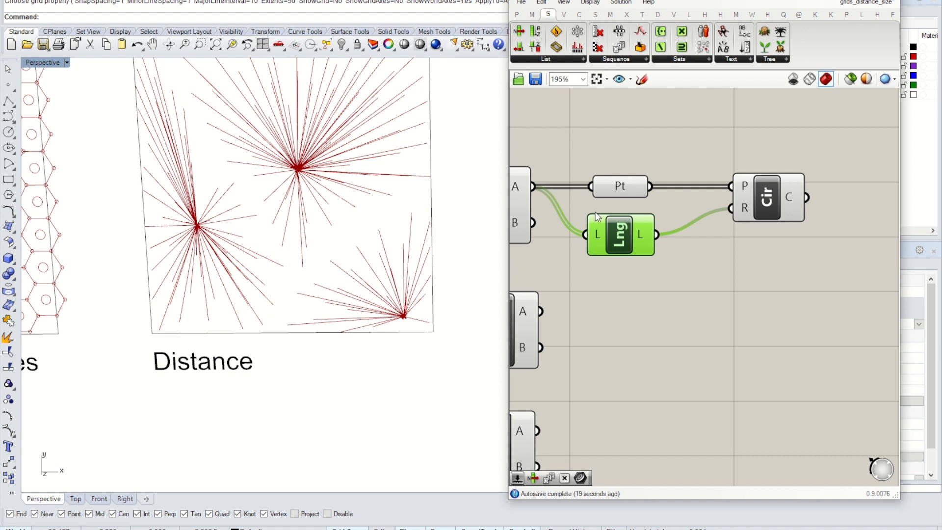
pyautogui.rightClick(745, 206)
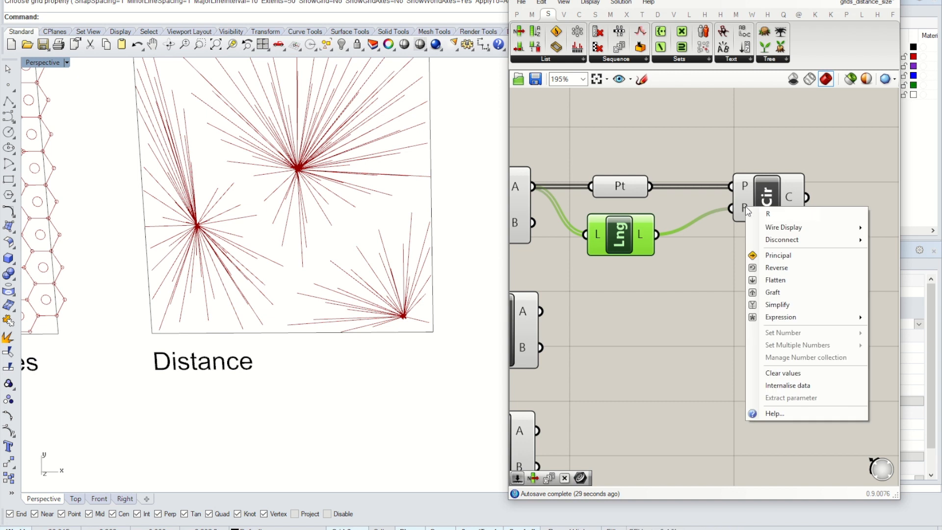
pyautogui.click(743, 203)
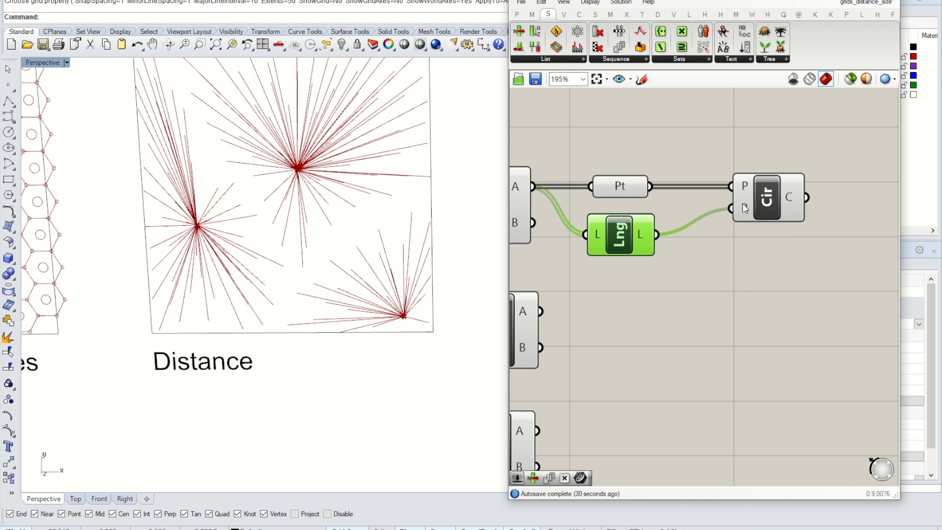
pyautogui.rightClick(745, 208)
pyautogui.moveTo(791, 318)
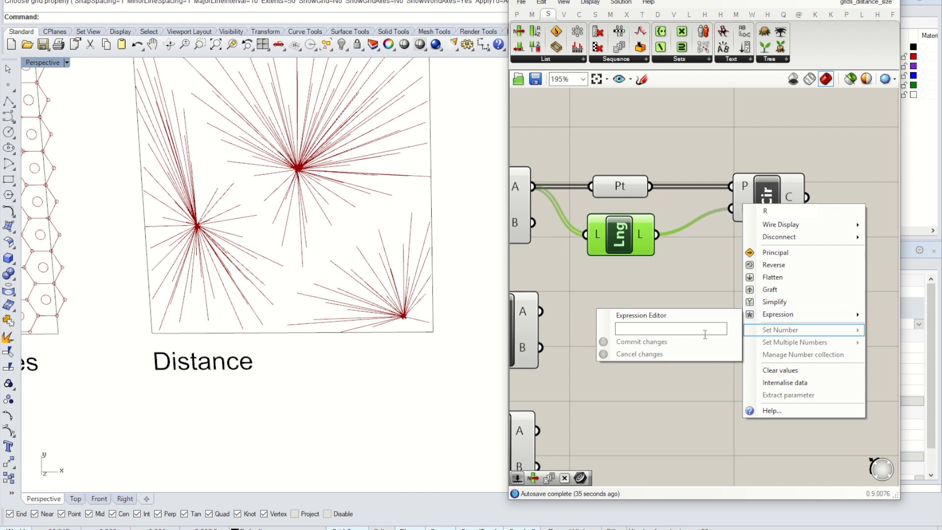
pyautogui.click(764, 315)
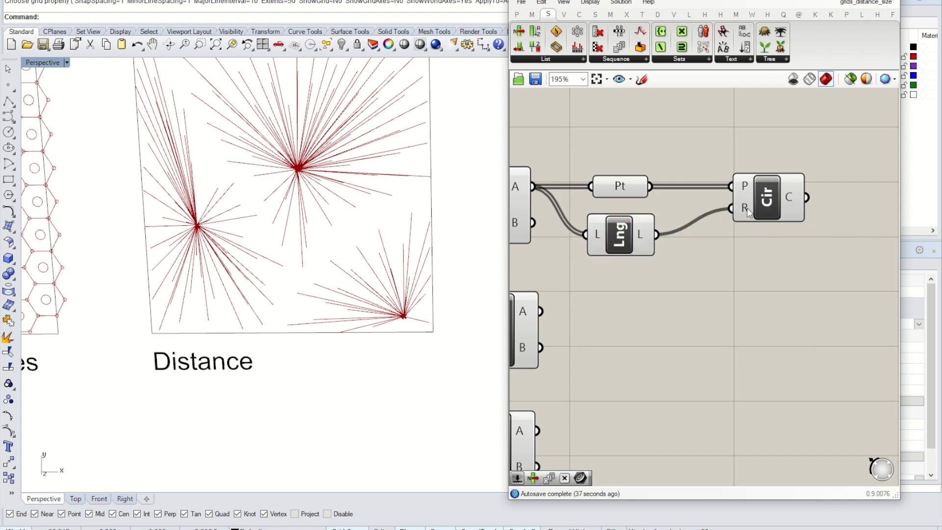
pyautogui.rightClick(748, 211)
pyautogui.moveTo(787, 319)
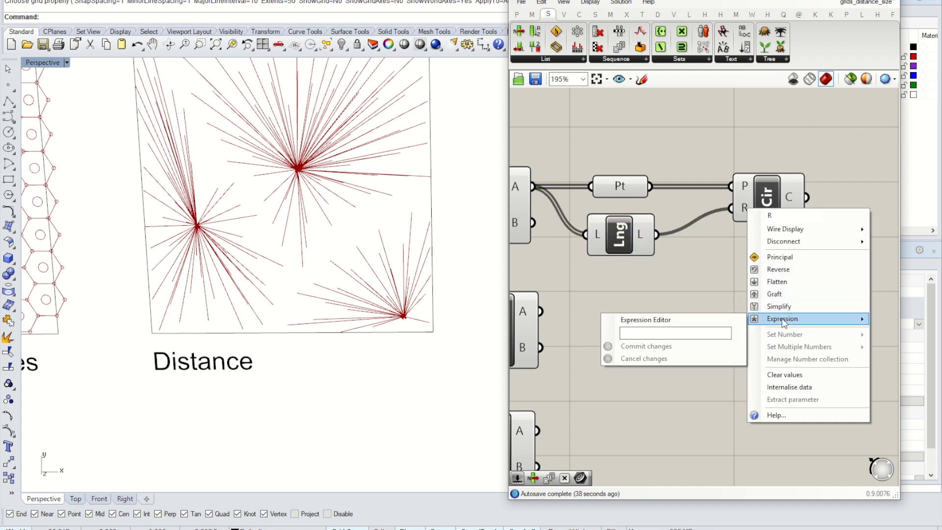
pyautogui.click(694, 330)
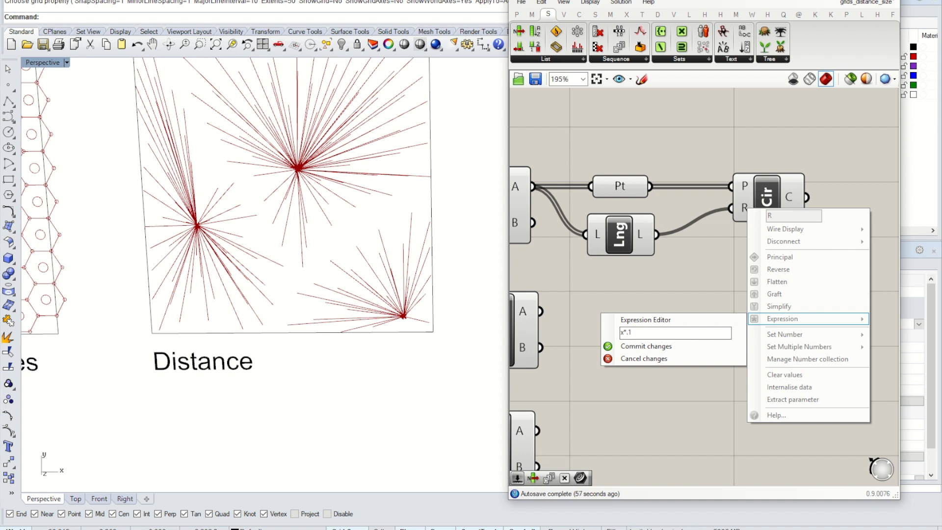
pyautogui.click(669, 347)
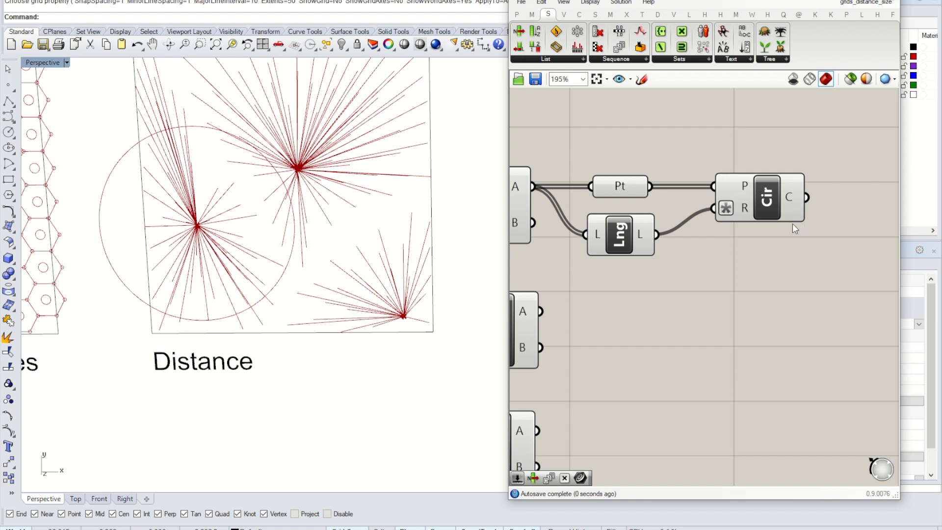
# Change the expression on Circle's R input to x*.05.
pyautogui.moveTo(744, 211)
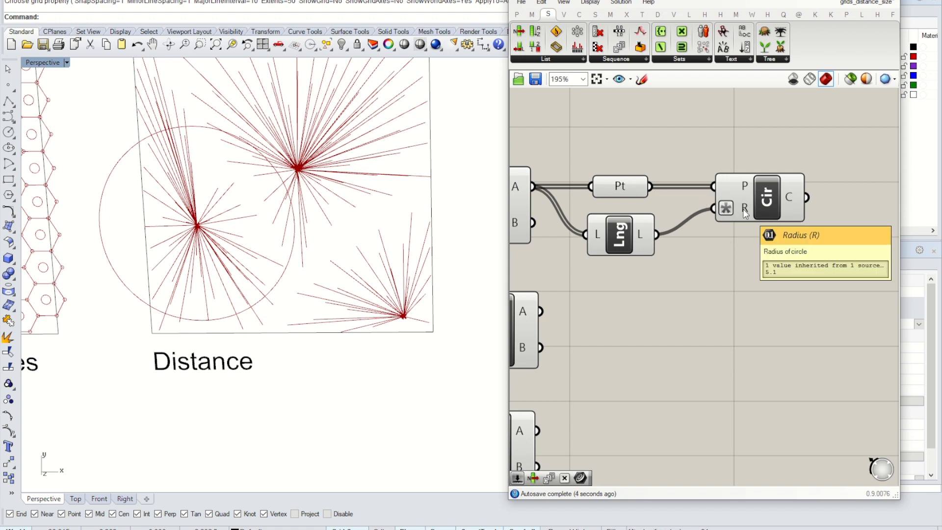
pyautogui.moveTo(383, 248); pyautogui.dragTo(384, 212, button='right')
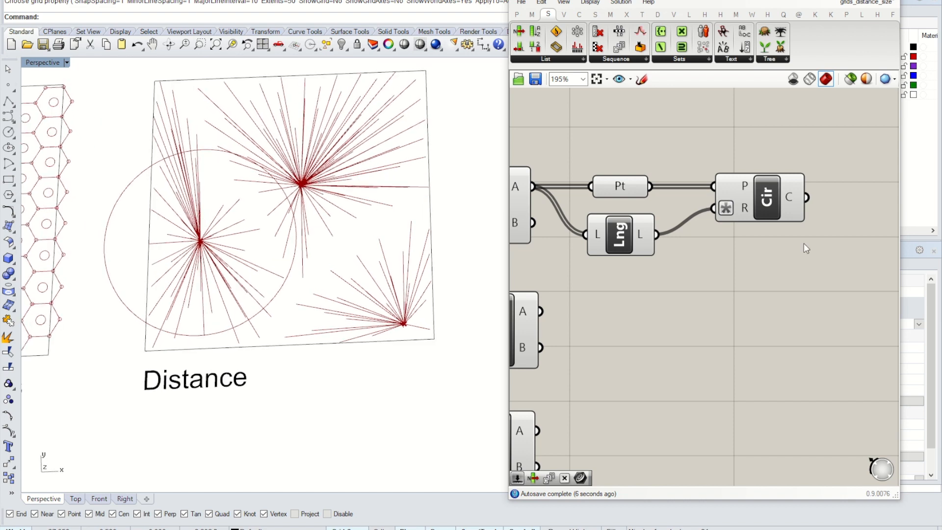
pyautogui.rightClick(749, 210)
pyautogui.moveTo(796, 318)
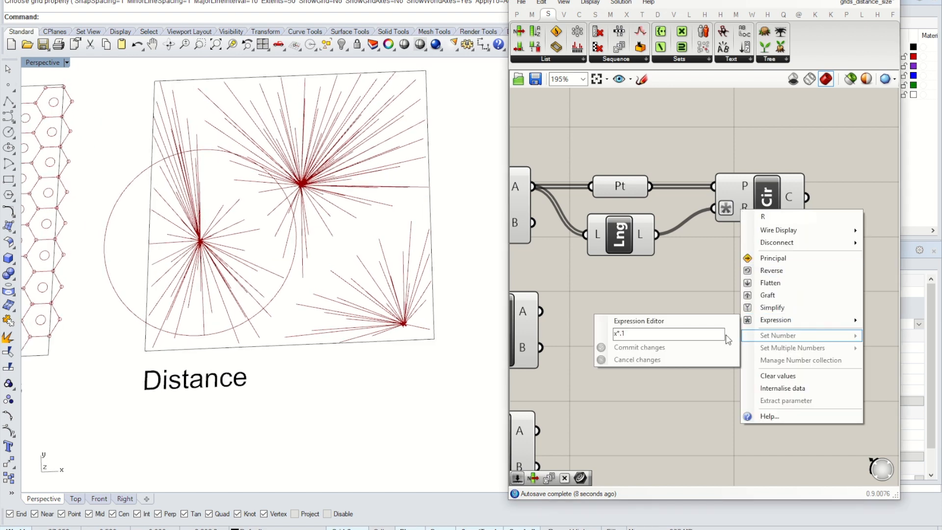
pyautogui.click(691, 237)
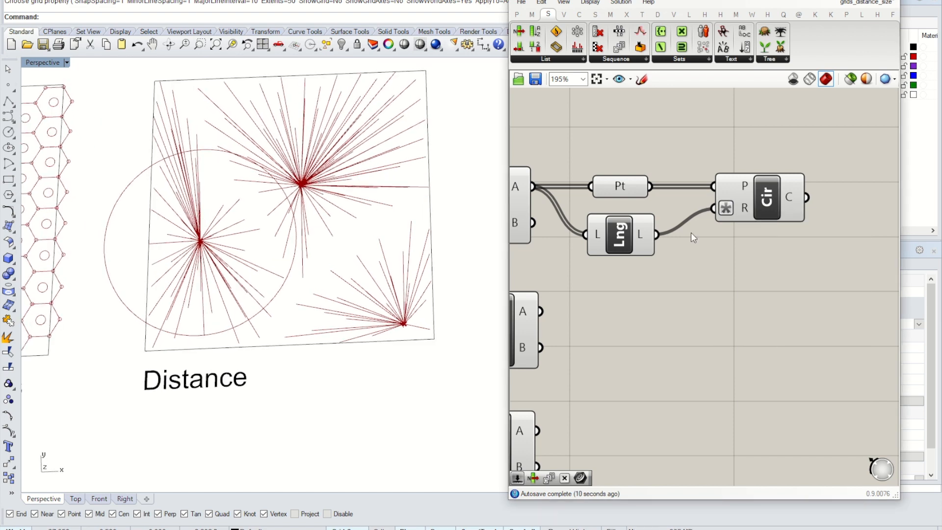
pyautogui.rightClick(747, 211)
pyautogui.moveTo(790, 320)
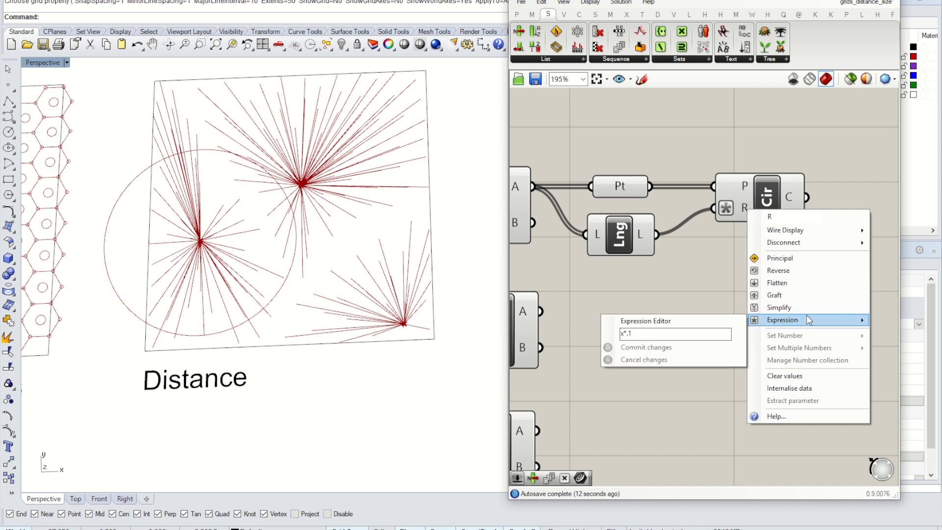
pyautogui.click(706, 332)
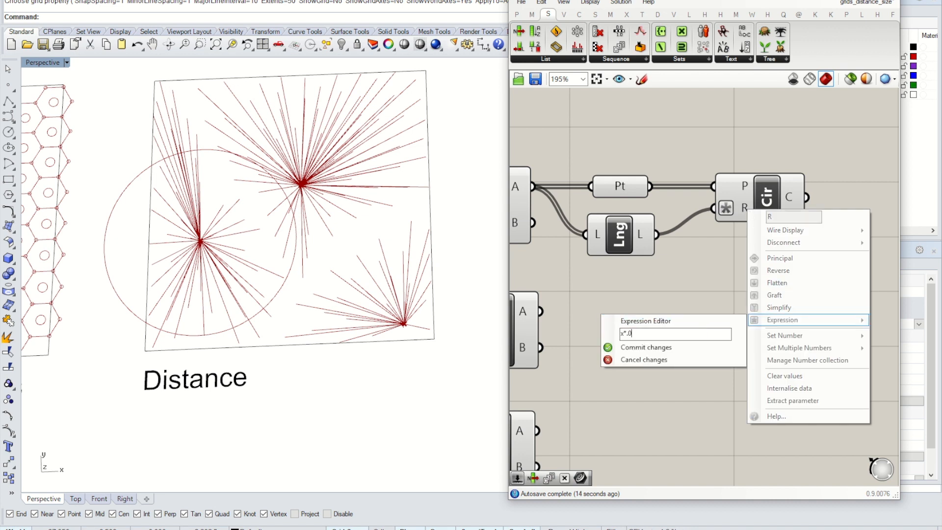
pyautogui.click(652, 347)
pyautogui.moveTo(374, 246); pyautogui.dragTo(369, 283, button='right')
pyautogui.scroll(-4, 368, 279)
pyautogui.scroll(8, 275, 258)
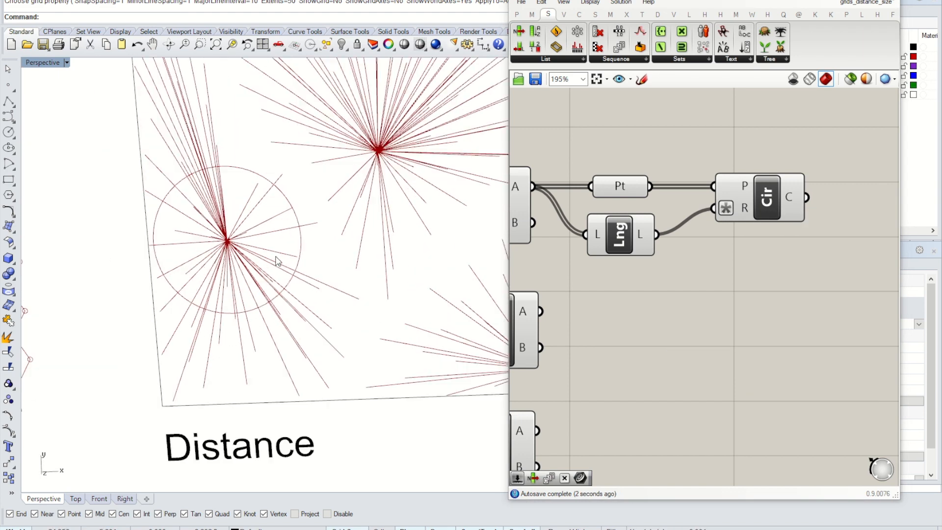
pyautogui.scroll(-4, 275, 258)
# Edit the expression on Circle's R input to scale the radius down further.
pyautogui.rightClick(742, 209)
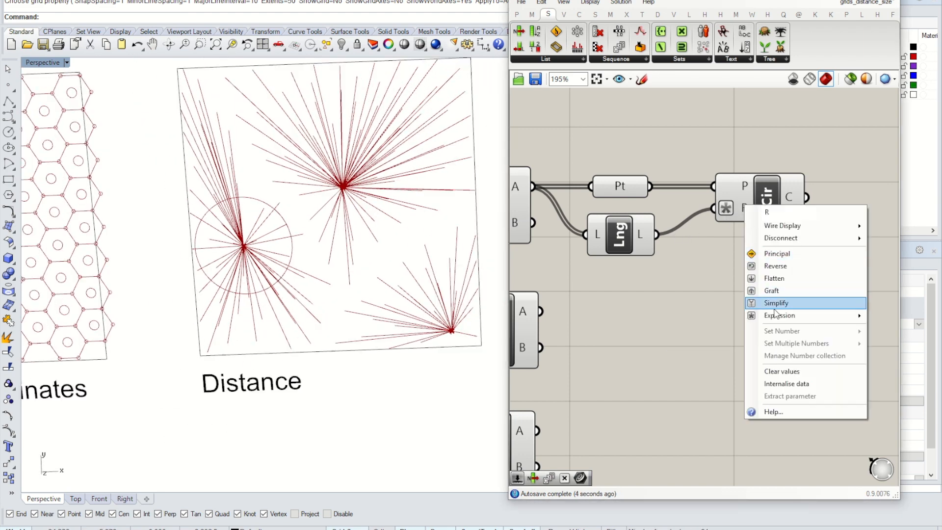
pyautogui.moveTo(776, 316)
pyautogui.click(714, 330)
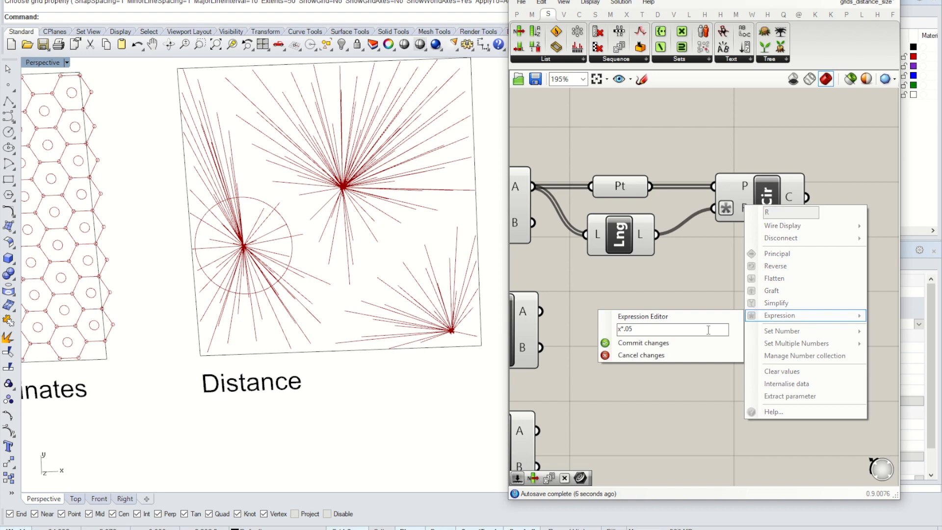
pyautogui.click(664, 342)
pyautogui.moveTo(428, 326)
pyautogui.mouseDown(button='right')
pyautogui.moveTo(379, 255)
pyautogui.moveTo(353, 257)
pyautogui.mouseUp(button='right')
pyautogui.scroll(-4, 377, 252)
# Duplicate the Point, List Length and Circle group beside the second Dispatch and connect that Dispatch's A output to the copied Point and List Length.
pyautogui.scroll(-3, 742, 264)
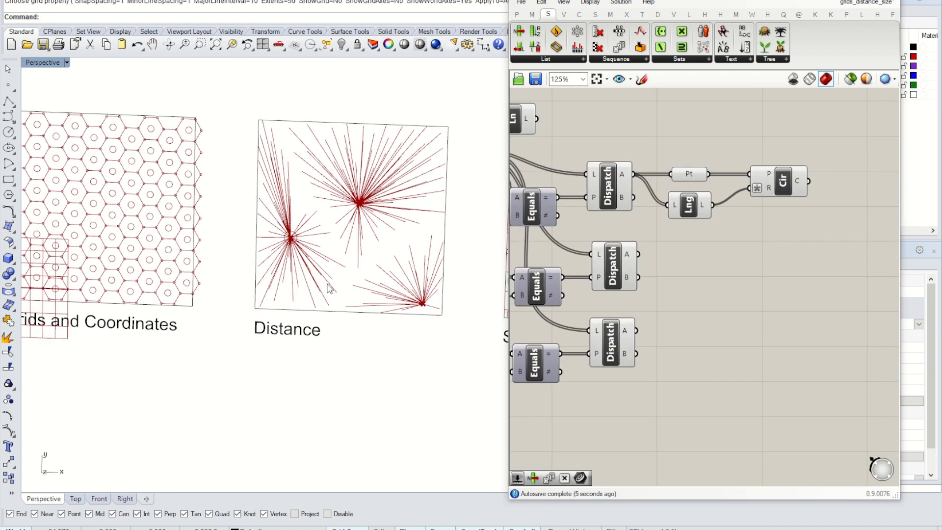
pyautogui.moveTo(837, 263); pyautogui.dragTo(679, 156)
pyautogui.hotkey('ctrl', 'c')
pyautogui.hotkey('ctrl', 'v')
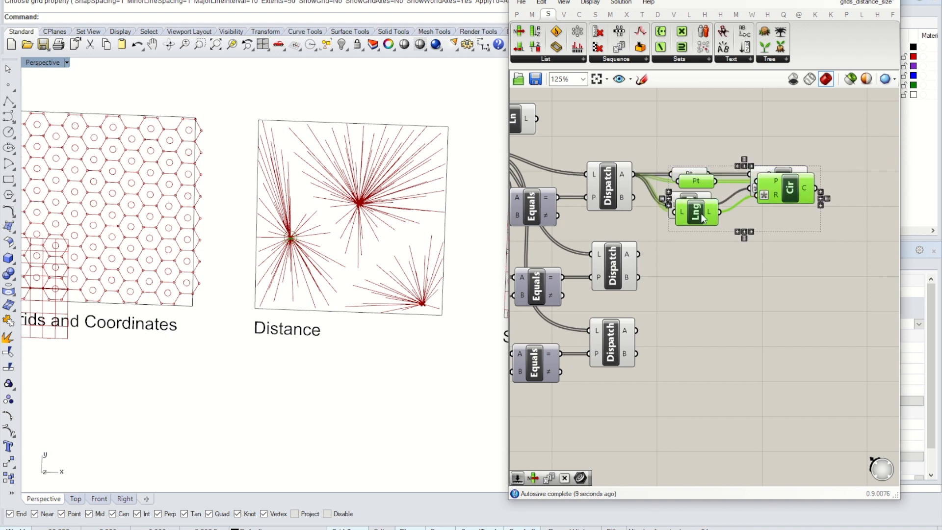
pyautogui.moveTo(696, 224); pyautogui.dragTo(722, 329)
pyautogui.click(696, 253)
pyautogui.moveTo(638, 254); pyautogui.dragTo(699, 281)
pyautogui.moveTo(636, 258); pyautogui.dragTo(702, 320)
pyautogui.scroll(5, 413, 310)
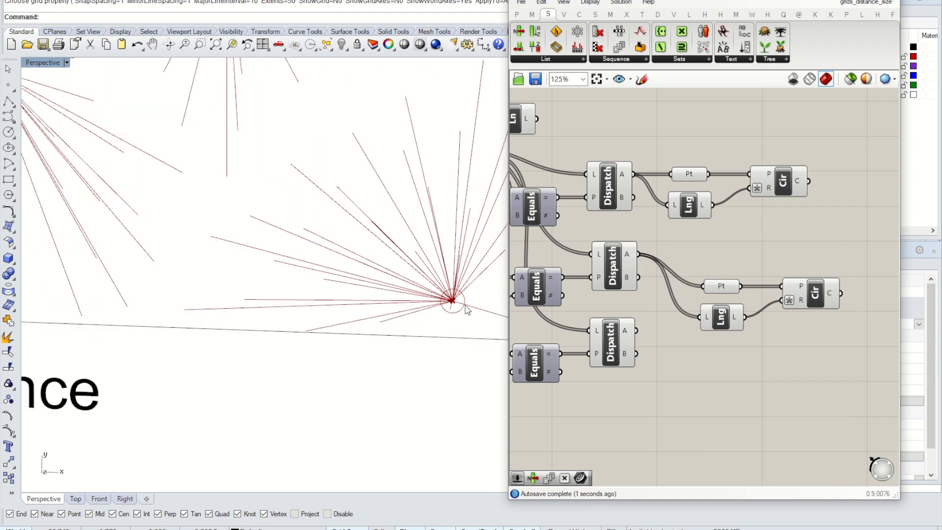
# Turn off the preview of the three Dispatch components and both Point and List Length pairs.
pyautogui.scroll(-2, 448, 307)
pyautogui.scroll(-3, 627, 299)
pyautogui.moveTo(631, 352); pyautogui.dragTo(623, 222)
pyautogui.scroll(3, 672, 345)
pyautogui.moveTo(687, 352); pyautogui.dragTo(589, 152)
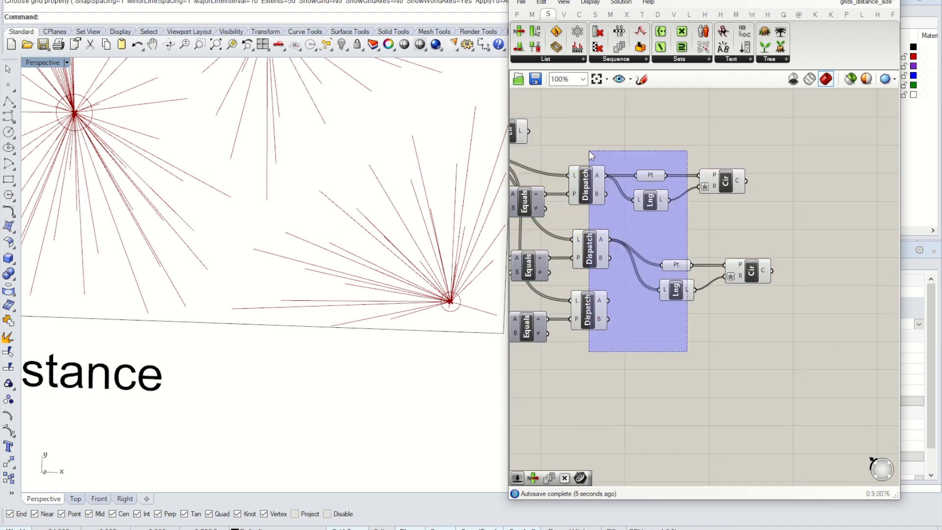
pyautogui.middleClick(589, 150)
pyautogui.click(623, 114)
# Move the separate component group below the distance definition further down the canvas to free up space.
pyautogui.scroll(-2, 667, 134)
pyautogui.click(620, 290)
pyautogui.moveTo(619, 290); pyautogui.dragTo(664, 309, button='right')
pyautogui.scroll(2, 721, 242)
pyautogui.scroll(-3, 703, 260)
pyautogui.moveTo(687, 280); pyautogui.dragTo(741, 242, button='right')
pyautogui.moveTo(720, 341); pyautogui.dragTo(540, 260)
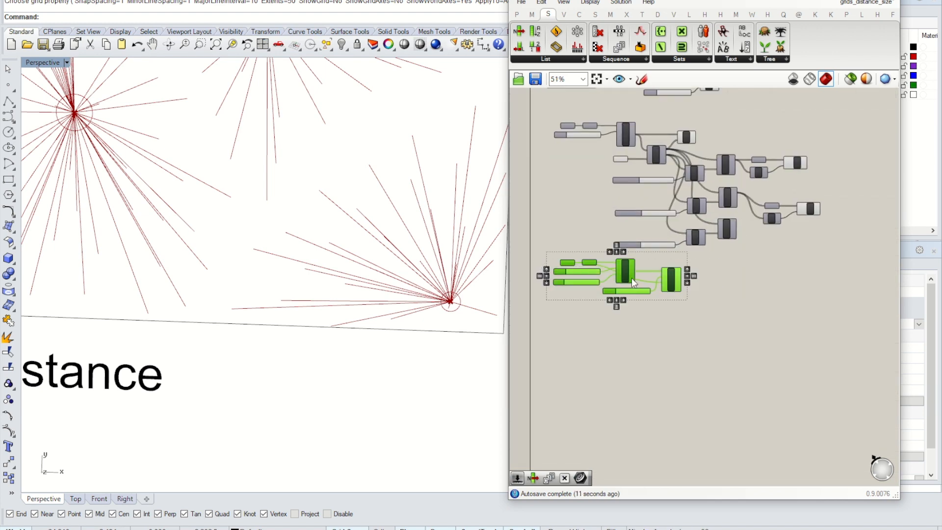
pyautogui.moveTo(631, 275); pyautogui.dragTo(633, 336)
pyautogui.click(729, 286)
# Move the copied Point, List Length and Circle group up to line up with the second Dispatch.
pyautogui.scroll(4, 729, 146)
pyautogui.moveTo(749, 210); pyautogui.dragTo(679, 198, button='right')
pyautogui.moveTo(396, 259); pyautogui.dragTo(390, 217, button='right')
pyautogui.scroll(-4, 389, 217)
pyautogui.scroll(1, 820, 282)
pyautogui.moveTo(815, 334); pyautogui.dragTo(656, 237)
pyautogui.moveTo(685, 300); pyautogui.dragTo(674, 253)
pyautogui.click(874, 343)
# Duplicate the Point, List Length and Circle group beside the third Dispatch and connect that Dispatch's A output to the new Point and List Length.
pyautogui.moveTo(763, 307); pyautogui.dragTo(661, 207)
pyautogui.moveTo(854, 322); pyautogui.dragTo(671, 212)
pyautogui.keyDown('alt'); pyautogui.moveTo(669, 255); pyautogui.dragTo(680, 371); pyautogui.keyUp('alt')
pyautogui.click(615, 314)
pyautogui.moveTo(571, 311); pyautogui.dragTo(655, 360)
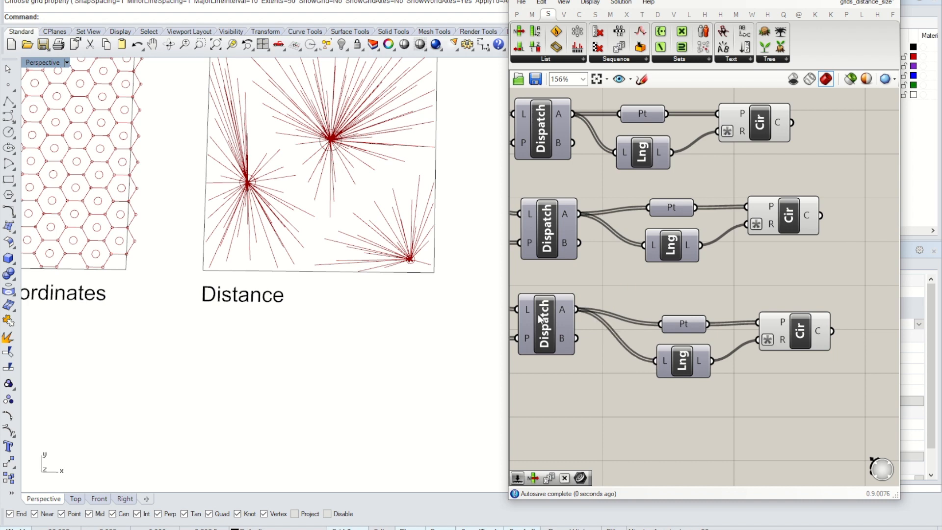
pyautogui.scroll(4, 329, 151)
pyautogui.scroll(-2, 329, 151)
pyautogui.scroll(-1, 330, 151)
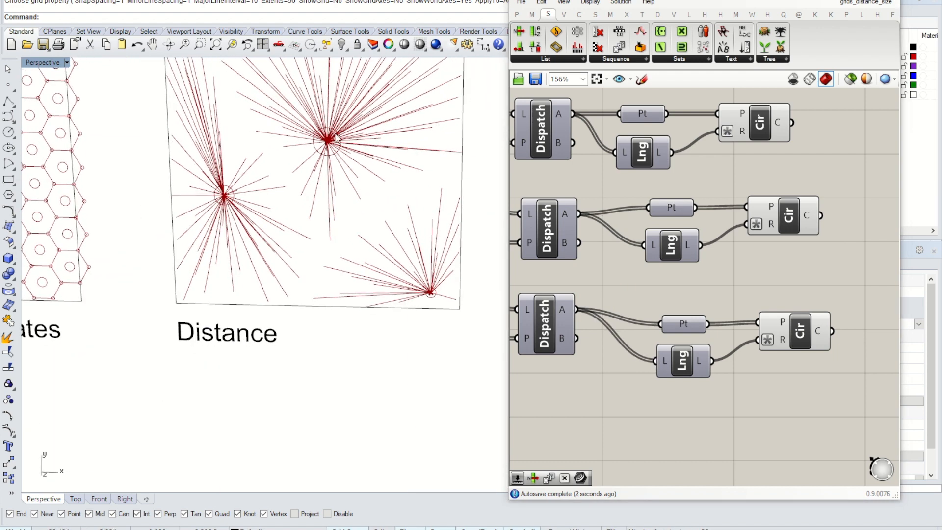
pyautogui.scroll(-3, 420, 210)
pyautogui.scroll(3, 421, 210)
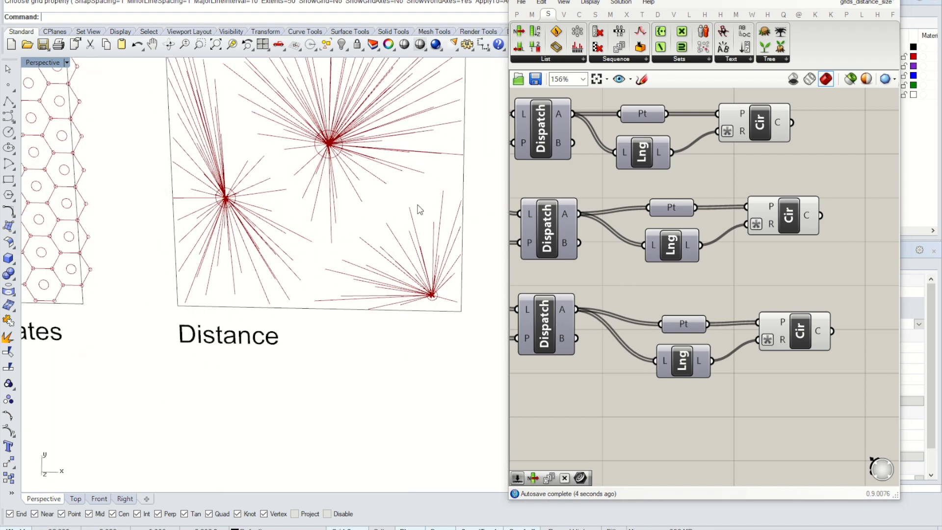
# Select the attractor Point parameter and move the lower-right attractor to the middle of the Distance square.
pyautogui.scroll(-5, 687, 285)
pyautogui.click(595, 210)
pyautogui.scroll(4, 440, 211)
pyautogui.moveTo(434, 339); pyautogui.dragTo(252, 166)
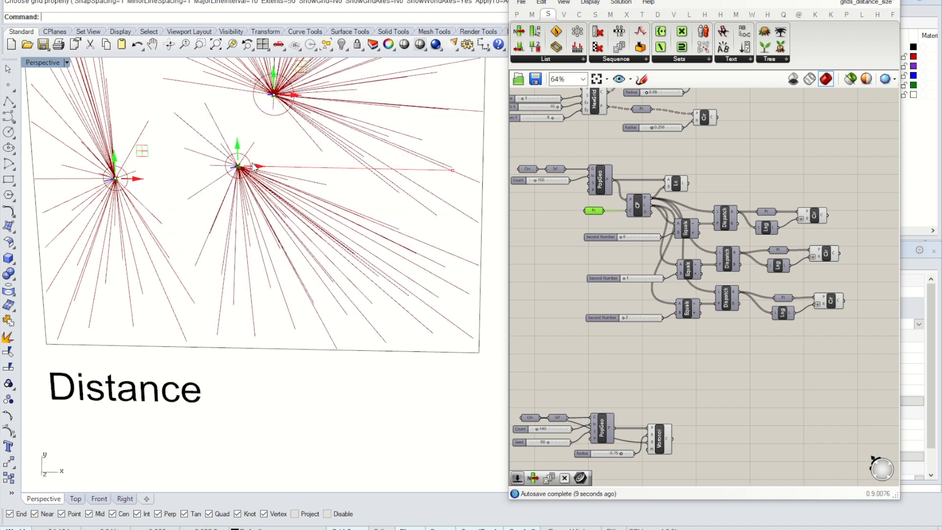
pyautogui.moveTo(252, 166); pyautogui.dragTo(241, 198, button='right')
pyautogui.scroll(-6, 234, 297)
pyautogui.keyDown('shift'); pyautogui.moveTo(239, 244); pyautogui.dragTo(383, 276, button='right'); pyautogui.keyUp('shift')
pyautogui.moveTo(382, 275); pyautogui.dragTo(317, 249, button='right')
# Move two attractors apart, one towards the upper-right corner and one towards the lower-right corner of the Distance square.
pyautogui.scroll(2, 316, 249)
pyautogui.scroll(6, 317, 248)
pyautogui.scroll(-6, 335, 207)
pyautogui.keyDown('shift'); pyautogui.moveTo(335, 207); pyautogui.dragTo(318, 262, button='right'); pyautogui.keyUp('shift')
pyautogui.moveTo(322, 231); pyautogui.dragTo(425, 195)
pyautogui.moveTo(290, 240); pyautogui.dragTo(435, 387)
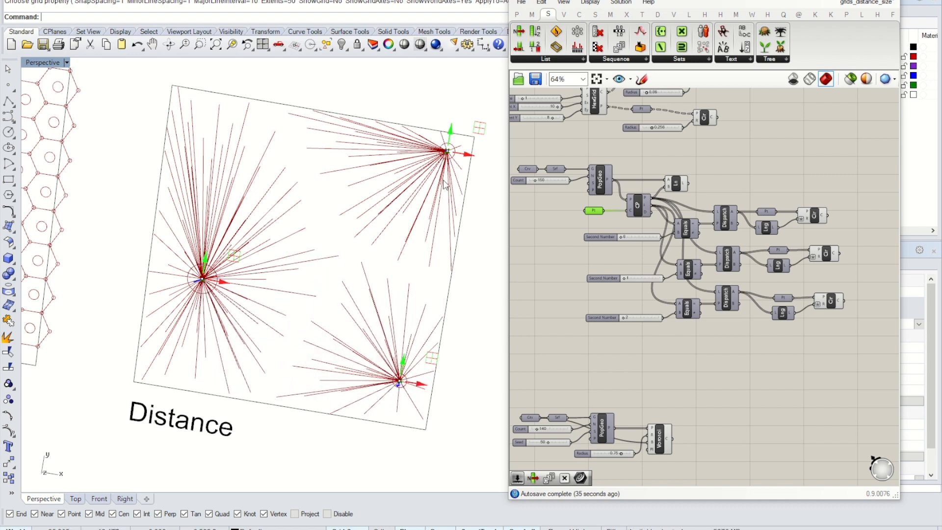
# Fine-tune the lower-right and left attractors, shifting them slightly further into the Distance square.
pyautogui.moveTo(404, 364); pyautogui.dragTo(394, 318)
pyautogui.moveTo(207, 277); pyautogui.dragTo(247, 260)
pyautogui.moveTo(383, 284); pyautogui.dragTo(371, 312)
pyautogui.moveTo(251, 279); pyautogui.dragTo(275, 279, button='right')
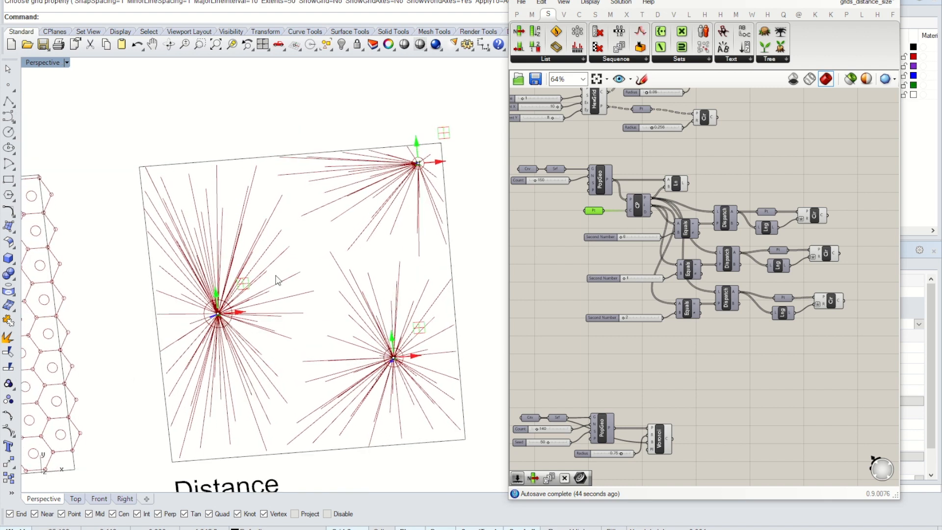
# Deselect the attractor points and examine the Voronoi cells in the Size and Area square up close.
pyautogui.scroll(-4, 276, 280)
pyautogui.scroll(-2, 262, 166)
pyautogui.keyDown('shift'); pyautogui.moveTo(406, 251); pyautogui.dragTo(340, 248, button='right'); pyautogui.keyUp('shift')
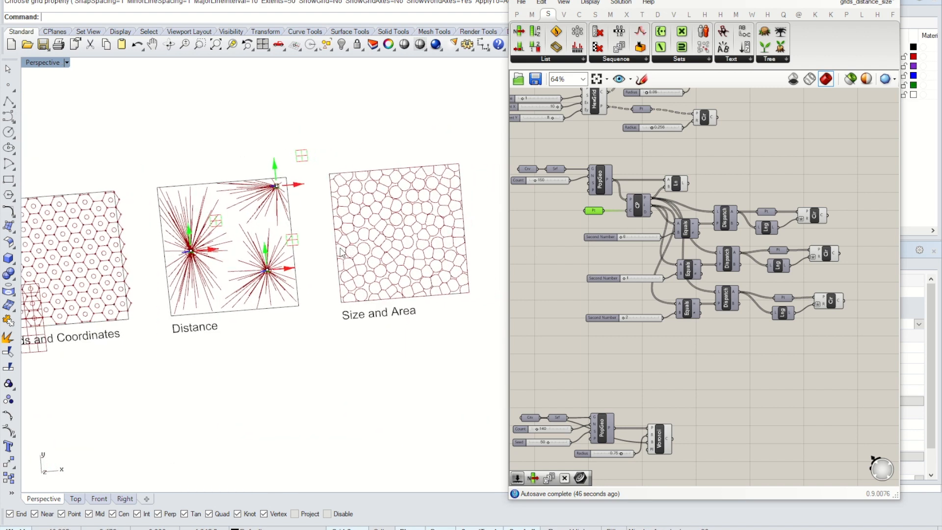
pyautogui.click(690, 351)
pyautogui.moveTo(416, 301); pyautogui.dragTo(407, 294, button='right')
pyautogui.scroll(8, 430, 227)
pyautogui.scroll(2, 422, 226)
pyautogui.scroll(-3, 337, 199)
pyautogui.scroll(3, 353, 223)
pyautogui.scroll(6, 323, 215)
pyautogui.scroll(-4, 322, 214)
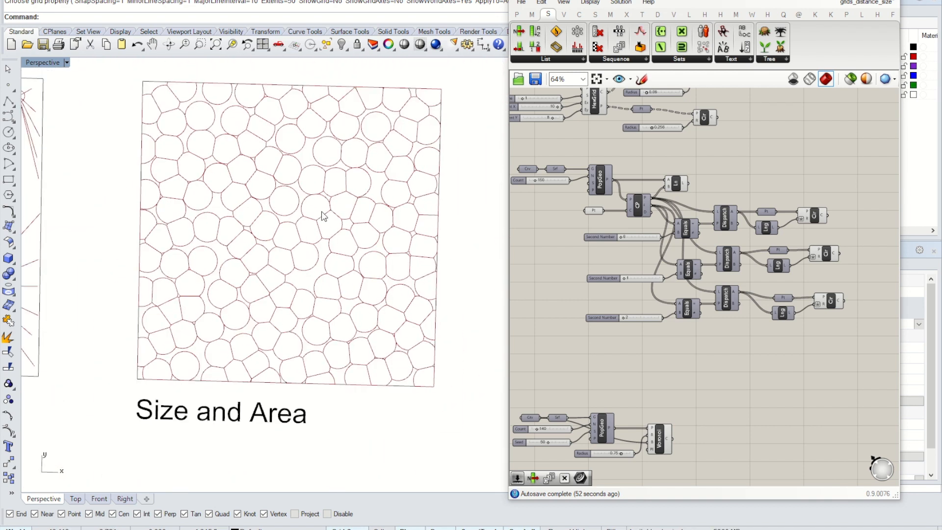
pyautogui.scroll(-1, 322, 215)
pyautogui.scroll(6, 297, 194)
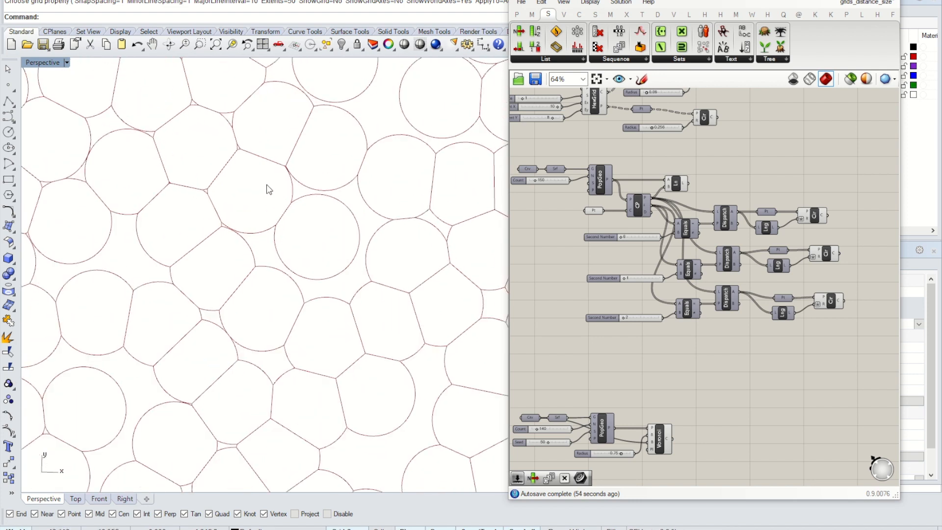
pyautogui.scroll(-6, 307, 189)
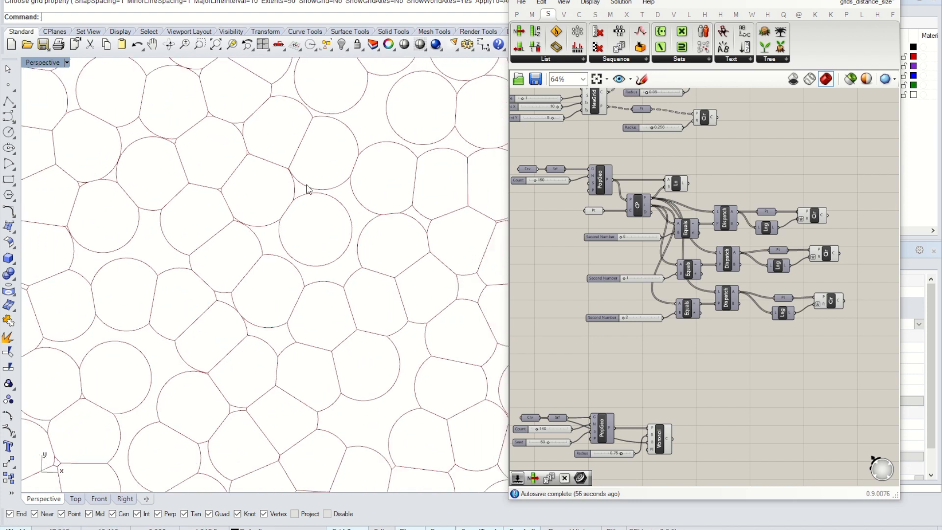
pyautogui.scroll(-2, 233, 160)
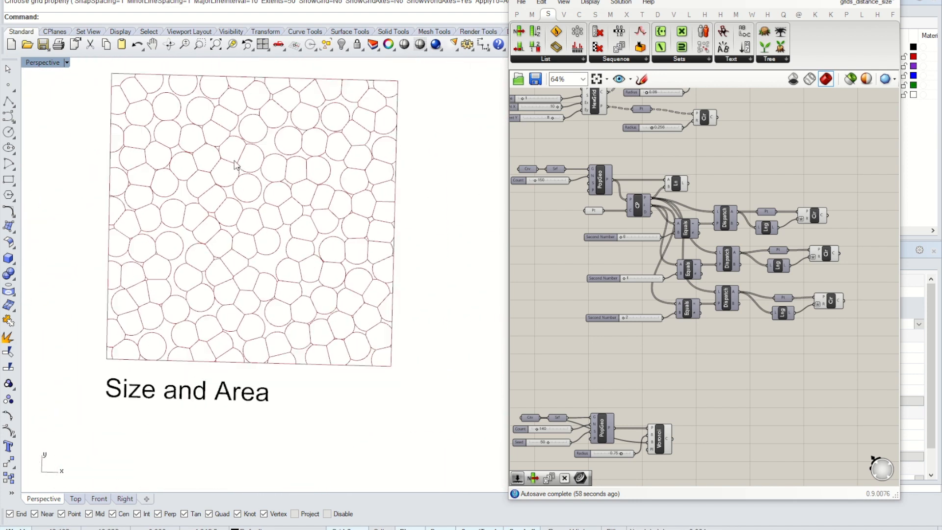
pyautogui.moveTo(692, 273); pyautogui.dragTo(747, 165, button='right')
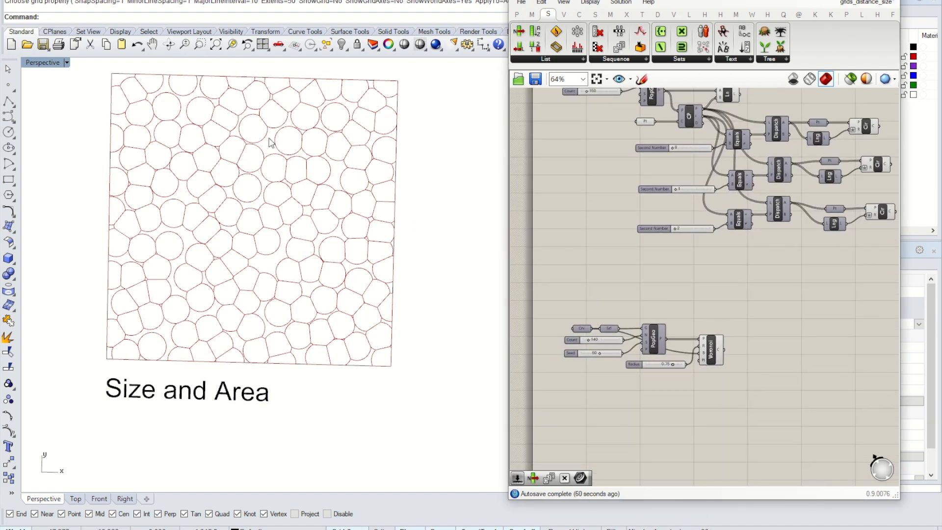
pyautogui.scroll(10, 288, 150)
pyautogui.scroll(-8, 289, 153)
pyautogui.moveTo(290, 157); pyautogui.dragTo(273, 181, button='right')
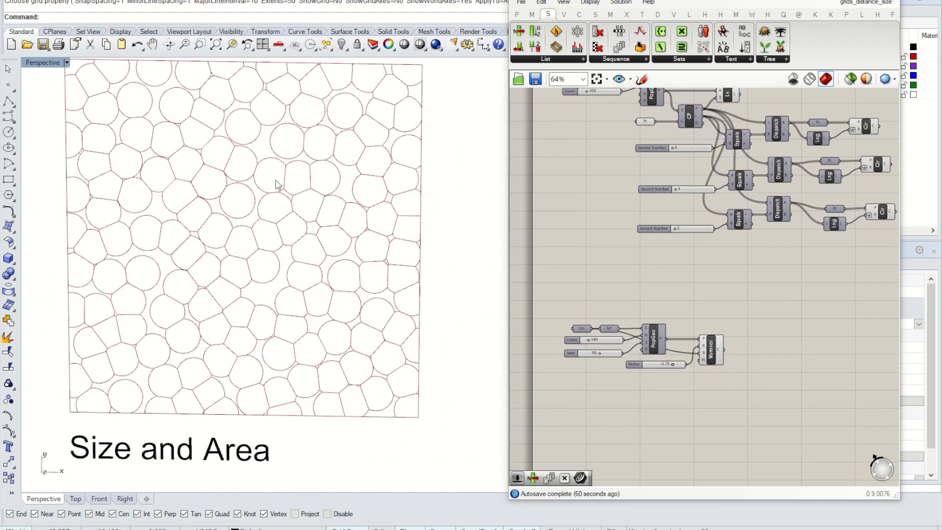
pyautogui.scroll(6, 275, 182)
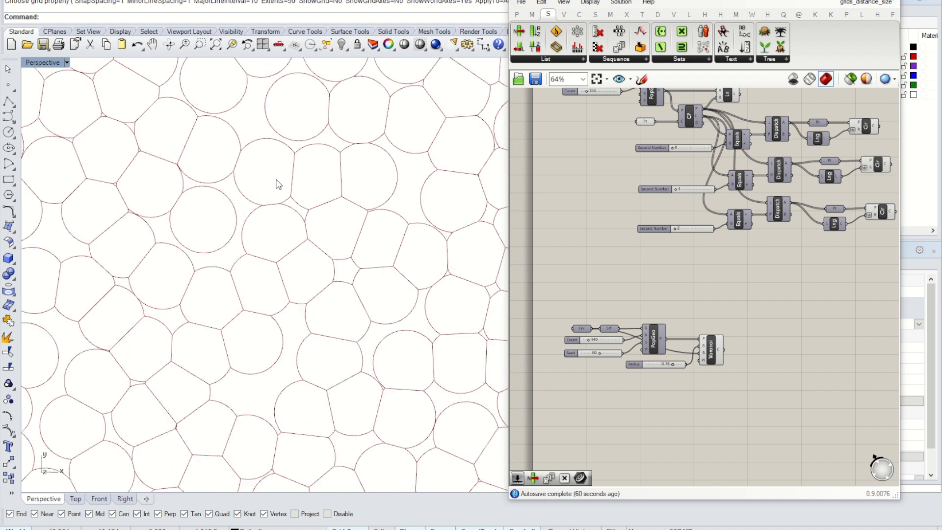
pyautogui.scroll(-8, 276, 180)
# Add an Area component beside the Voronoi component and connect Voronoi's C output to its G input.
pyautogui.moveTo(808, 372); pyautogui.dragTo(736, 301, button='right')
pyautogui.scroll(5, 711, 279)
pyautogui.click(656, 289)
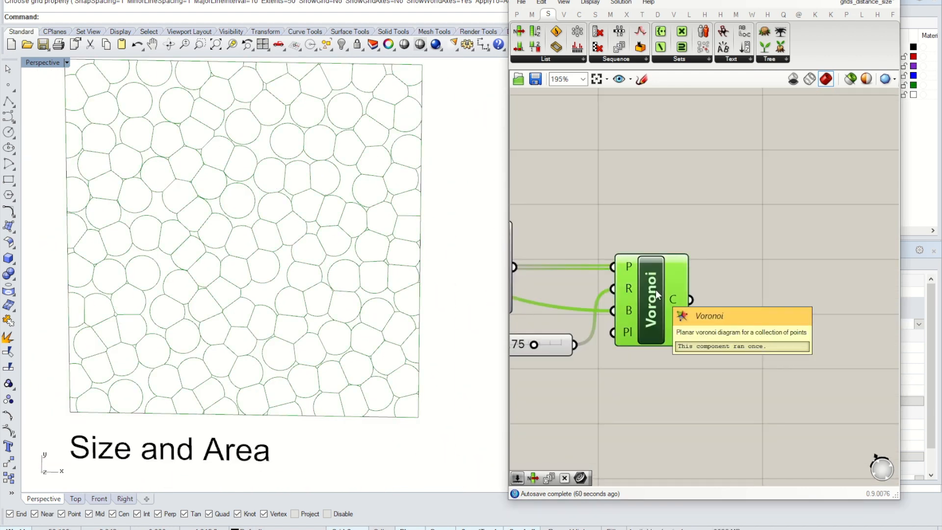
pyautogui.doubleClick(758, 190)
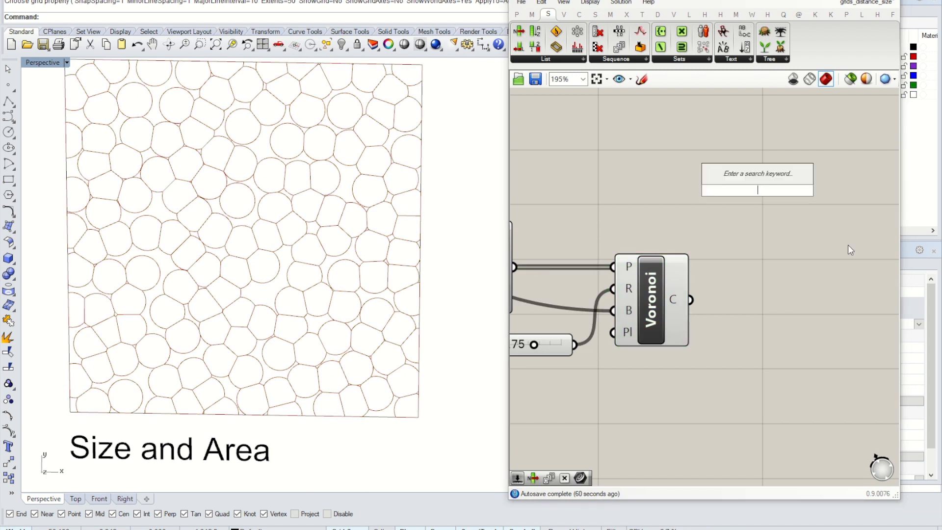
pyautogui.write('area')
pyautogui.press('Return')
pyautogui.moveTo(692, 299); pyautogui.dragTo(767, 306)
# Check the values of the Area component's A output and move the component closer to Voronoi.
pyautogui.moveTo(796, 251); pyautogui.dragTo(725, 228, button='right')
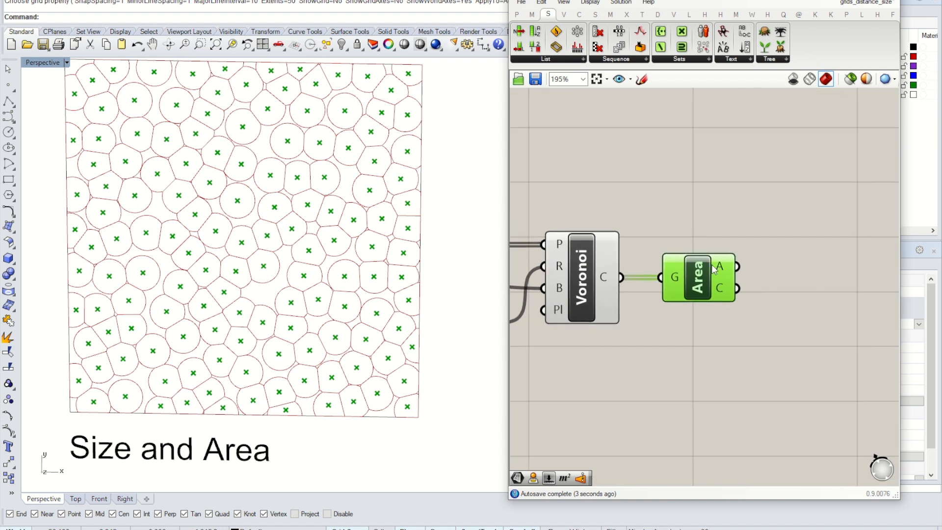
pyautogui.moveTo(721, 269)
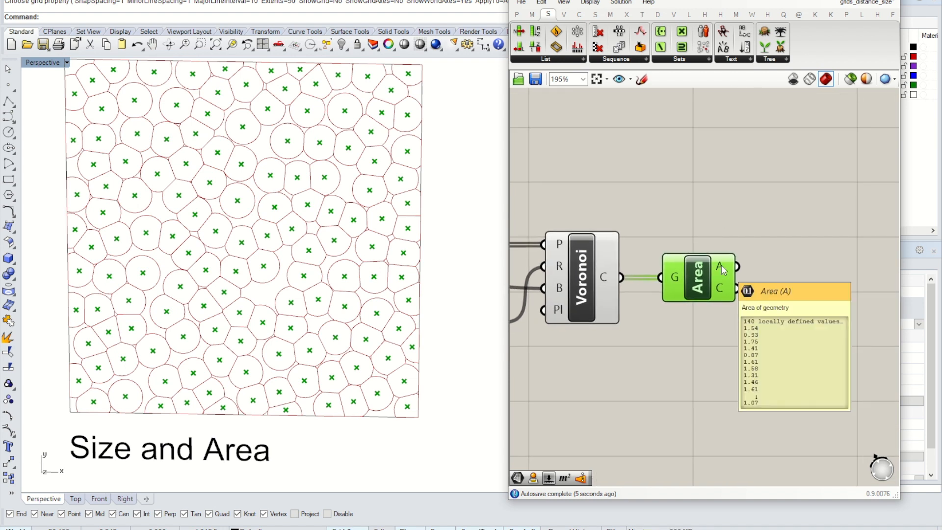
pyautogui.moveTo(700, 289); pyautogui.dragTo(681, 289)
pyautogui.click(698, 195)
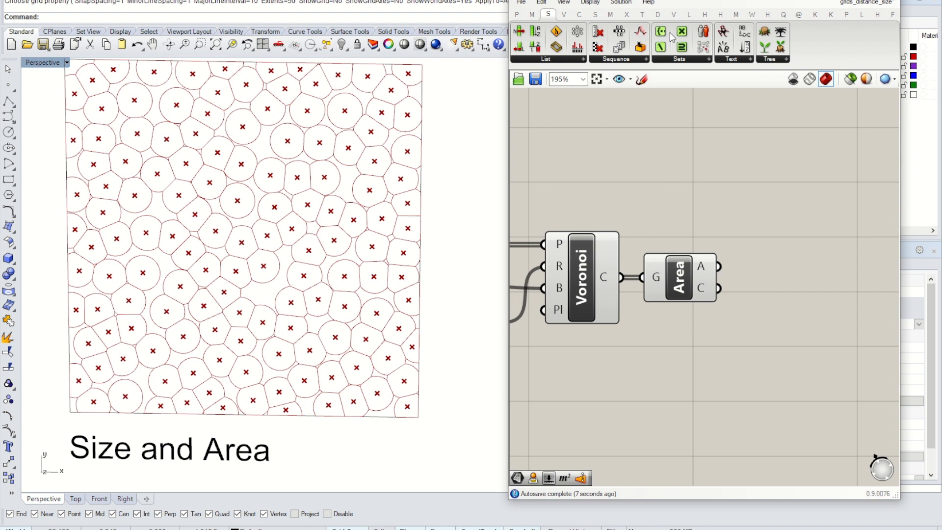
# Place a Text Tag 3D component on the canvas beyond the Area component, leaving space between them.
pyautogui.click(658, 13)
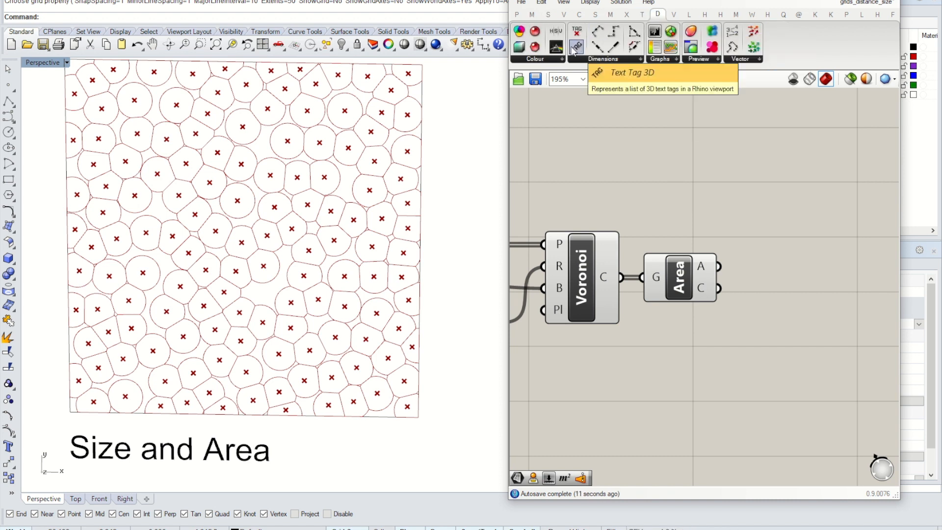
pyautogui.moveTo(575, 49); pyautogui.dragTo(852, 232)
pyautogui.moveTo(780, 224); pyautogui.dragTo(785, 251)
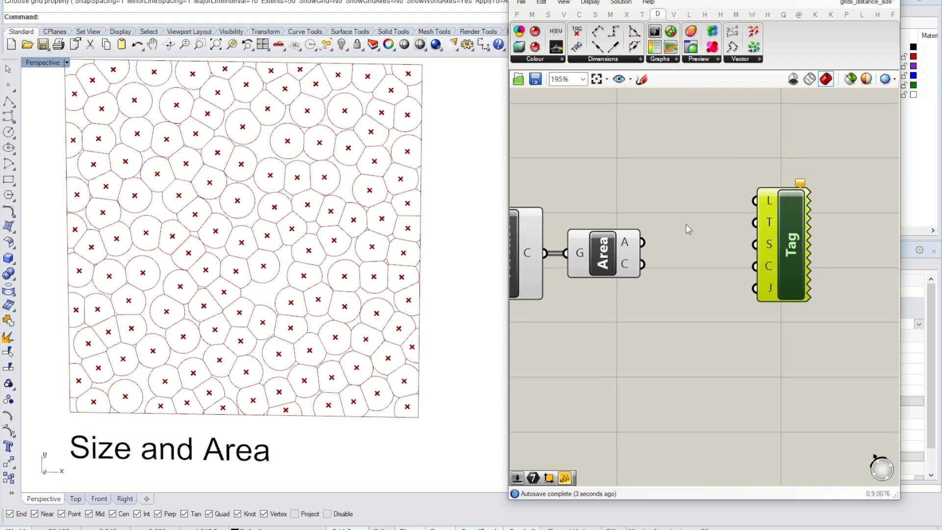
pyautogui.click(686, 224)
pyautogui.moveTo(732, 217); pyautogui.dragTo(800, 199, button='right')
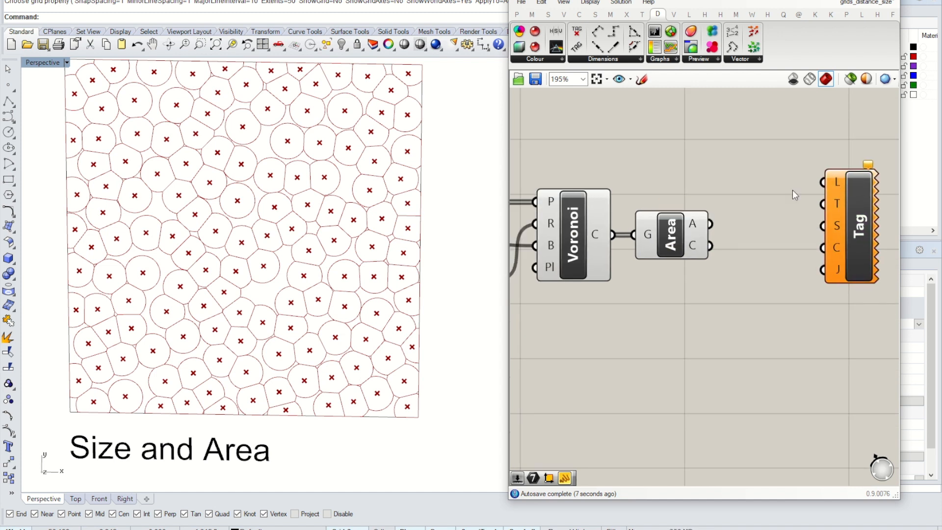
# Connect Area's C output to the tag's location input L and its A output to the text input T.
pyautogui.click(674, 249)
pyautogui.moveTo(710, 245); pyautogui.dragTo(823, 182)
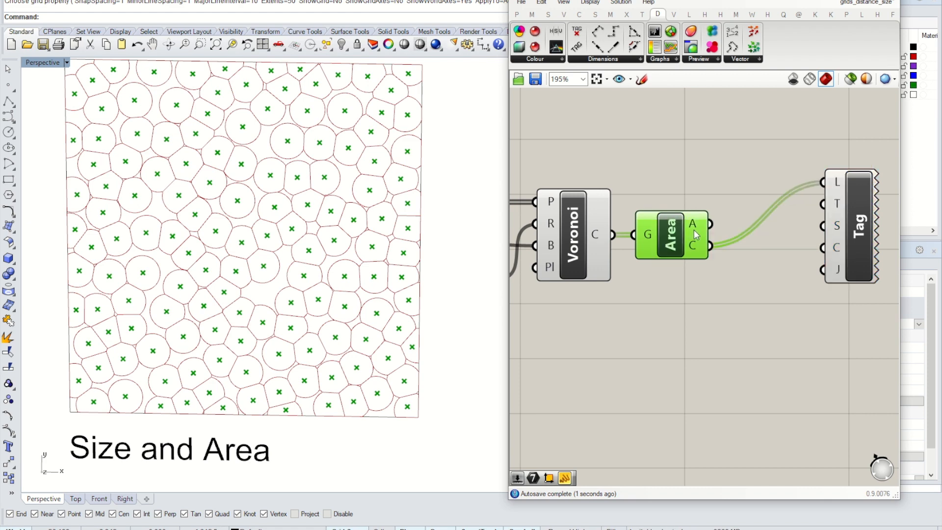
pyautogui.moveTo(709, 223); pyautogui.dragTo(835, 207)
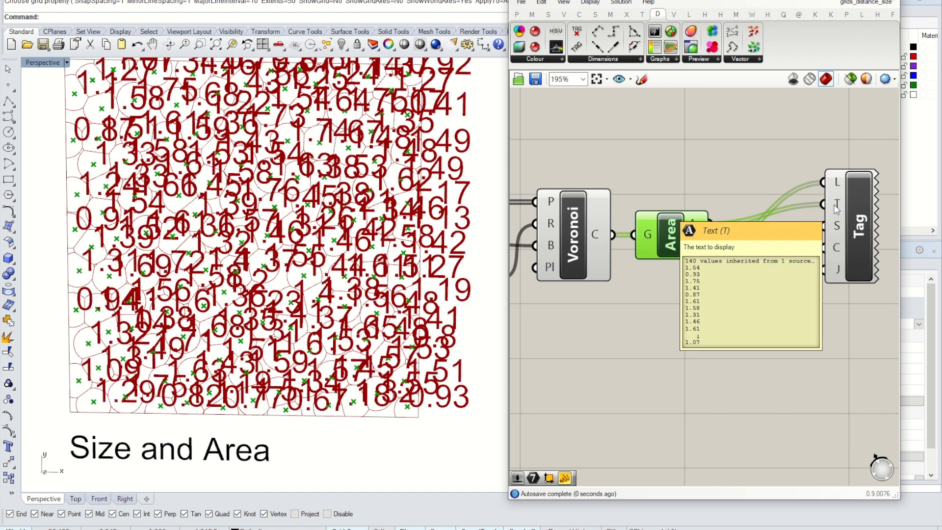
pyautogui.scroll(-8, 290, 212)
pyautogui.scroll(12, 288, 213)
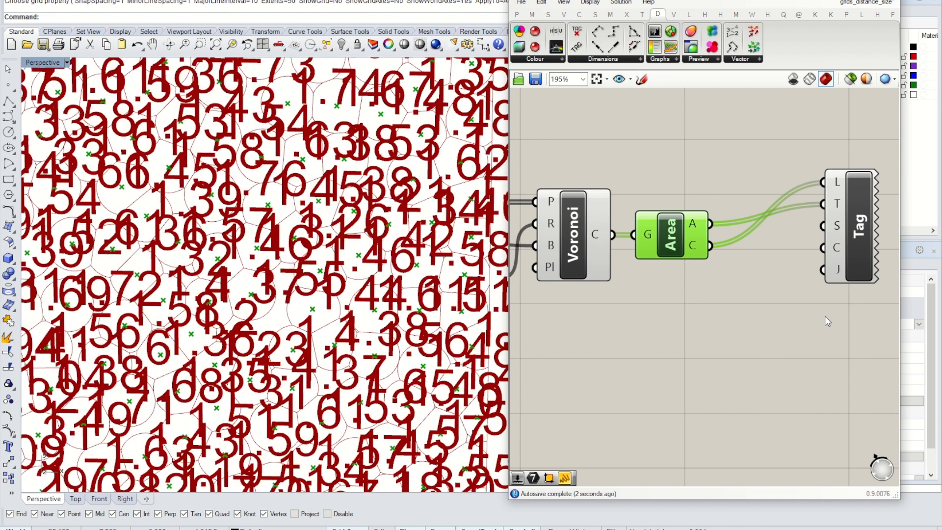
# Create a 0.25 number slider and connect it to the Text Tag 3D's size input S.
pyautogui.moveTo(828, 322); pyautogui.dragTo(785, 273, button='right')
pyautogui.moveTo(794, 218)
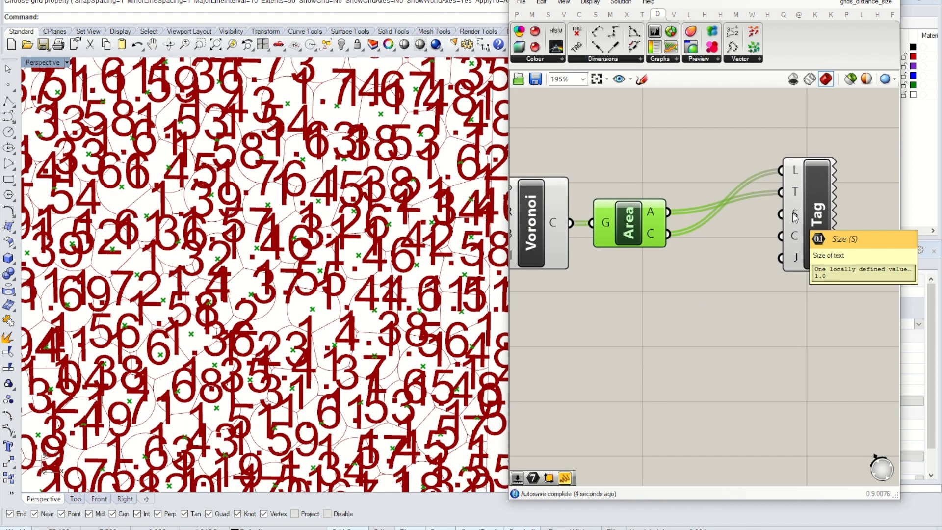
pyautogui.doubleClick(703, 303)
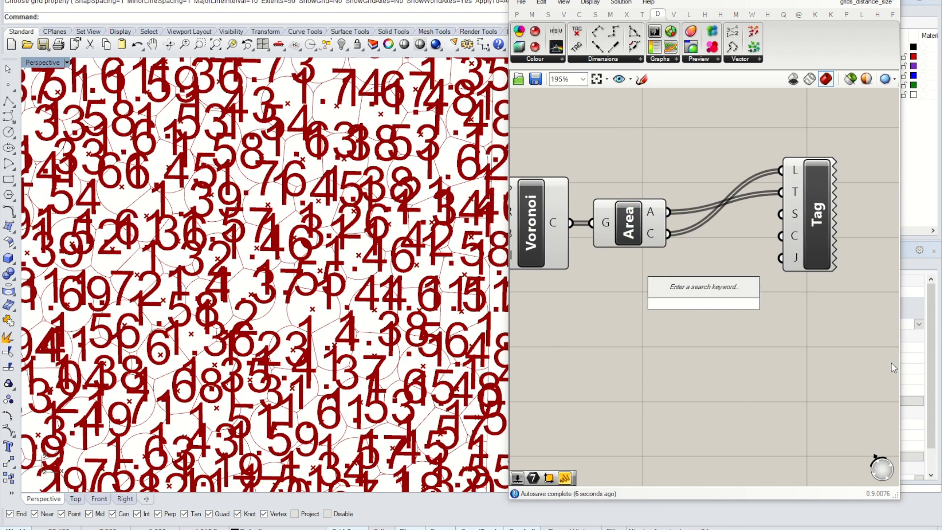
pyautogui.write('.25')
pyautogui.press('Return')
pyautogui.moveTo(753, 313); pyautogui.dragTo(784, 215)
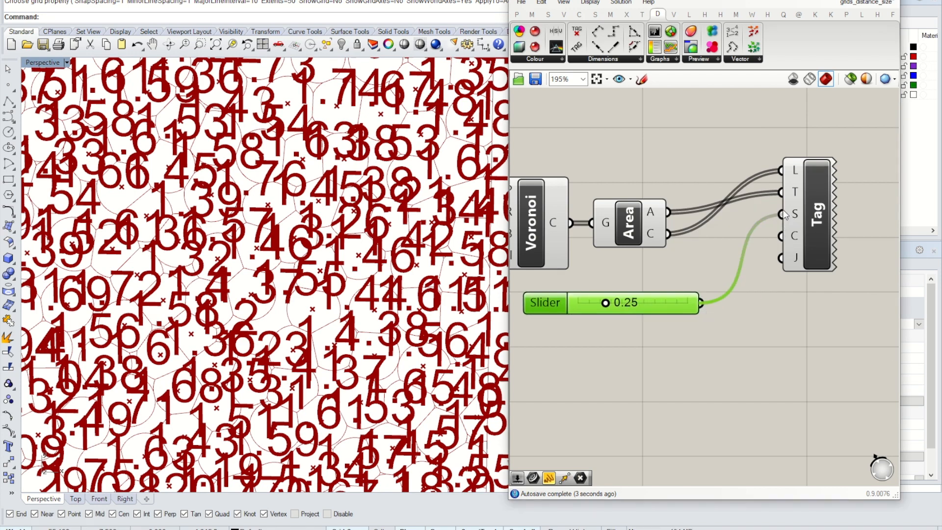
pyautogui.scroll(-4, 332, 184)
pyautogui.scroll(4, 203, 186)
pyautogui.keyDown('shift'); pyautogui.moveTo(275, 190); pyautogui.dragTo(300, 216, button='right'); pyautogui.keyUp('shift')
pyautogui.scroll(-4, 293, 190)
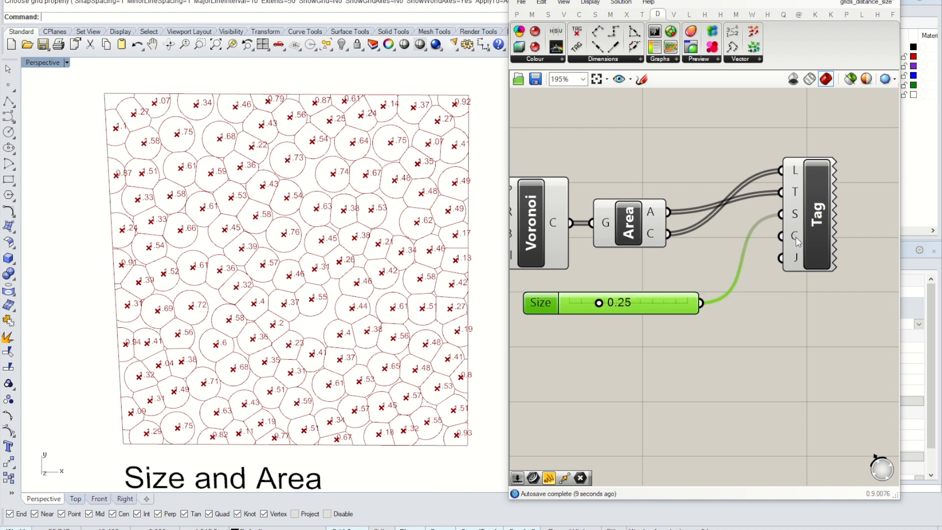
# Set the tag's justification to Middle Center and turn off the preview of the Area component.
pyautogui.rightClick(795, 267)
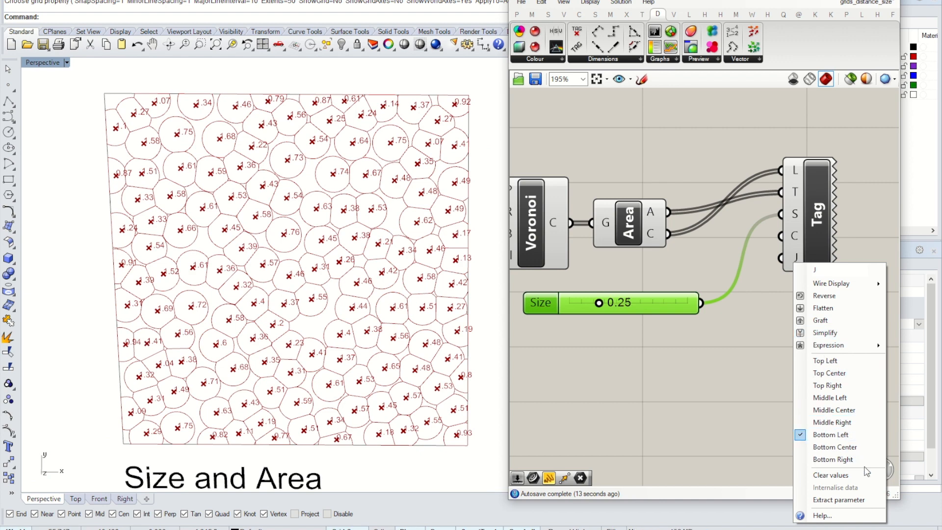
pyautogui.click(852, 410)
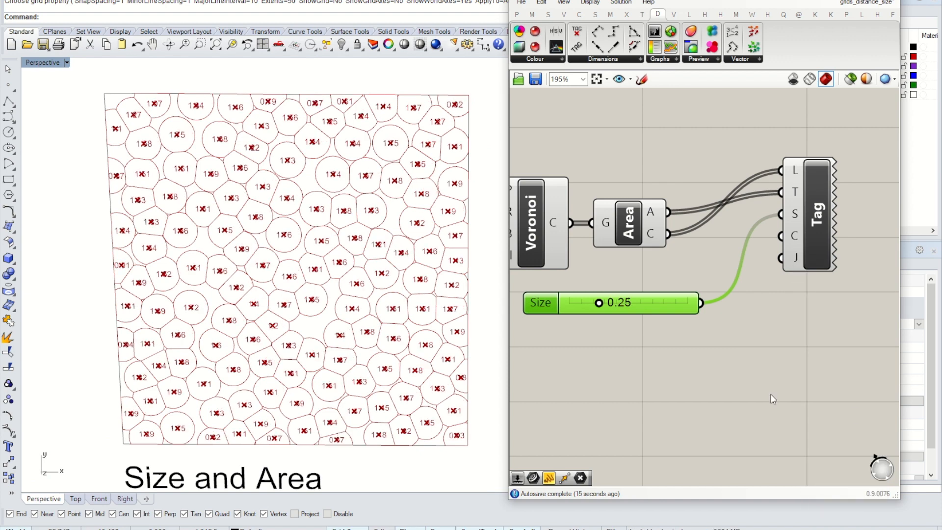
pyautogui.moveTo(676, 263); pyautogui.dragTo(553, 181)
pyautogui.middleClick(569, 170)
pyautogui.moveTo(706, 273); pyautogui.dragTo(620, 186)
pyautogui.middleClick(618, 185)
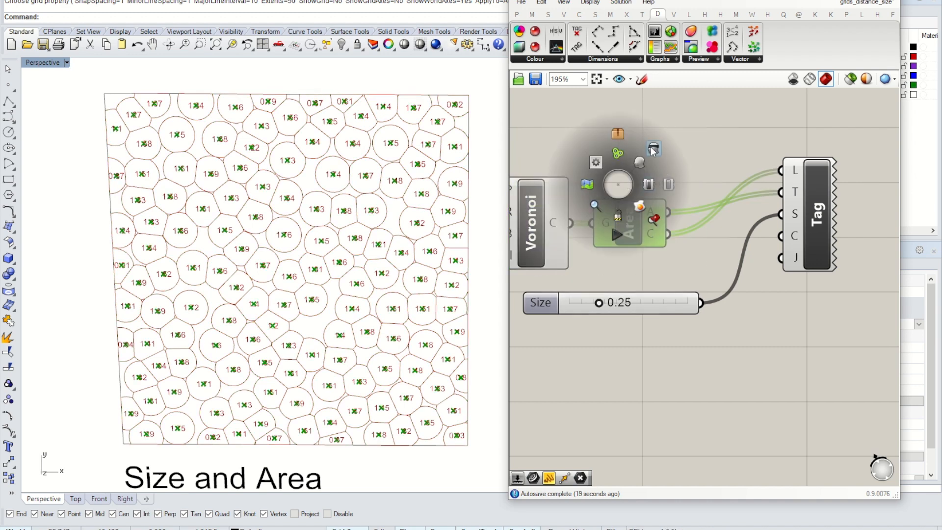
pyautogui.click(761, 176)
# Move the Text Tag 3D component and its Size slider closer to the Area component to tidy the layout.
pyautogui.scroll(-3, 764, 179)
pyautogui.moveTo(798, 196); pyautogui.dragTo(780, 221)
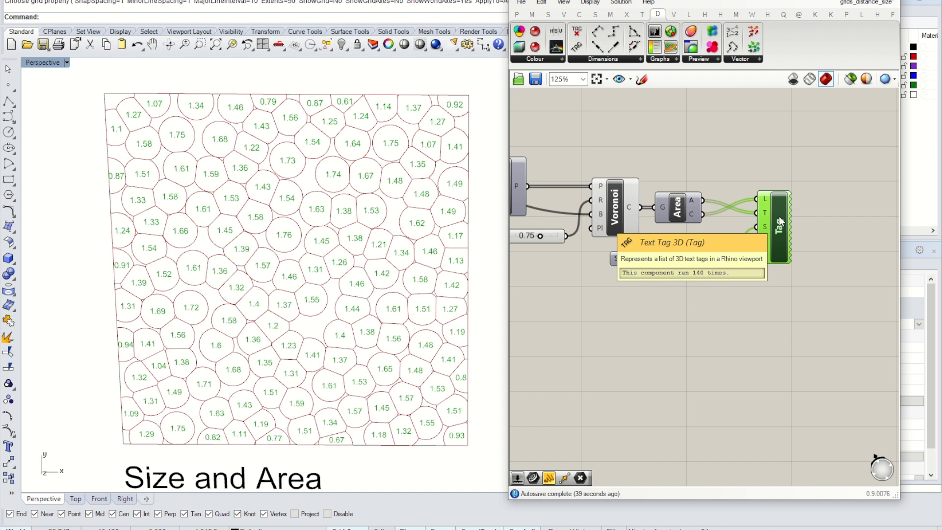
pyautogui.click(835, 320)
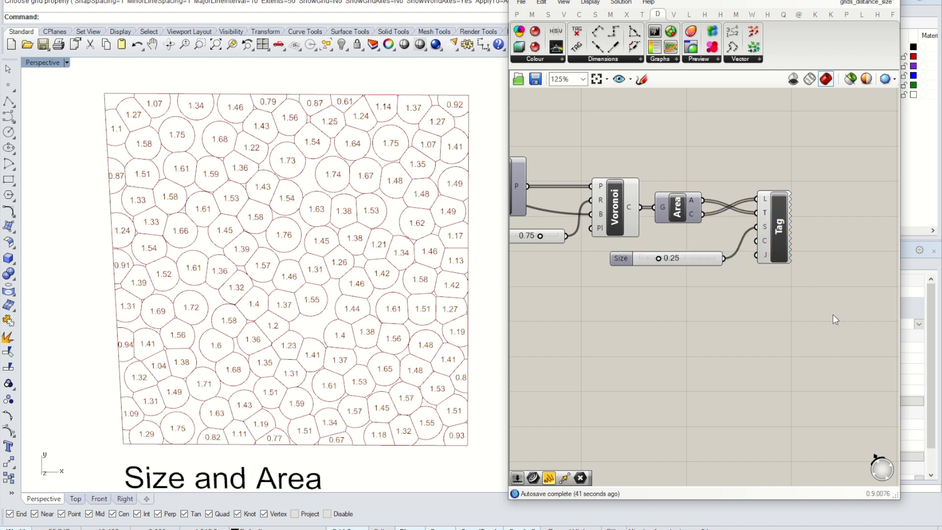
pyautogui.moveTo(776, 246); pyautogui.dragTo(766, 248)
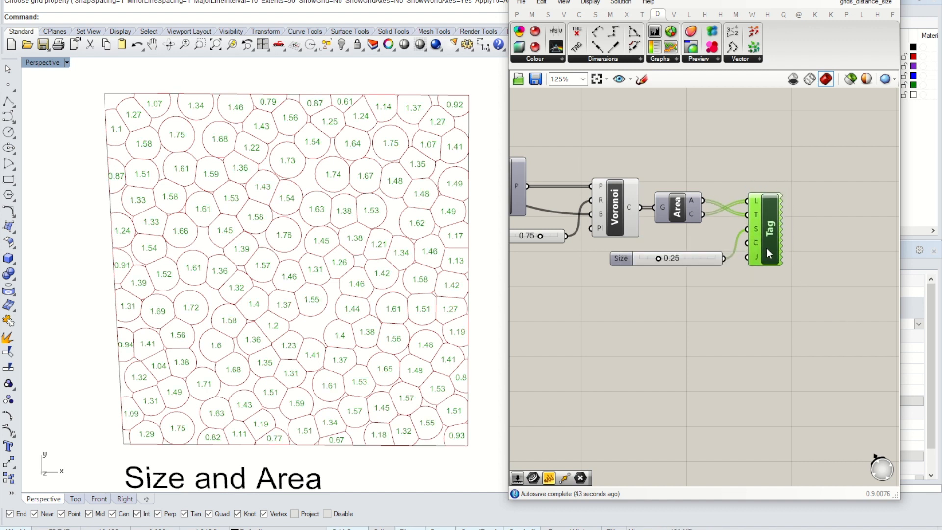
pyautogui.moveTo(708, 258)
pyautogui.mouseDown()
pyautogui.moveTo(714, 246)
pyautogui.moveTo(705, 242)
pyautogui.moveTo(692, 255)
pyautogui.mouseUp()
pyautogui.click(711, 279)
# Review the Grids and Coordinates, Distance, and Size and Area diagrams side by side.
pyautogui.scroll(-10, 357, 234)
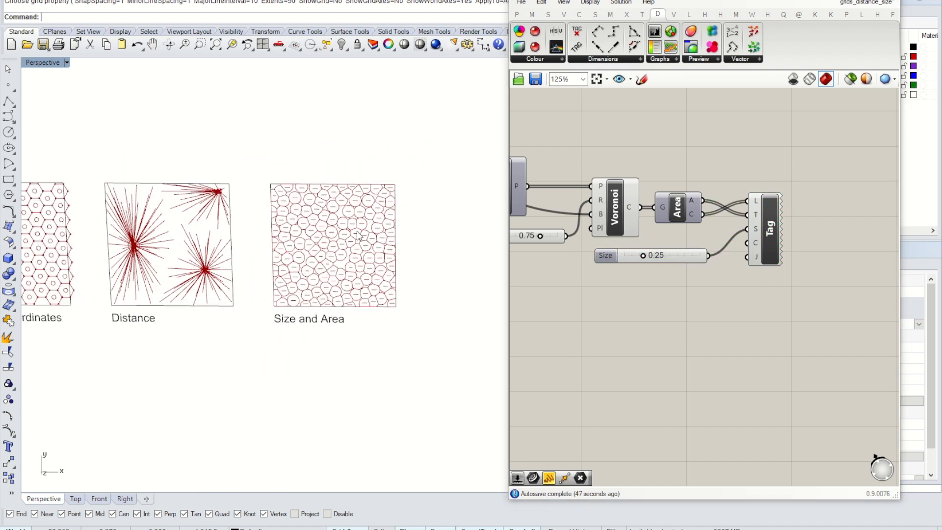
pyautogui.moveTo(358, 236); pyautogui.dragTo(358, 216, button='right')
pyautogui.scroll(-5, 359, 216)
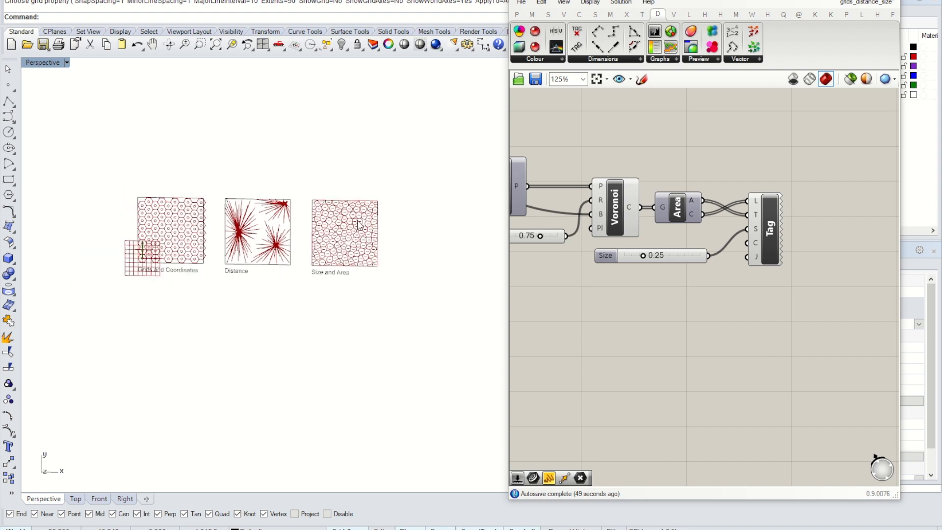
pyautogui.scroll(10, 151, 225)
pyautogui.scroll(-5, 150, 224)
pyautogui.scroll(-3, 300, 237)
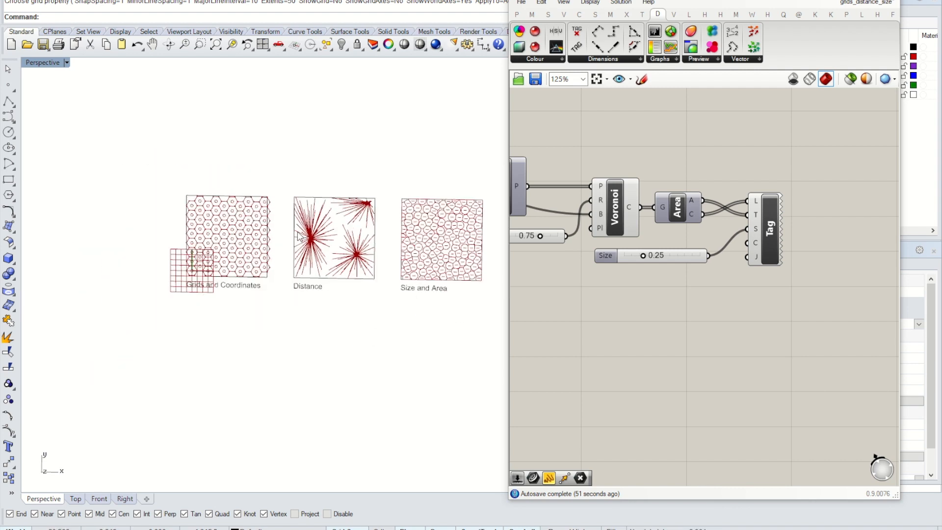
# Review the three diagrams, then examine the attractor lines of the Distance diagram up close.
pyautogui.keyDown('shift'); pyautogui.moveTo(382, 238); pyautogui.dragTo(284, 240, button='right'); pyautogui.keyUp('shift')
pyautogui.moveTo(344, 213)
pyautogui.mouseDown(button='right')
pyautogui.moveTo(342, 235)
pyautogui.moveTo(343, 225)
pyautogui.mouseUp(button='right')
pyautogui.scroll(5, 179, 227)
pyautogui.scroll(-5, 179, 227)
pyautogui.moveTo(264, 254); pyautogui.dragTo(276, 233, button='right')
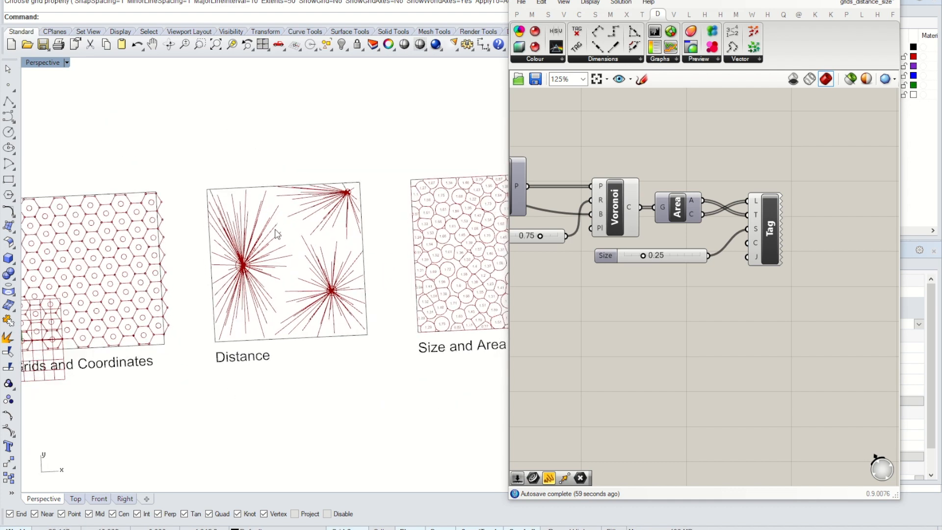
pyautogui.scroll(5, 279, 246)
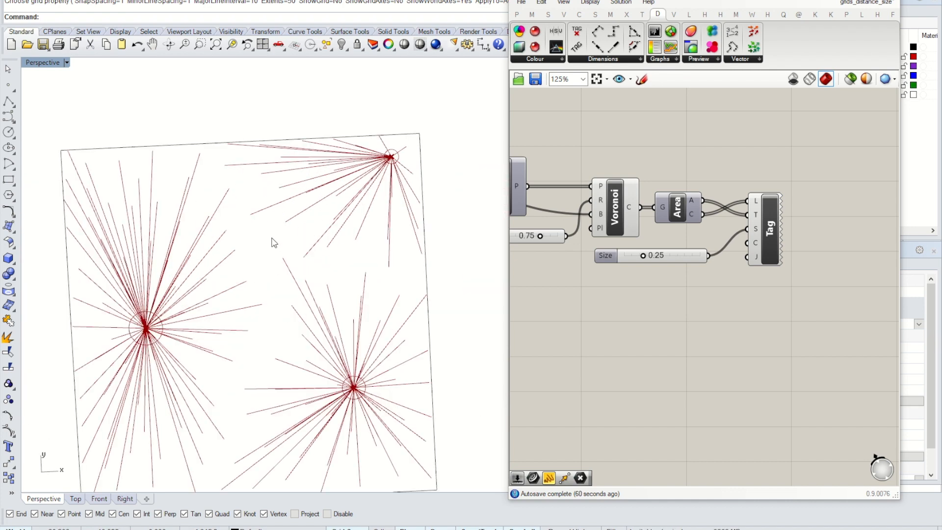
pyautogui.scroll(-1, 343, 235)
pyautogui.scroll(-2, 577, 188)
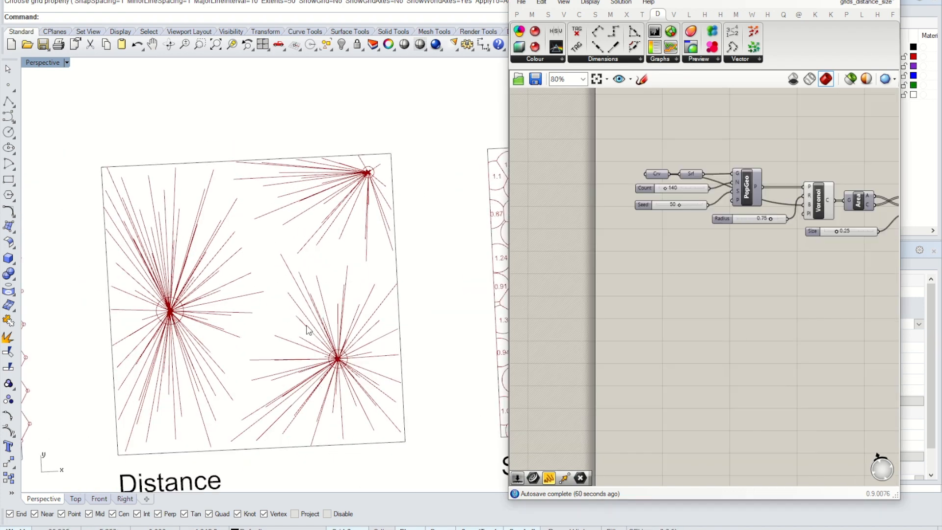
pyautogui.scroll(-2, 754, 220)
# Preview the Populate Geometry component's points in the Distance diagram briefly and turn the preview off again.
pyautogui.moveTo(776, 180); pyautogui.dragTo(623, 339, button='right')
pyautogui.scroll(2, 606, 153)
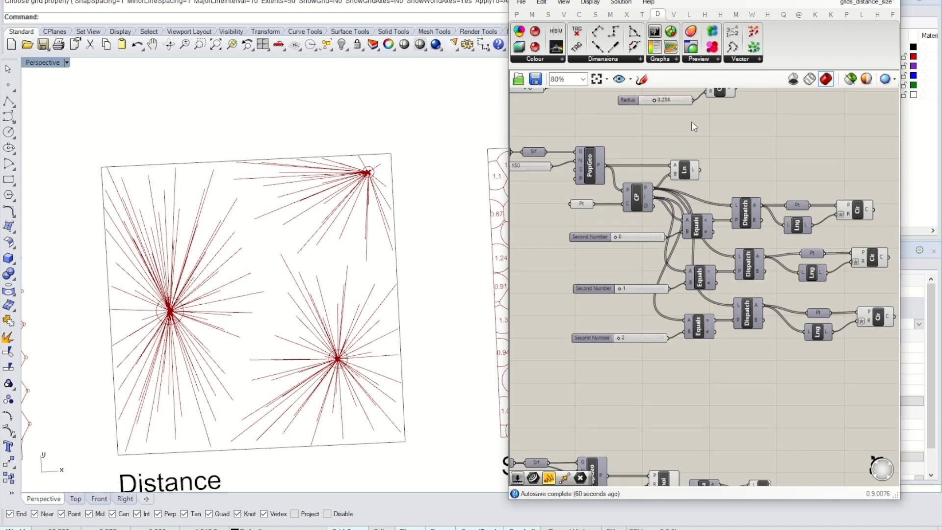
pyautogui.click(686, 178)
pyautogui.click(752, 168)
pyautogui.moveTo(592, 171); pyautogui.dragTo(626, 200, button='right')
pyautogui.click(626, 200)
pyautogui.rightClick(622, 193)
pyautogui.click(648, 217)
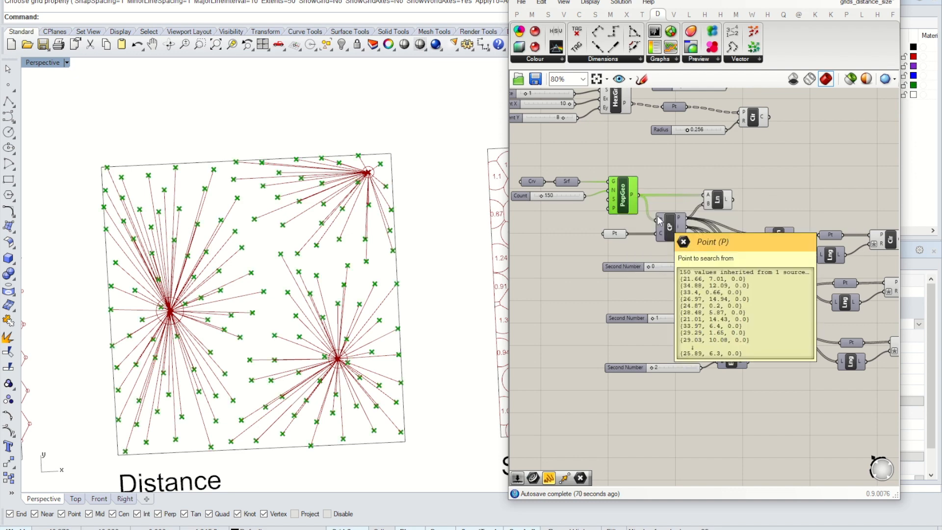
pyautogui.rightClick(626, 205)
pyautogui.click(658, 229)
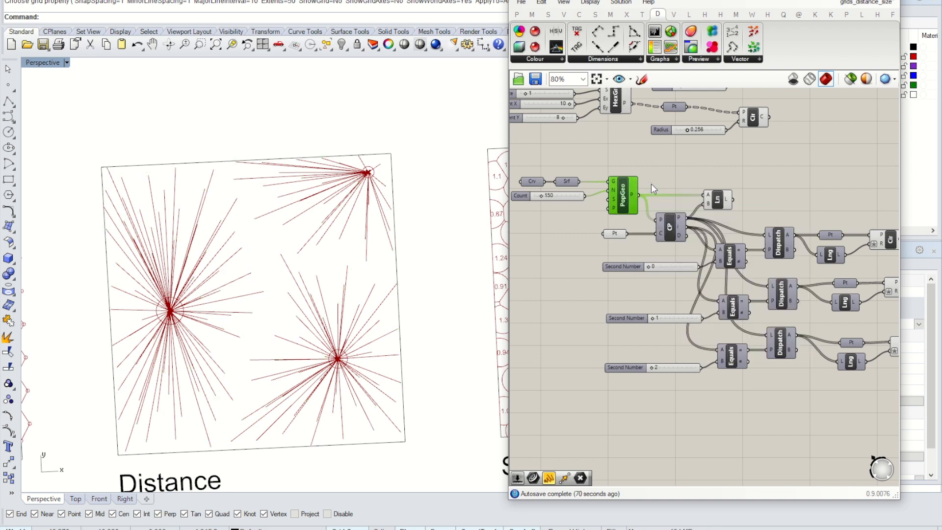
# Copy the hexagon vertices' Circle component and 0.09 Radius slider beside Populate Geometry, and connect its points to the copied circle's P input.
pyautogui.moveTo(651, 169); pyautogui.dragTo(619, 217, button='right')
pyautogui.scroll(2, 619, 216)
pyautogui.moveTo(694, 182); pyautogui.dragTo(660, 230, button='right')
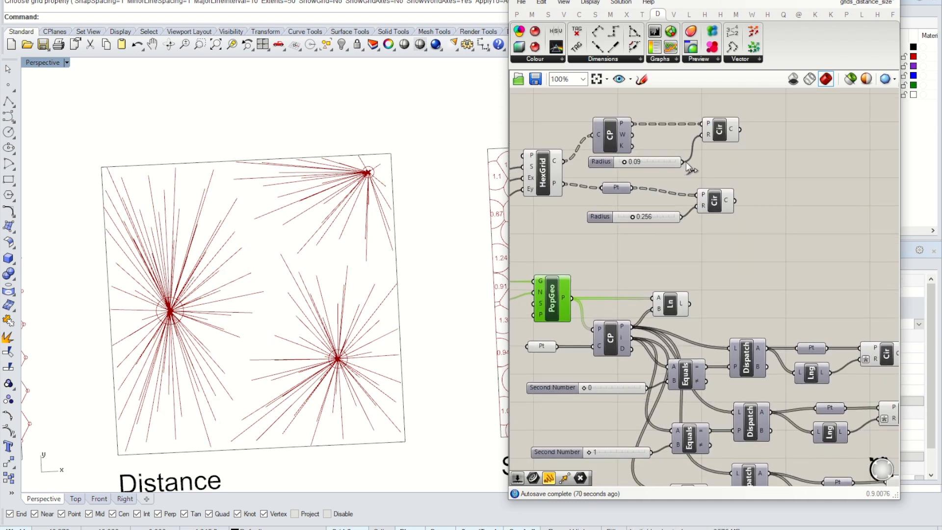
pyautogui.moveTo(731, 167); pyautogui.dragTo(633, 260)
pyautogui.click(683, 257)
pyautogui.scroll(4, 534, 307)
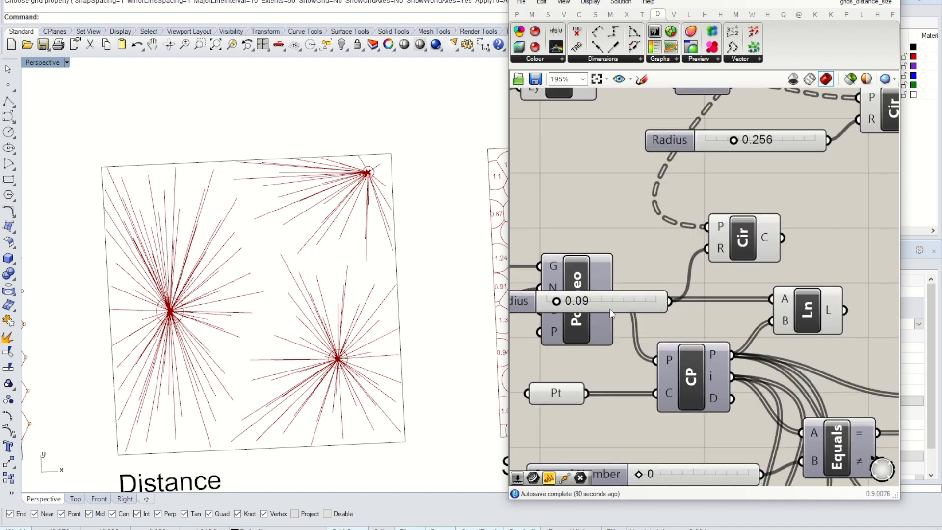
pyautogui.click(596, 223)
pyautogui.click(731, 260)
pyautogui.moveTo(731, 261); pyautogui.dragTo(721, 267)
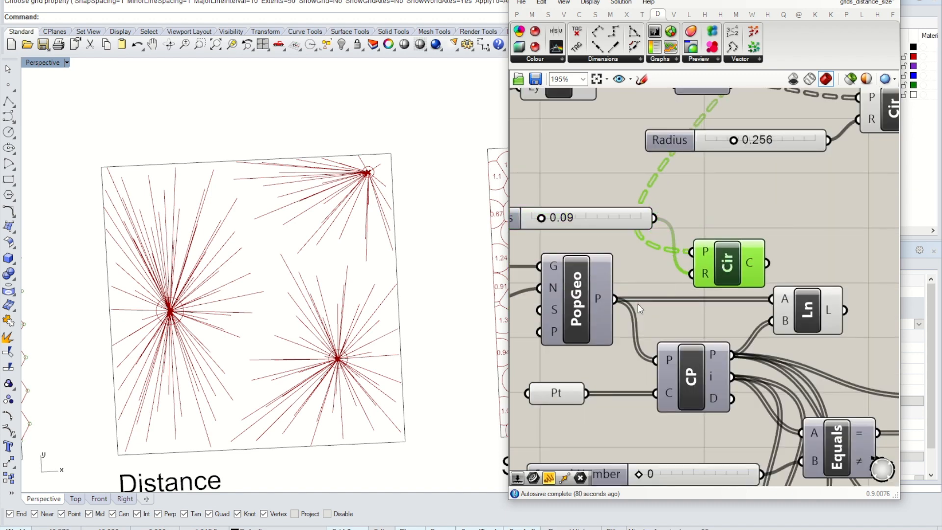
pyautogui.moveTo(615, 298); pyautogui.dragTo(692, 252)
# Examine the small circles at the outer ends of the lines in the Distance diagram.
pyautogui.scroll(-3, 293, 287)
pyautogui.scroll(4, 210, 283)
pyautogui.scroll(-3, 207, 285)
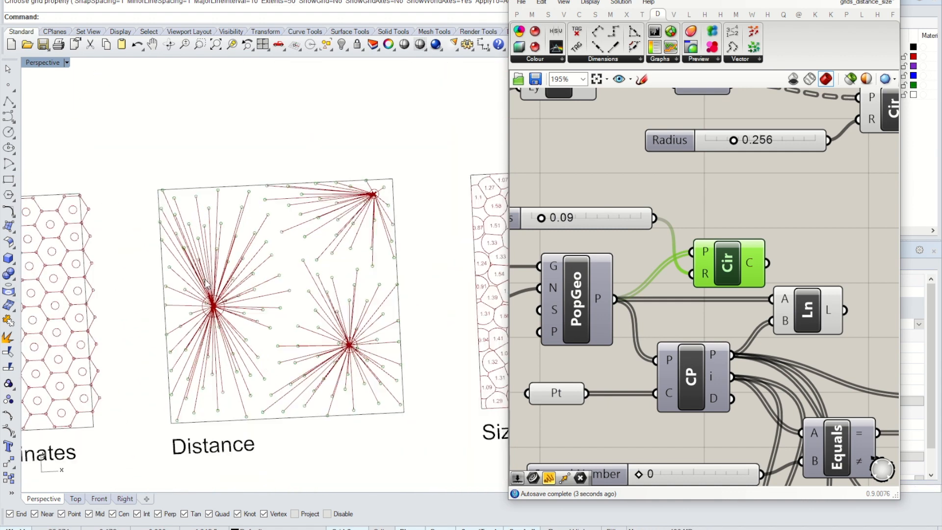
pyautogui.click(701, 187)
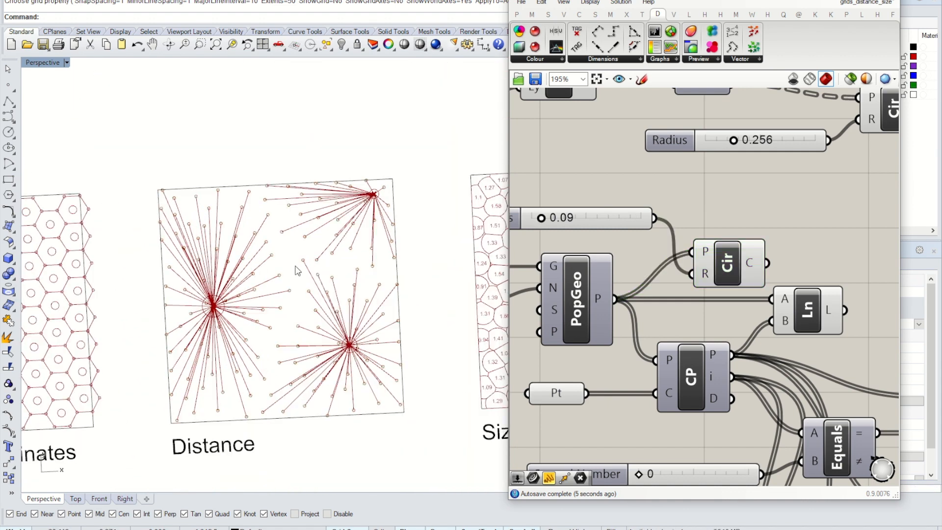
pyautogui.scroll(3, 284, 265)
pyautogui.scroll(-3, 294, 255)
pyautogui.scroll(4, 272, 214)
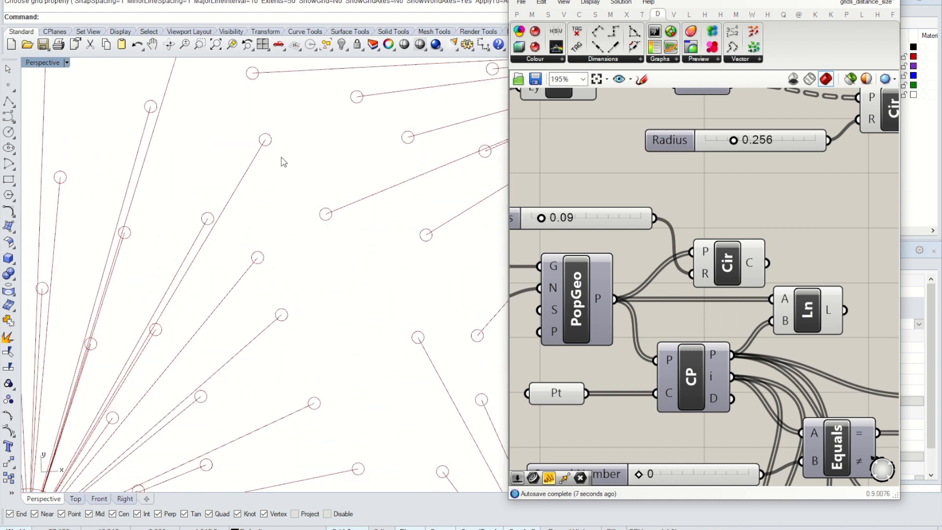
pyautogui.scroll(-3, 285, 131)
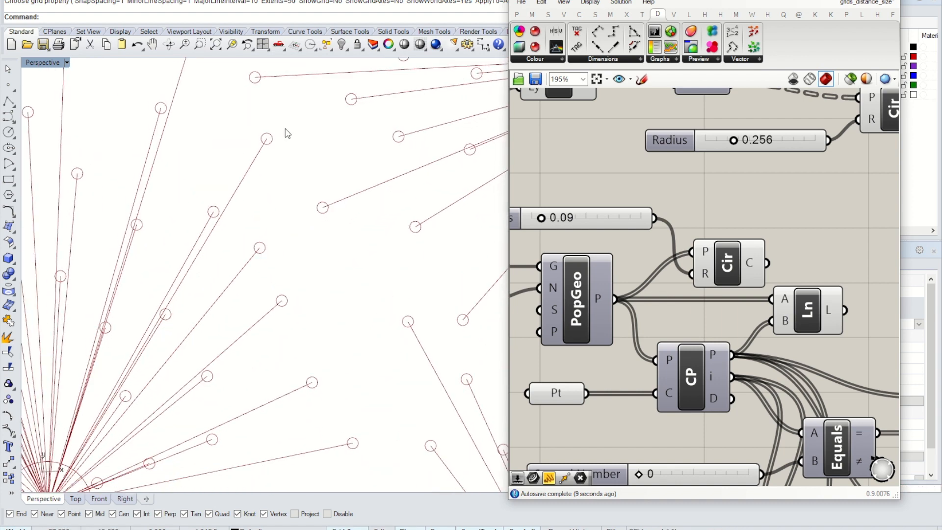
pyautogui.scroll(-2, 287, 133)
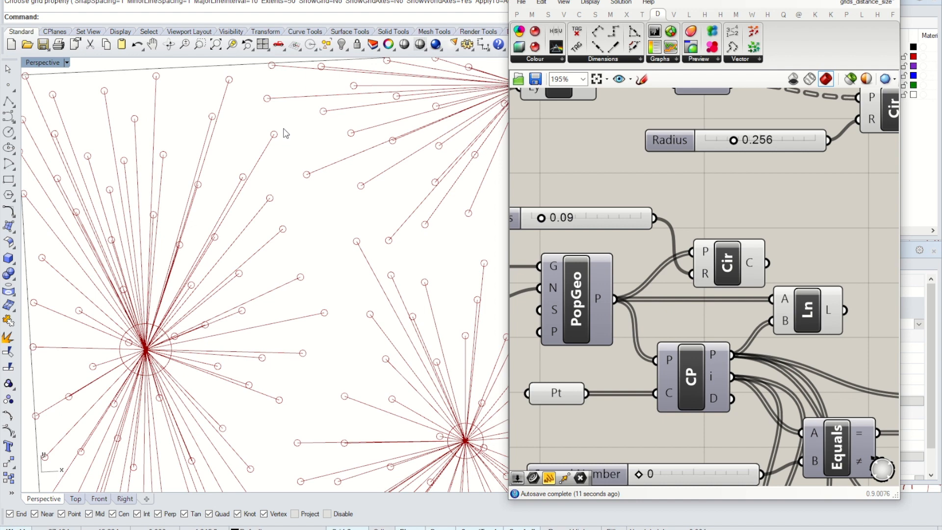
pyautogui.scroll(-3, 286, 134)
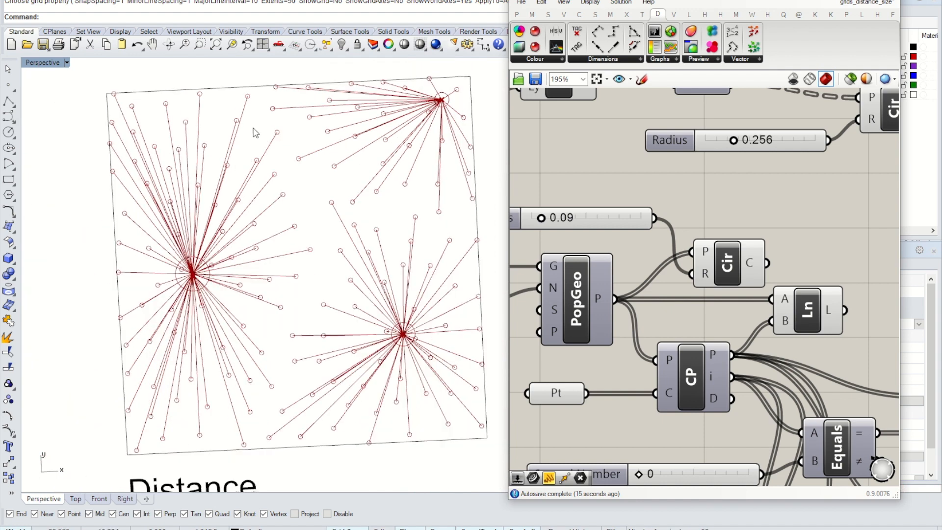
# Move the copied Circle component and its Radius slider into line above the Populate Geometry component.
pyautogui.moveTo(672, 173); pyautogui.dragTo(722, 179, button='right')
pyautogui.click(667, 231)
pyautogui.moveTo(772, 281); pyautogui.dragTo(758, 260)
pyautogui.click(818, 230)
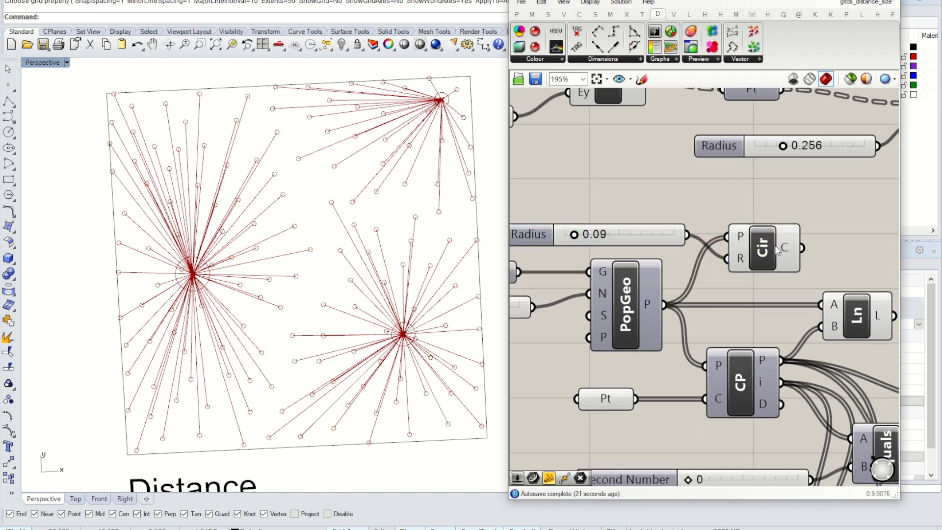
# Compare the Distance diagram with the Grids and Coordinates and Size and Area diagrams in one overview.
pyautogui.scroll(-6, 419, 217)
pyautogui.moveTo(760, 225); pyautogui.dragTo(749, 237, button='right')
pyautogui.moveTo(377, 214)
pyautogui.mouseDown(button='right')
pyautogui.moveTo(363, 230)
pyautogui.moveTo(374, 206)
pyautogui.moveTo(368, 220)
pyautogui.mouseUp(button='right')
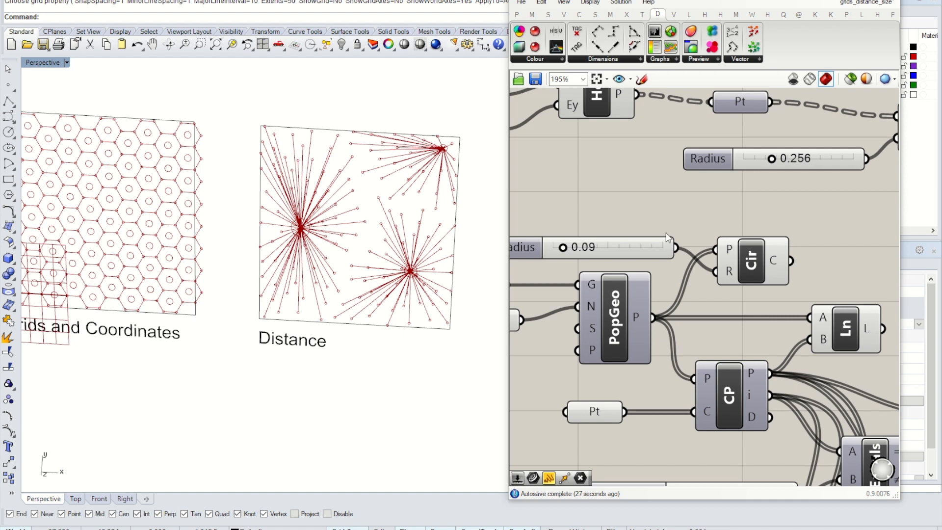
pyautogui.scroll(-3, 312, 198)
pyautogui.moveTo(312, 199); pyautogui.dragTo(324, 194, button='right')
pyautogui.scroll(-3, 324, 194)
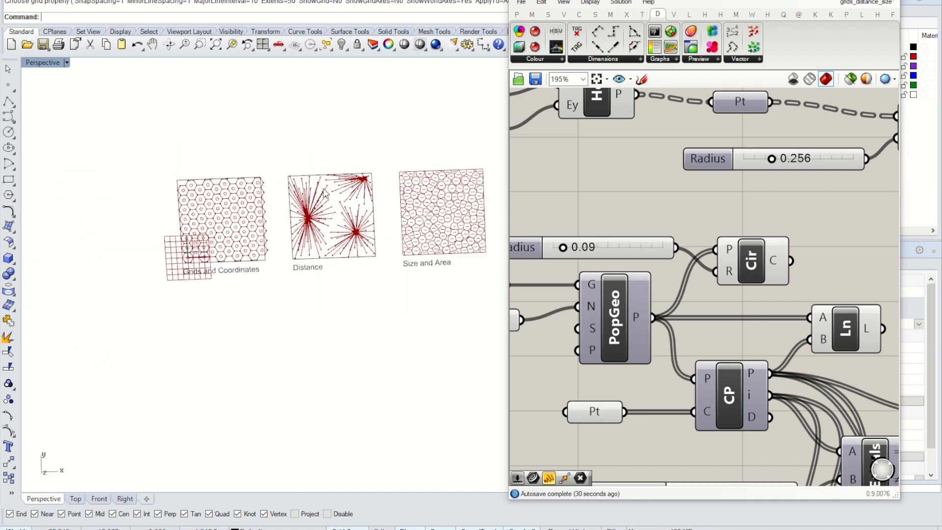
pyautogui.keyDown('shift'); pyautogui.moveTo(378, 210); pyautogui.dragTo(348, 238, button='right'); pyautogui.keyUp('shift')
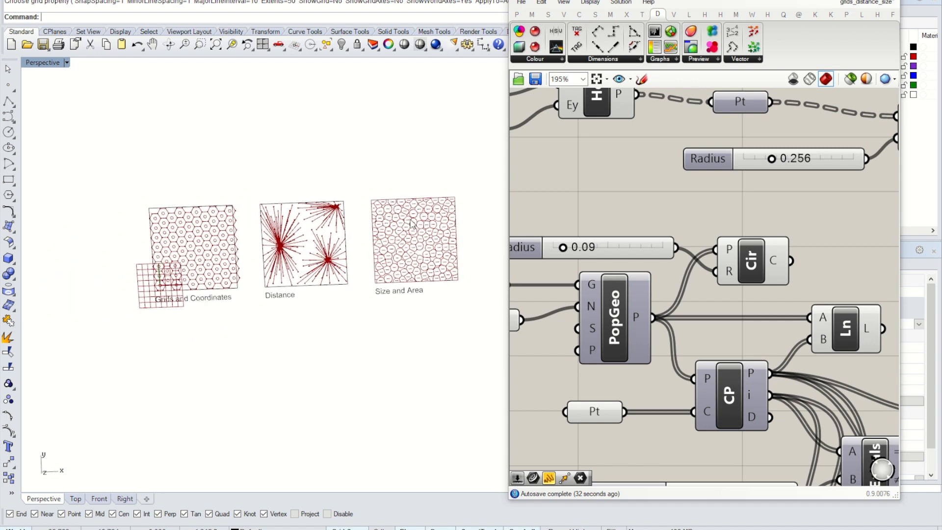
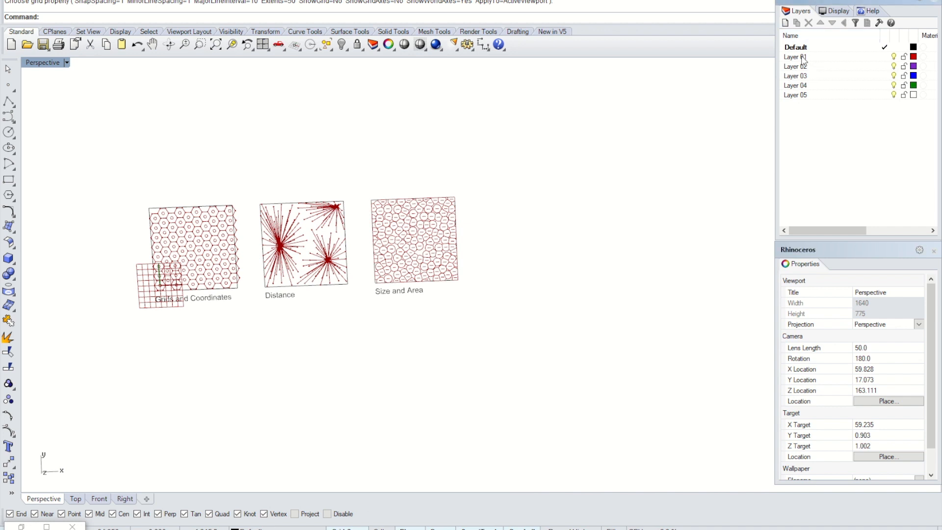
# In Rhino, make Layer 01 the current layer and rename it as Grid.
pyautogui.click(802, 57)
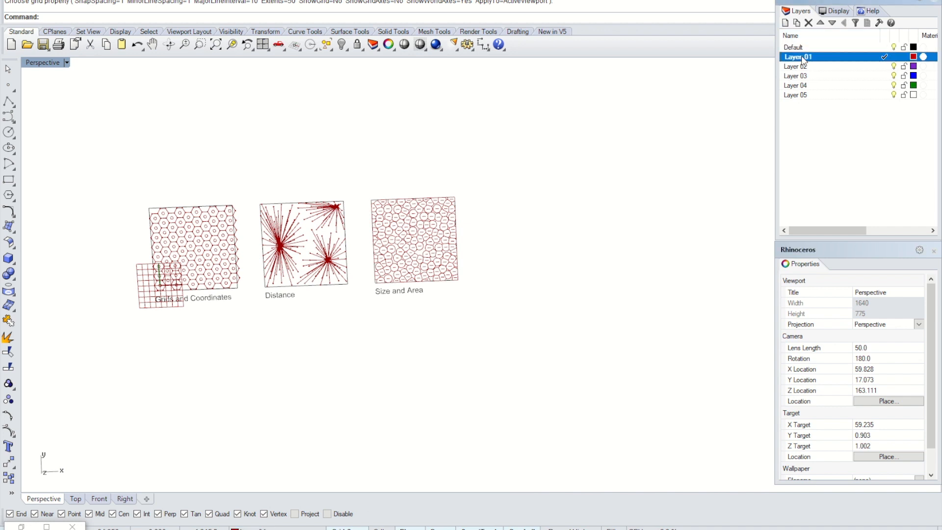
pyautogui.click(805, 60)
pyautogui.moveTo(810, 58); pyautogui.dragTo(761, 59)
pyautogui.write('Grid')
pyautogui.press('Return')
# Rename Layer 02 as Distance and Layer 03 as Area.
pyautogui.click(796, 67)
pyautogui.click(795, 67)
pyautogui.write('Distance')
pyautogui.press('Return')
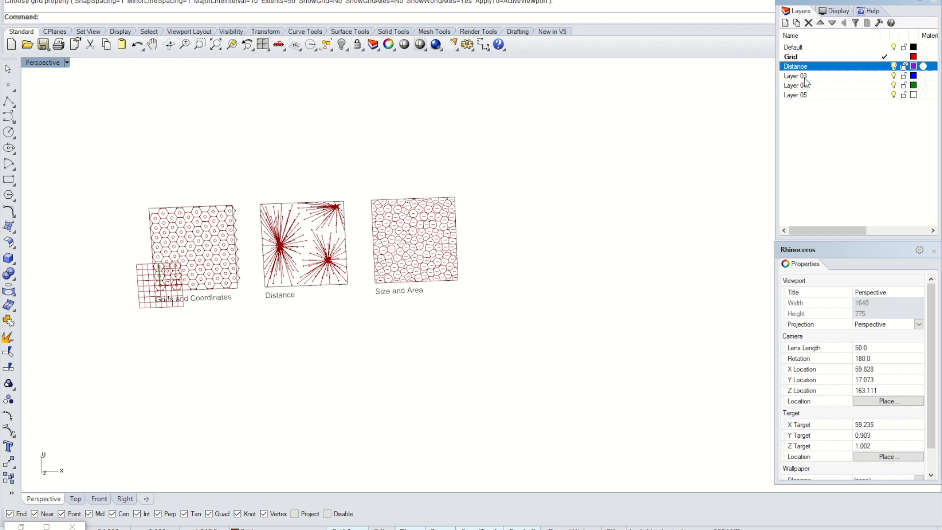
pyautogui.click(805, 82)
pyautogui.click(805, 82)
pyautogui.write('S')
pyautogui.write('rea')
pyautogui.press('Return')
# Examine the hexagons, attractor lines and area-labelled cells of the three diagrams to identify their separate elements.
pyautogui.moveTo(473, 183); pyautogui.dragTo(457, 202, button='right')
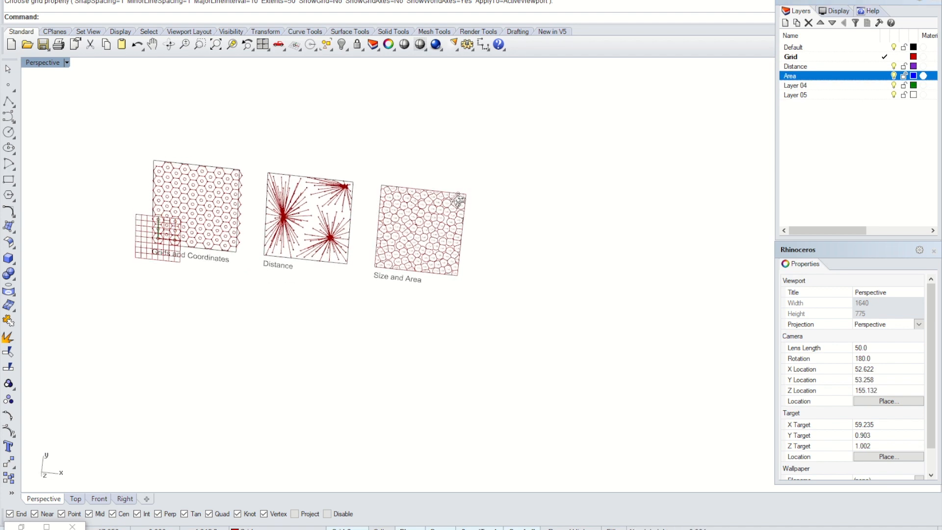
pyautogui.scroll(3, 440, 192)
pyautogui.scroll(-3, 407, 200)
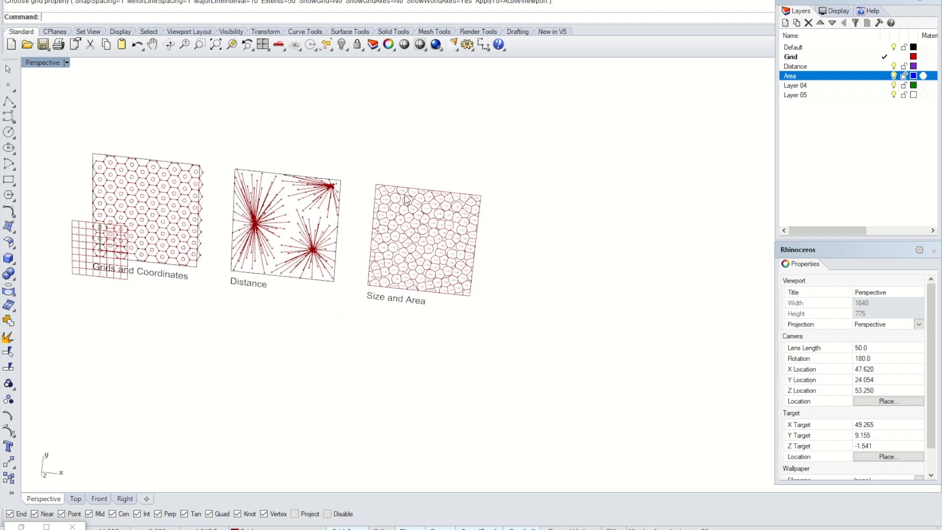
pyautogui.moveTo(389, 160); pyautogui.dragTo(399, 148, button='right')
pyautogui.moveTo(399, 146); pyautogui.dragTo(399, 154, button='right')
pyautogui.scroll(12, 404, 248)
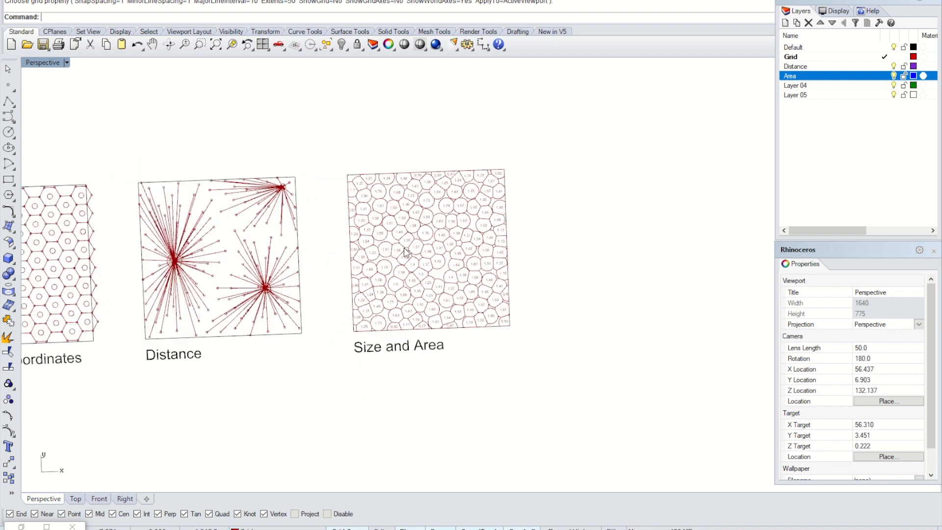
pyautogui.scroll(-8, 409, 244)
pyautogui.moveTo(464, 201); pyautogui.dragTo(462, 209, button='right')
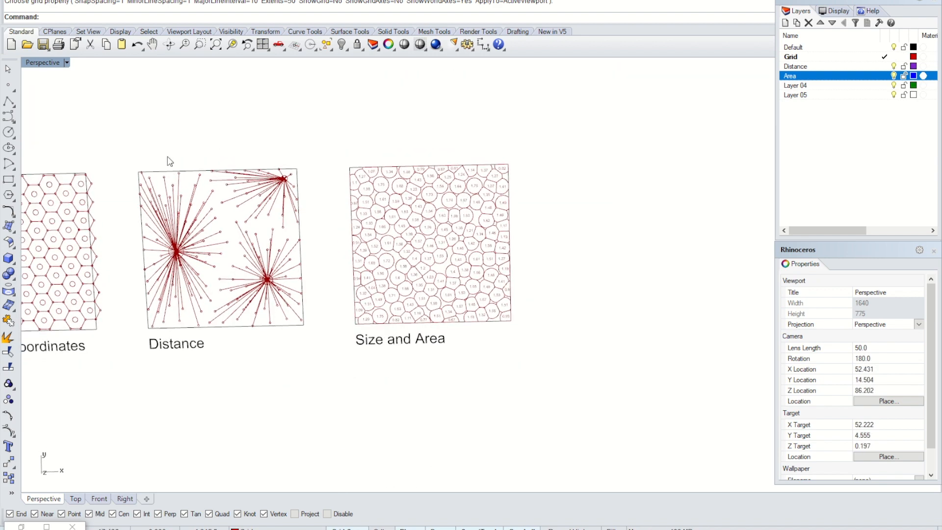
pyautogui.scroll(-6, 504, 217)
pyautogui.scroll(5, 295, 239)
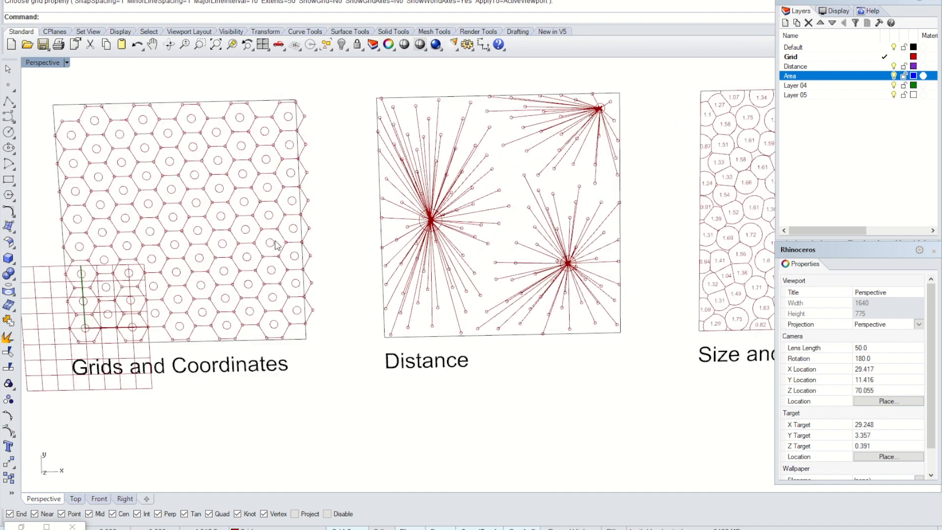
pyautogui.scroll(-2, 296, 239)
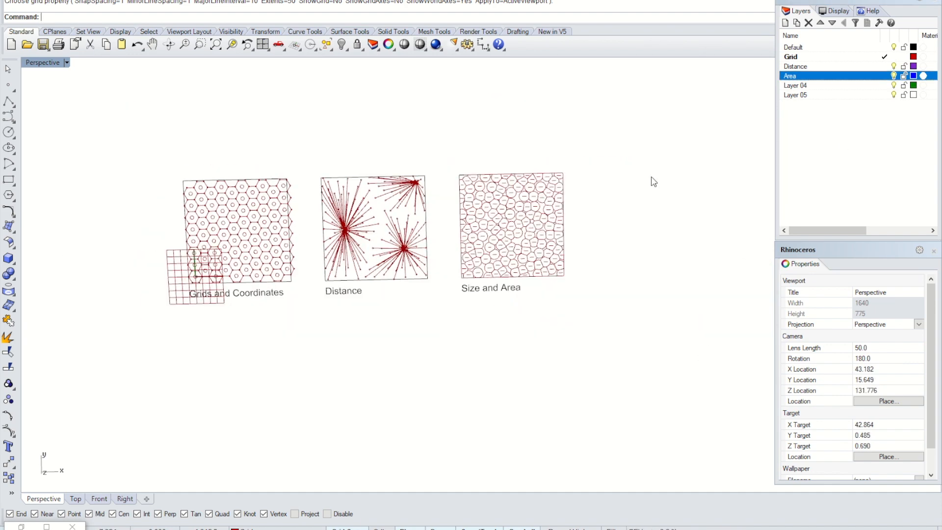
pyautogui.scroll(3, 305, 214)
pyautogui.scroll(-1, 344, 183)
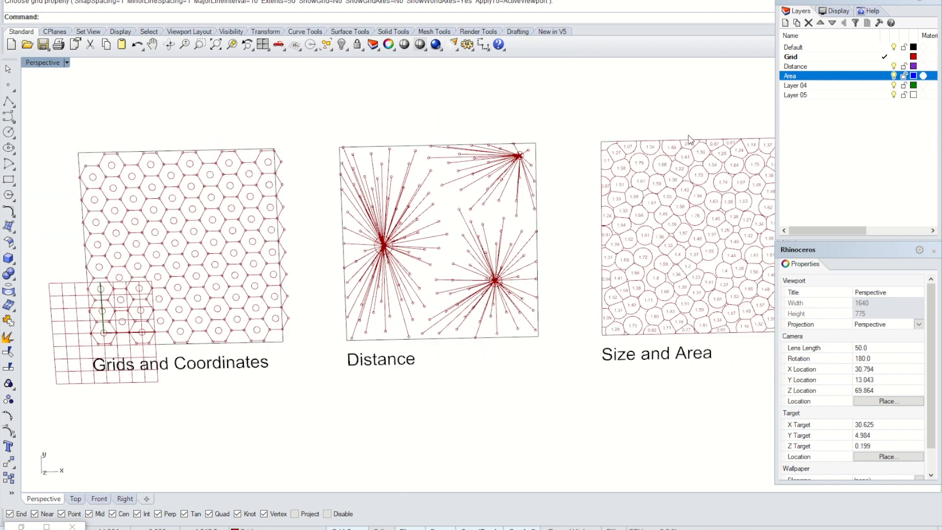
# Add a sublayer named Hex under the Grid layer.
pyautogui.click(818, 58)
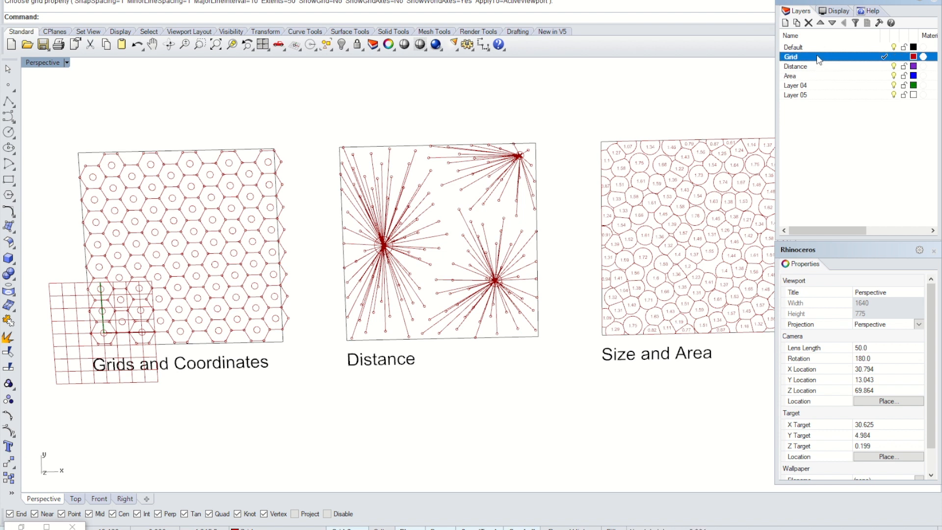
pyautogui.click(796, 23)
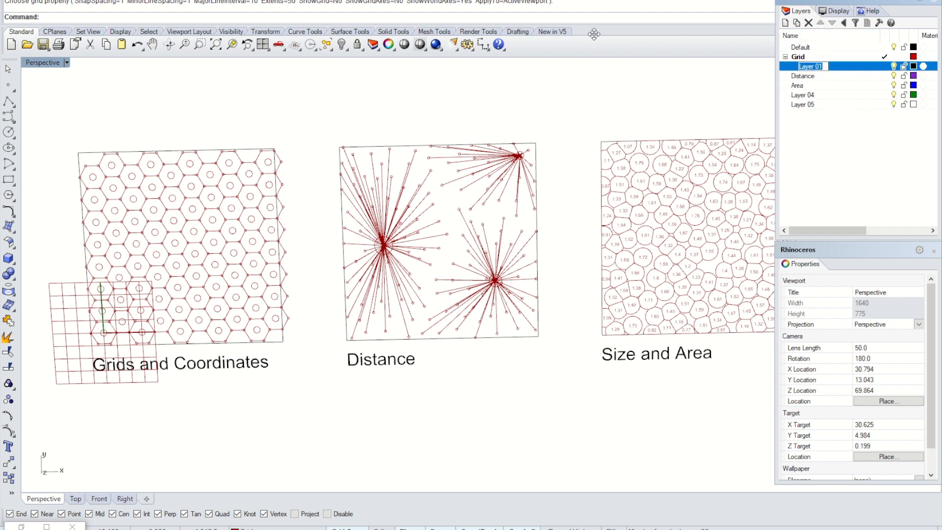
pyautogui.write('Hex')
pyautogui.press('Return')
# Add two further sublayers under Grid, named Hex Point and Hex Center.
pyautogui.click(785, 23)
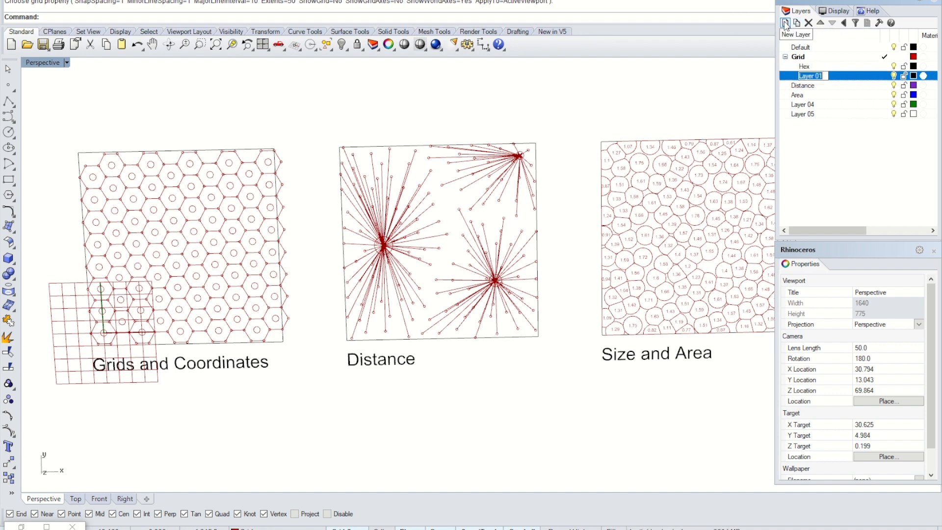
pyautogui.write('Hex Point')
pyautogui.press('Return')
pyautogui.click(785, 23)
pyautogui.write('Hex')
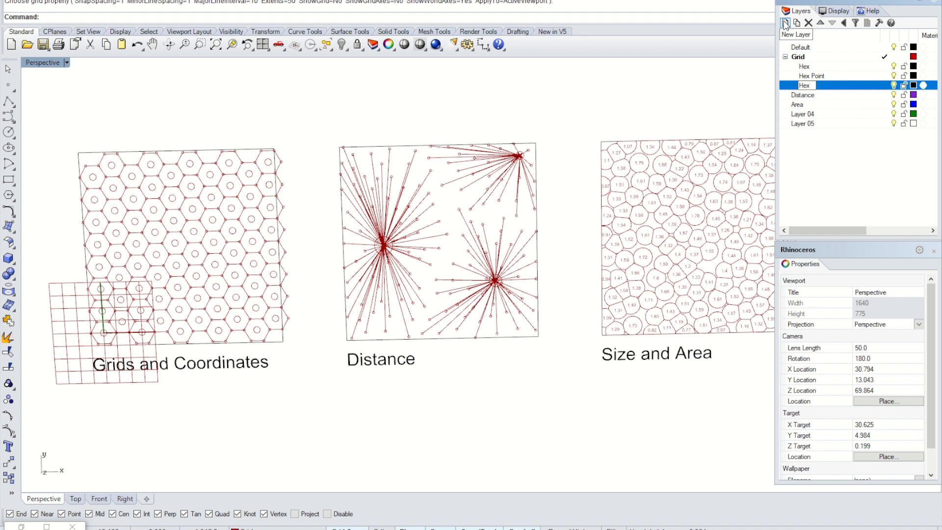
pyautogui.write(' Center')
pyautogui.press('Return')
# Compare the Hex, Hex Point and Hex Center sublayers with the hexagons, corner circles and centre circles of the grid diagram.
pyautogui.click(817, 67)
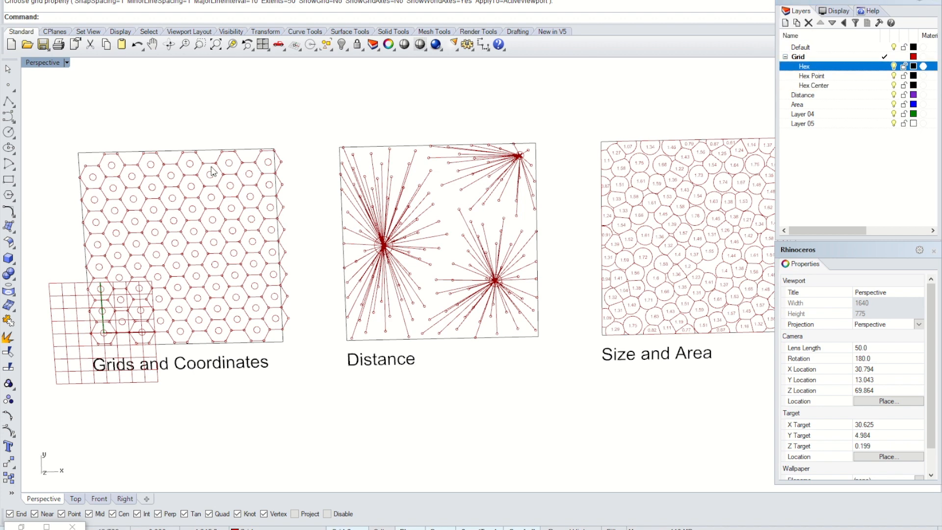
pyautogui.scroll(5, 212, 171)
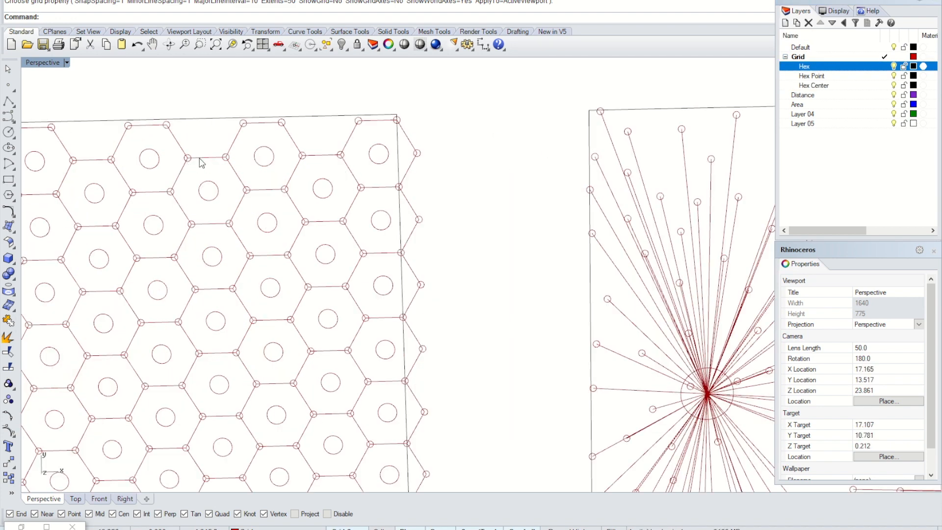
pyautogui.click(815, 76)
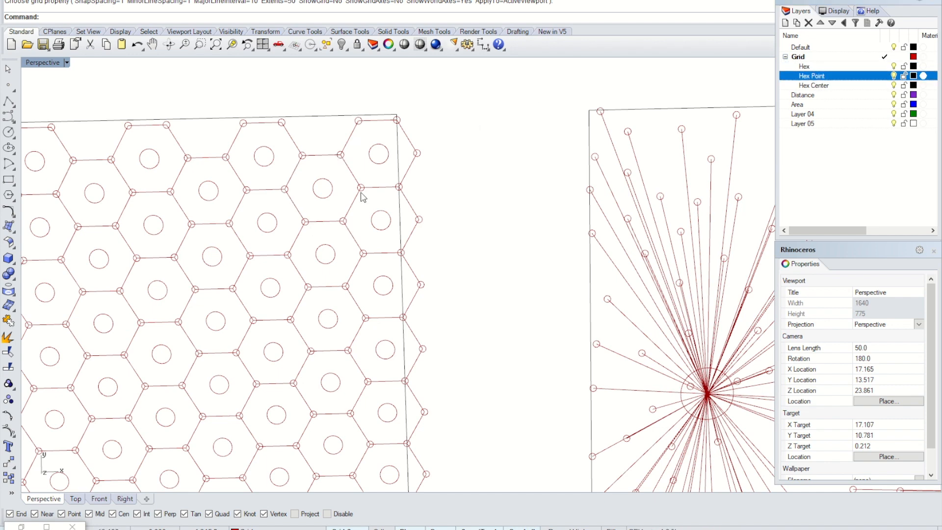
pyautogui.click(815, 85)
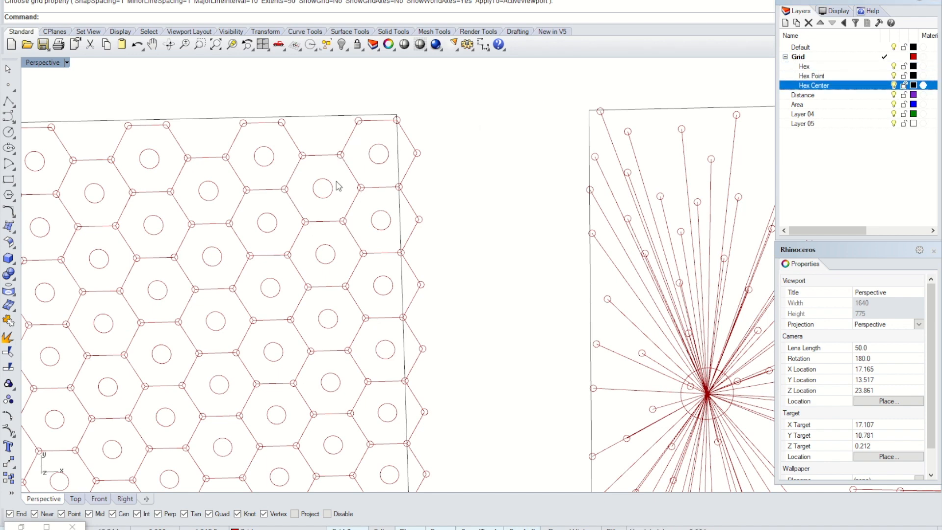
pyautogui.scroll(-3, 337, 186)
pyautogui.scroll(-4, 337, 182)
pyautogui.moveTo(350, 185)
pyautogui.mouseDown(button='right')
pyautogui.moveTo(345, 203)
pyautogui.moveTo(344, 193)
pyautogui.moveTo(355, 206)
pyautogui.moveTo(354, 172)
pyautogui.mouseUp(button='right')
pyautogui.scroll(7, 347, 198)
pyautogui.scroll(-7, 346, 196)
pyautogui.scroll(8, 358, 174)
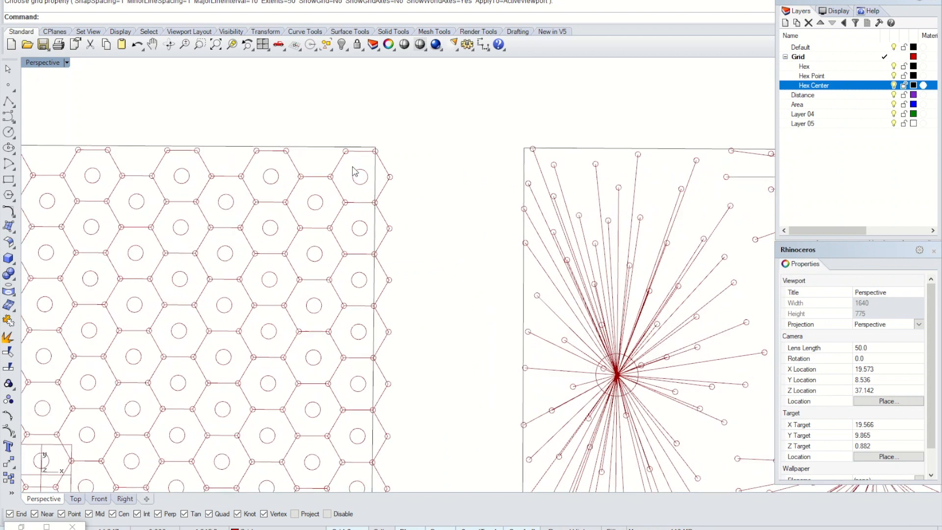
pyautogui.scroll(-5, 402, 174)
pyautogui.moveTo(406, 177); pyautogui.dragTo(401, 185, button='right')
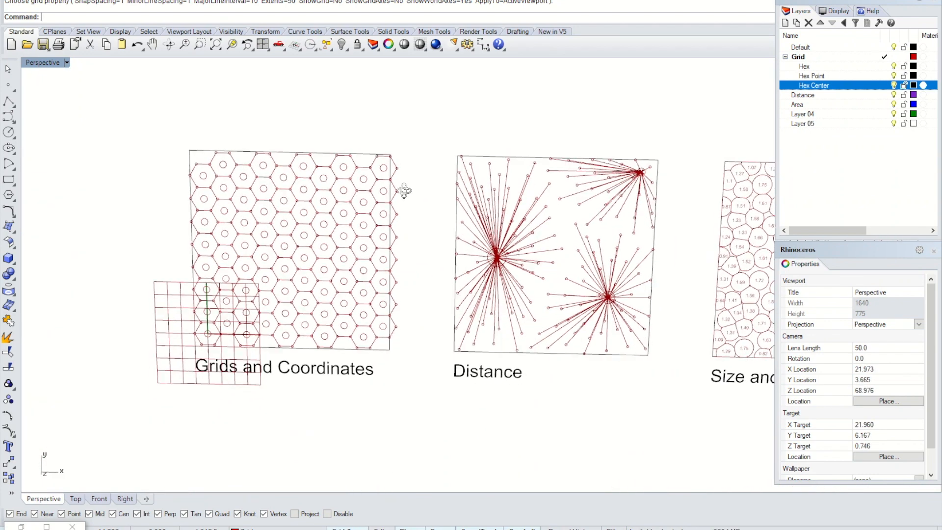
pyautogui.scroll(-4, 401, 188)
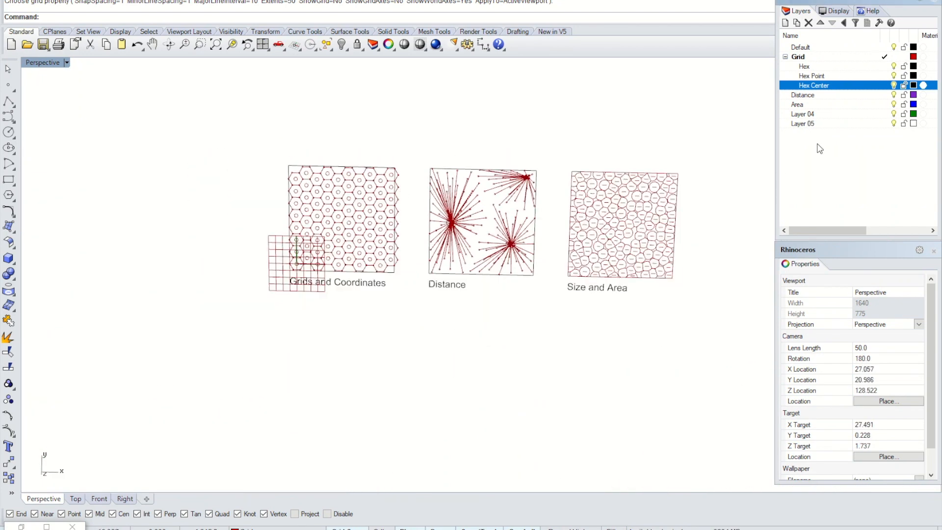
pyautogui.moveTo(529, 207); pyautogui.dragTo(533, 189, button='right')
pyautogui.scroll(4, 483, 221)
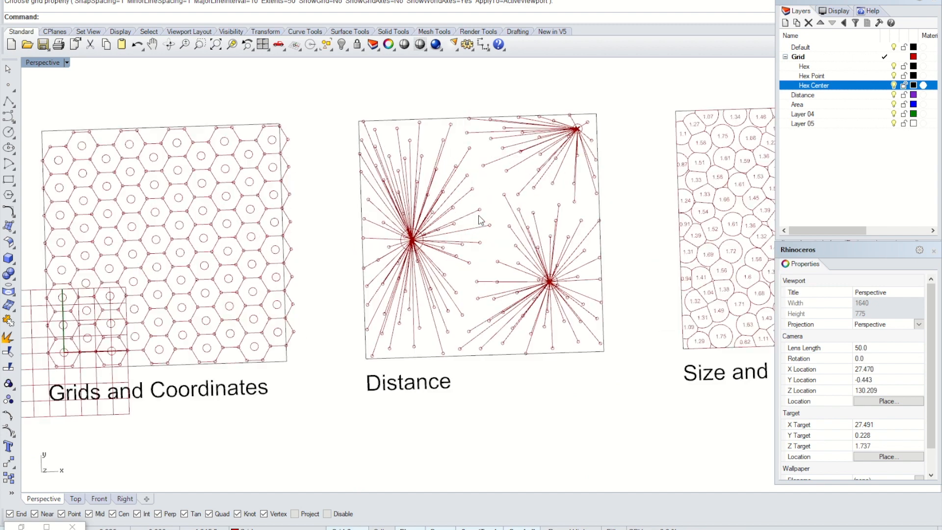
pyautogui.scroll(-2, 481, 219)
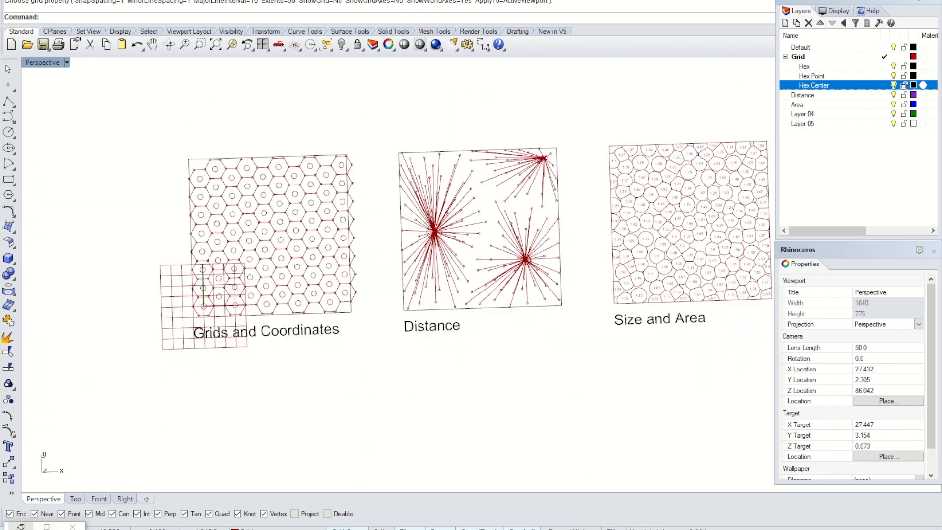
pyautogui.scroll(-4, 450, 325)
pyautogui.moveTo(568, 320); pyautogui.dragTo(561, 333, button='right')
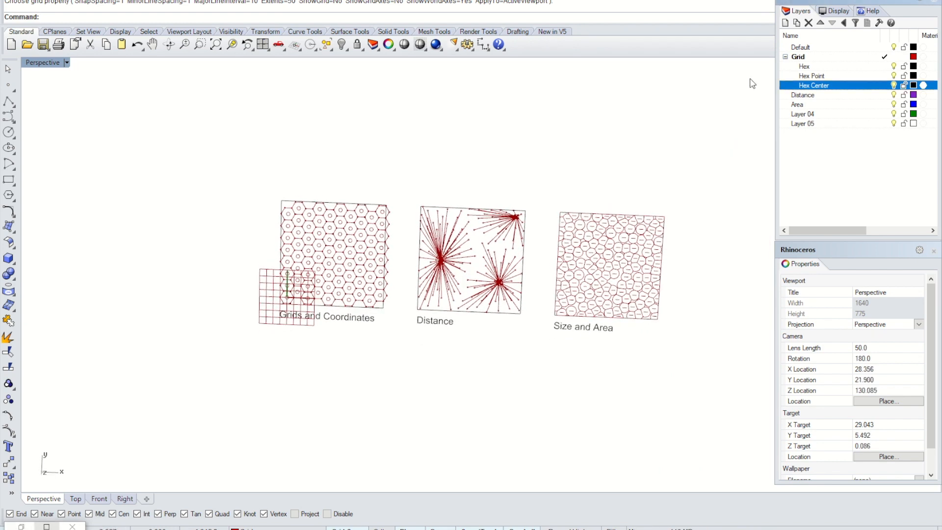
# Switch to Grasshopper and locate the Circle component that draws the small circles at the hexagon corners.
pyautogui.click(21, 527)
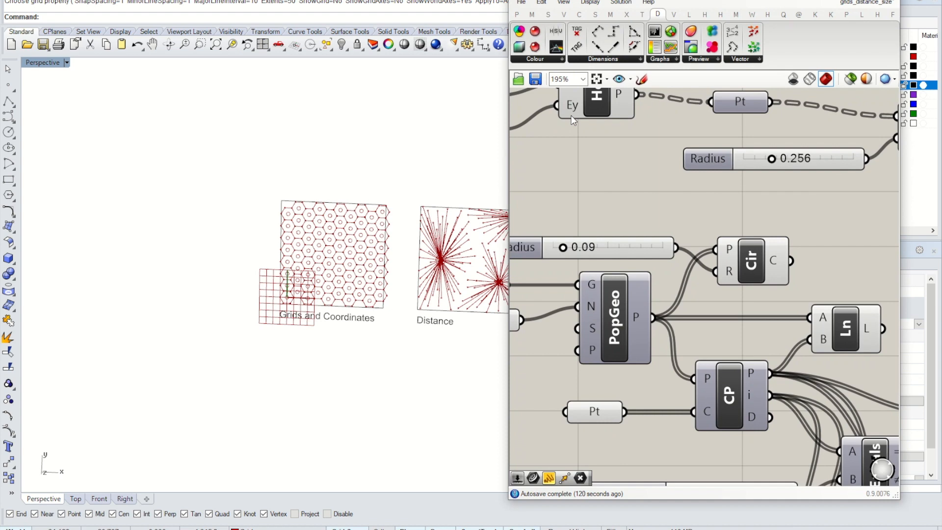
pyautogui.scroll(-3, 776, 207)
pyautogui.moveTo(782, 183); pyautogui.dragTo(704, 291, button='right')
pyautogui.moveTo(737, 184); pyautogui.dragTo(769, 175, button='right')
pyautogui.scroll(3, 764, 208)
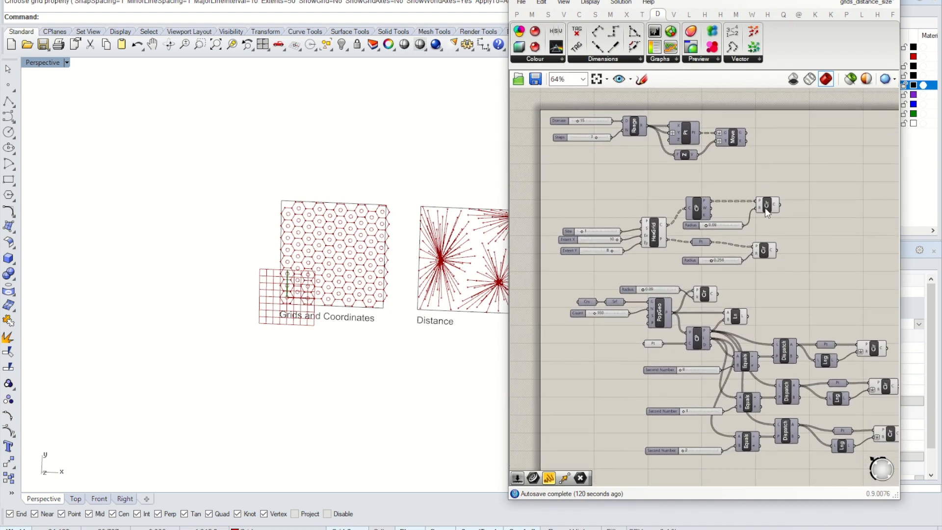
pyautogui.scroll(1, 768, 211)
pyautogui.click(774, 201)
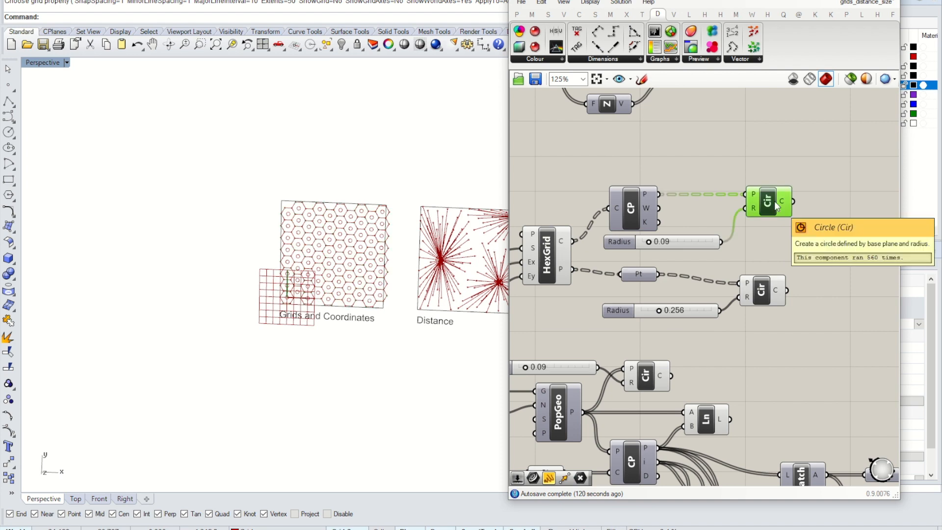
pyautogui.scroll(6, 332, 196)
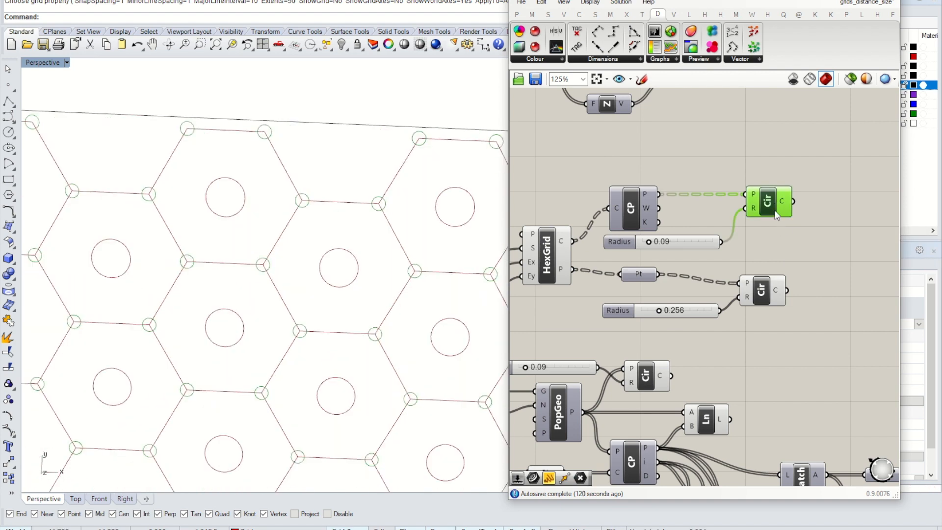
# Bake the hexagon corner circles onto the Hex Point sublayer.
pyautogui.click(760, 322)
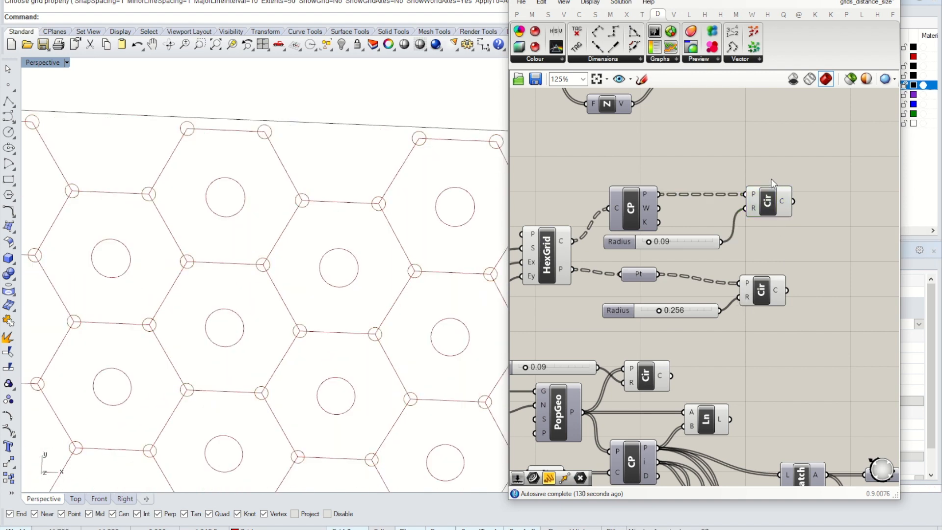
pyautogui.click(767, 205)
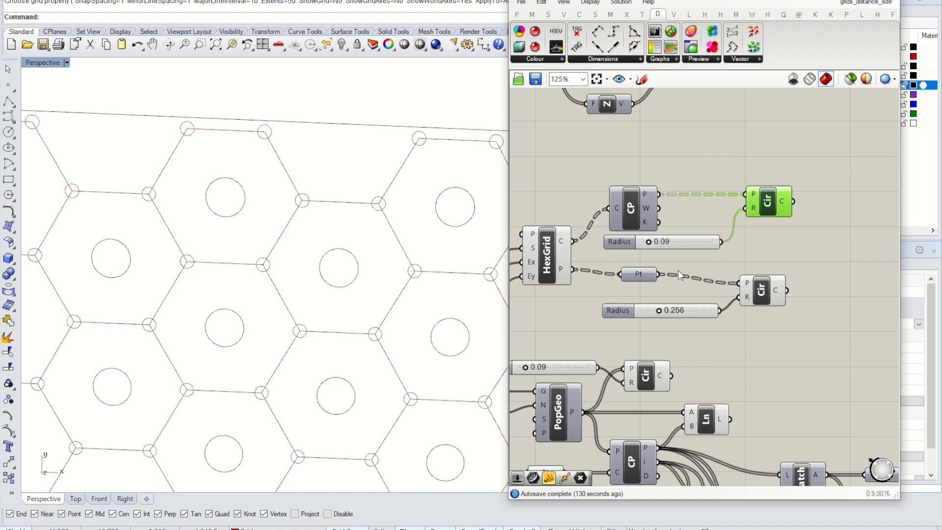
pyautogui.rightClick(768, 203)
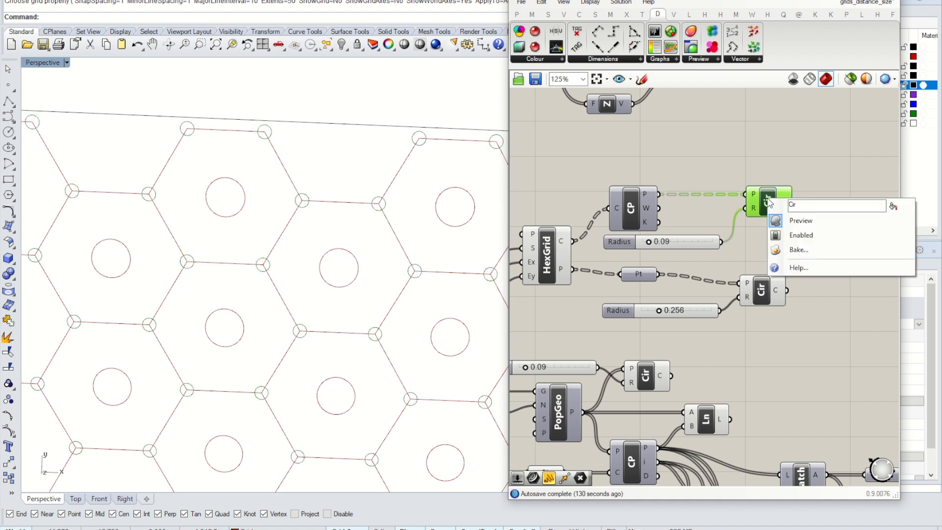
pyautogui.click(808, 249)
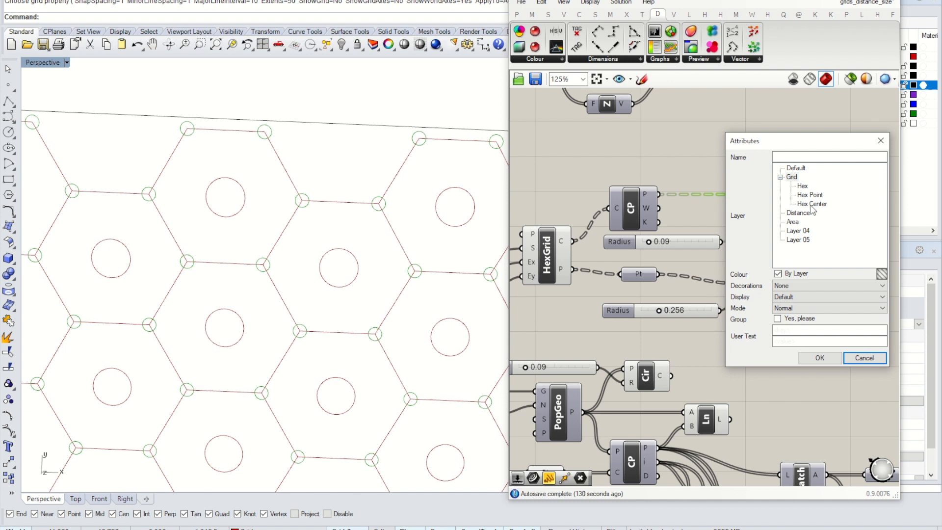
pyautogui.click(812, 196)
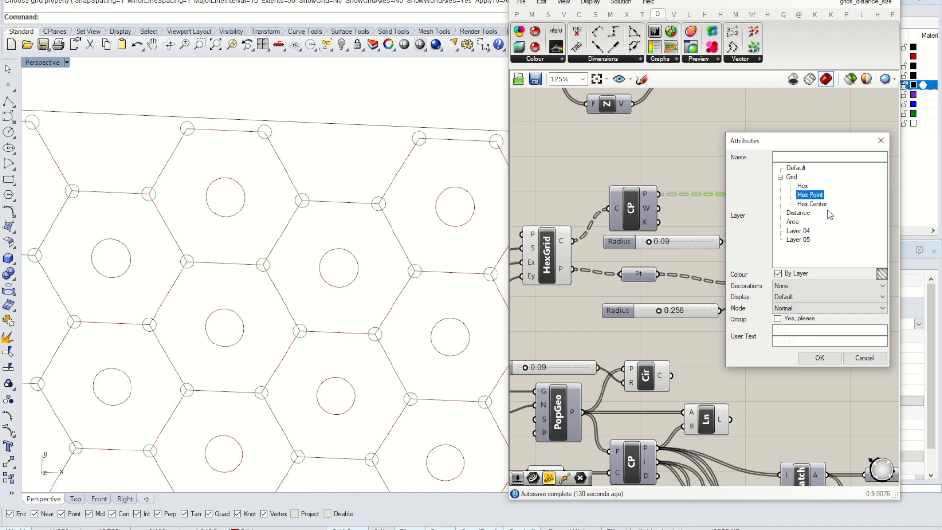
pyautogui.click(818, 360)
# Bake the circles at the hexagon centres onto the Hex Center sublayer.
pyautogui.click(760, 291)
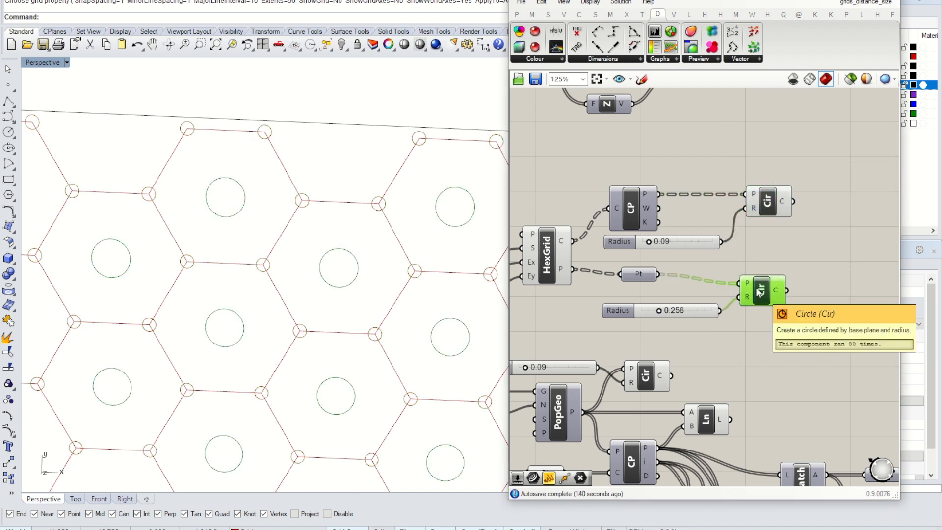
pyautogui.rightClick(758, 292)
pyautogui.click(800, 336)
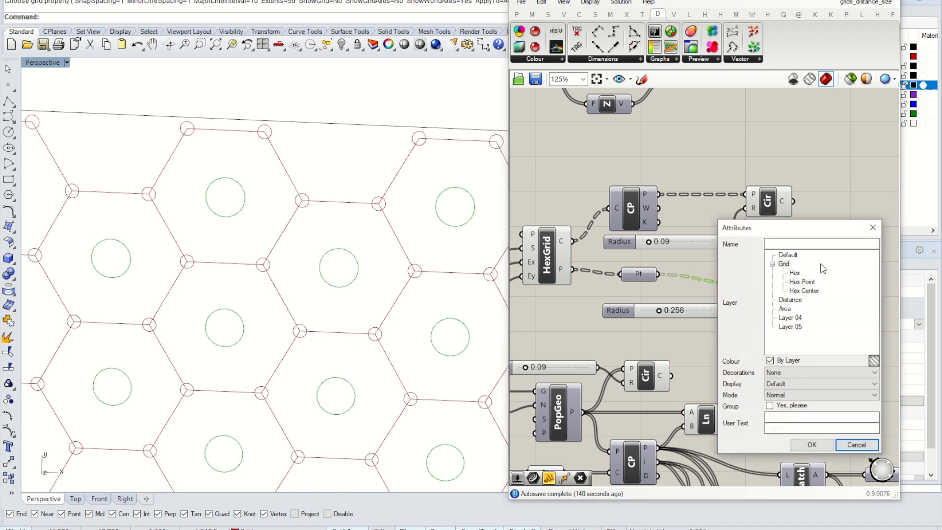
pyautogui.click(804, 291)
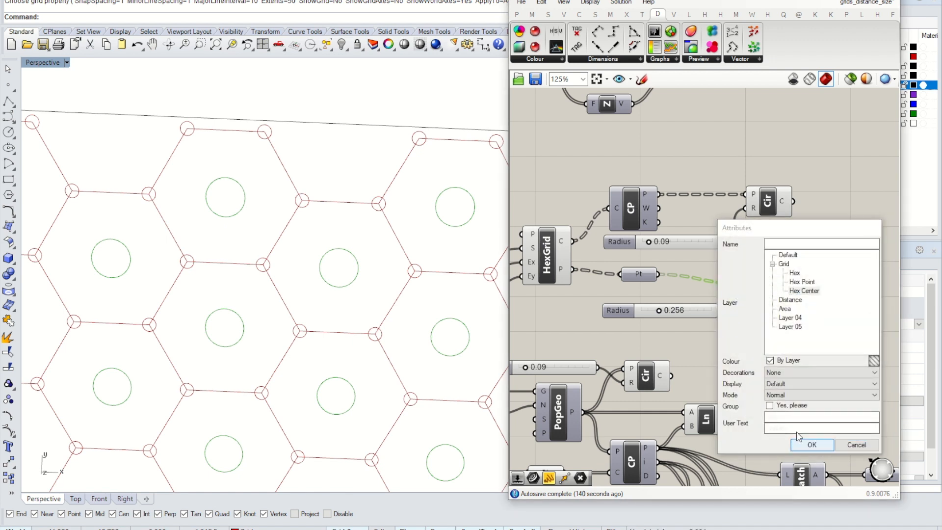
pyautogui.click(812, 445)
# Bake the HexGrid component's hexagons onto the Hex sublayer.
pyautogui.click(560, 261)
pyautogui.rightClick(560, 260)
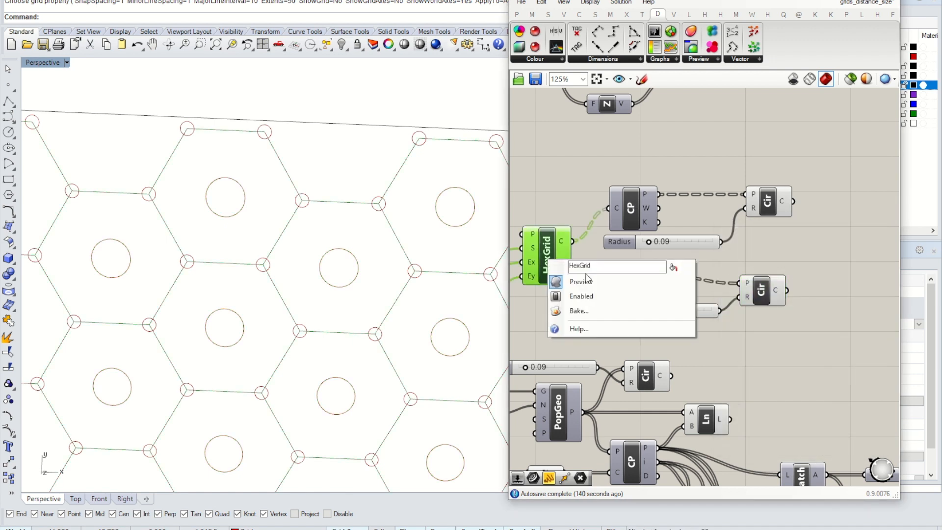
pyautogui.click(578, 310)
pyautogui.click(582, 243)
pyautogui.click(599, 414)
# Turn off the preview of the HexGrid component and its connected point and circle components.
pyautogui.moveTo(824, 350); pyautogui.dragTo(543, 178)
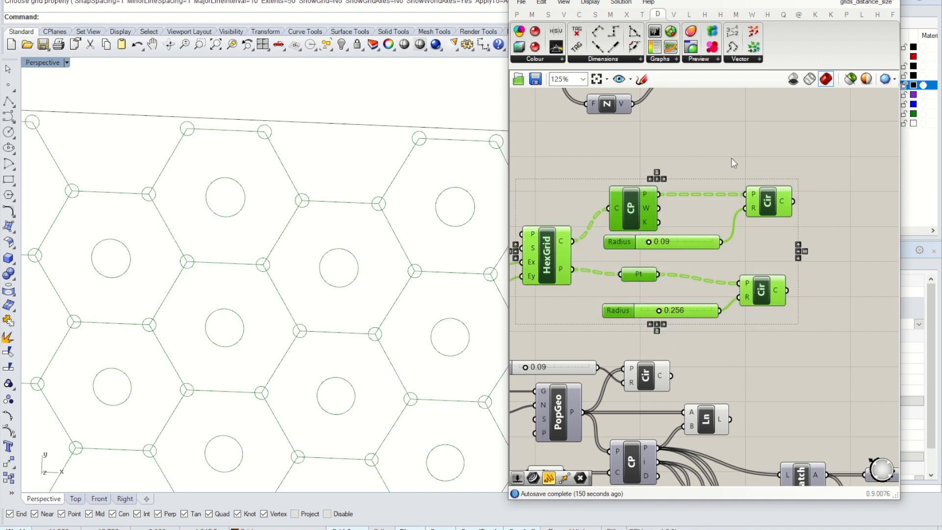
pyautogui.moveTo(823, 350); pyautogui.dragTo(526, 174)
pyautogui.middleClick(525, 175)
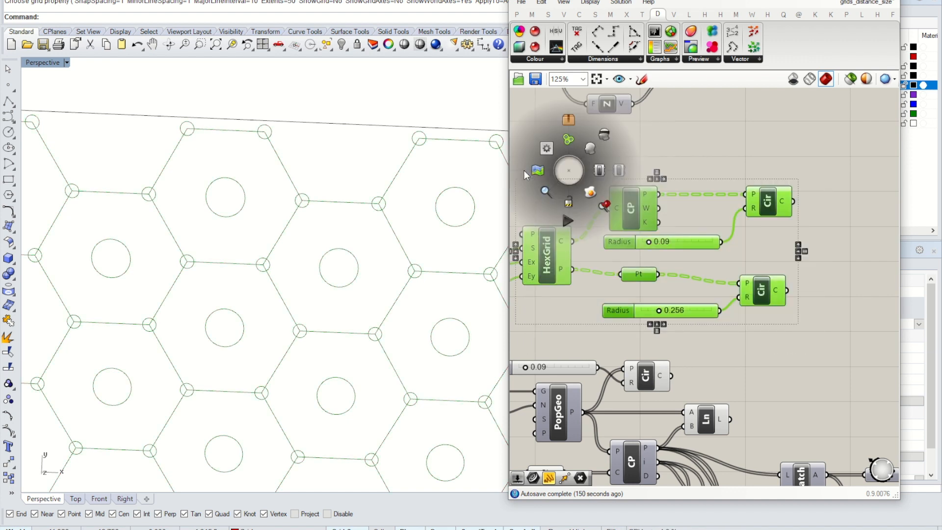
pyautogui.click(605, 136)
# Check that the baked centre circle, hexagon and corner circle can be selected individually as curves in the Rhino viewport.
pyautogui.scroll(-3, 339, 179)
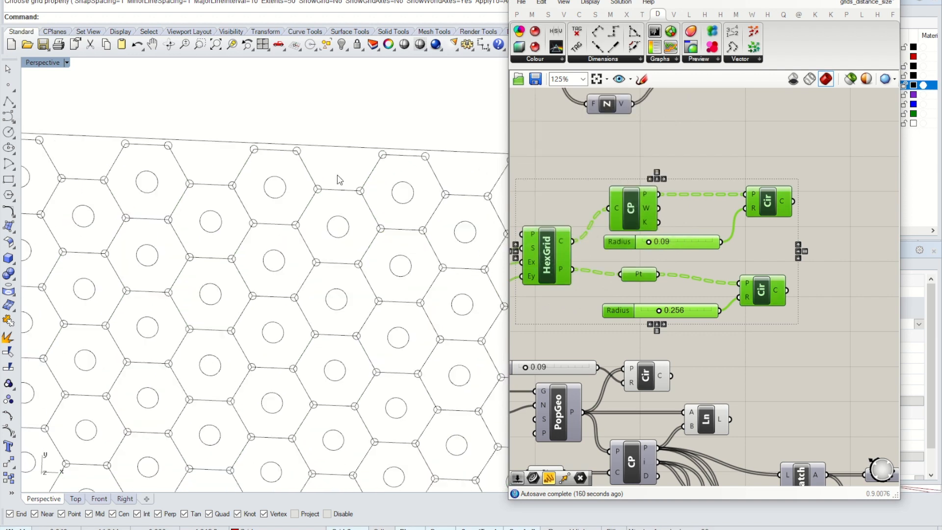
pyautogui.scroll(5, 339, 221)
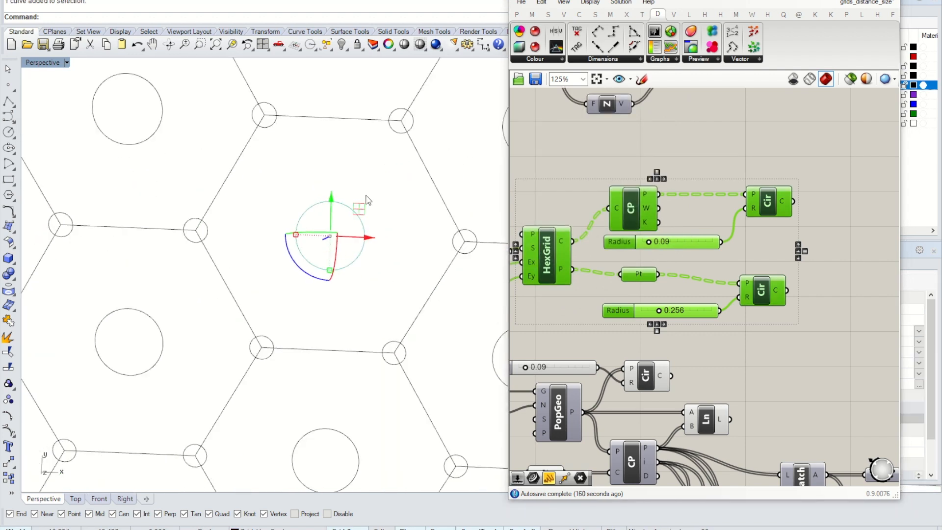
pyautogui.click(248, 154)
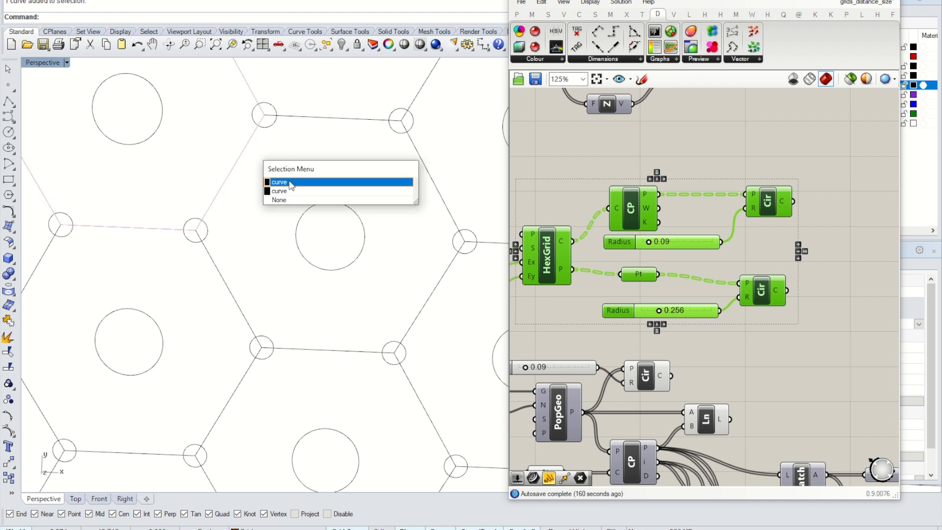
pyautogui.click(279, 191)
pyautogui.click(274, 126)
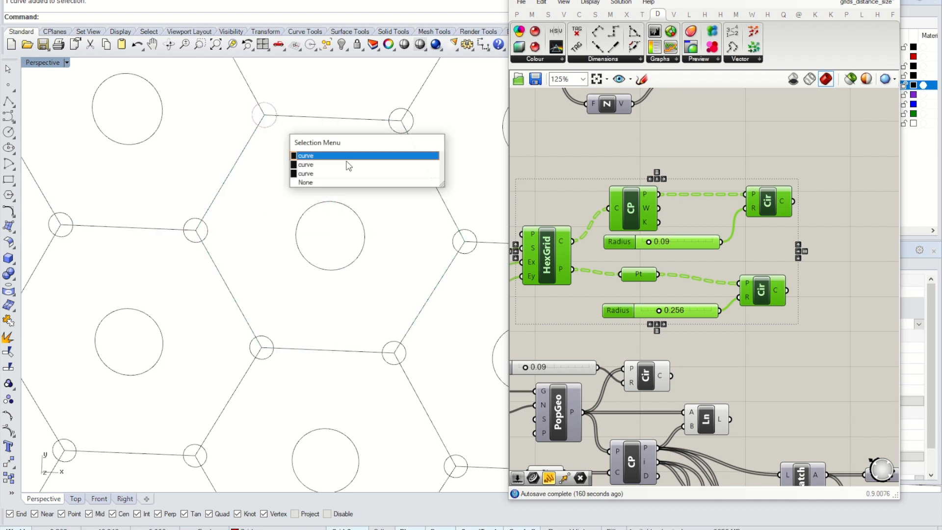
pyautogui.click(324, 156)
pyautogui.press('Escape')
pyautogui.scroll(-8, 328, 171)
pyautogui.moveTo(327, 176); pyautogui.dragTo(340, 206, button='right')
# Switch back to Rhino and set the Hex sublayer's colour to Orange.
pyautogui.click(841, 0)
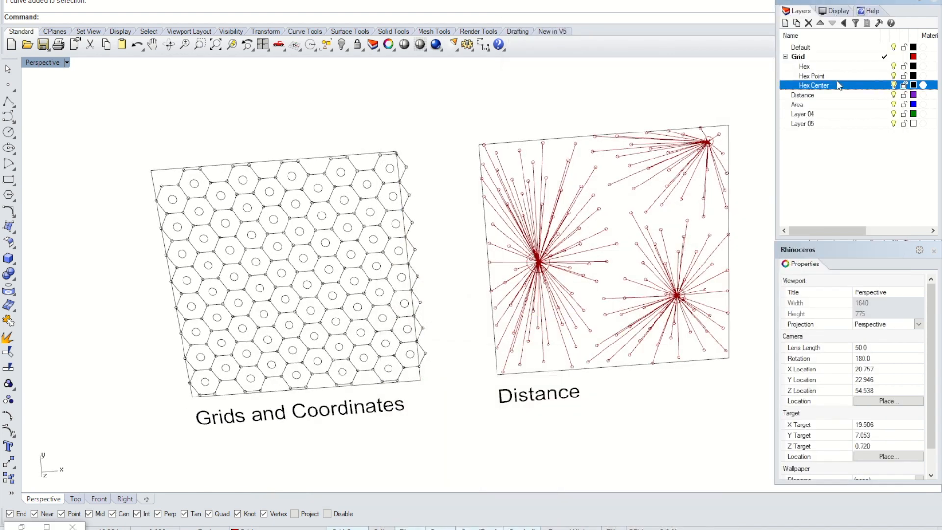
pyautogui.click(913, 66)
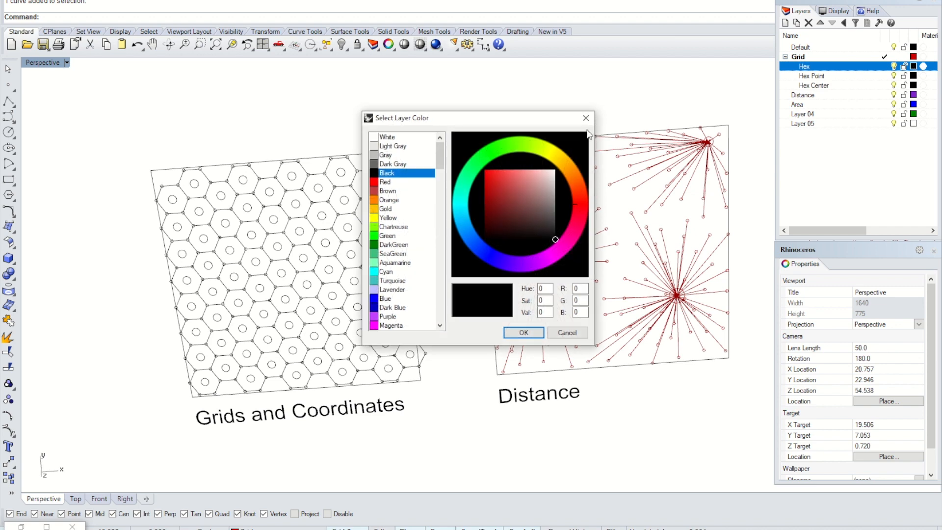
pyautogui.click(399, 200)
pyautogui.click(524, 333)
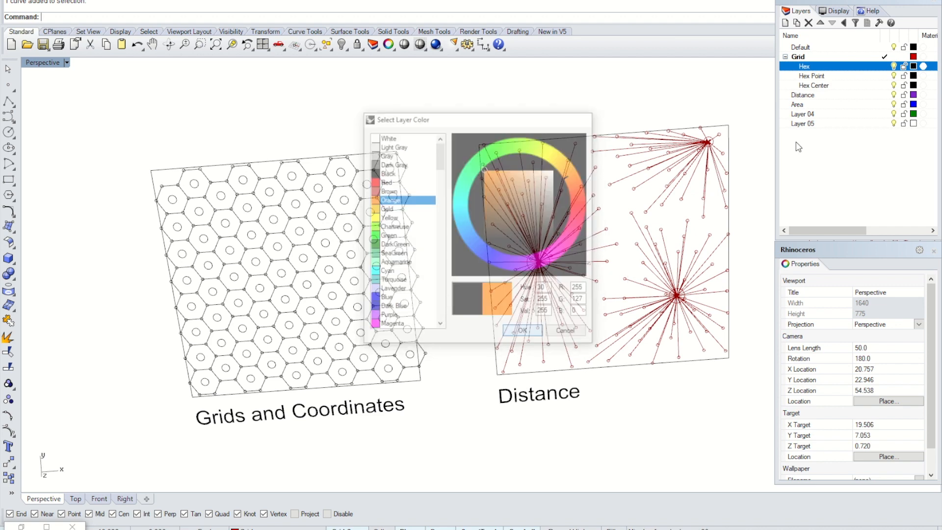
# Set the Hex Point sublayer's colour to Aquamarine.
pyautogui.click(913, 76)
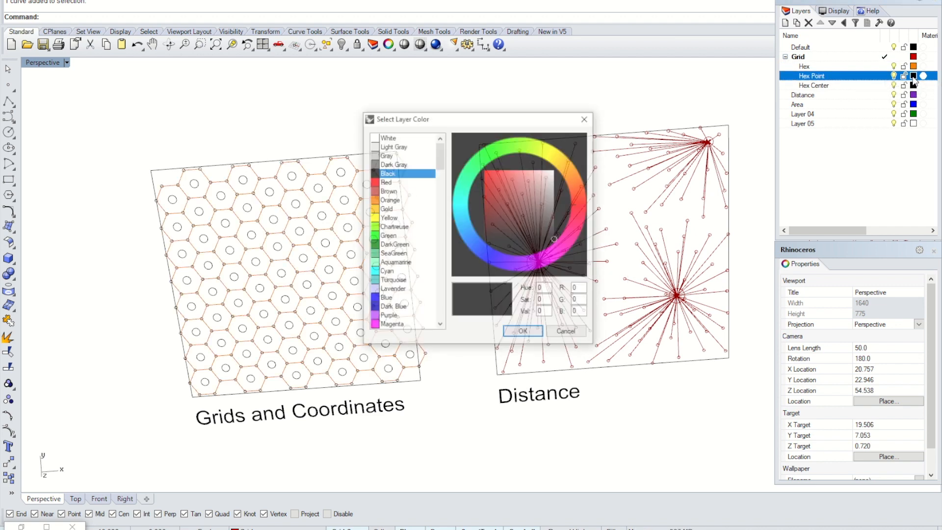
pyautogui.click(406, 264)
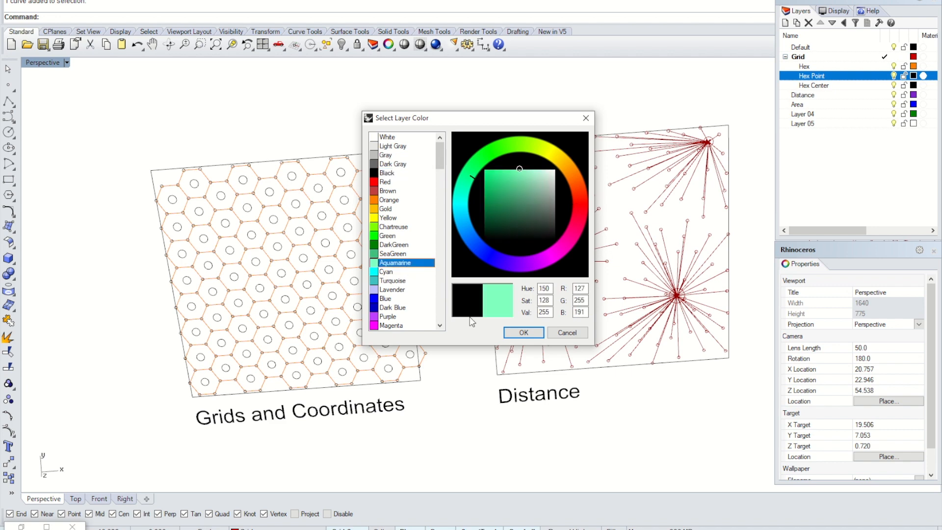
pyautogui.click(524, 333)
# Set the Hex Center sublayer's colour to Brown.
pyautogui.click(913, 85)
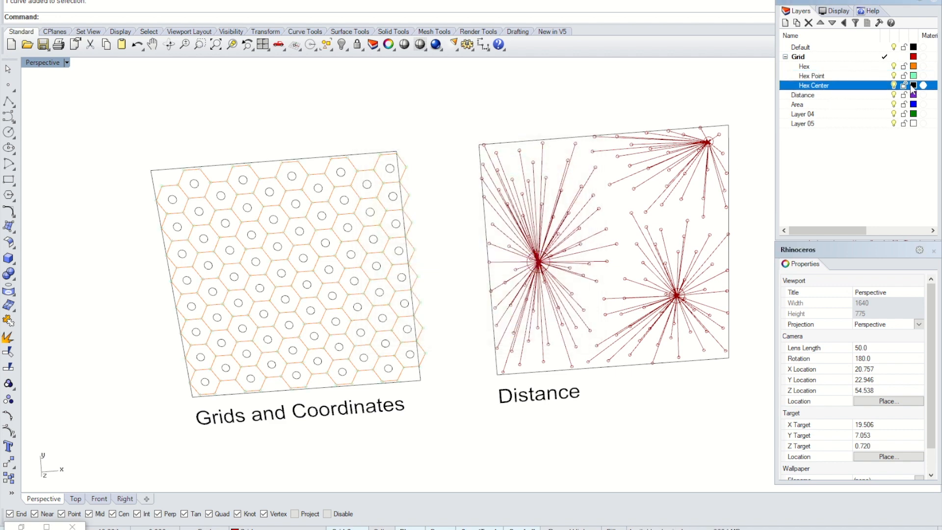
pyautogui.click(392, 191)
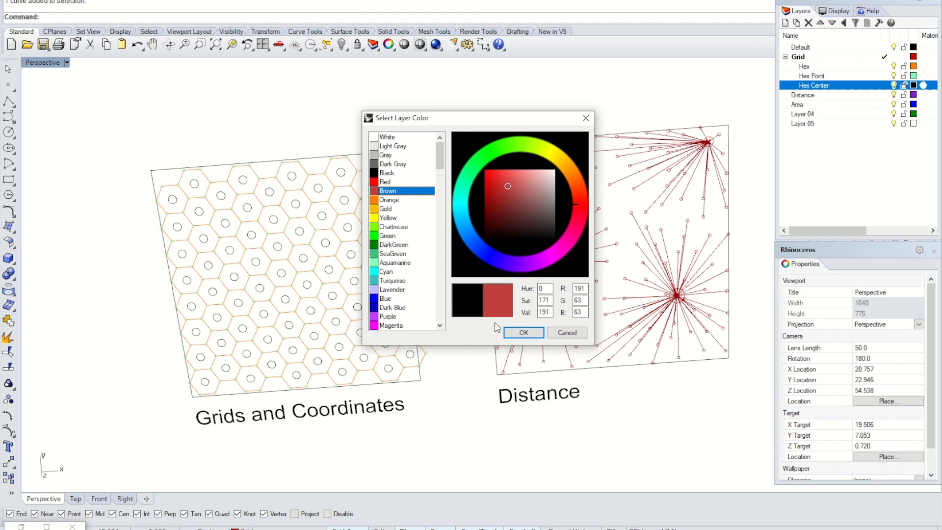
# Set the Hex Center layer's colour to Brown and check the hexagon centre circles in the grid diagram.
pyautogui.click(523, 333)
pyautogui.scroll(10, 324, 174)
pyautogui.scroll(5, 315, 239)
pyautogui.moveTo(315, 243); pyautogui.dragTo(313, 222, button='right')
pyautogui.scroll(-7, 315, 222)
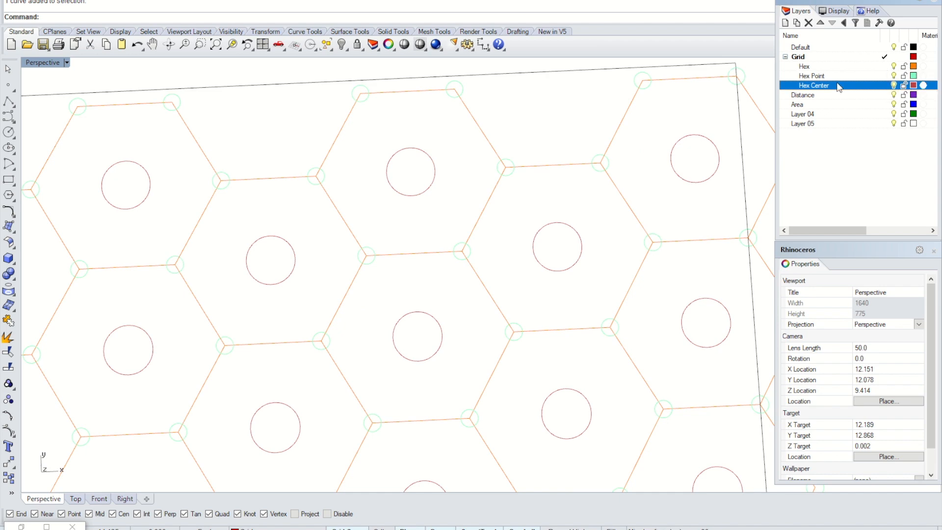
pyautogui.scroll(-4, 406, 200)
pyautogui.moveTo(412, 202); pyautogui.dragTo(407, 232, button='right')
pyautogui.scroll(-8, 385, 216)
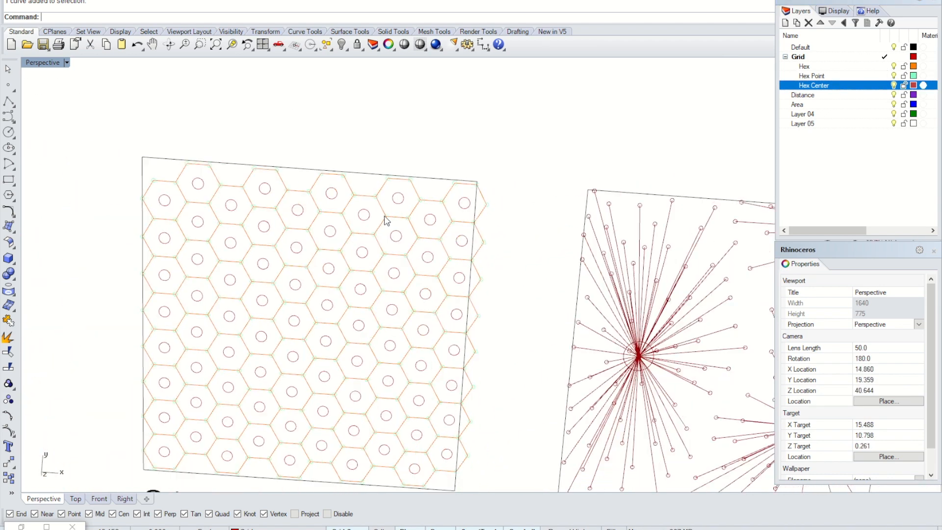
pyautogui.keyDown('shift'); pyautogui.moveTo(458, 322); pyautogui.dragTo(410, 265, button='right'); pyautogui.keyUp('shift')
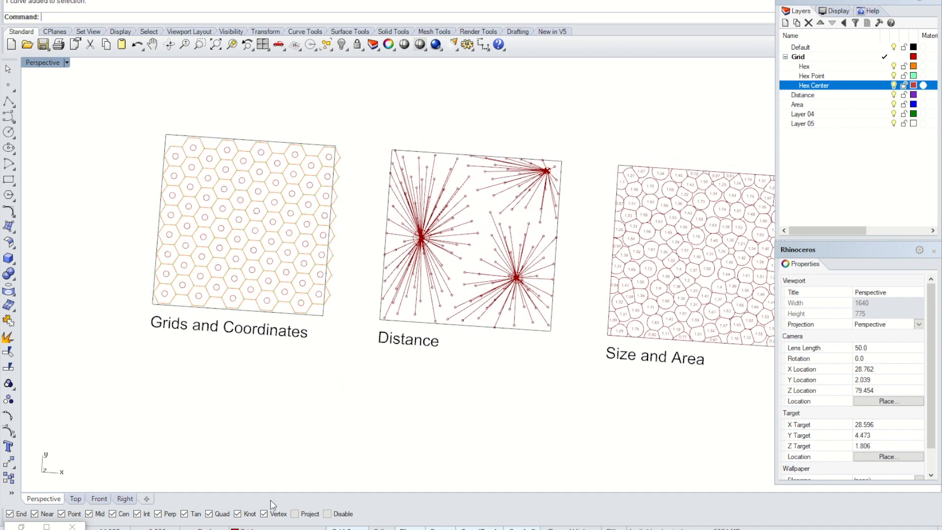
# Switch to Grasshopper and bake the Circle component fed by the PopGeo points onto the Distance layer.
pyautogui.click(47, 526)
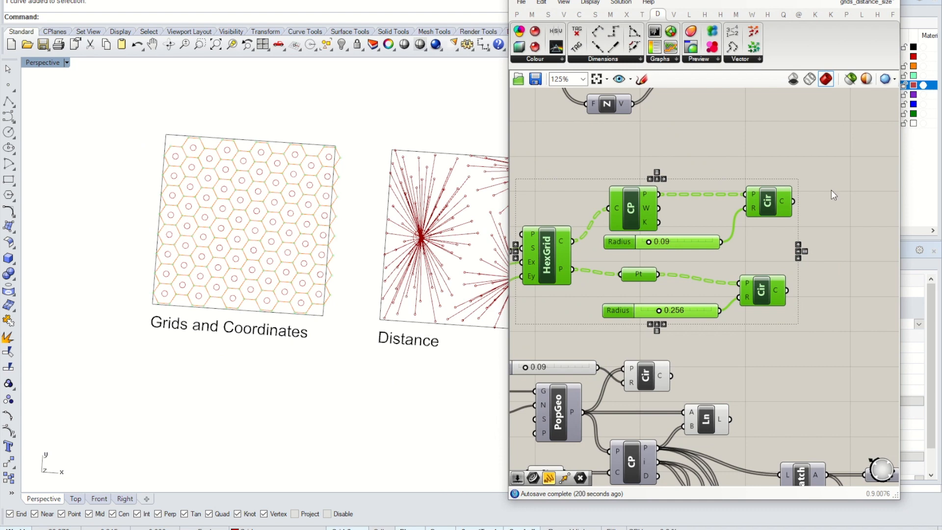
pyautogui.scroll(-3, 686, 288)
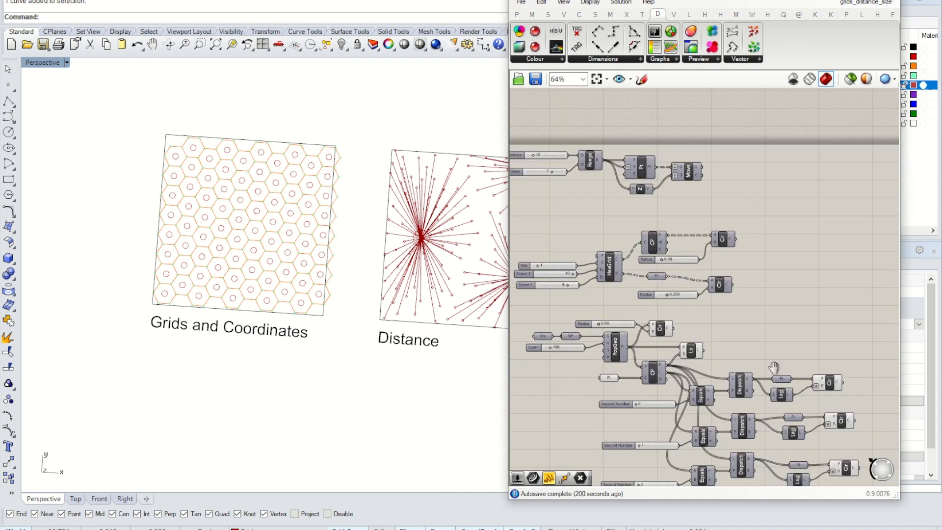
pyautogui.moveTo(686, 287); pyautogui.dragTo(642, 207, button='right')
pyautogui.scroll(5, 620, 245)
pyautogui.click(611, 254)
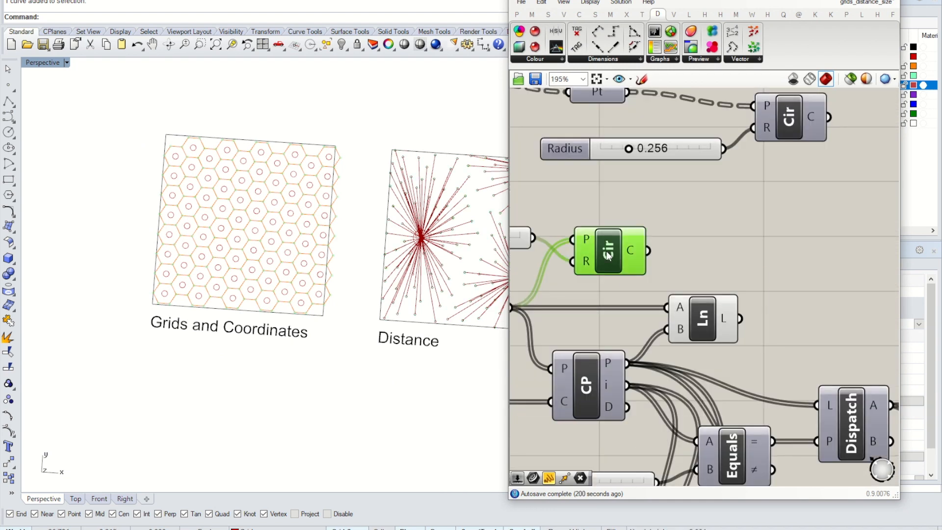
pyautogui.scroll(5, 419, 233)
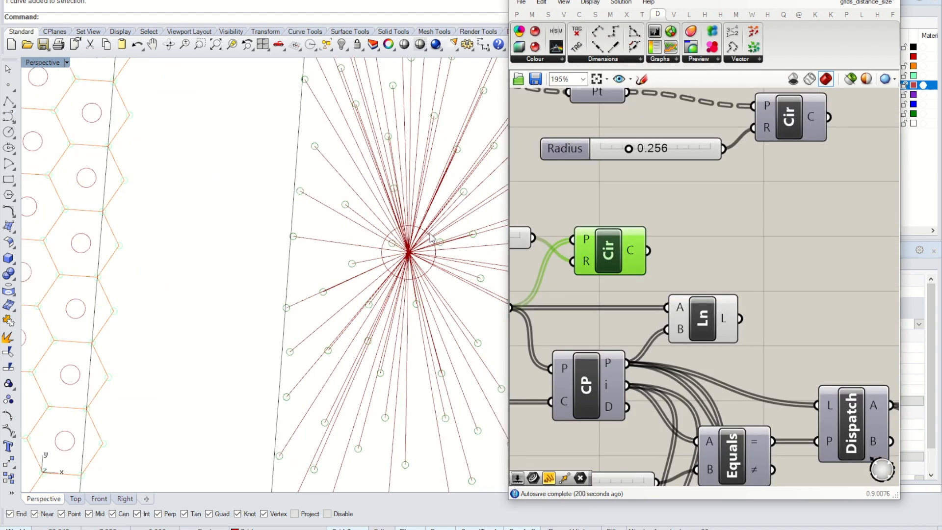
pyautogui.rightClick(607, 254)
pyautogui.click(667, 306)
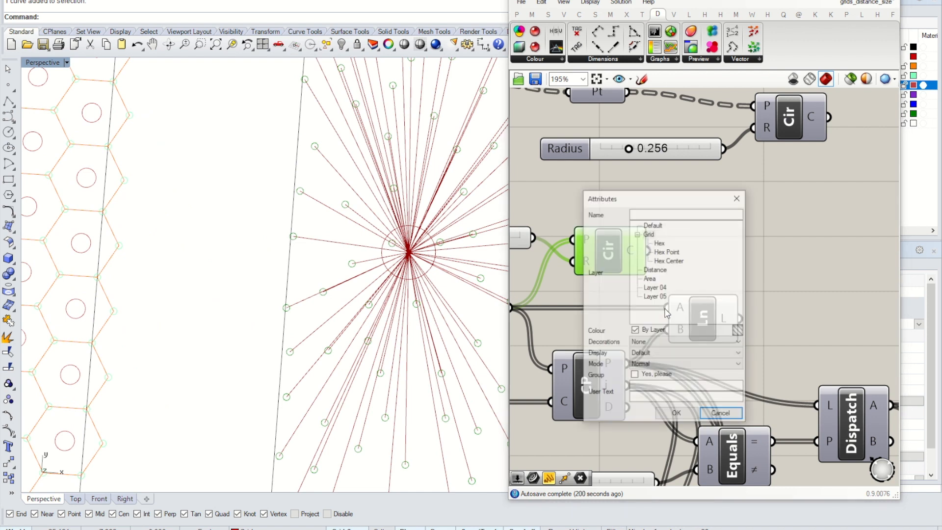
pyautogui.click(655, 270)
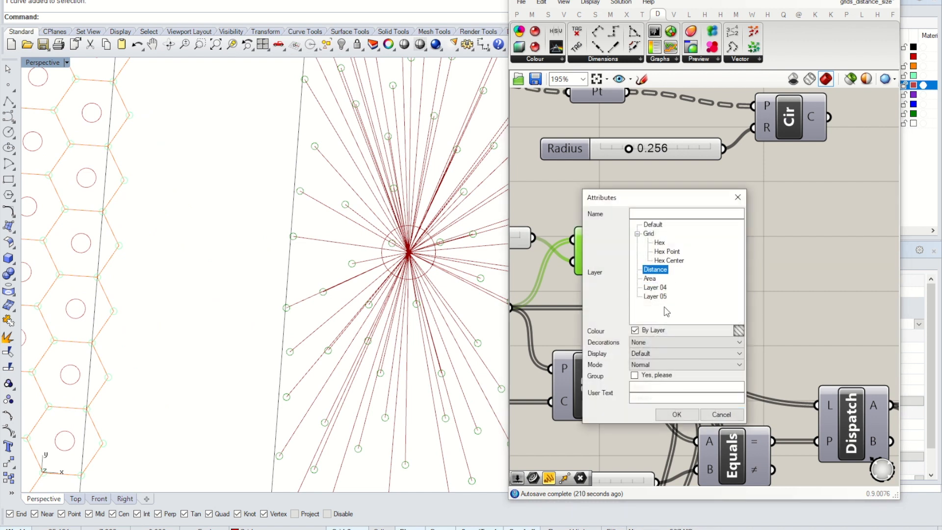
pyautogui.click(676, 414)
pyautogui.click(728, 260)
# Bake the Line component that connects the points to their closest points onto the Distance layer.
pyautogui.click(702, 323)
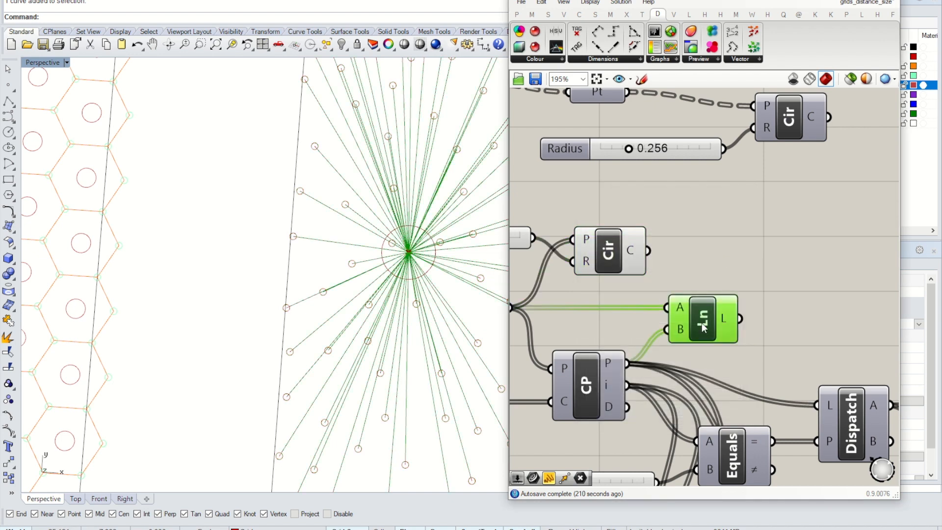
pyautogui.rightClick(702, 323)
pyautogui.click(744, 376)
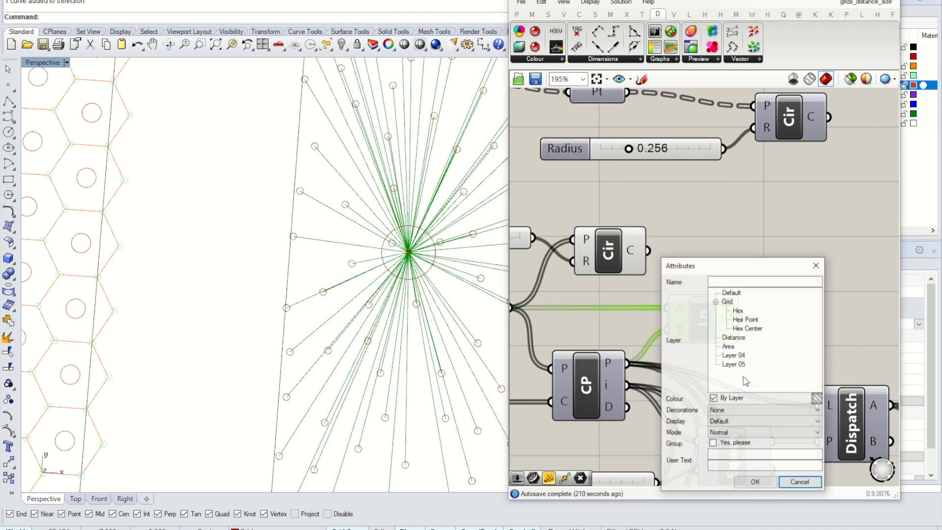
pyautogui.click(734, 338)
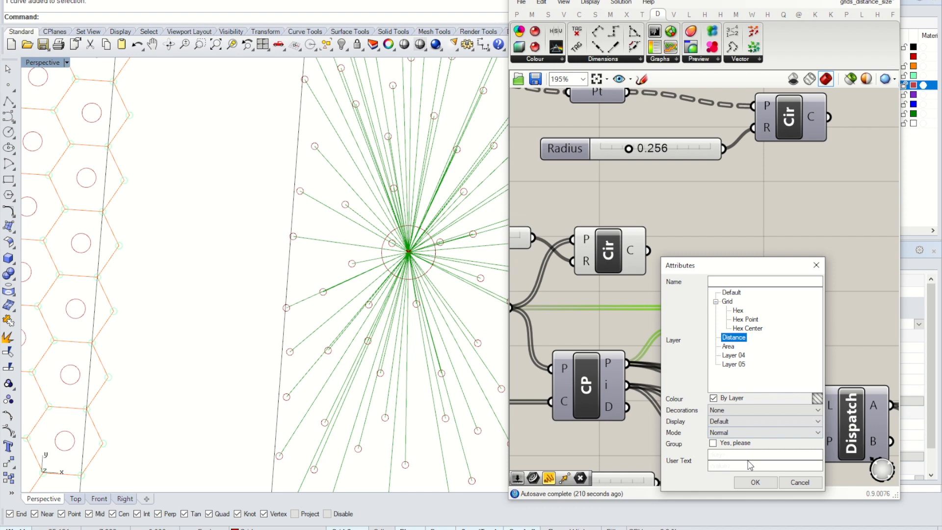
pyautogui.click(756, 483)
# Bake the Circle component of the first Dispatch branch onto the Distance layer.
pyautogui.scroll(-5, 633, 246)
pyautogui.scroll(5, 788, 274)
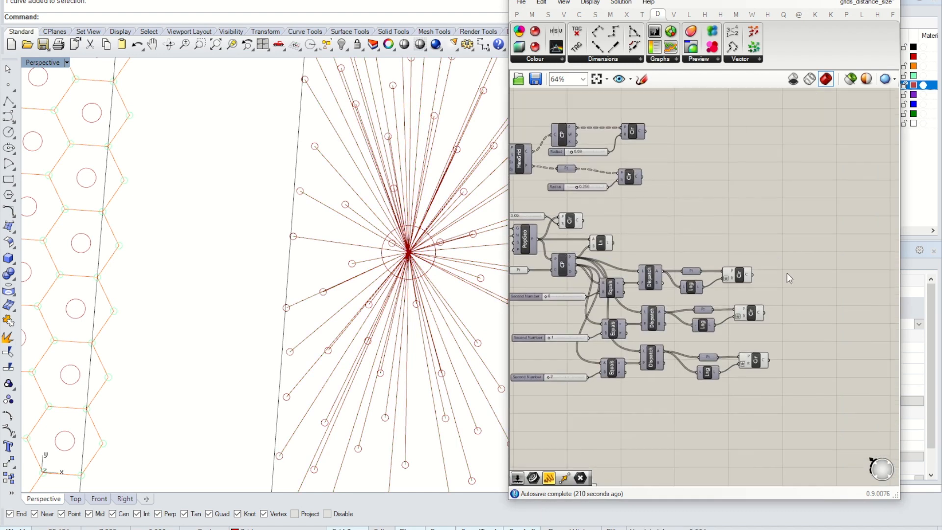
pyautogui.click(705, 248)
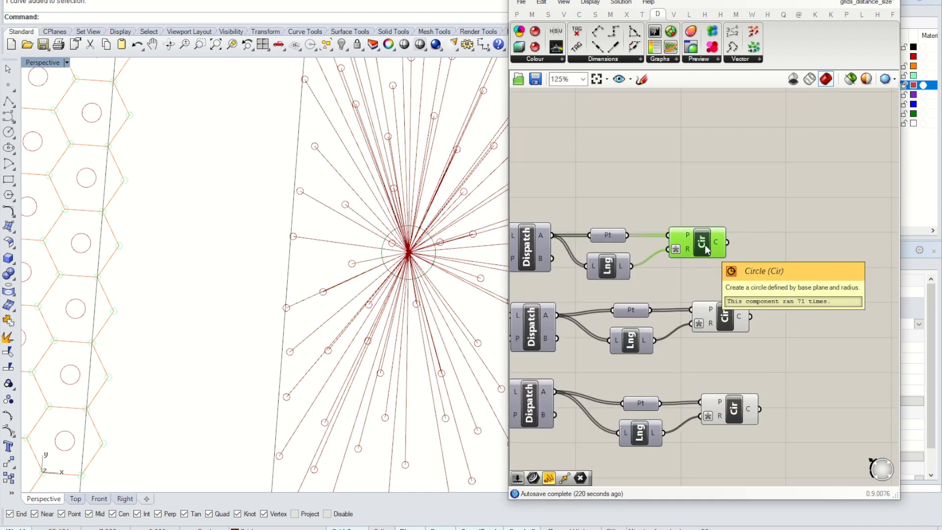
pyautogui.rightClick(705, 249)
pyautogui.click(774, 296)
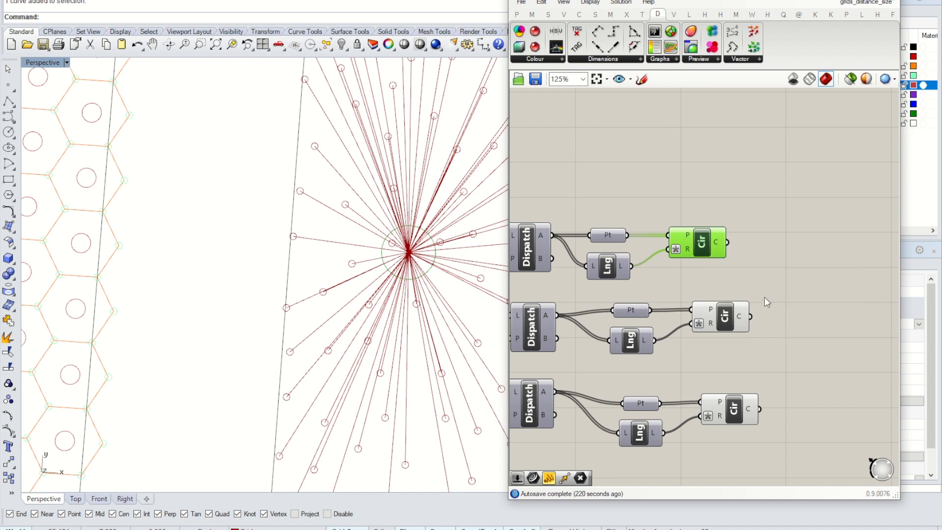
pyautogui.click(764, 255)
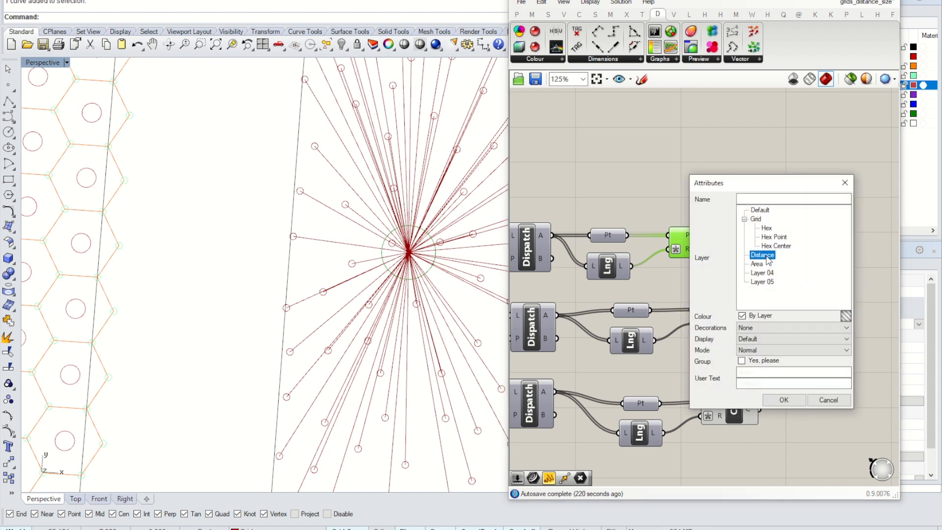
pyautogui.click(783, 399)
# Bake the Circle component of the second Dispatch branch onto the Distance layer.
pyautogui.click(740, 332)
pyautogui.rightClick(741, 332)
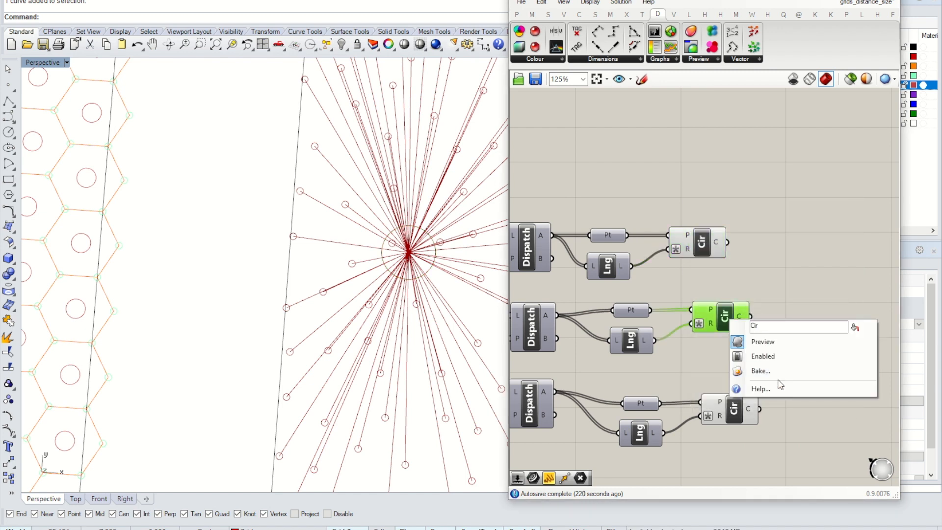
pyautogui.click(772, 375)
pyautogui.click(759, 339)
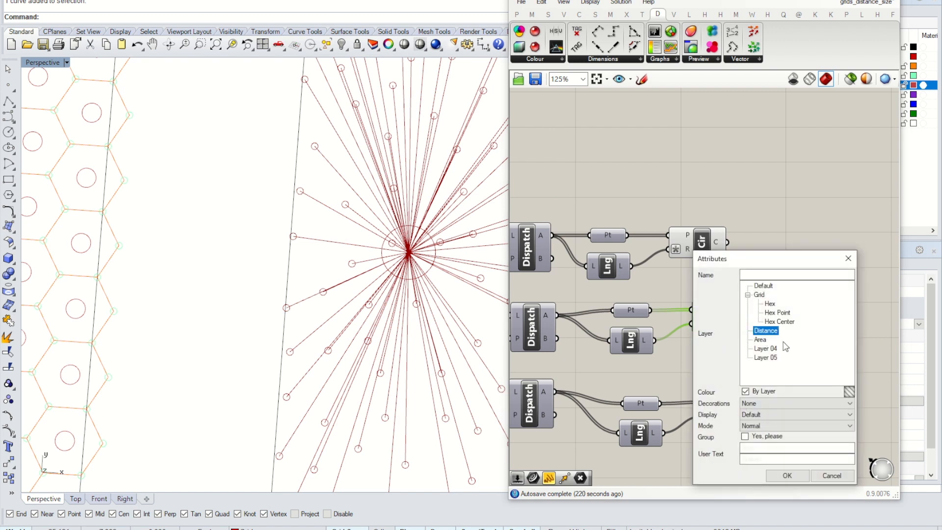
pyautogui.click(786, 474)
# Bake the Circle component of the third Dispatch branch onto the Distance layer.
pyautogui.click(733, 407)
pyautogui.rightClick(736, 413)
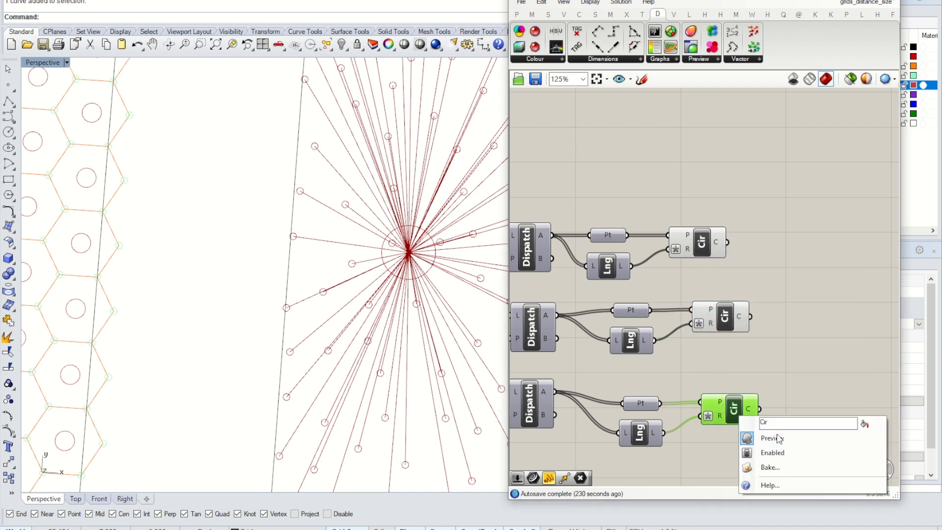
pyautogui.click(758, 467)
pyautogui.click(777, 379)
pyautogui.click(799, 524)
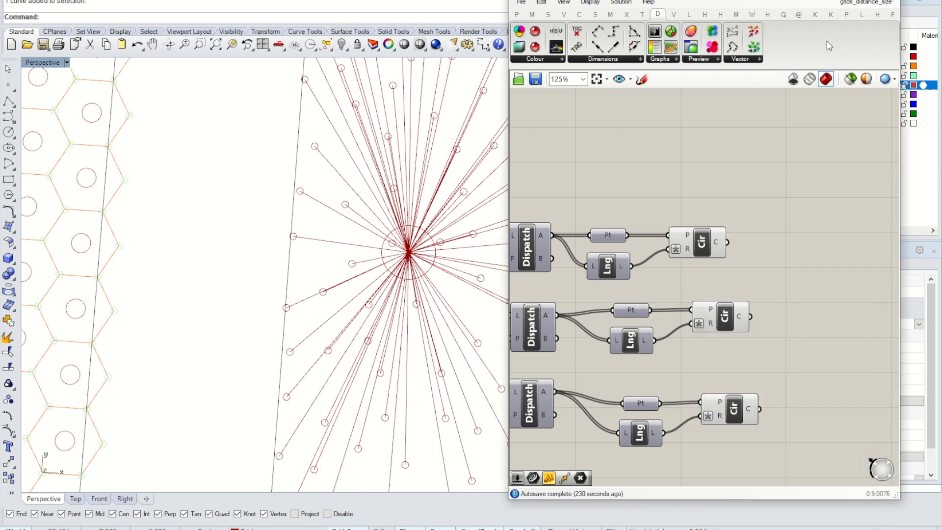
# Select the whole group of distance components and turn off their preview.
pyautogui.scroll(-4, 332, 151)
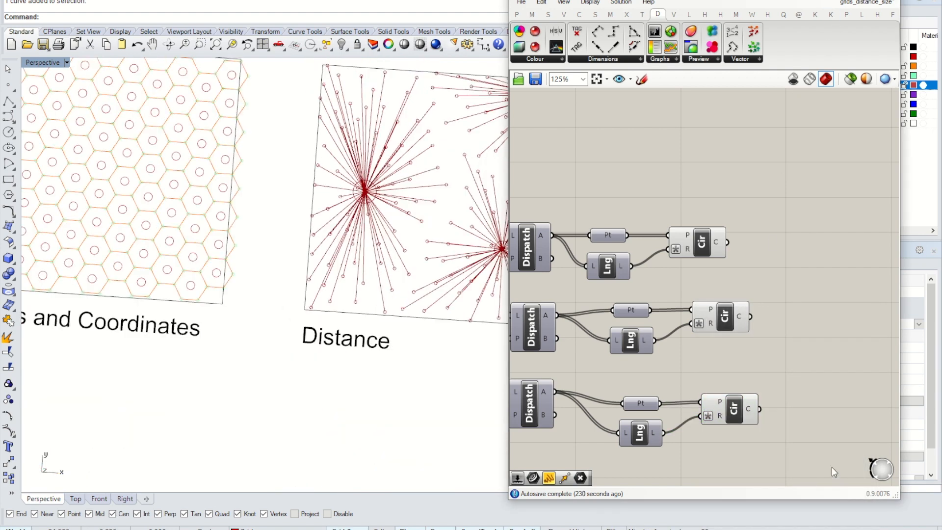
pyautogui.scroll(-5, 830, 471)
pyautogui.moveTo(813, 436); pyautogui.dragTo(573, 312)
pyautogui.middleClick(572, 311)
pyautogui.click(739, 285)
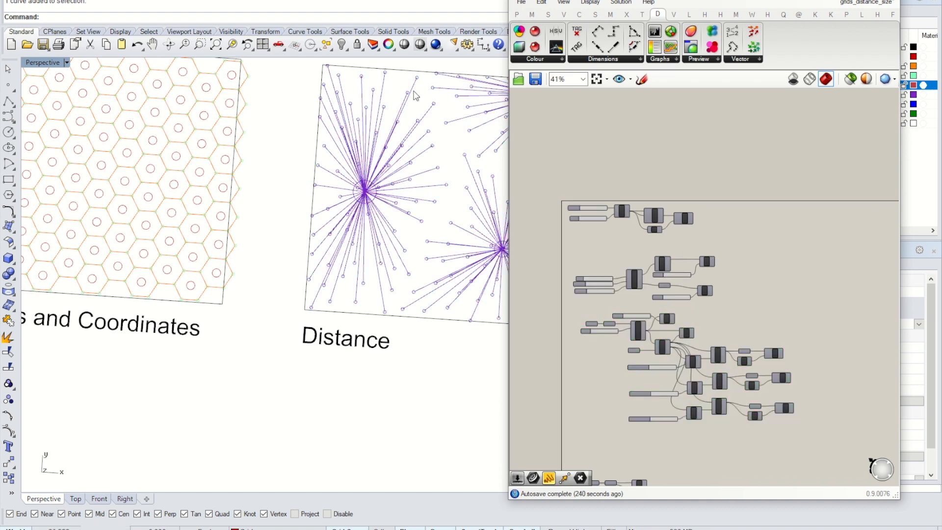
# Reposition the Grasshopper window so that the Distance and Size and Area diagrams can be seen beside it.
pyautogui.scroll(5, 415, 309)
pyautogui.moveTo(807, 0); pyautogui.dragTo(797, 249)
pyautogui.scroll(-5, 446, 149)
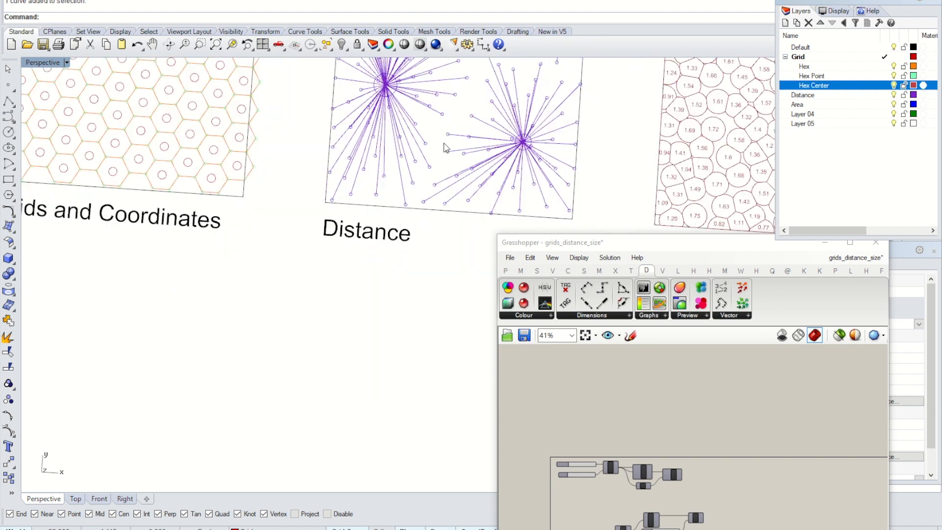
pyautogui.keyDown('shift'); pyautogui.moveTo(483, 178); pyautogui.dragTo(233, 256, button='right'); pyautogui.keyUp('shift')
pyautogui.moveTo(628, 242); pyautogui.dragTo(661, 46)
# Bake the Voronoi component's cells onto the Area layer.
pyautogui.scroll(-3, 850, 367)
pyautogui.moveTo(832, 373); pyautogui.dragTo(743, 231, button='right')
pyautogui.scroll(6, 697, 301)
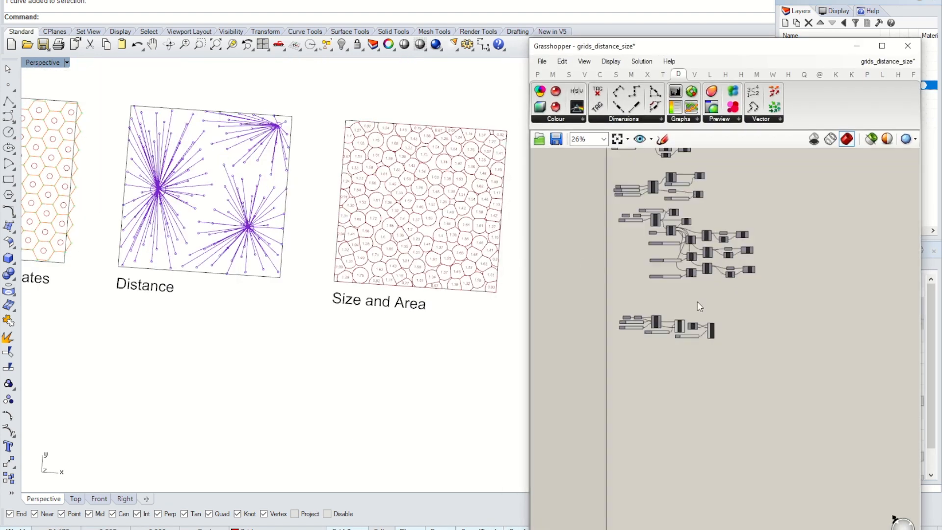
pyautogui.scroll(3, 652, 360)
pyautogui.click(640, 369)
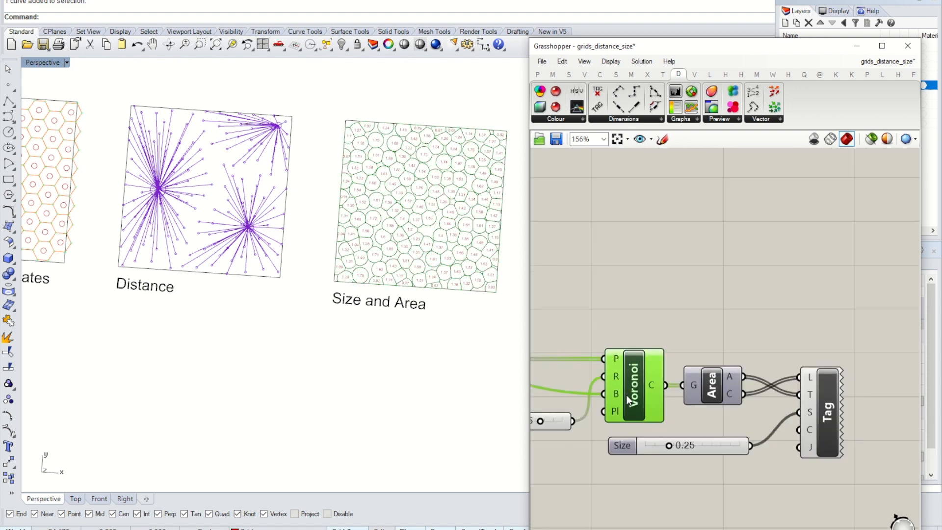
pyautogui.scroll(3, 634, 373)
pyautogui.rightClick(633, 372)
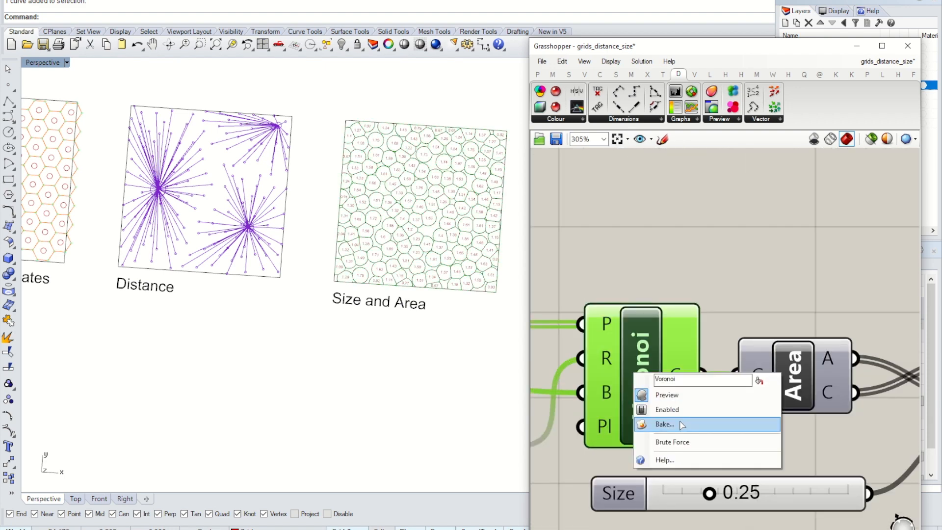
pyautogui.click(683, 424)
pyautogui.click(665, 387)
pyautogui.click(692, 524)
pyautogui.click(666, 258)
# Move the Size slider that feeds the Tag component up, closer beneath the Area component.
pyautogui.scroll(-3, 754, 276)
pyautogui.moveTo(878, 341); pyautogui.dragTo(772, 298, button='right')
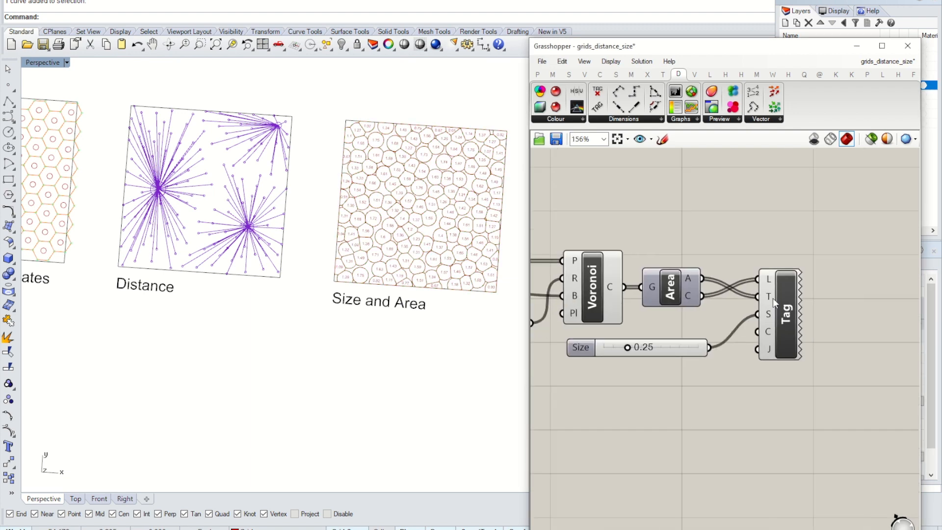
pyautogui.scroll(3, 773, 298)
pyautogui.click(792, 300)
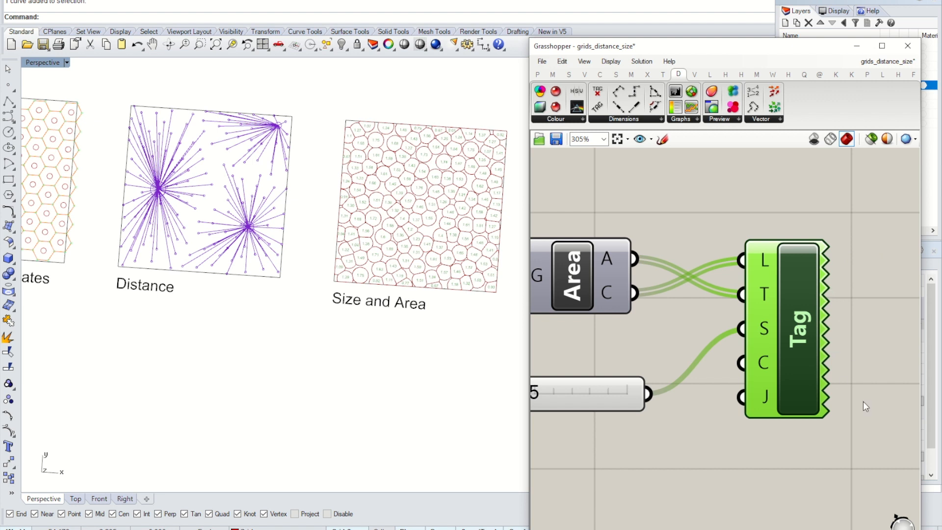
pyautogui.moveTo(611, 404); pyautogui.dragTo(604, 364)
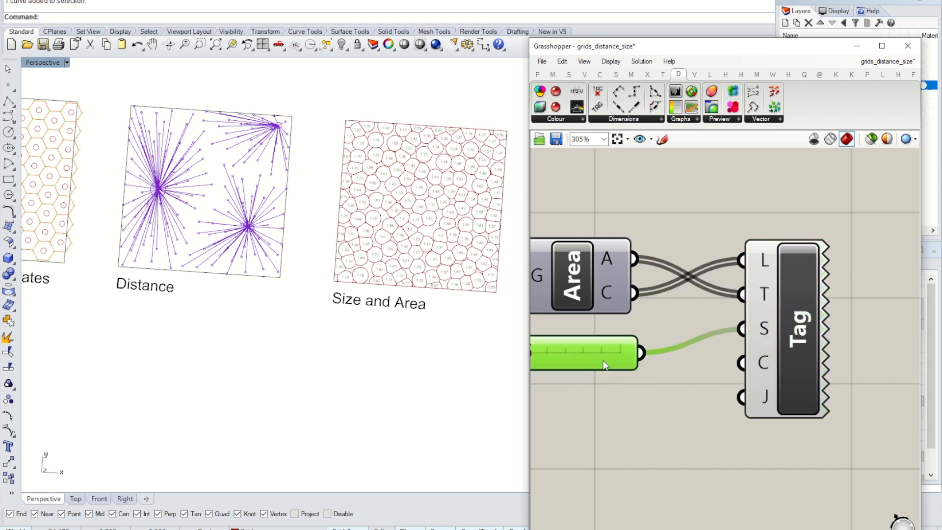
# Nudge the Tag component slightly upward and bake its area labels onto the Area layer.
pyautogui.click(792, 324)
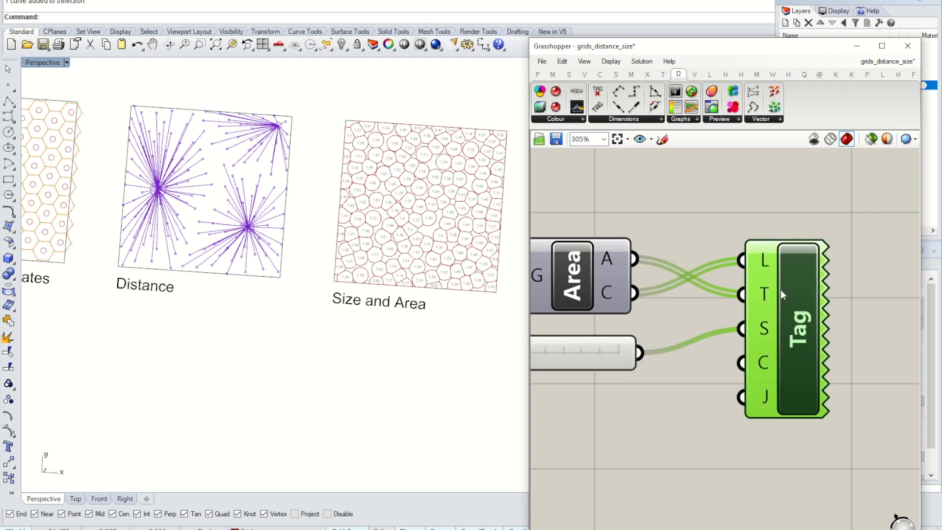
pyautogui.moveTo(784, 281); pyautogui.dragTo(787, 275)
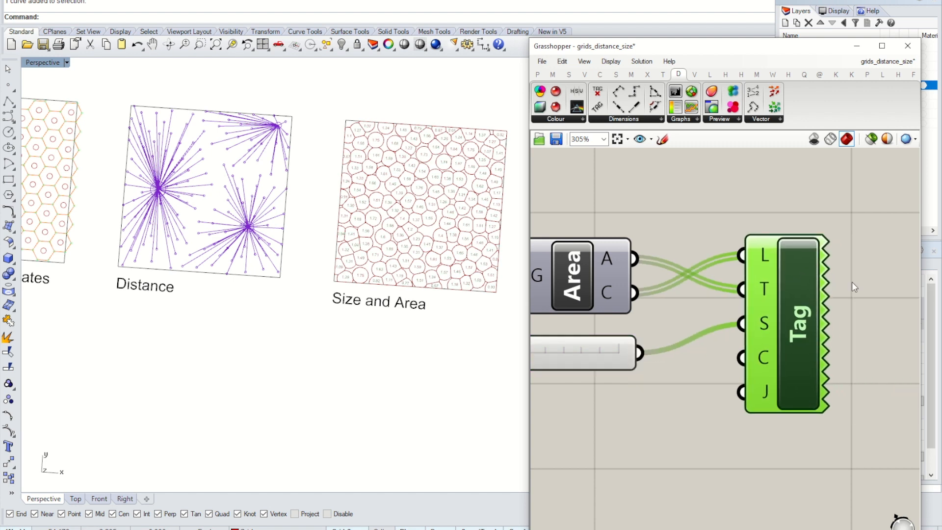
pyautogui.rightClick(791, 296)
pyautogui.click(822, 349)
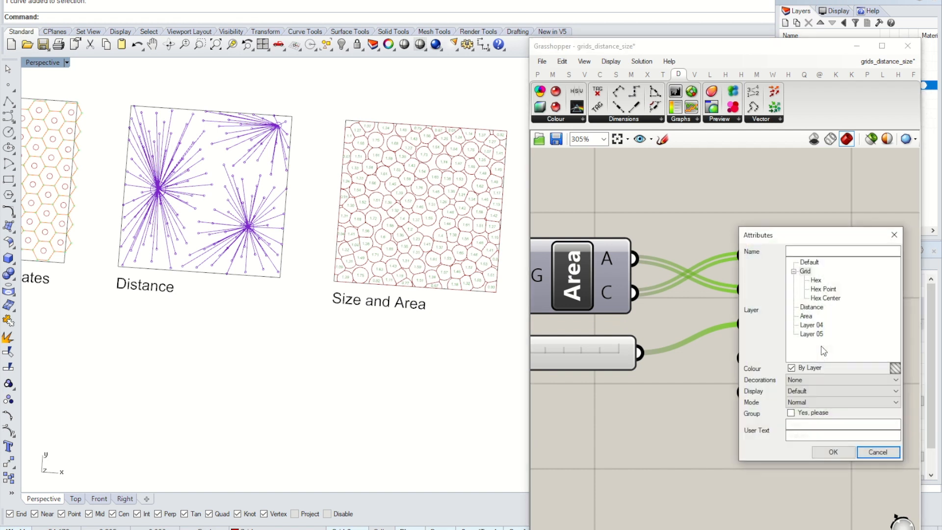
pyautogui.click(806, 316)
pyautogui.click(833, 451)
# Turn off the Tag component's preview and select the baked 1.21 area label in the Voronoi diagram.
pyautogui.rightClick(787, 299)
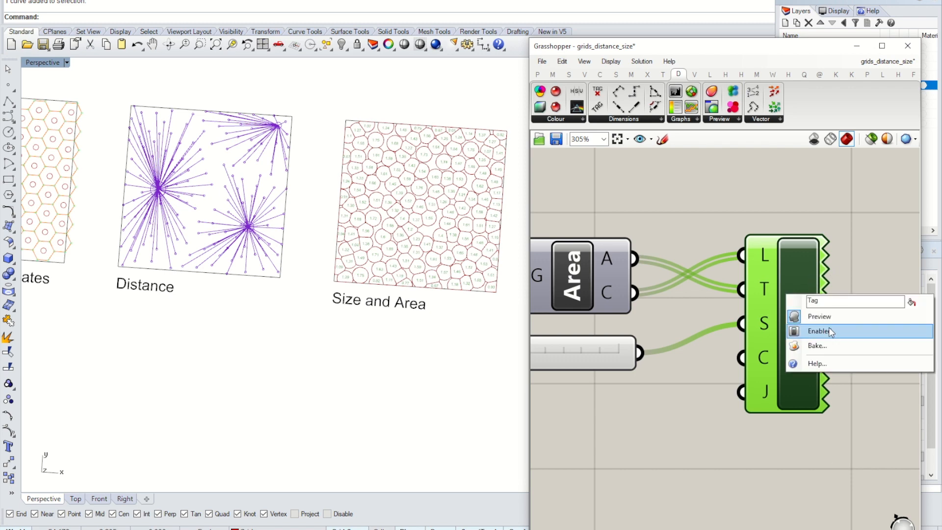
pyautogui.scroll(8, 407, 207)
pyautogui.click(368, 216)
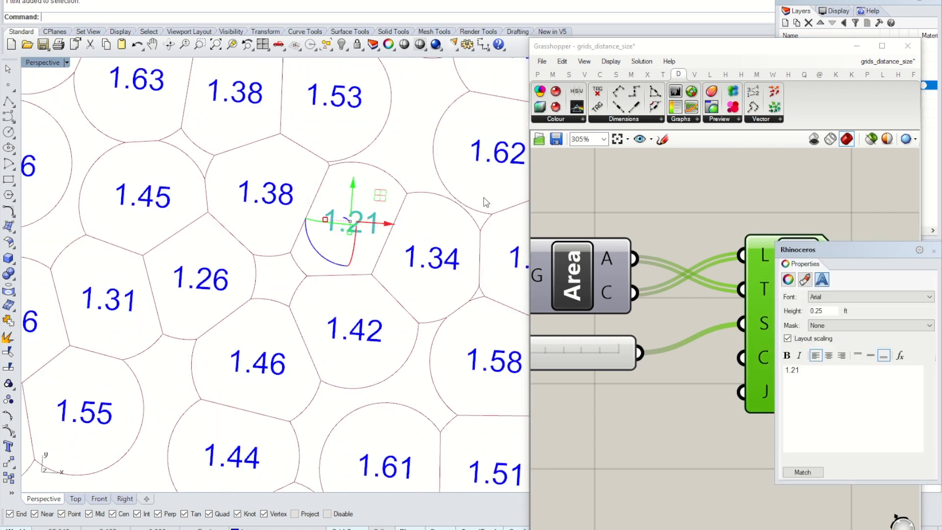
pyautogui.click(426, 146)
pyautogui.click(358, 228)
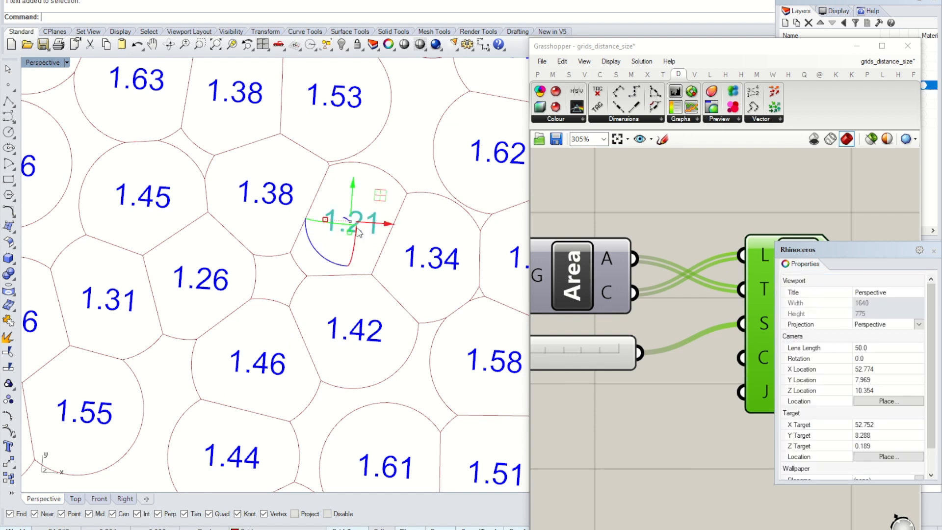
# Deselect the area label, turn off the Voronoi component's preview and minimise the Grasshopper window.
pyautogui.scroll(-5, 406, 132)
pyautogui.click(407, 132)
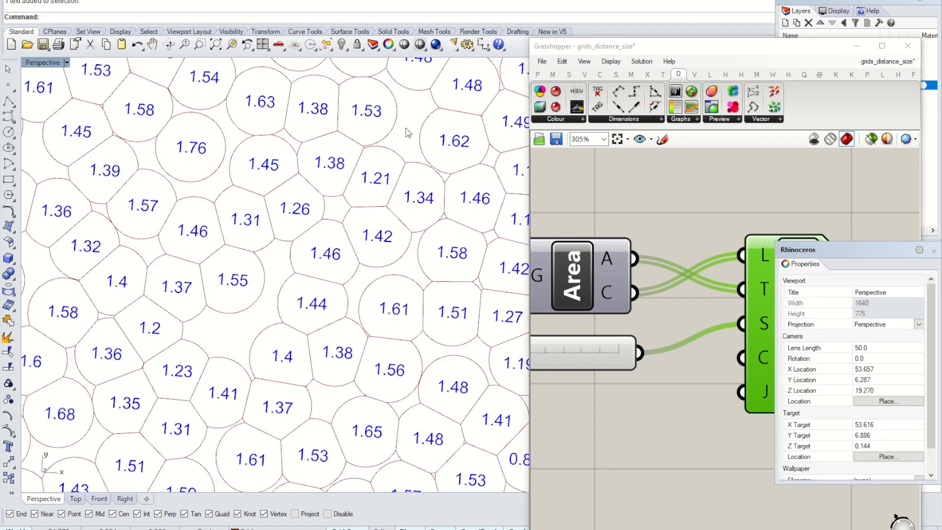
pyautogui.scroll(-2, 408, 132)
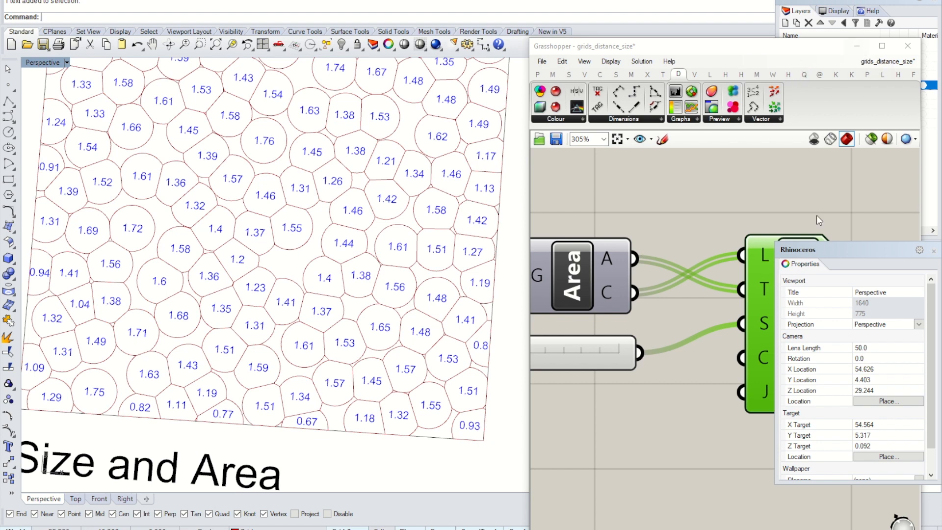
pyautogui.scroll(-5, 687, 236)
pyautogui.moveTo(682, 230); pyautogui.dragTo(763, 262, button='right')
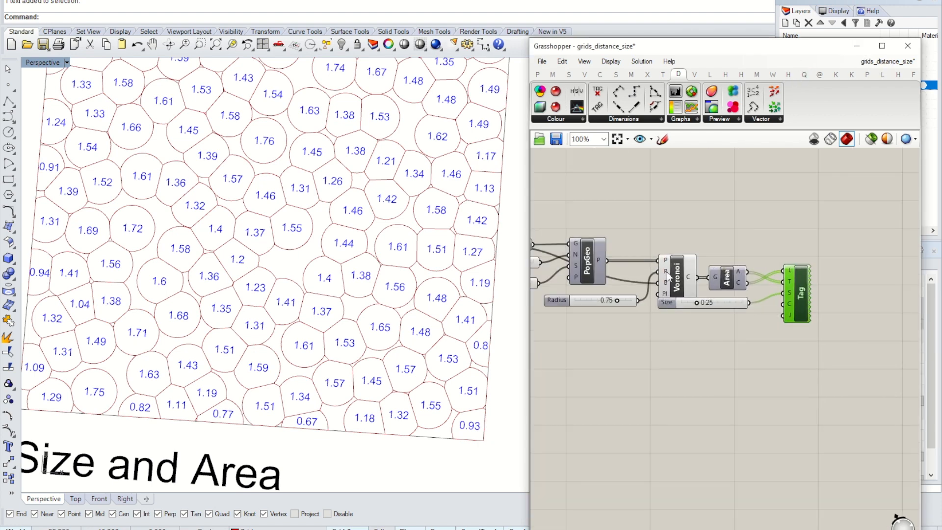
pyautogui.click(678, 275)
pyautogui.rightClick(676, 273)
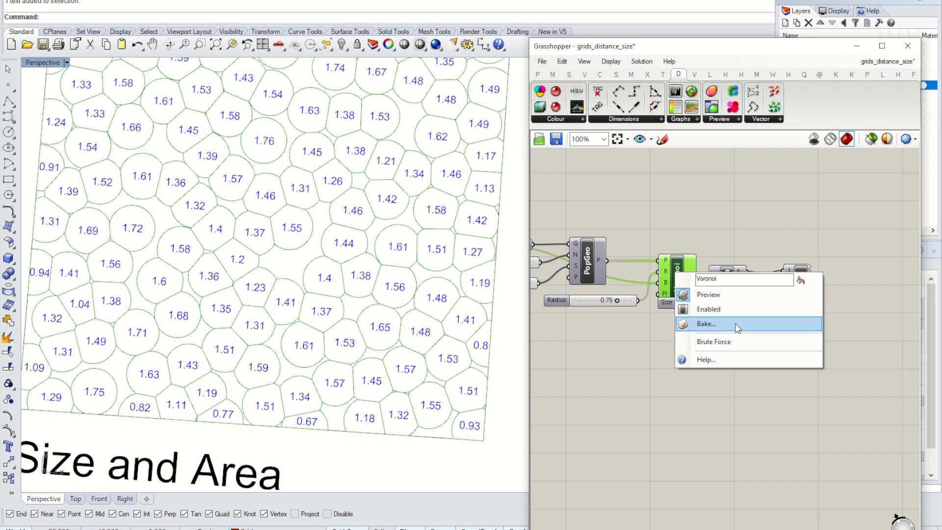
pyautogui.click(731, 295)
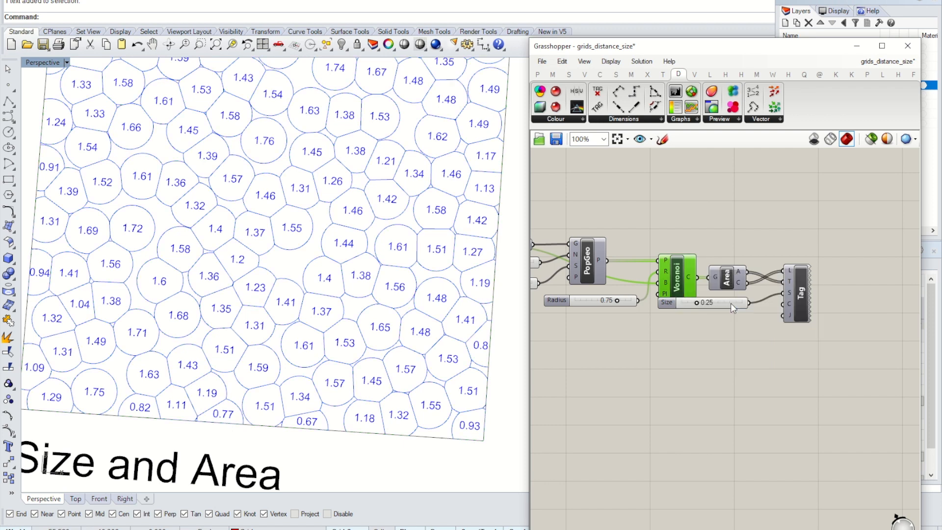
pyautogui.click(857, 45)
# Explode the baked 1.58 area label into outline curves and clear the selection.
pyautogui.scroll(5, 436, 234)
pyautogui.click(444, 190)
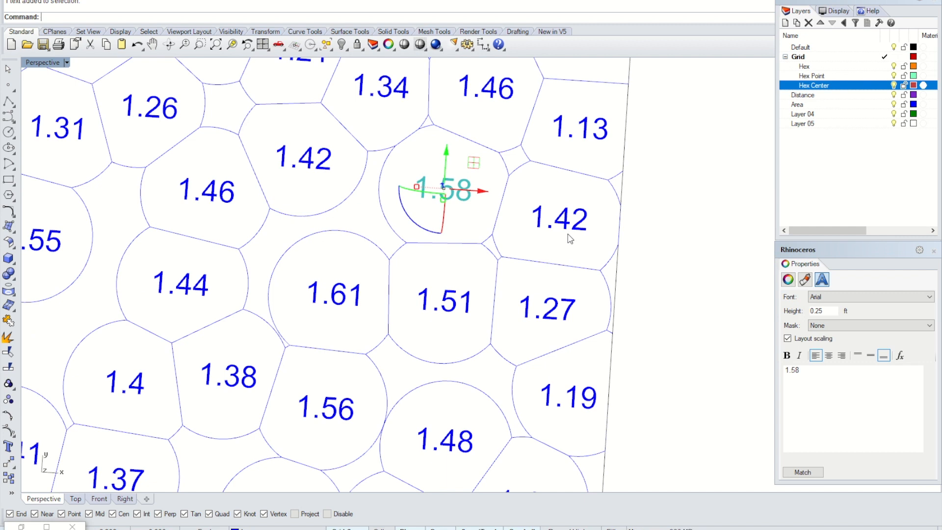
pyautogui.write('explode')
pyautogui.press('Return')
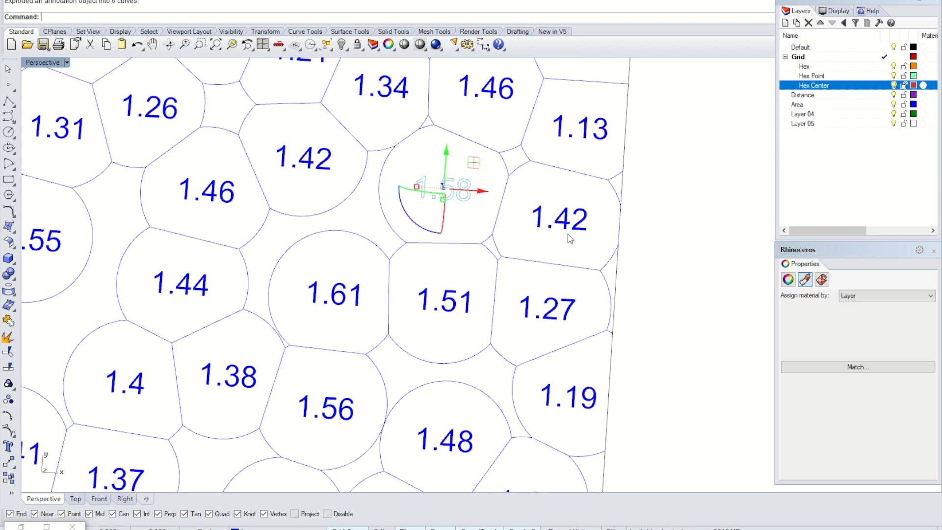
pyautogui.click(629, 239)
# Examine the exploded 1.58 label up close, selecting the outline curve of the digit 5 to inspect it.
pyautogui.scroll(15, 440, 178)
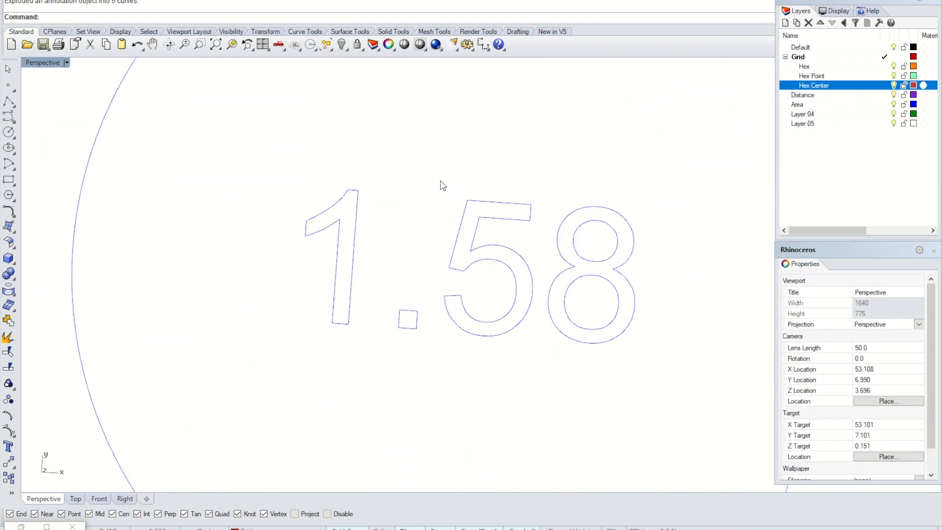
pyautogui.click(510, 267)
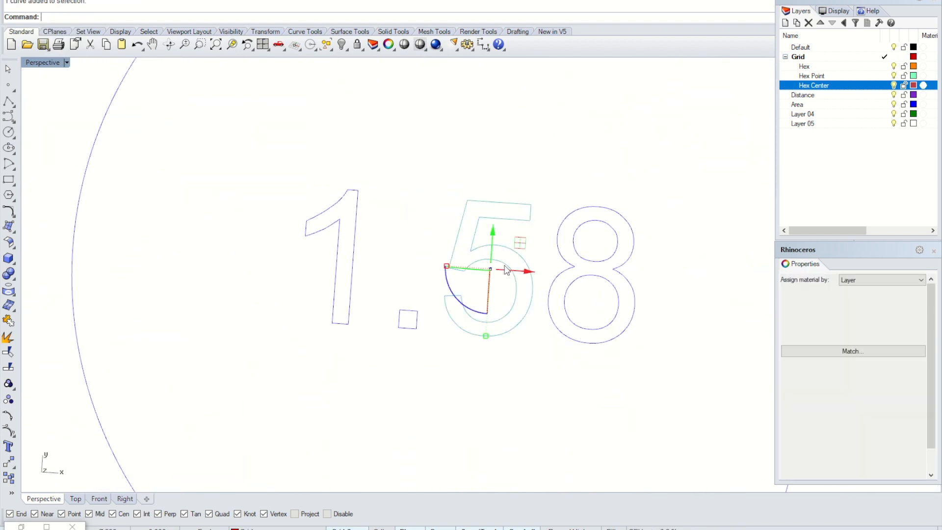
pyautogui.scroll(-2, 411, 232)
pyautogui.scroll(-3, 412, 232)
pyautogui.click(414, 166)
pyautogui.scroll(-4, 407, 164)
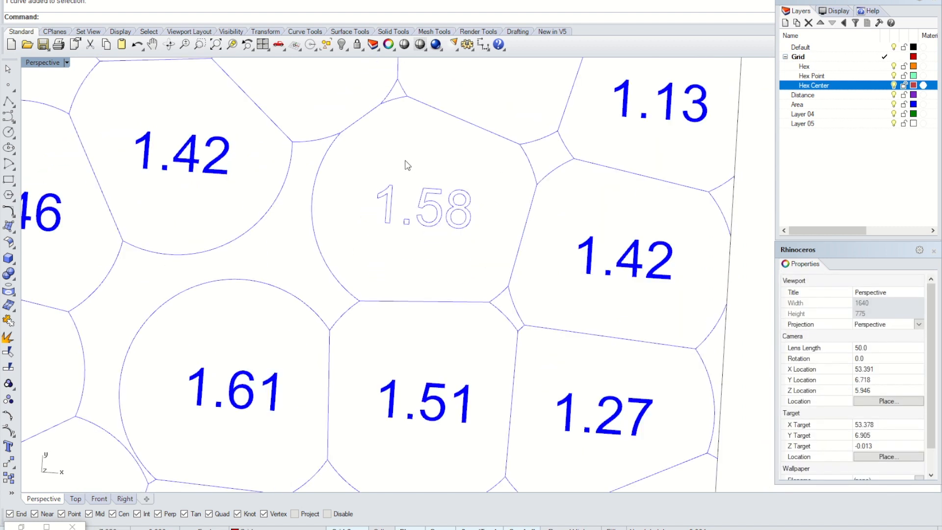
pyautogui.scroll(5, 428, 200)
pyautogui.scroll(-3, 429, 199)
pyautogui.click(445, 217)
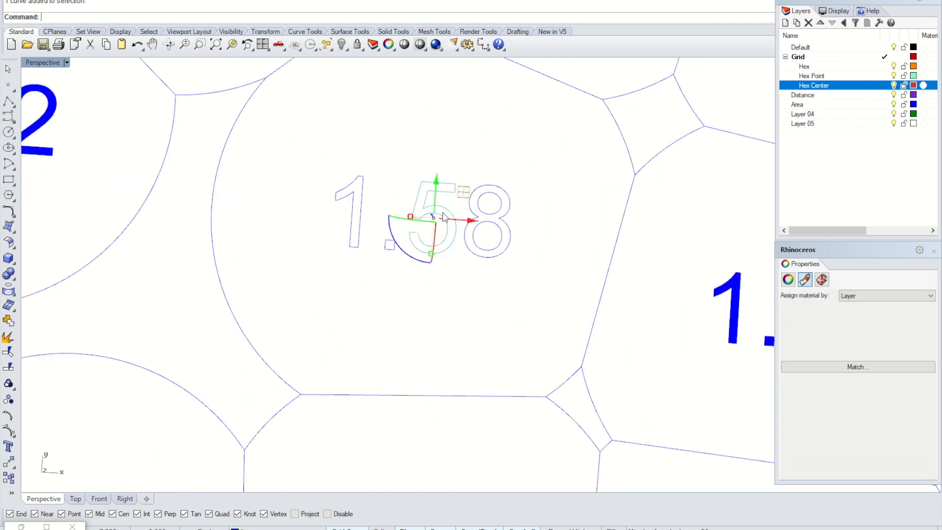
pyautogui.scroll(4, 461, 226)
pyautogui.scroll(1, 461, 226)
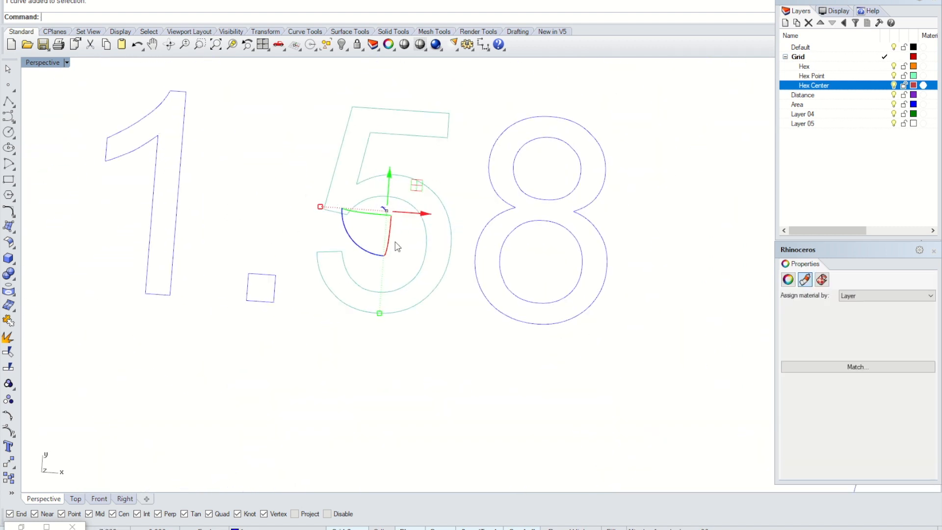
pyautogui.click(447, 344)
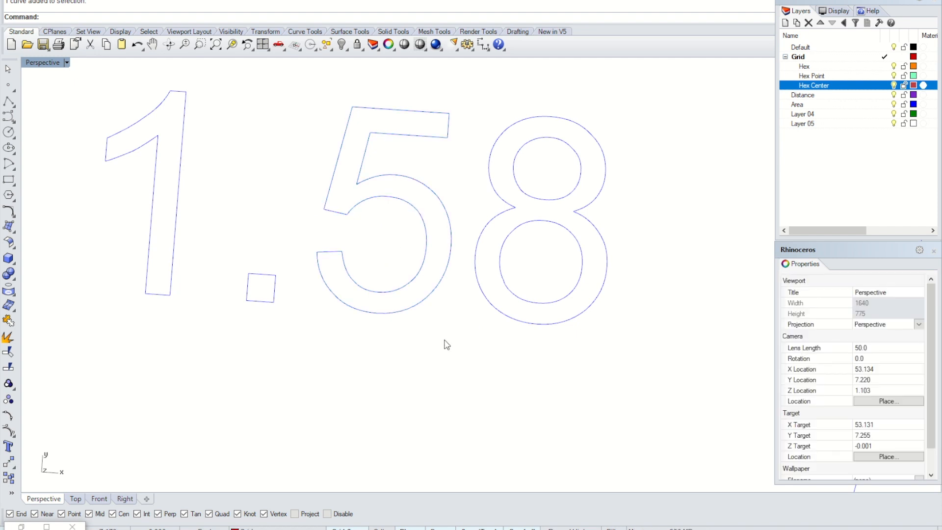
# Try editing the 1.58 label's text by deleting its decimals, restore it to 1.58 and deselect it.
pyautogui.click(388, 309)
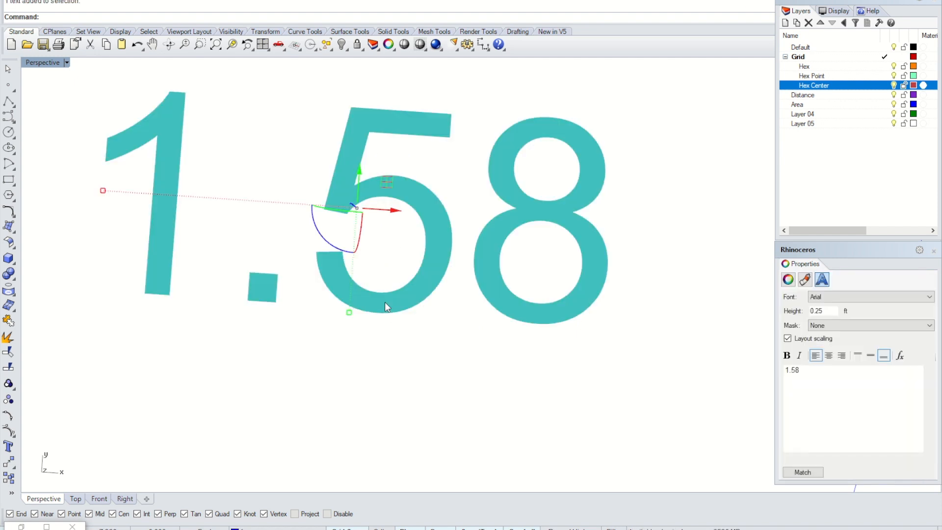
pyautogui.click(825, 376)
pyautogui.press('BackSpace')
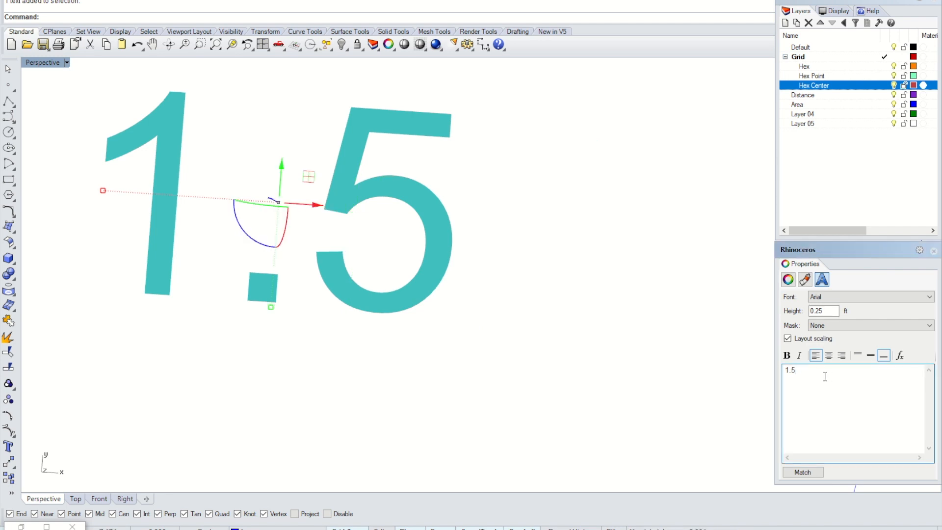
pyautogui.press('BackSpace')
pyautogui.write('6')
pyautogui.press('BackSpace')
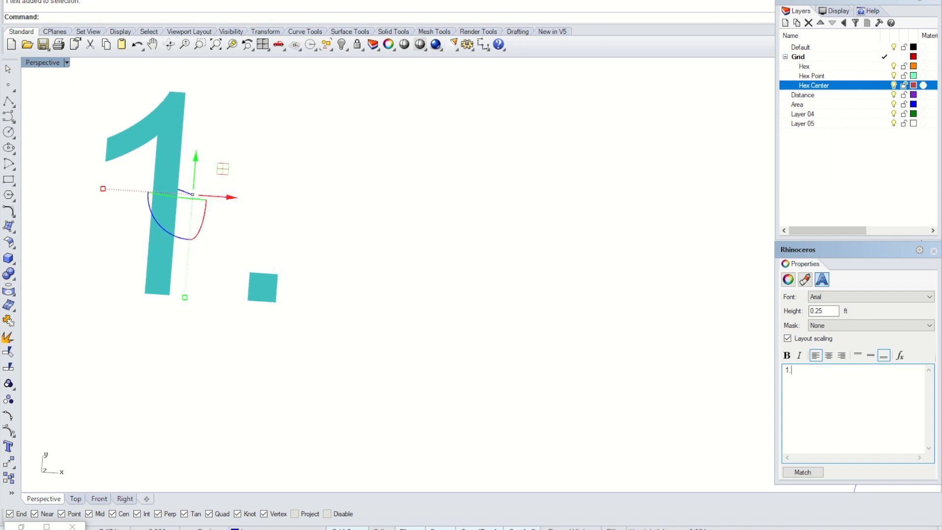
pyautogui.write('58')
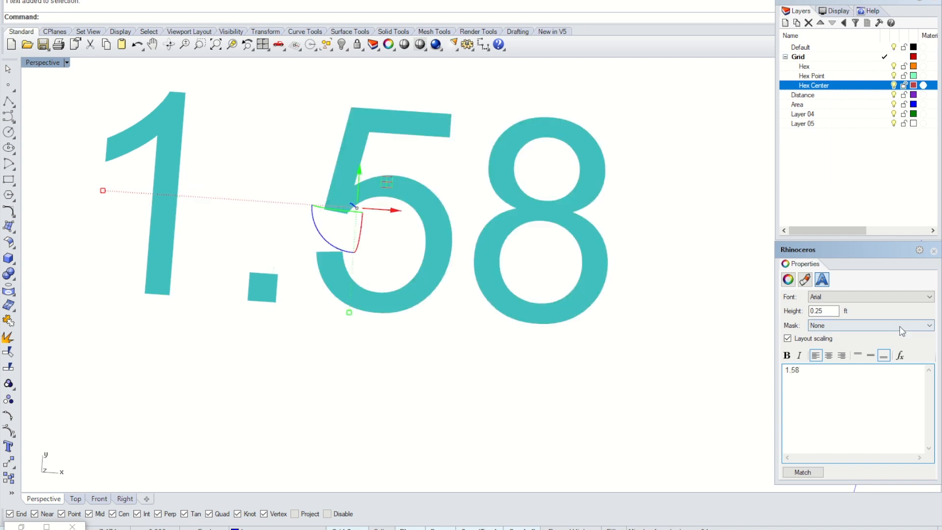
pyautogui.scroll(-5, 508, 327)
pyautogui.click(603, 253)
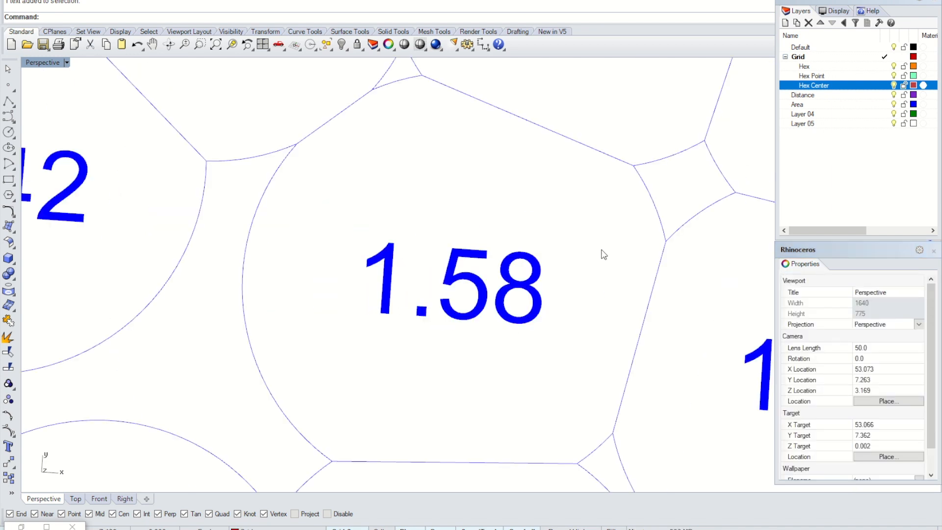
# Check the 1.58 label as a text object, and review all three baked diagrams together in the Perspective view.
pyautogui.click(507, 276)
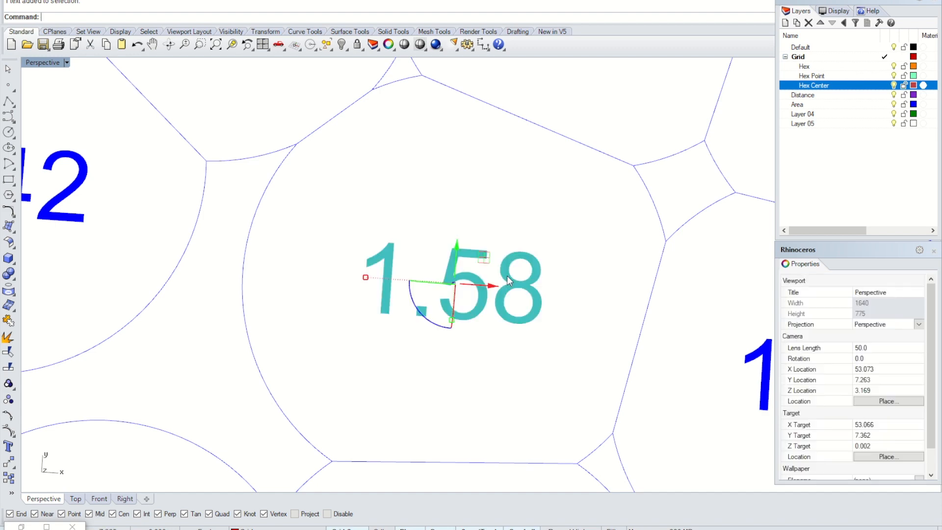
pyautogui.scroll(-8, 510, 275)
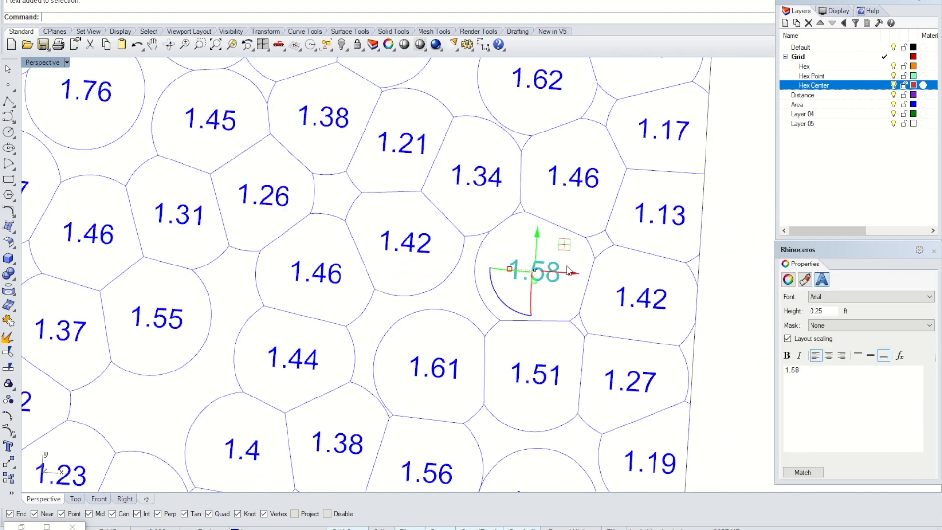
pyautogui.scroll(-10, 520, 260)
pyautogui.click(663, 243)
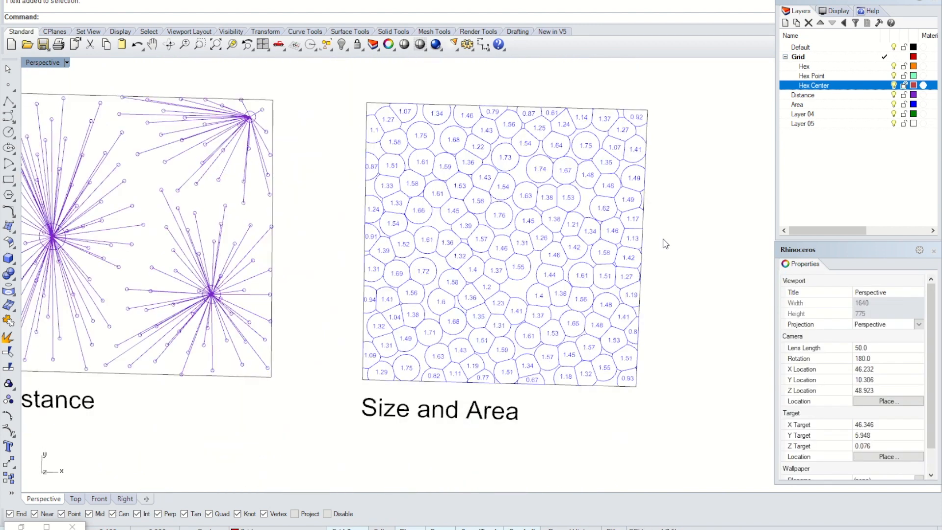
pyautogui.moveTo(665, 244); pyautogui.dragTo(615, 262, button='right')
pyautogui.scroll(5, 395, 237)
pyautogui.scroll(-5, 397, 238)
pyautogui.moveTo(396, 239); pyautogui.dragTo(278, 173, button='right')
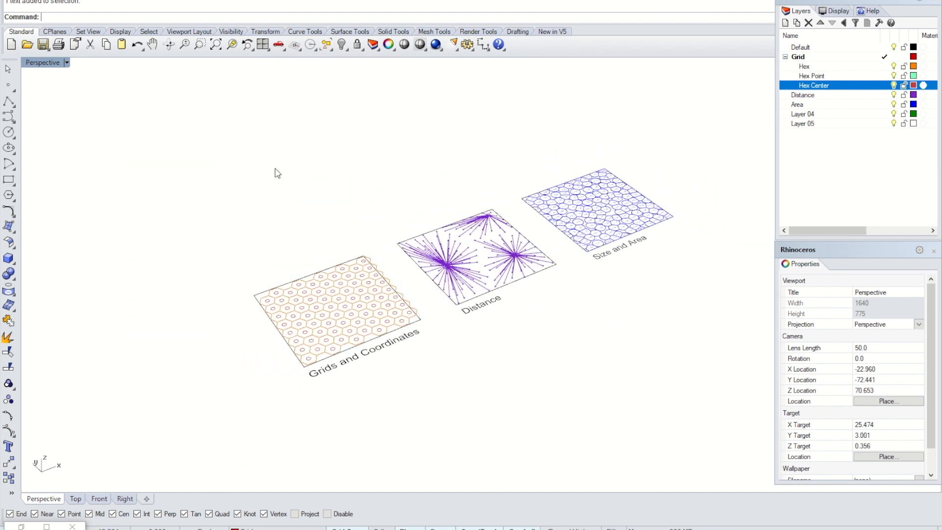
pyautogui.moveTo(475, 244); pyautogui.dragTo(424, 363, button='right')
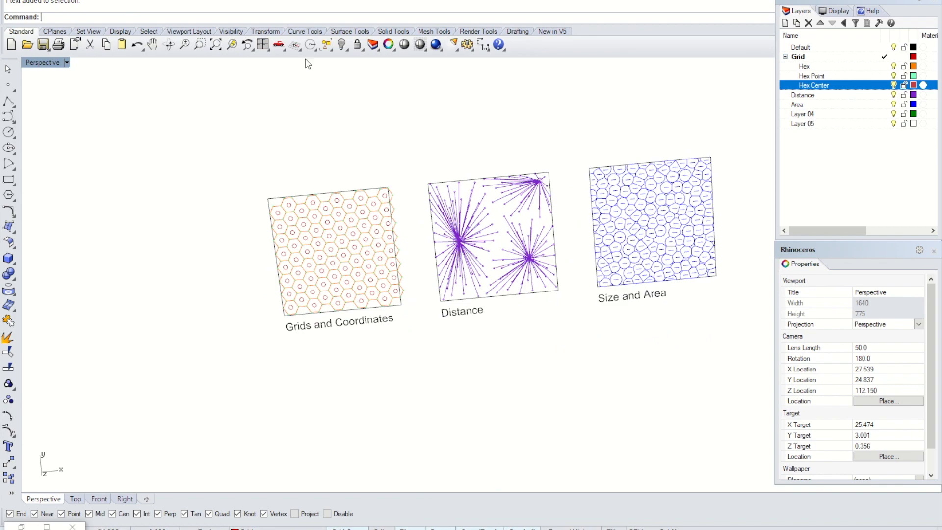
# Switch to the Top view and select all geometry and text of the three diagrams.
pyautogui.click(78, 499)
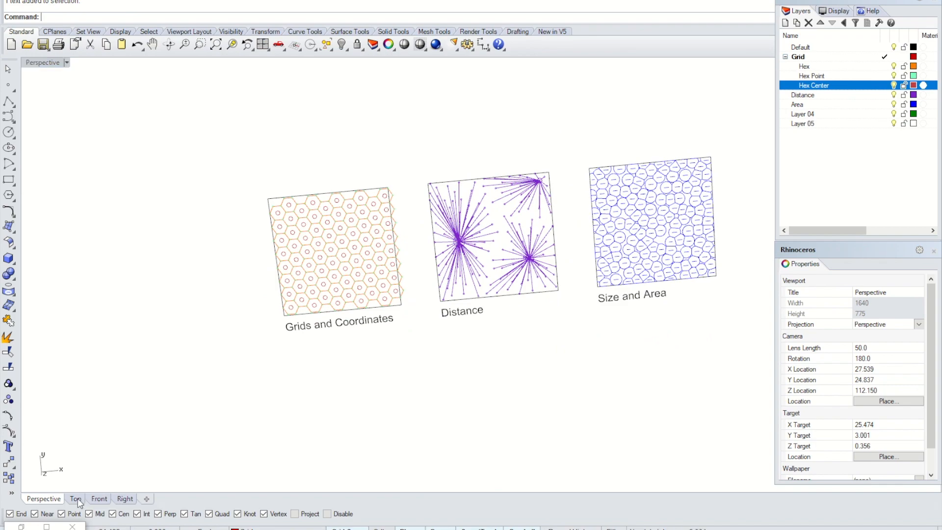
pyautogui.scroll(-12, 385, 281)
pyautogui.moveTo(570, 227); pyautogui.dragTo(470, 247, button='right')
pyautogui.scroll(10, 425, 257)
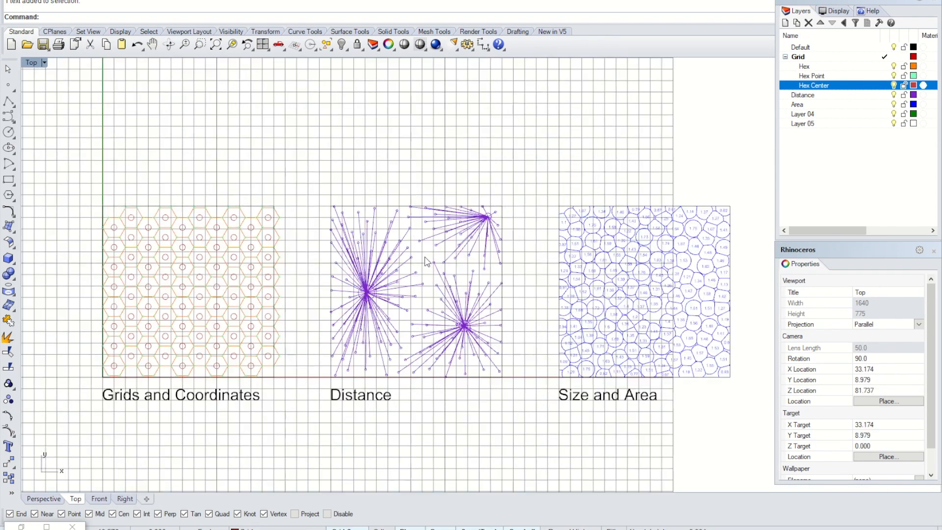
pyautogui.scroll(-6, 425, 260)
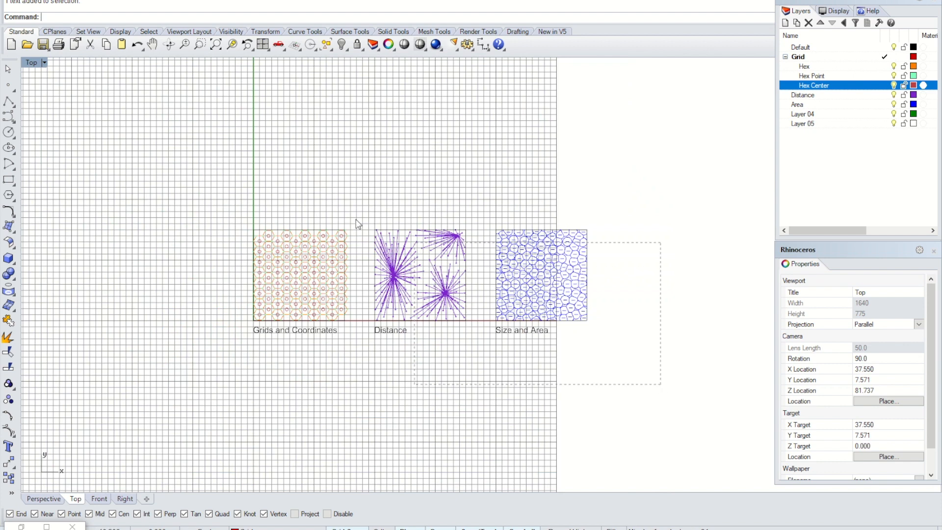
pyautogui.hotkey('ctrl', 'a')
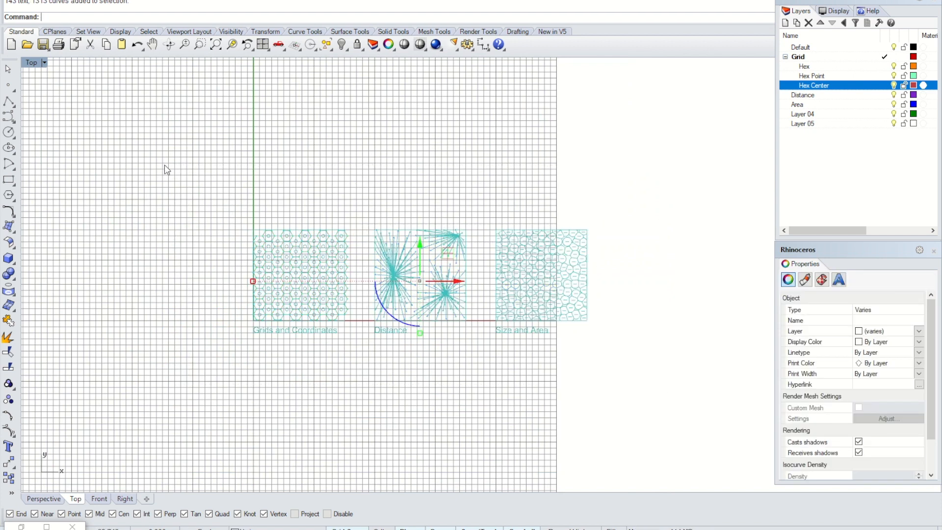
pyautogui.scroll(5, 314, 333)
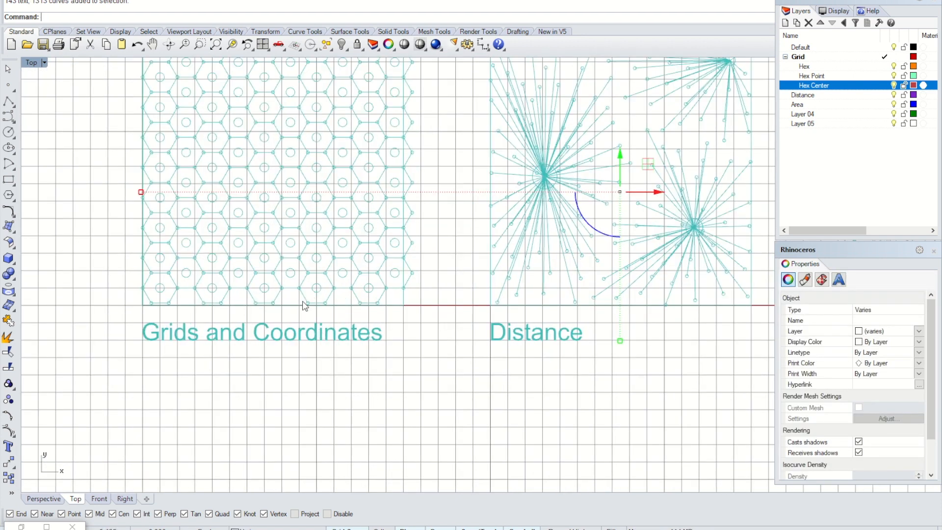
pyautogui.scroll(-2, 303, 304)
pyautogui.scroll(-4, 335, 296)
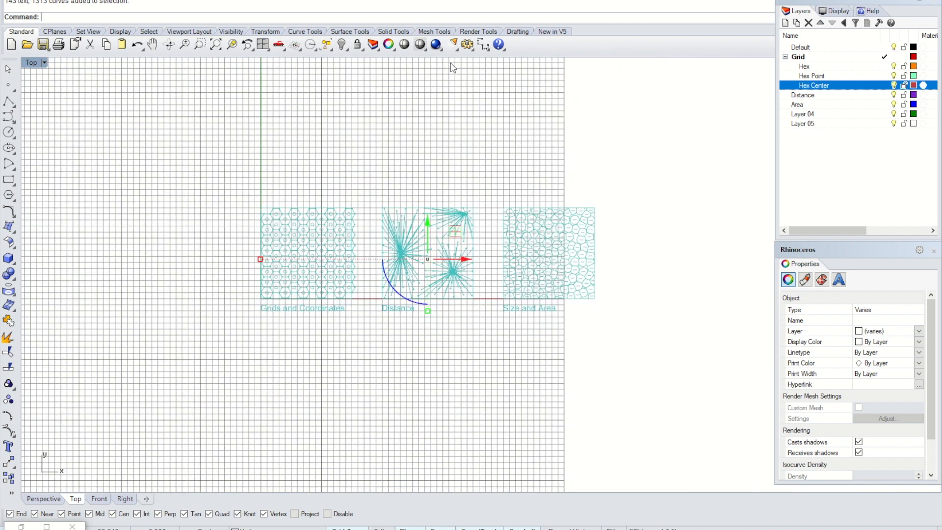
# Start exporting the selected geometry and browse the save locations for the Desktop.
pyautogui.click(8, 0)
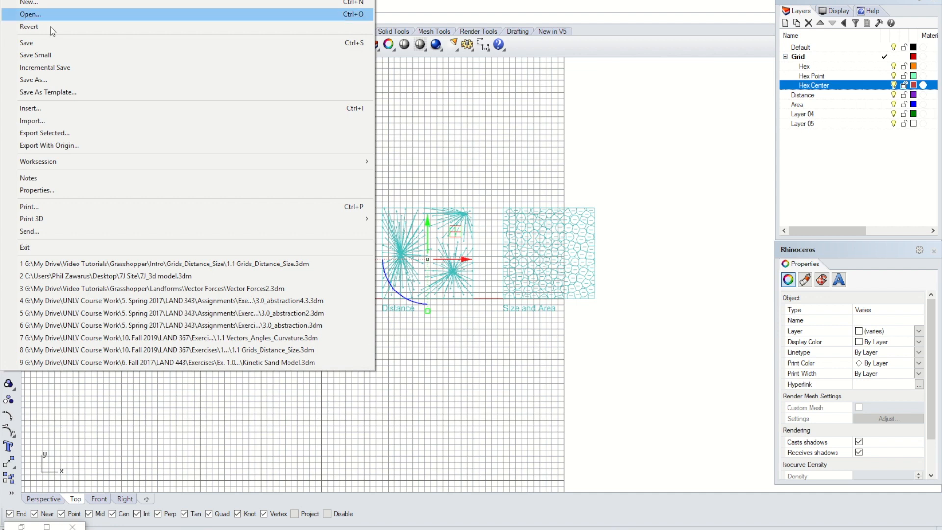
pyautogui.click(112, 133)
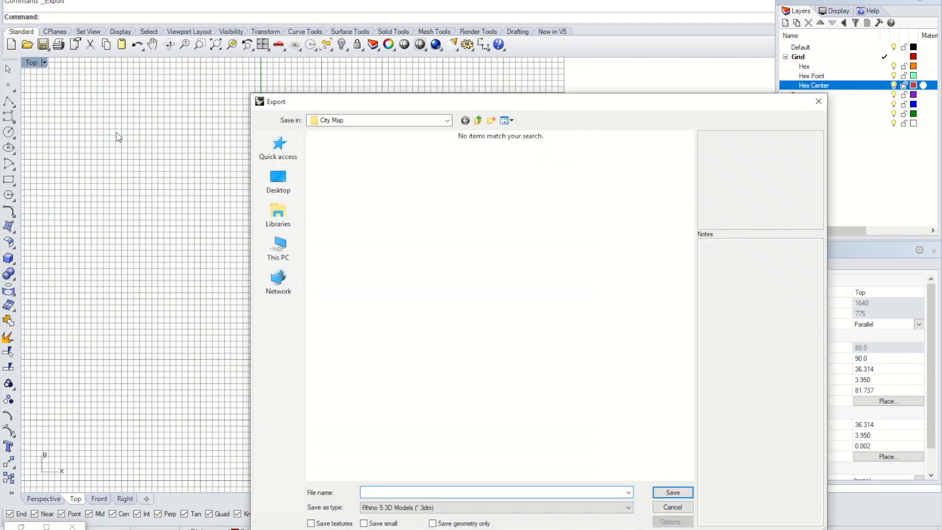
pyautogui.click(278, 181)
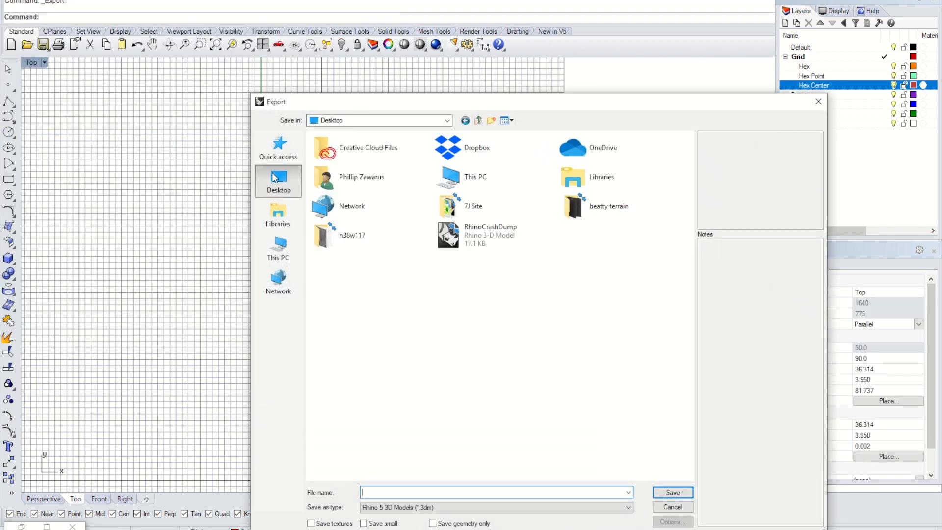
pyautogui.click(288, 155)
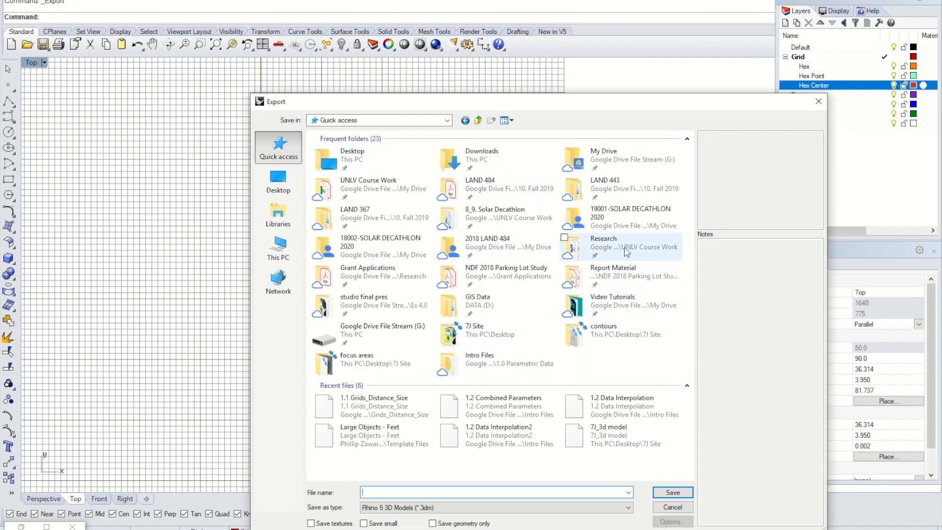
pyautogui.click(345, 160)
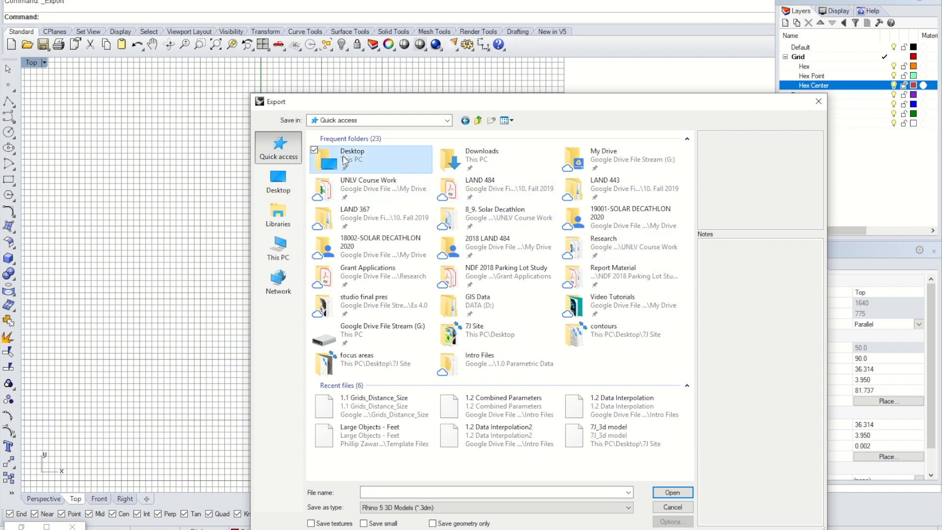
pyautogui.click(521, 492)
pyautogui.moveTo(508, 107); pyautogui.dragTo(475, 21)
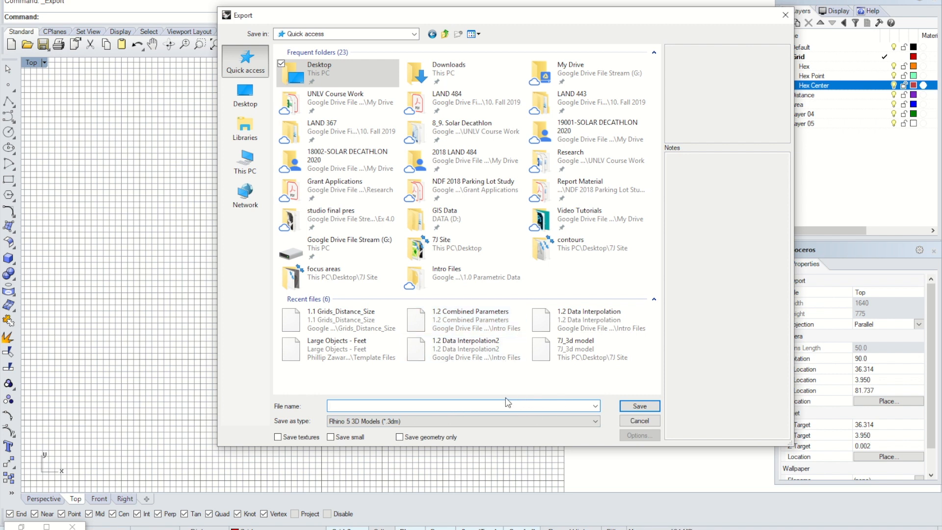
# Set the export format to Adobe Illustrator (*.ai) and name the file Grid_distance_area.
pyautogui.click(389, 420)
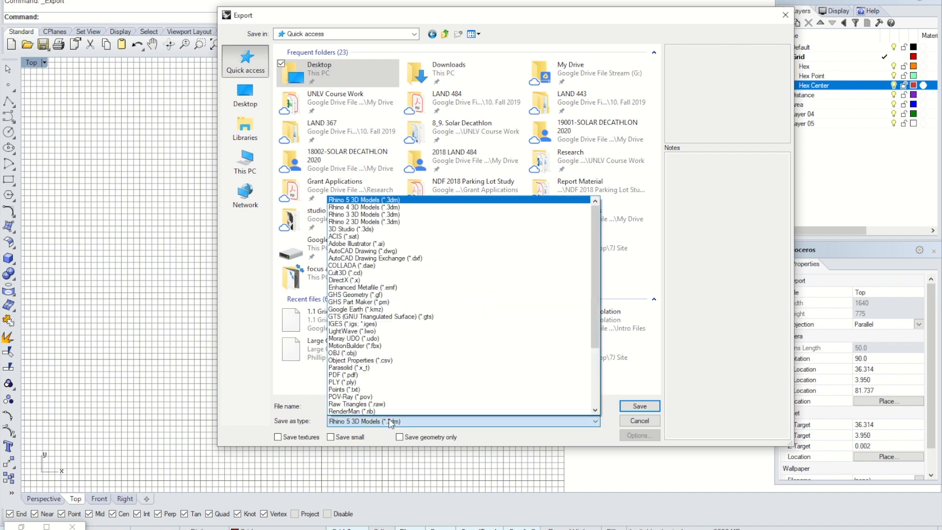
pyautogui.click(366, 244)
pyautogui.click(410, 406)
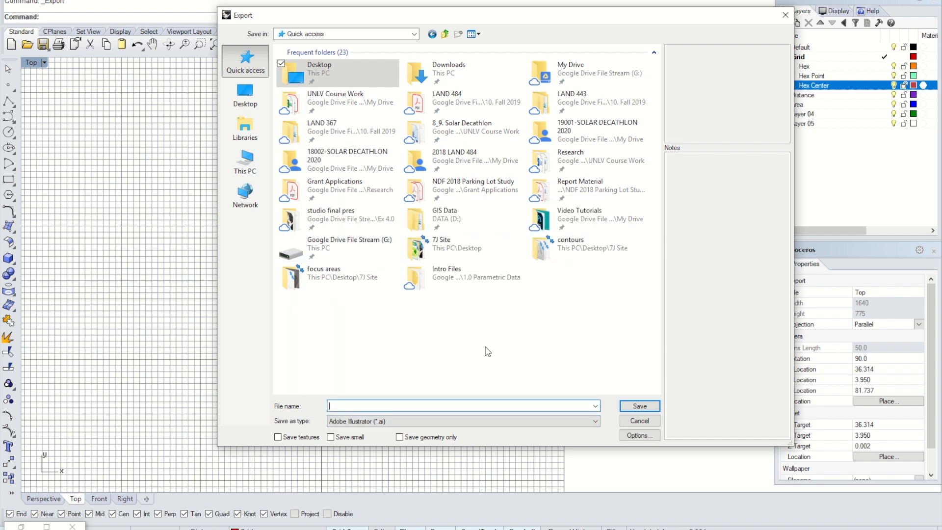
pyautogui.write('Grid_distance_area')
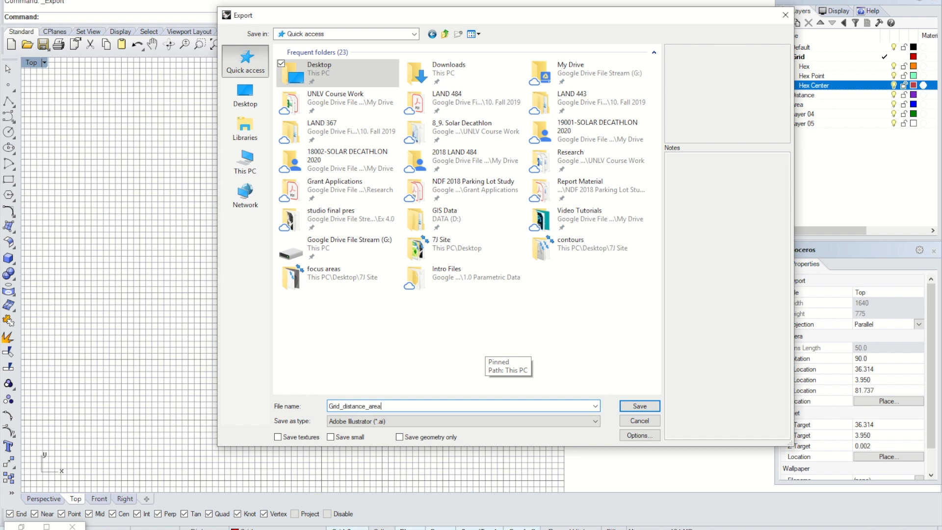
# Save the export to the Desktop, with the scale option set to Snapshot of current view.
pyautogui.click(634, 409)
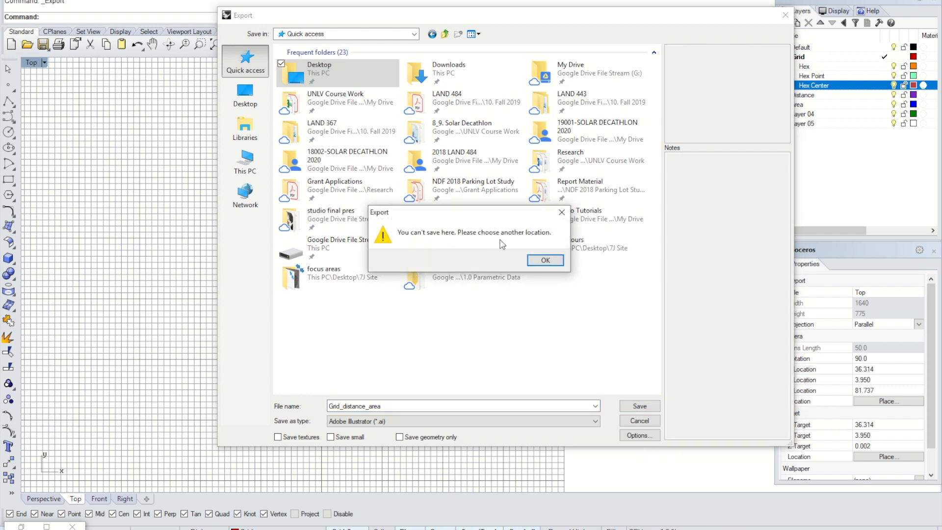
pyautogui.click(544, 259)
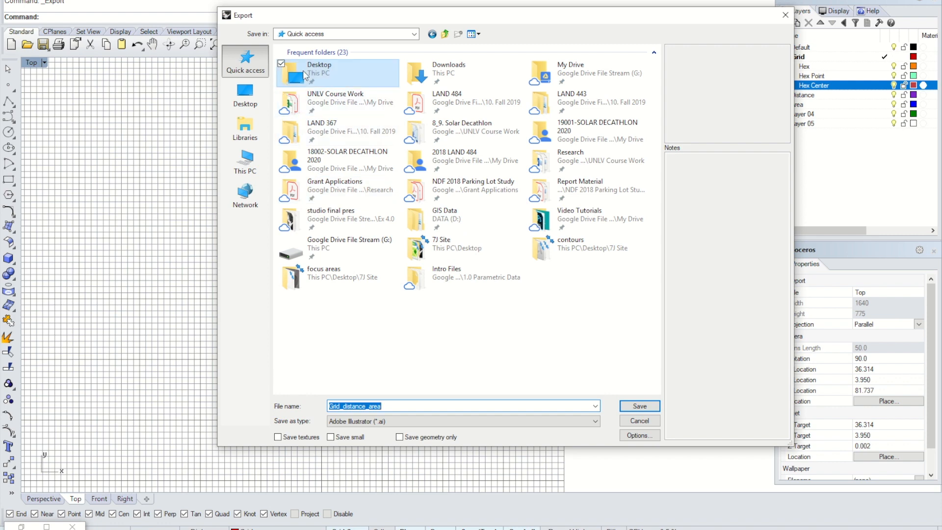
pyautogui.doubleClick(304, 73)
pyautogui.doubleClick(453, 408)
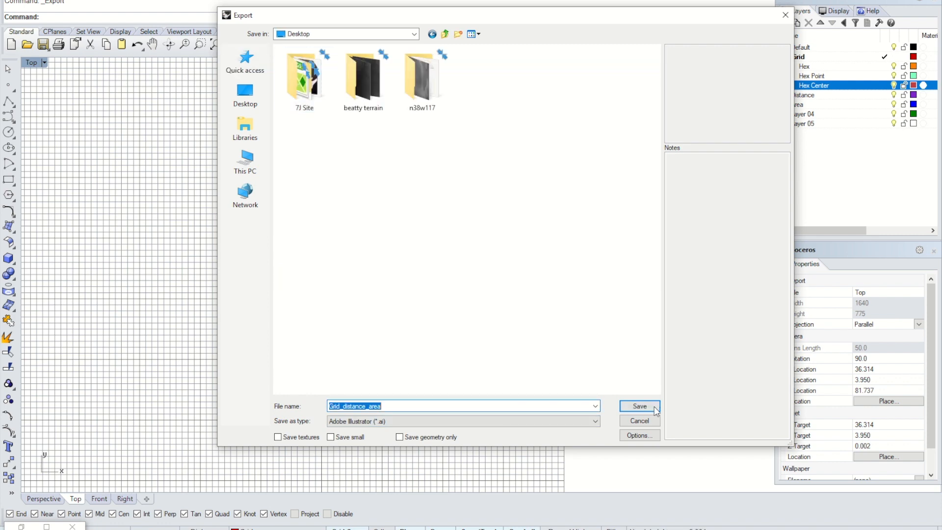
pyautogui.click(648, 408)
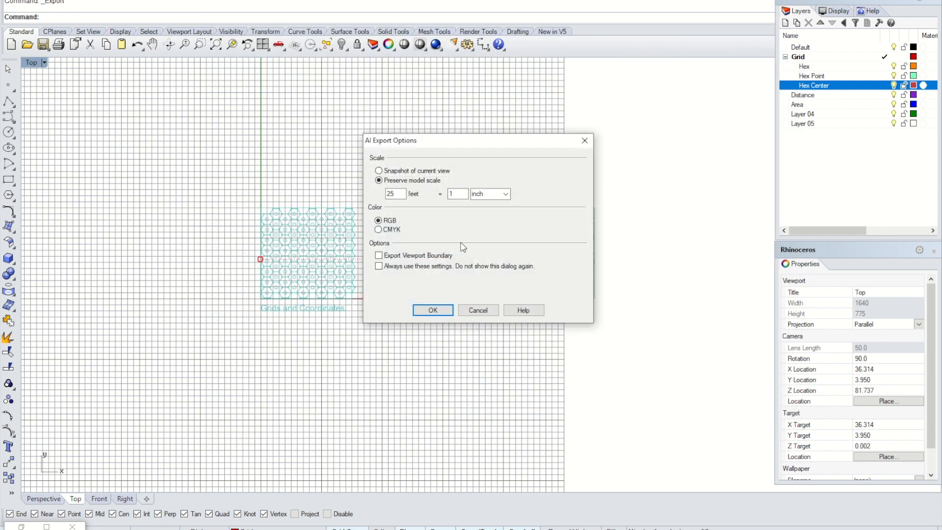
pyautogui.click(420, 171)
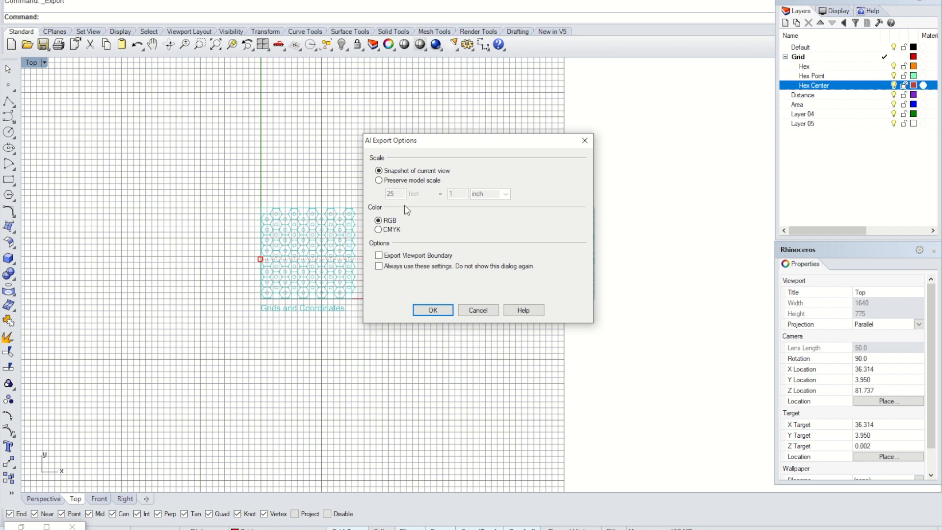
pyautogui.click(433, 310)
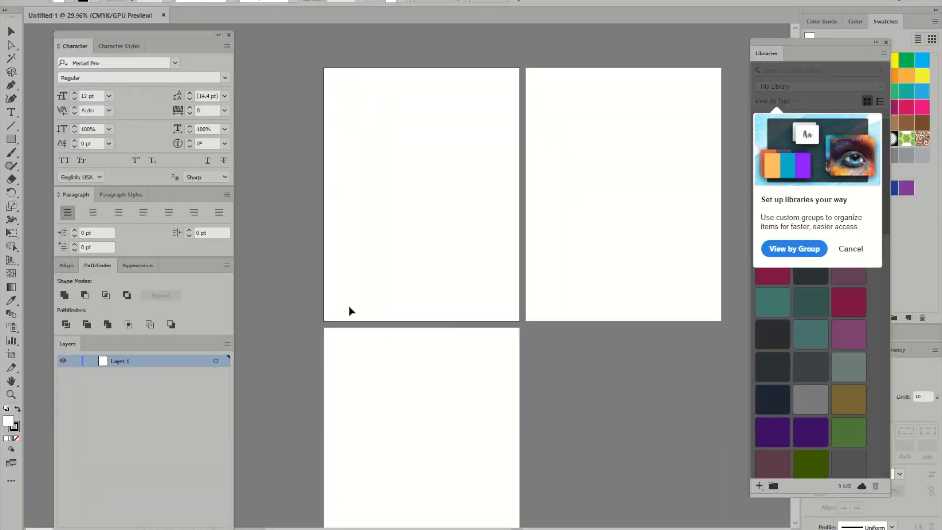
pyautogui.scroll(3, 349, 306)
pyautogui.scroll(-4, 349, 306)
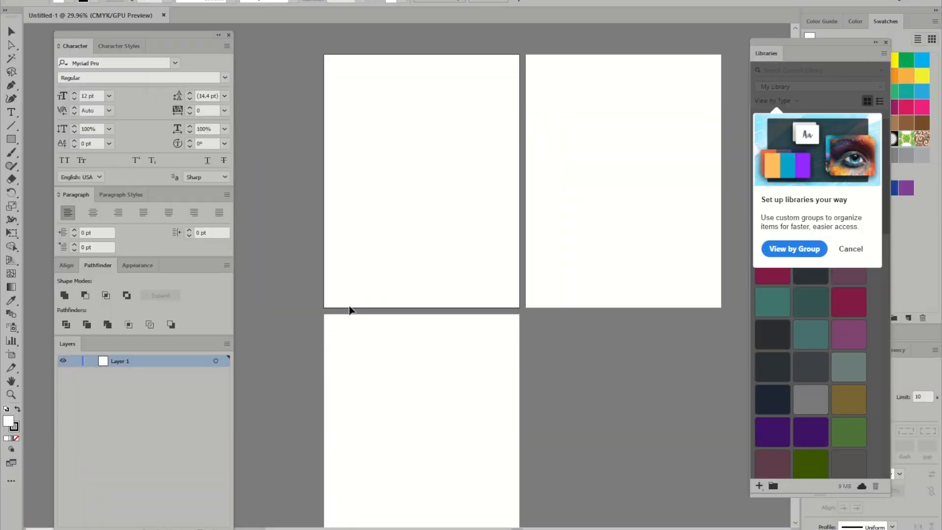
pyautogui.keyDown('alt'); pyautogui.scroll(-2, 357, 284); pyautogui.keyUp('alt')
pyautogui.keyDown('alt'); pyautogui.scroll(2, 357, 288); pyautogui.keyUp('alt')
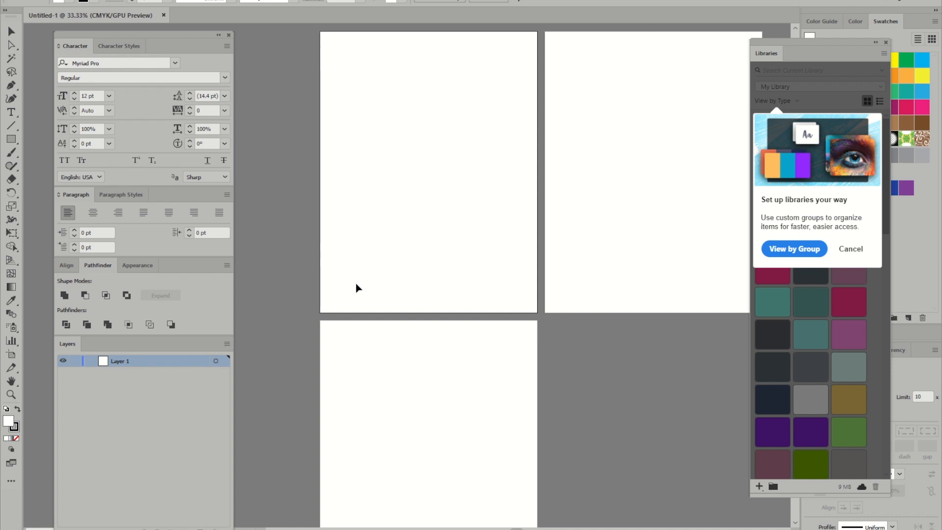
pyautogui.scroll(4, 350, 256)
pyautogui.scroll(-3, 349, 225)
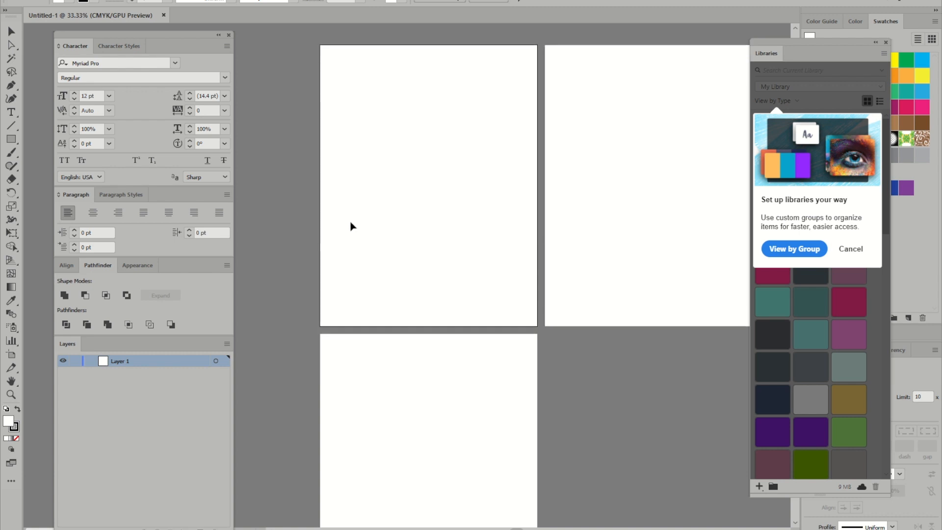
# In Illustrator, open Grid_distance_area from the Desktop without updating its legacy text.
pyautogui.click(56, 1)
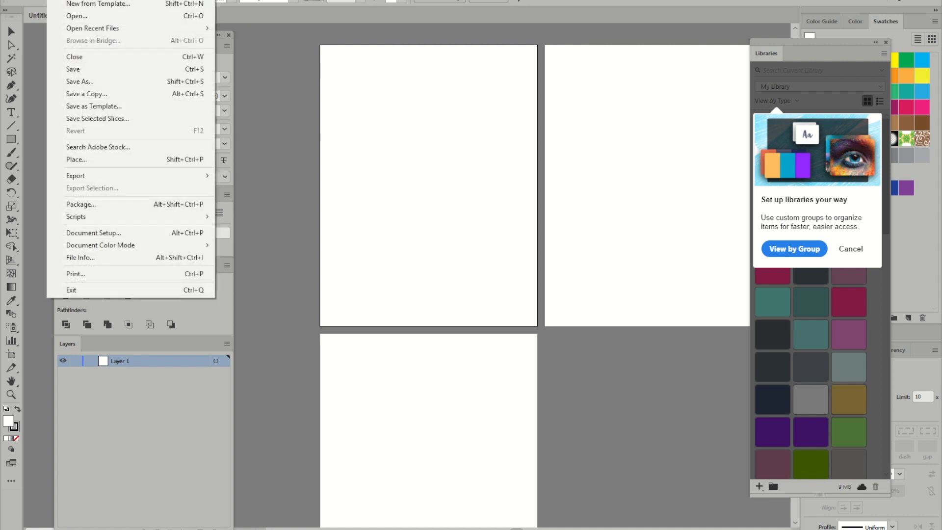
pyautogui.click(84, 16)
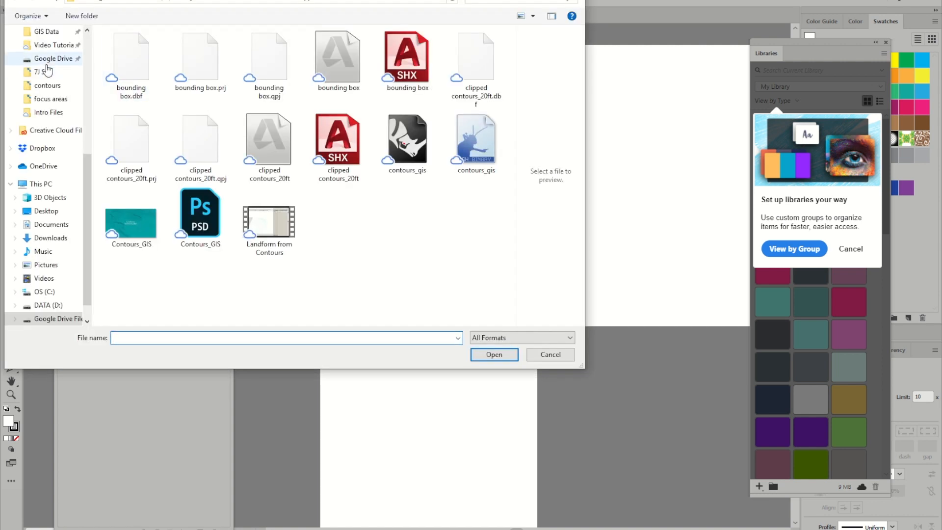
pyautogui.scroll(1, 53, 166)
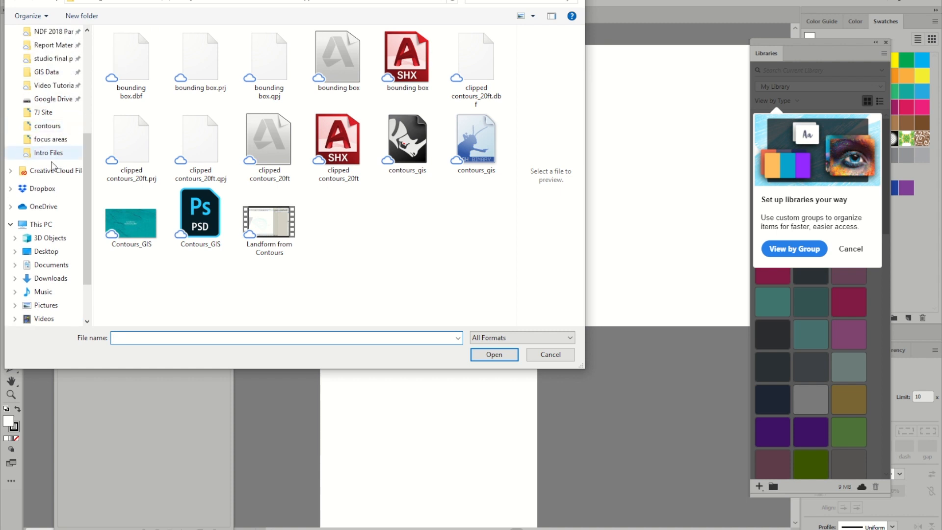
pyautogui.click(47, 253)
pyautogui.click(338, 54)
pyautogui.click(501, 360)
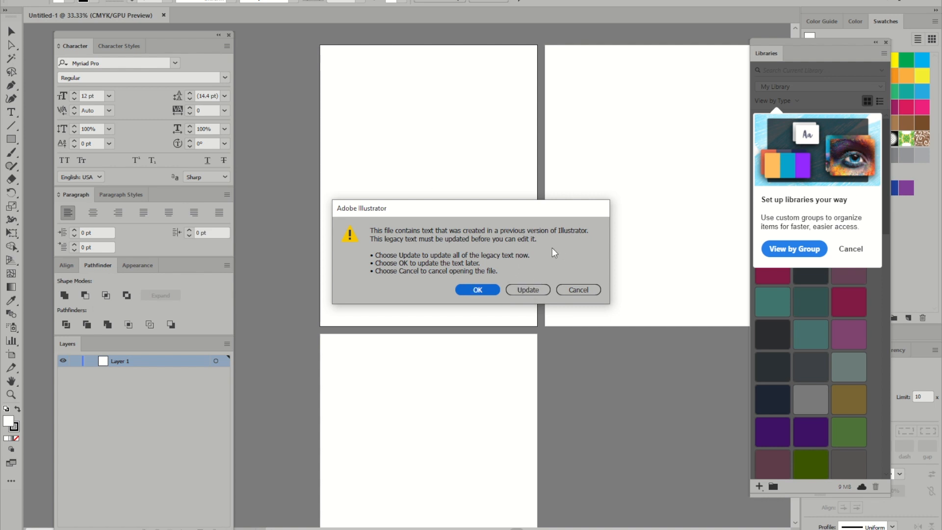
pyautogui.click(485, 290)
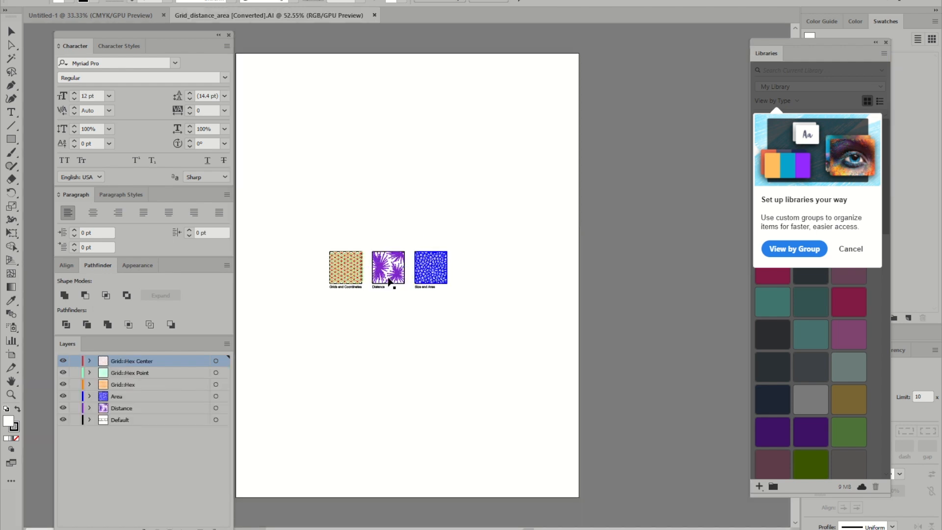
# Try to edit the 1.56 label in the Size and Area diagram, cancelling the legacy text update.
pyautogui.keyDown('alt'); pyautogui.scroll(10, 442, 265); pyautogui.keyUp('alt')
pyautogui.click(381, 205)
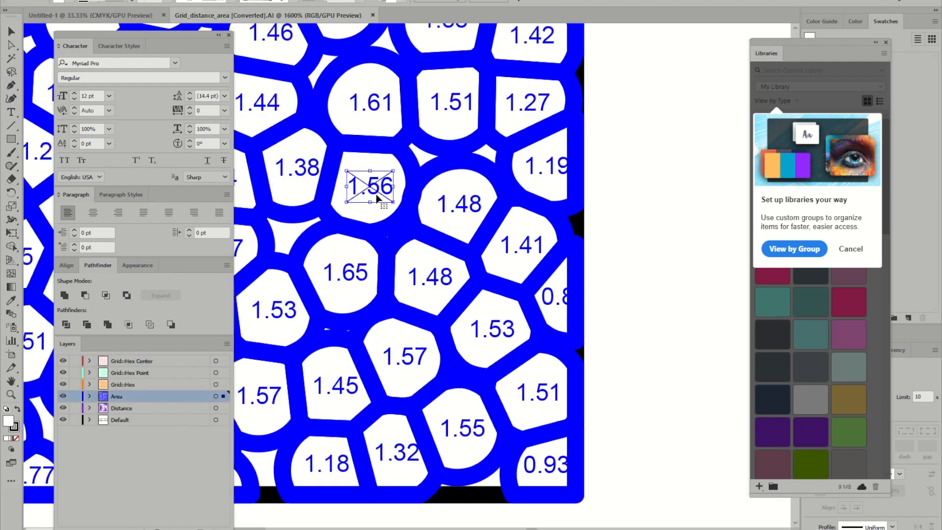
pyautogui.keyDown('alt'); pyautogui.scroll(4, 349, 179); pyautogui.keyUp('alt')
pyautogui.moveTo(470, 213); pyautogui.dragTo(455, 192)
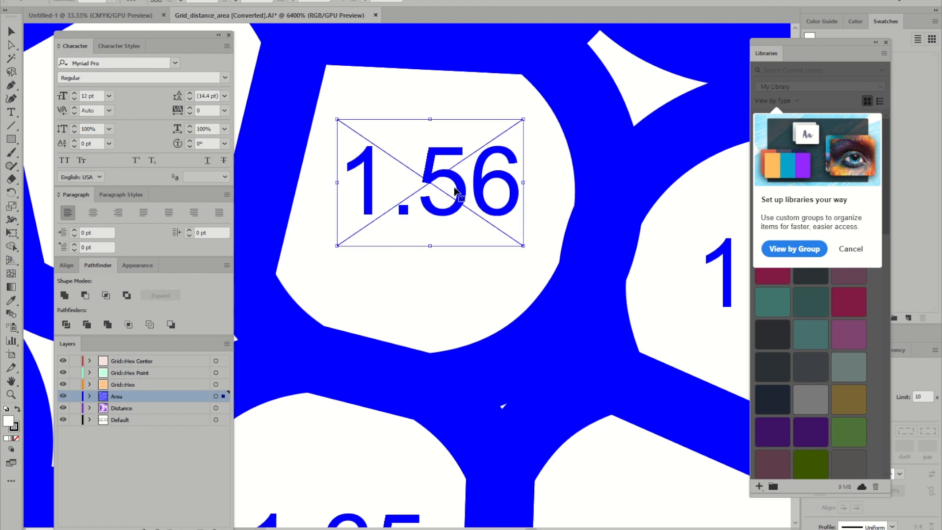
pyautogui.doubleClick(455, 191)
pyautogui.doubleClick(455, 191)
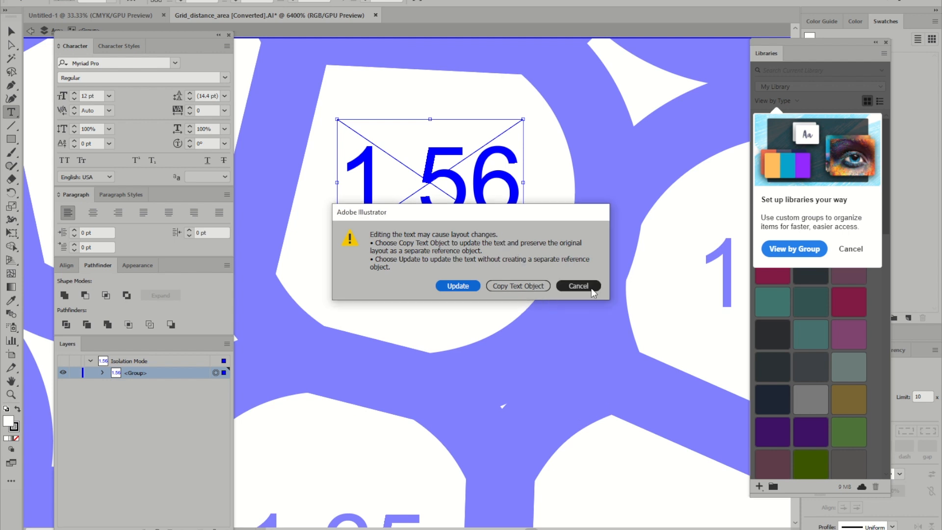
pyautogui.press('Escape')
pyautogui.hotkey('ctrl', '-')
pyautogui.hotkey('ctrl', '-')
pyautogui.hotkey('ctrl', '-')
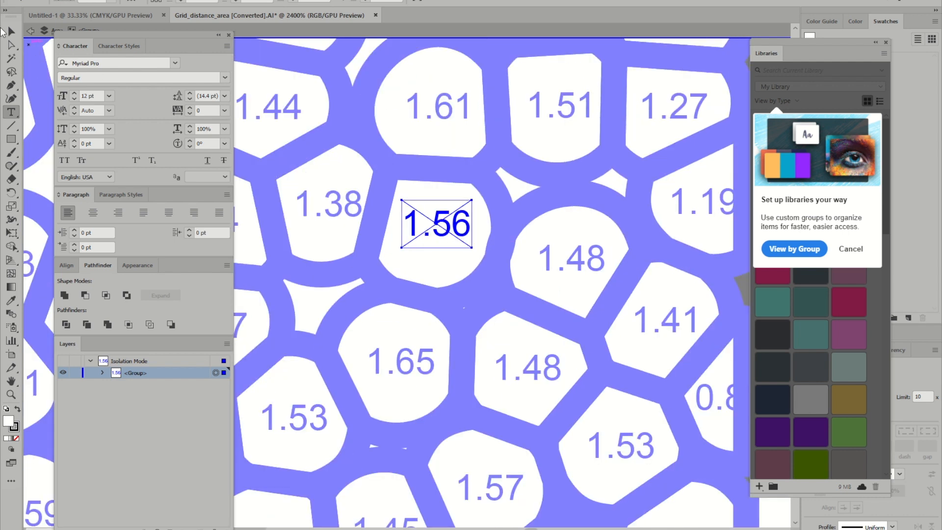
# Close the Grid_distance_area document without saving it.
pyautogui.click(9, 29)
pyautogui.click(375, 15)
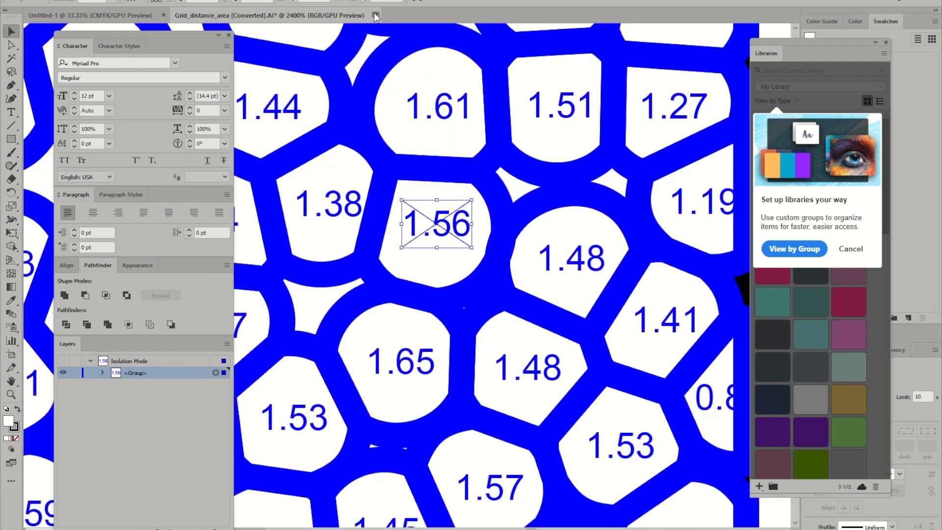
pyautogui.click(537, 273)
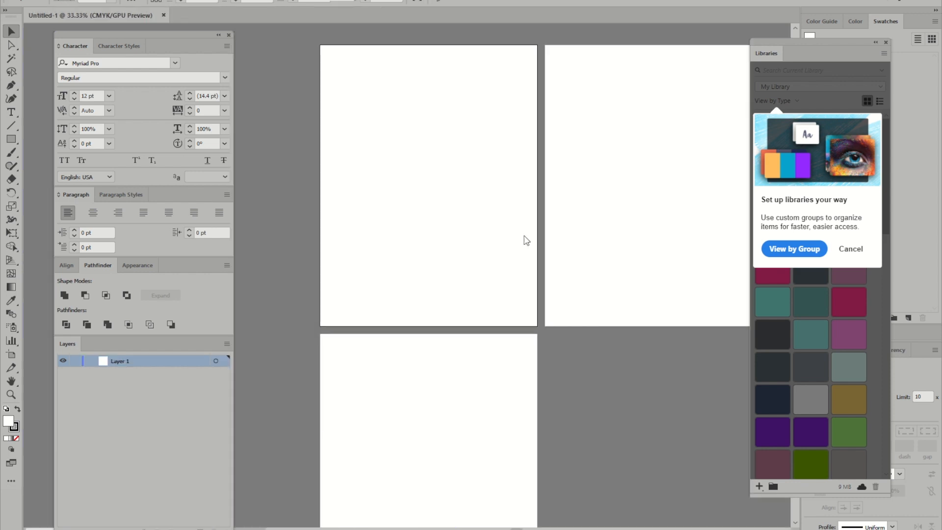
# Open Grid_distance_area again from the Desktop, updating all of its legacy text.
pyautogui.hotkey('ctrl', 'o')
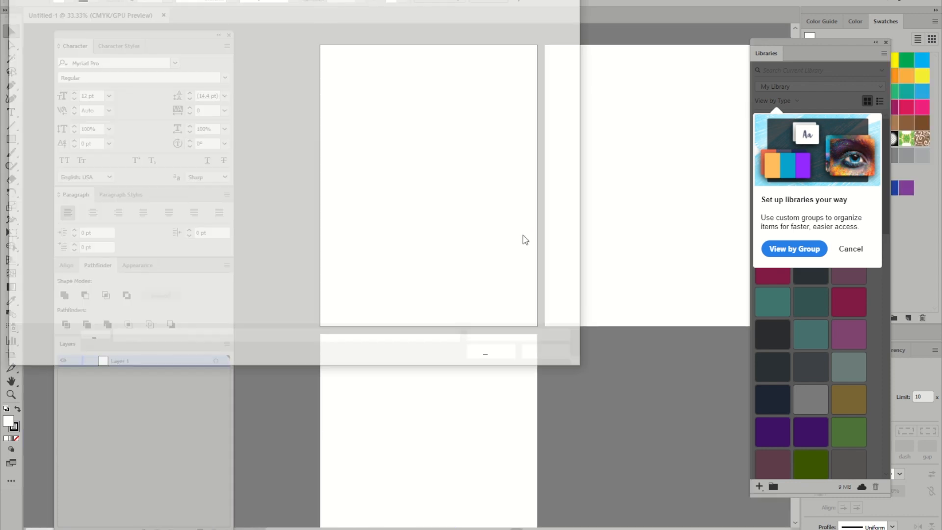
pyautogui.click(339, 59)
pyautogui.click(491, 354)
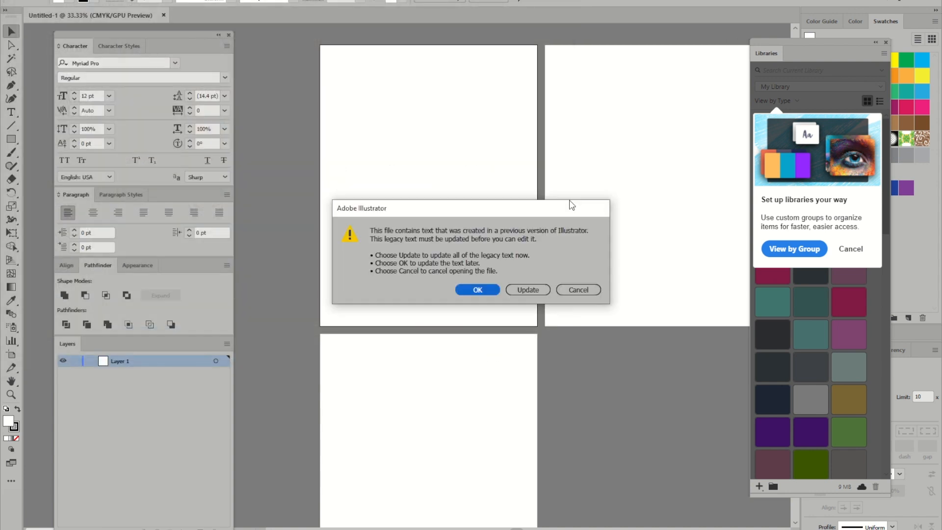
pyautogui.click(538, 290)
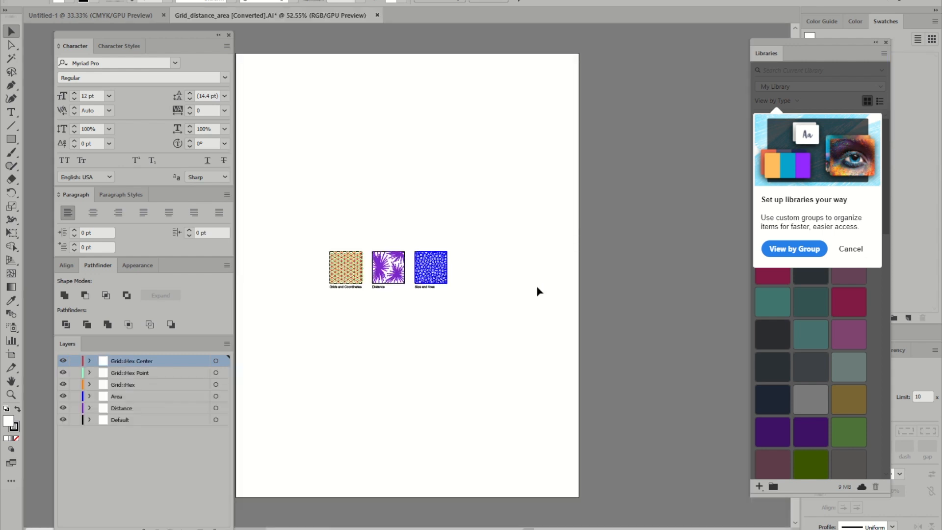
# Select the 1.56 label in the Size and Area diagram and examine it as a text object.
pyautogui.keyDown('alt'); pyautogui.scroll(9, 442, 275); pyautogui.keyUp('alt')
pyautogui.click(428, 255)
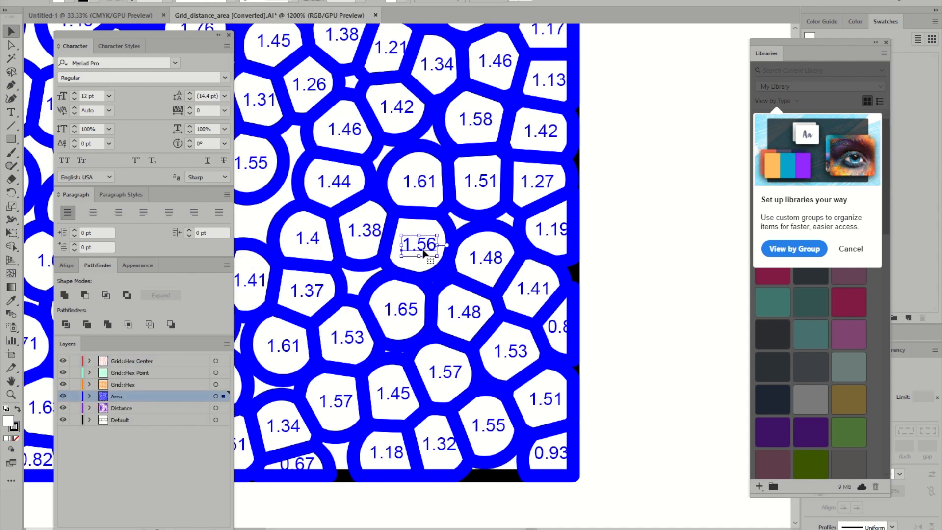
pyautogui.keyDown('alt'); pyautogui.scroll(8, 426, 255); pyautogui.keyUp('alt')
pyautogui.keyDown('alt'); pyautogui.scroll(-3, 431, 256); pyautogui.keyUp('alt')
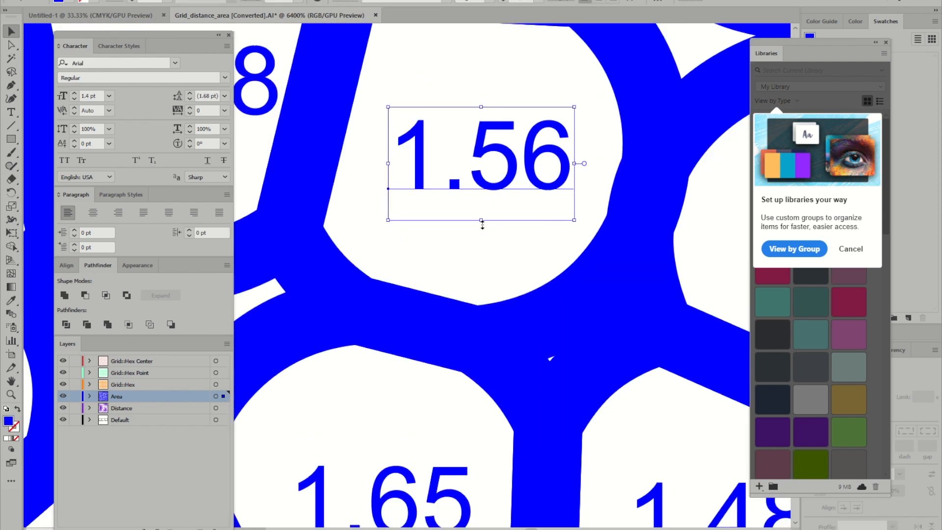
pyautogui.keyDown('alt'); pyautogui.scroll(-6, 482, 225); pyautogui.keyUp('alt')
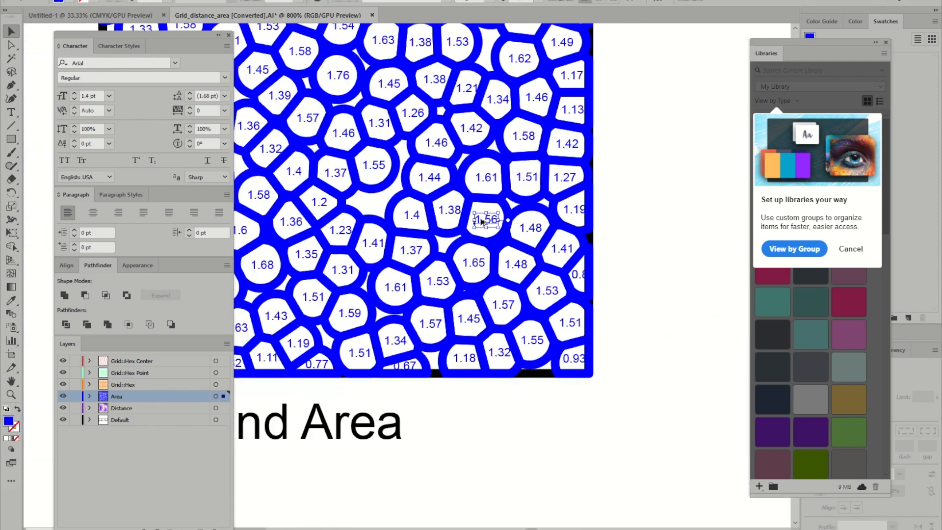
# Deselect the 1.56 label, bring all three diagrams into view and dismiss the Libraries panel.
pyautogui.click(657, 185)
pyautogui.keyDown('alt'); pyautogui.scroll(-2, 658, 185); pyautogui.keyUp('alt')
pyautogui.keyDown('alt'); pyautogui.scroll(-2, 657, 185); pyautogui.keyUp('alt')
pyautogui.moveTo(457, 190); pyautogui.dragTo(566, 286)
pyautogui.keyDown('alt'); pyautogui.scroll(-1, 426, 251); pyautogui.keyUp('alt')
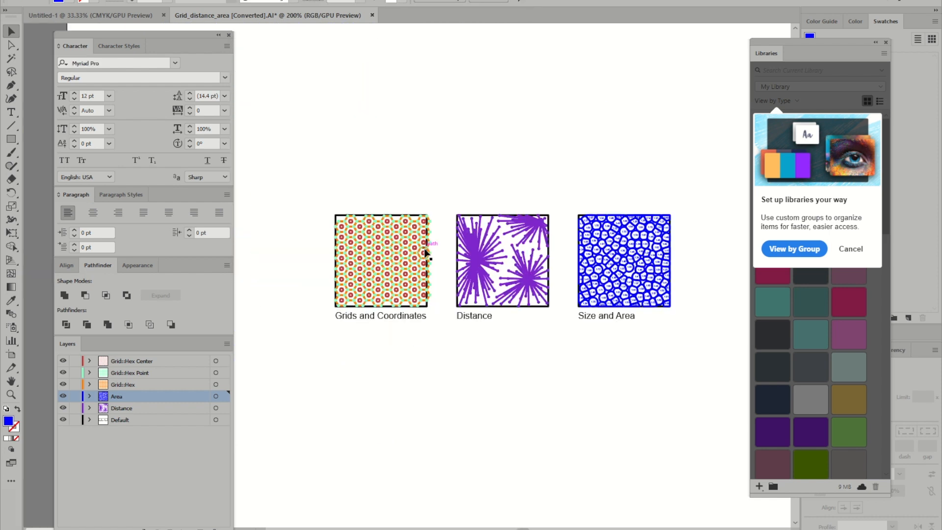
pyautogui.hotkey('ctrl', '0')
pyautogui.hotkey('ctrl', '1')
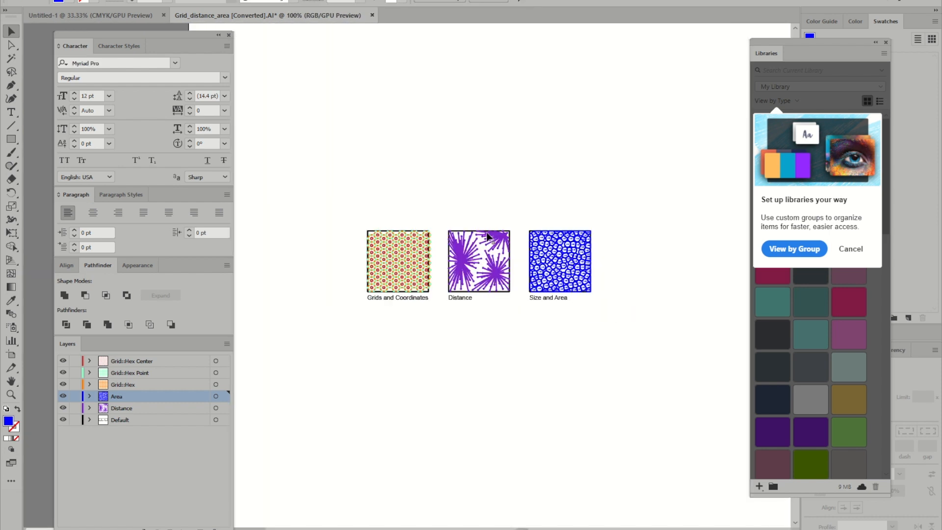
pyautogui.click(884, 42)
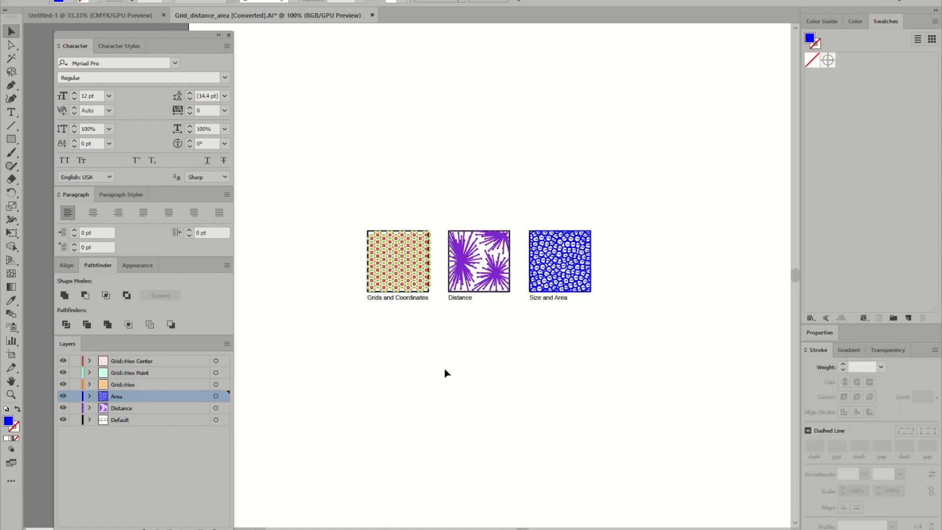
# Check the Grid::Hex Center, Grid::Hex Point and Grid::Hex layers by hiding and reshowing each one in turn.
pyautogui.keyDown('alt'); pyautogui.scroll(3, 366, 297); pyautogui.keyUp('alt')
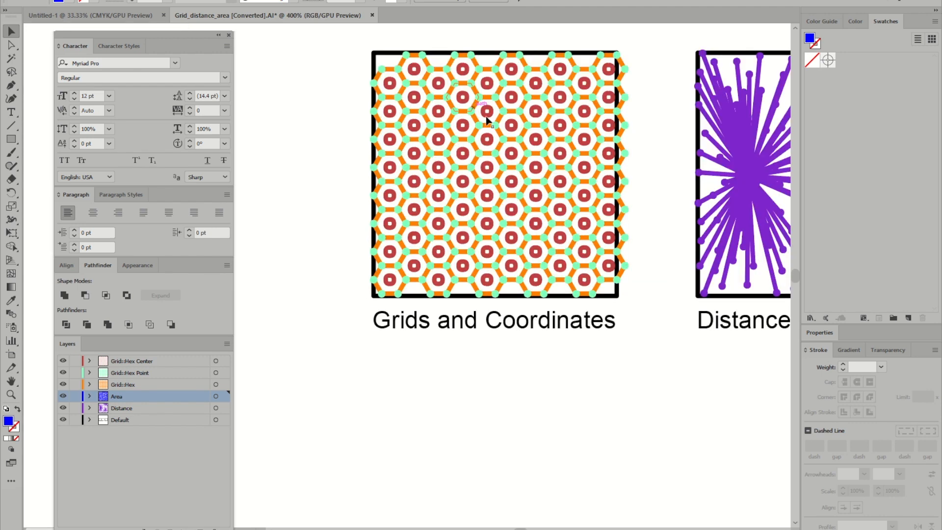
pyautogui.keyDown('alt'); pyautogui.scroll(-2, 485, 117); pyautogui.keyUp('alt')
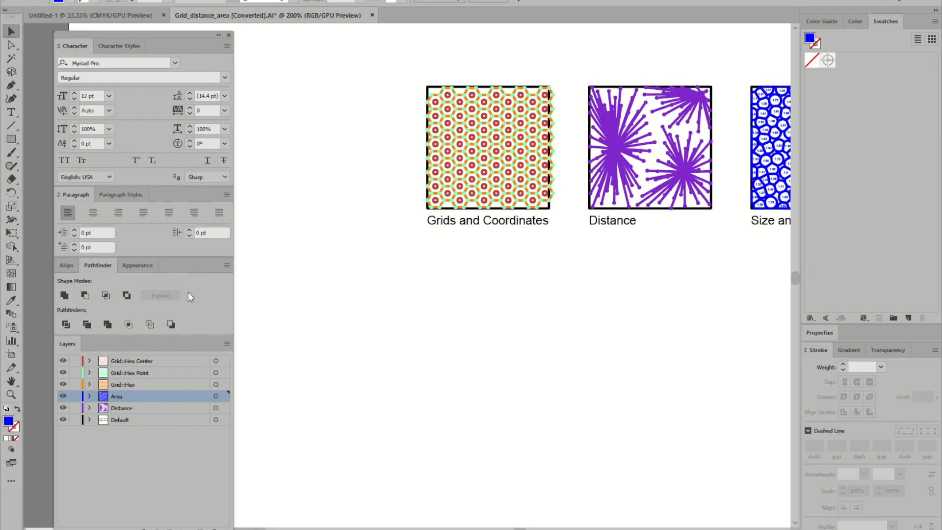
pyautogui.keyDown('alt'); pyautogui.scroll(2, 471, 94); pyautogui.keyUp('alt')
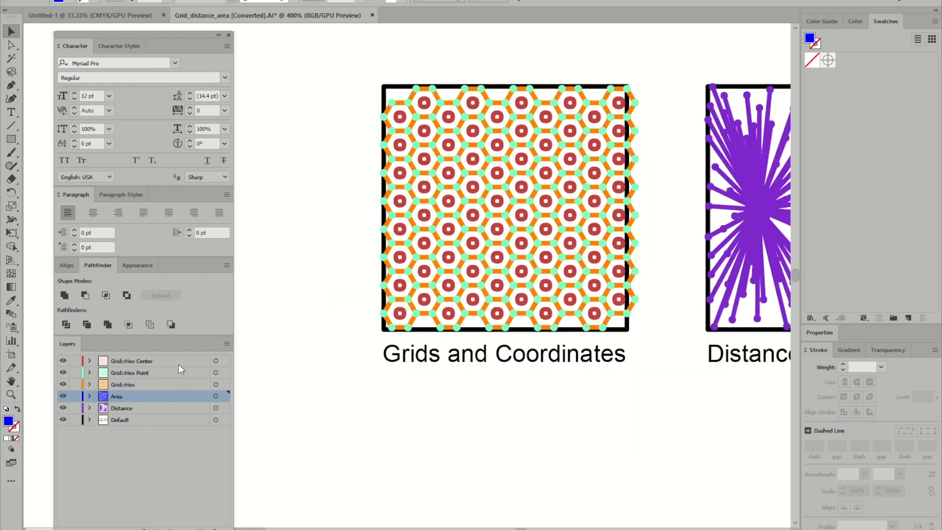
pyautogui.click(157, 360)
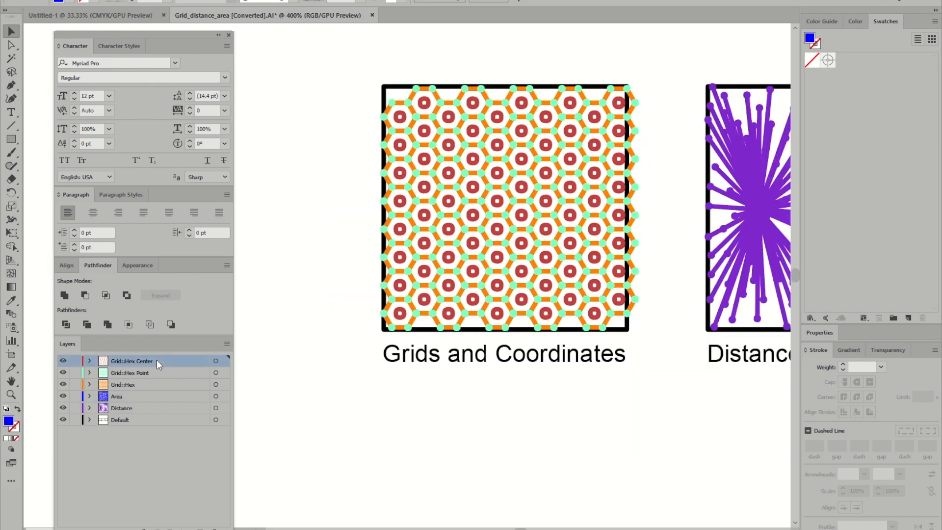
pyautogui.click(63, 361)
pyautogui.click(63, 361)
pyautogui.click(63, 373)
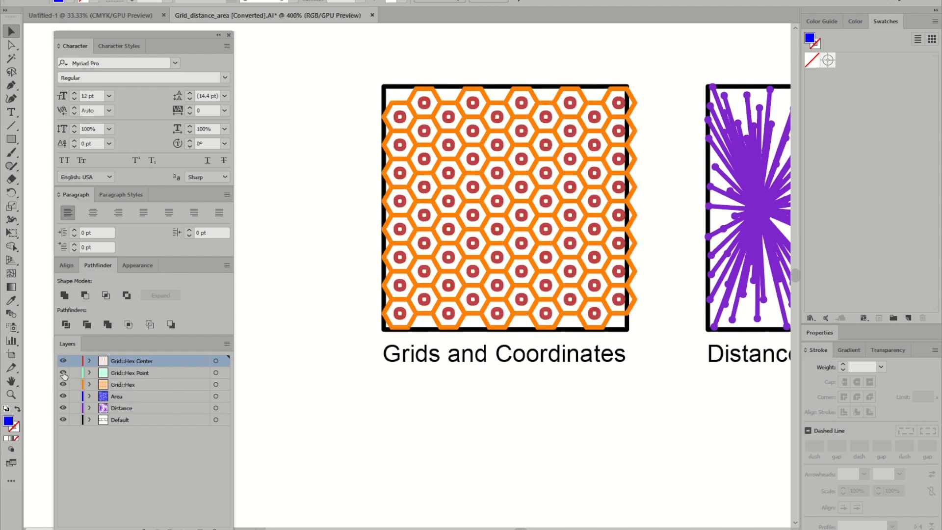
pyautogui.click(64, 373)
pyautogui.click(63, 384)
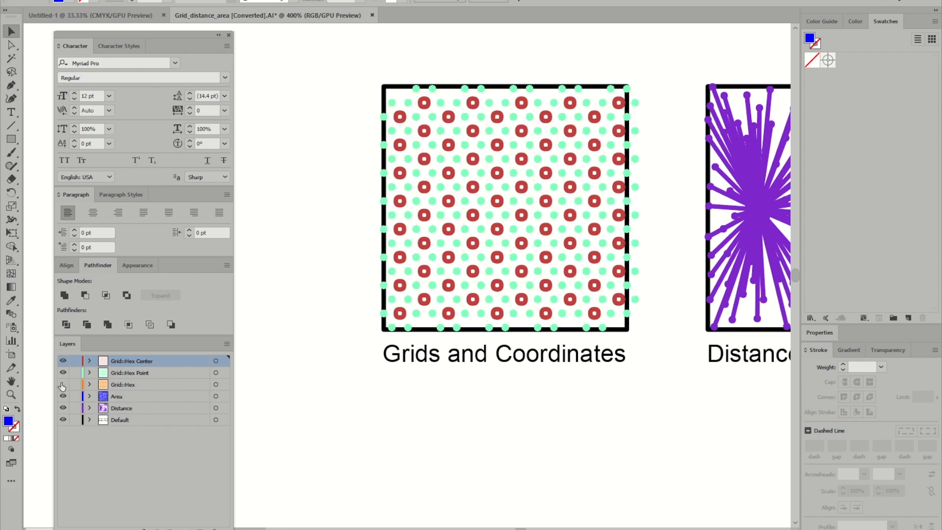
pyautogui.click(63, 385)
# Select all three diagrams with their captions and look over the blank artboards and layers of the Untitled-1 document.
pyautogui.keyDown('alt'); pyautogui.scroll(-3, 408, 272); pyautogui.keyUp('alt')
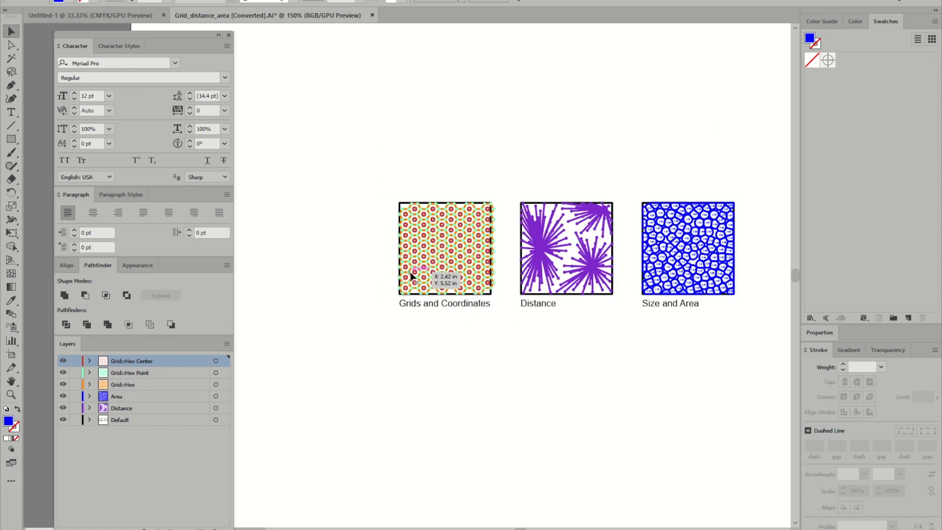
pyautogui.keyDown('alt'); pyautogui.scroll(-1, 419, 278); pyautogui.keyUp('alt')
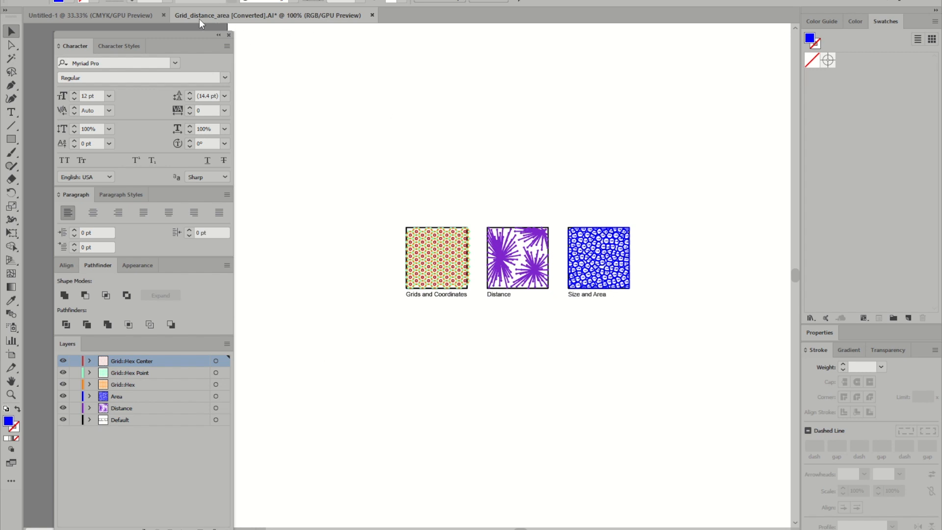
pyautogui.moveTo(318, 164); pyautogui.dragTo(682, 363)
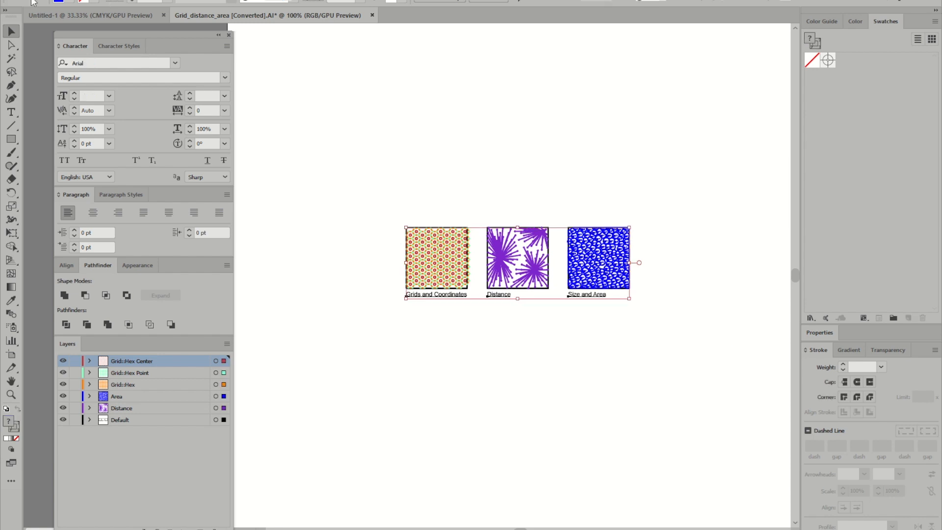
pyautogui.click(55, 15)
pyautogui.scroll(-1, 423, 101)
pyautogui.scroll(2, 423, 102)
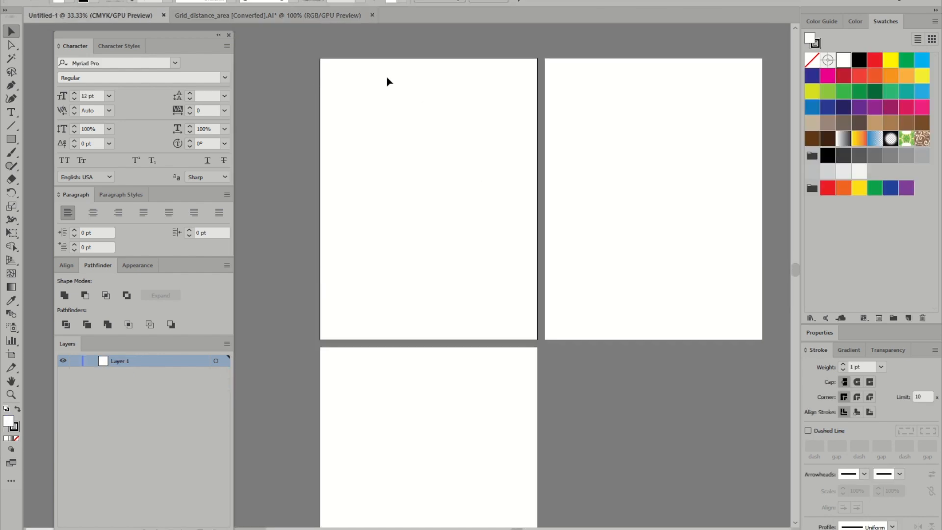
pyautogui.click(254, 19)
pyautogui.moveTo(314, 130); pyautogui.dragTo(667, 338)
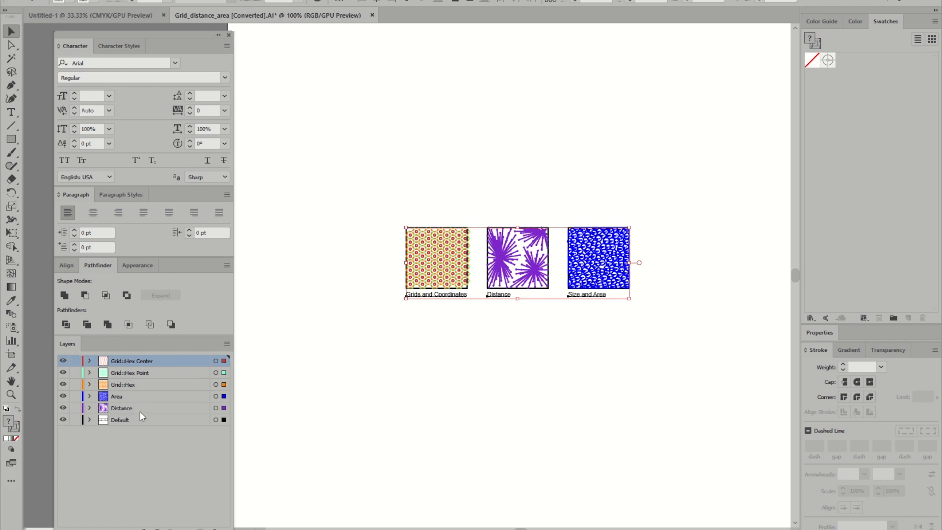
pyautogui.click(101, 14)
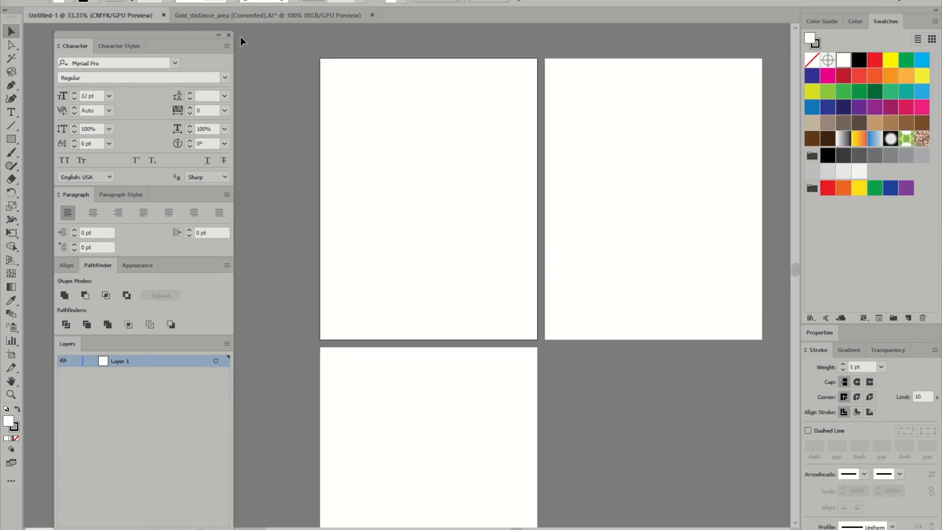
pyautogui.click(234, 14)
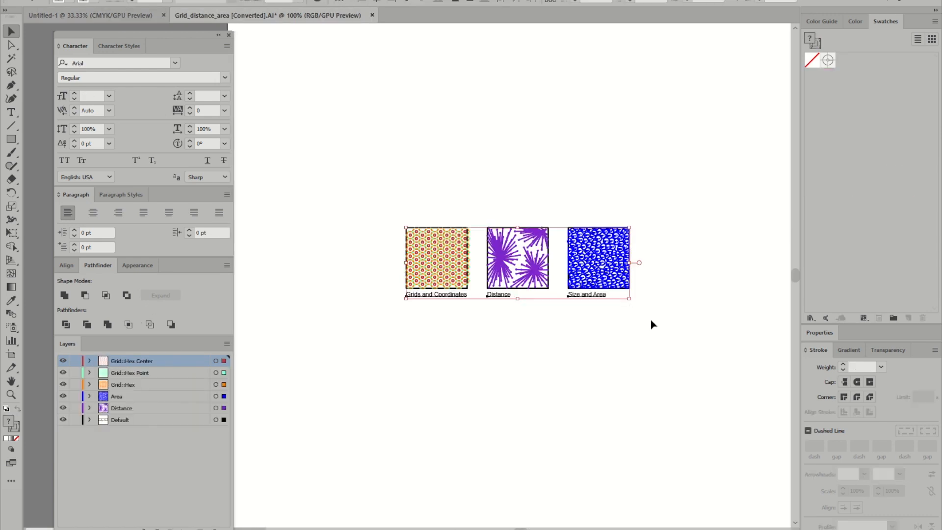
# Try pasting all three diagrams into Untitled-1 with Paste Remembers Layers turned off, and undo the paste.
pyautogui.moveTo(355, 137); pyautogui.dragTo(726, 381)
pyautogui.click(226, 345)
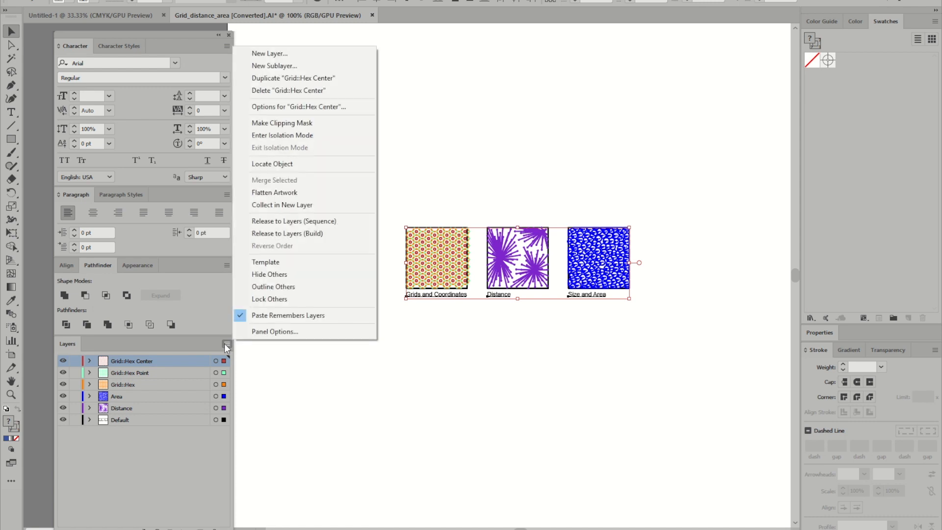
pyautogui.click(273, 320)
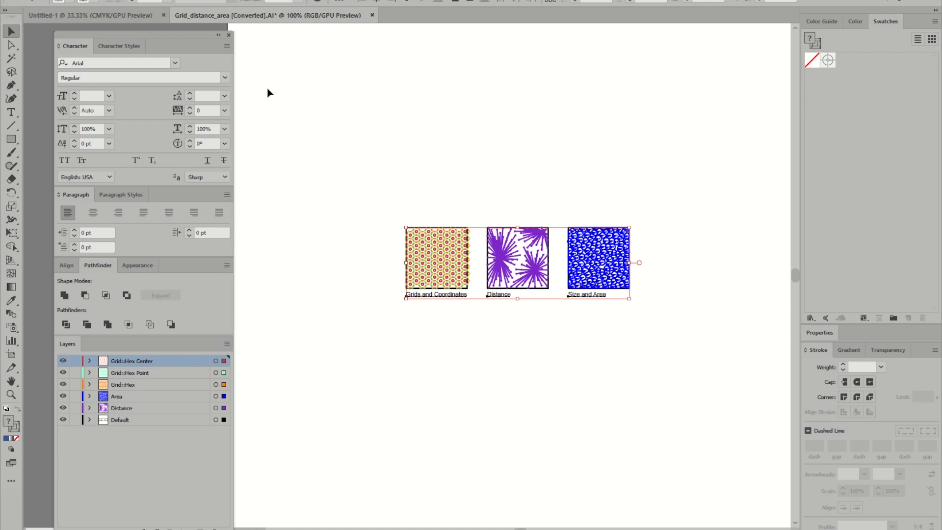
pyautogui.click(75, 19)
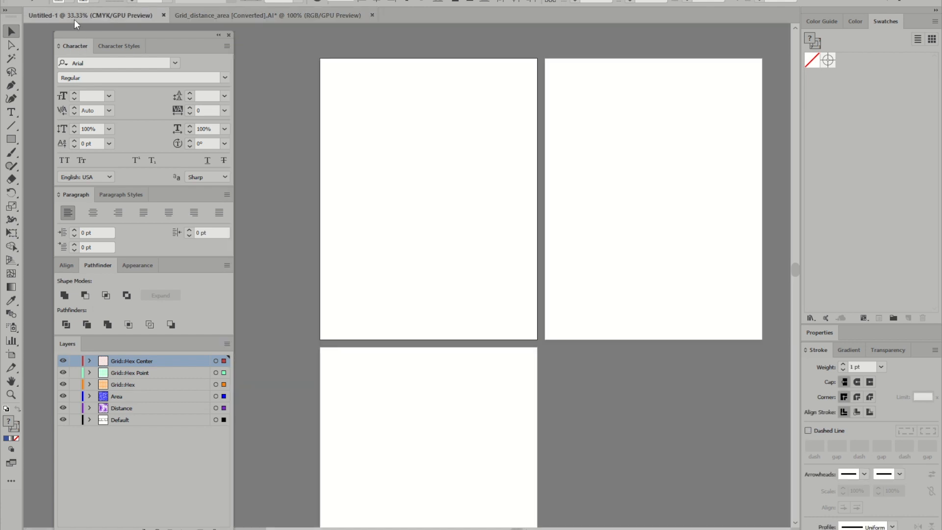
pyautogui.hotkey('ctrl', 'v')
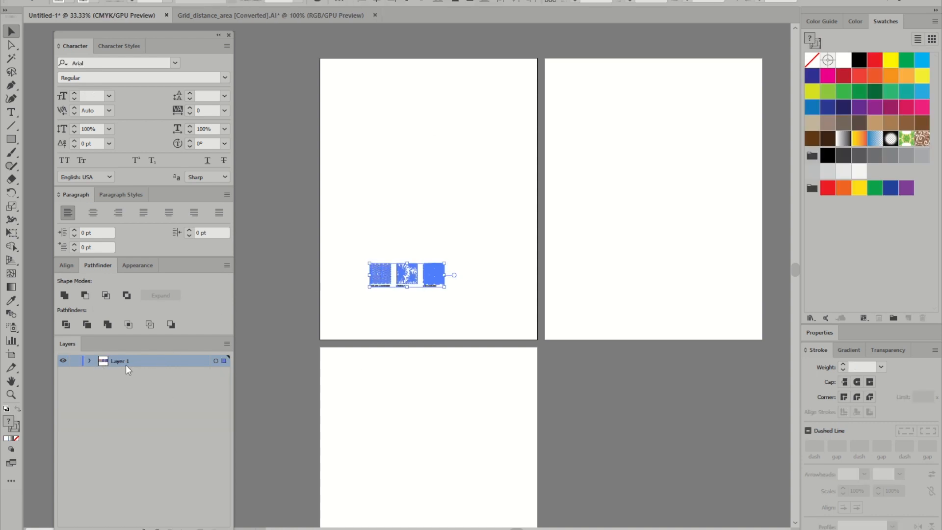
pyautogui.click(414, 330)
pyautogui.hotkey('ctrl', 'z')
# Turn on Paste Remembers Layers in Grid_distance_area and paste the three copied diagrams into Untitled-1.
pyautogui.click(260, 14)
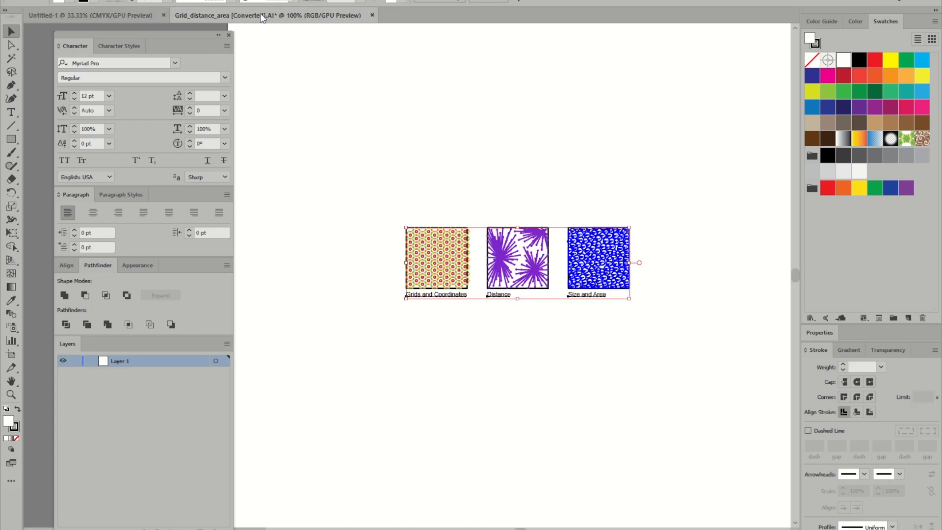
pyautogui.click(226, 344)
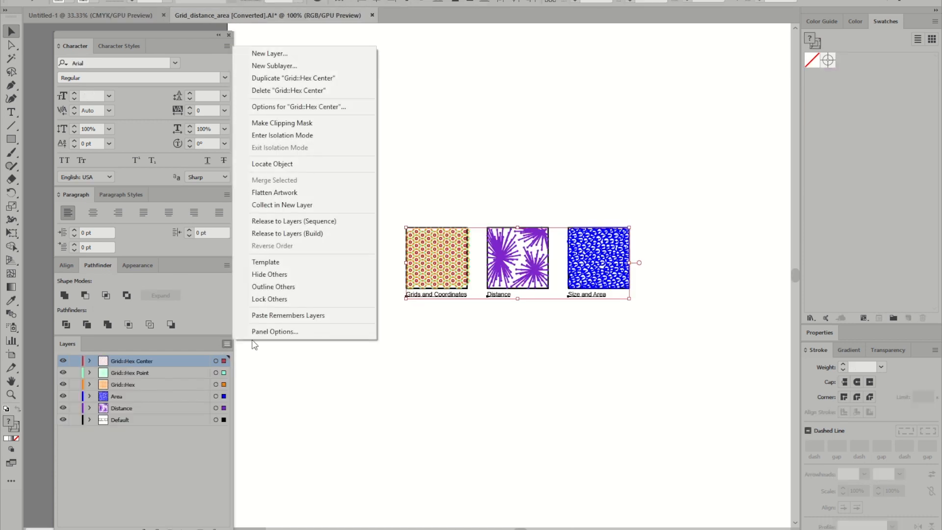
pyautogui.click(295, 316)
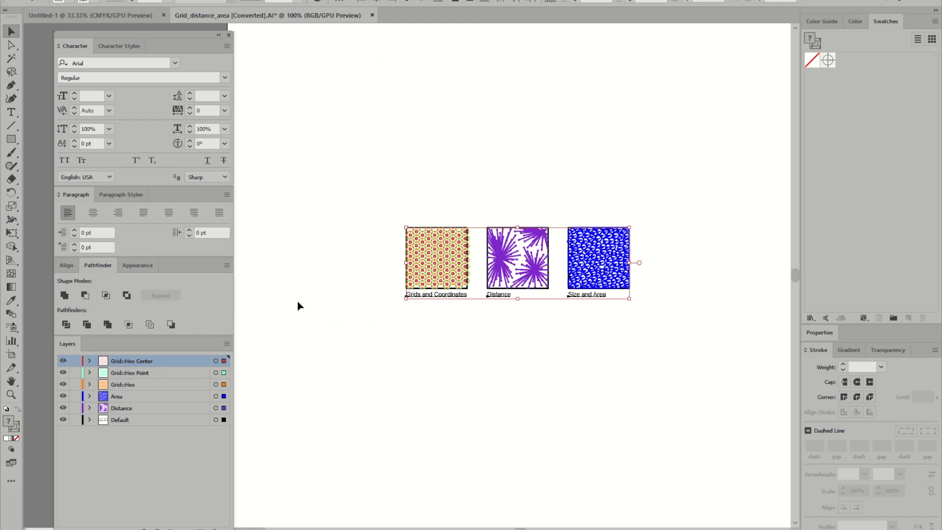
pyautogui.click(138, 13)
pyautogui.hotkey('ctrl', 'v')
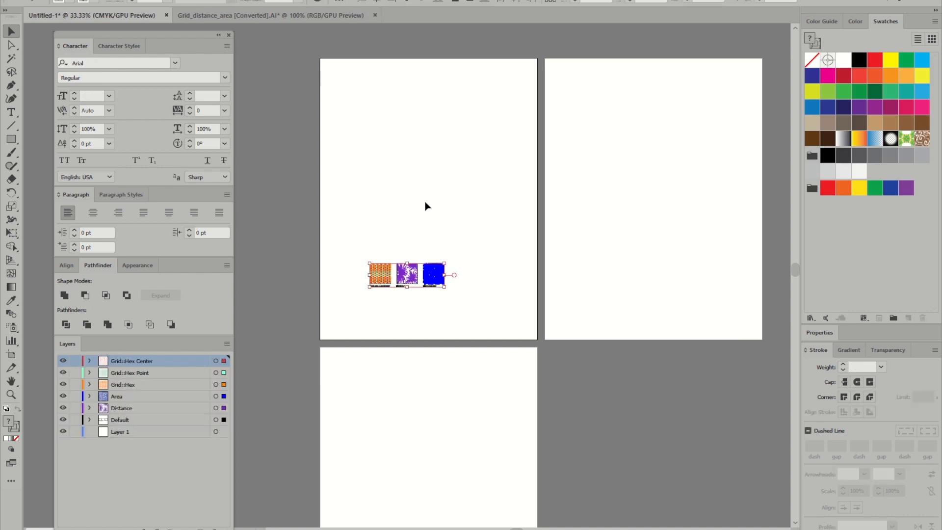
pyautogui.keyDown('alt'); pyautogui.scroll(4, 412, 206); pyautogui.keyUp('alt')
pyautogui.keyDown('alt'); pyautogui.scroll(-3, 412, 206); pyautogui.keyUp('alt')
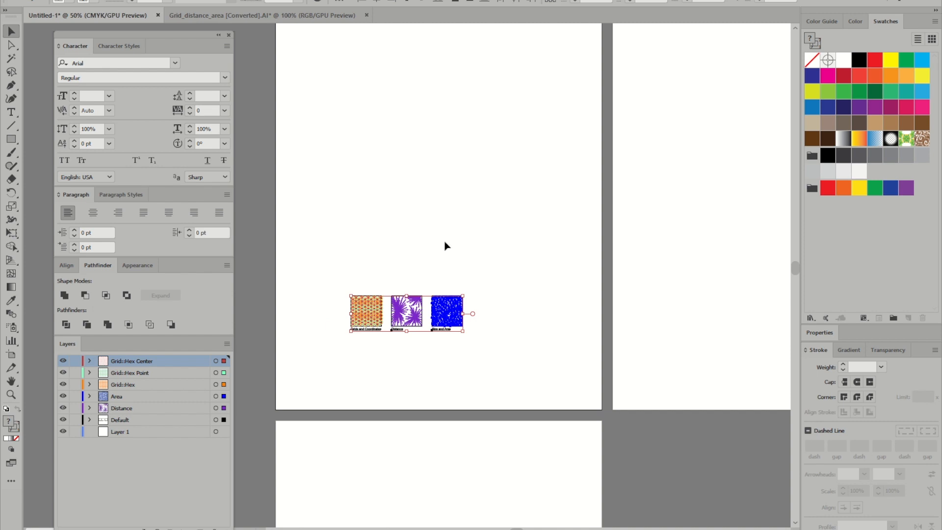
# Move the Distance and Size and Area diagrams with their captions onto the second artboard.
pyautogui.click(388, 237)
pyautogui.keyDown('alt'); pyautogui.scroll(-1, 338, 226); pyautogui.keyUp('alt')
pyautogui.moveTo(466, 330); pyautogui.dragTo(372, 248)
pyautogui.moveTo(382, 289); pyautogui.dragTo(604, 216)
pyautogui.click(664, 278)
pyautogui.keyDown('alt'); pyautogui.scroll(3, 336, 289); pyautogui.keyUp('alt')
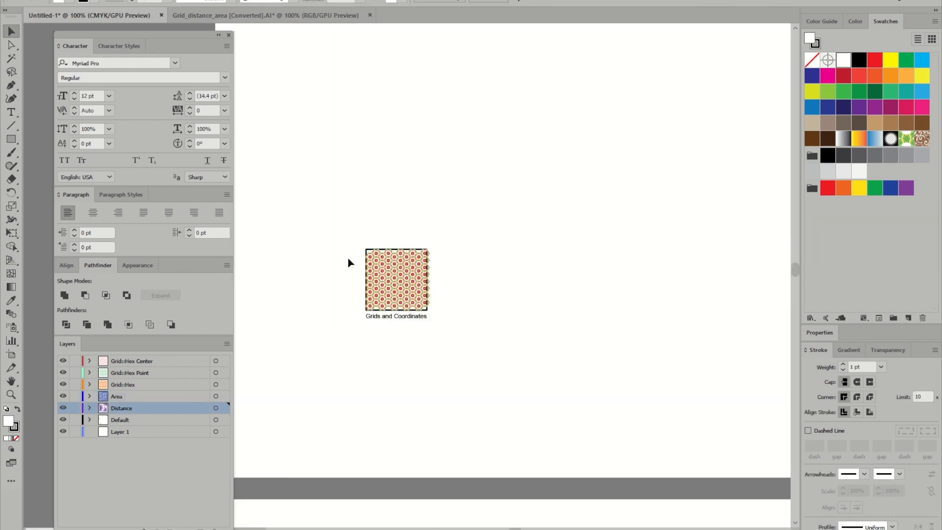
# Move the Grids and Coordinates diagram with its caption to the upper-left area of the first artboard.
pyautogui.keyDown('alt'); pyautogui.scroll(-1, 349, 260); pyautogui.keyUp('alt')
pyautogui.moveTo(450, 326); pyautogui.dragTo(322, 225)
pyautogui.moveTo(373, 265); pyautogui.dragTo(351, 129)
# Lock the black square frame around the Grids and Coordinates diagram.
pyautogui.keyDown('alt'); pyautogui.scroll(4, 317, 113); pyautogui.keyUp('alt')
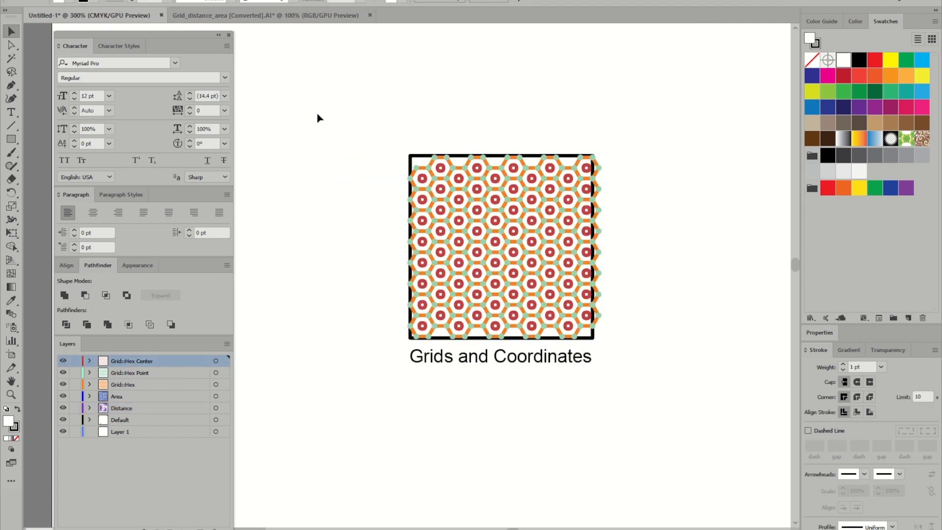
pyautogui.keyDown('alt'); pyautogui.scroll(-1, 317, 113); pyautogui.keyUp('alt')
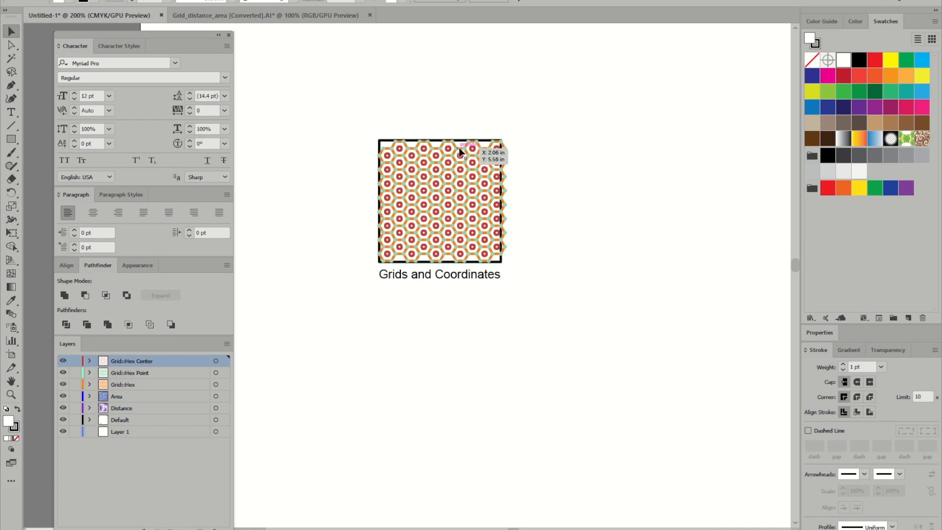
pyautogui.keyDown('alt'); pyautogui.scroll(3, 414, 143); pyautogui.keyUp('alt')
pyautogui.keyDown('alt'); pyautogui.scroll(-1, 414, 142); pyautogui.keyUp('alt')
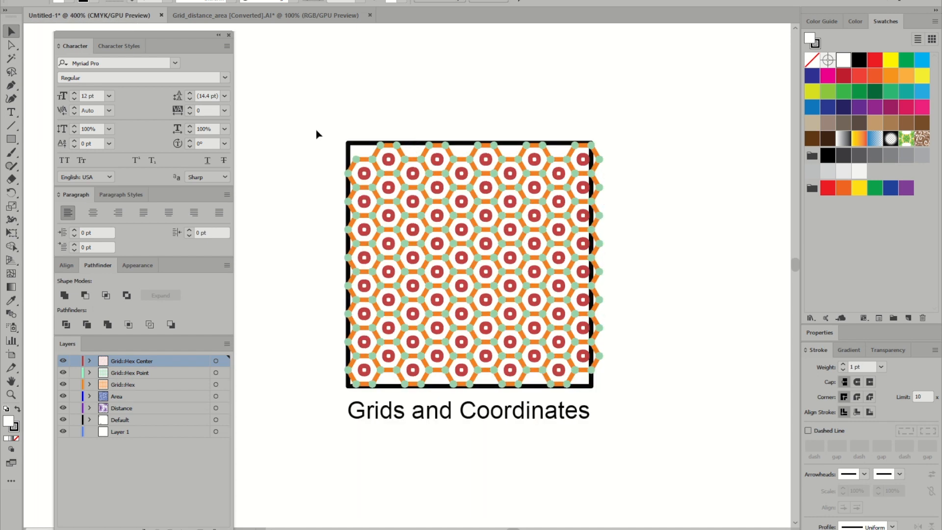
pyautogui.click(416, 109)
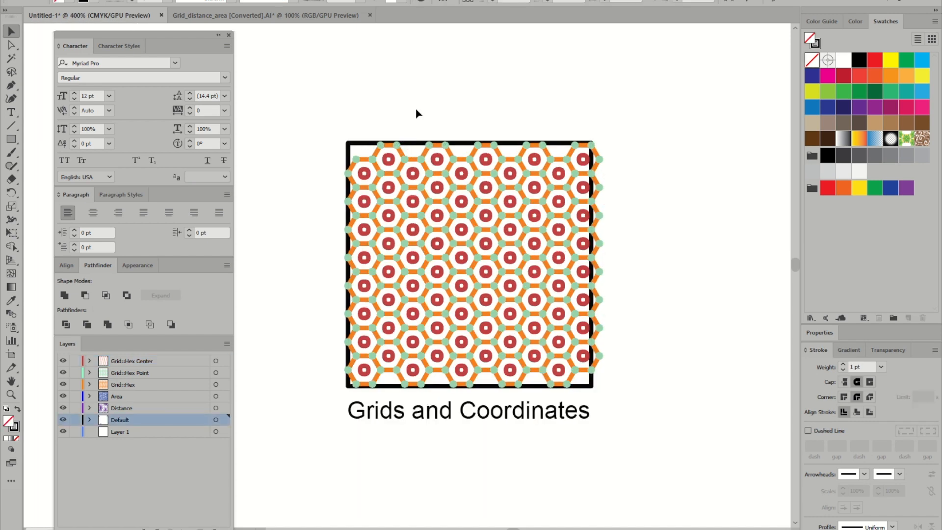
pyautogui.keyDown('alt'); pyautogui.scroll(2, 530, 180); pyautogui.keyUp('alt')
pyautogui.keyDown('alt'); pyautogui.scroll(-2, 570, 141); pyautogui.keyUp('alt')
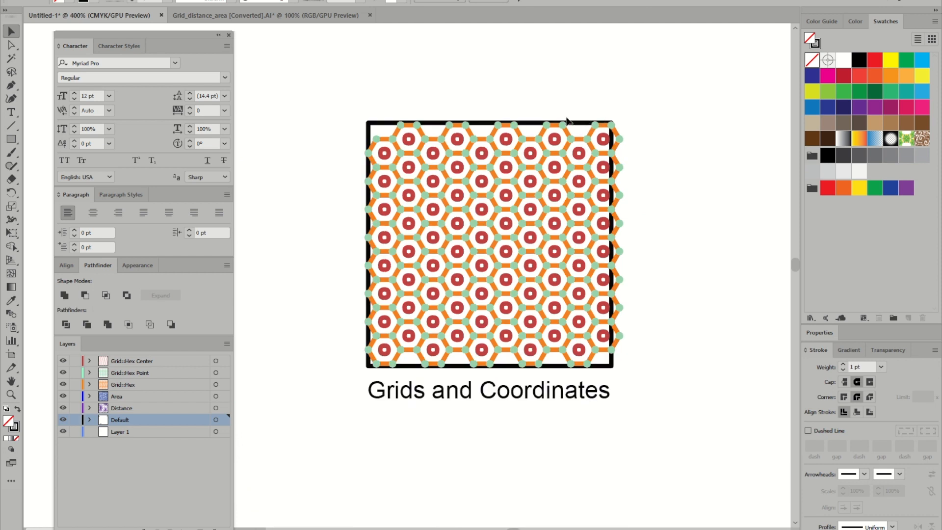
pyautogui.keyDown('alt'); pyautogui.scroll(3, 388, 148); pyautogui.keyUp('alt')
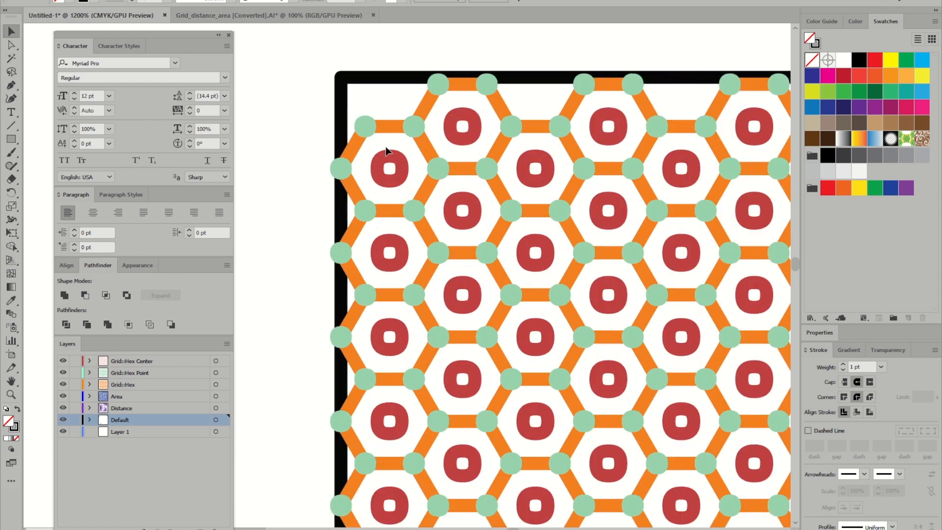
pyautogui.click(343, 120)
pyautogui.click(293, 126)
pyautogui.keyDown('alt'); pyautogui.scroll(-2, 287, 111); pyautogui.keyUp('alt')
# Scale the hexagon grid, its points and centers down proportionally until they match the width of the black frame.
pyautogui.moveTo(275, 61); pyautogui.dragTo(694, 445)
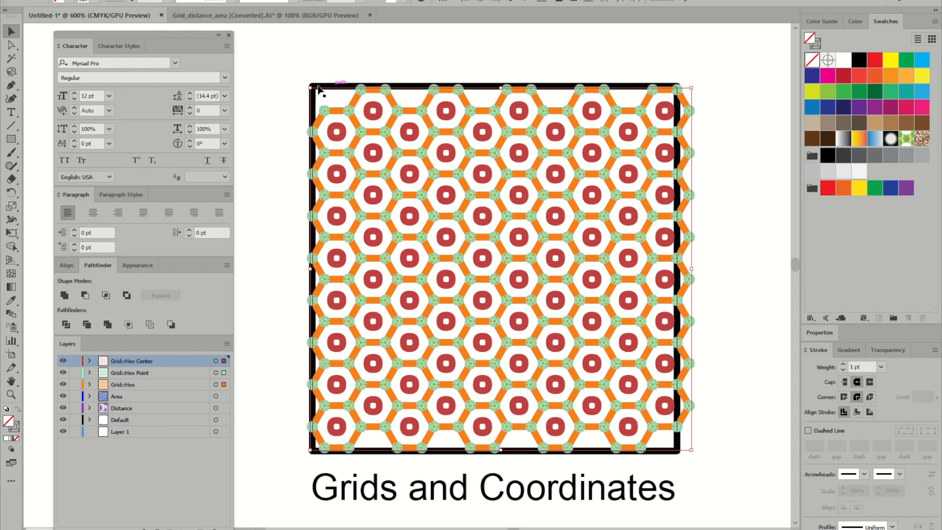
pyautogui.keyDown('alt'); pyautogui.scroll(2, 713, 464); pyautogui.keyUp('alt')
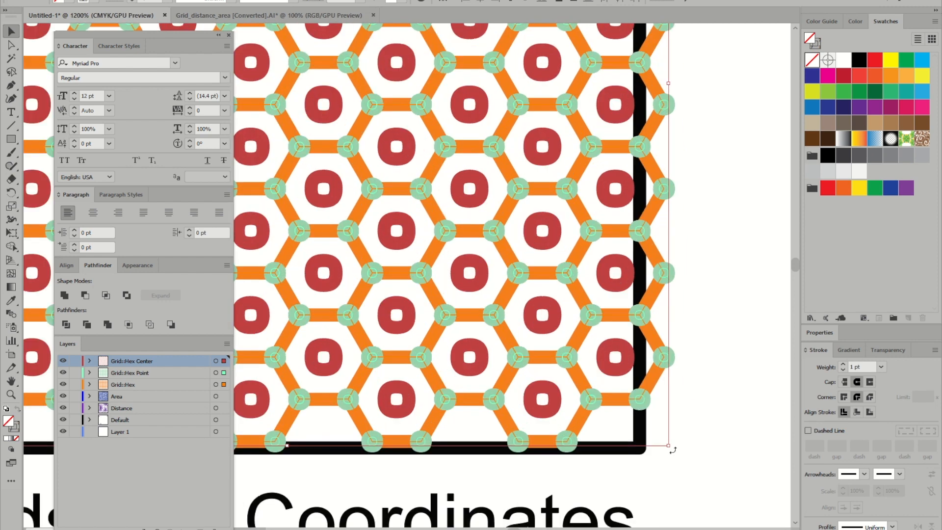
pyautogui.moveTo(669, 448); pyautogui.dragTo(634, 450)
pyautogui.hotkey('ctrl', '-')
pyautogui.hotkey('ctrl', '-')
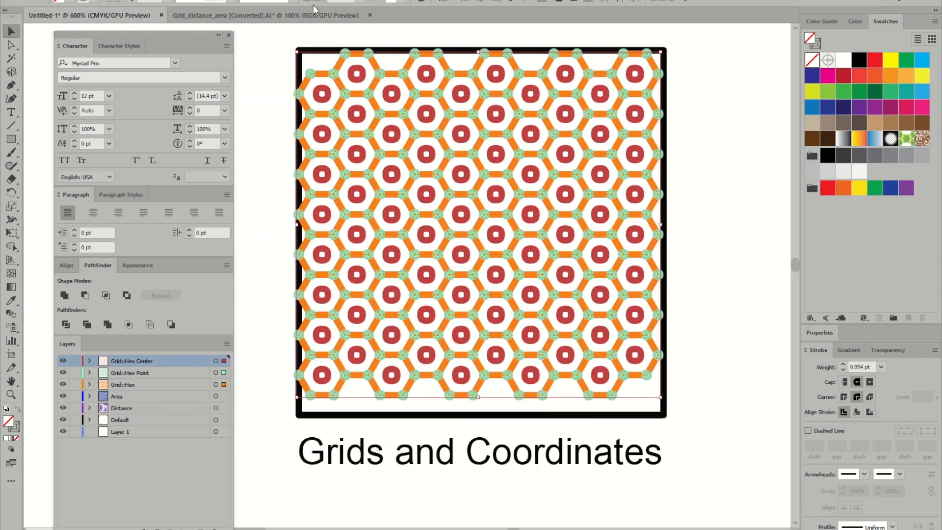
# Scale the hexagon grid down slightly from its upper-left corner so it fits inside the black frame.
pyautogui.hotkey('ctrl', '+')
pyautogui.hotkey('ctrl', '+')
pyautogui.moveTo(292, 80); pyautogui.dragTo(300, 89)
pyautogui.keyDown('alt'); pyautogui.scroll(-4, 300, 89); pyautogui.keyUp('alt')
pyautogui.click(580, 191)
pyautogui.keyDown('alt'); pyautogui.scroll(-1, 497, 200); pyautogui.keyUp('alt')
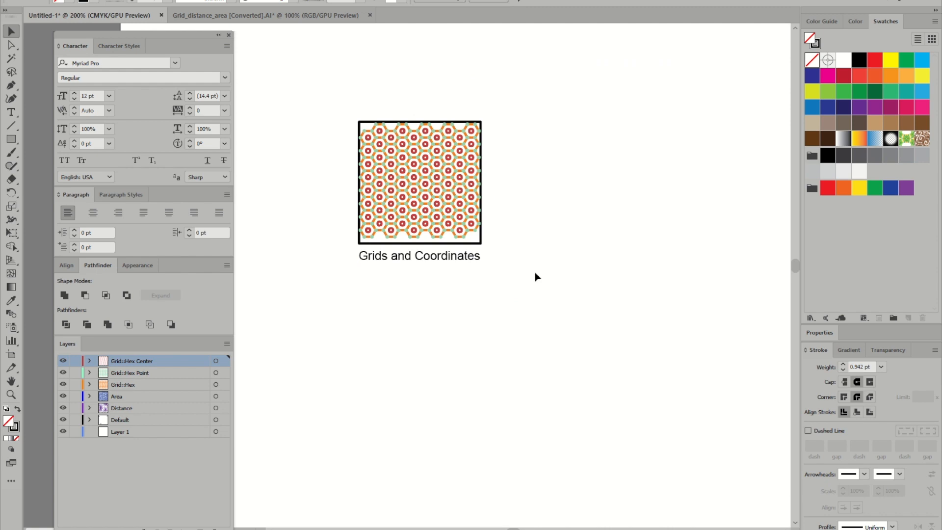
# Move the Grids and Coordinates caption well below the framed grid to clear space around it.
pyautogui.click(410, 262)
pyautogui.moveTo(414, 257); pyautogui.dragTo(422, 470)
pyautogui.keyDown('alt'); pyautogui.scroll(-1, 428, 332); pyautogui.keyUp('alt')
pyautogui.click(529, 328)
pyautogui.moveTo(525, 321); pyautogui.dragTo(457, 246)
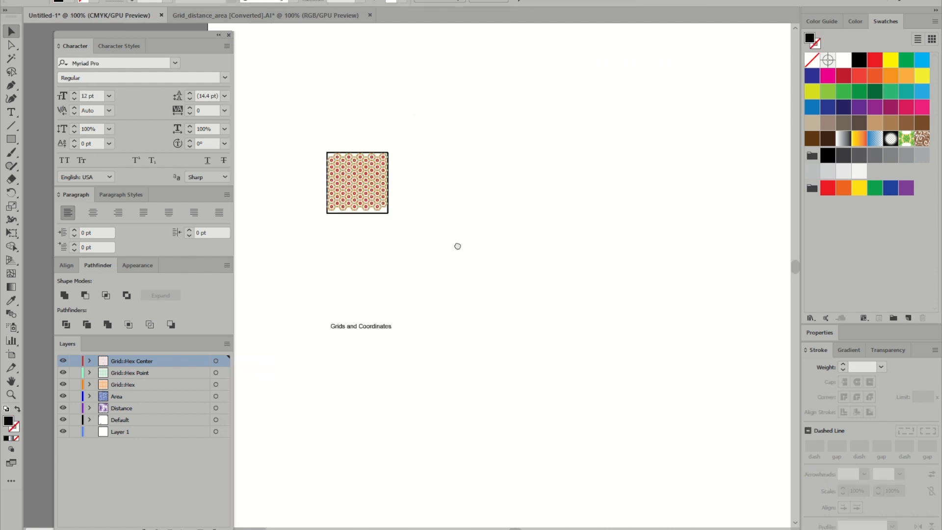
# Scale the hexagon grid together with its black frame proportionally to a height of 6 in.
pyautogui.keyDown('alt'); pyautogui.scroll(2, 352, 165); pyautogui.keyUp('alt')
pyautogui.moveTo(586, 335); pyautogui.dragTo(279, 91)
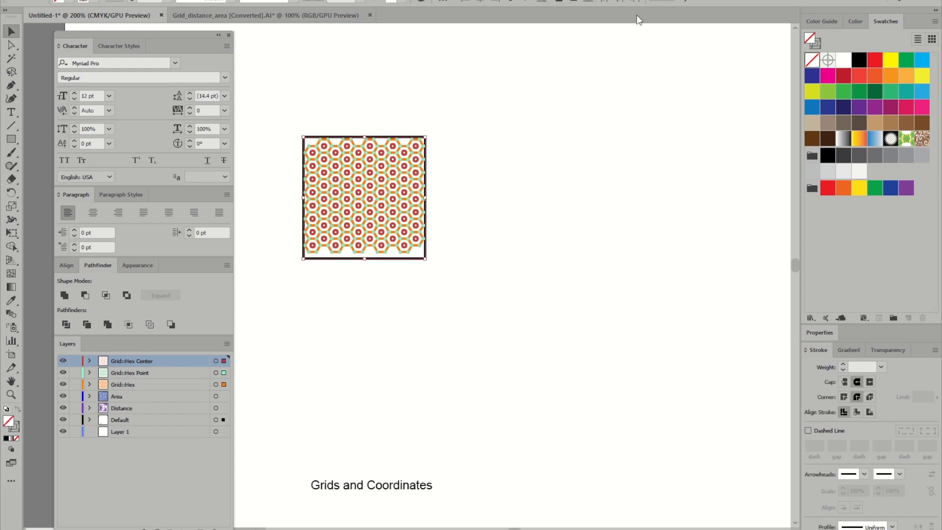
pyautogui.click(667, 2)
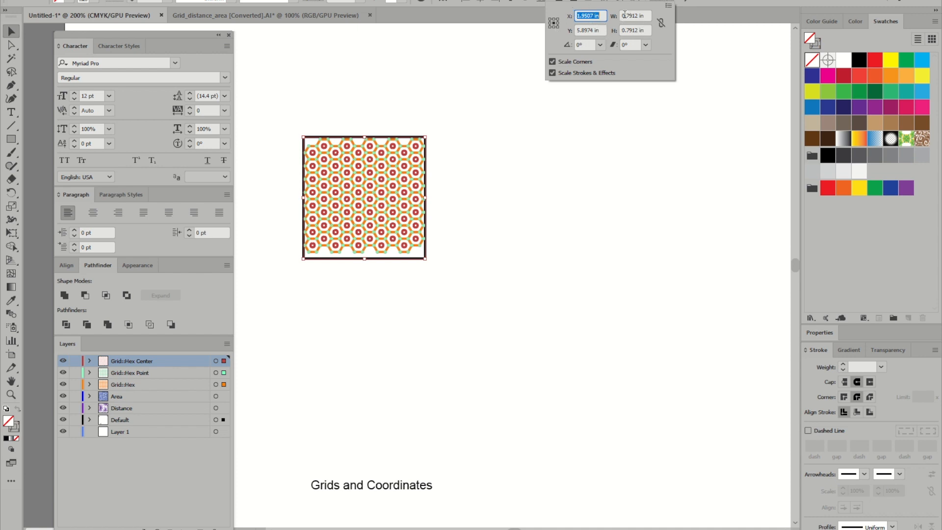
pyautogui.click(661, 23)
pyautogui.click(637, 31)
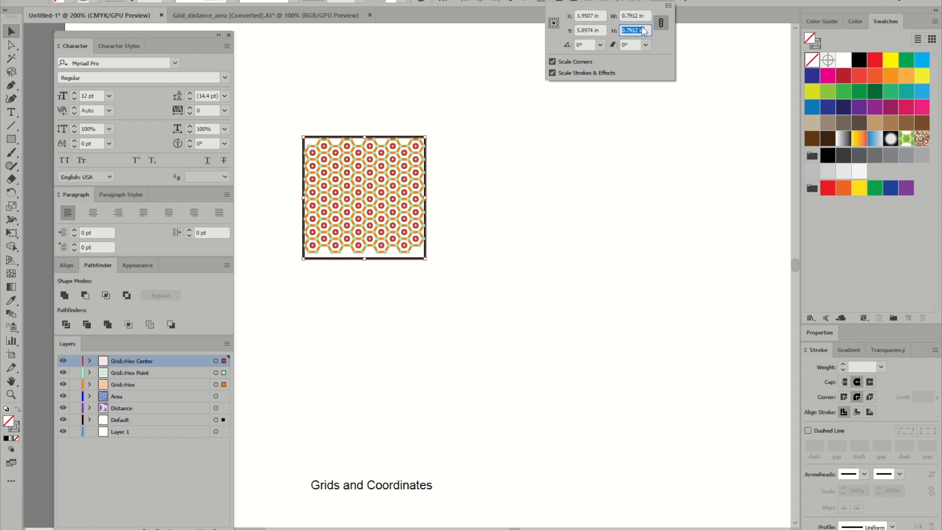
pyautogui.write('6')
pyautogui.press('Tab')
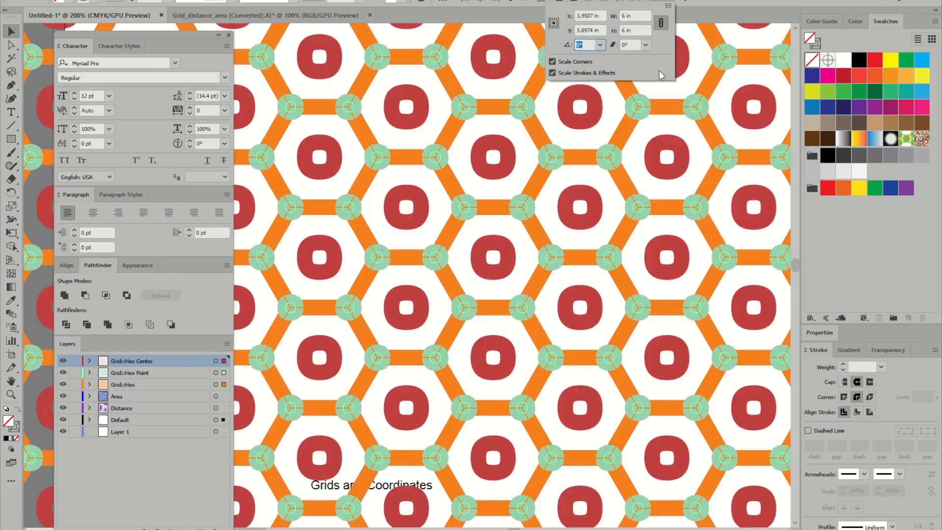
pyautogui.click(741, 87)
# Move the enlarged grid and frame fully onto the first artboard, above its caption, and deselect them.
pyautogui.keyDown('alt'); pyautogui.scroll(-5, 575, 102); pyautogui.keyUp('alt')
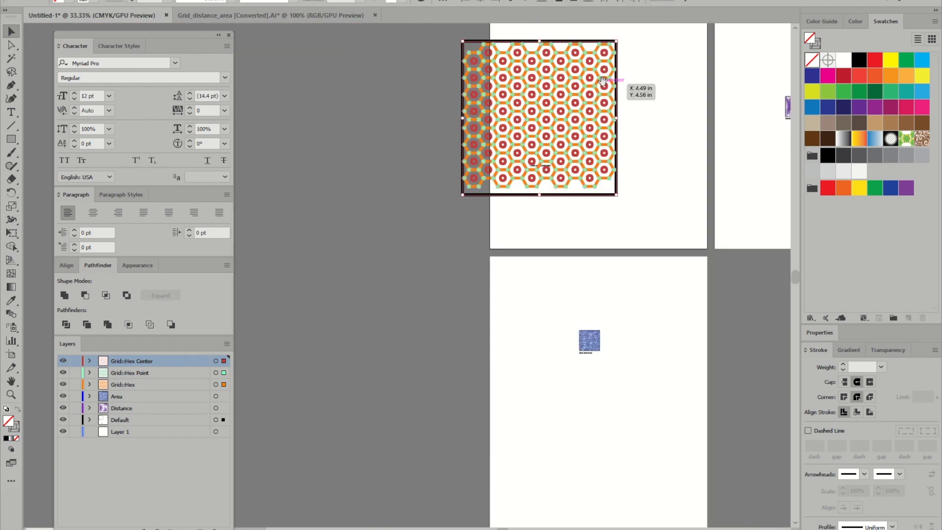
pyautogui.moveTo(603, 80); pyautogui.dragTo(500, 101)
pyautogui.moveTo(491, 178); pyautogui.dragTo(552, 146)
pyautogui.keyDown('alt'); pyautogui.scroll(2, 536, 170); pyautogui.keyUp('alt')
pyautogui.keyDown('alt'); pyautogui.scroll(-1, 535, 147); pyautogui.keyUp('alt')
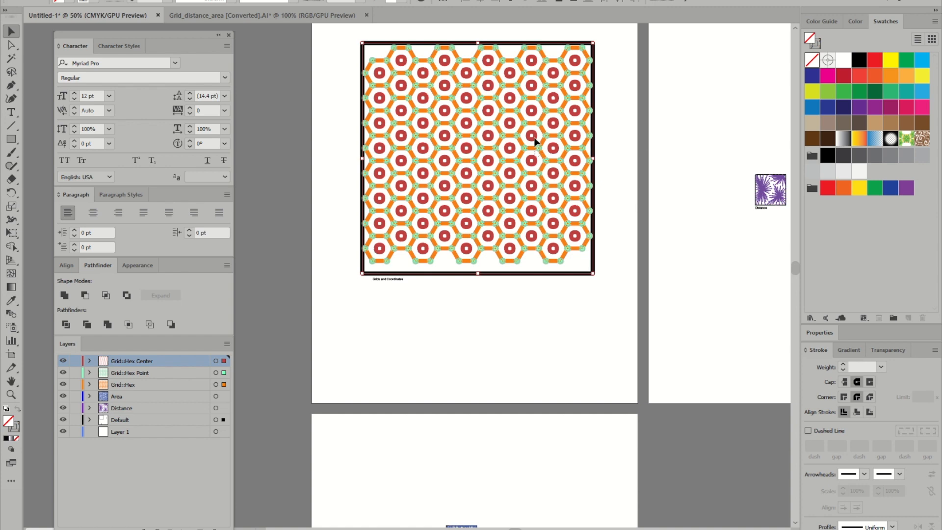
pyautogui.click(529, 124)
pyautogui.scroll(-1, 540, 125)
pyautogui.click(612, 109)
pyautogui.scroll(5, 606, 113)
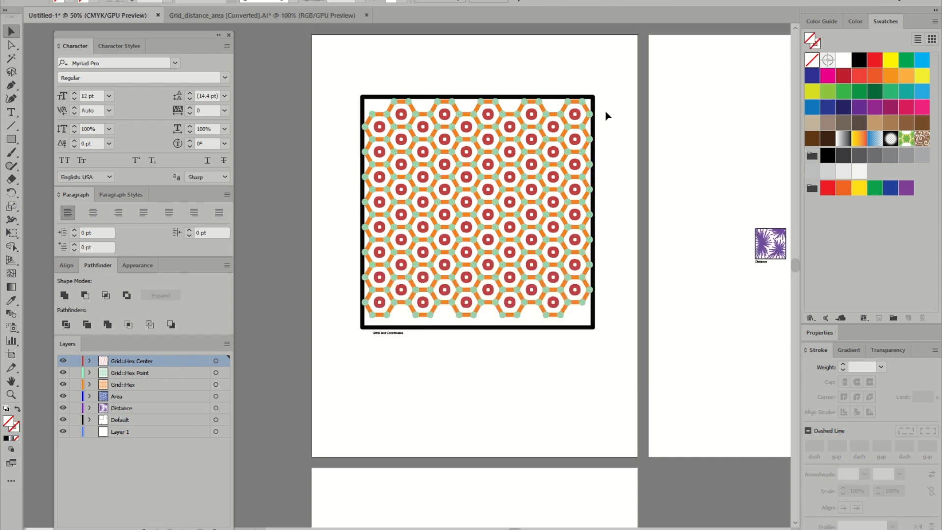
# Align the Grids and Coordinates caption beneath the frame's lower-left corner and set its font size to 18 pt.
pyautogui.keyDown('alt'); pyautogui.scroll(-1, 606, 116); pyautogui.keyUp('alt')
pyautogui.keyDown('alt'); pyautogui.scroll(3, 502, 249); pyautogui.keyUp('alt')
pyautogui.moveTo(391, 291)
pyautogui.mouseDown()
pyautogui.moveTo(365, 299)
pyautogui.moveTo(376, 299)
pyautogui.mouseUp()
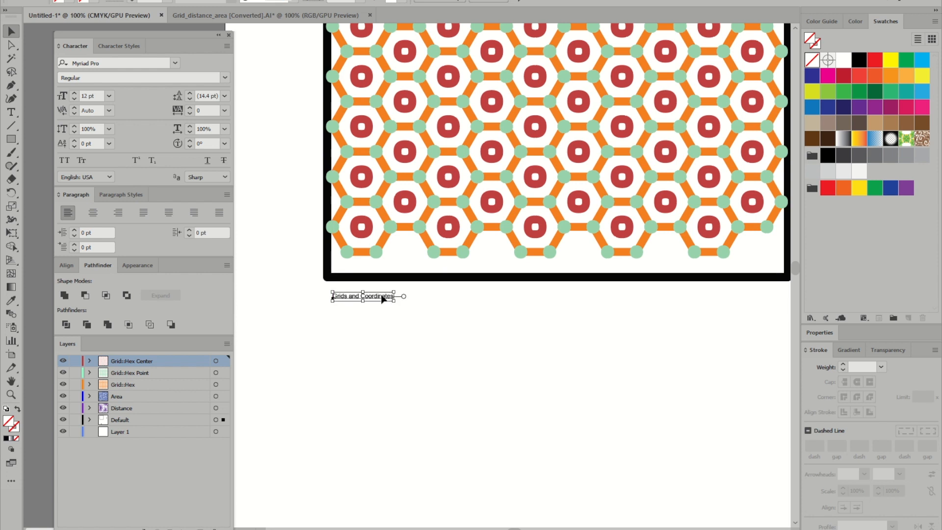
pyautogui.keyDown('alt'); pyautogui.scroll(-1, 383, 299); pyautogui.keyUp('alt')
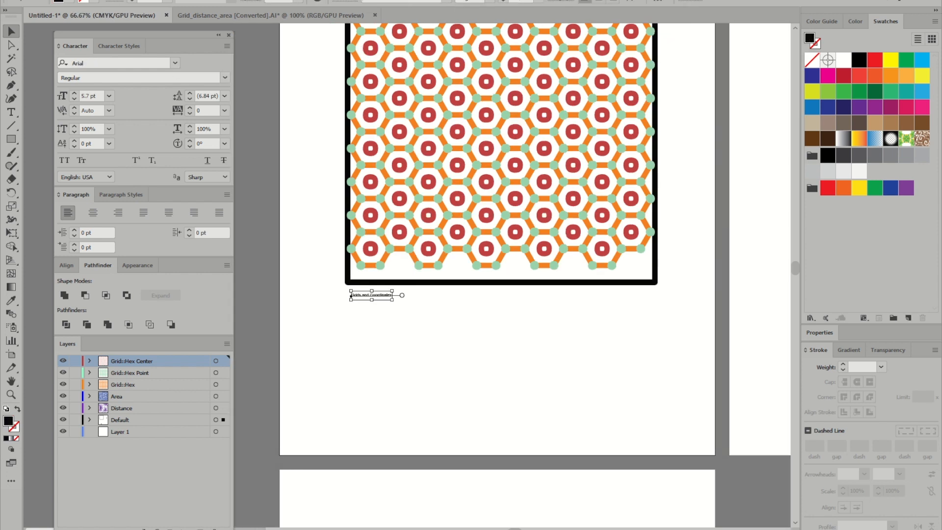
pyautogui.click(534, 2)
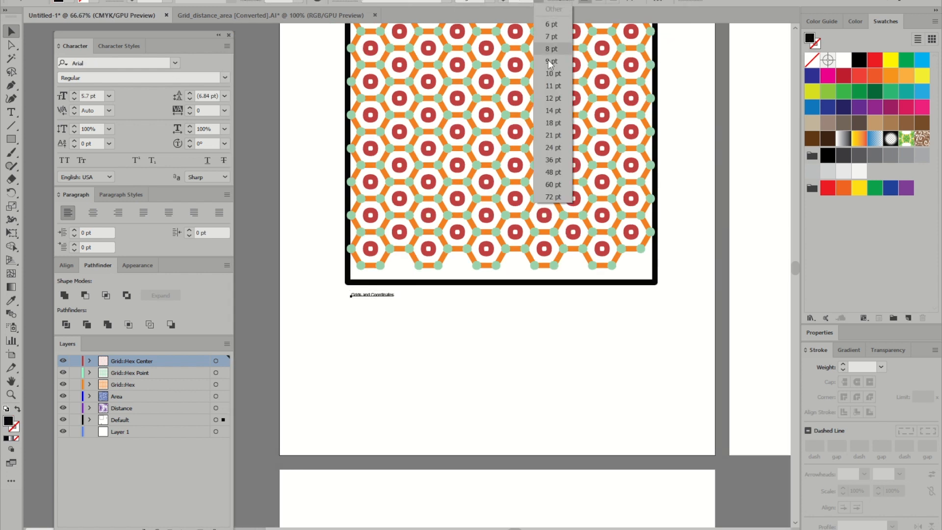
pyautogui.click(558, 122)
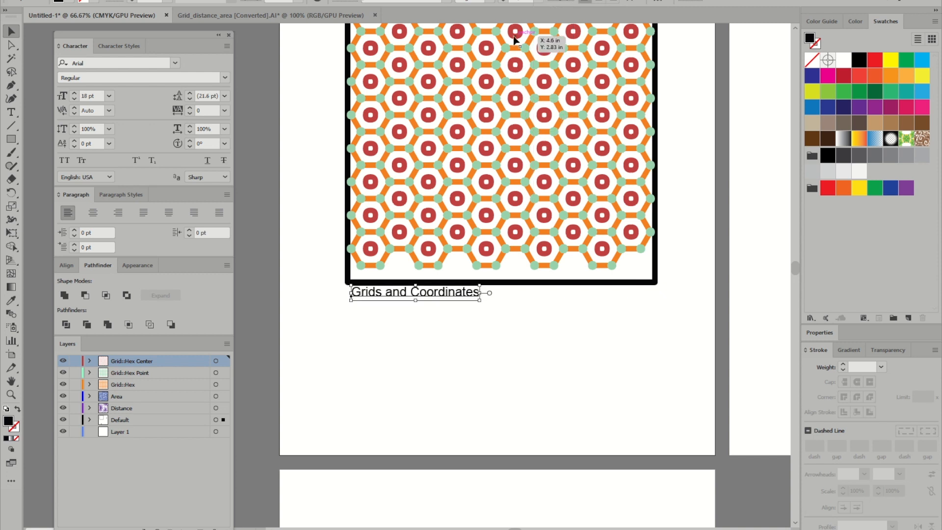
# Set the caption's font to Nimbus Sans in the Light Italic style.
pyautogui.click(447, 2)
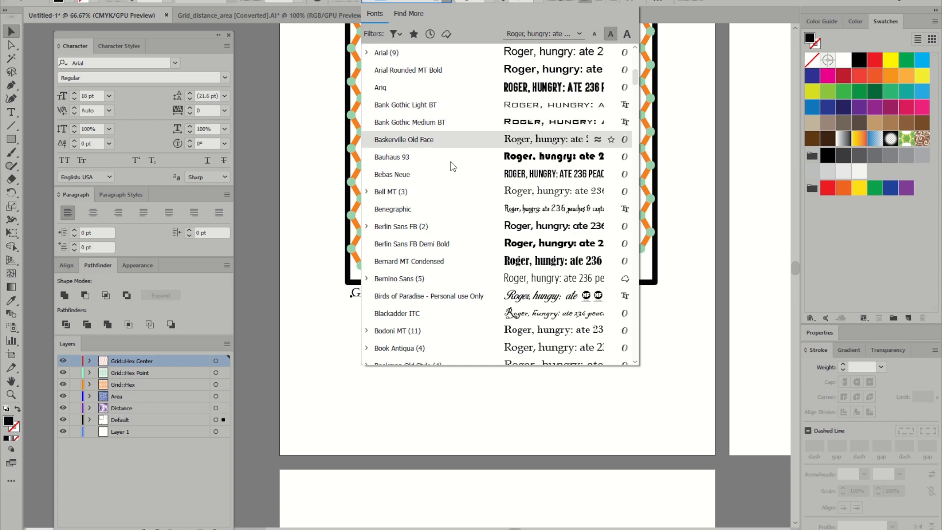
pyautogui.scroll(-1, 453, 179)
pyautogui.scroll(2, 455, 183)
pyautogui.scroll(7, 456, 182)
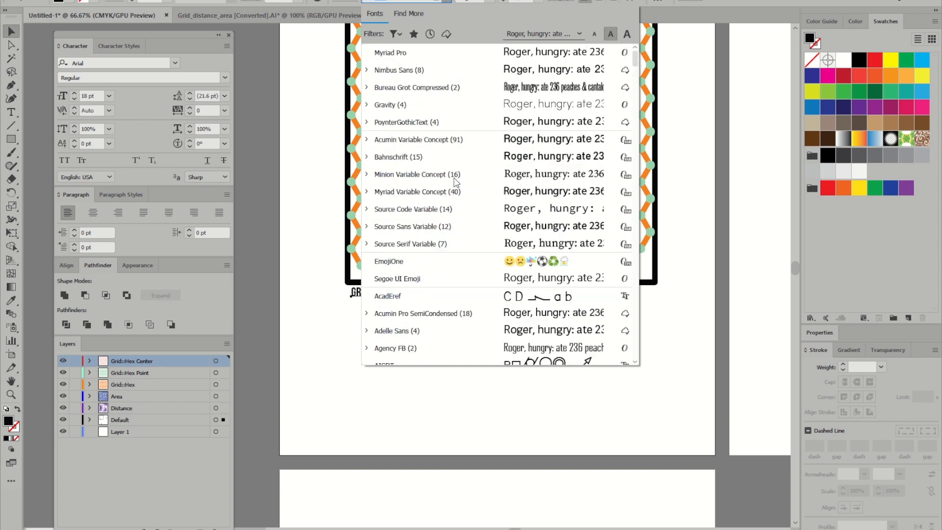
pyautogui.click(416, 71)
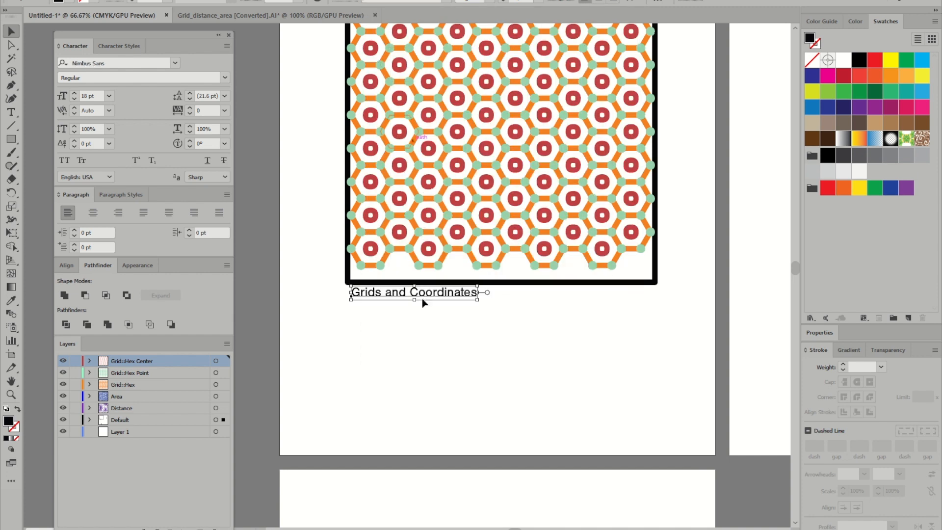
pyautogui.click(496, 1)
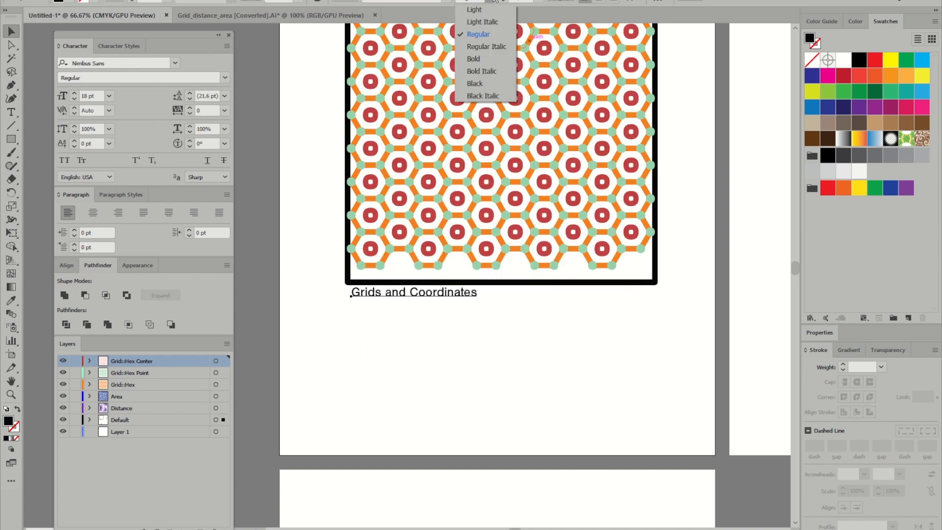
pyautogui.click(494, 24)
pyautogui.keyDown('alt'); pyautogui.scroll(-1, 493, 319); pyautogui.keyUp('alt')
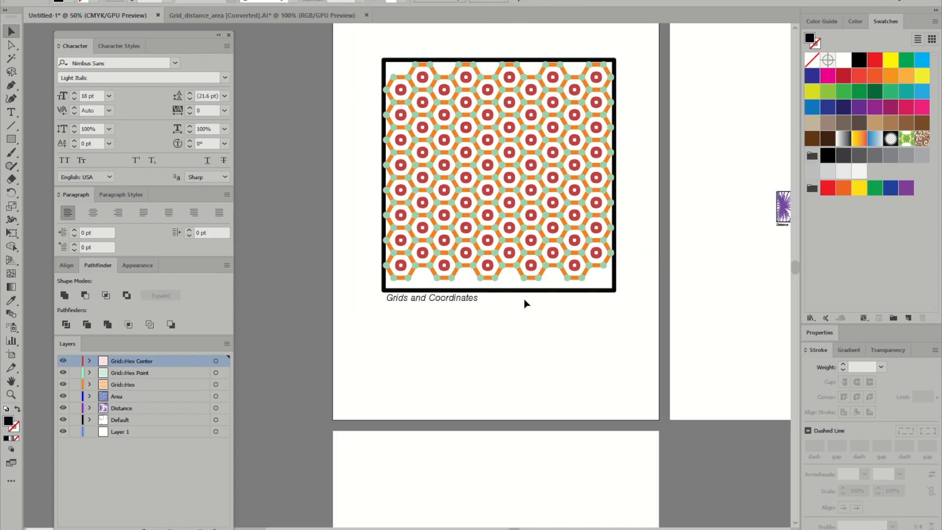
# Nudge the black frame upward until the hexagon grid is vertically centered inside it.
pyautogui.keyDown('alt'); pyautogui.scroll(-1, 484, 220); pyautogui.keyUp('alt')
pyautogui.keyDown('alt'); pyautogui.scroll(2, 493, 185); pyautogui.keyUp('alt')
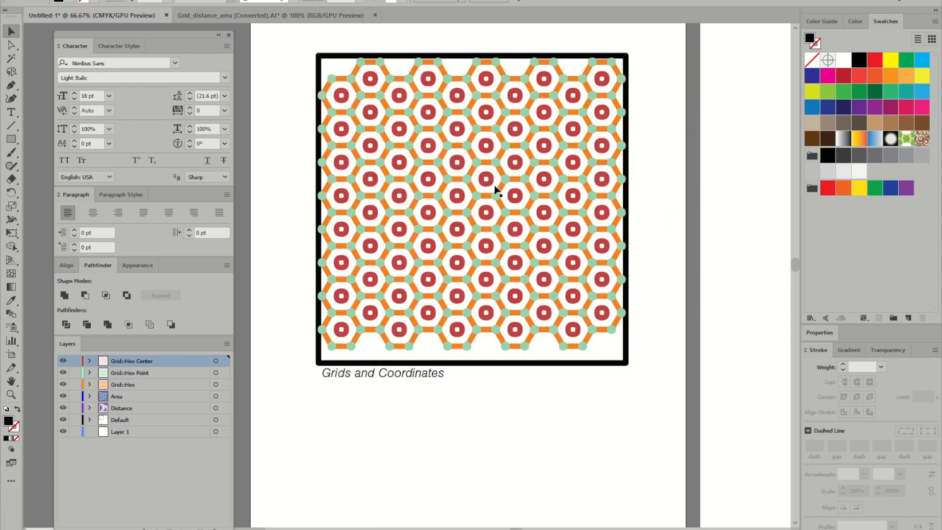
pyautogui.keyDown('alt'); pyautogui.scroll(-1, 493, 185); pyautogui.keyUp('alt')
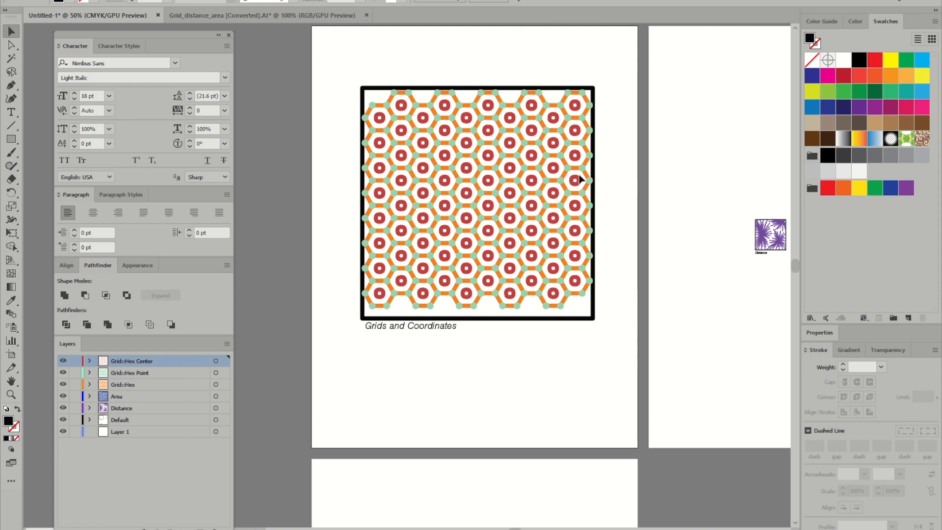
pyautogui.click(473, 318)
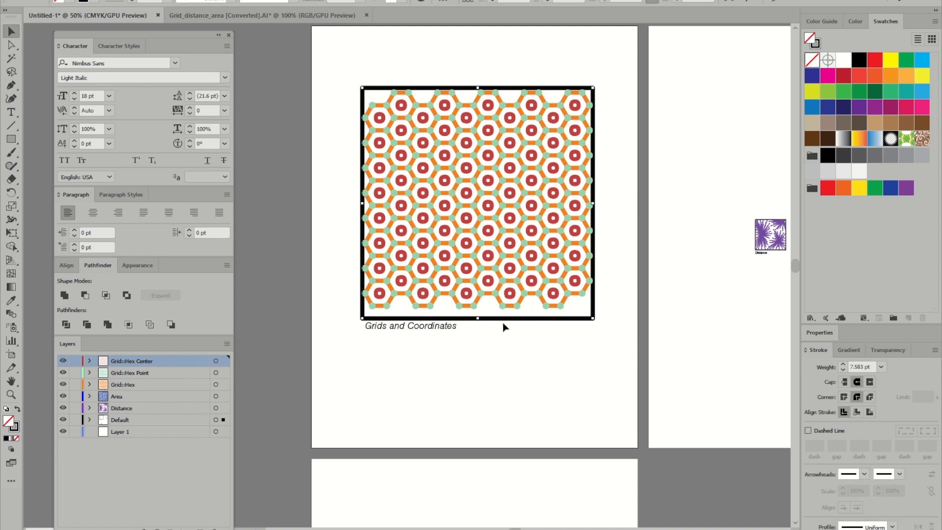
pyautogui.press('Up')
pyautogui.press('Up')
pyautogui.press('Up')
pyautogui.press('Up')
pyautogui.press('Up')
pyautogui.press('Up')
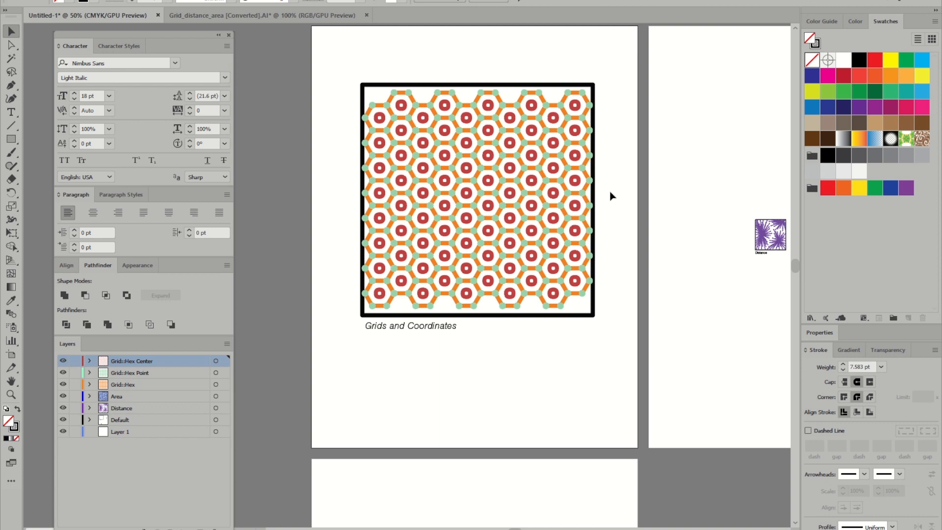
# Examine the hexagon grid's edges, points and centers up close, and check which layers its objects are on.
pyautogui.keyDown('alt'); pyautogui.scroll(2, 534, 130); pyautogui.keyUp('alt')
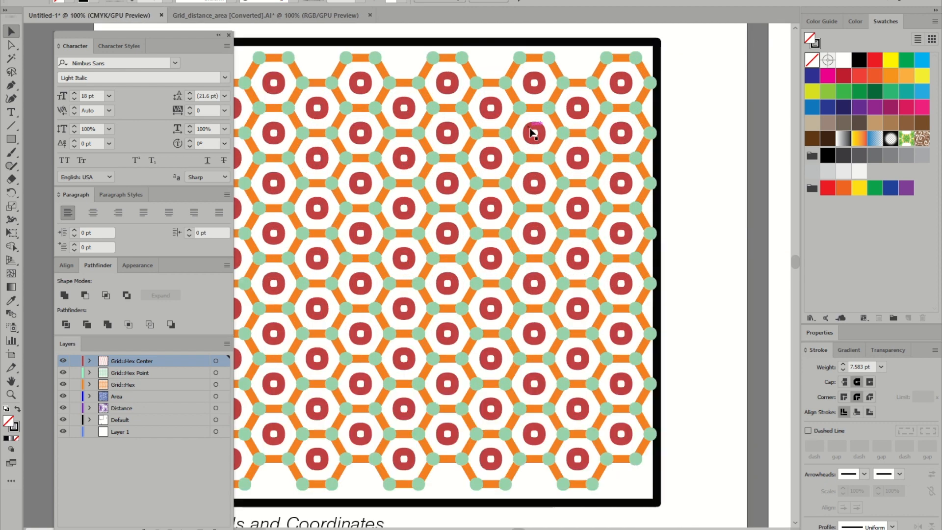
pyautogui.keyDown('alt'); pyautogui.scroll(2, 540, 130); pyautogui.keyUp('alt')
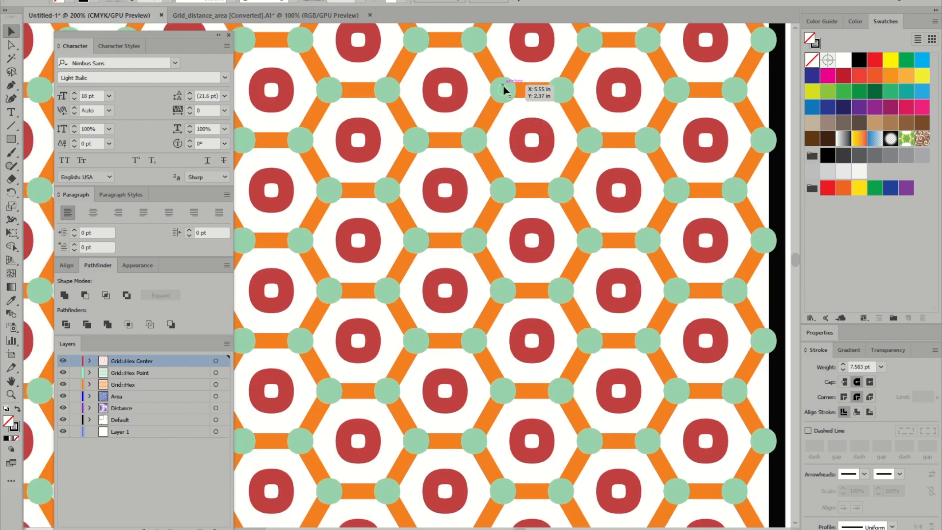
pyautogui.keyDown('alt'); pyautogui.scroll(-1, 544, 103); pyautogui.keyUp('alt')
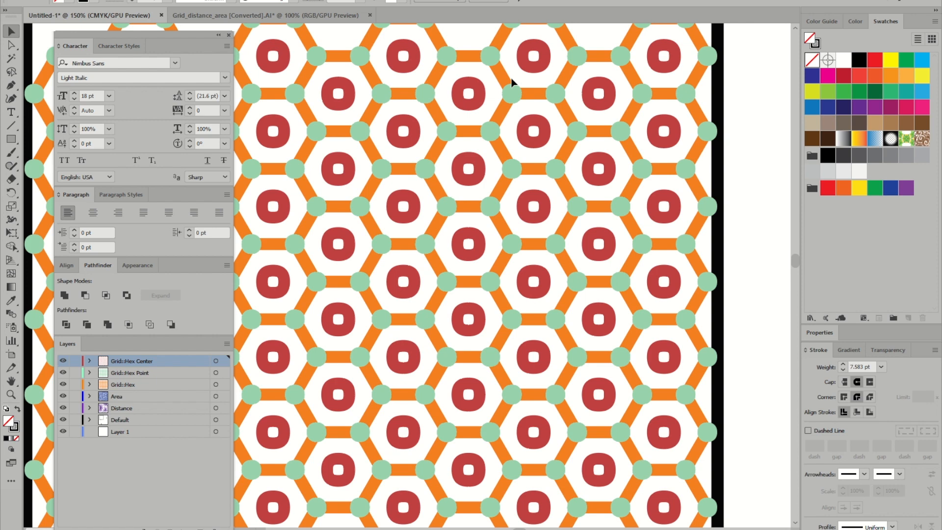
pyautogui.keyDown('alt'); pyautogui.scroll(-2, 512, 82); pyautogui.keyUp('alt')
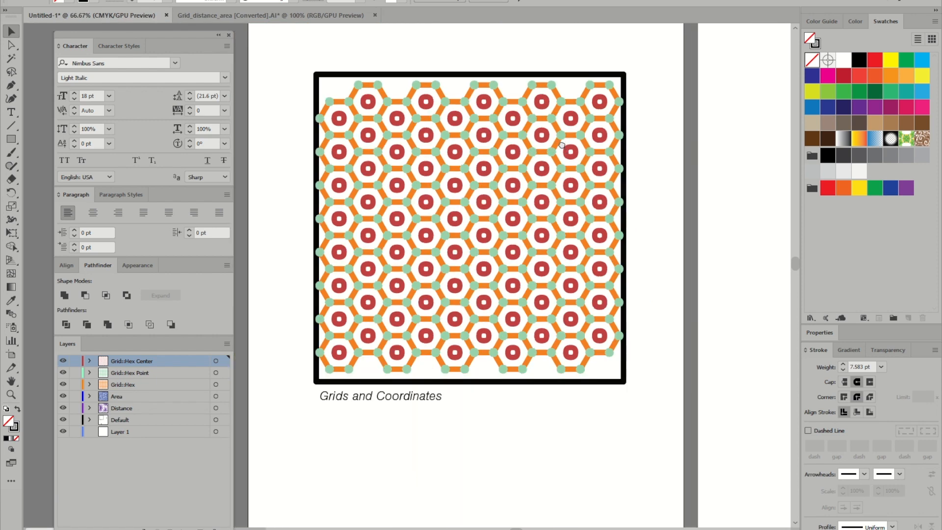
pyautogui.keyDown('alt'); pyautogui.scroll(1, 534, 124); pyautogui.keyUp('alt')
pyautogui.keyDown('alt'); pyautogui.scroll(-1, 533, 142); pyautogui.keyUp('alt')
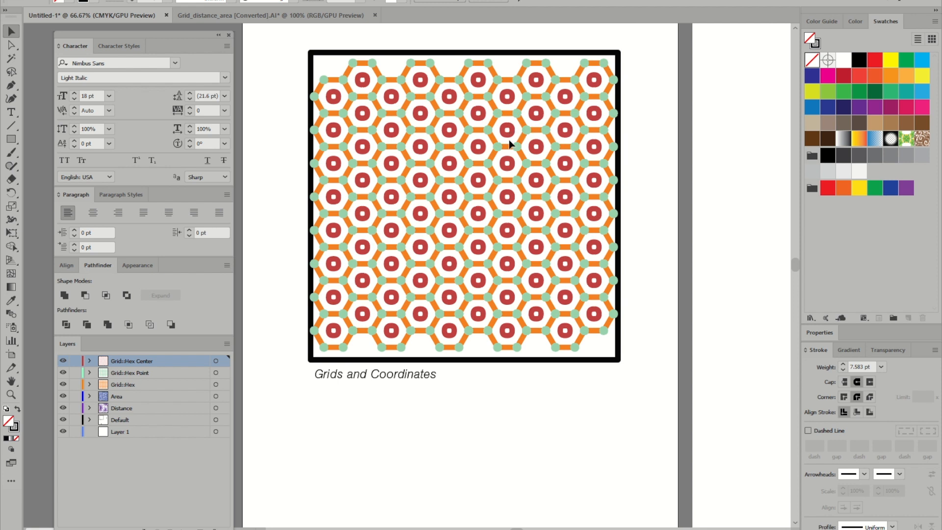
pyautogui.click(513, 133)
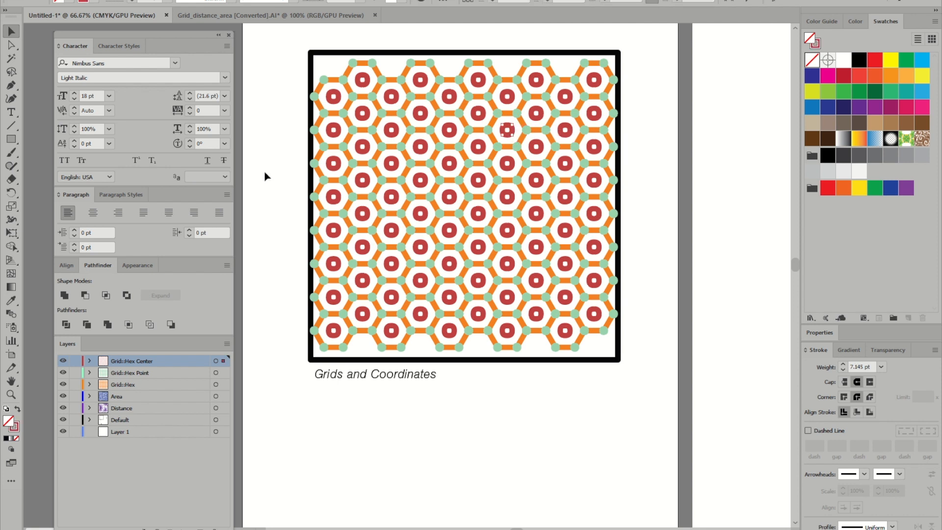
pyautogui.moveTo(286, 45); pyautogui.dragTo(635, 368)
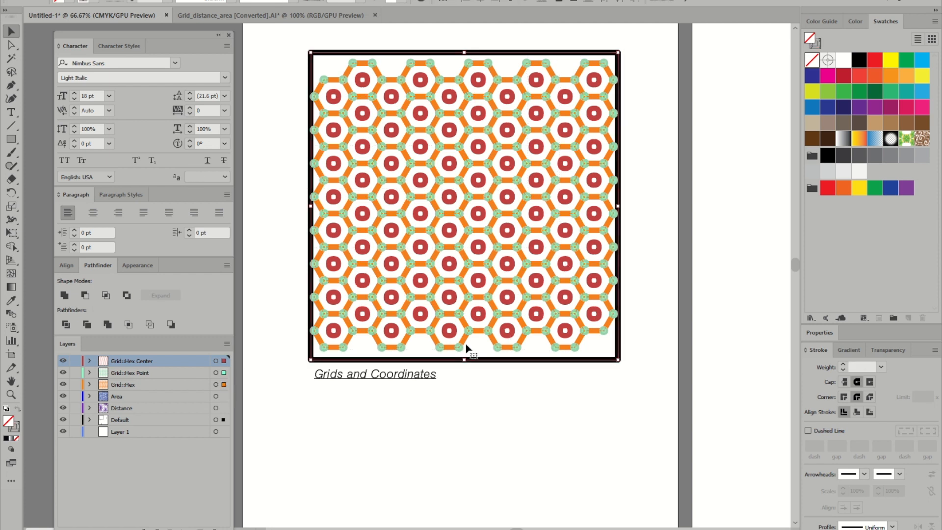
pyautogui.click(384, 478)
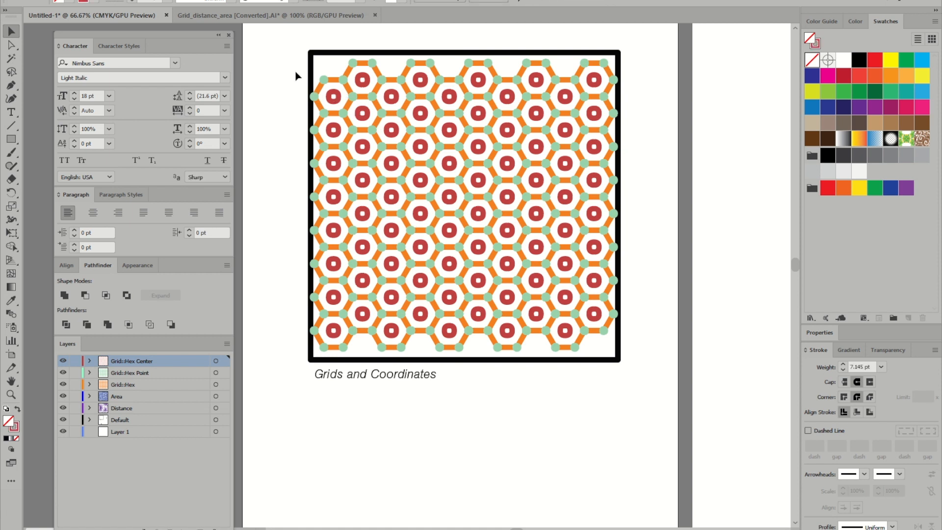
# Move the hexagon and point artwork onto the Grid::Hex Center layer and hide the Grid::Hex Point and Grid::Hex layers.
pyautogui.click(223, 361)
pyautogui.moveTo(224, 364)
pyautogui.mouseDown()
pyautogui.moveTo(224, 391)
pyautogui.moveTo(228, 366)
pyautogui.mouseUp()
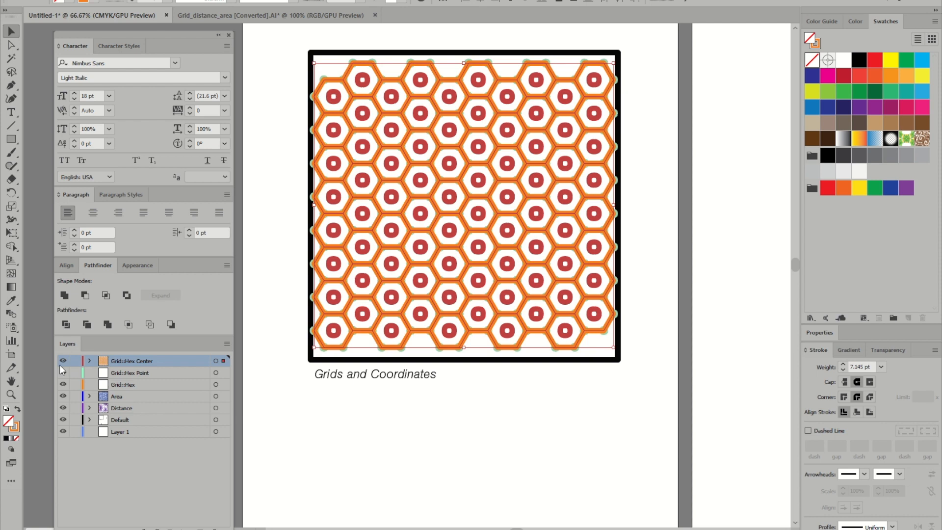
pyautogui.click(63, 385)
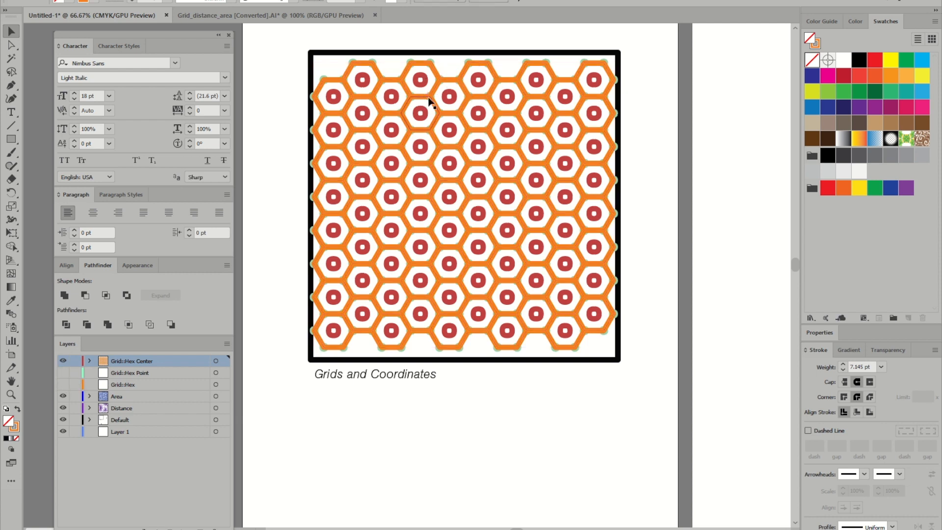
# Select all the orange hexagon outlines by matching stroke color and send them to the back, behind the green points.
pyautogui.keyDown('alt'); pyautogui.scroll(4, 435, 98); pyautogui.keyUp('alt')
pyautogui.keyDown('alt'); pyautogui.scroll(-2, 435, 97); pyautogui.keyUp('alt')
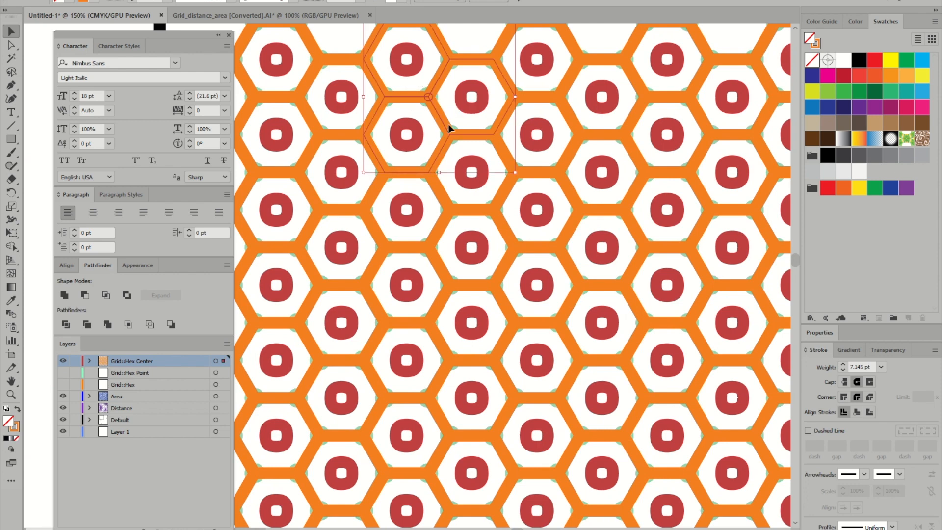
pyautogui.click(440, 116)
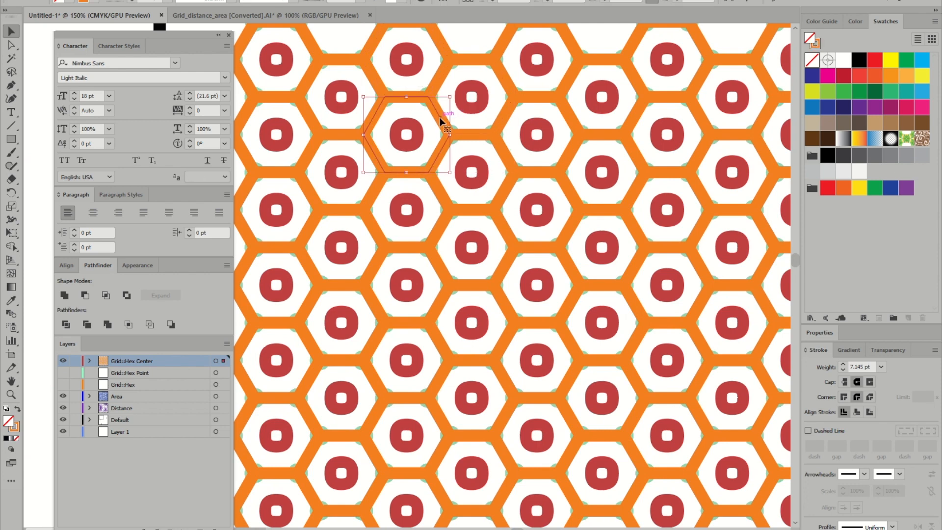
pyautogui.hotkey('ctrl', '1')
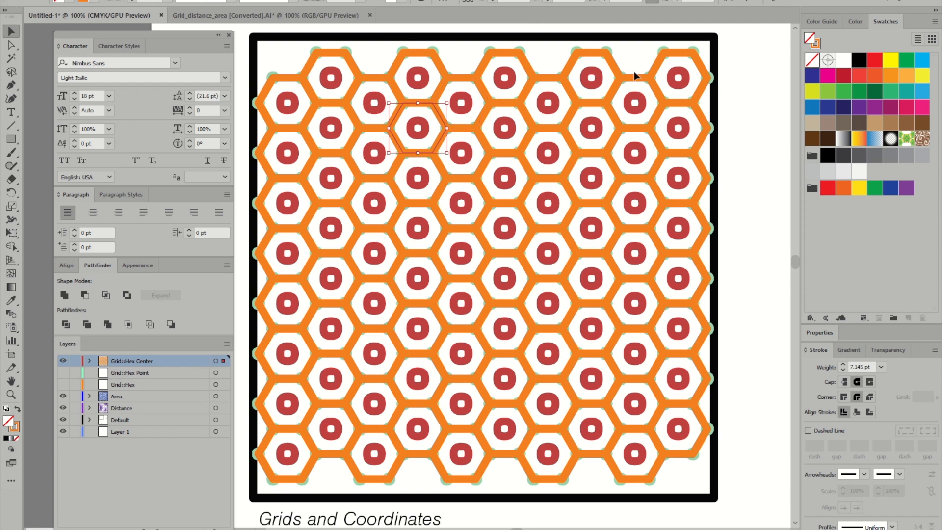
pyautogui.click(765, 2)
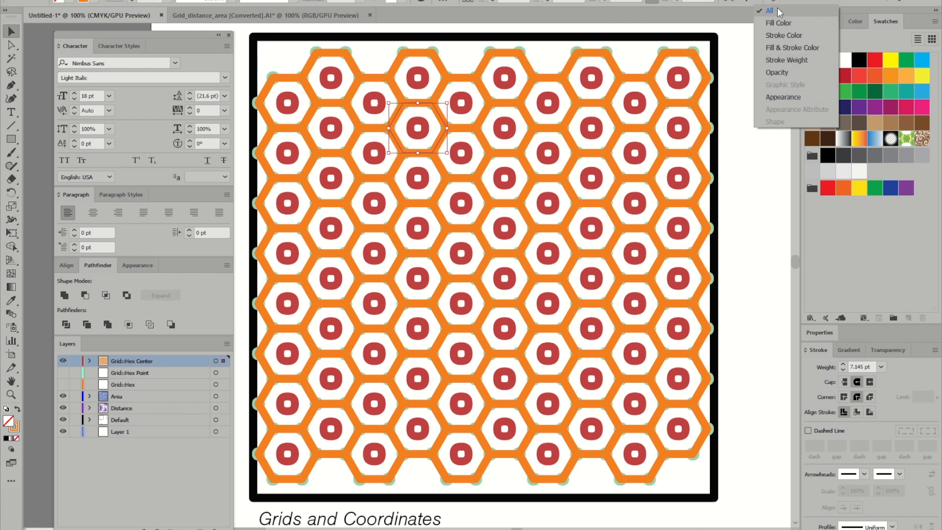
pyautogui.click(796, 35)
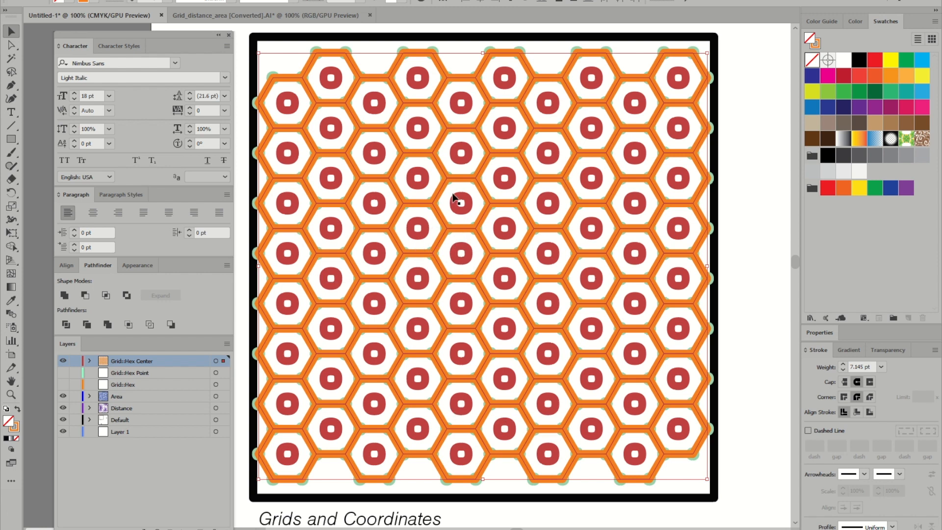
pyautogui.keyDown('alt'); pyautogui.scroll(5, 438, 221); pyautogui.keyUp('alt')
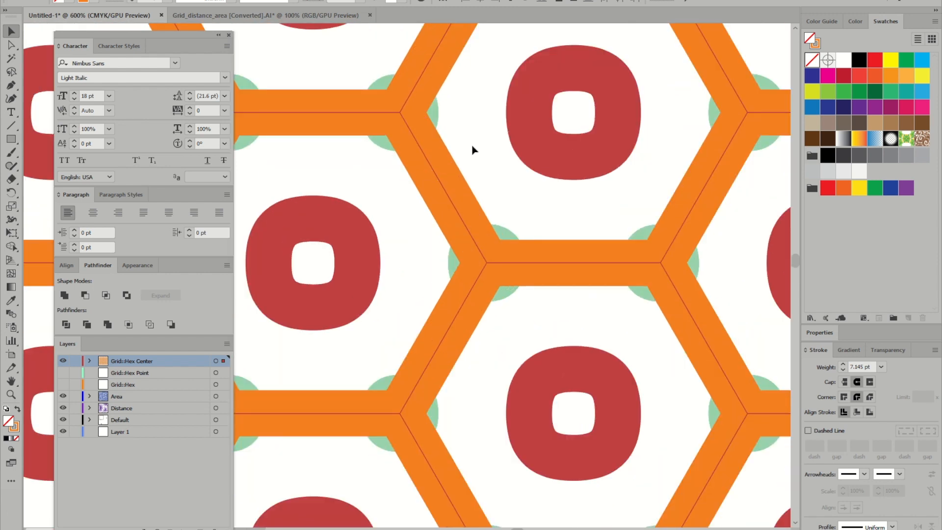
pyautogui.keyDown('alt'); pyautogui.scroll(-5, 473, 150); pyautogui.keyUp('alt')
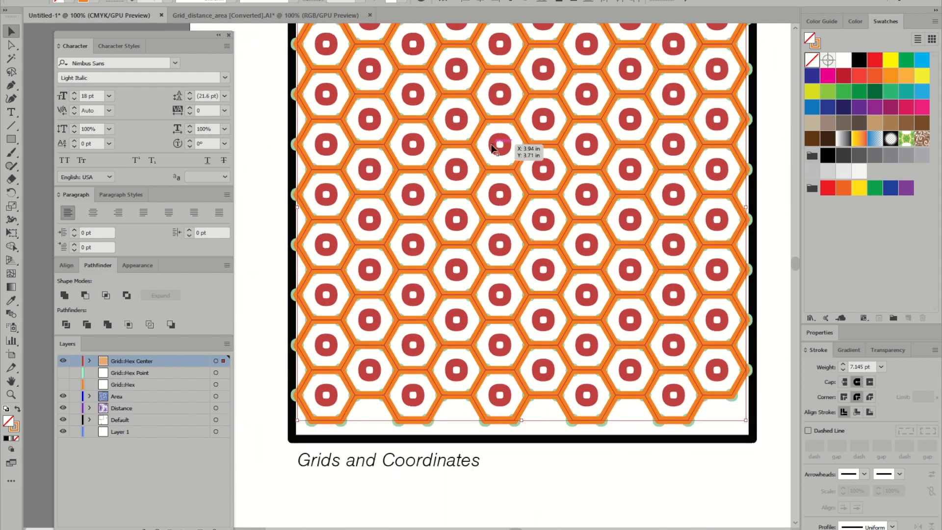
pyautogui.rightClick(484, 142)
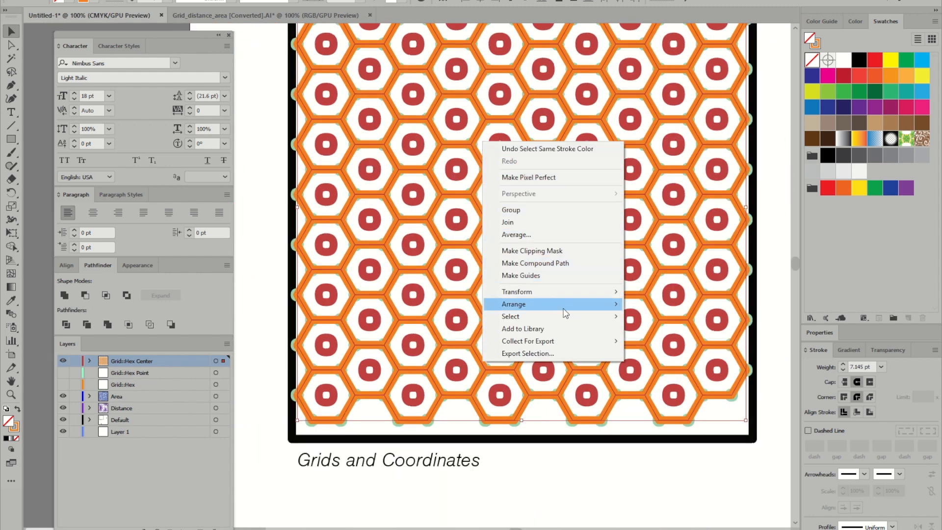
pyautogui.moveTo(566, 304)
pyautogui.click(653, 342)
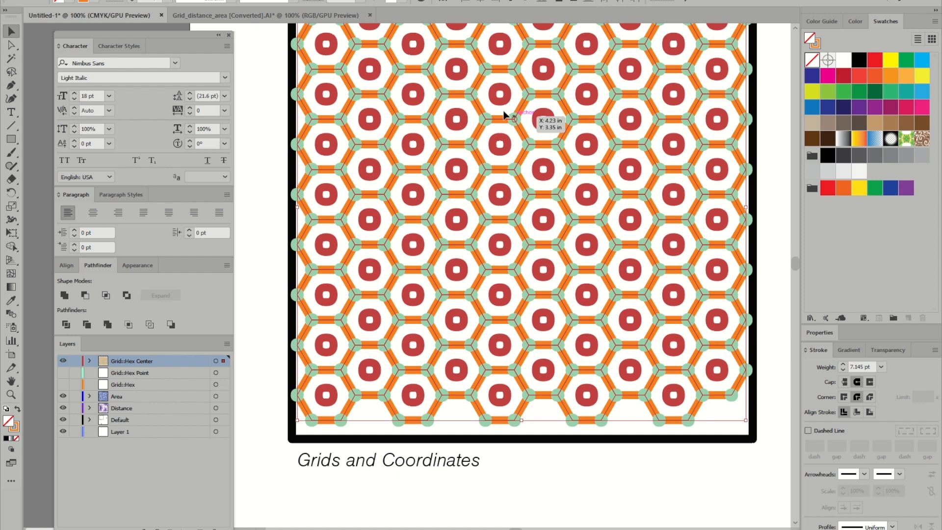
pyautogui.keyDown('alt'); pyautogui.scroll(2, 505, 115); pyautogui.keyUp('alt')
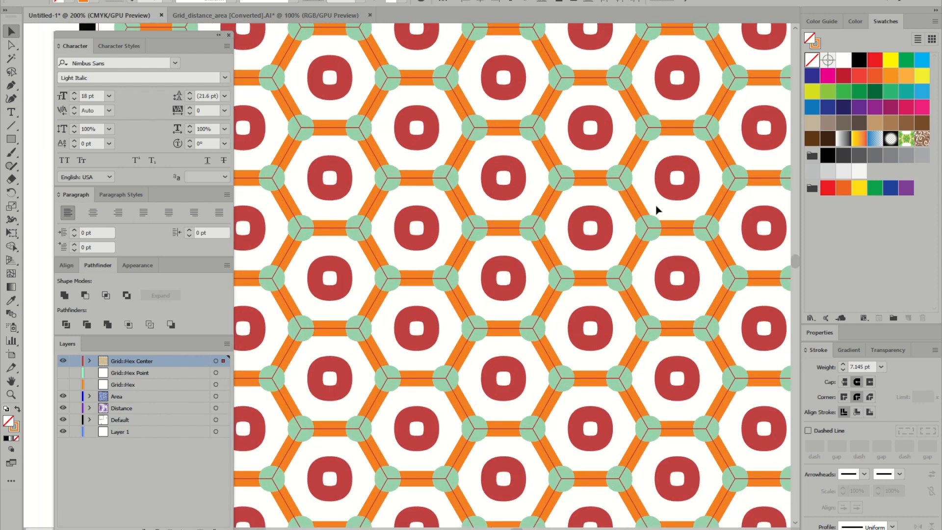
# Recolor the stroke of the selected hexagon outlines to medium gray and set its weight to 0.25 pt.
pyautogui.press('x')
pyautogui.keyDown('alt'); pyautogui.scroll(-2, 500, 187); pyautogui.keyUp('alt')
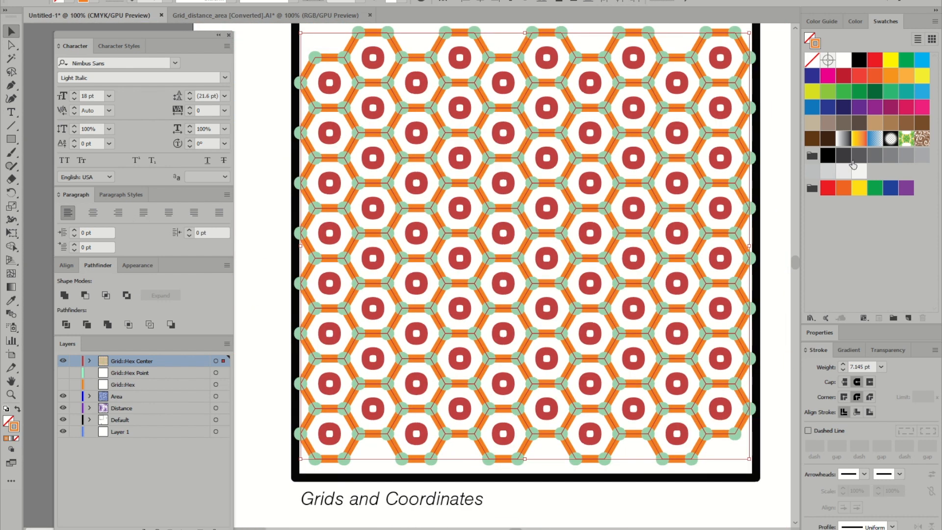
pyautogui.click(906, 157)
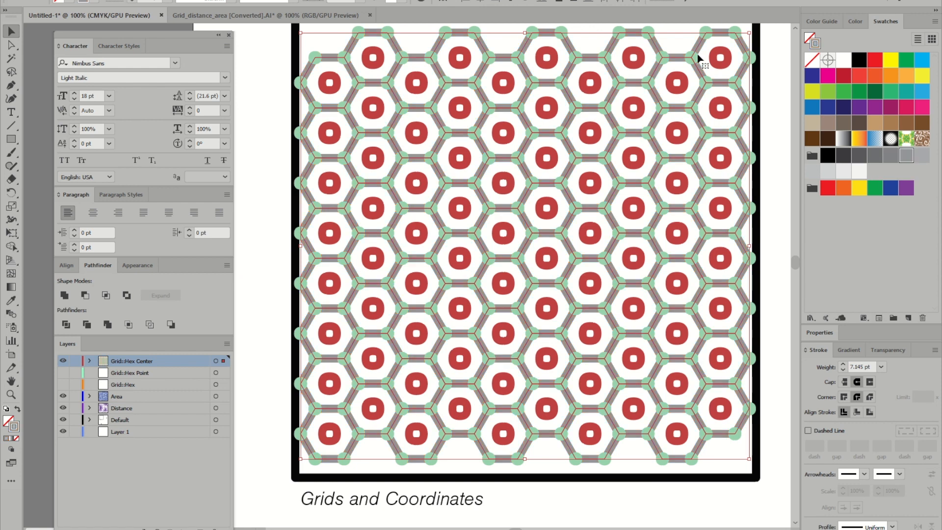
pyautogui.click(169, 1)
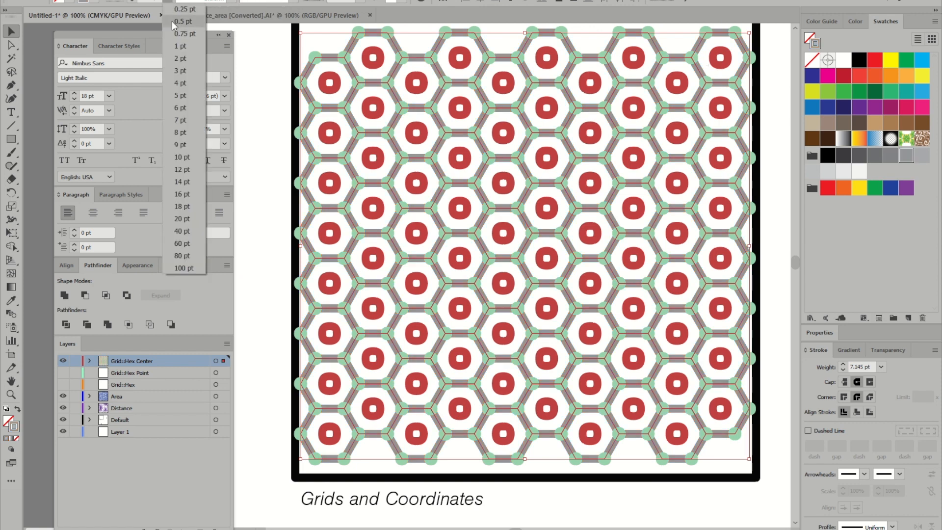
pyautogui.click(178, 10)
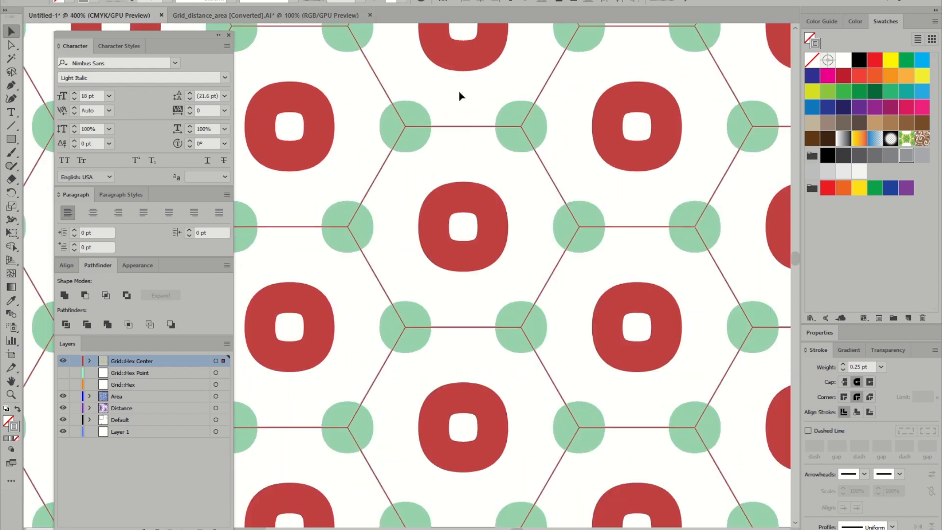
pyautogui.keyDown('alt'); pyautogui.scroll(2, 458, 92); pyautogui.keyUp('alt')
pyautogui.keyDown('alt'); pyautogui.scroll(-3, 465, 90); pyautogui.keyUp('alt')
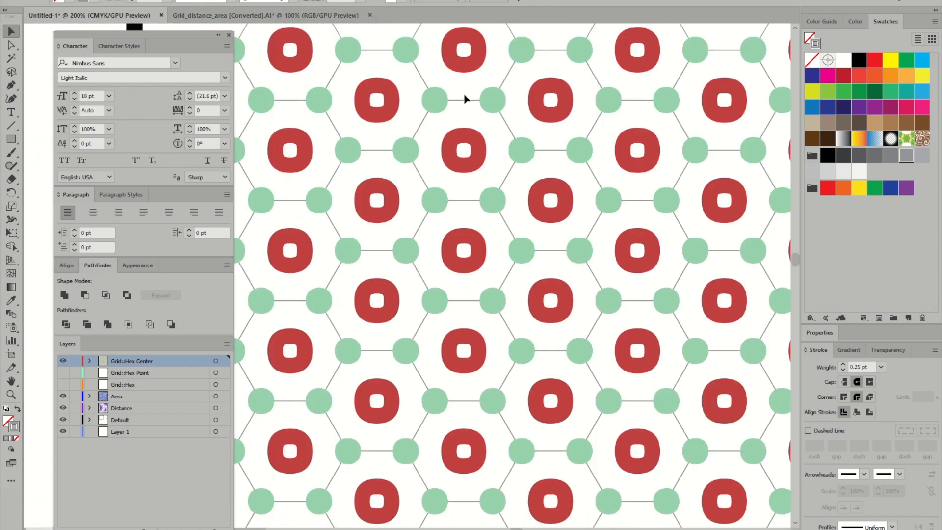
pyautogui.keyDown('alt'); pyautogui.scroll(-1, 469, 99); pyautogui.keyUp('alt')
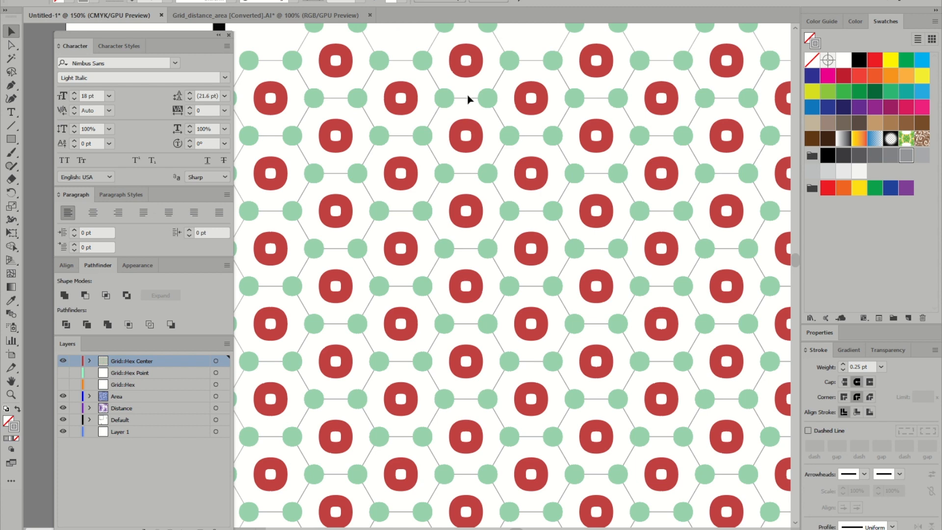
# Select all the gray hexagon outlines by matching stroke color and turn on a dashed line with a 0 pt dash.
pyautogui.keyDown('alt'); pyautogui.scroll(2, 468, 99); pyautogui.keyUp('alt')
pyautogui.click(470, 101)
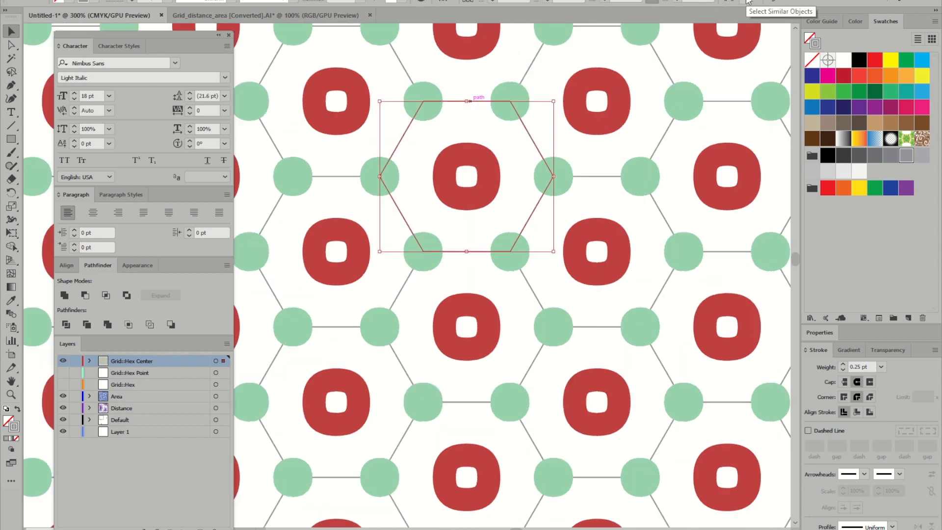
pyautogui.click(749, 2)
pyautogui.keyDown('alt'); pyautogui.scroll(-4, 540, 123); pyautogui.keyUp('alt')
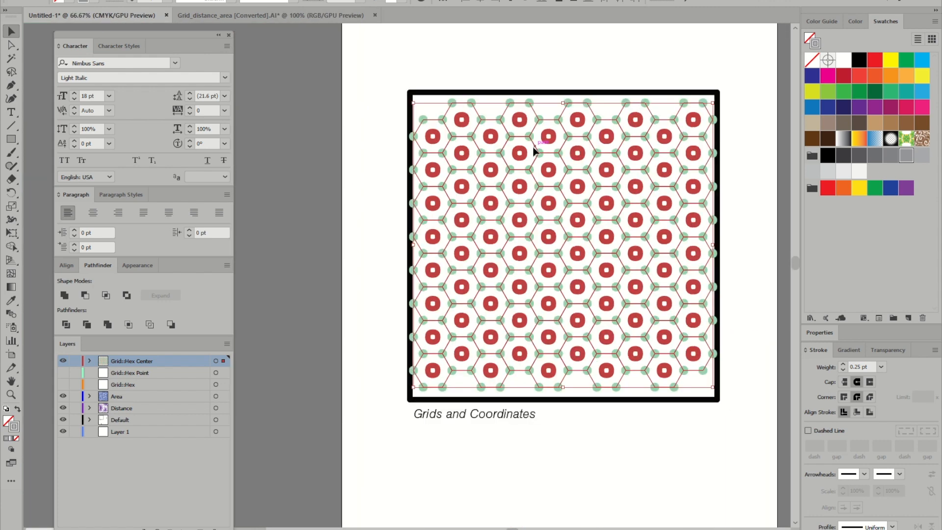
pyautogui.keyDown('alt'); pyautogui.scroll(2, 535, 151); pyautogui.keyUp('alt')
pyautogui.keyDown('alt'); pyautogui.scroll(5, 479, 110); pyautogui.keyUp('alt')
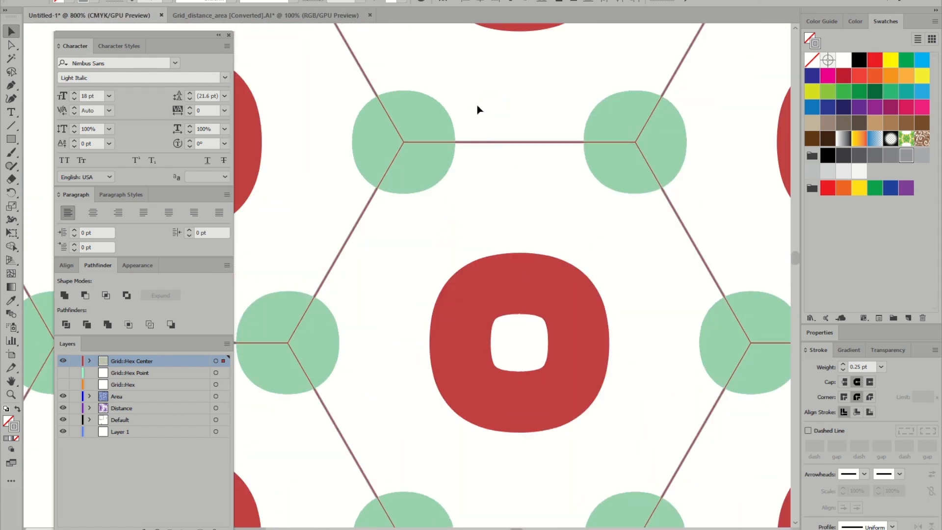
pyautogui.keyDown('alt'); pyautogui.scroll(-1, 479, 109); pyautogui.keyUp('alt')
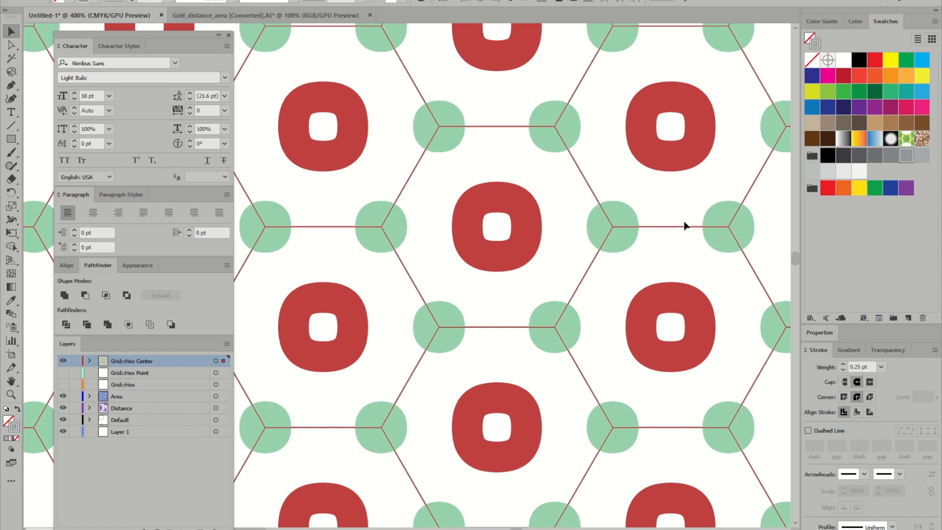
pyautogui.click(816, 431)
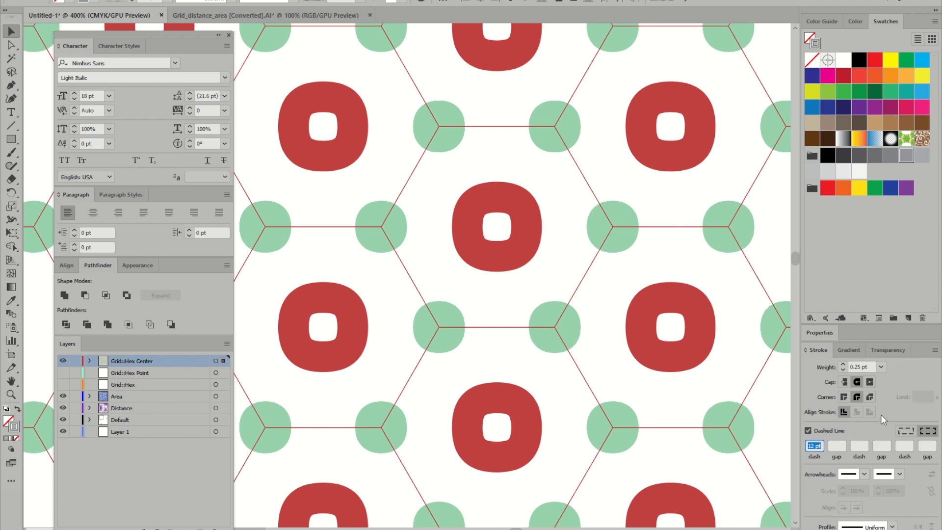
pyautogui.write('0')
pyautogui.press('Tab')
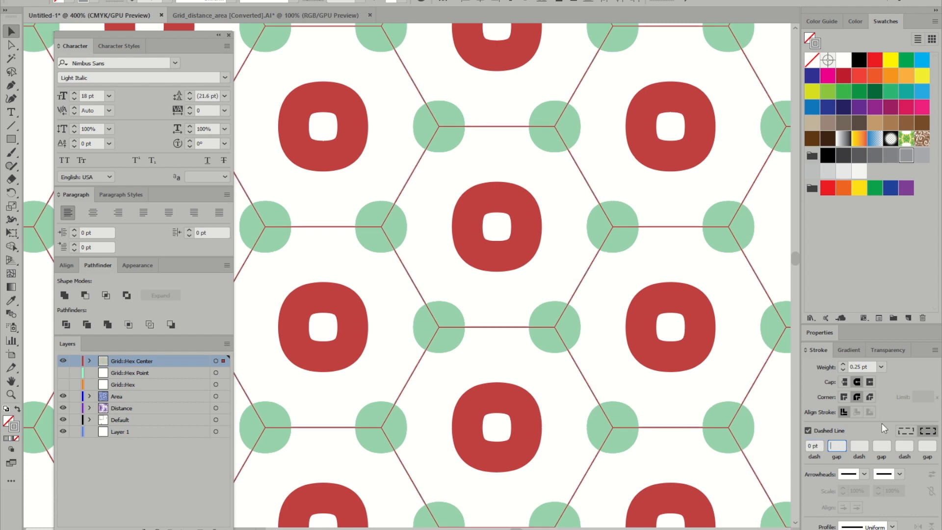
# Set the hexagon outlines' stroke weight to 0.75 pt and the dash gap to 1.5 pt to make dotted lines.
pyautogui.click(843, 363)
pyautogui.click(843, 363)
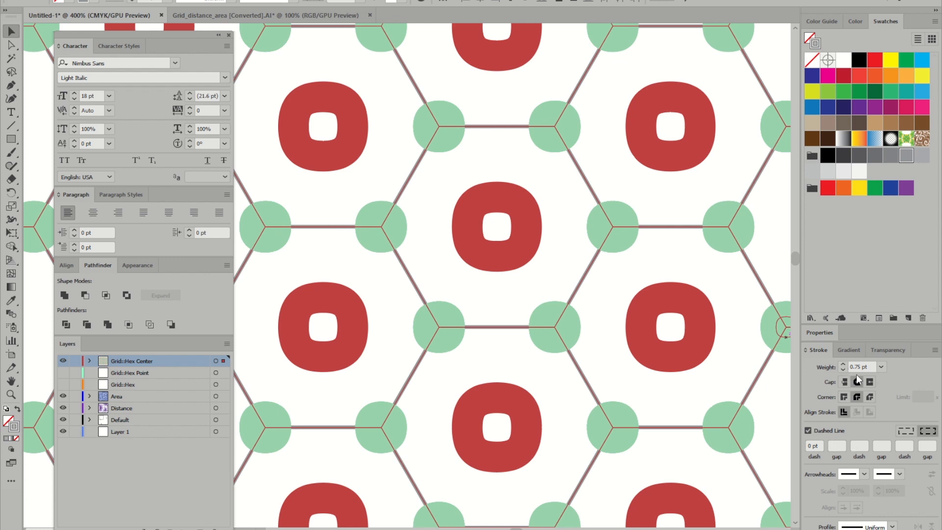
pyautogui.click(838, 445)
pyautogui.write('1.5')
pyautogui.press('Tab')
pyautogui.keyDown('alt'); pyautogui.scroll(3, 469, 120); pyautogui.keyUp('alt')
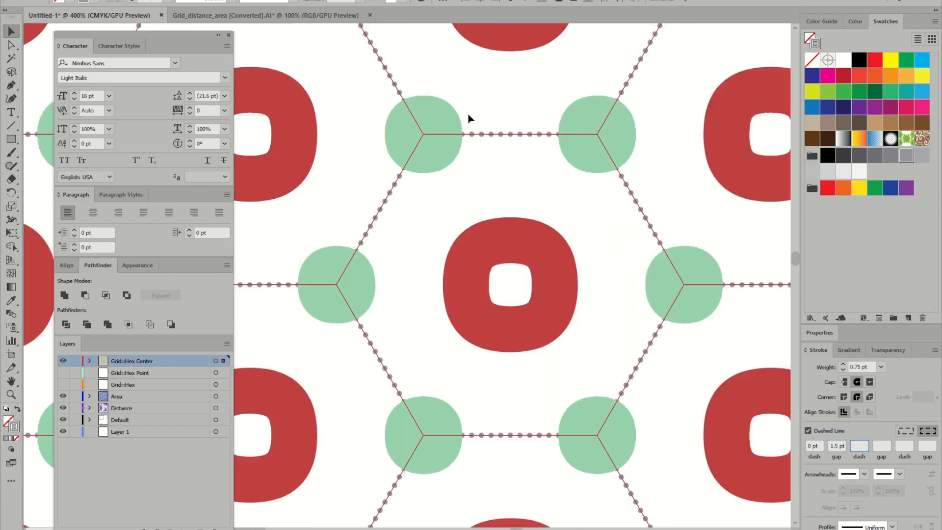
pyautogui.keyDown('alt'); pyautogui.scroll(-2, 469, 118); pyautogui.keyUp('alt')
pyautogui.keyDown('alt'); pyautogui.scroll(-1, 619, 131); pyautogui.keyUp('alt')
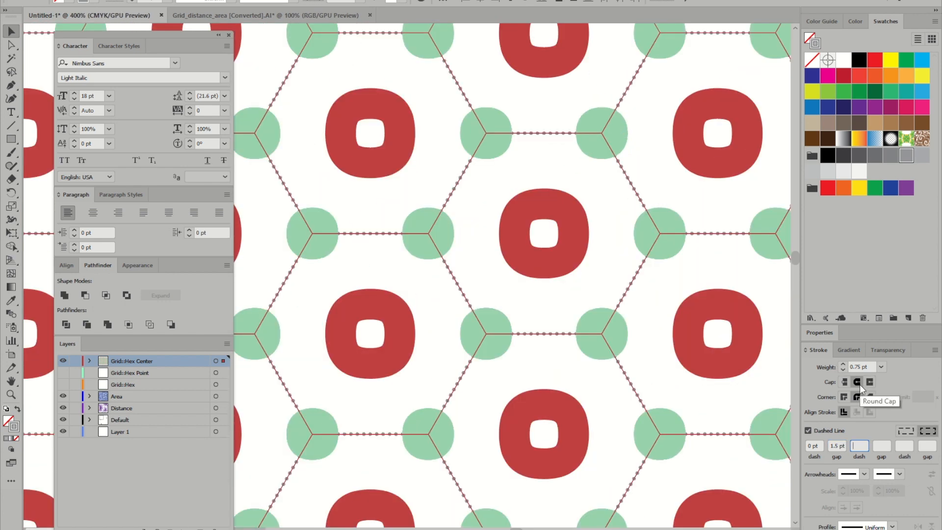
# Try the butt cap on the dotted hexagon outlines, and switch back to the round cap.
pyautogui.click(845, 382)
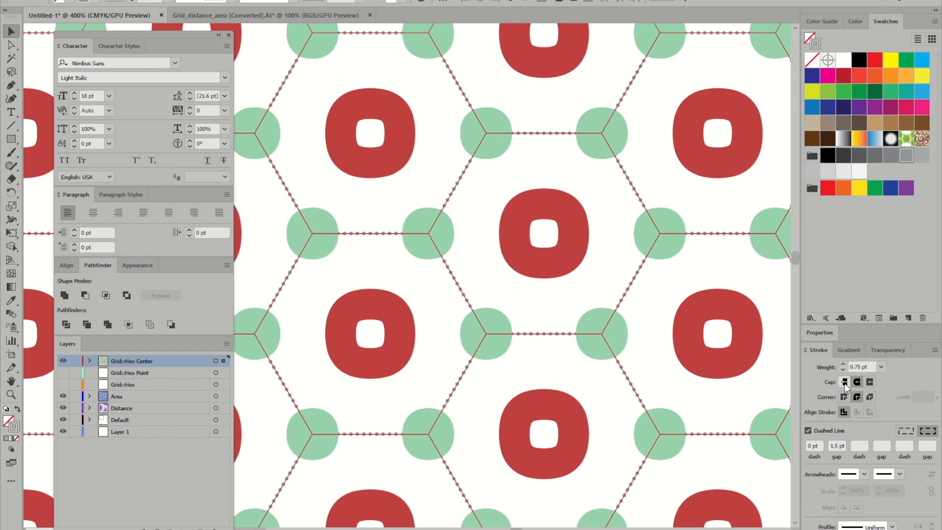
pyautogui.keyDown('alt'); pyautogui.scroll(7, 540, 137); pyautogui.keyUp('alt')
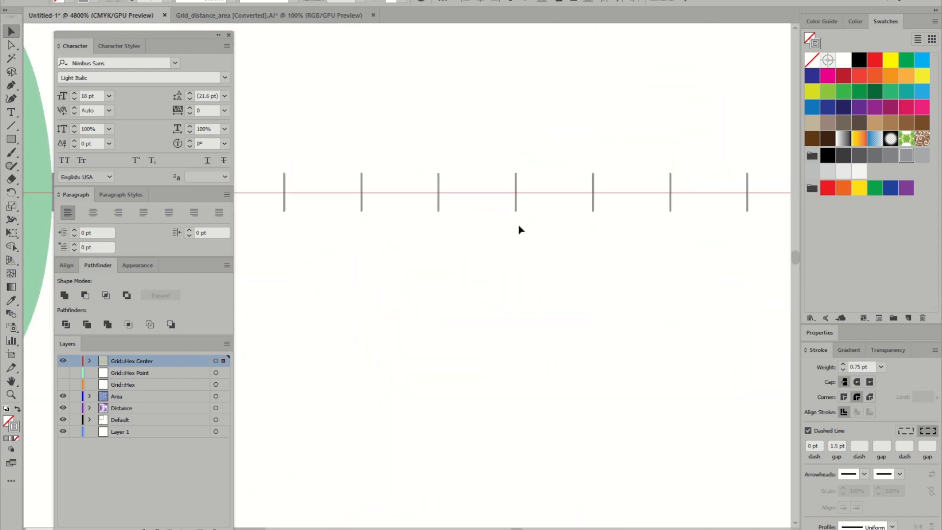
pyautogui.click(858, 383)
pyautogui.keyDown('alt'); pyautogui.scroll(-7, 633, 258); pyautogui.keyUp('alt')
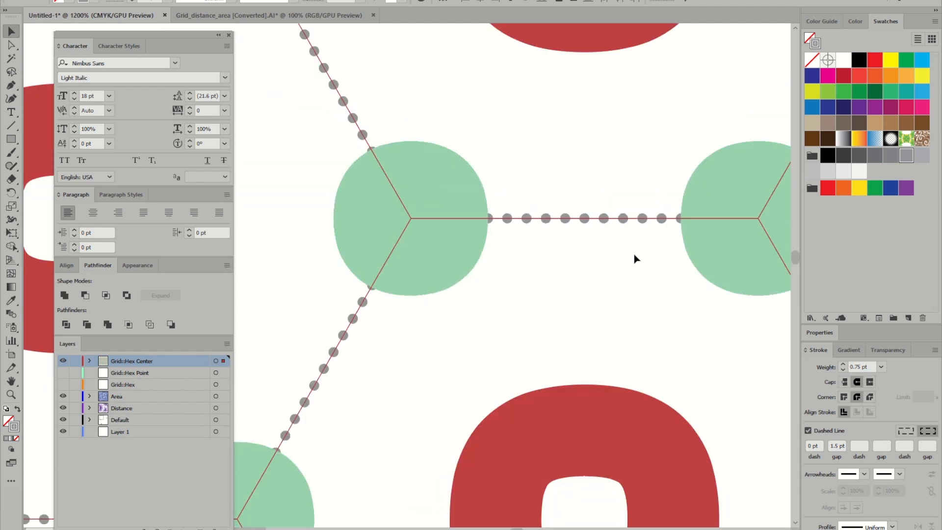
# Select one green hexagon point, and extend the selection to all matching green points in the diagram.
pyautogui.keyDown('alt'); pyautogui.scroll(-3, 490, 196); pyautogui.keyUp('alt')
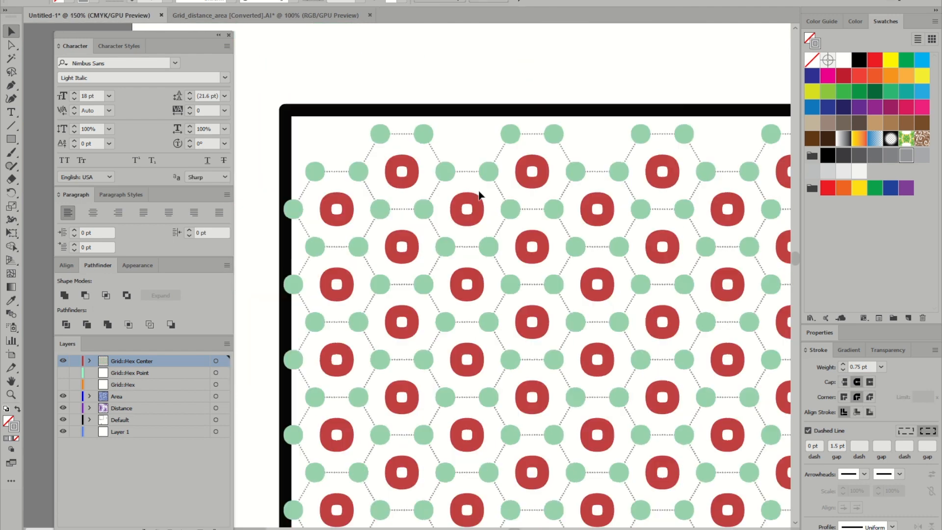
pyautogui.keyDown('alt'); pyautogui.scroll(-1, 479, 192); pyautogui.keyUp('alt')
pyautogui.moveTo(605, 277); pyautogui.dragTo(513, 207)
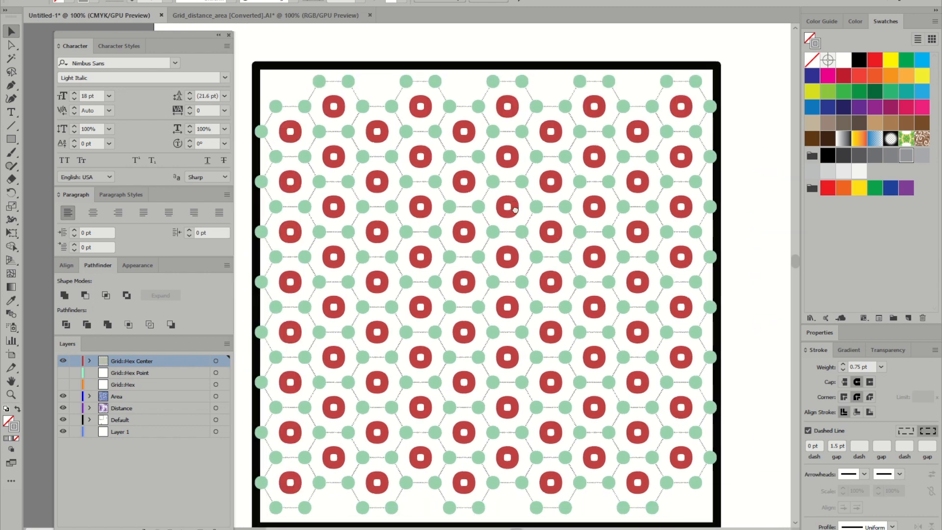
pyautogui.keyDown('alt'); pyautogui.scroll(2, 516, 207); pyautogui.keyUp('alt')
pyautogui.keyDown('alt'); pyautogui.scroll(1, 516, 210); pyautogui.keyUp('alt')
pyautogui.keyDown('alt'); pyautogui.scroll(-4, 574, 213); pyautogui.keyUp('alt')
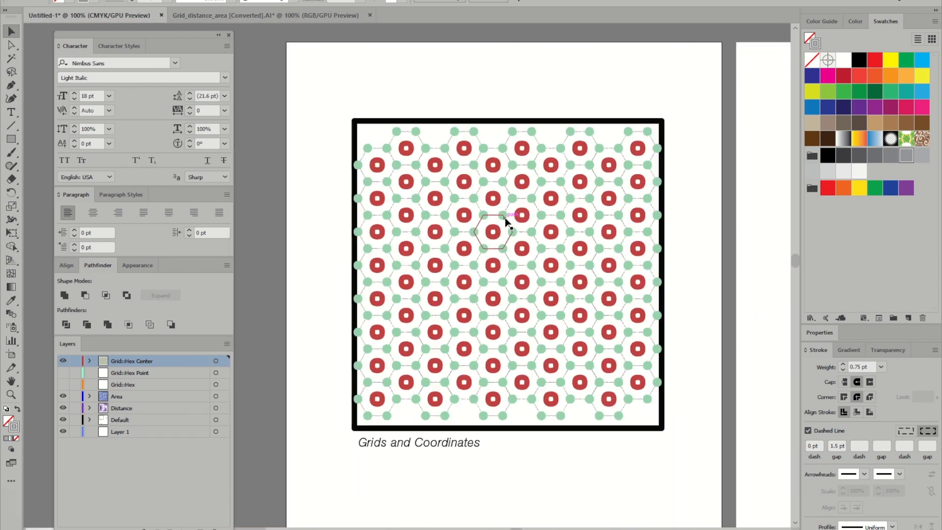
pyautogui.keyDown('alt'); pyautogui.scroll(3, 510, 219); pyautogui.keyUp('alt')
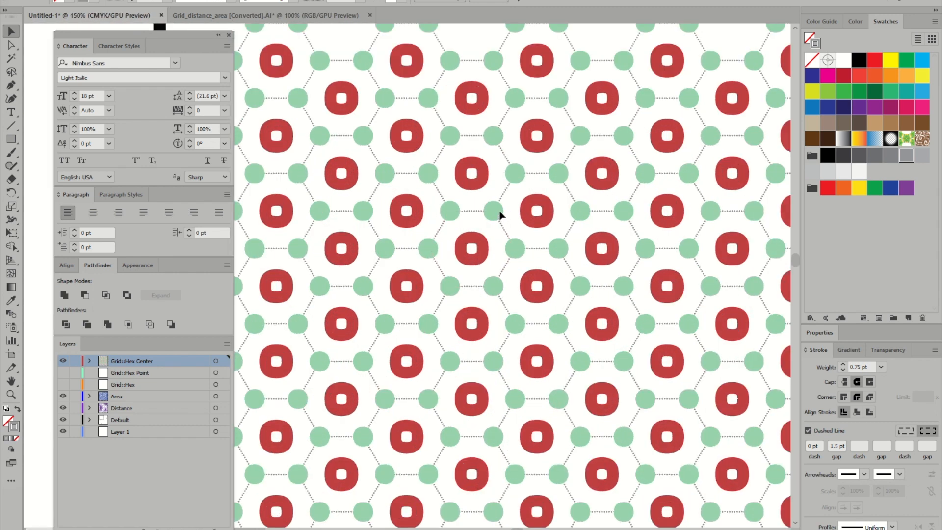
pyautogui.click(493, 211)
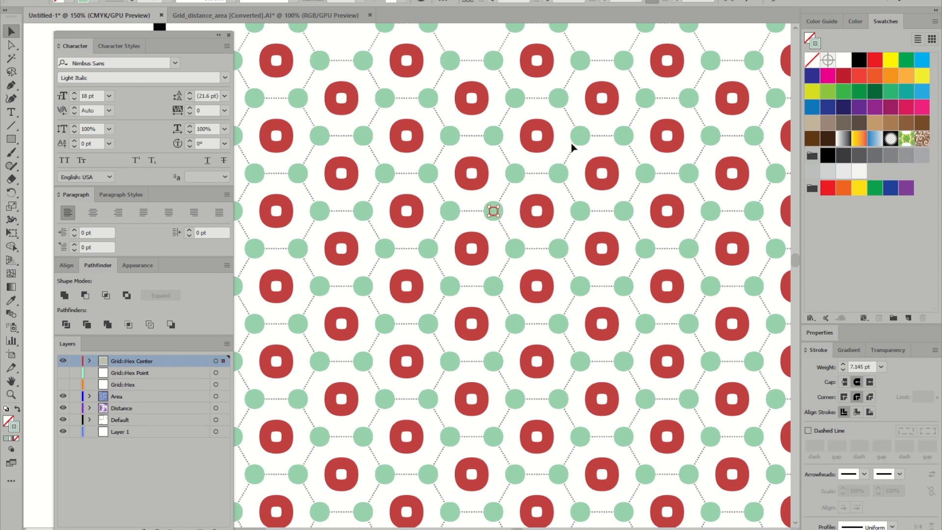
pyautogui.click(743, 2)
pyautogui.hotkey('ctrl', '-')
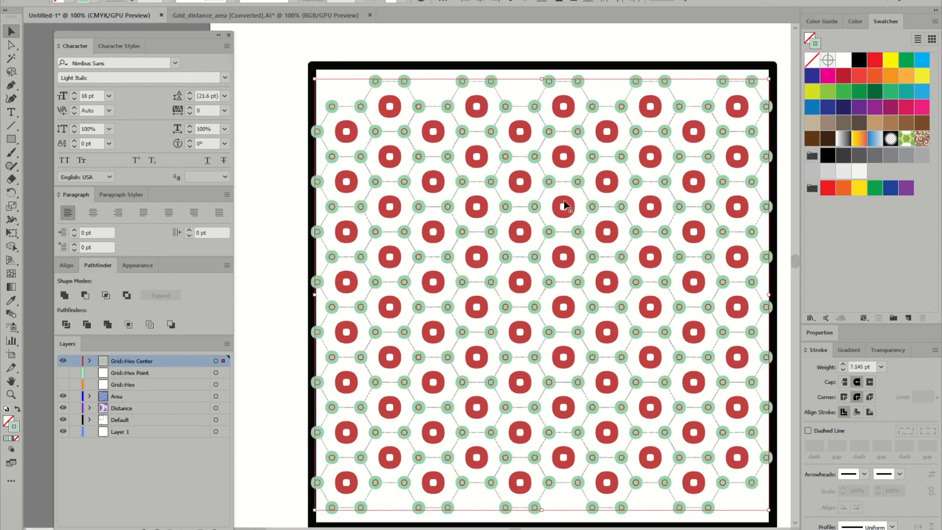
# Set the selected points' stroke weight to 0.75 pt, and swap their stroke and fill to make solid green points.
pyautogui.keyDown('alt'); pyautogui.scroll(4, 443, 280); pyautogui.keyUp('alt')
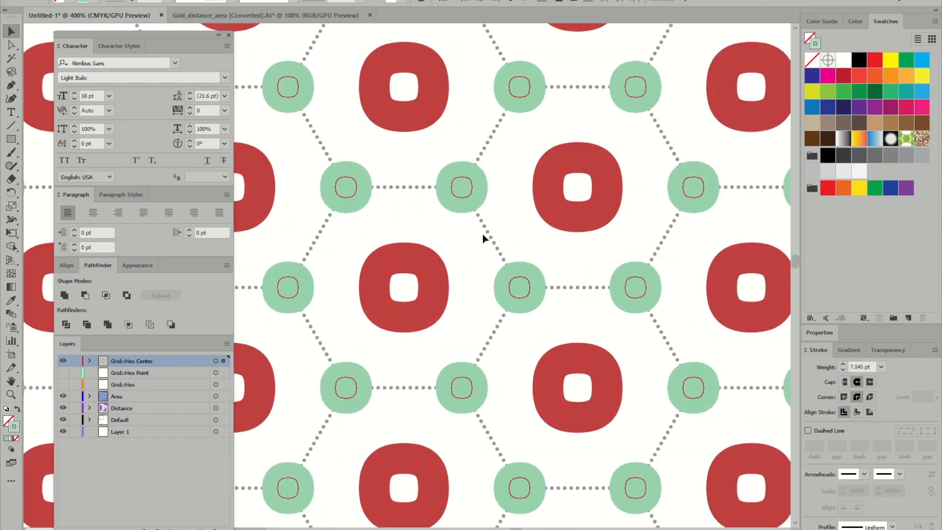
pyautogui.keyDown('alt'); pyautogui.scroll(4, 498, 175); pyautogui.keyUp('alt')
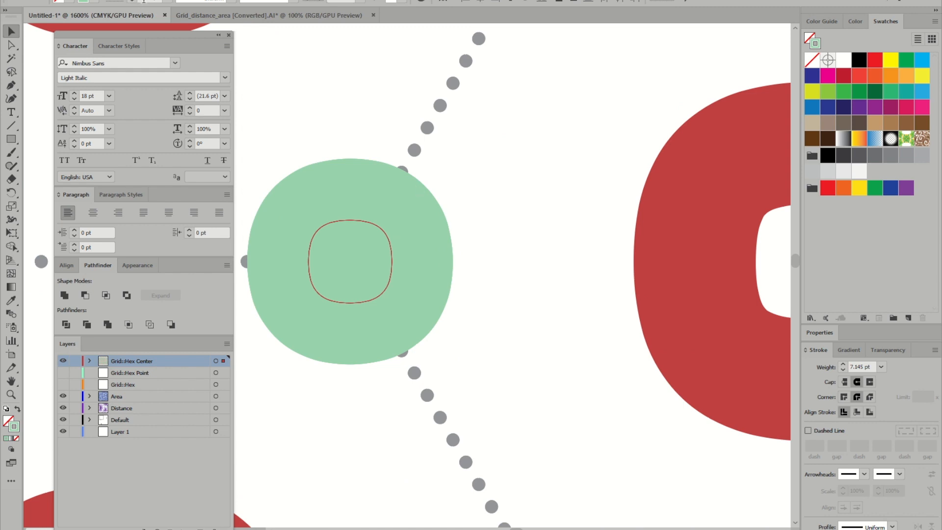
pyautogui.click(133, 2)
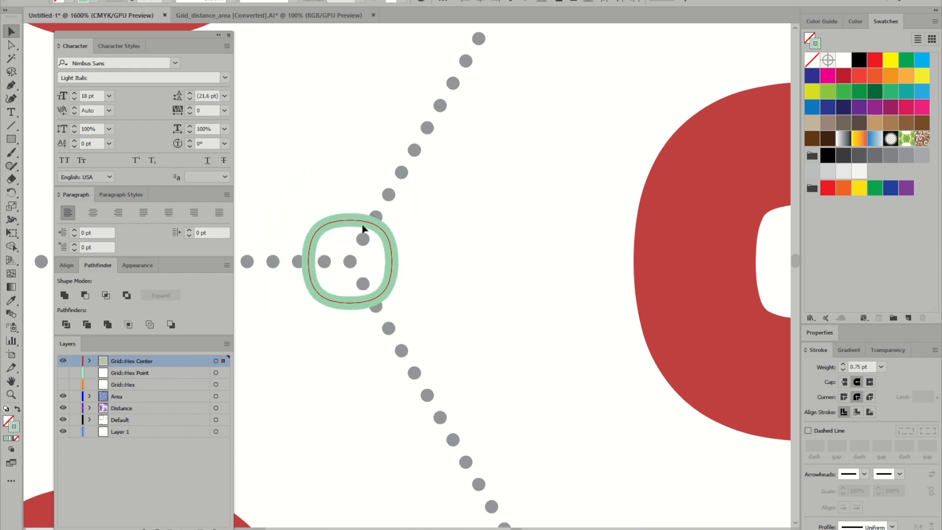
pyautogui.keyDown('alt'); pyautogui.scroll(-3, 409, 219); pyautogui.keyUp('alt')
pyautogui.keyDown('alt'); pyautogui.scroll(-1, 535, 265); pyautogui.keyUp('alt')
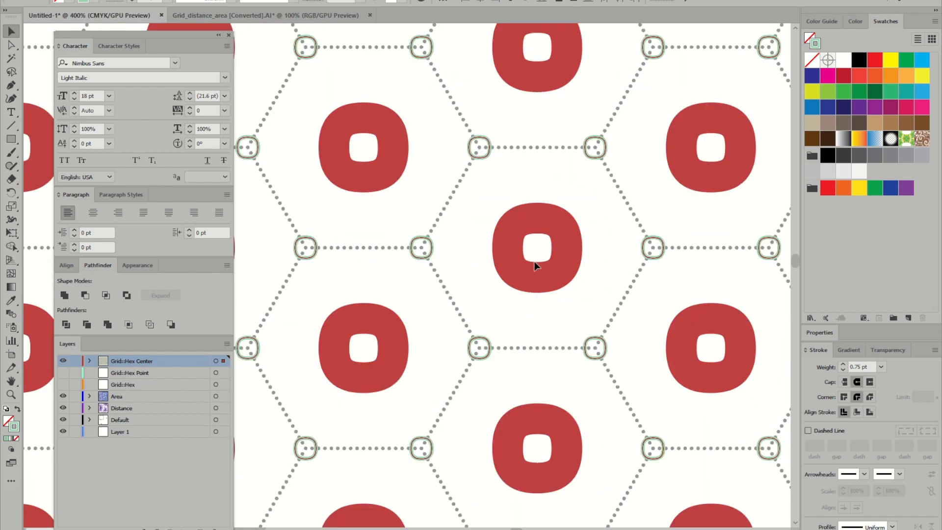
pyautogui.keyDown('alt'); pyautogui.scroll(-1, 534, 265); pyautogui.keyUp('alt')
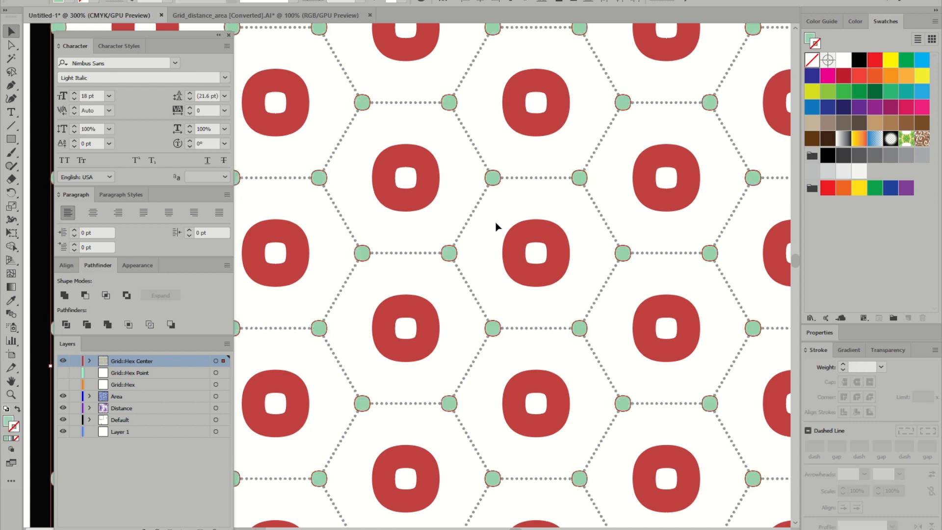
pyautogui.keyDown('alt'); pyautogui.scroll(1, 487, 161); pyautogui.keyUp('alt')
pyautogui.keyDown('alt'); pyautogui.scroll(2, 487, 161); pyautogui.keyUp('alt')
pyautogui.keyDown('alt'); pyautogui.scroll(-2, 487, 160); pyautogui.keyUp('alt')
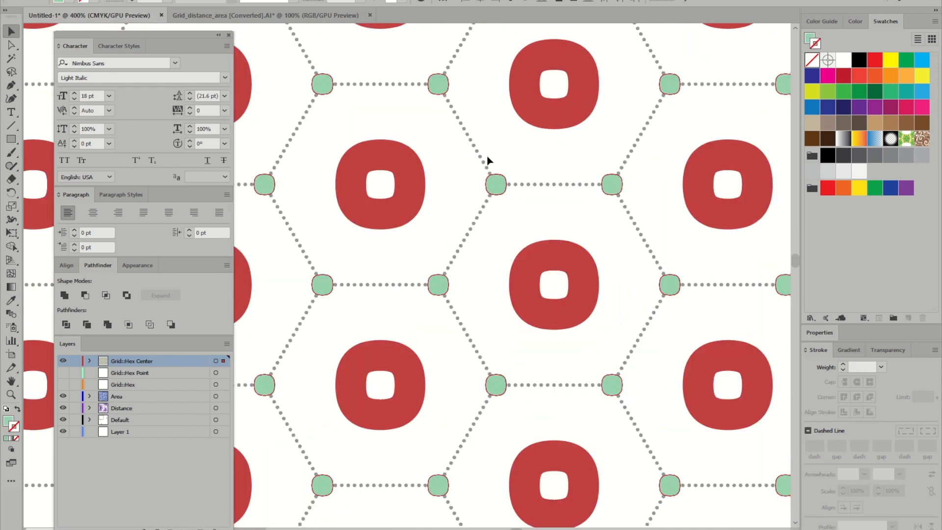
pyautogui.keyDown('alt'); pyautogui.scroll(-1, 487, 161); pyautogui.keyUp('alt')
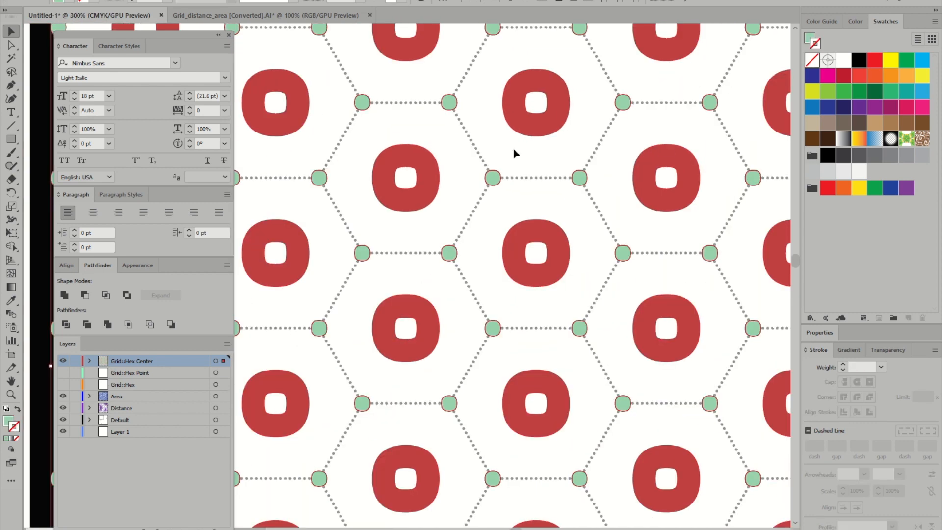
# Recolor the fill of the selected hexagon points to purple.
pyautogui.click(876, 110)
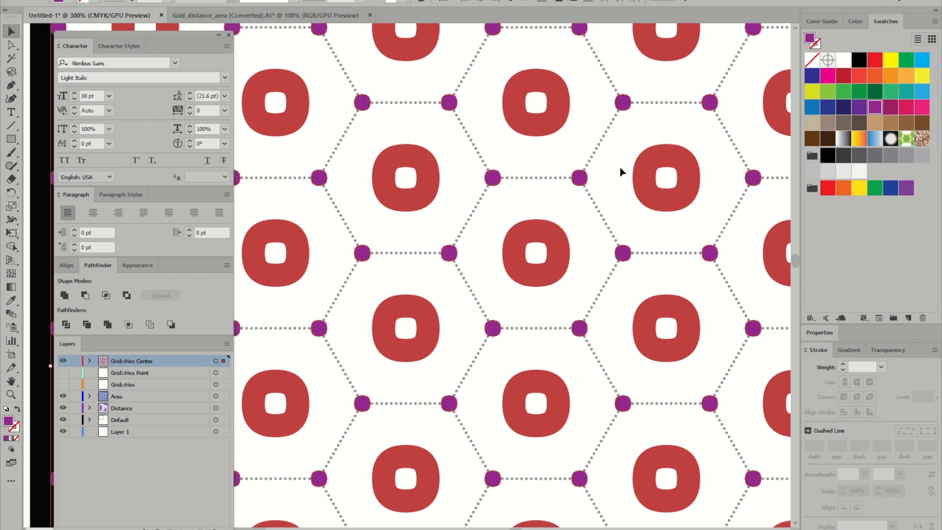
pyautogui.keyDown('alt'); pyautogui.scroll(-4, 564, 157); pyautogui.keyUp('alt')
pyautogui.keyDown('alt'); pyautogui.scroll(2, 564, 157); pyautogui.keyUp('alt')
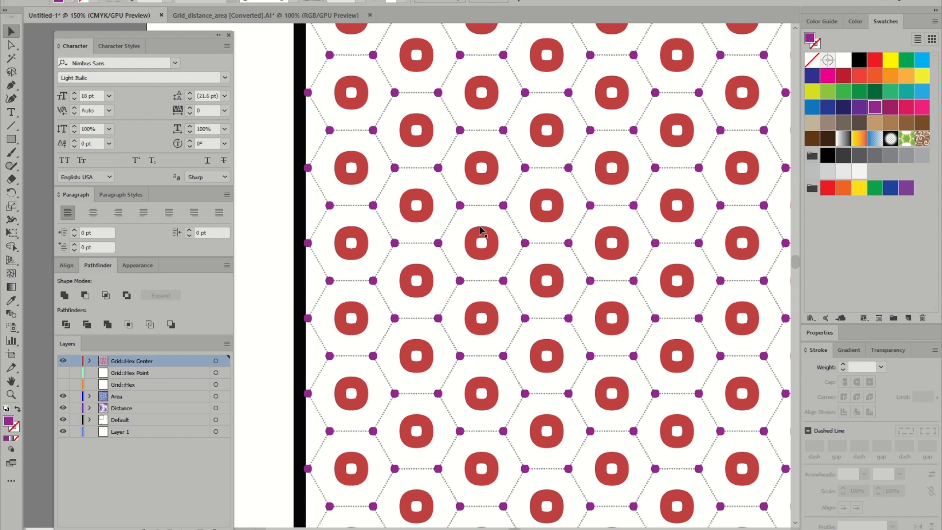
# Select all the red hexagon centers, and swap their stroke and fill to make them solid red shapes.
pyautogui.keyDown('alt'); pyautogui.scroll(3, 493, 259); pyautogui.keyUp('alt')
pyautogui.keyDown('alt'); pyautogui.scroll(-2, 350, 329); pyautogui.keyUp('alt')
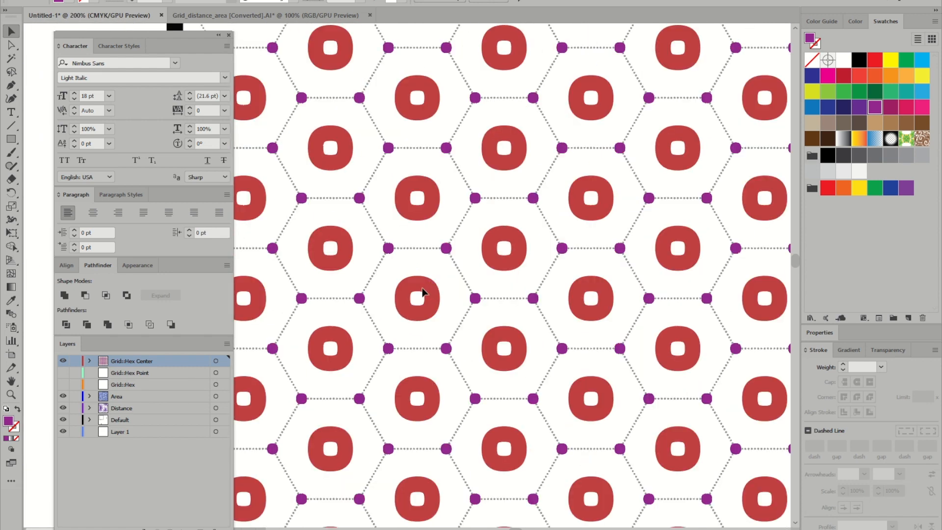
pyautogui.click(421, 293)
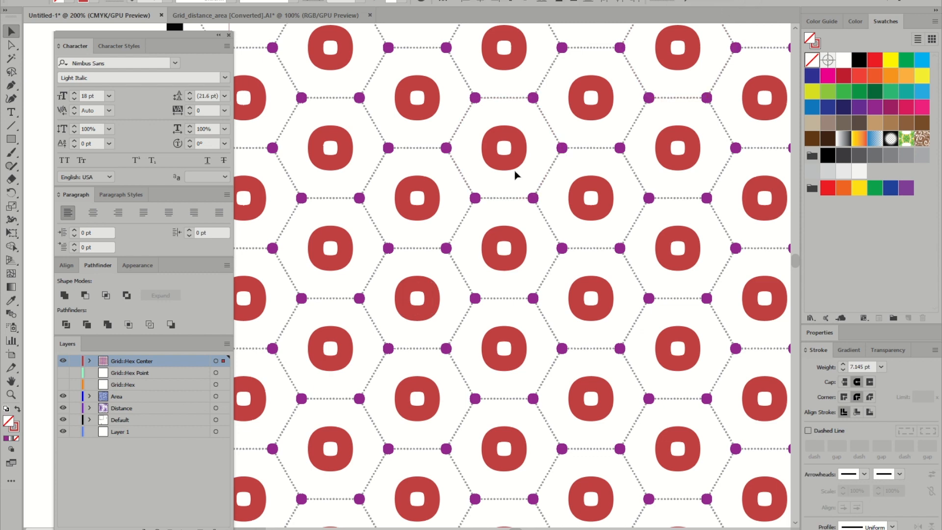
pyautogui.keyDown('alt'); pyautogui.scroll(-1, 516, 173); pyautogui.keyUp('alt')
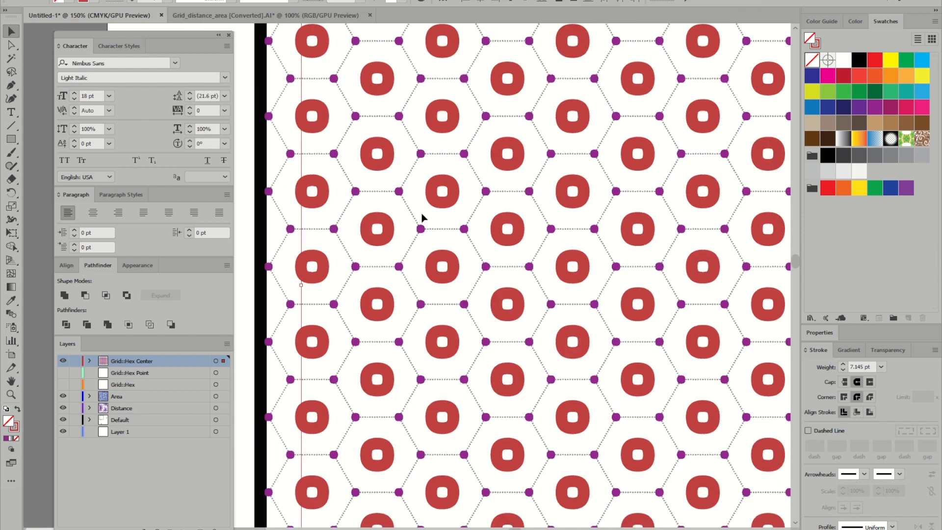
pyautogui.hotkey('shift', 'x')
pyautogui.keyDown('alt'); pyautogui.scroll(4, 454, 266); pyautogui.keyUp('alt')
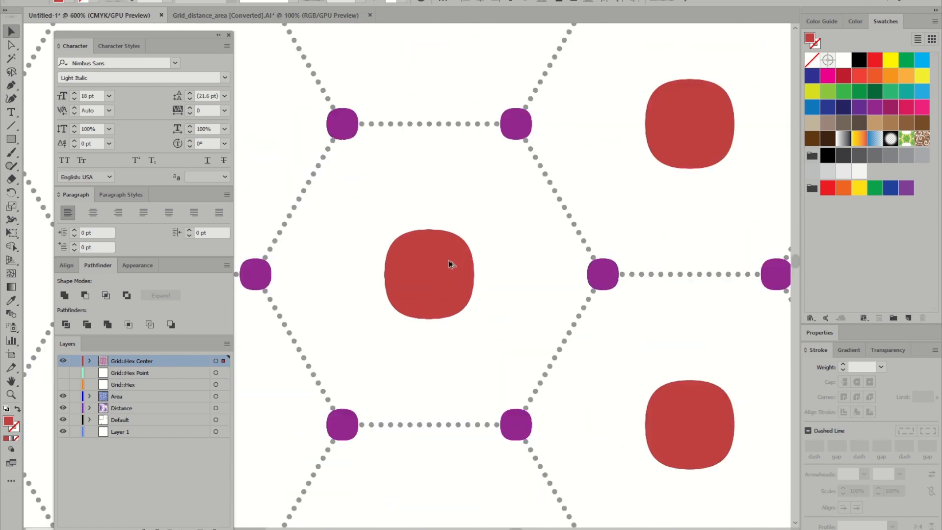
# Examine the solid centers and purple points up close and across the whole Grids and Coordinates diagram.
pyautogui.keyDown('alt'); pyautogui.scroll(3, 414, 236); pyautogui.keyUp('alt')
pyautogui.keyDown('alt'); pyautogui.scroll(-2, 413, 236); pyautogui.keyUp('alt')
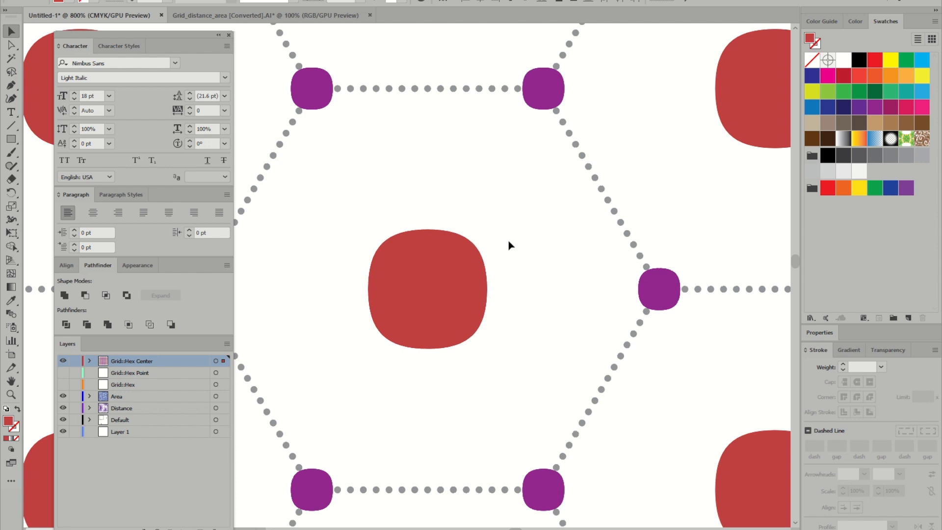
pyautogui.keyDown('alt'); pyautogui.scroll(-2, 511, 245); pyautogui.keyUp('alt')
pyautogui.keyDown('alt'); pyautogui.scroll(-4, 513, 245); pyautogui.keyUp('alt')
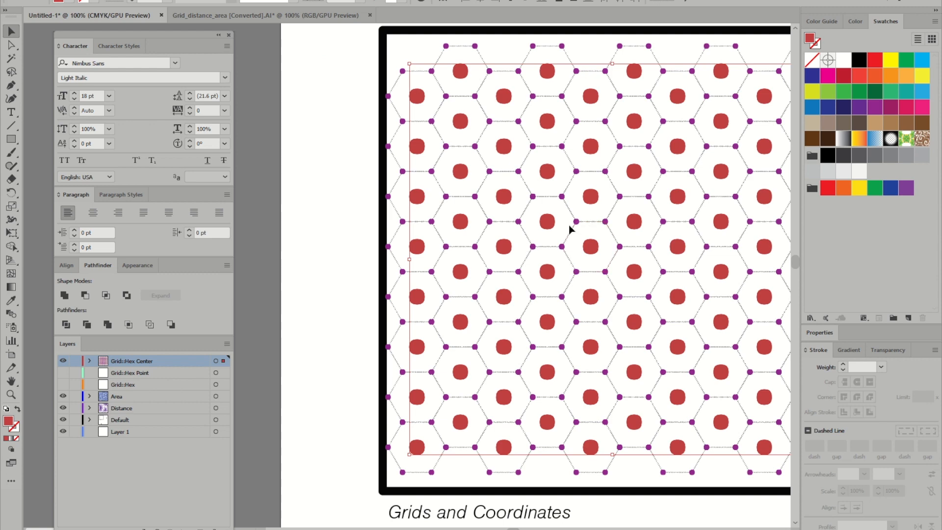
pyautogui.keyDown('alt'); pyautogui.scroll(-1, 383, 252); pyautogui.keyUp('alt')
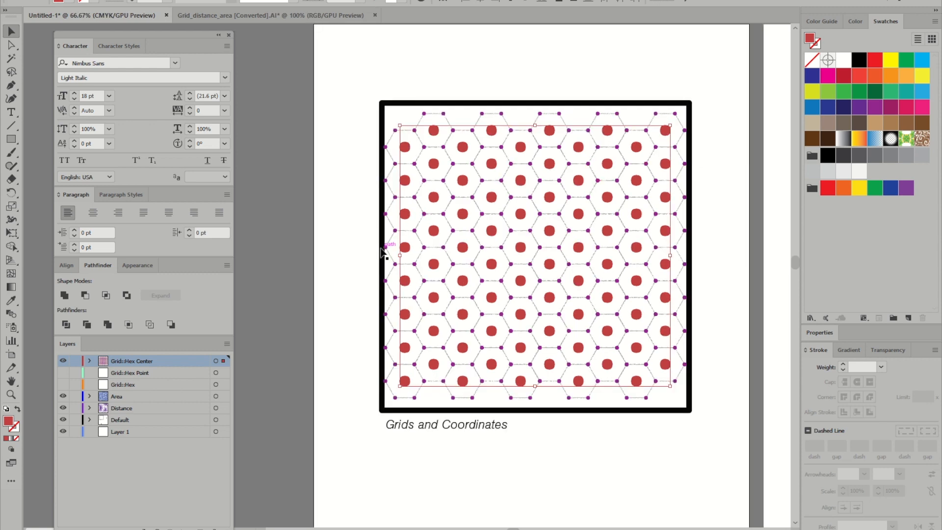
pyautogui.keyDown('alt'); pyautogui.scroll(1, 383, 252); pyautogui.keyUp('alt')
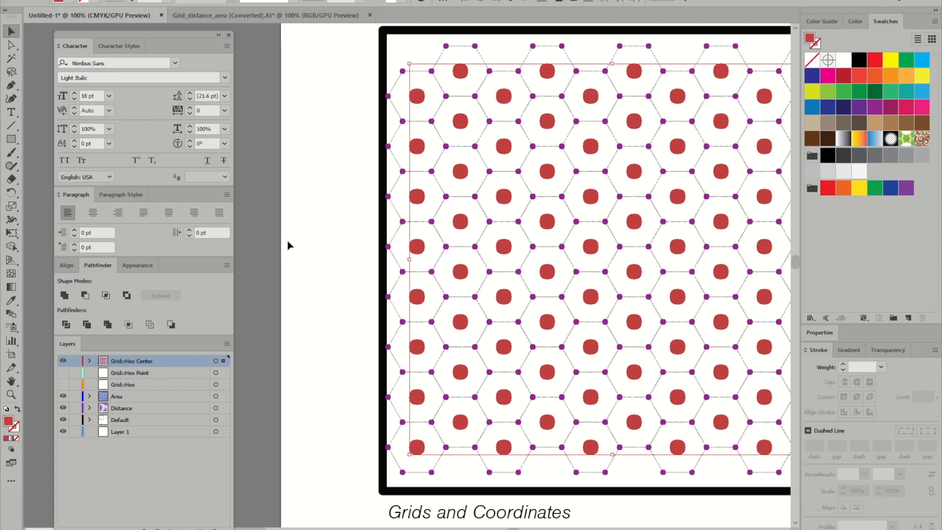
pyautogui.keyDown('alt'); pyautogui.scroll(-1, 289, 244); pyautogui.keyUp('alt')
pyautogui.keyDown('alt'); pyautogui.scroll(2, 320, 240); pyautogui.keyUp('alt')
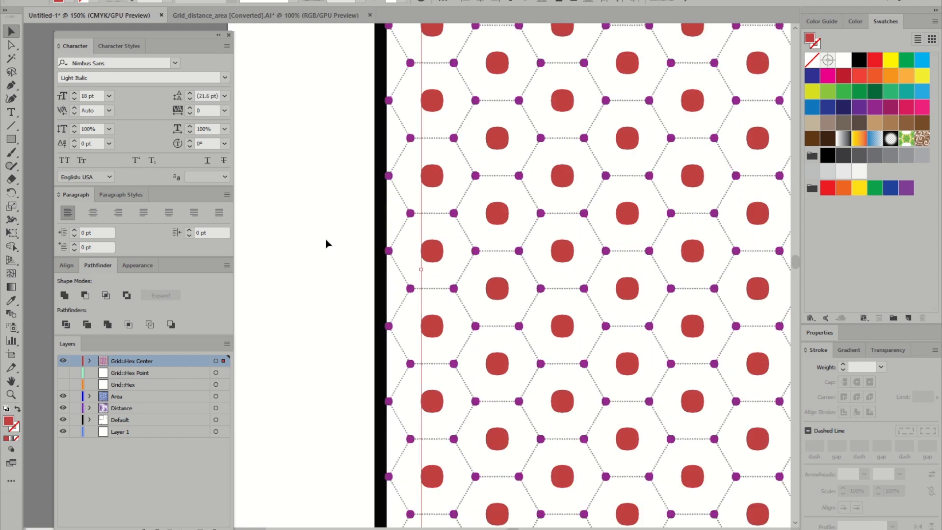
pyautogui.keyDown('alt'); pyautogui.scroll(3, 519, 206); pyautogui.keyUp('alt')
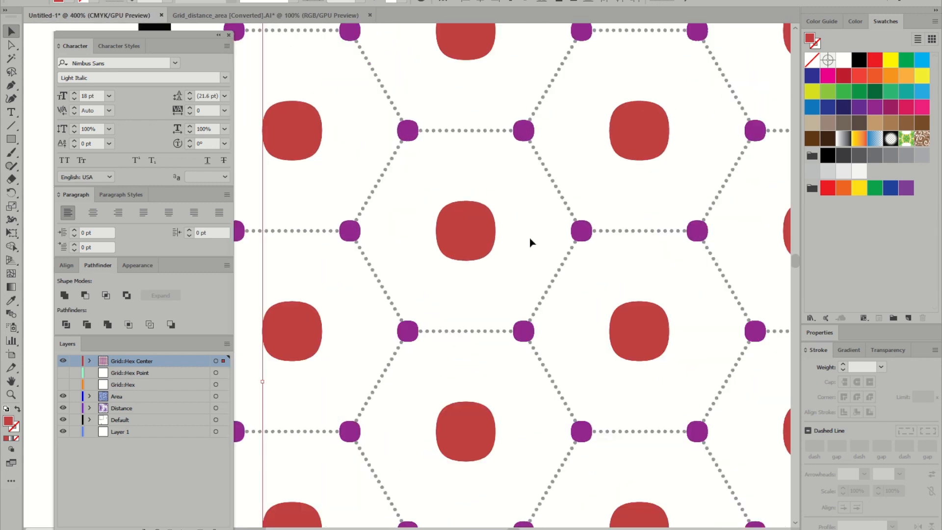
pyautogui.keyDown('alt'); pyautogui.scroll(-1, 523, 237); pyautogui.keyUp('alt')
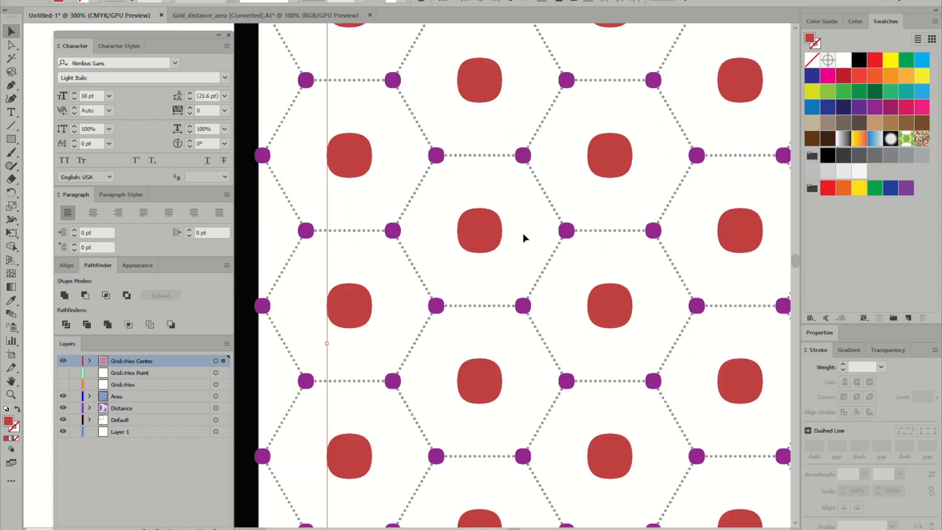
# Sample the points' purple onto the selected hexagon centers with the Eyedropper, lighten it to a pale purple tint, and deselect.
pyautogui.press('i')
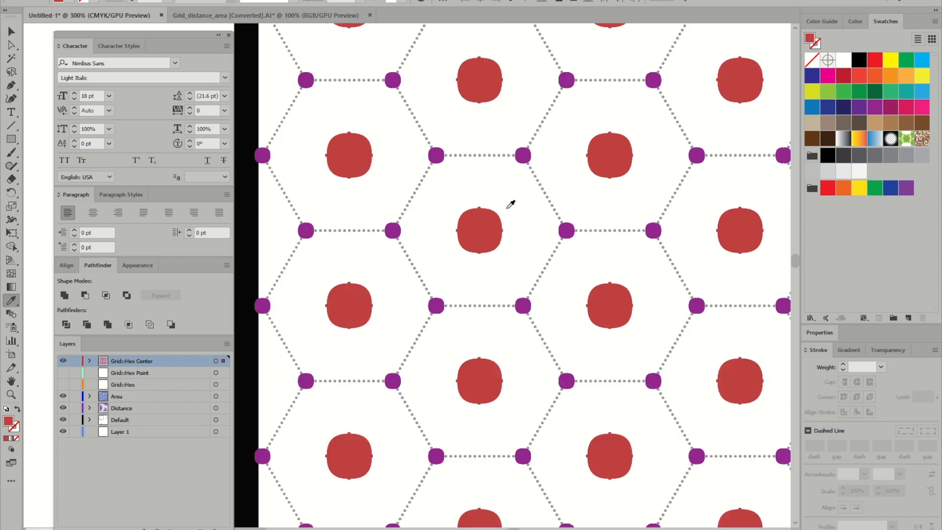
pyautogui.click(528, 159)
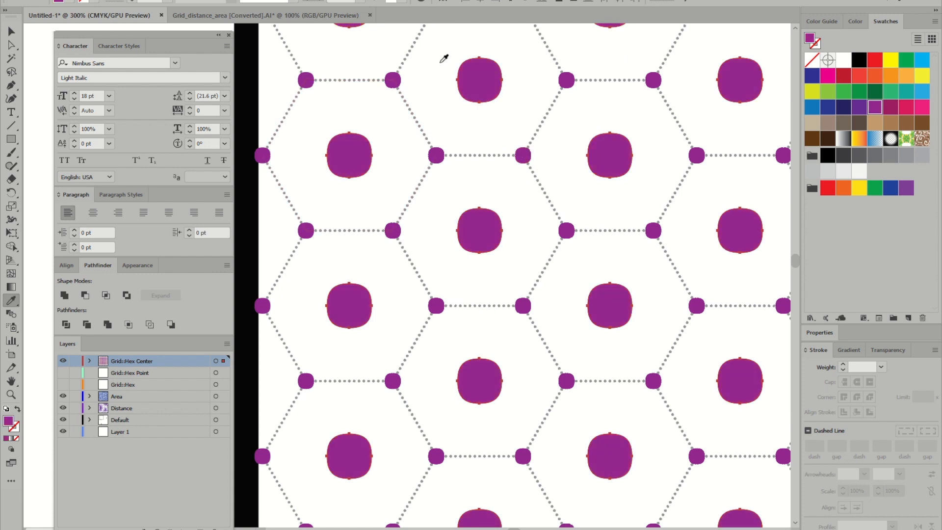
pyautogui.click(832, 22)
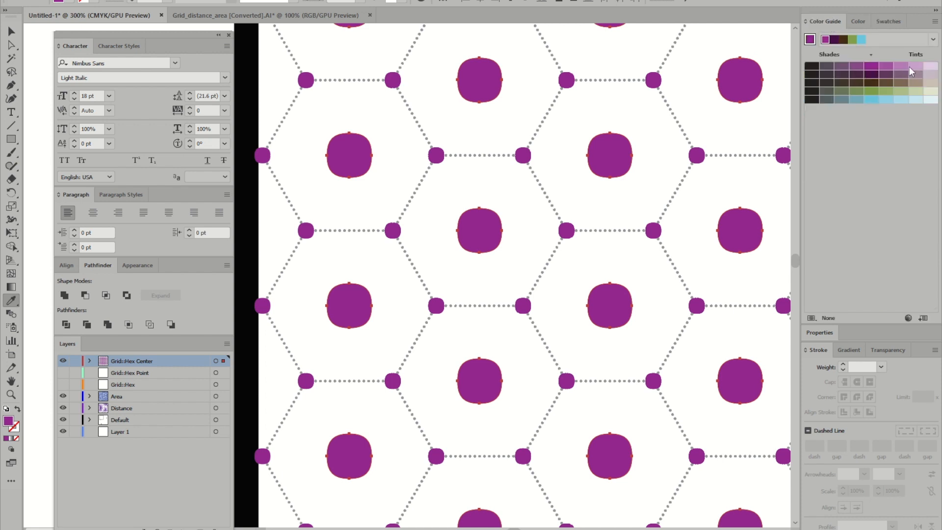
pyautogui.click(856, 68)
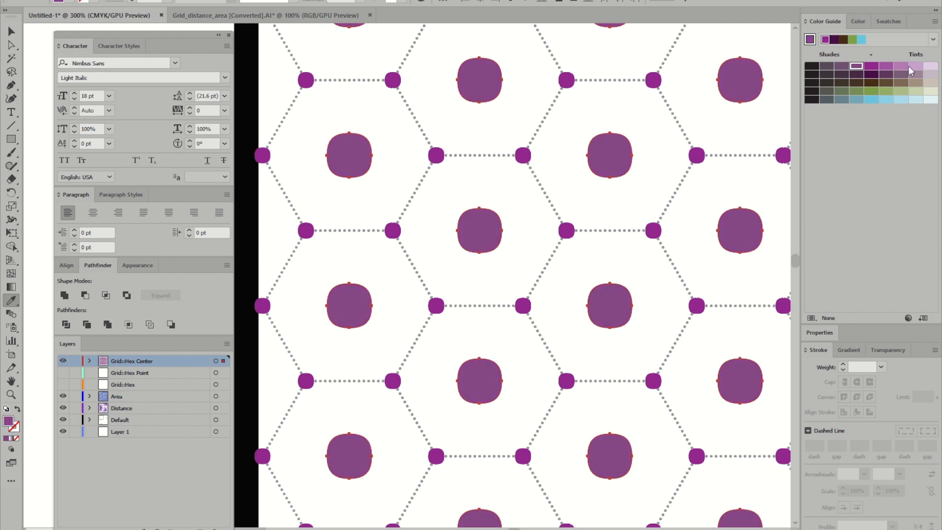
pyautogui.click(912, 68)
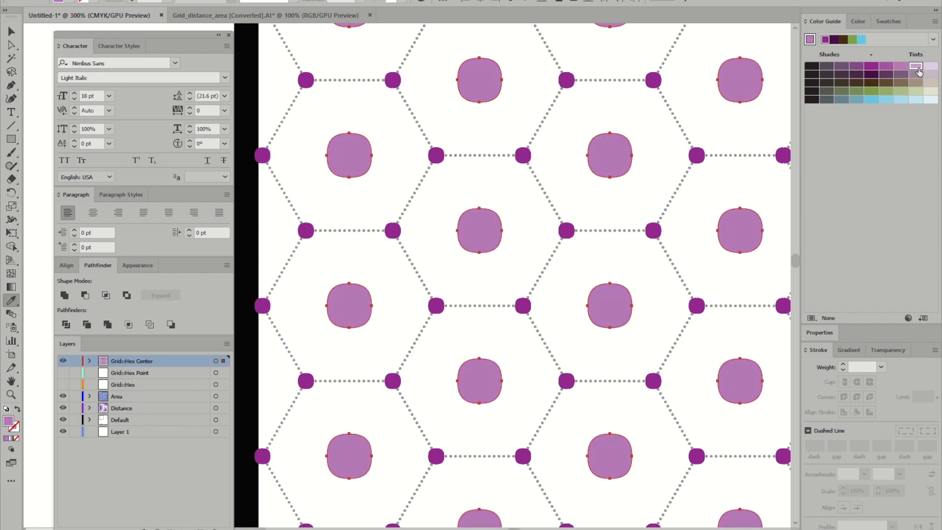
pyautogui.click(914, 67)
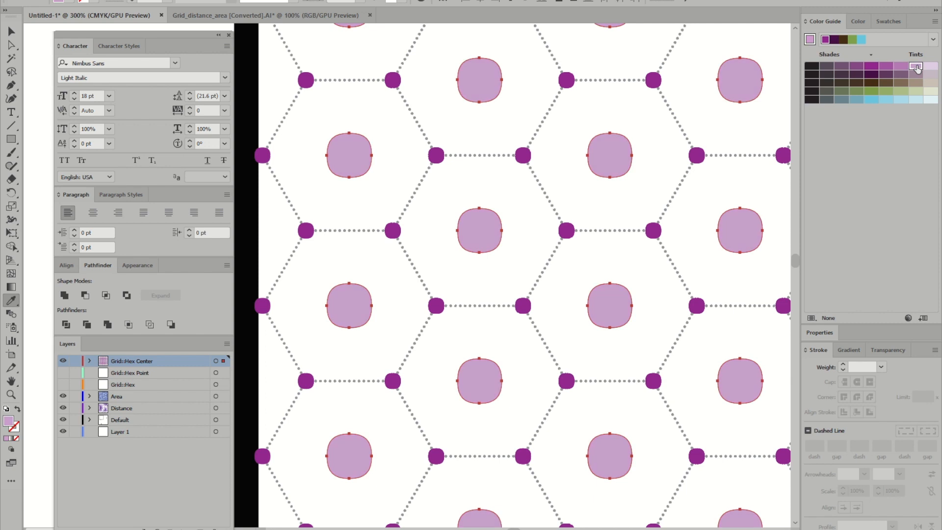
pyautogui.click(12, 30)
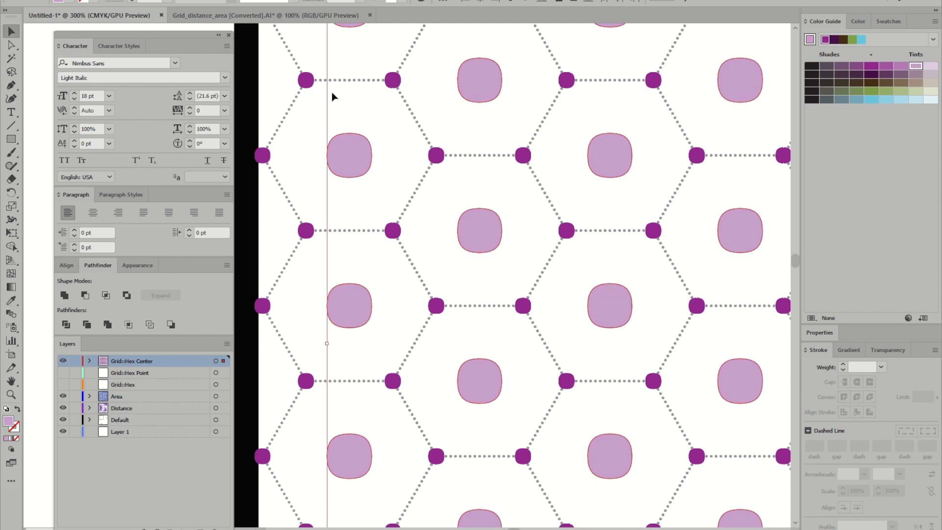
pyautogui.click(476, 131)
# Select the square frame around the Grids and Coordinates diagram and set its stroke color to gray C=0 M=0 Y=0 K=40.
pyautogui.keyDown('alt'); pyautogui.scroll(-4, 399, 138); pyautogui.keyUp('alt')
pyautogui.moveTo(552, 126); pyautogui.dragTo(525, 169)
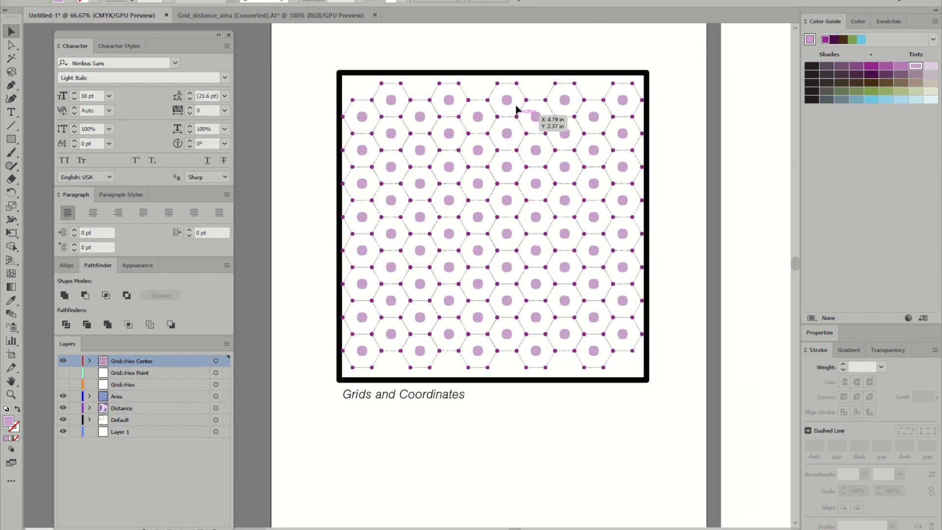
pyautogui.click(458, 75)
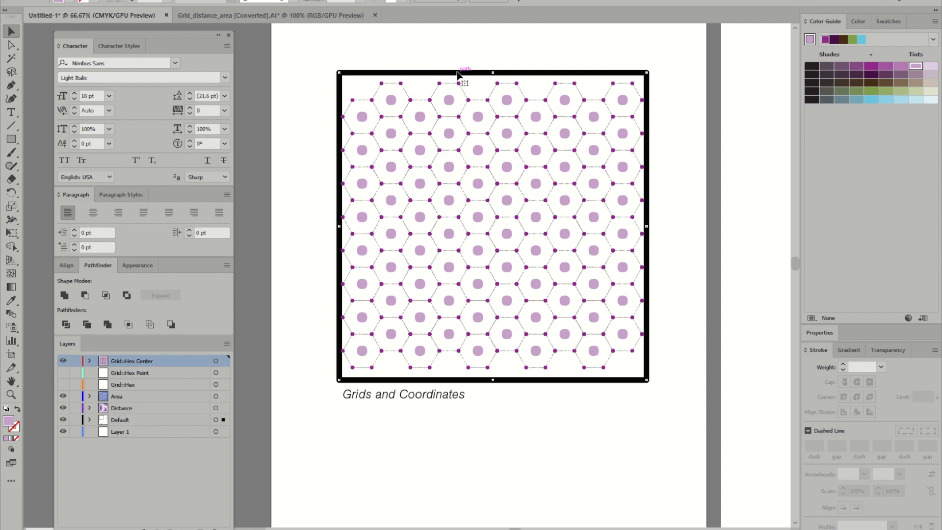
pyautogui.keyDown('alt'); pyautogui.scroll(3, 495, 190); pyautogui.keyUp('alt')
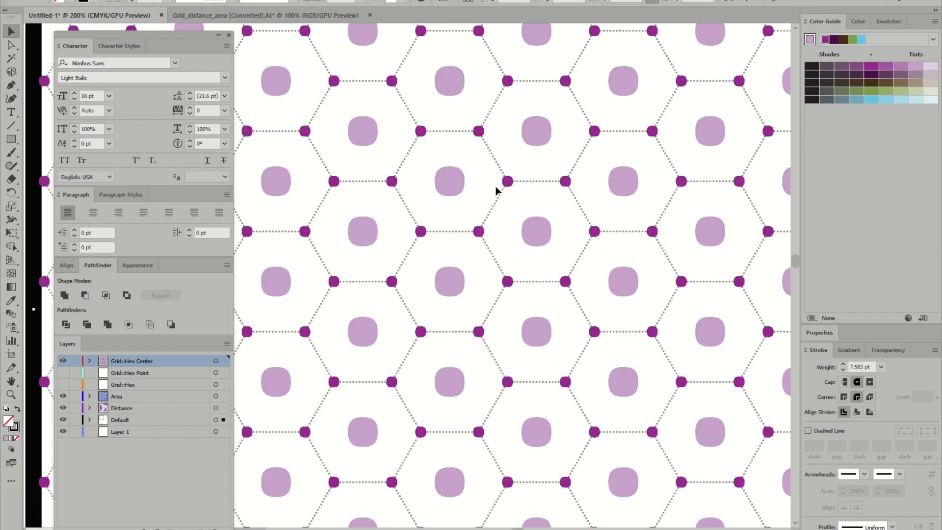
pyautogui.keyDown('alt'); pyautogui.scroll(-2, 495, 190); pyautogui.keyUp('alt')
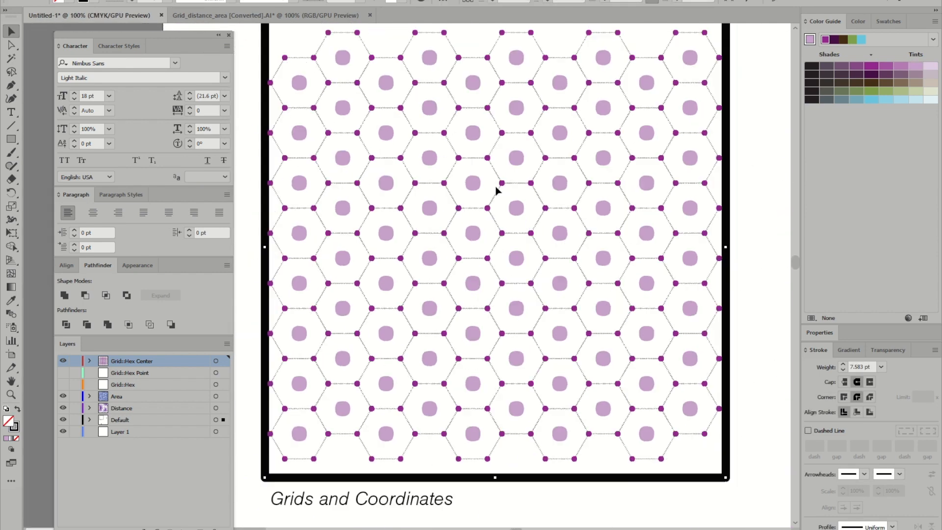
pyautogui.click(867, 21)
pyautogui.click(889, 21)
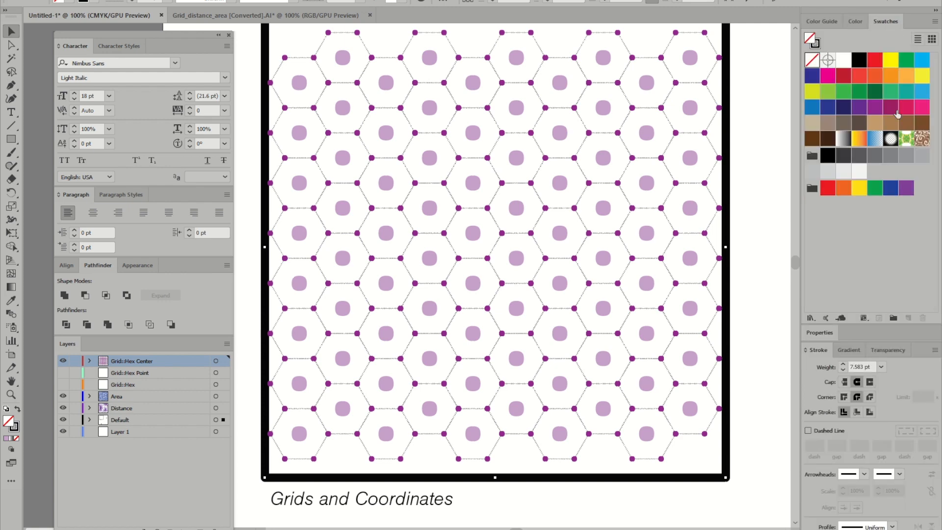
pyautogui.click(923, 156)
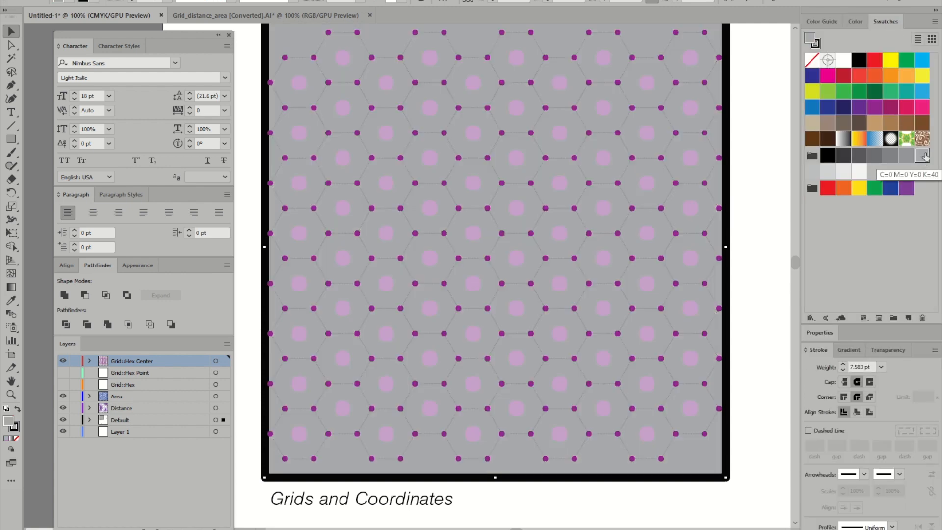
pyautogui.hotkey('ctrl', 'z')
pyautogui.press('x')
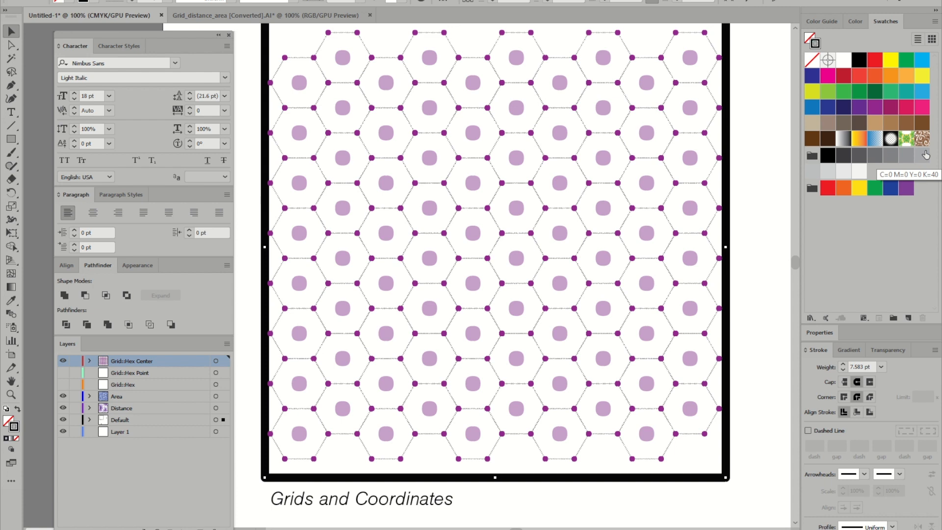
pyautogui.click(926, 156)
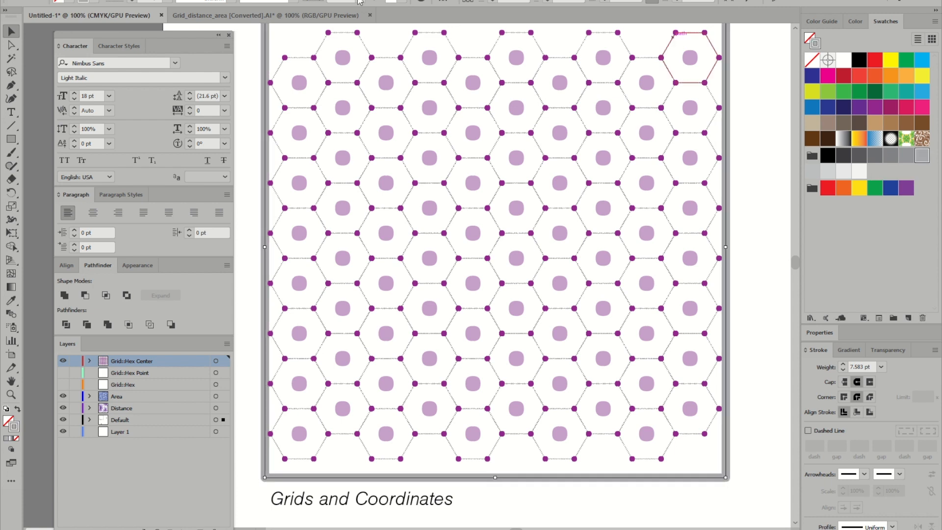
# Thin the selected frame's stroke to 0.25 pt and deselect it.
pyautogui.click(167, 4)
pyautogui.click(182, 12)
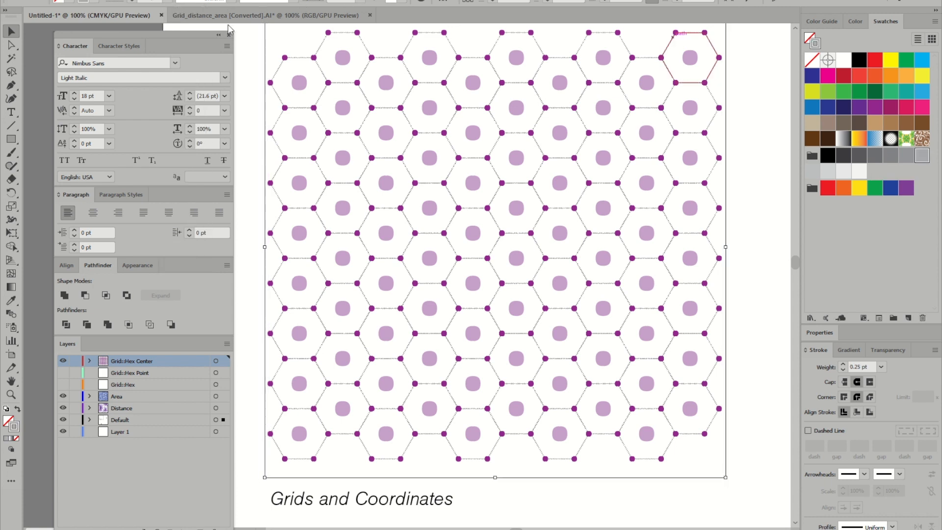
pyautogui.hotkey('ctrl', '-')
pyautogui.keyDown('alt'); pyautogui.scroll(-1, 517, 127); pyautogui.keyUp('alt')
pyautogui.click(648, 123)
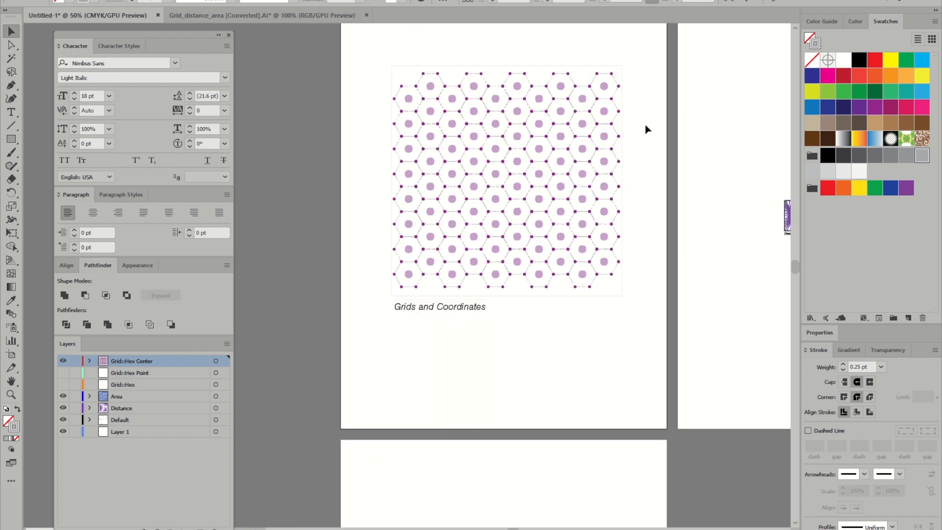
# Give the Grids and Coordinates frame the next darker gray swatch and a 0.5 pt stroke, and deselect it.
pyautogui.keyDown('alt'); pyautogui.scroll(1, 645, 125); pyautogui.keyUp('alt')
pyautogui.click(614, 96)
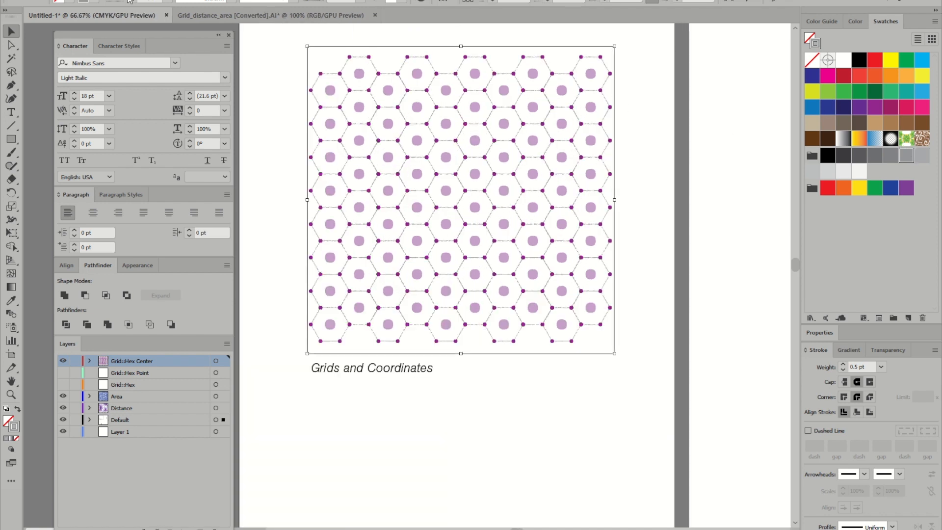
pyautogui.click(626, 63)
# Examine the restyled Grids and Coordinates diagram up close and alongside the small diagrams on the other two artboards.
pyautogui.keyDown('alt'); pyautogui.scroll(-1, 628, 59); pyautogui.keyUp('alt')
pyautogui.moveTo(629, 59); pyautogui.dragTo(591, 99)
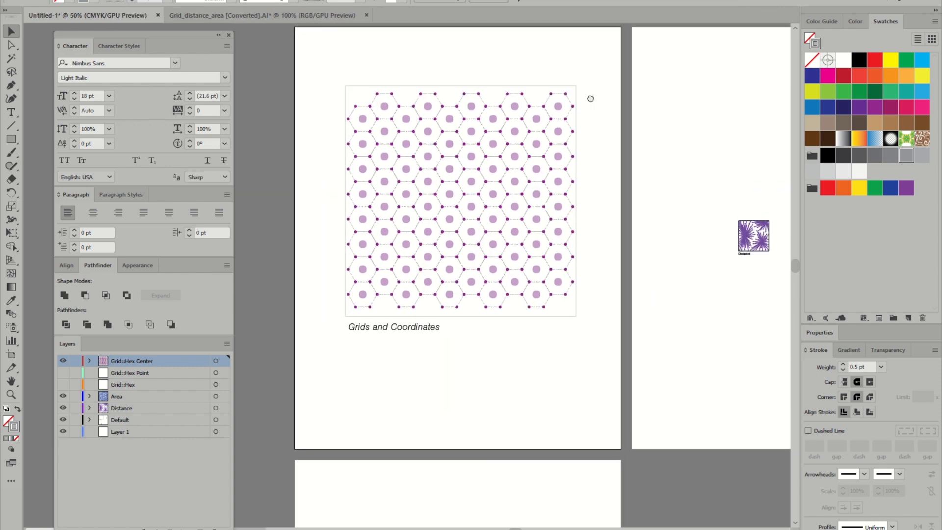
pyautogui.keyDown('alt'); pyautogui.scroll(1, 479, 93); pyautogui.keyUp('alt')
pyautogui.keyDown('alt'); pyautogui.scroll(-1, 479, 93); pyautogui.keyUp('alt')
pyautogui.moveTo(613, 154)
pyautogui.mouseDown()
pyautogui.moveTo(557, 168)
pyautogui.moveTo(621, 139)
pyautogui.mouseUp()
pyautogui.keyDown('alt'); pyautogui.scroll(2, 510, 160); pyautogui.keyUp('alt')
pyautogui.keyDown('alt'); pyautogui.scroll(-2, 508, 165); pyautogui.keyUp('alt')
pyautogui.moveTo(636, 185); pyautogui.dragTo(589, 207)
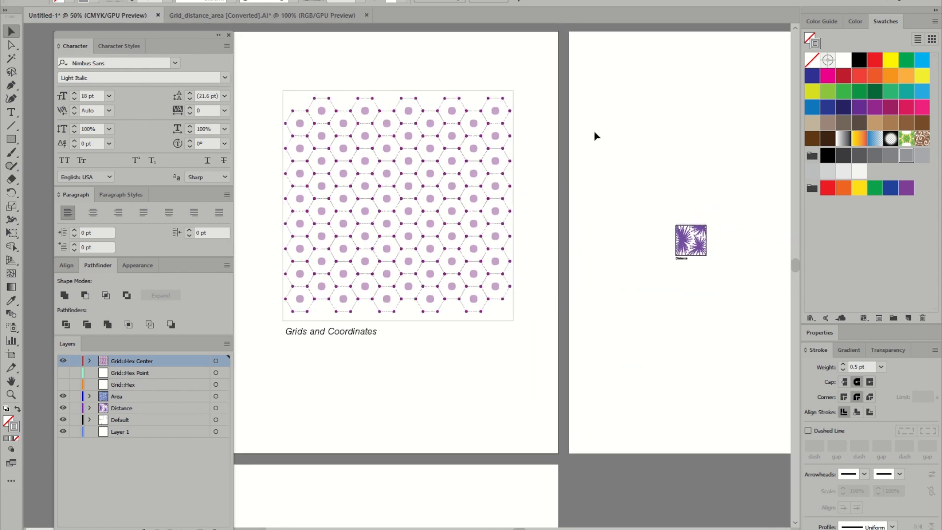
pyautogui.keyDown('alt'); pyautogui.scroll(-1, 597, 103); pyautogui.keyUp('alt')
pyautogui.moveTo(626, 192); pyautogui.dragTo(480, 183)
pyautogui.moveTo(452, 320); pyautogui.dragTo(505, 305)
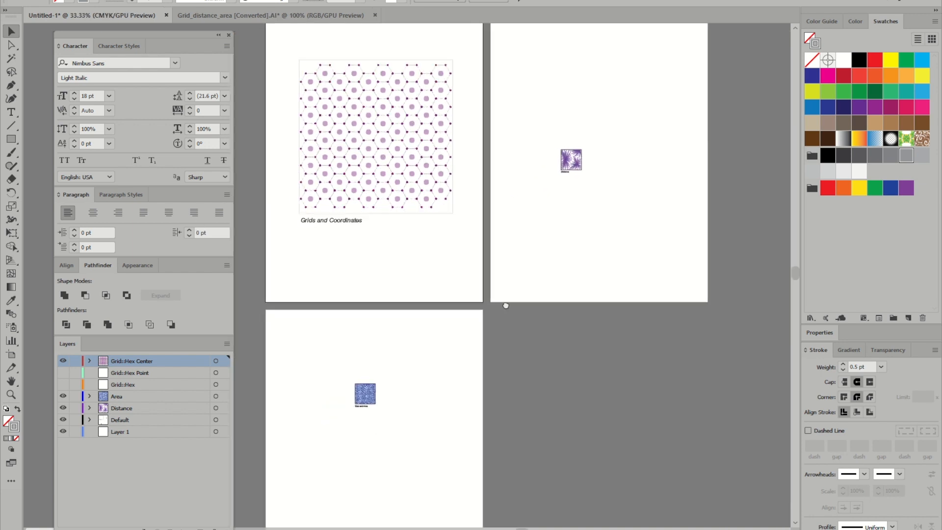
# Move the Distance caption straight down on its artboard, well clear of the small diagram above it.
pyautogui.keyDown('alt'); pyautogui.scroll(2, 569, 109); pyautogui.keyUp('alt')
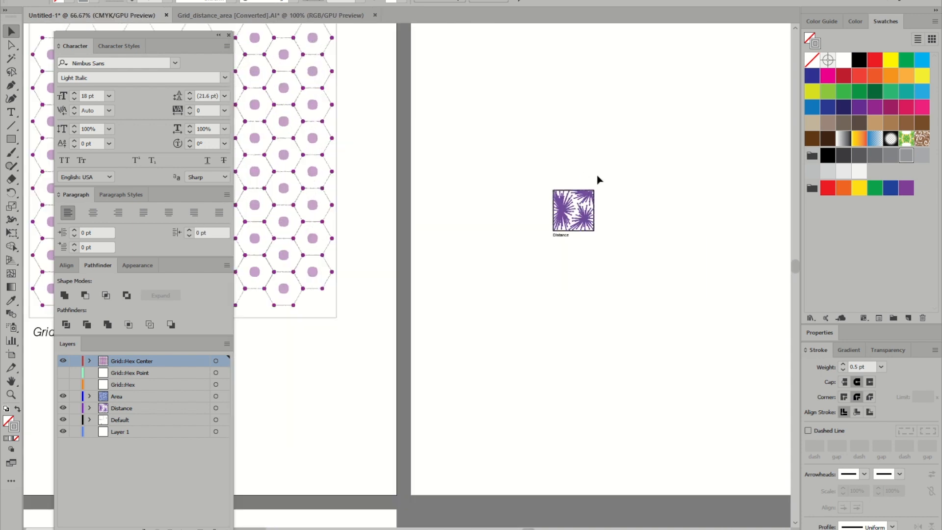
pyautogui.keyDown('alt'); pyautogui.scroll(-2, 602, 182); pyautogui.keyUp('alt')
pyautogui.keyDown('alt'); pyautogui.scroll(2, 578, 210); pyautogui.keyUp('alt')
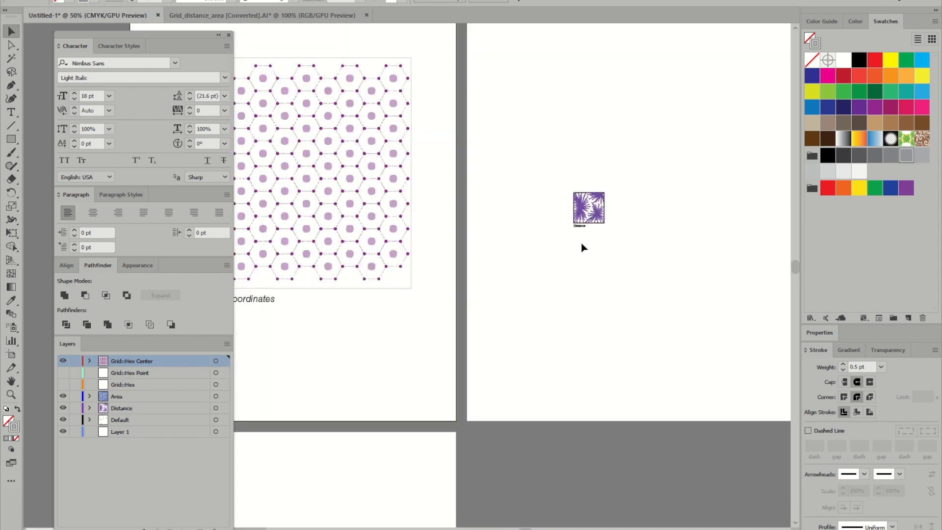
pyautogui.moveTo(584, 222); pyautogui.dragTo(585, 257)
pyautogui.moveTo(590, 358); pyautogui.dragTo(599, 371)
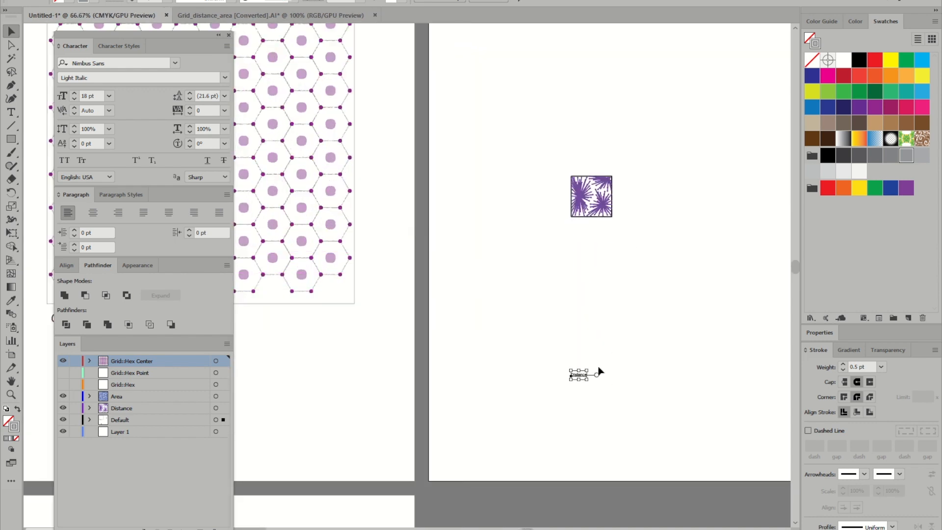
# Select the whole Distance diagram without its caption and scale it proportionally to 6 in wide and 6 in high.
pyautogui.moveTo(670, 258); pyautogui.dragTo(510, 116)
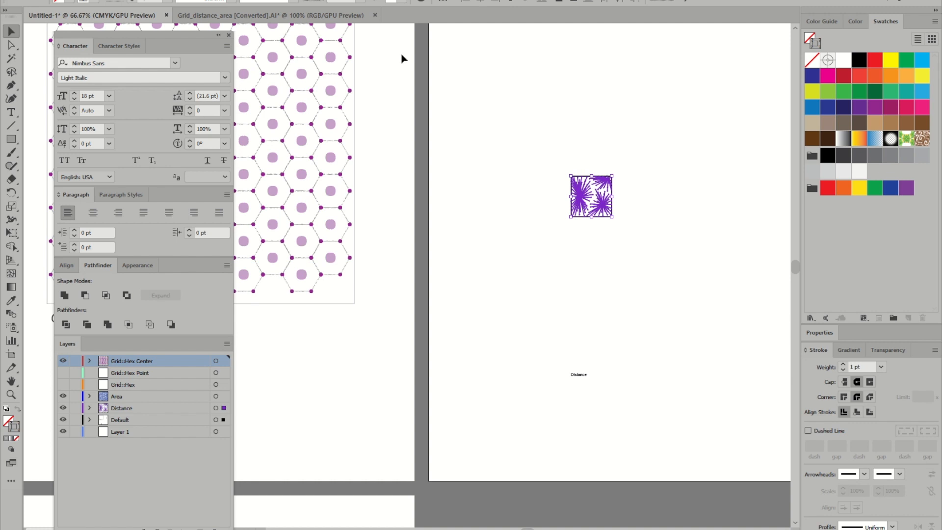
pyautogui.click(667, 2)
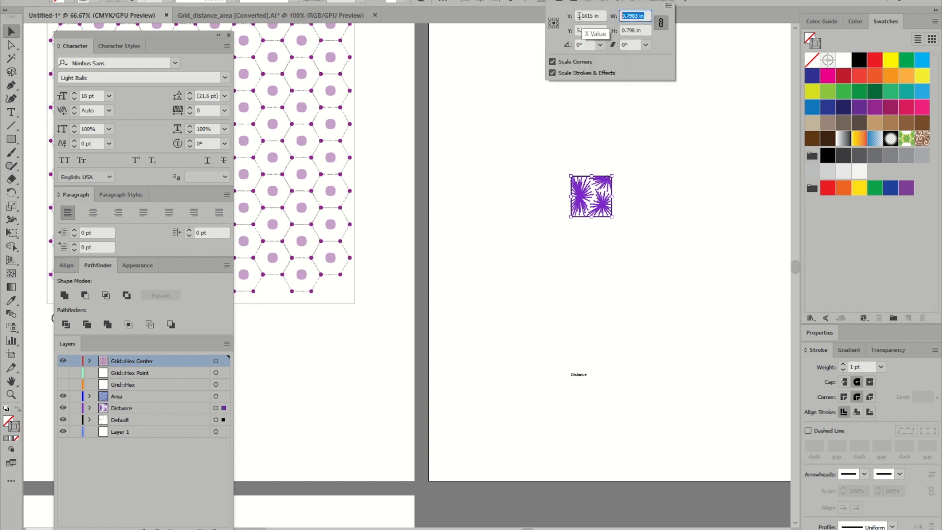
pyautogui.write('6')
pyautogui.press('Tab')
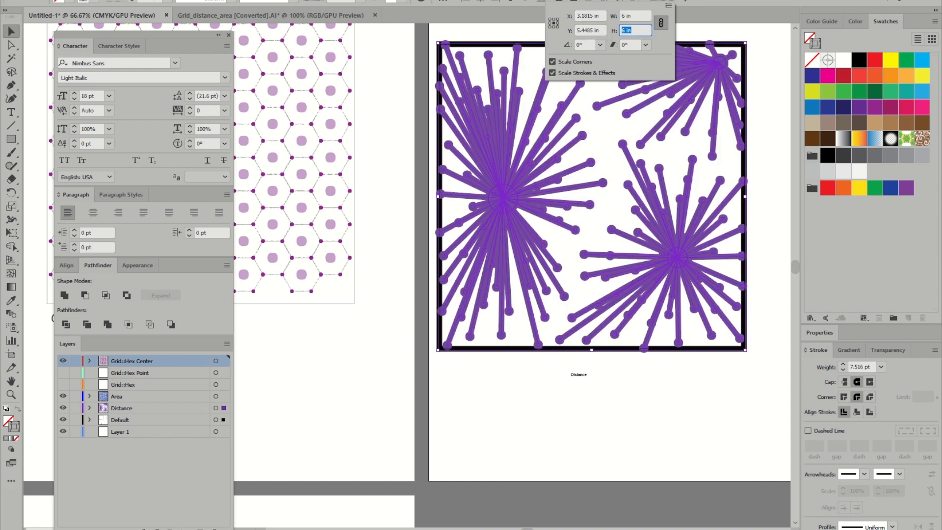
# Move the enlarged Distance diagram up and right to center it across the upper part of its artboard, and deselect it.
pyautogui.click(422, 79)
pyautogui.keyDown('alt'); pyautogui.scroll(-2, 406, 81); pyautogui.keyUp('alt')
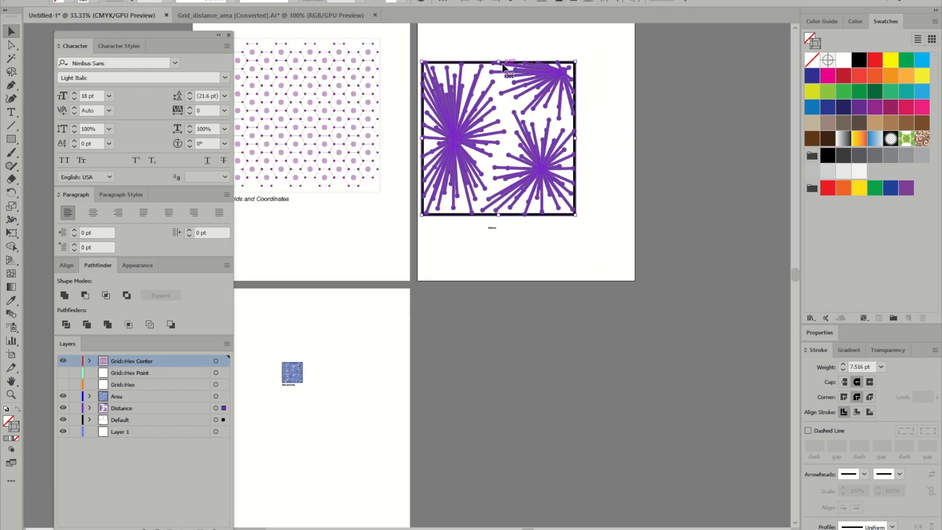
pyautogui.moveTo(492, 68); pyautogui.dragTo(526, 50)
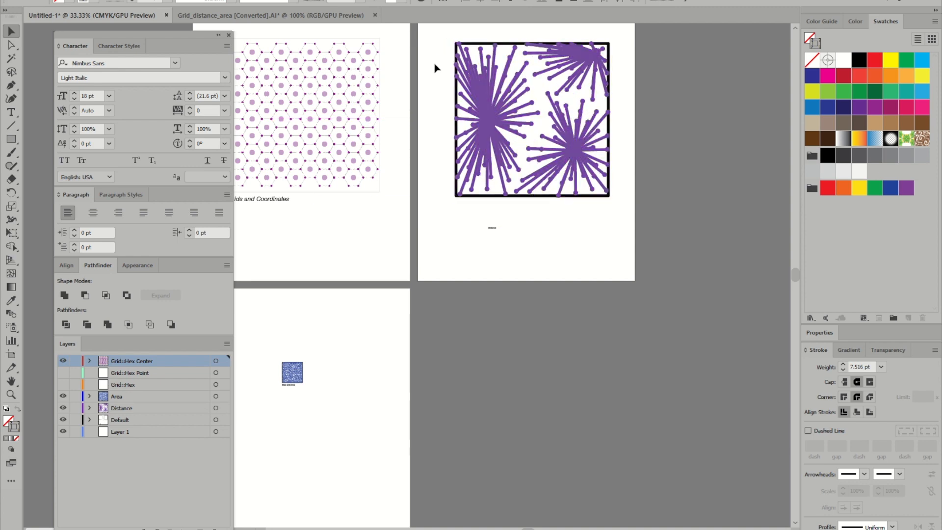
pyautogui.click(433, 68)
# Select the Distance diagram's black frame and copy the thin gray stroke of the Grids and Coordinates frame onto it with the Eyedropper.
pyautogui.keyDown('alt'); pyautogui.scroll(1, 434, 69); pyautogui.keyUp('alt')
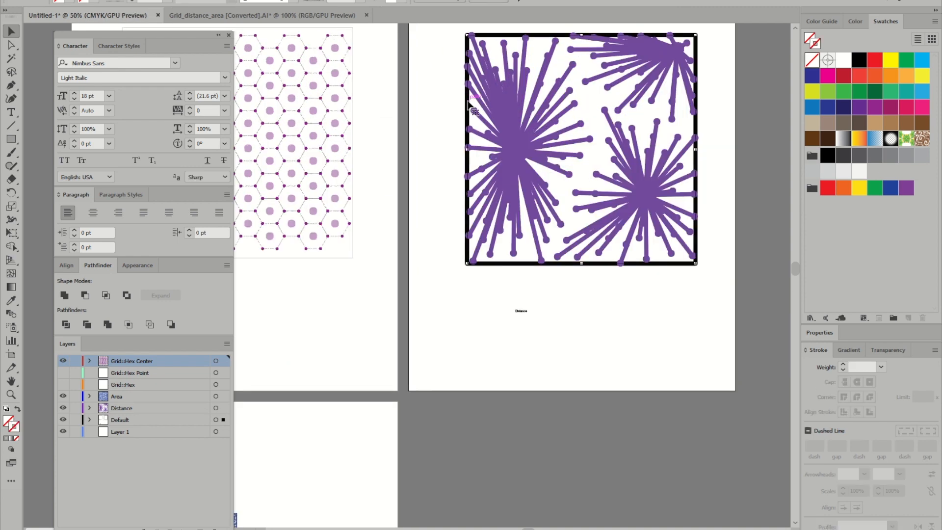
pyautogui.press('i')
pyautogui.click(353, 116)
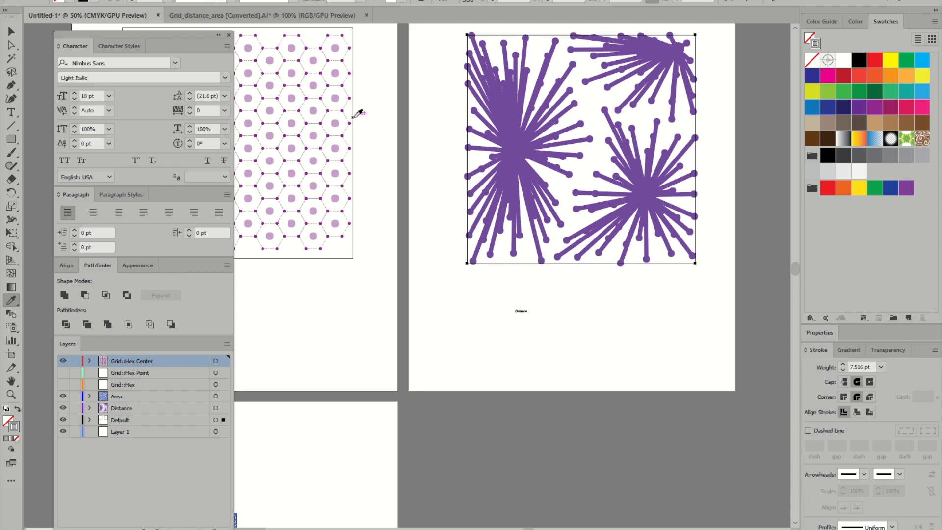
pyautogui.press('v')
pyautogui.click(399, 116)
# Examine the thick overlapping purple lines and end points of the Distance diagram up close and as a whole.
pyautogui.keyDown('alt'); pyautogui.scroll(3, 399, 116); pyautogui.keyUp('alt')
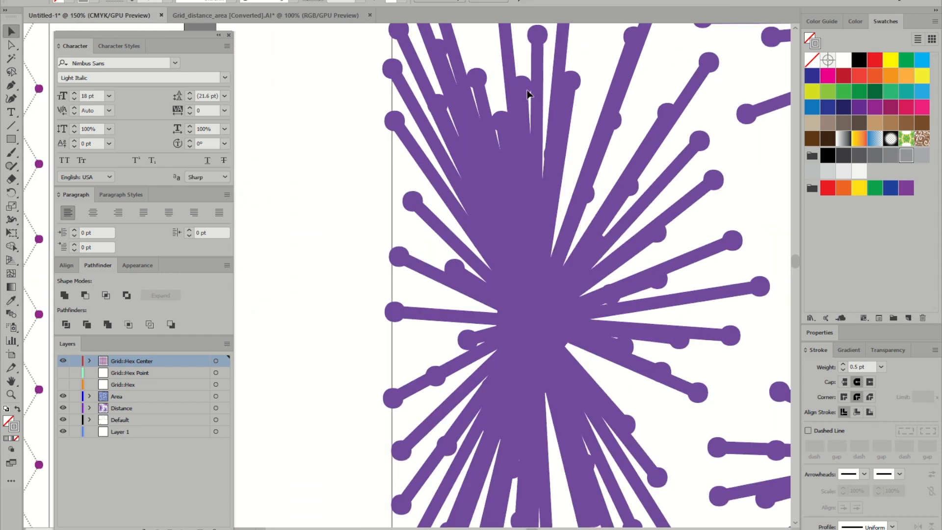
pyautogui.click(524, 132)
pyautogui.keyDown('alt'); pyautogui.scroll(-1, 596, 137); pyautogui.keyUp('alt')
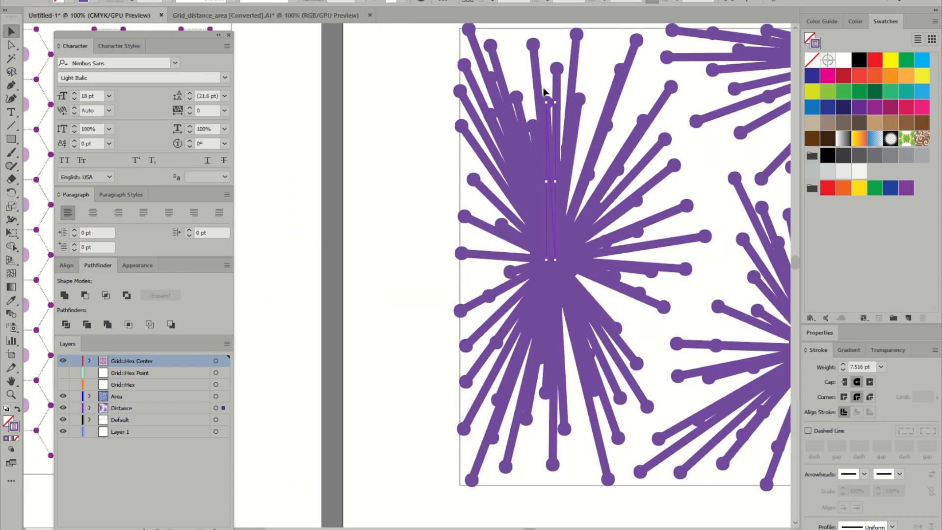
pyautogui.keyDown('alt'); pyautogui.scroll(-2, 563, 115); pyautogui.keyUp('alt')
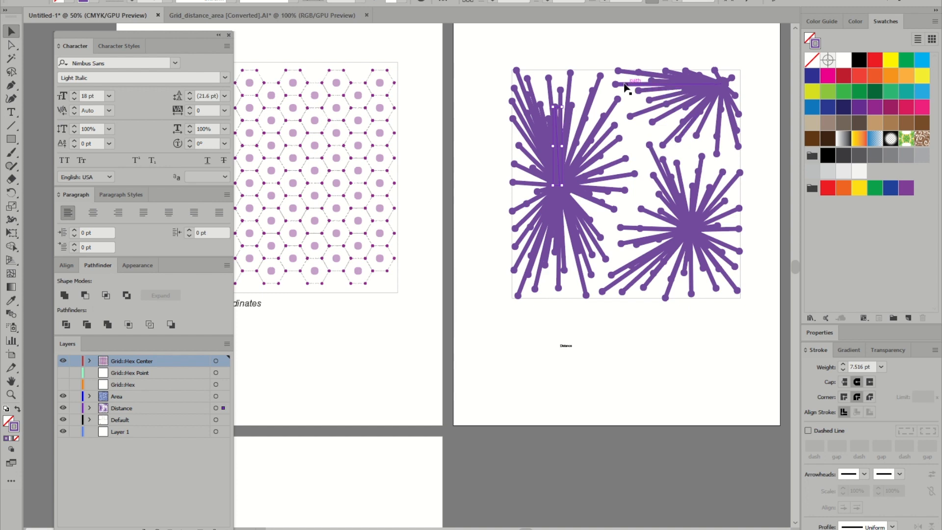
pyautogui.keyDown('alt'); pyautogui.scroll(1, 613, 98); pyautogui.keyUp('alt')
pyautogui.keyDown('alt'); pyautogui.scroll(4, 596, 101); pyautogui.keyUp('alt')
pyautogui.keyDown('alt'); pyautogui.scroll(-1, 596, 102); pyautogui.keyUp('alt')
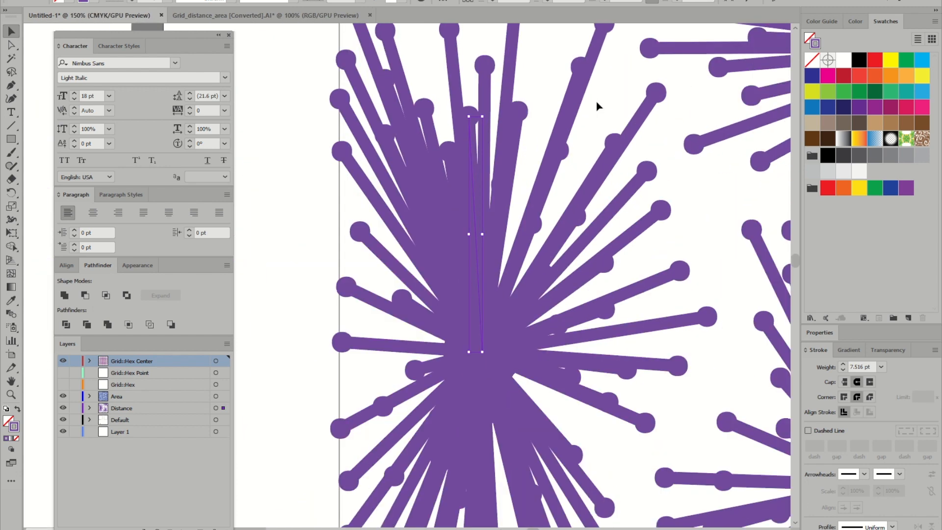
pyautogui.keyDown('alt'); pyautogui.scroll(-1, 596, 102); pyautogui.keyUp('alt')
pyautogui.keyDown('alt'); pyautogui.scroll(2, 596, 102); pyautogui.keyUp('alt')
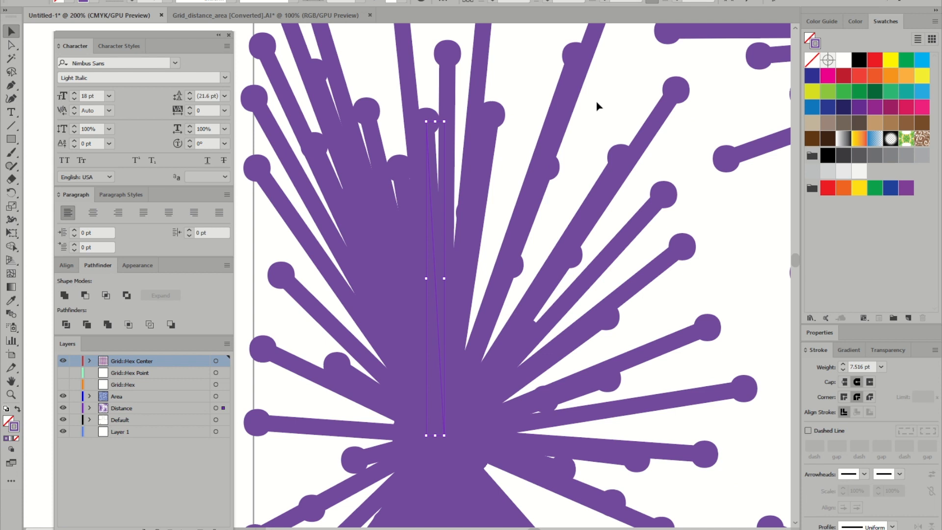
# Select a purple line in the Distance diagram and extend the selection to all lines and points with the same appearance.
pyautogui.click(451, 55)
pyautogui.keyDown('alt'); pyautogui.scroll(2, 448, 81); pyautogui.keyUp('alt')
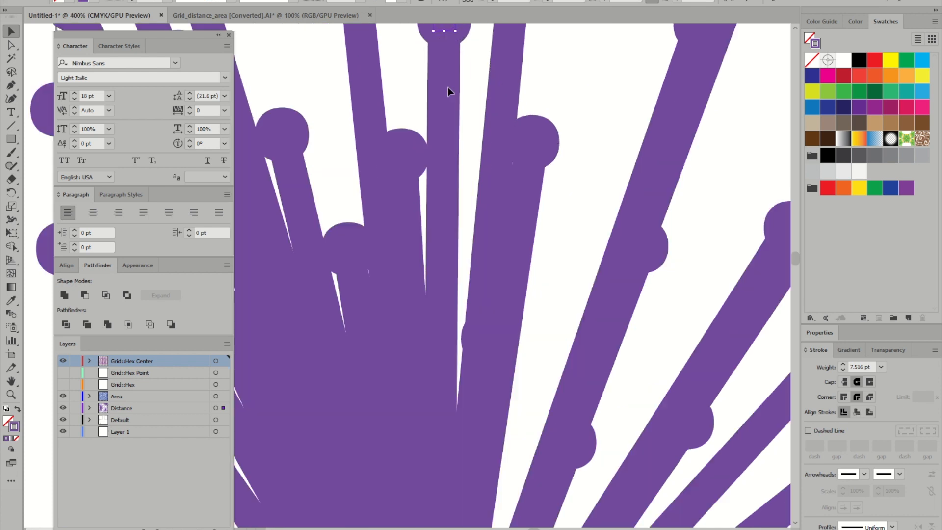
pyautogui.click(445, 90)
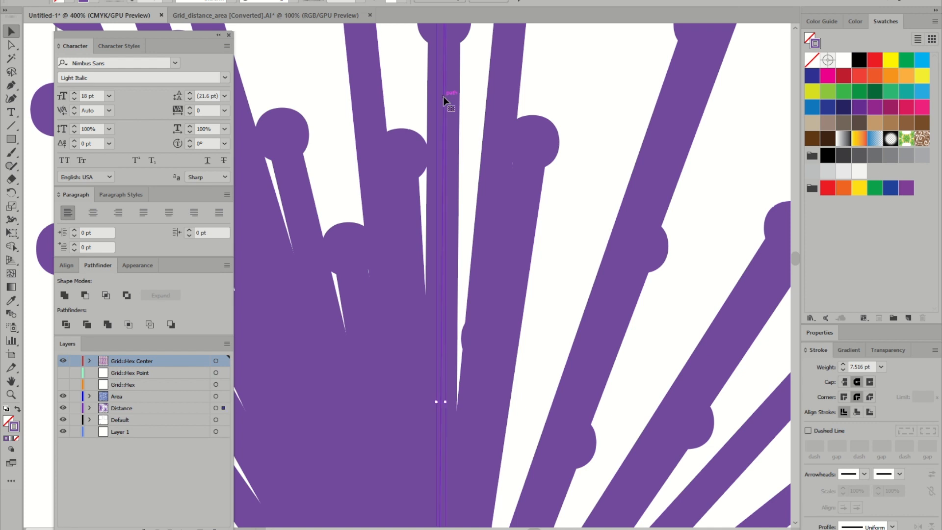
pyautogui.keyDown('alt'); pyautogui.scroll(-3, 443, 96); pyautogui.keyUp('alt')
pyautogui.click(443, 96)
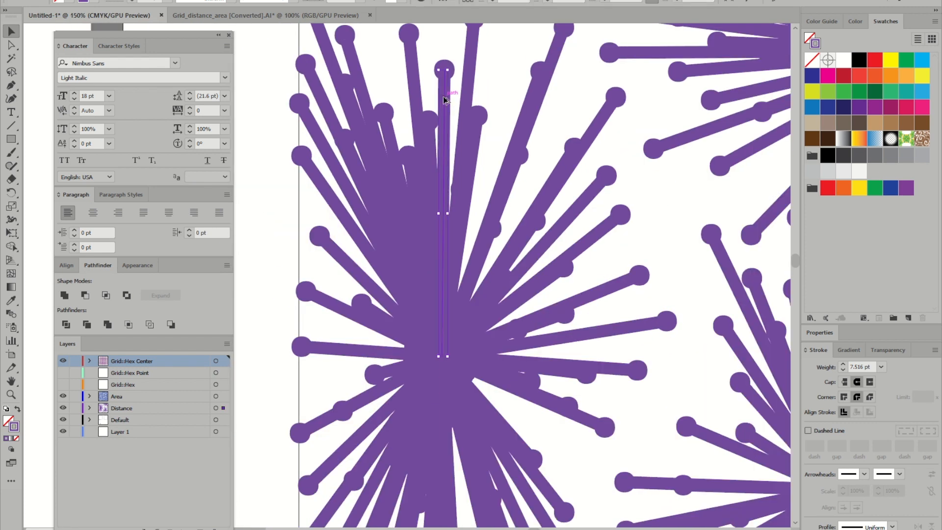
pyautogui.keyDown('alt'); pyautogui.scroll(-1, 443, 96); pyautogui.keyUp('alt')
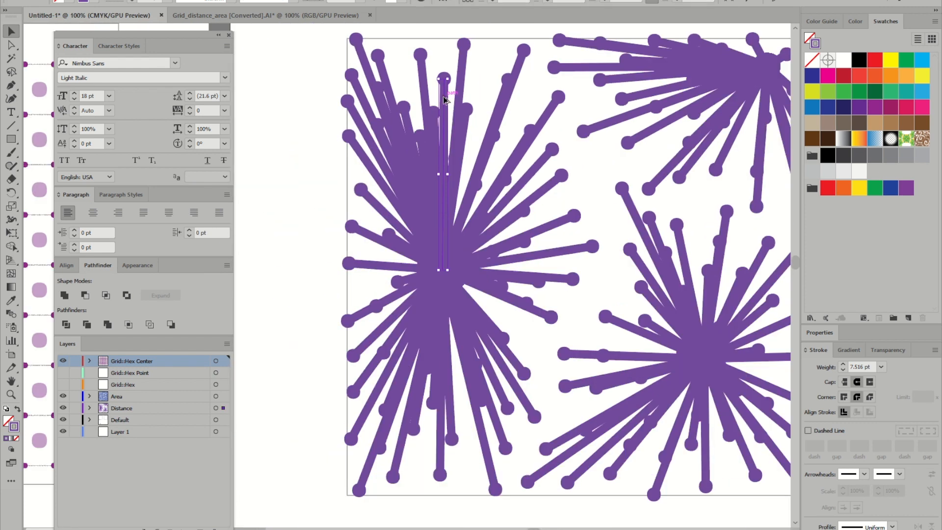
pyautogui.keyDown('alt'); pyautogui.scroll(-1, 442, 106); pyautogui.keyUp('alt')
pyautogui.keyDown('alt'); pyautogui.scroll(2, 435, 122); pyautogui.keyUp('alt')
pyautogui.keyDown('alt'); pyautogui.scroll(-2, 540, 115); pyautogui.keyUp('alt')
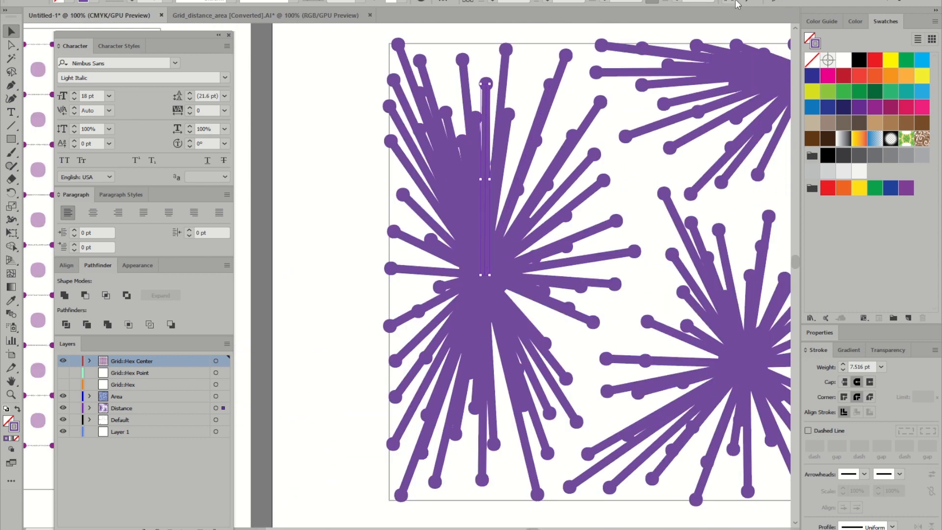
pyautogui.keyDown('alt'); pyautogui.scroll(4, 468, 95); pyautogui.keyUp('alt')
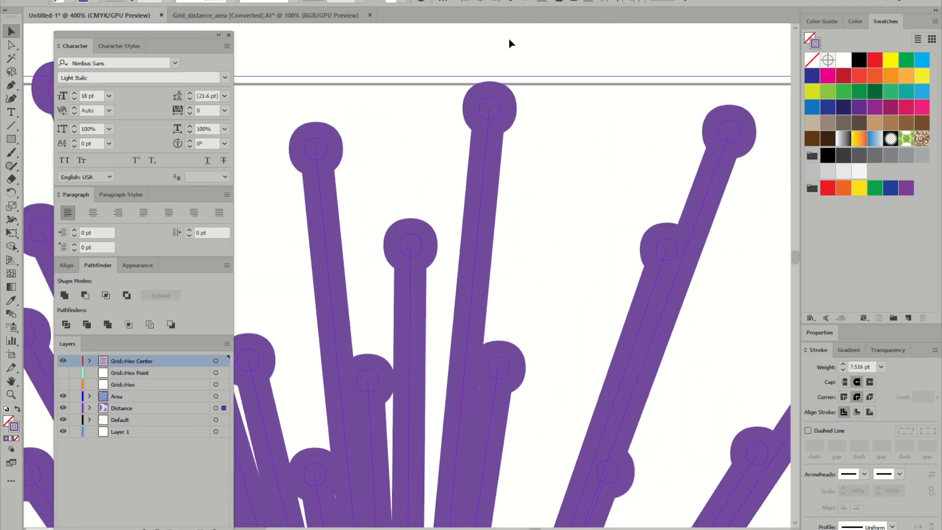
# Examine the Distance diagram's thick purple lines and end points, alternating between close-up and whole-artboard views.
pyautogui.keyDown('alt'); pyautogui.scroll(-4, 456, 123); pyautogui.keyUp('alt')
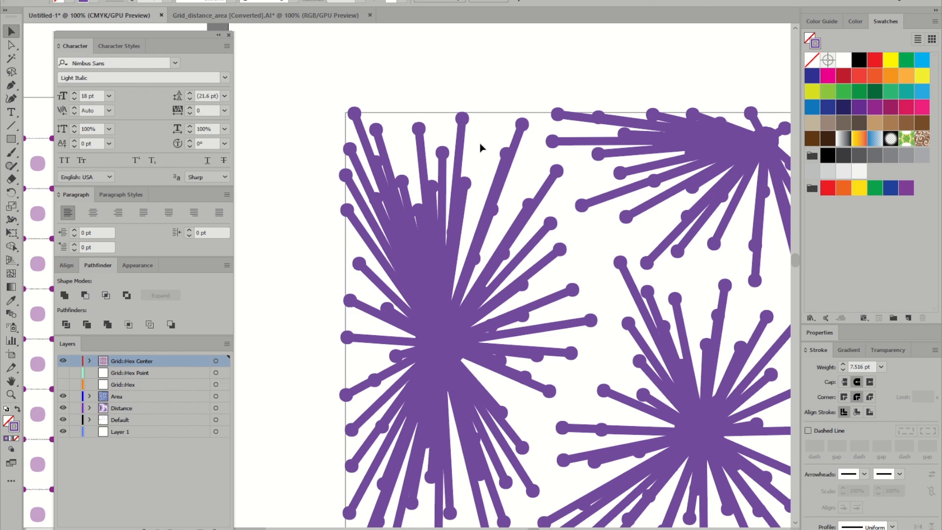
pyautogui.keyDown('alt'); pyautogui.scroll(-1, 479, 146); pyautogui.keyUp('alt')
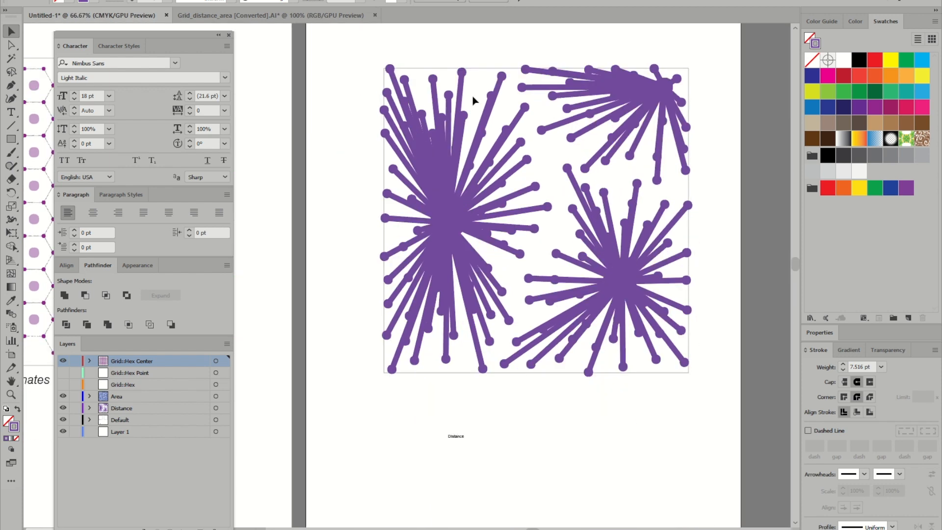
pyautogui.keyDown('alt'); pyautogui.scroll(-1, 473, 100); pyautogui.keyUp('alt')
pyautogui.keyDown('alt'); pyautogui.scroll(2, 473, 101); pyautogui.keyUp('alt')
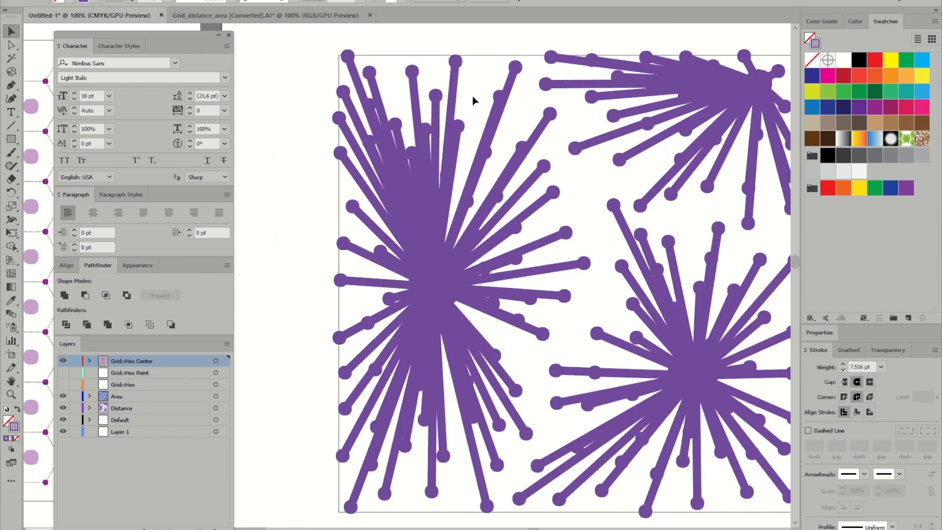
pyautogui.keyDown('alt'); pyautogui.scroll(2, 472, 100); pyautogui.keyUp('alt')
pyautogui.keyDown('alt'); pyautogui.scroll(-2, 472, 100); pyautogui.keyUp('alt')
pyautogui.keyDown('alt'); pyautogui.scroll(-1, 458, 90); pyautogui.keyUp('alt')
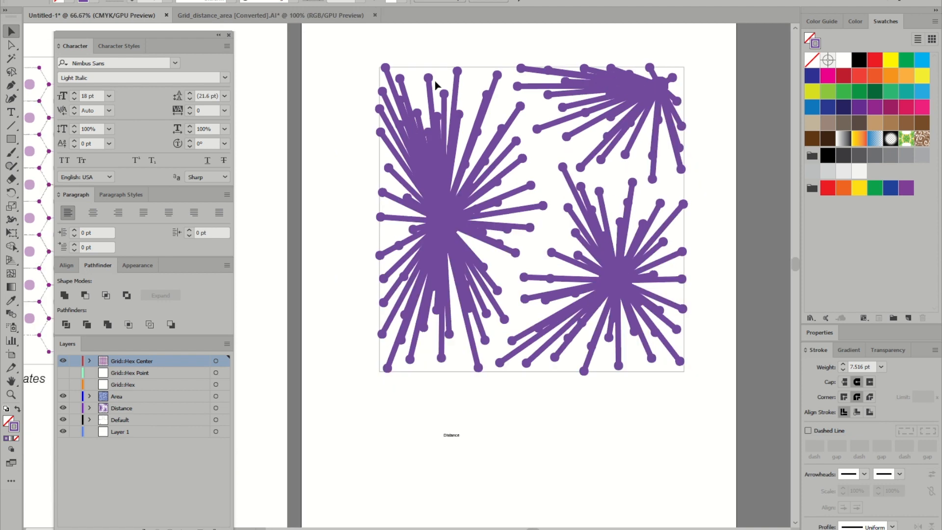
# Select all purple lines and points of the Distance diagram and copy the dotted gray stroke of the hexagonal grid onto them with the Eyedropper.
pyautogui.click(438, 140)
pyautogui.click(608, 115)
pyautogui.keyDown('alt'); pyautogui.scroll(-2, 609, 116); pyautogui.keyUp('alt')
pyautogui.keyDown('alt'); pyautogui.scroll(2, 492, 116); pyautogui.keyUp('alt')
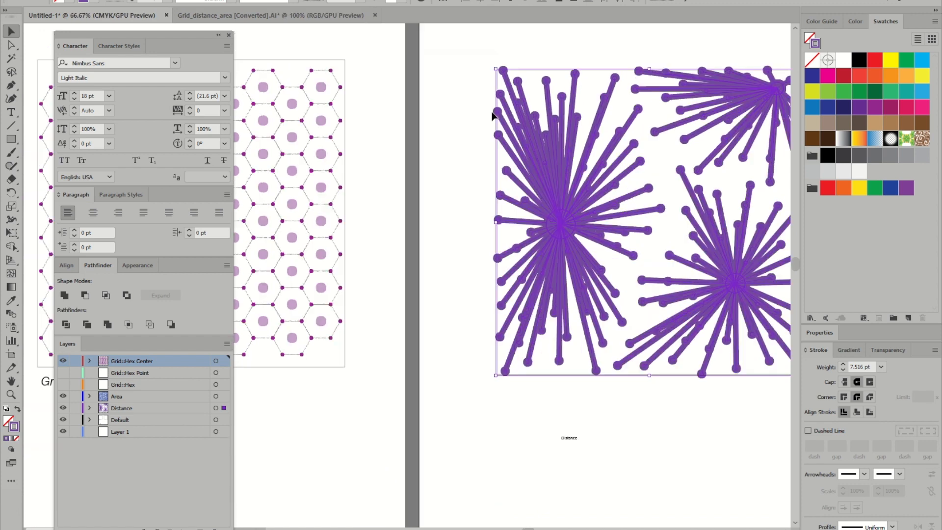
pyautogui.press('i')
pyautogui.click(294, 154)
pyautogui.press('v')
# Select the dotted lines fanning upward from the center of the Distance diagram's left cluster and move them onto a new layer.
pyautogui.keyDown('alt'); pyautogui.scroll(3, 589, 59); pyautogui.keyUp('alt')
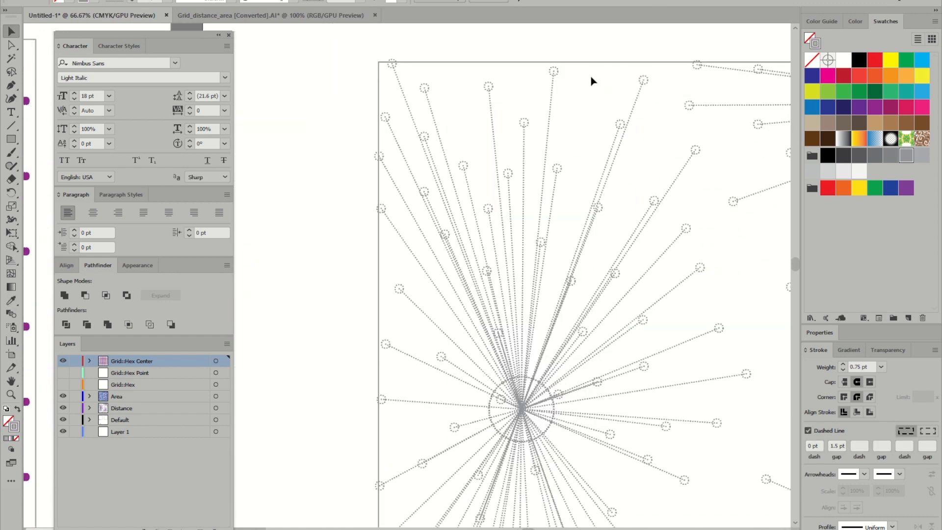
pyautogui.keyDown('alt'); pyautogui.scroll(-1, 591, 81); pyautogui.keyUp('alt')
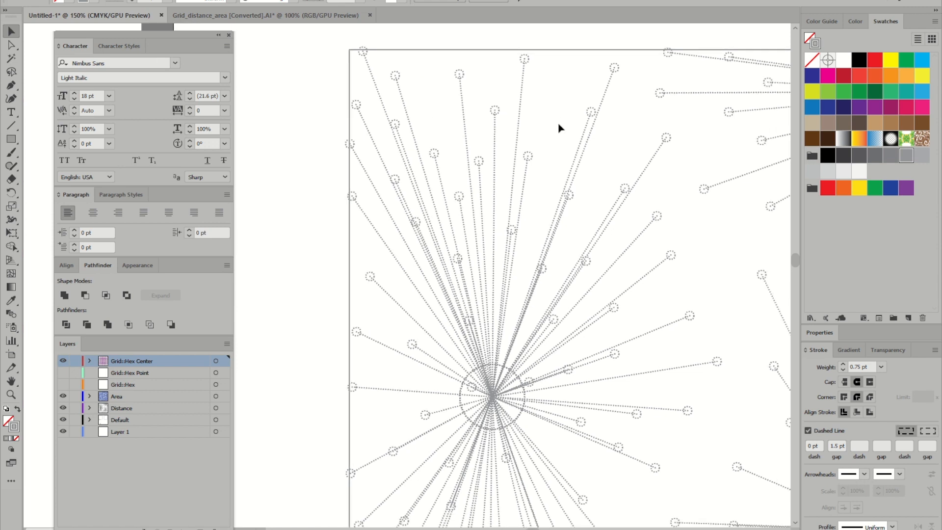
pyautogui.keyDown('alt'); pyautogui.scroll(2, 474, 235); pyautogui.keyUp('alt')
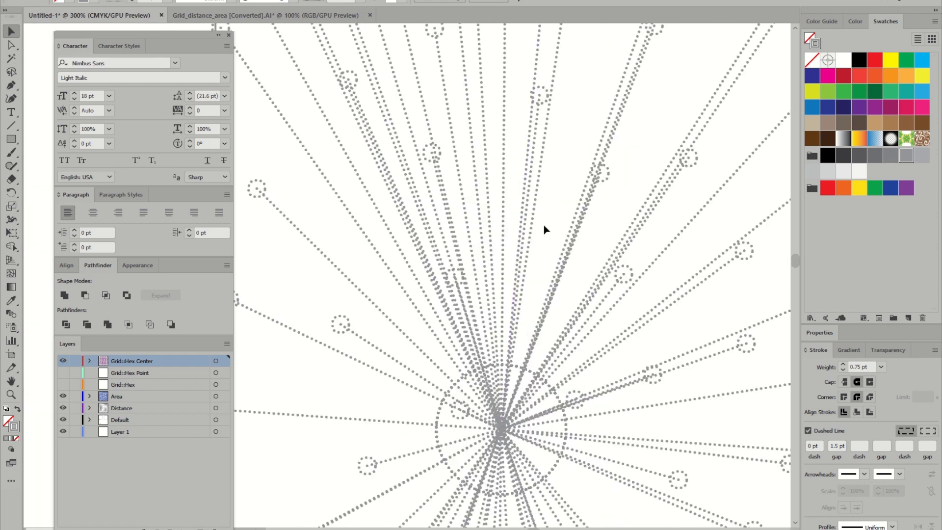
pyautogui.moveTo(550, 234); pyautogui.dragTo(286, 204)
pyautogui.keyDown('alt'); pyautogui.scroll(-2, 479, 194); pyautogui.keyUp('alt')
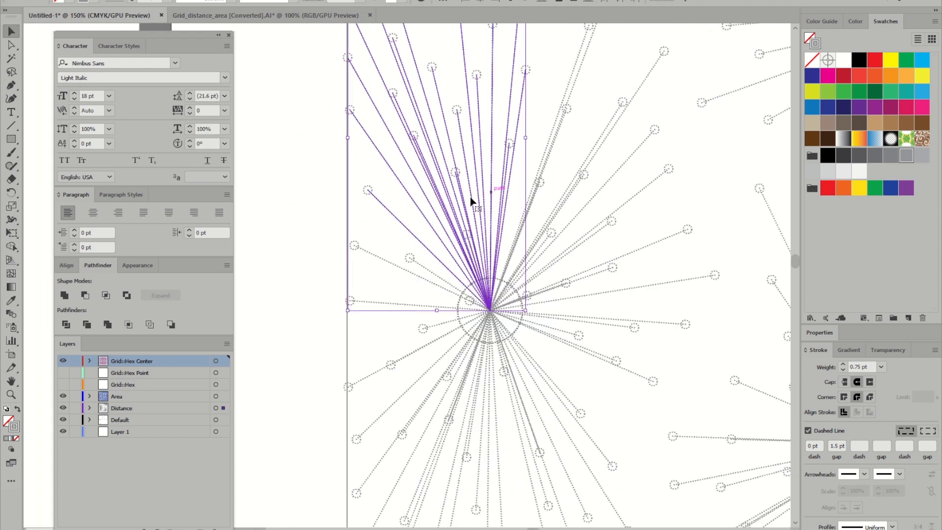
pyautogui.click(148, 409)
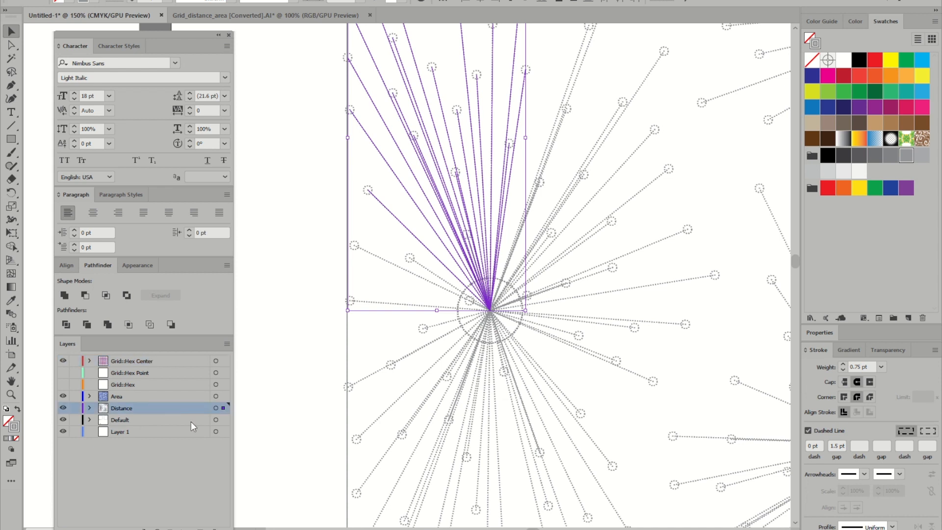
pyautogui.hotkey('ctrl', 'l')
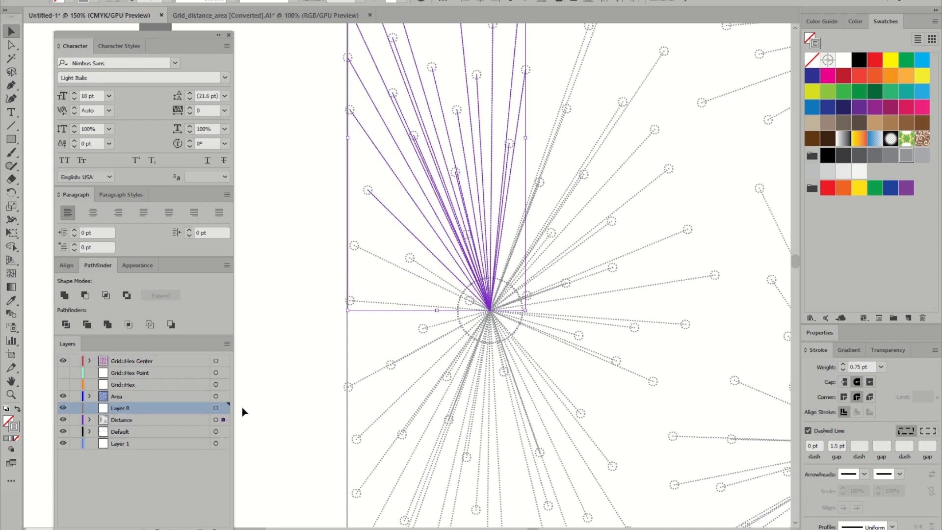
pyautogui.moveTo(223, 421); pyautogui.dragTo(224, 407)
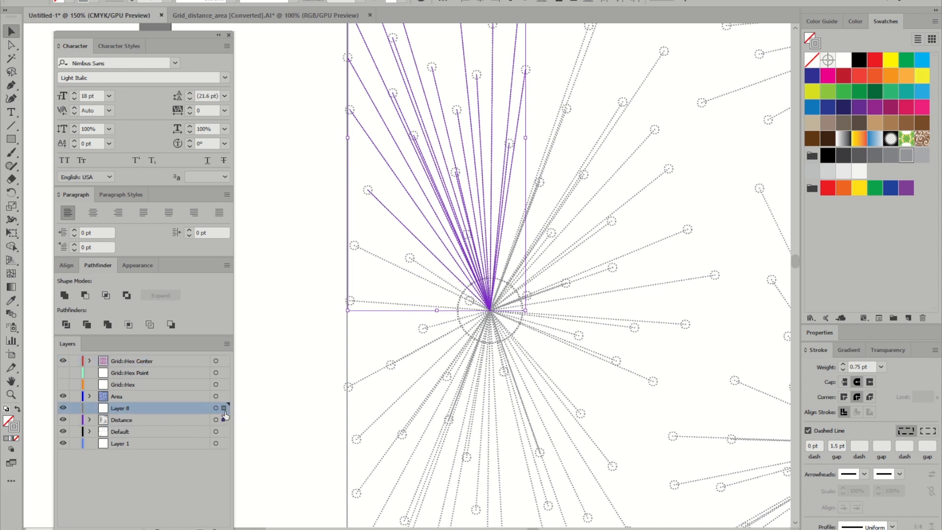
# Place the new layer of dotted lines below the Distance layer and hide it.
pyautogui.click(155, 420)
pyautogui.moveTo(155, 421); pyautogui.dragTo(157, 426)
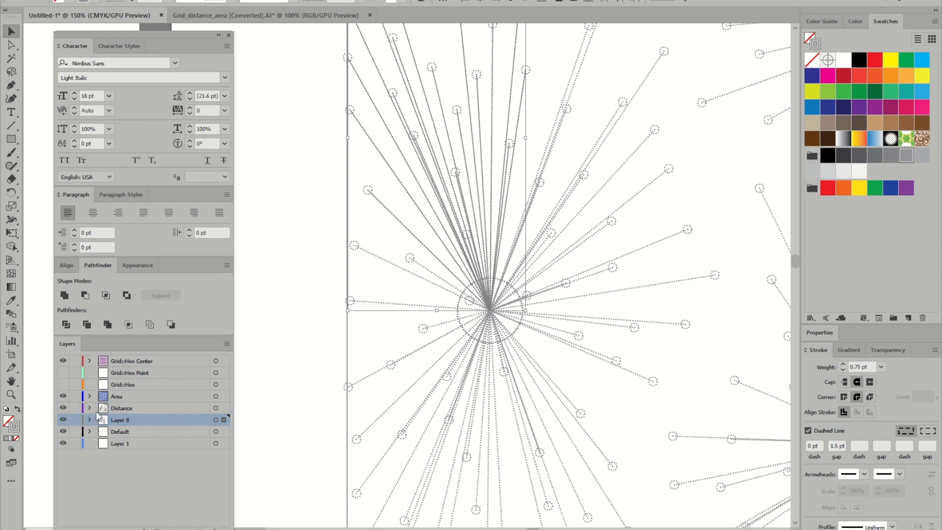
pyautogui.click(63, 420)
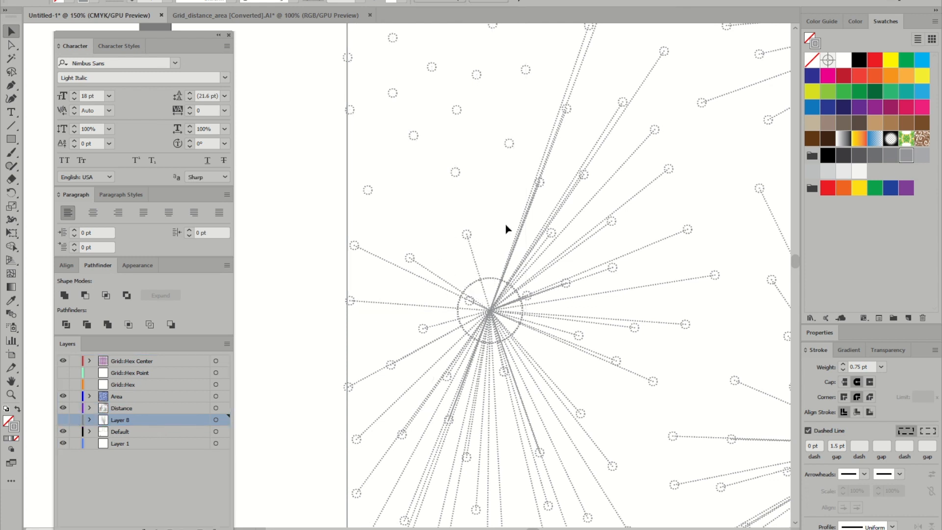
# Select the dotted lines fanning downward from the center of the Distance diagram's left cluster.
pyautogui.keyDown('alt'); pyautogui.scroll(2, 496, 338); pyautogui.keyUp('alt')
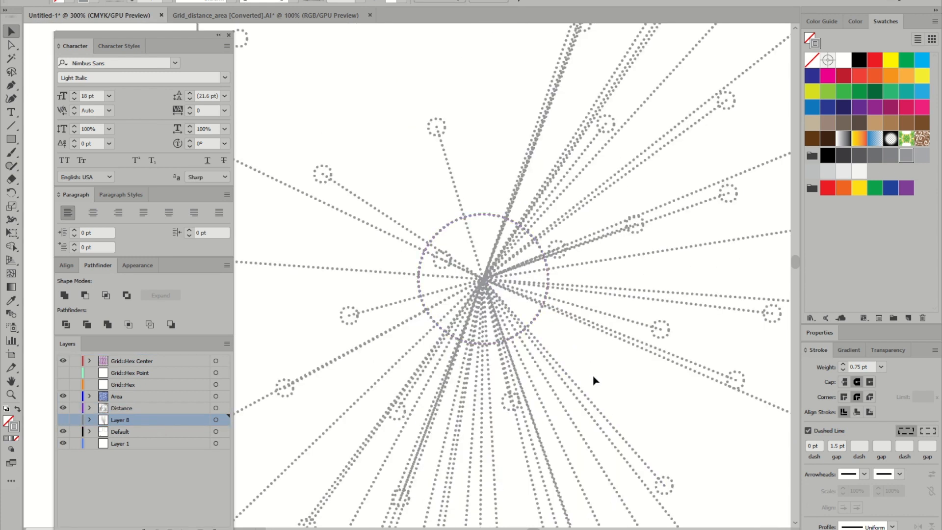
pyautogui.click(380, 363)
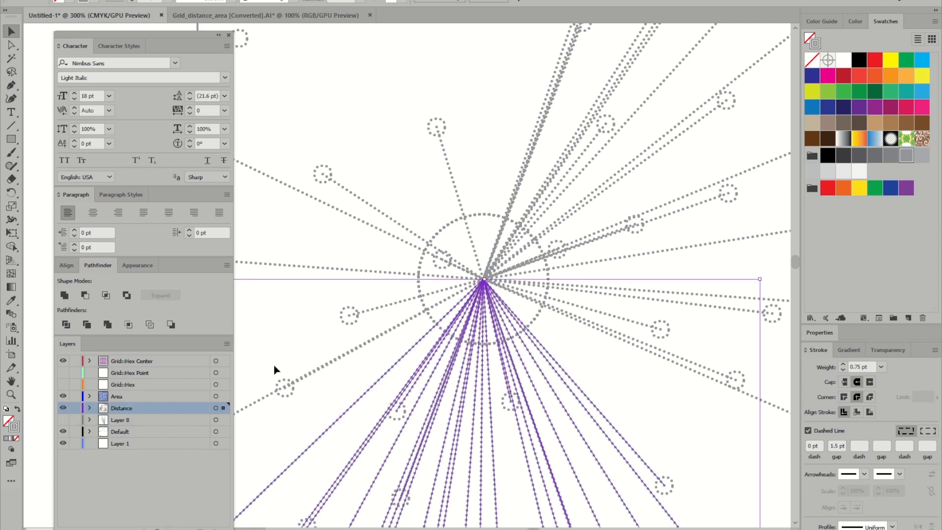
# Move the lower, left and right dotted lines radiating from the left circle from the Distance layer to hidden Layer 8.
pyautogui.moveTo(225, 416); pyautogui.dragTo(226, 426)
pyautogui.keyDown('alt'); pyautogui.scroll(-1, 483, 336); pyautogui.keyUp('alt')
pyautogui.moveTo(428, 355); pyautogui.dragTo(416, 208)
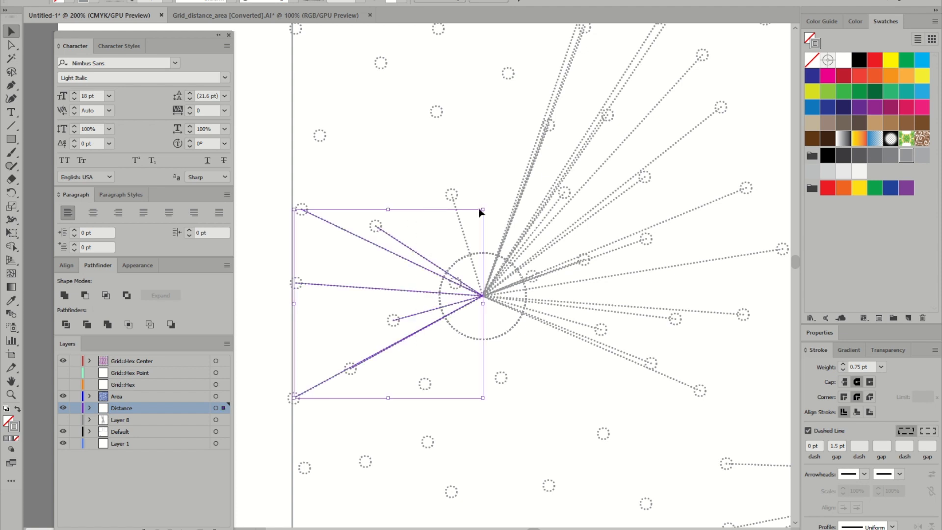
pyautogui.keyDown('shift'); pyautogui.moveTo(475, 236); pyautogui.dragTo(443, 227); pyautogui.keyUp('shift')
pyautogui.moveTo(559, 347); pyautogui.dragTo(549, 223)
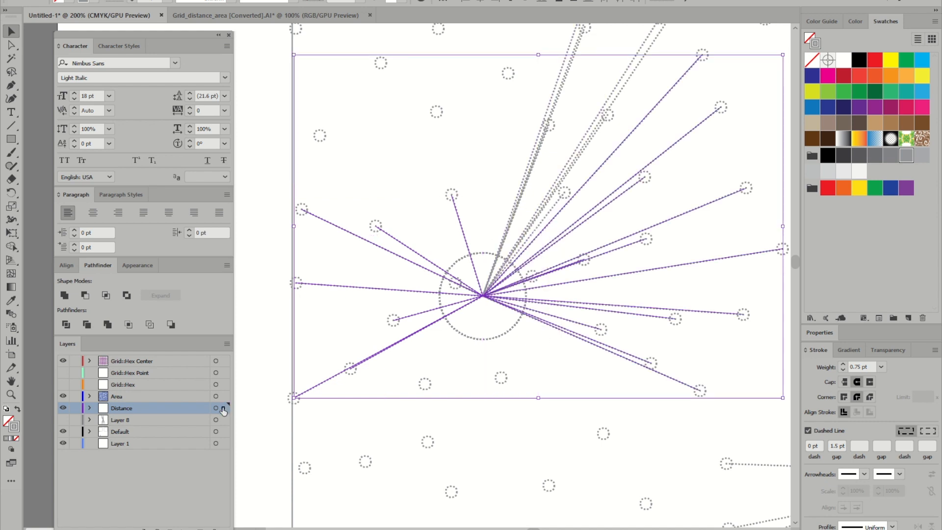
pyautogui.press('Delete')
# Move the left circle's remaining upper dotted lines and its two short inner lines to Layer 8.
pyautogui.moveTo(559, 237); pyautogui.dragTo(491, 201)
pyautogui.keyDown('alt'); pyautogui.scroll(3, 503, 294); pyautogui.keyUp('alt')
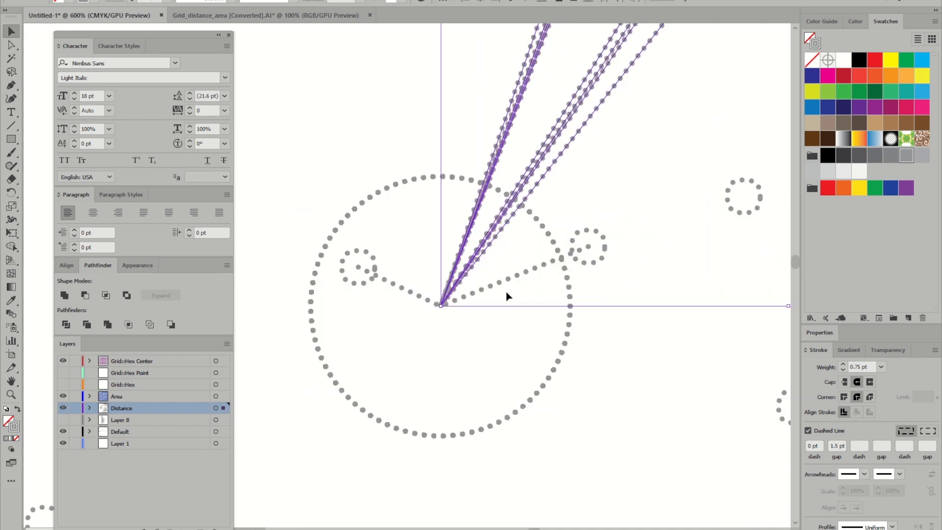
pyautogui.keyDown('shift'); pyautogui.moveTo(525, 308); pyautogui.dragTo(513, 263); pyautogui.keyUp('shift')
pyautogui.keyDown('shift'); pyautogui.moveTo(400, 307); pyautogui.dragTo(400, 263); pyautogui.keyUp('shift')
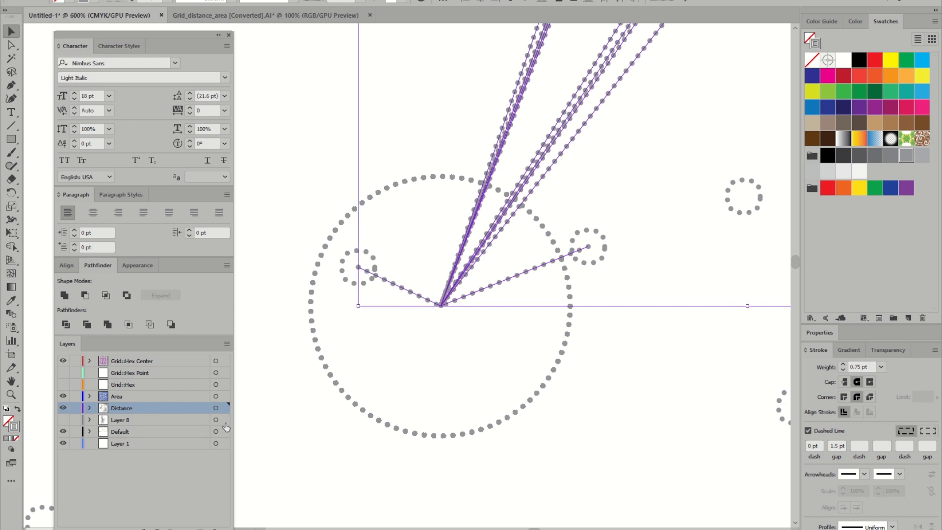
pyautogui.press('Delete')
pyautogui.keyDown('alt'); pyautogui.scroll(-4, 500, 300); pyautogui.keyUp('alt')
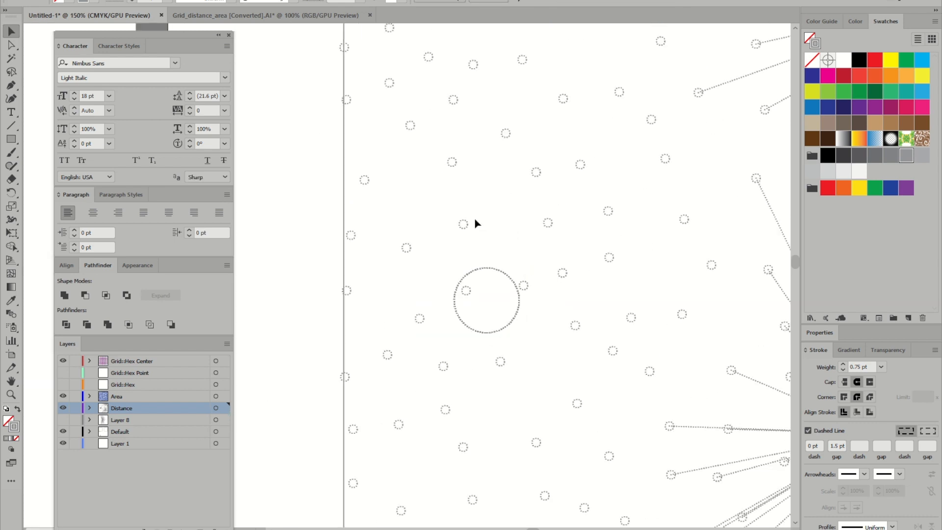
pyautogui.keyDown('alt'); pyautogui.scroll(-1, 475, 219); pyautogui.keyUp('alt')
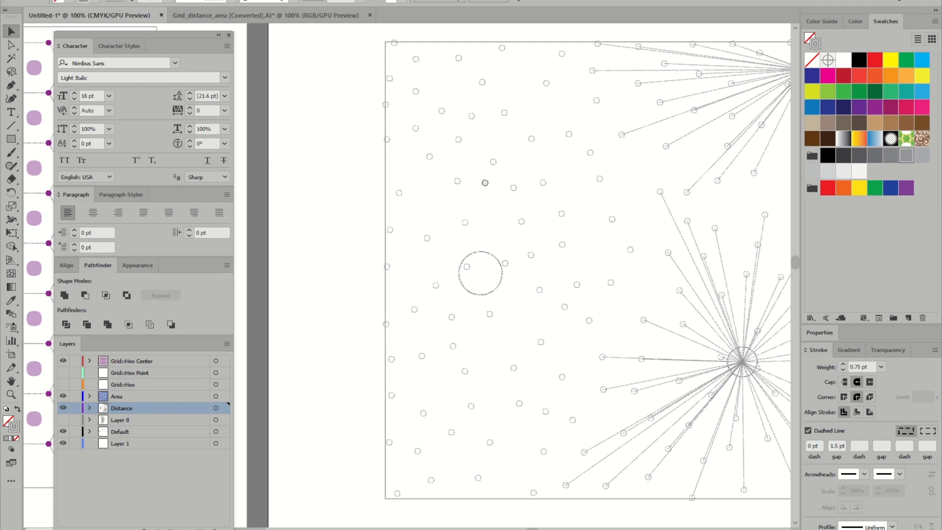
pyautogui.moveTo(485, 182); pyautogui.dragTo(477, 175)
pyautogui.keyDown('alt'); pyautogui.scroll(3, 598, 345); pyautogui.keyUp('alt')
pyautogui.moveTo(657, 316); pyautogui.dragTo(537, 124)
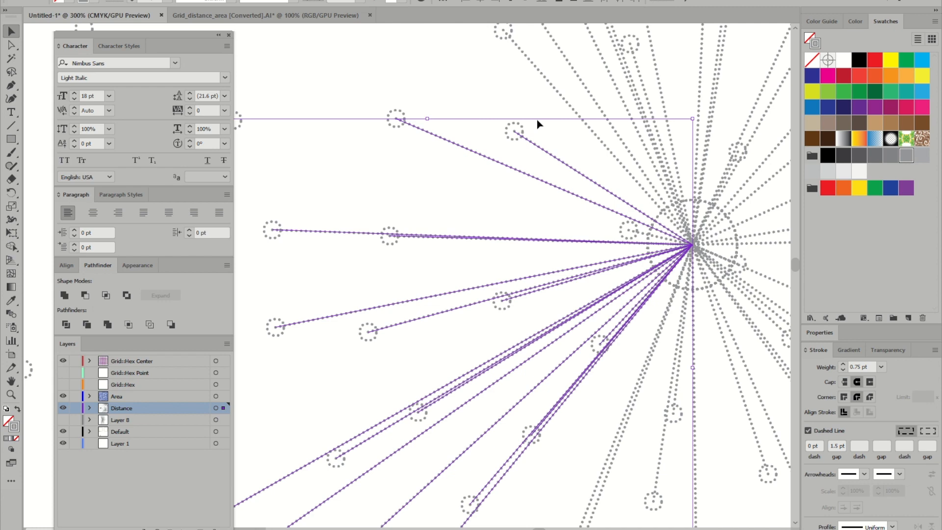
pyautogui.click(480, 104)
pyautogui.keyDown('alt'); pyautogui.scroll(-2, 469, 104); pyautogui.keyUp('alt')
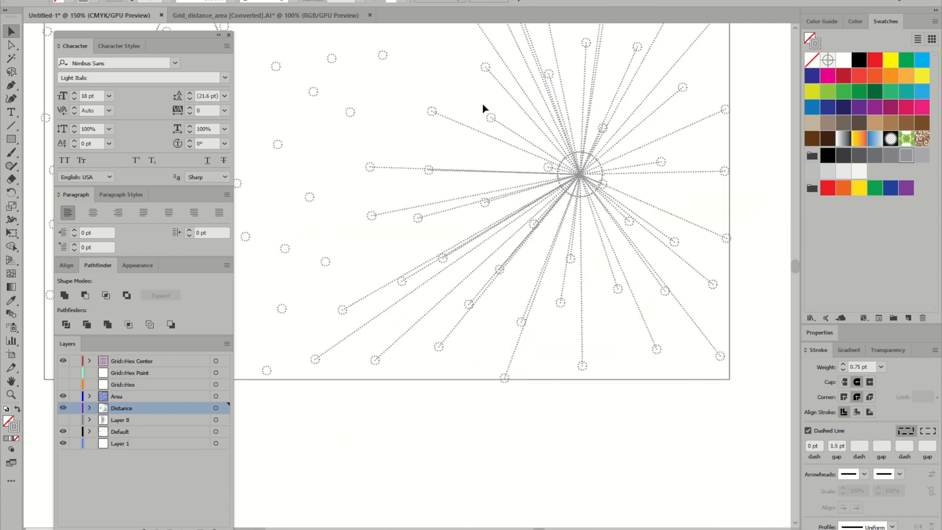
# Create a new layer above Distance and move the dotted circle at the lower-right starburst's centre onto it, keeping that layer hidden.
pyautogui.moveTo(494, 98); pyautogui.dragTo(508, 164)
pyautogui.keyDown('alt'); pyautogui.scroll(3, 611, 248); pyautogui.keyUp('alt')
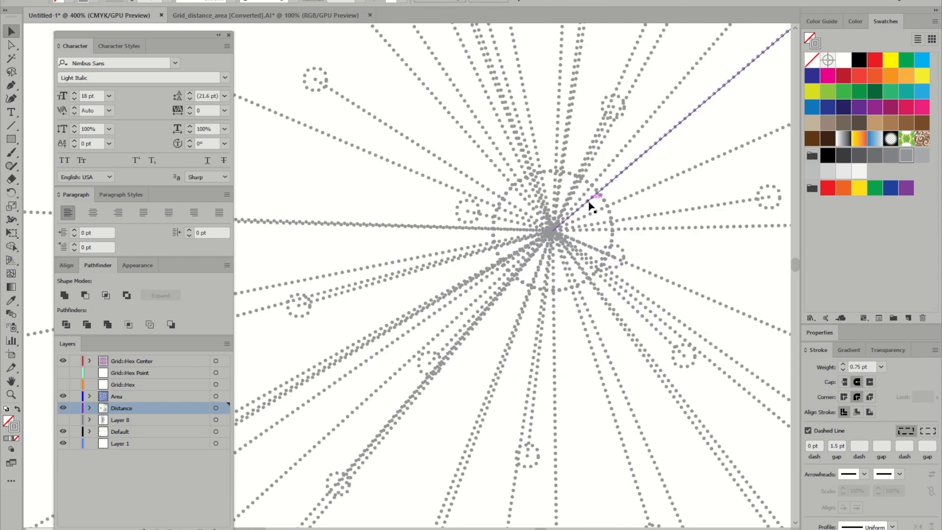
pyautogui.click(604, 199)
pyautogui.keyDown('alt'); pyautogui.scroll(-2, 604, 199); pyautogui.keyUp('alt')
pyautogui.keyDown('alt'); pyautogui.scroll(4, 540, 175); pyautogui.keyUp('alt')
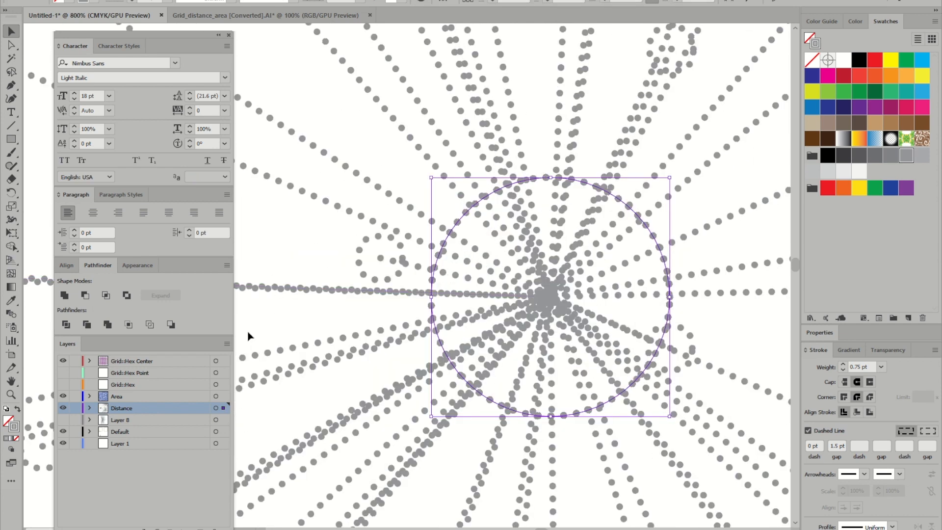
pyautogui.hotkey('ctrl', 'l')
pyautogui.keyDown('alt'); pyautogui.scroll(-3, 537, 297); pyautogui.keyUp('alt')
pyautogui.moveTo(224, 421); pyautogui.dragTo(222, 408)
pyautogui.click(63, 408)
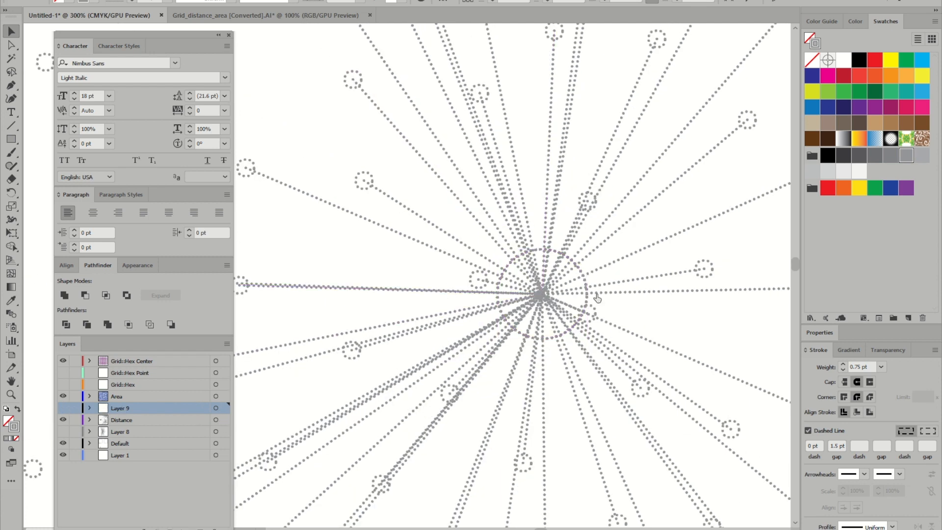
# Move the dotted circle still showing at the lower-right starburst's centre from Distance to hidden Layer 9.
pyautogui.keyDown('alt'); pyautogui.scroll(1, 593, 296); pyautogui.keyUp('alt')
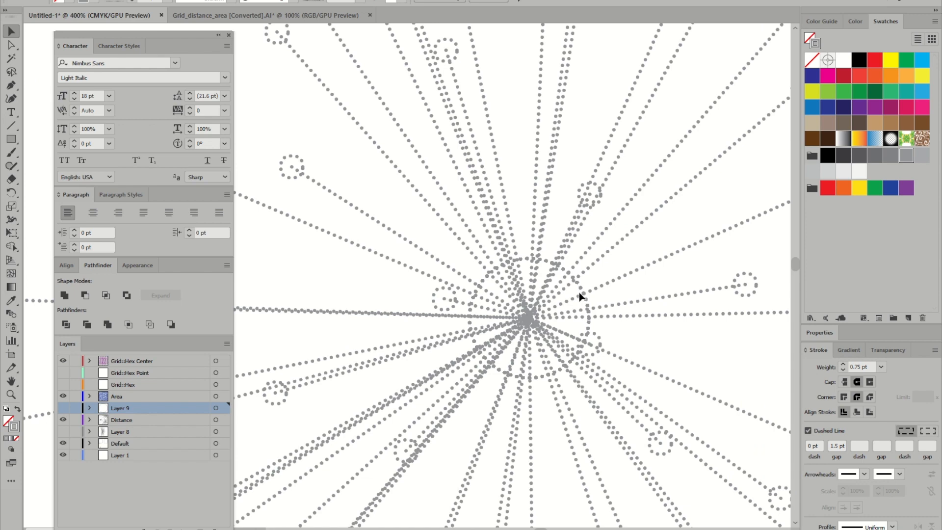
pyautogui.keyDown('alt'); pyautogui.scroll(4, 581, 295); pyautogui.keyUp('alt')
pyautogui.hotkey('ctrl', 'z')
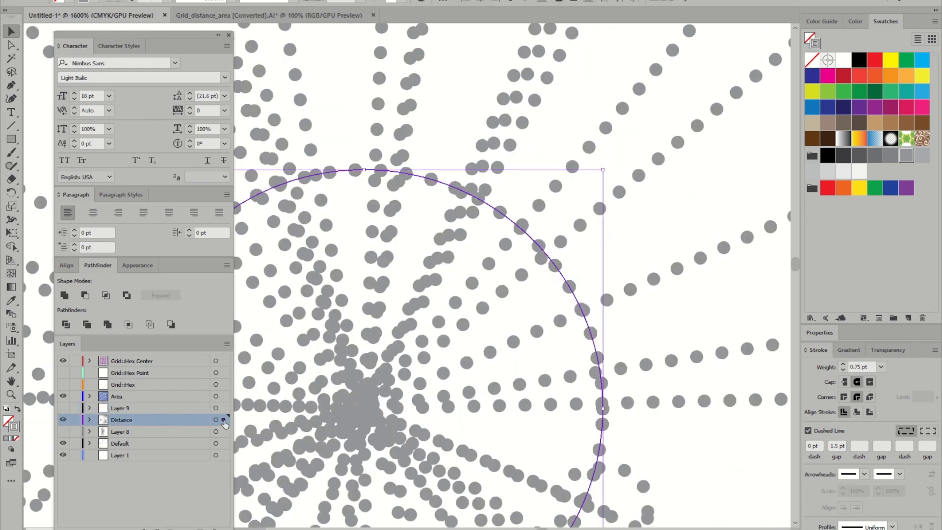
pyautogui.click(608, 252)
pyautogui.keyDown('alt'); pyautogui.scroll(-3, 608, 253); pyautogui.keyUp('alt')
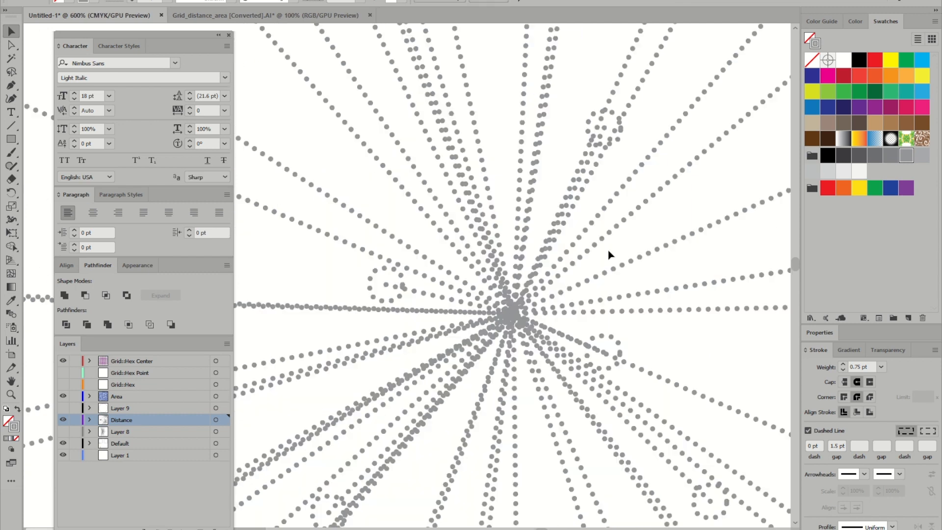
# Move the rounded circle at the centre of the upper-right starburst from the Distance layer to hidden Layer 9.
pyautogui.keyDown('alt'); pyautogui.scroll(-4, 608, 251); pyautogui.keyUp('alt')
pyautogui.scroll(8, 599, 282)
pyautogui.hscroll(3, 600, 283)
pyautogui.scroll(1, 604, 147)
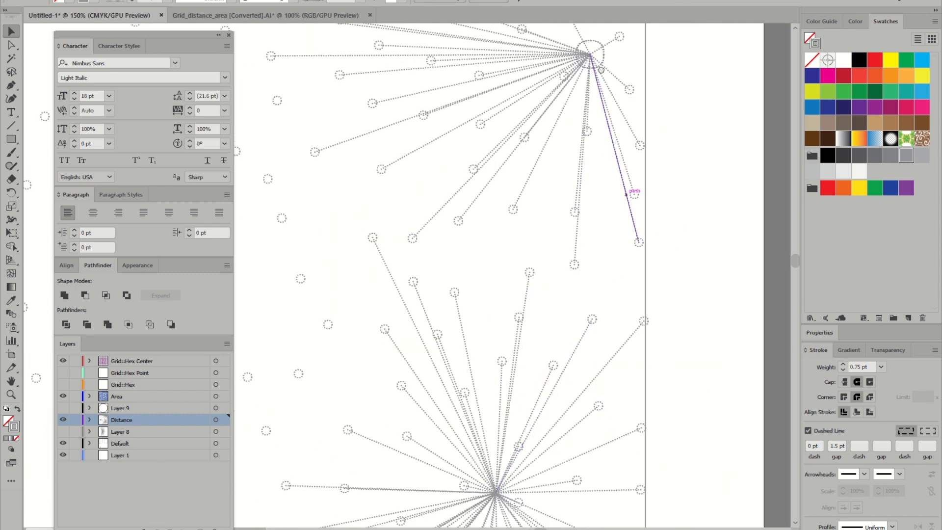
pyautogui.keyDown('alt'); pyautogui.scroll(5, 601, 71); pyautogui.keyUp('alt')
pyautogui.moveTo(609, 328); pyautogui.dragTo(607, 325)
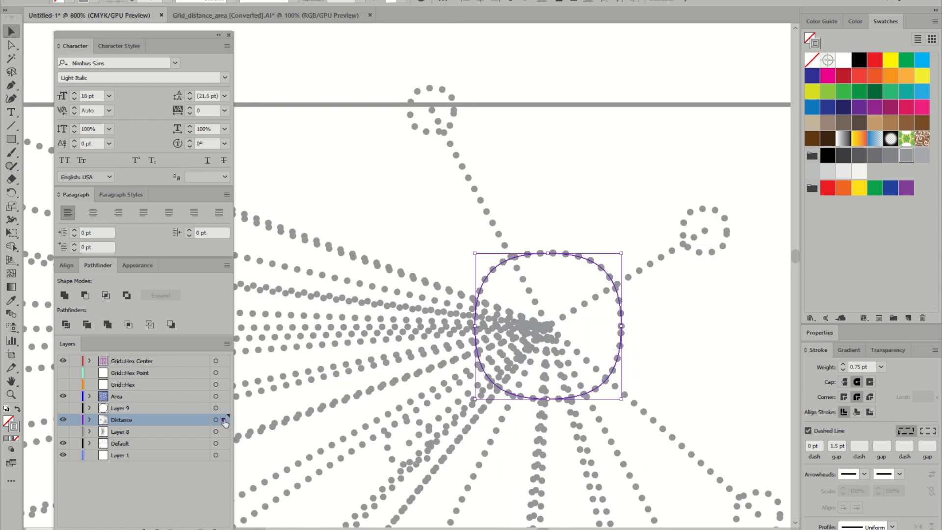
pyautogui.press('Delete')
# Move all dotted lines of the upper-right starburst from the Distance layer to Layer 8.
pyautogui.keyDown('alt'); pyautogui.scroll(-1, 567, 145); pyautogui.keyUp('alt')
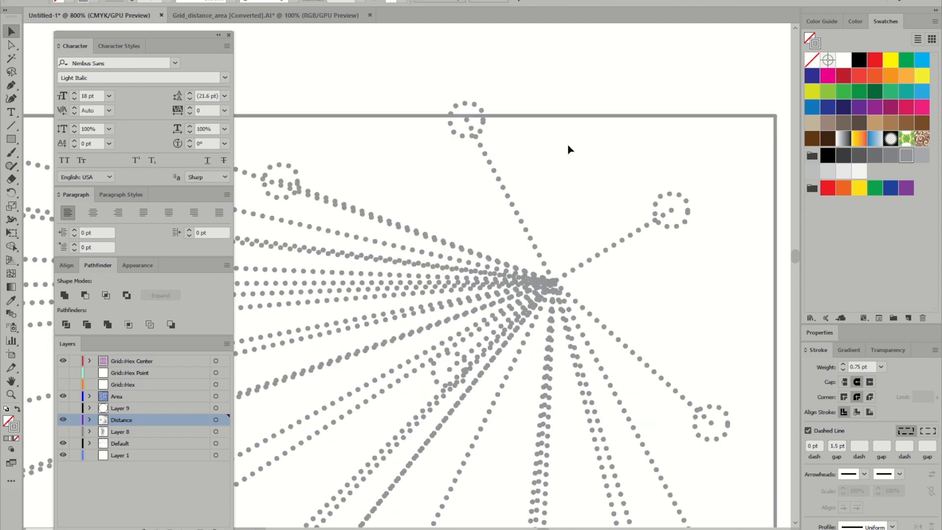
pyautogui.keyDown('alt'); pyautogui.scroll(-1, 568, 145); pyautogui.keyUp('alt')
pyautogui.moveTo(632, 275); pyautogui.dragTo(521, 214)
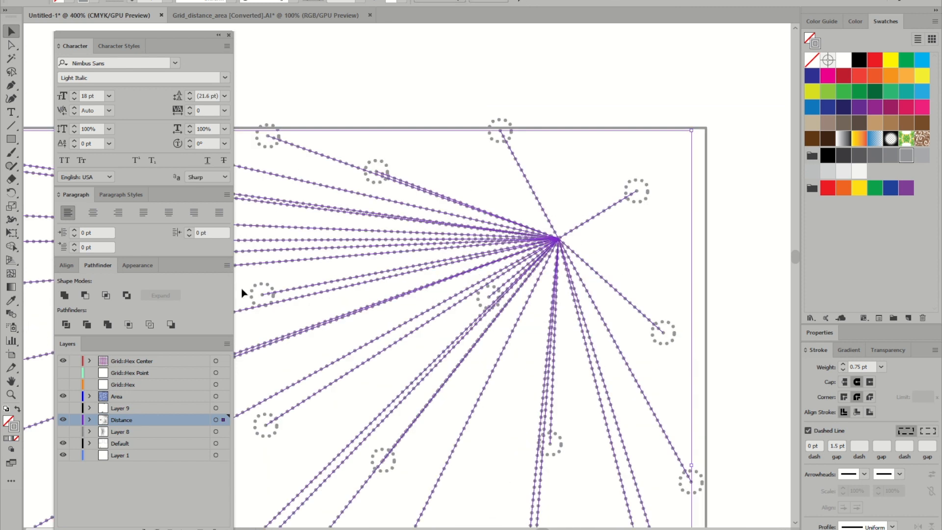
pyautogui.moveTo(224, 421); pyautogui.dragTo(222, 434)
pyautogui.keyDown('alt'); pyautogui.scroll(-3, 475, 282); pyautogui.keyUp('alt')
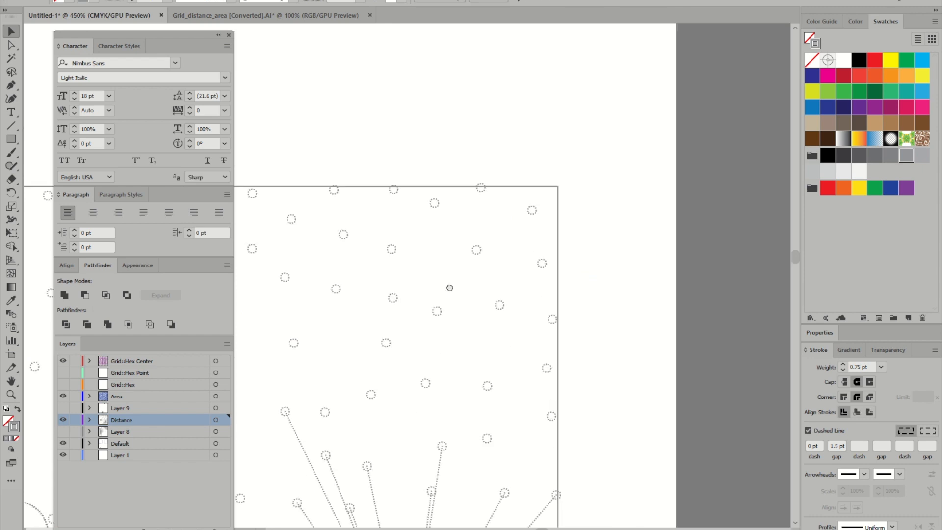
# Move all dotted lines of the lower-right starburst from the Distance layer to hidden Layer 9.
pyautogui.keyDown('alt'); pyautogui.scroll(5, 447, 471); pyautogui.keyUp('alt')
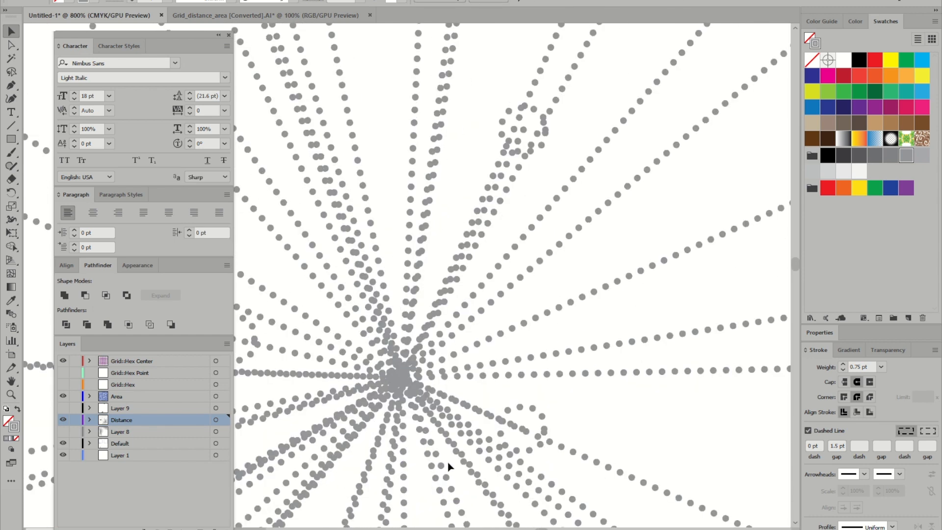
pyautogui.keyDown('alt'); pyautogui.scroll(1, 448, 471); pyautogui.keyUp('alt')
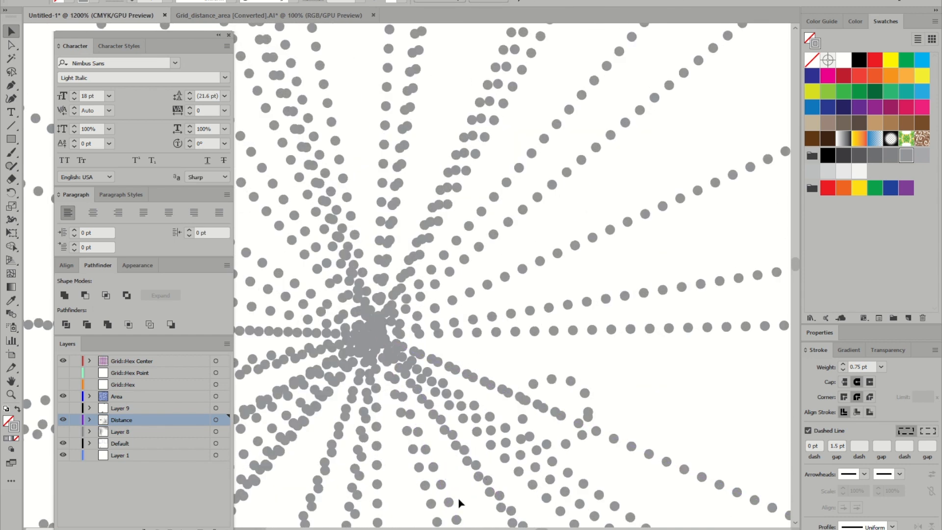
pyautogui.click(297, 247)
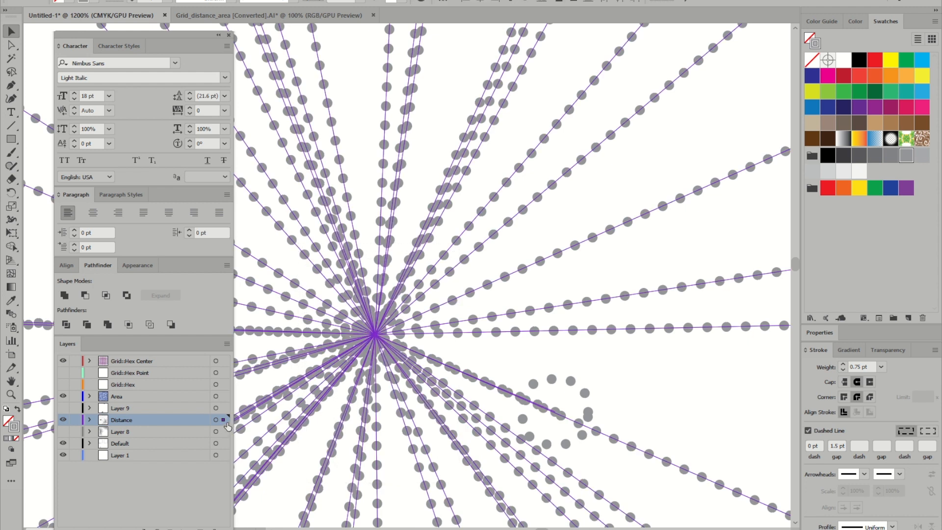
pyautogui.press('Delete')
pyautogui.keyDown('alt'); pyautogui.scroll(-1, 462, 272); pyautogui.keyUp('alt')
pyautogui.keyDown('alt'); pyautogui.scroll(-6, 462, 266); pyautogui.keyUp('alt')
pyautogui.keyDown('alt'); pyautogui.scroll(-1, 626, 310); pyautogui.keyUp('alt')
# Select all artwork on the Distance layer to check its contents, and make Layer 9 visible.
pyautogui.keyDown('alt'); pyautogui.scroll(4, 445, 288); pyautogui.keyUp('alt')
pyautogui.moveTo(621, 355); pyautogui.dragTo(552, 315)
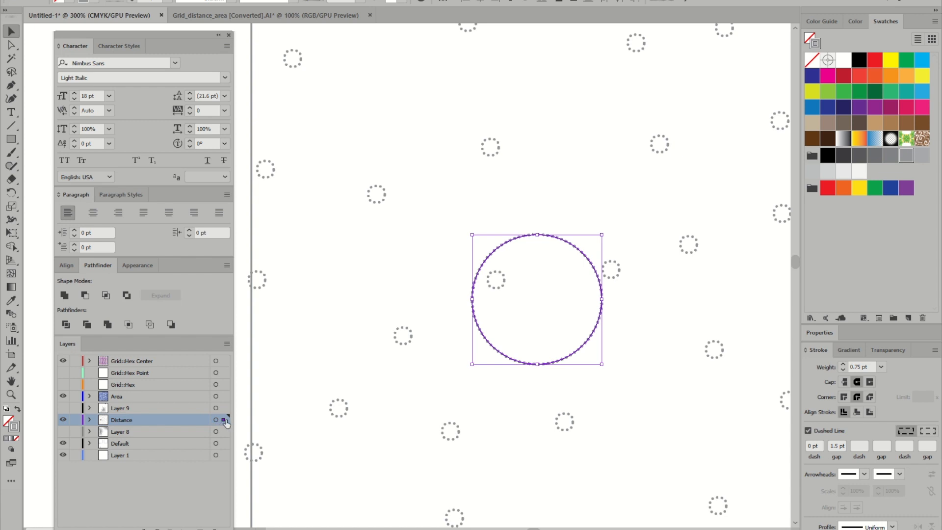
pyautogui.moveTo(225, 421)
pyautogui.mouseDown()
pyautogui.moveTo(226, 411)
pyautogui.moveTo(225, 421)
pyautogui.mouseUp()
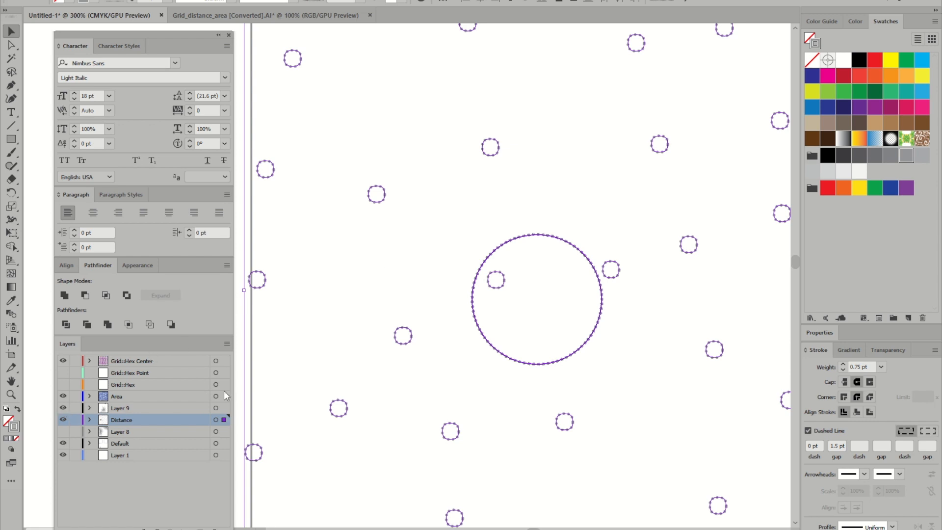
pyautogui.keyDown('alt'); pyautogui.scroll(-1, 306, 310); pyautogui.keyUp('alt')
pyautogui.keyDown('alt'); pyautogui.scroll(-2, 325, 312); pyautogui.keyUp('alt')
pyautogui.click(633, 304)
# Move the lower-right starburst's centre circle from Layer 9 back to the Distance layer, briefly showing Layer 8 for comparison.
pyautogui.scroll(2, 483, 353)
pyautogui.keyDown('alt'); pyautogui.scroll(3, 493, 414); pyautogui.keyUp('alt')
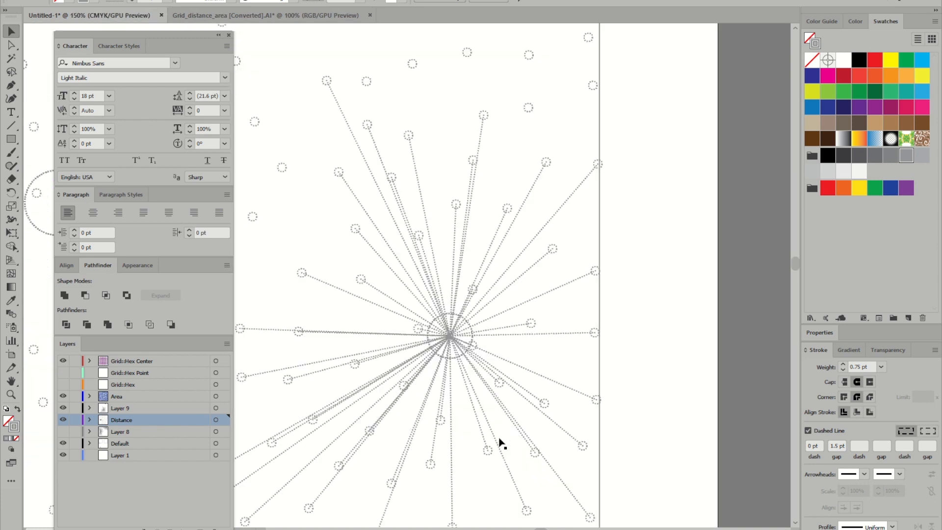
pyautogui.click(421, 283)
pyautogui.keyDown('alt'); pyautogui.scroll(2, 420, 279); pyautogui.keyUp('alt')
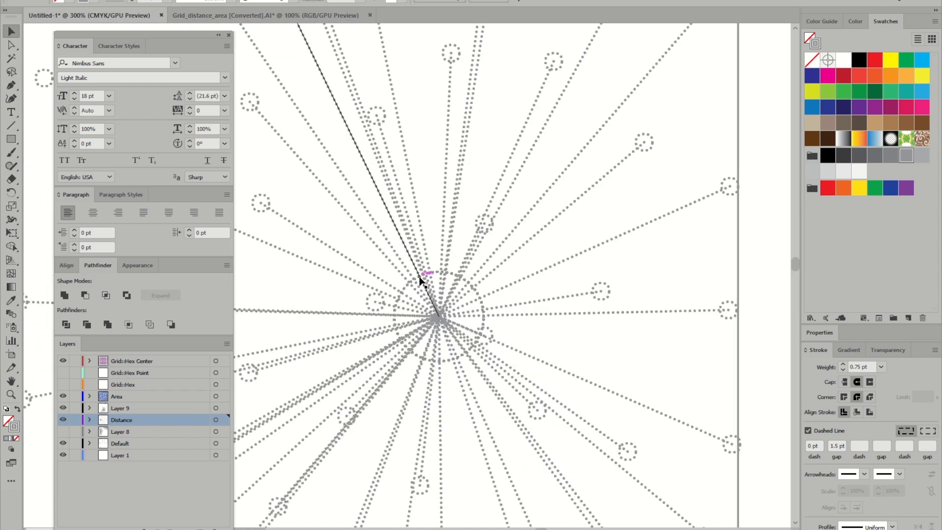
pyautogui.keyDown('alt'); pyautogui.scroll(1, 437, 287); pyautogui.keyUp('alt')
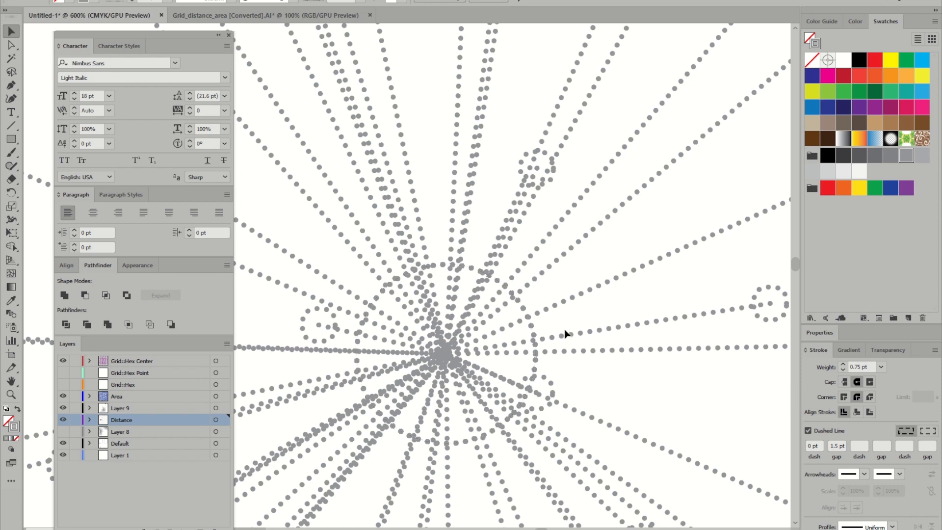
pyautogui.keyDown('alt'); pyautogui.scroll(2, 567, 377); pyautogui.keyUp('alt')
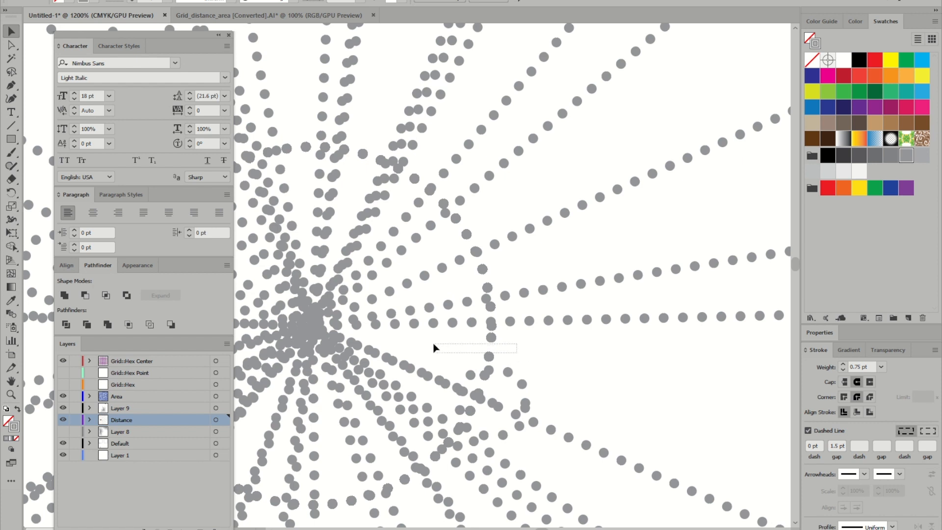
pyautogui.moveTo(434, 344); pyautogui.dragTo(437, 345)
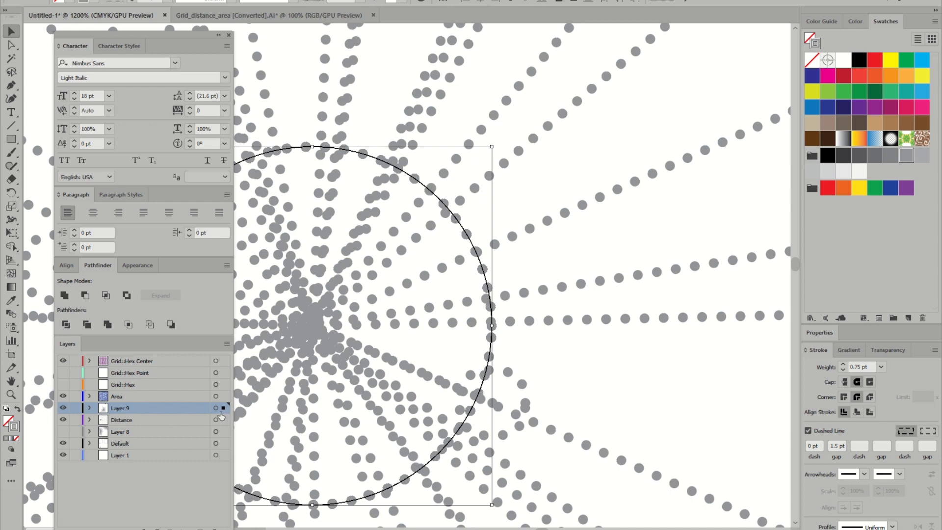
pyautogui.keyDown('alt'); pyautogui.scroll(-3, 544, 341); pyautogui.keyUp('alt')
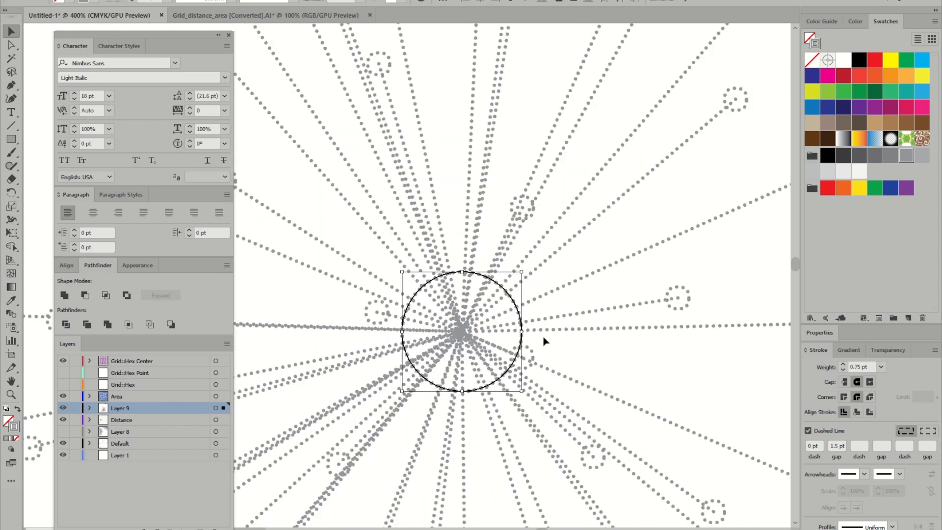
pyautogui.click(64, 432)
pyautogui.keyDown('alt'); pyautogui.scroll(-2, 579, 344); pyautogui.keyUp('alt')
pyautogui.keyDown('alt'); pyautogui.scroll(-2, 579, 343); pyautogui.keyUp('alt')
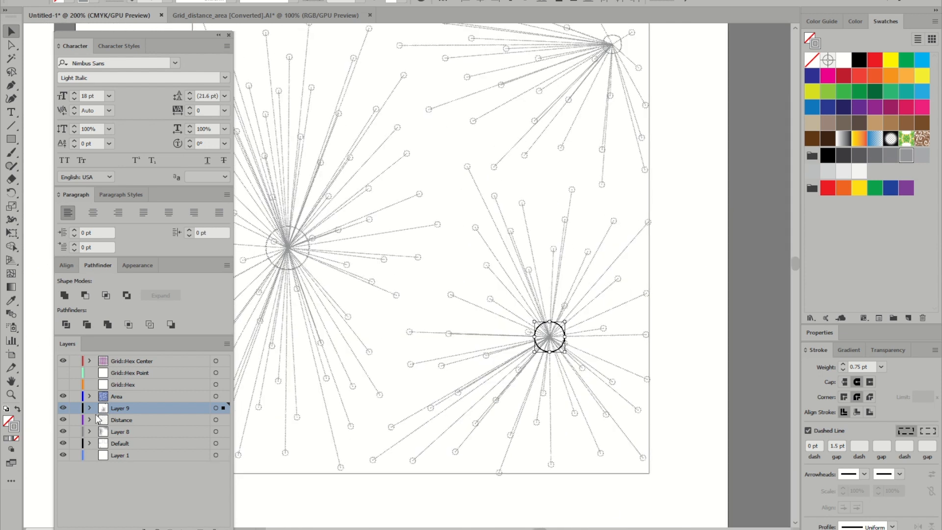
pyautogui.click(63, 433)
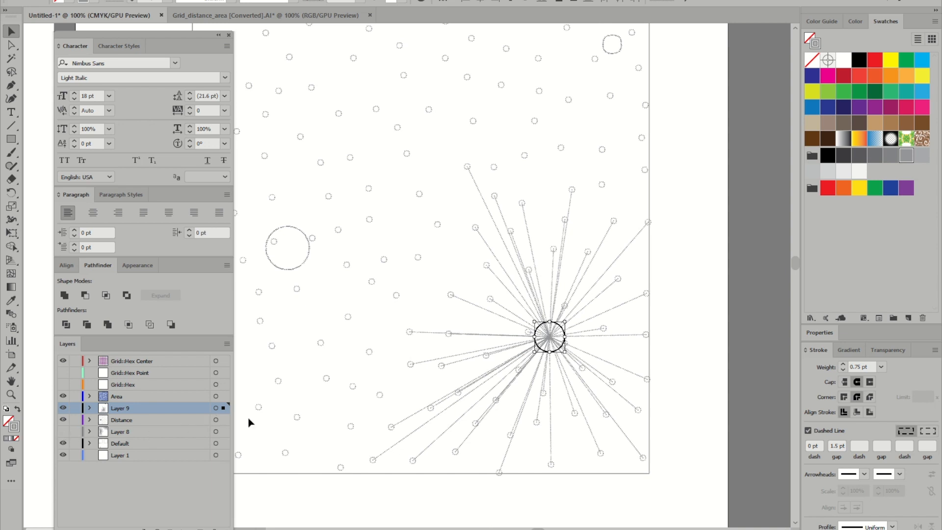
pyautogui.moveTo(225, 408); pyautogui.dragTo(224, 420)
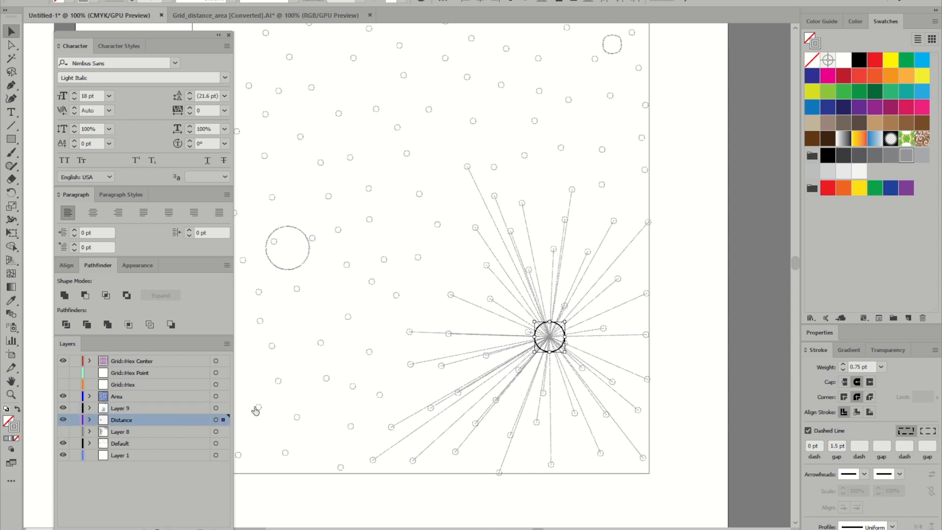
# Hide the Distance layer to isolate the lower-right starburst's lines on Layer 9.
pyautogui.keyDown('alt'); pyautogui.scroll(3, 584, 320); pyautogui.keyUp('alt')
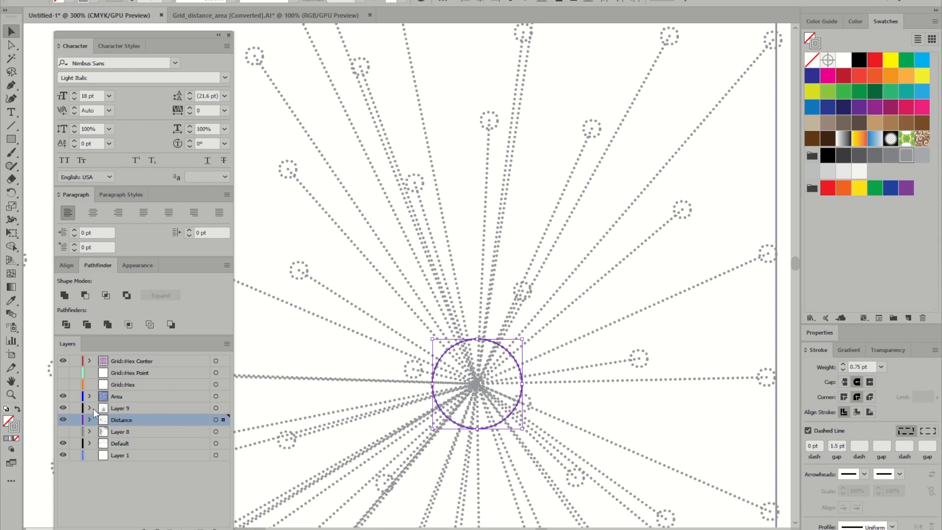
pyautogui.click(63, 419)
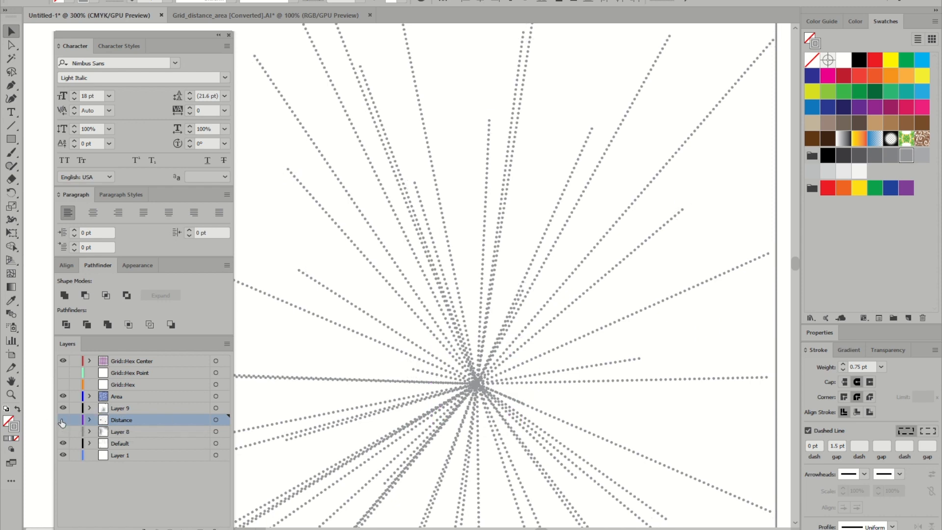
# Move the lower-right starburst's dotted lines from Layer 9 to the hidden Layer 8.
pyautogui.keyDown('alt'); pyautogui.scroll(4, 496, 404); pyautogui.keyUp('alt')
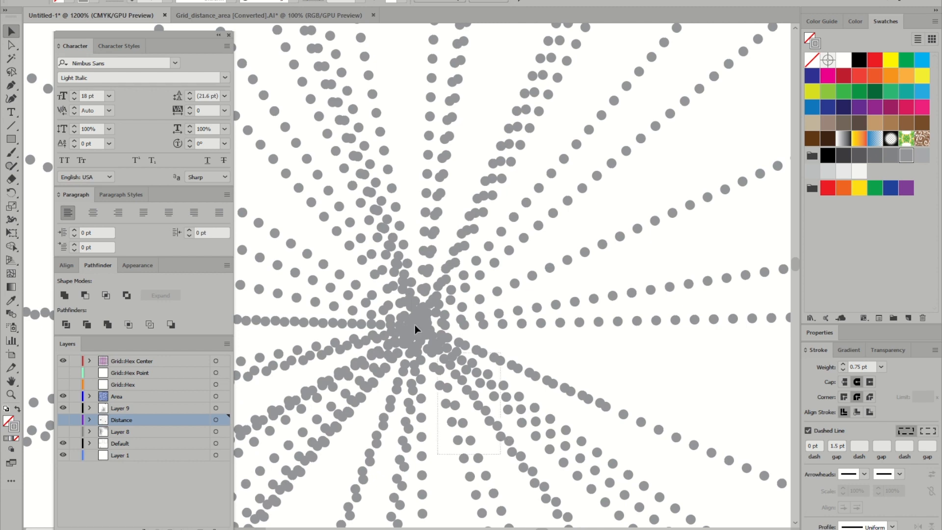
pyautogui.click(305, 213)
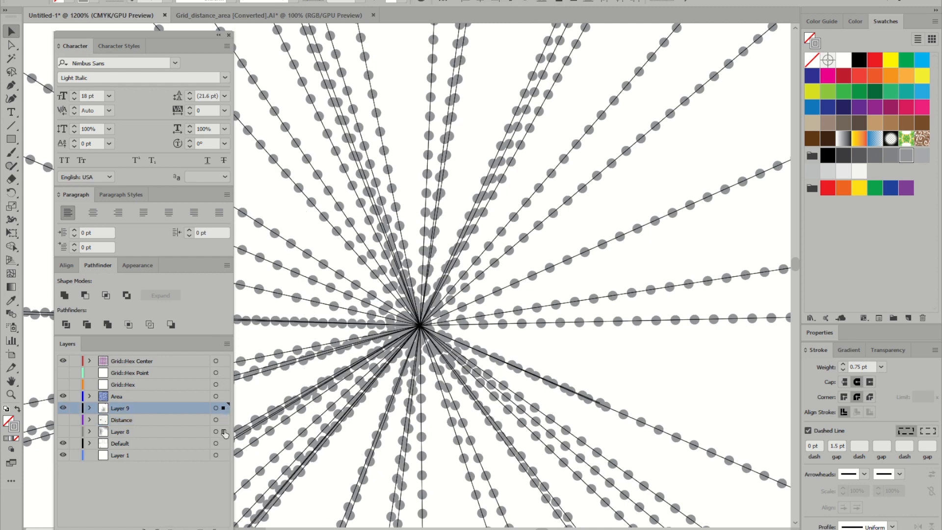
pyautogui.press('Delete')
pyautogui.hotkey('ctrl', '1')
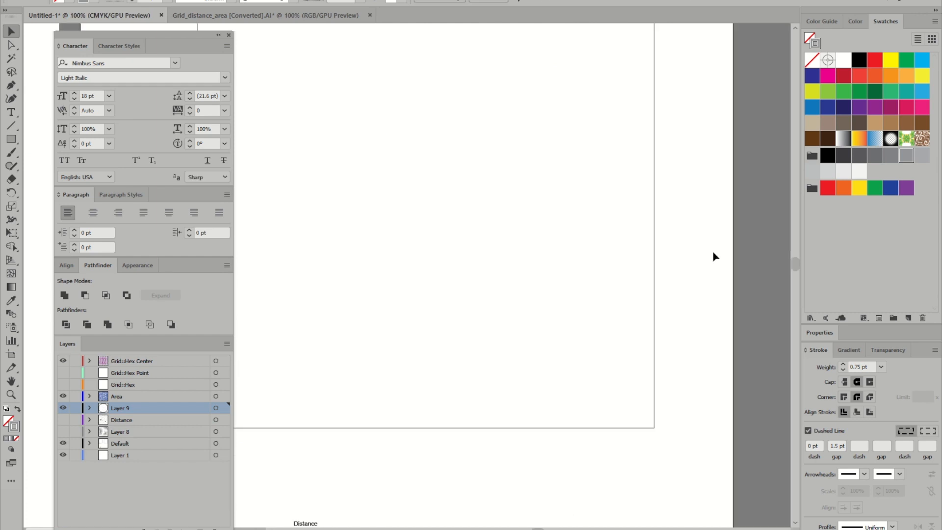
# Show the Distance layer and move its two large centre circles to Layer 9, together with the small upper-right centre circle.
pyautogui.keyDown('alt'); pyautogui.scroll(-2, 680, 254); pyautogui.keyUp('alt')
pyautogui.scroll(1, 615, 219)
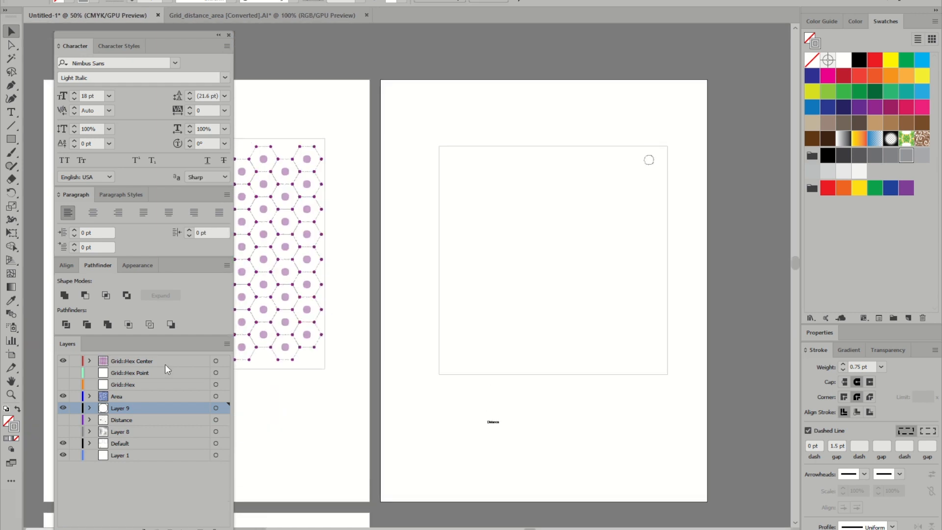
pyautogui.click(63, 420)
pyautogui.keyDown('alt'); pyautogui.scroll(2, 622, 307); pyautogui.keyUp('alt')
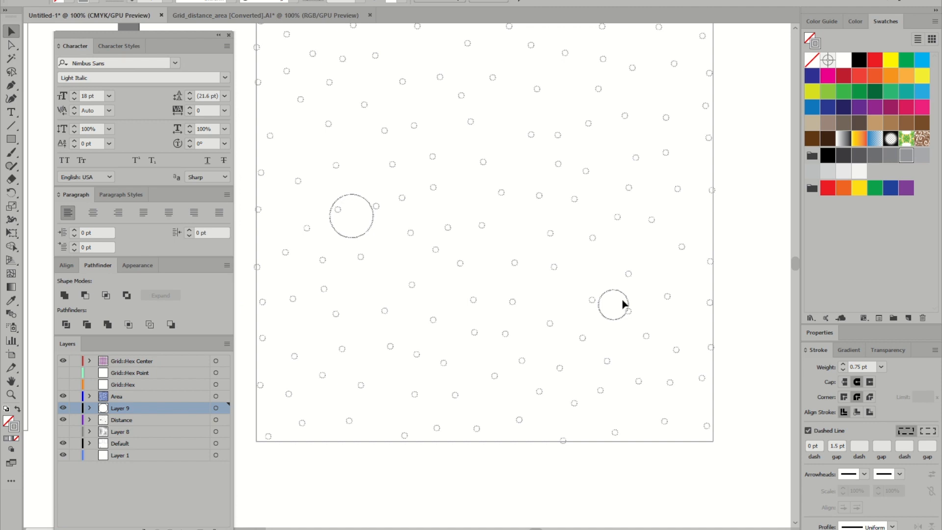
pyautogui.click(611, 290)
pyautogui.keyDown('shift'); pyautogui.click(369, 228); pyautogui.keyUp('shift')
pyautogui.scroll(3, 685, 215)
pyautogui.keyDown('shift'); pyautogui.click(677, 87); pyautogui.keyUp('shift')
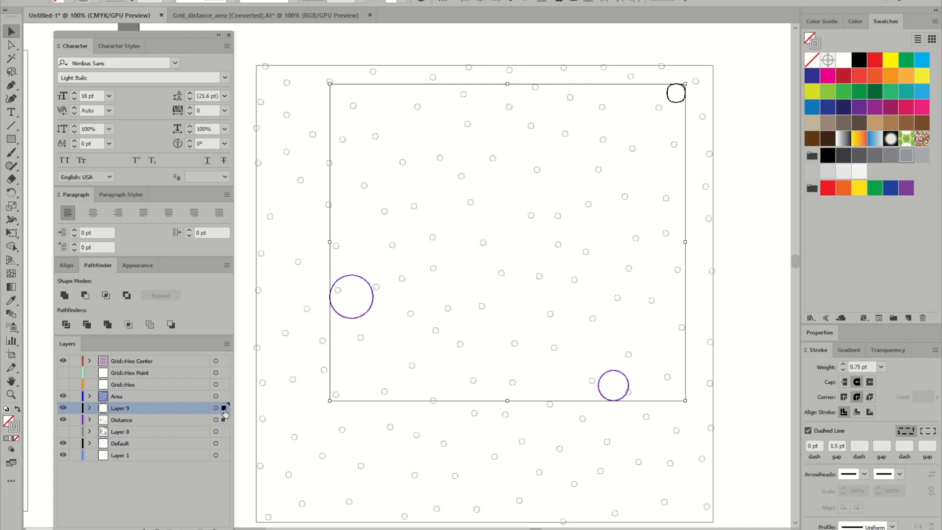
pyautogui.moveTo(225, 411); pyautogui.dragTo(225, 408)
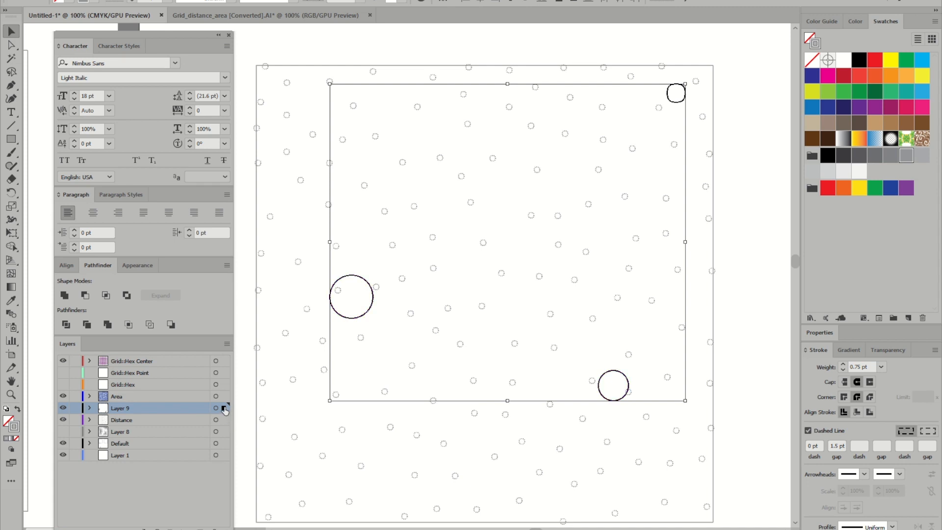
pyautogui.click(504, 226)
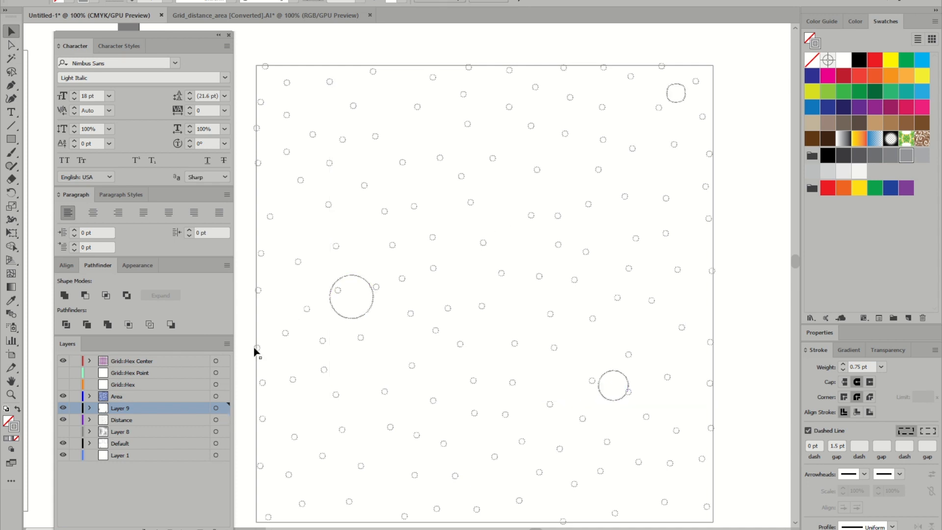
# Select all centre circles on Layer 9 and apply the light purple fill sampled from the hexagon grid's centre dots.
pyautogui.click(215, 410)
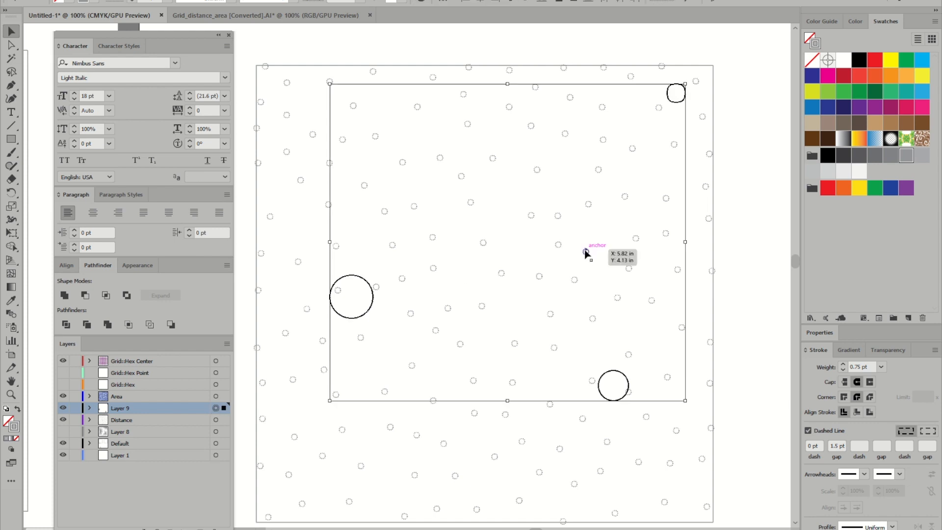
pyautogui.keyDown('alt'); pyautogui.scroll(-2, 585, 252); pyautogui.keyUp('alt')
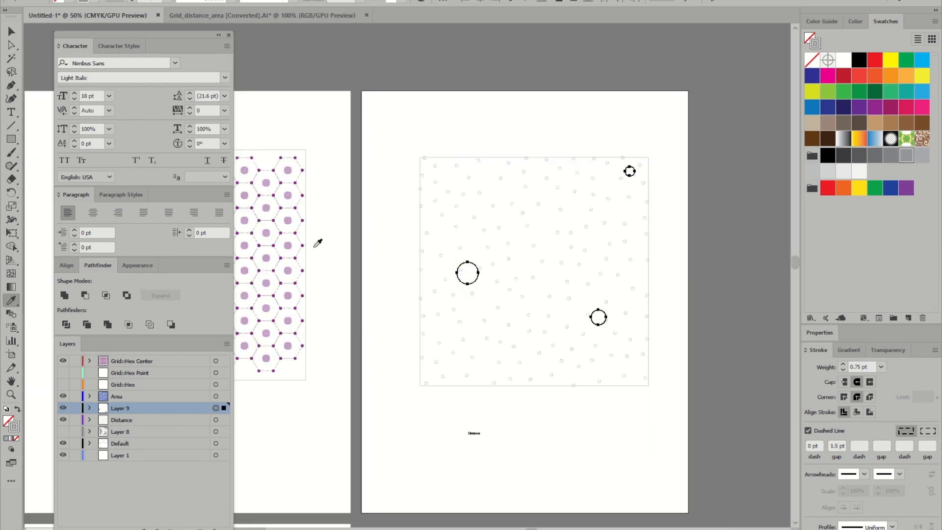
pyautogui.press('super')
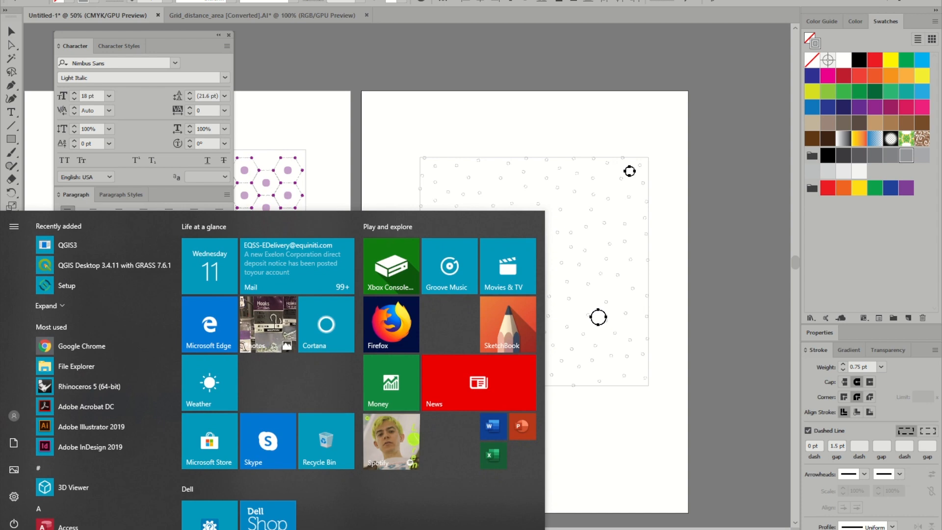
pyautogui.click(347, 2)
pyautogui.keyDown('alt'); pyautogui.scroll(2, 271, 222); pyautogui.keyUp('alt')
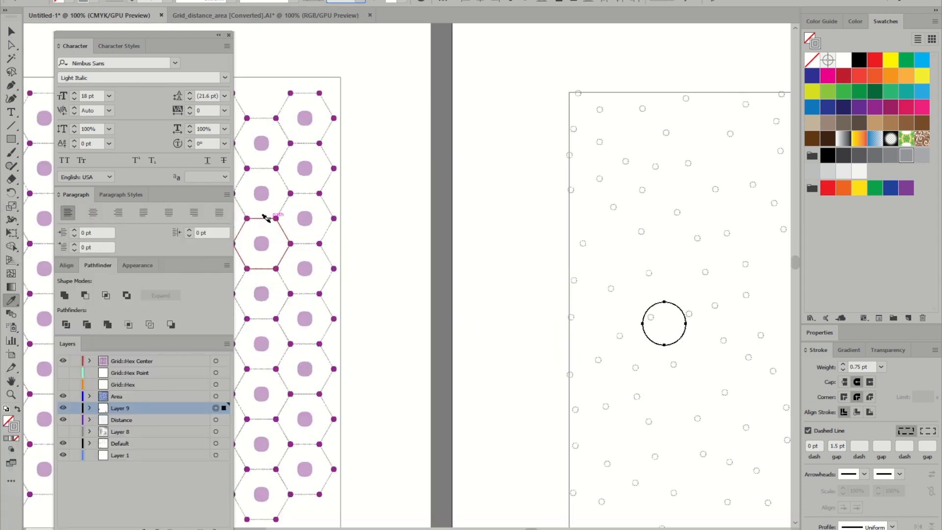
pyautogui.click(262, 191)
pyautogui.keyDown('alt'); pyautogui.scroll(-2, 341, 190); pyautogui.keyUp('alt')
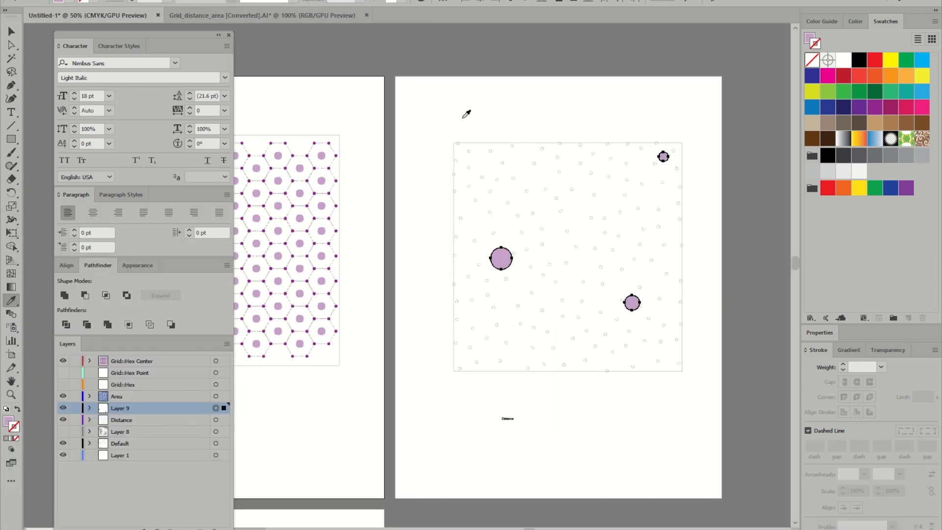
# Restyle the three centre circles with the dark purple fill sampled from the hexagon grid's corner points.
pyautogui.press('v')
pyautogui.press('i')
pyautogui.keyDown('alt'); pyautogui.scroll(5, 301, 211); pyautogui.keyUp('alt')
pyautogui.click(288, 291)
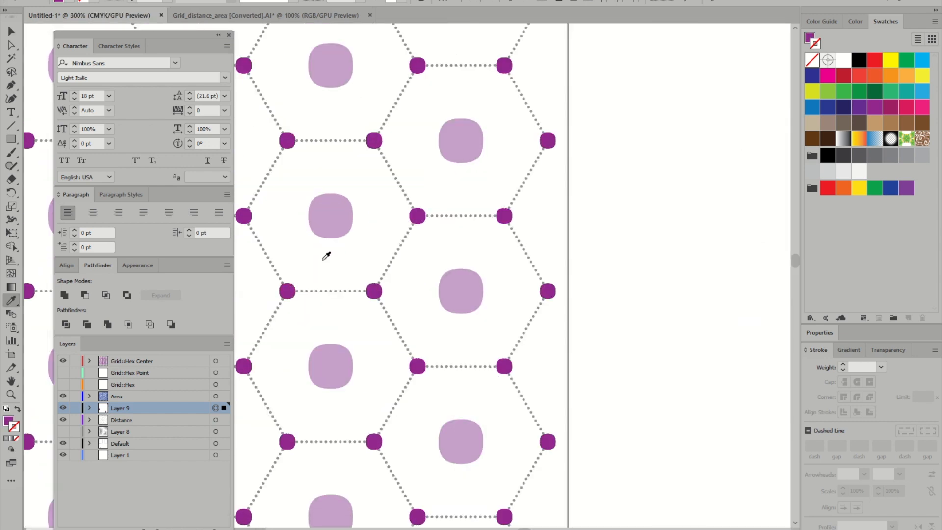
pyautogui.keyDown('alt'); pyautogui.scroll(-4, 323, 259); pyautogui.keyUp('alt')
pyautogui.press('v')
pyautogui.click(498, 259)
pyautogui.moveTo(499, 264); pyautogui.dragTo(424, 174)
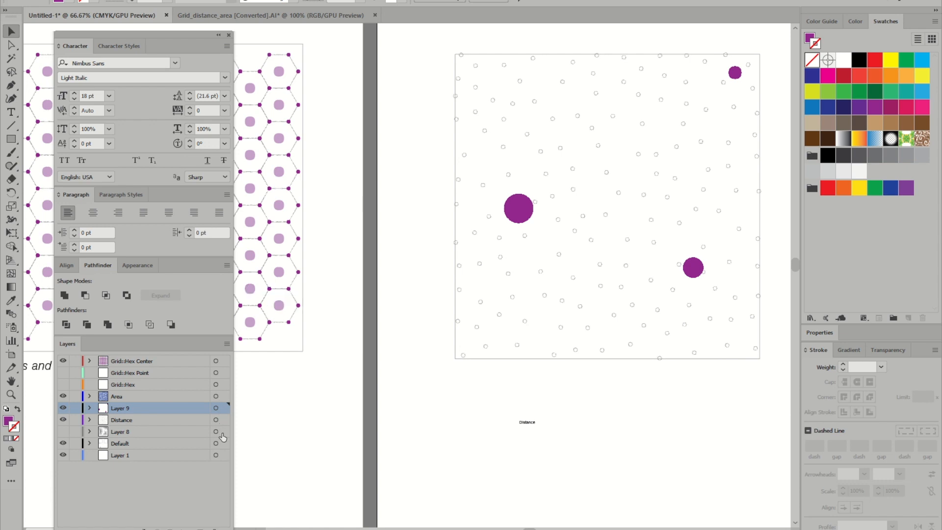
# Apply the hexagon centre dots' light purple fill to all small circles on the Distance layer.
pyautogui.click(216, 419)
pyautogui.keyDown('alt'); pyautogui.scroll(-1, 694, 303); pyautogui.keyUp('alt')
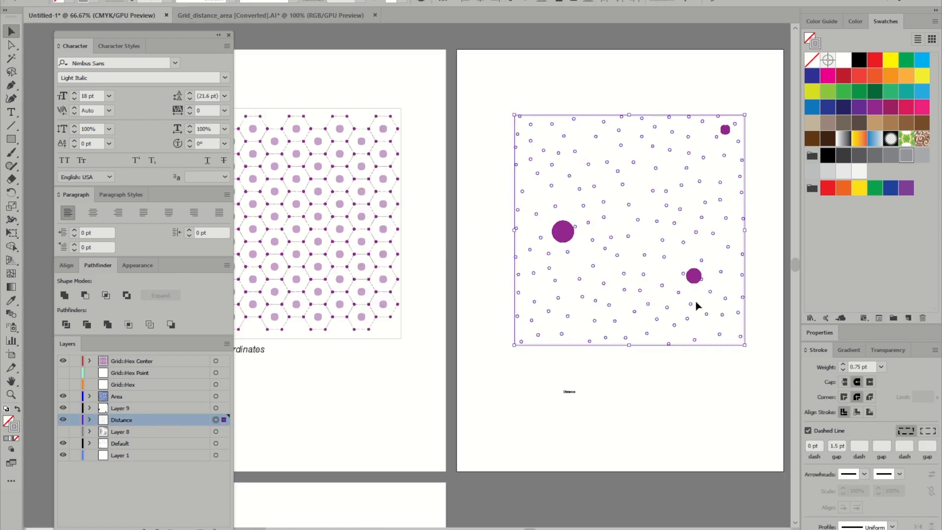
pyautogui.keyDown('alt'); pyautogui.scroll(4, 563, 127); pyautogui.keyUp('alt')
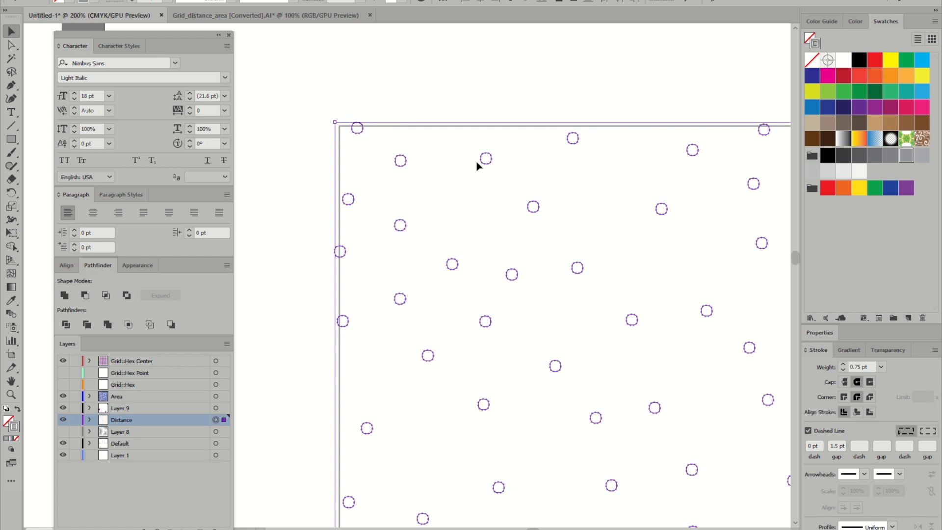
pyautogui.keyDown('alt'); pyautogui.scroll(-4, 476, 166); pyautogui.keyUp('alt')
pyautogui.press('i')
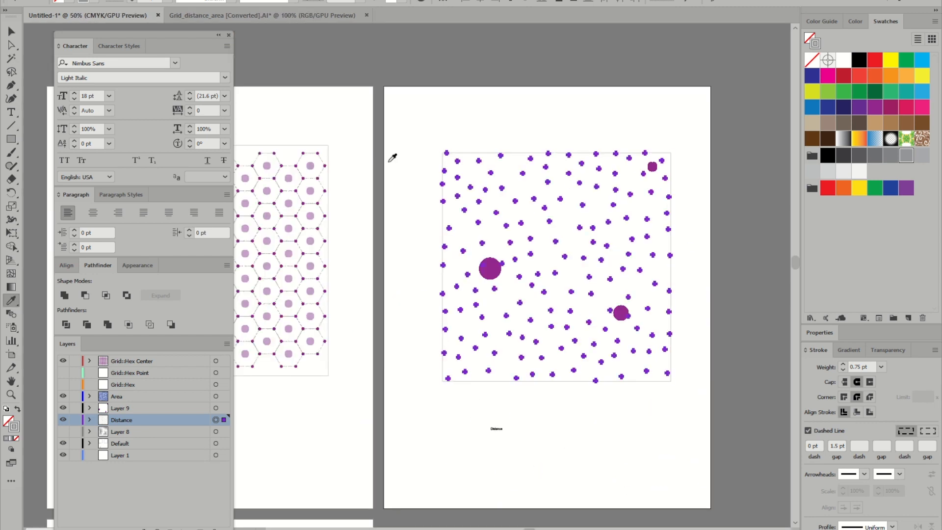
pyautogui.click(269, 215)
pyautogui.press('v')
pyautogui.click(518, 105)
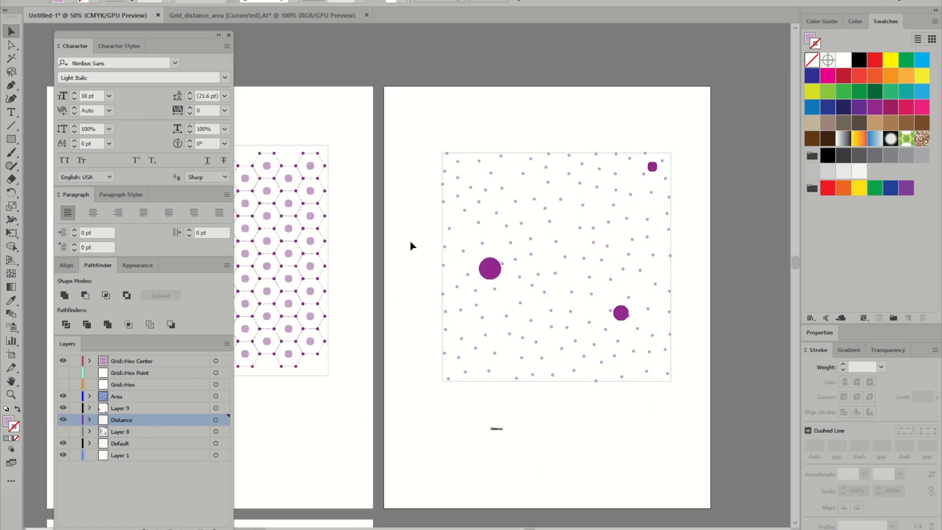
# Make Layer 8 visible so the dotted lines show between the purple circles, and check the complete distance diagram.
pyautogui.moveTo(63, 443); pyautogui.dragTo(63, 431)
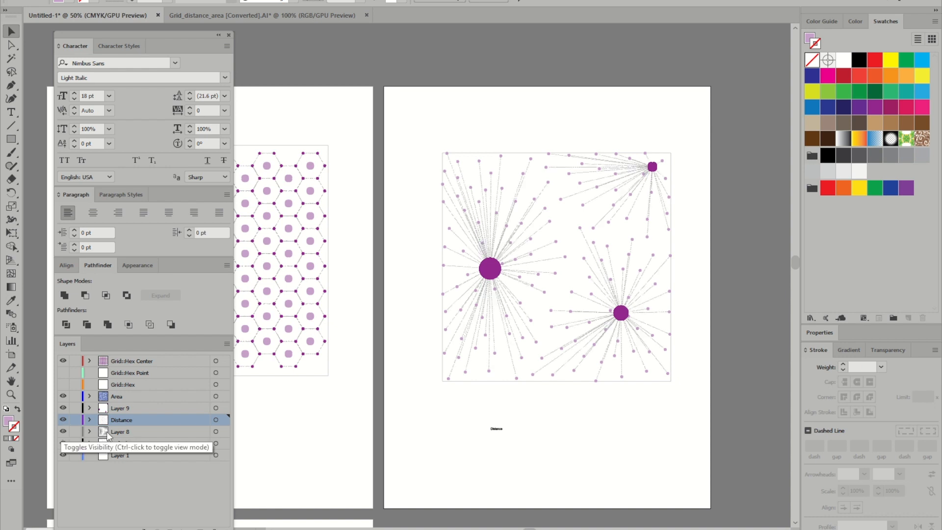
pyautogui.keyDown('alt'); pyautogui.scroll(4, 552, 295); pyautogui.keyUp('alt')
pyautogui.keyDown('alt'); pyautogui.scroll(-4, 551, 288); pyautogui.keyUp('alt')
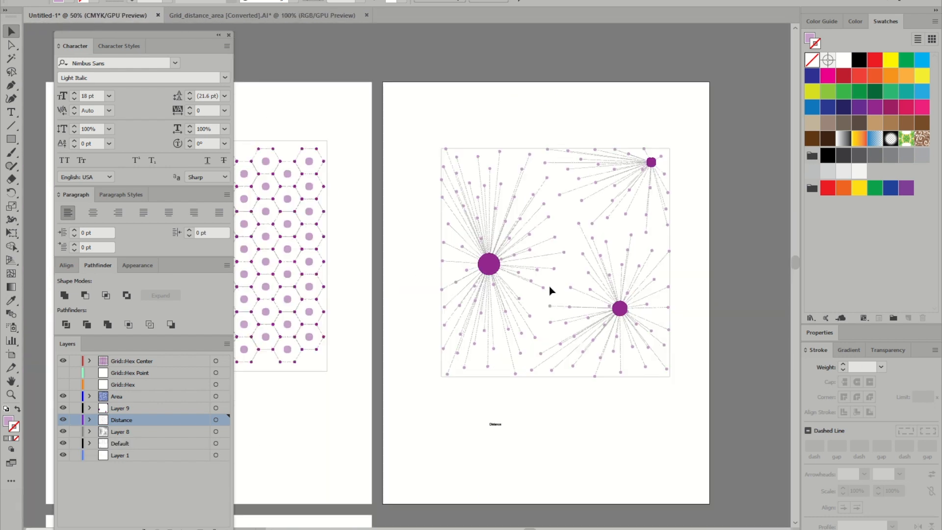
pyautogui.moveTo(592, 170); pyautogui.dragTo(660, 173)
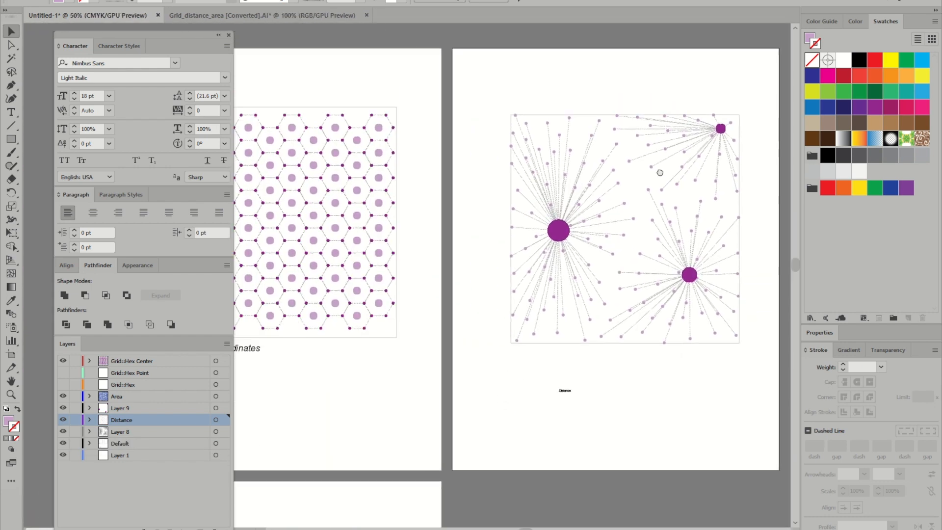
pyautogui.keyDown('alt'); pyautogui.scroll(-1, 627, 167); pyautogui.keyUp('alt')
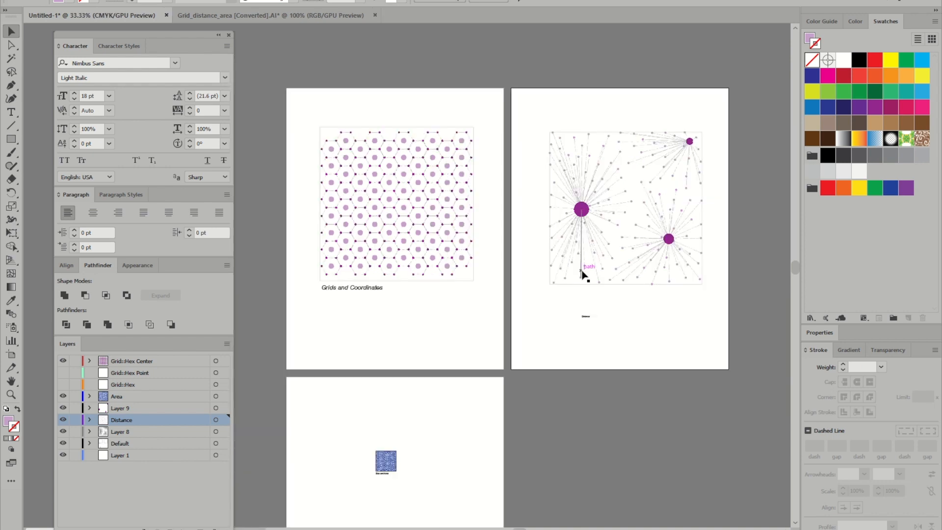
# Match the Distance caption's text style to the Grids and Coordinates caption and place it directly beneath the starburst frame's lower-left corner.
pyautogui.keyDown('alt'); pyautogui.scroll(1, 583, 272); pyautogui.keyUp('alt')
pyautogui.moveTo(521, 239); pyautogui.dragTo(571, 260)
pyautogui.moveTo(657, 389); pyautogui.dragTo(604, 347)
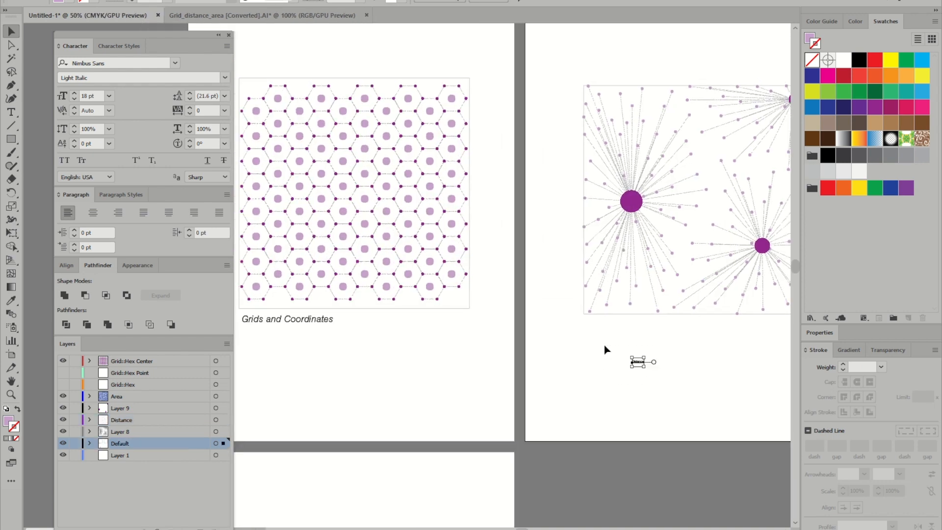
pyautogui.press('i')
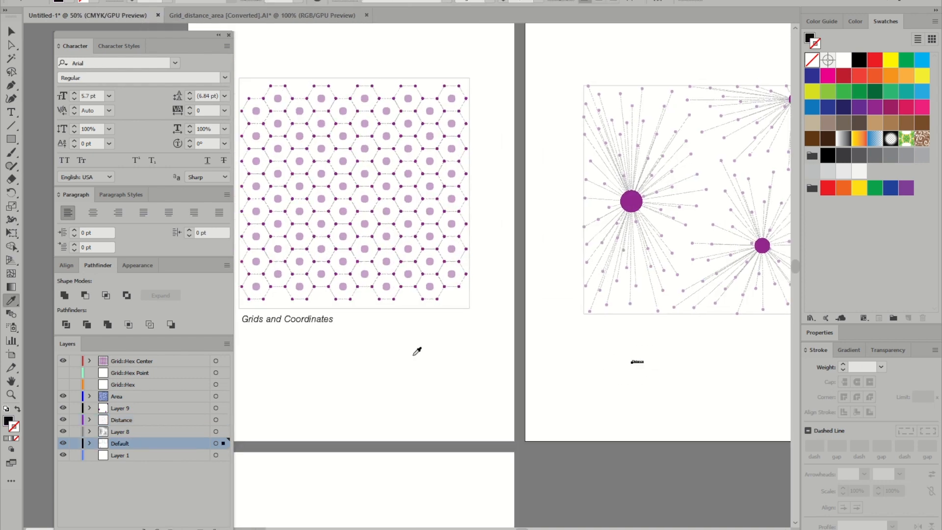
pyautogui.click(307, 316)
pyautogui.press('v')
pyautogui.keyDown('alt'); pyautogui.moveTo(652, 361); pyautogui.dragTo(602, 332); pyautogui.keyUp('alt')
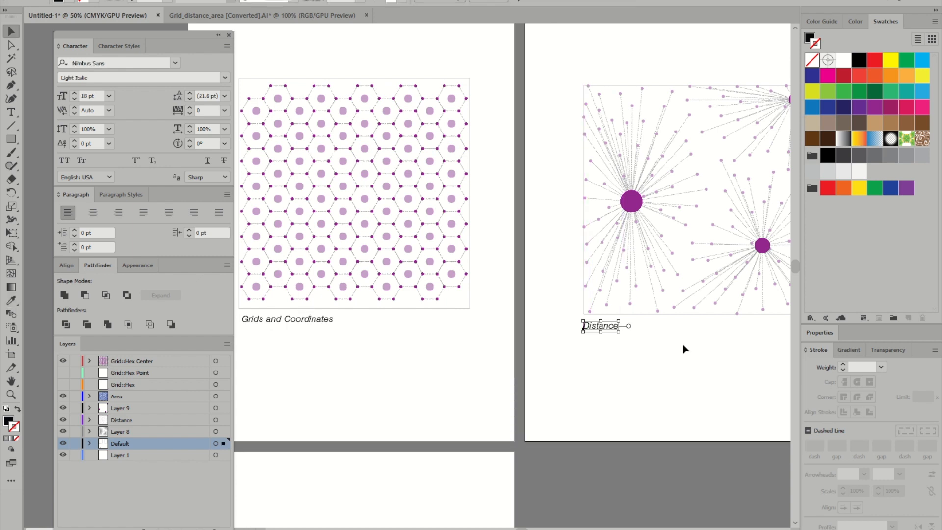
pyautogui.click(454, 339)
# Compare the finished Grids and Coordinates and Distance diagrams across the artboards.
pyautogui.keyDown('alt'); pyautogui.scroll(-2, 458, 334); pyautogui.keyUp('alt')
pyautogui.moveTo(465, 337); pyautogui.dragTo(480, 252)
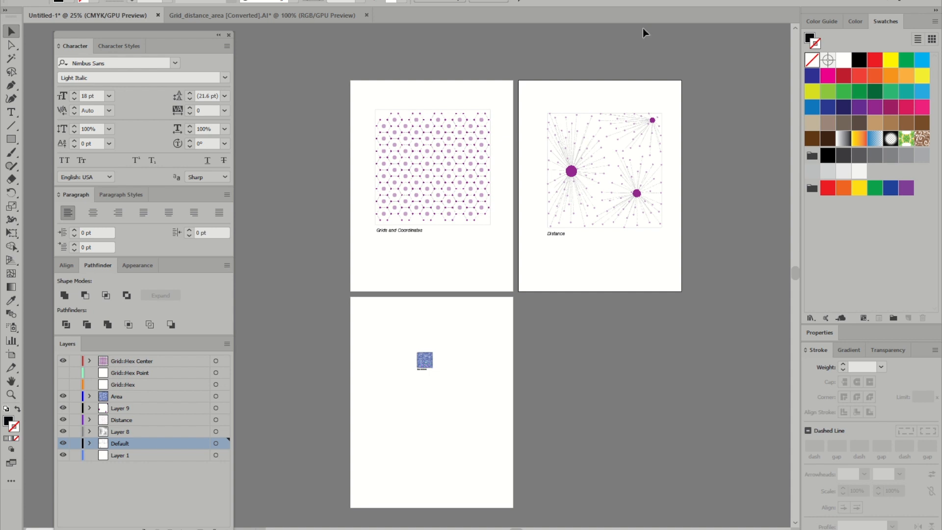
pyautogui.keyDown('alt'); pyautogui.scroll(1, 546, 42); pyautogui.keyUp('alt')
pyautogui.keyDown('alt'); pyautogui.scroll(-2, 488, 100); pyautogui.keyUp('alt')
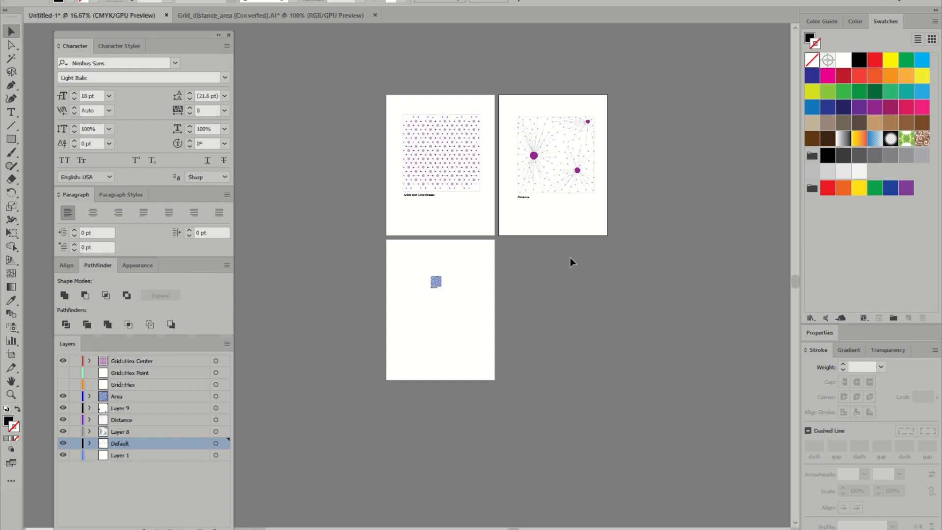
pyautogui.keyDown('alt'); pyautogui.scroll(3, 469, 148); pyautogui.keyUp('alt')
pyautogui.keyDown('alt'); pyautogui.scroll(-1, 469, 147); pyautogui.keyUp('alt')
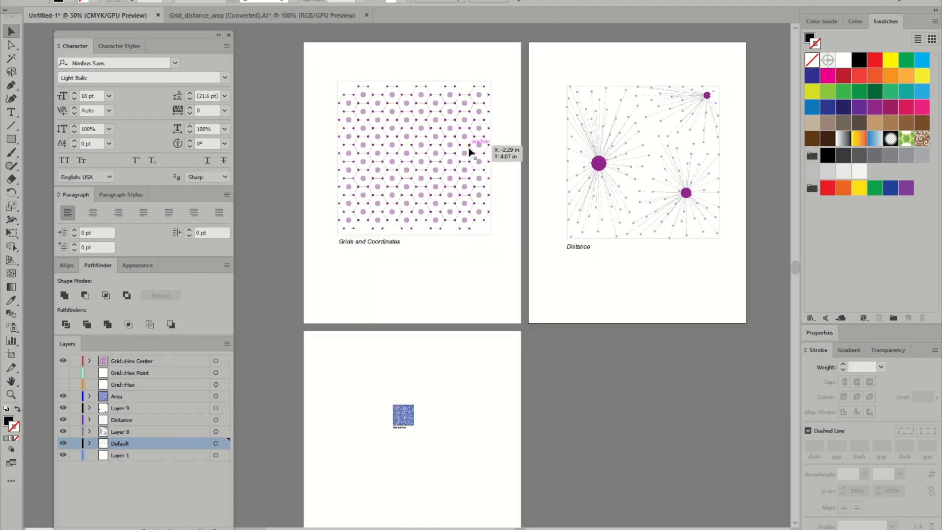
pyautogui.moveTo(536, 147); pyautogui.dragTo(464, 178)
pyautogui.keyDown('alt'); pyautogui.scroll(1, 503, 166); pyautogui.keyUp('alt')
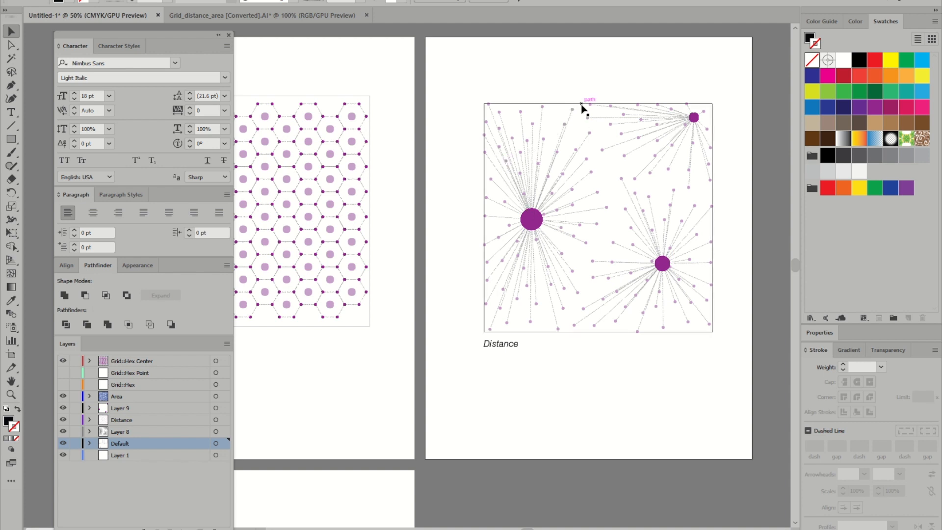
pyautogui.keyDown('alt'); pyautogui.scroll(-2, 583, 107); pyautogui.keyUp('alt')
pyautogui.moveTo(572, 125); pyautogui.dragTo(542, 185)
pyautogui.keyDown('alt'); pyautogui.scroll(2, 533, 136); pyautogui.keyUp('alt')
pyautogui.keyDown('alt'); pyautogui.scroll(-1, 533, 136); pyautogui.keyUp('alt')
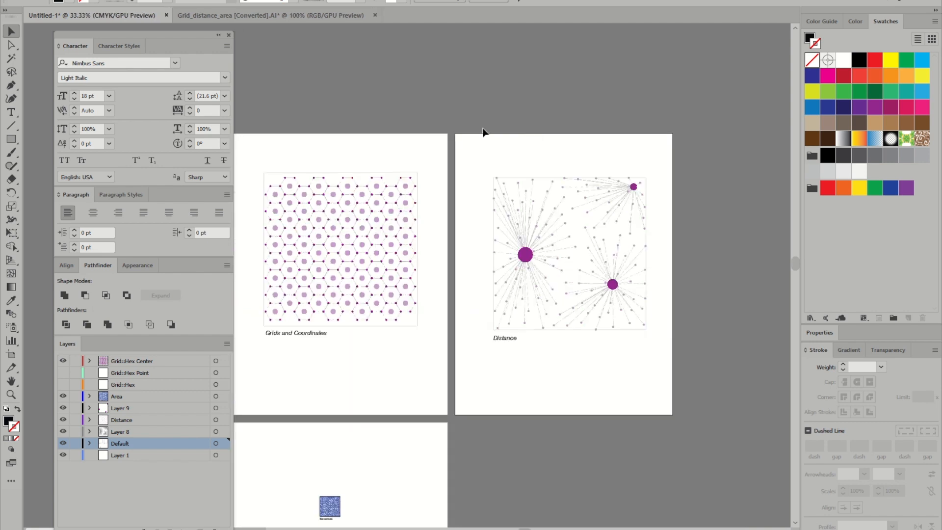
pyautogui.keyDown('alt'); pyautogui.scroll(-1, 483, 131); pyautogui.keyUp('alt')
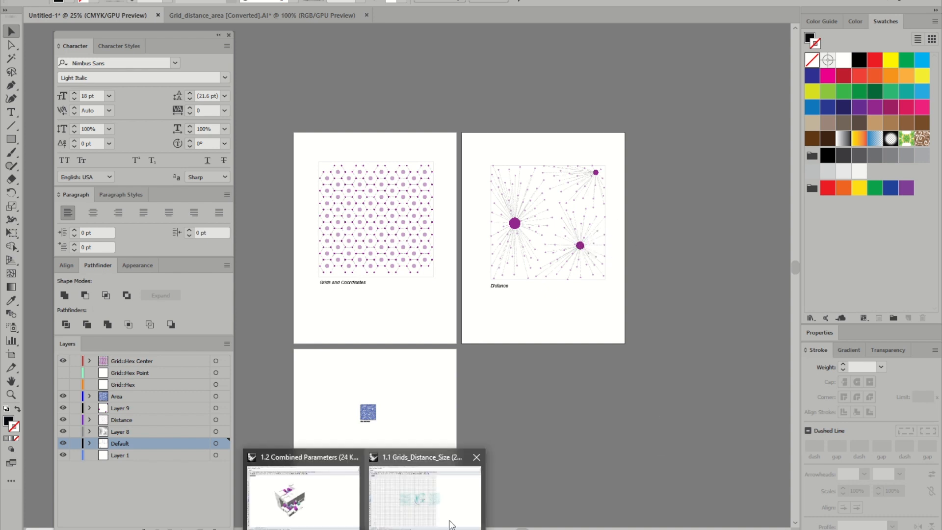
# Switch to the 1.2 Combined Parameters model in Rhino, undo the stray point, and examine the coloured boxes beside their Grasshopper definition.
pyautogui.click(324, 513)
pyautogui.moveTo(374, 344); pyautogui.dragTo(421, 320, button='right')
pyautogui.rightClick(421, 320)
pyautogui.press('Escape')
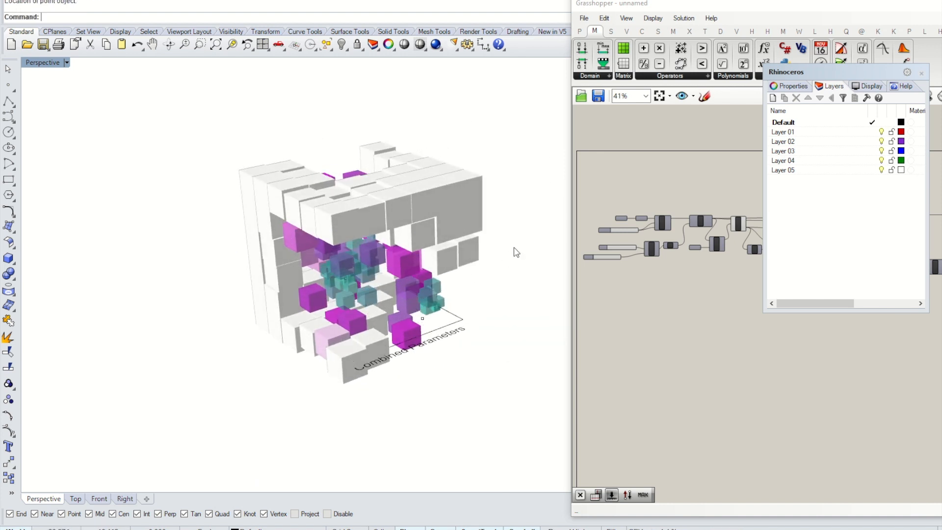
pyautogui.hotkey('ctrl', 'z')
pyautogui.rightClick(510, 256)
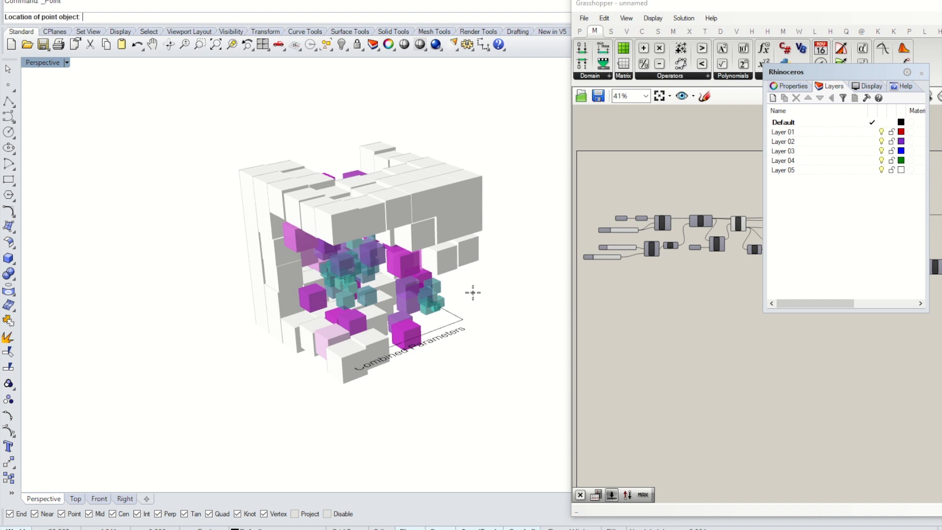
pyautogui.press('Escape')
pyautogui.moveTo(428, 256); pyautogui.dragTo(377, 241, button='right')
pyautogui.click(711, 157)
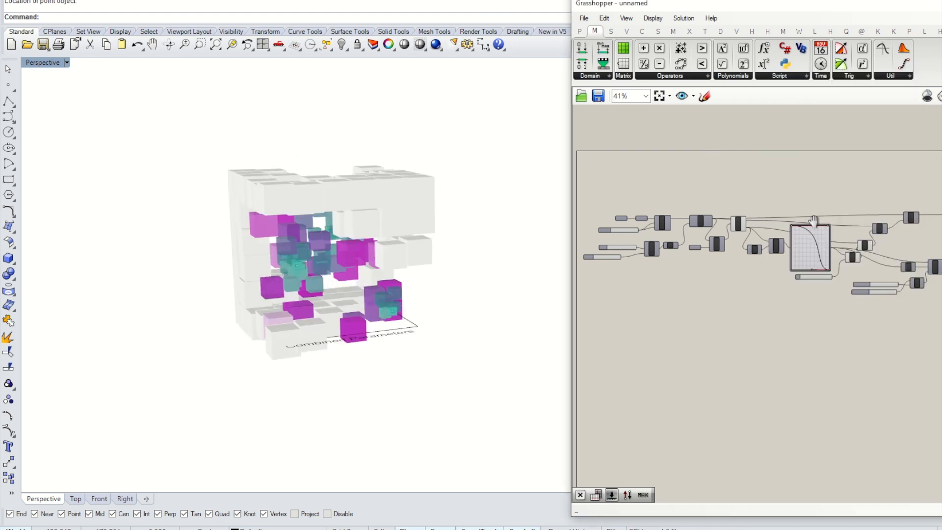
# Examine the end of the definition, from the Box and Mesh components to the gradient feeding Preview, alongside the coloured boxes.
pyautogui.moveTo(820, 220); pyautogui.dragTo(734, 271, button='right')
pyautogui.scroll(-2, 734, 270)
pyautogui.moveTo(912, 270); pyautogui.dragTo(811, 276, button='right')
pyautogui.scroll(12, 812, 276)
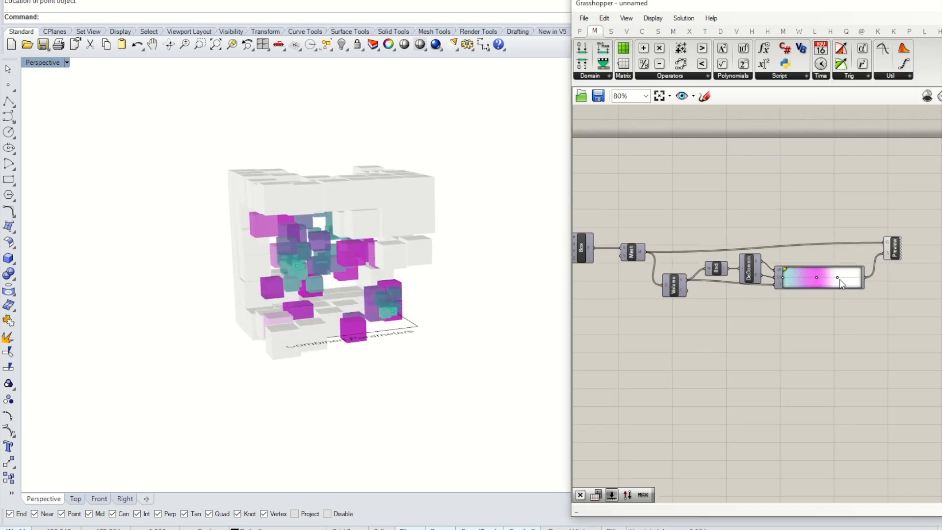
pyautogui.moveTo(300, 260); pyautogui.dragTo(318, 269, button='right')
pyautogui.scroll(7, 308, 259)
pyautogui.moveTo(678, 271); pyautogui.dragTo(779, 276, button='right')
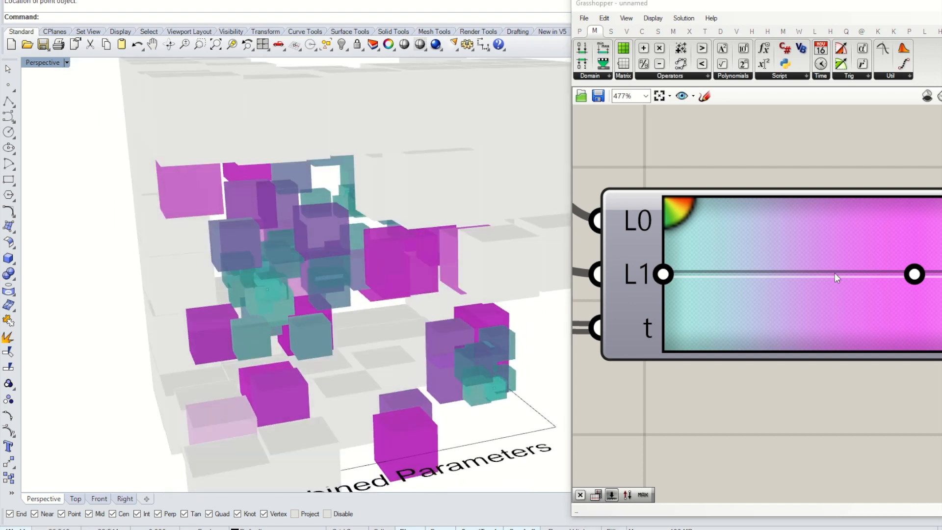
pyautogui.scroll(-3, 834, 272)
pyautogui.moveTo(873, 265); pyautogui.dragTo(806, 254, button='right')
# Check the colour of the gradient's magenta grip and shift the white grip slightly farther toward the white end.
pyautogui.moveTo(793, 264)
pyautogui.mouseDown()
pyautogui.moveTo(778, 265)
pyautogui.moveTo(796, 267)
pyautogui.moveTo(788, 264)
pyautogui.mouseUp()
pyautogui.click(790, 263)
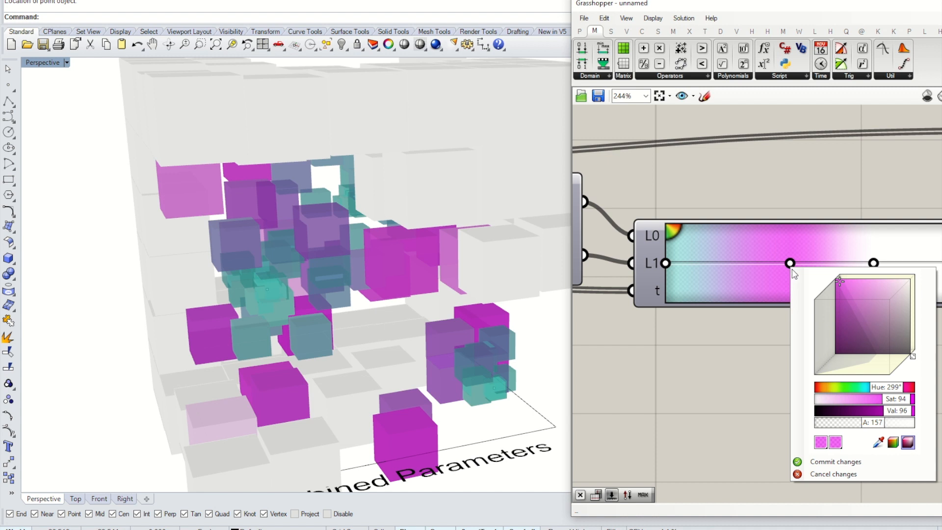
pyautogui.moveTo(874, 423)
pyautogui.mouseDown()
pyautogui.moveTo(895, 424)
pyautogui.moveTo(875, 424)
pyautogui.mouseUp()
pyautogui.click(801, 218)
pyautogui.moveTo(873, 263)
pyautogui.mouseDown()
pyautogui.moveTo(917, 264)
pyautogui.moveTo(873, 264)
pyautogui.mouseUp()
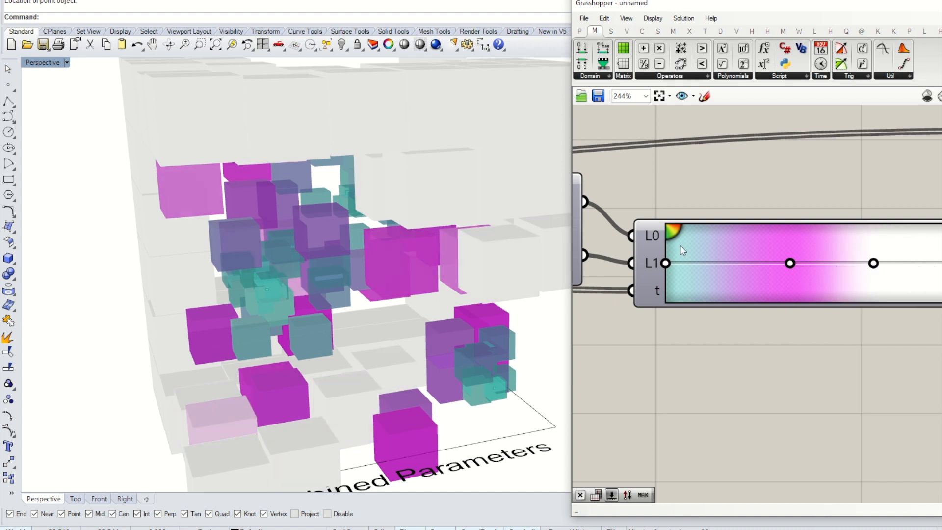
pyautogui.moveTo(533, 242); pyautogui.dragTo(406, 234, button='right')
pyautogui.scroll(-3, 406, 234)
pyautogui.moveTo(873, 264)
pyautogui.mouseDown()
pyautogui.moveTo(904, 265)
pyautogui.moveTo(883, 263)
pyautogui.mouseUp()
# Move the attractor point at the centre of the upper teal cluster to a new position inside the box grid.
pyautogui.moveTo(407, 211); pyautogui.dragTo(357, 187, button='right')
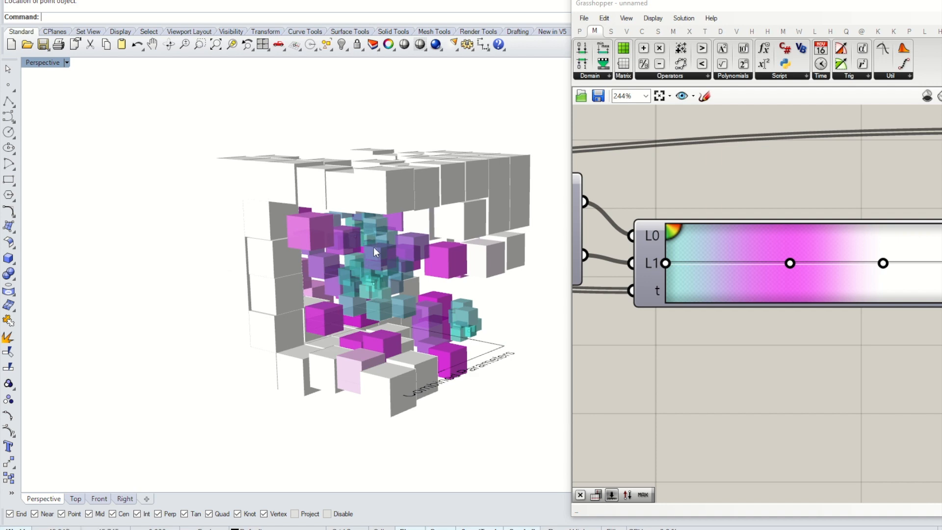
pyautogui.moveTo(332, 197); pyautogui.dragTo(240, 212, button='right')
pyautogui.moveTo(297, 330); pyautogui.dragTo(332, 256, button='right')
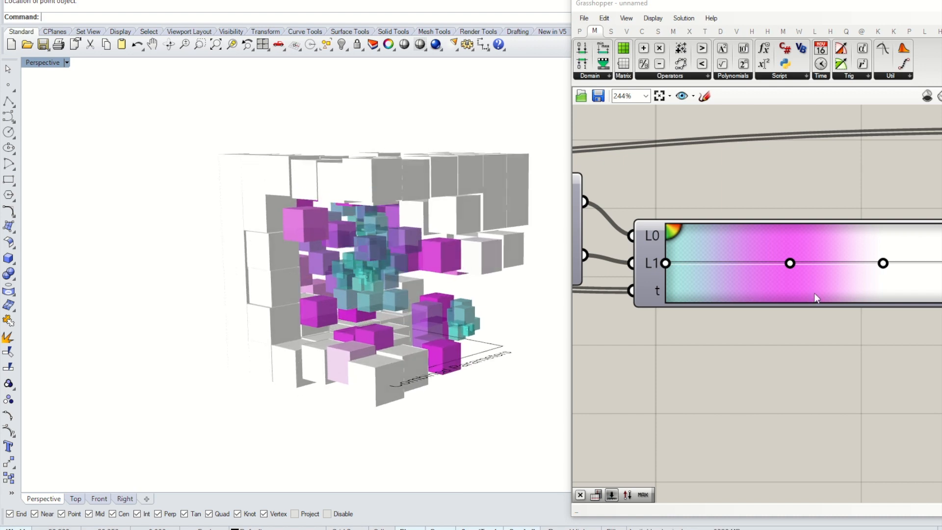
pyautogui.scroll(-5, 814, 297)
pyautogui.moveTo(471, 314); pyautogui.dragTo(448, 279, button='right')
pyautogui.moveTo(249, 252)
pyautogui.mouseDown(button='right')
pyautogui.moveTo(254, 186)
pyautogui.moveTo(246, 242)
pyautogui.mouseUp(button='right')
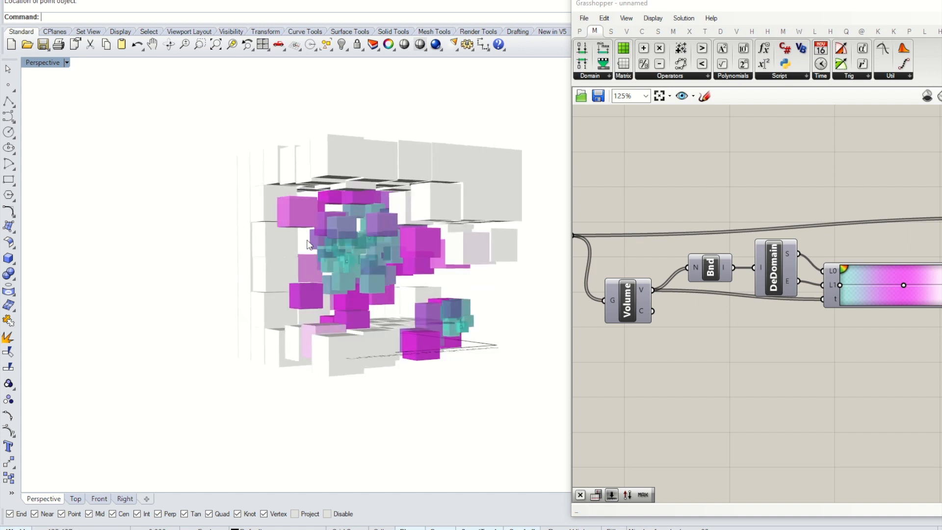
pyautogui.click(347, 261)
pyautogui.moveTo(361, 265); pyautogui.dragTo(340, 283, button='right')
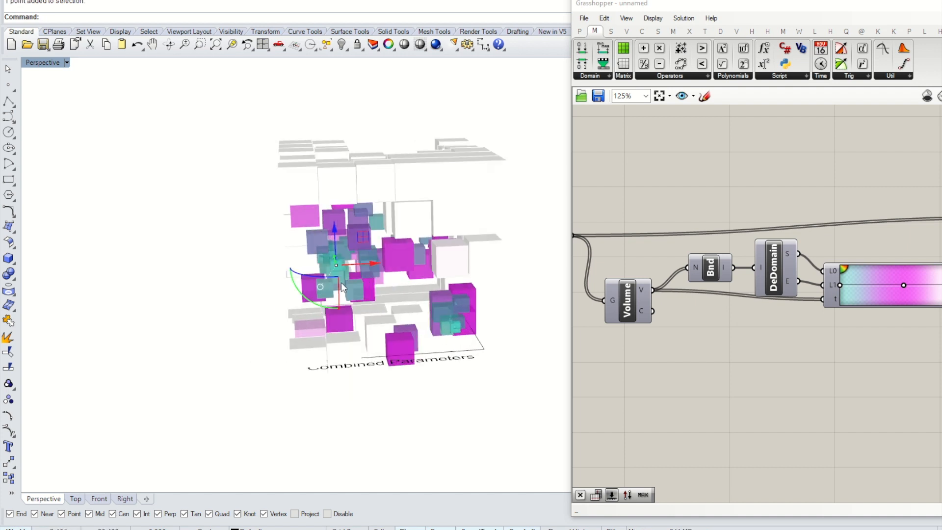
pyautogui.moveTo(366, 263); pyautogui.dragTo(380, 181)
pyautogui.moveTo(381, 180); pyautogui.dragTo(401, 192, button='right')
# Deselect the attractor point and change the gradient's white grip to opaque black.
pyautogui.moveTo(813, 177); pyautogui.dragTo(735, 169, button='right')
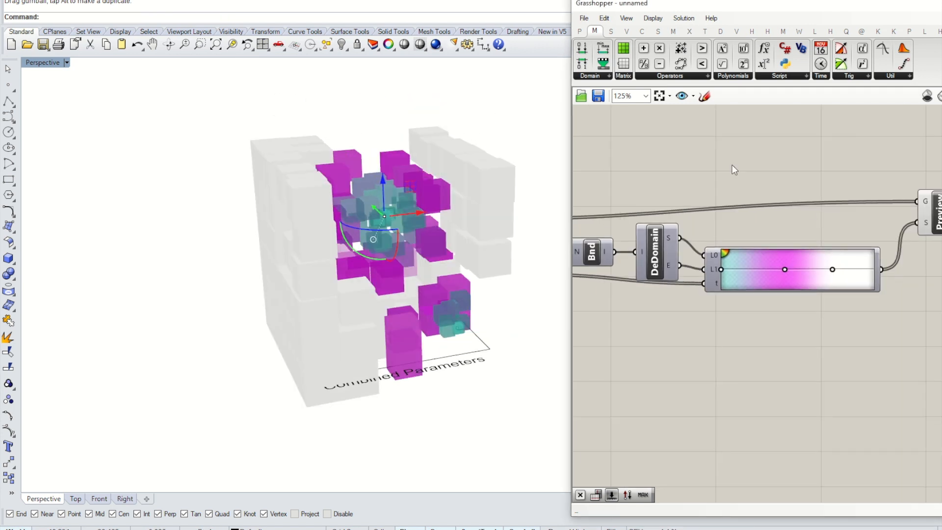
pyautogui.scroll(3, 749, 248)
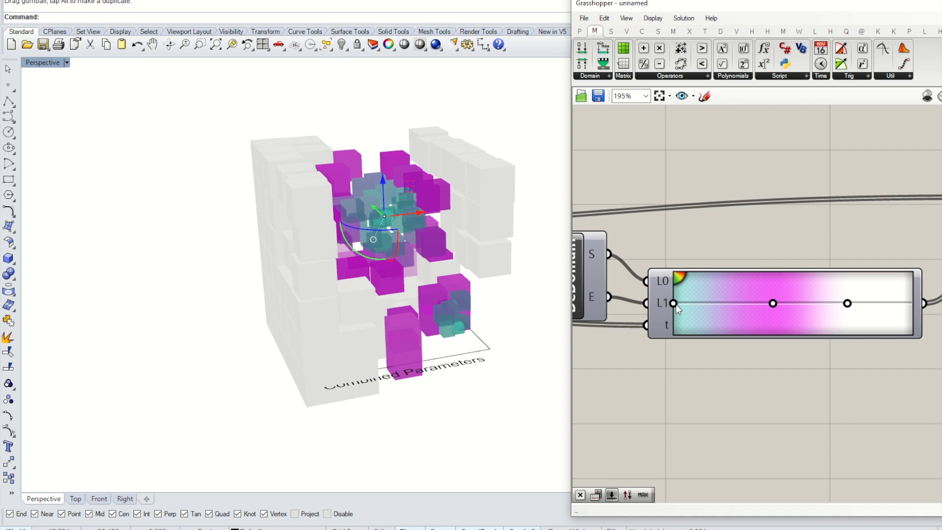
pyautogui.click(446, 92)
pyautogui.moveTo(446, 250); pyautogui.dragTo(346, 248, button='right')
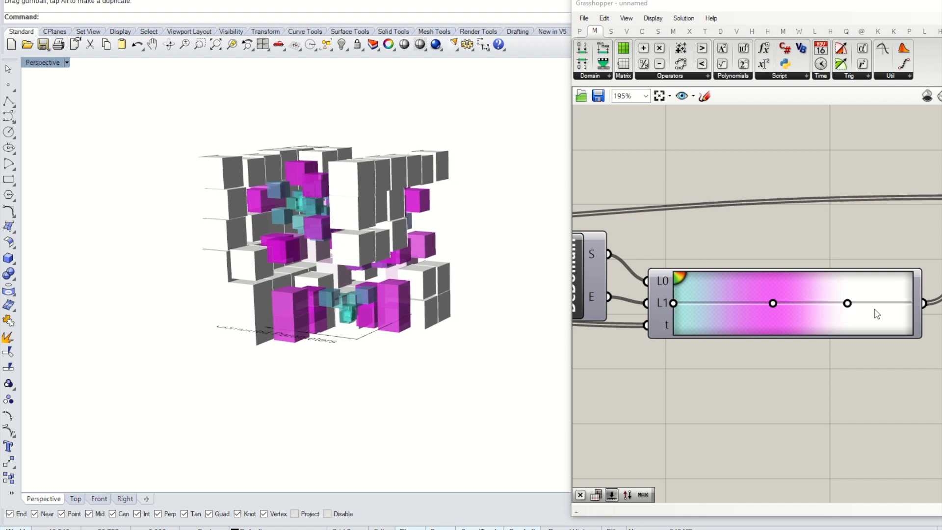
pyautogui.rightClick(848, 304)
pyautogui.moveTo(866, 376); pyautogui.dragTo(937, 458)
pyautogui.click(874, 500)
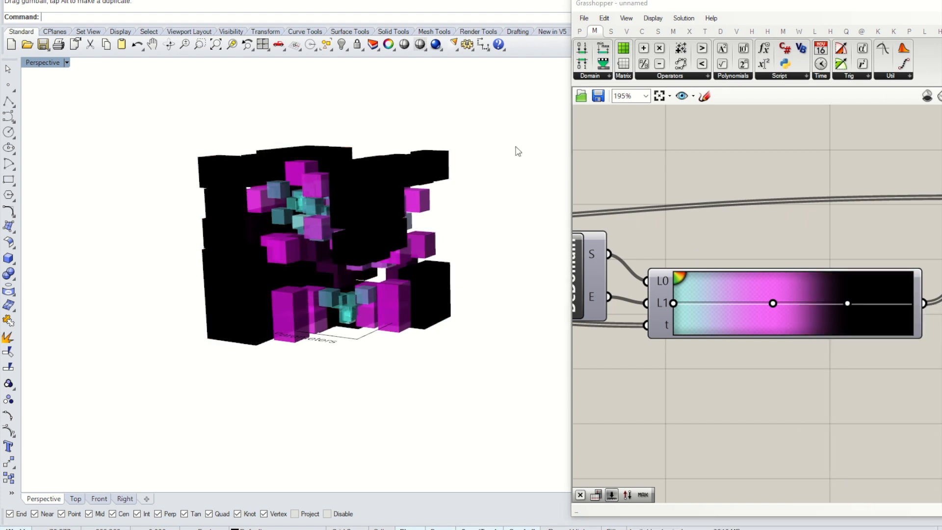
# Clear the Grasshopper window out of the way and set the Perspective viewport's solid background colour to black.
pyautogui.moveTo(926, 7); pyautogui.dragTo(830, 12)
pyautogui.click(870, 8)
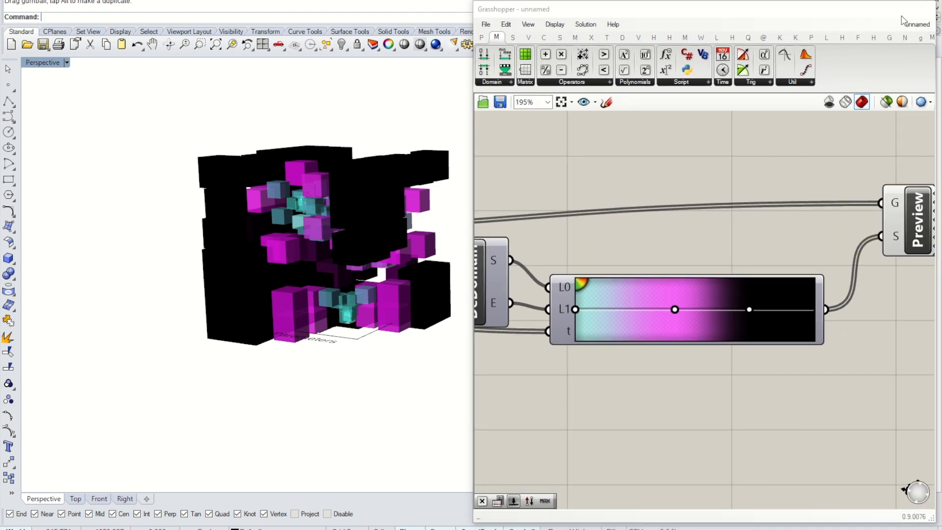
pyautogui.click(866, 86)
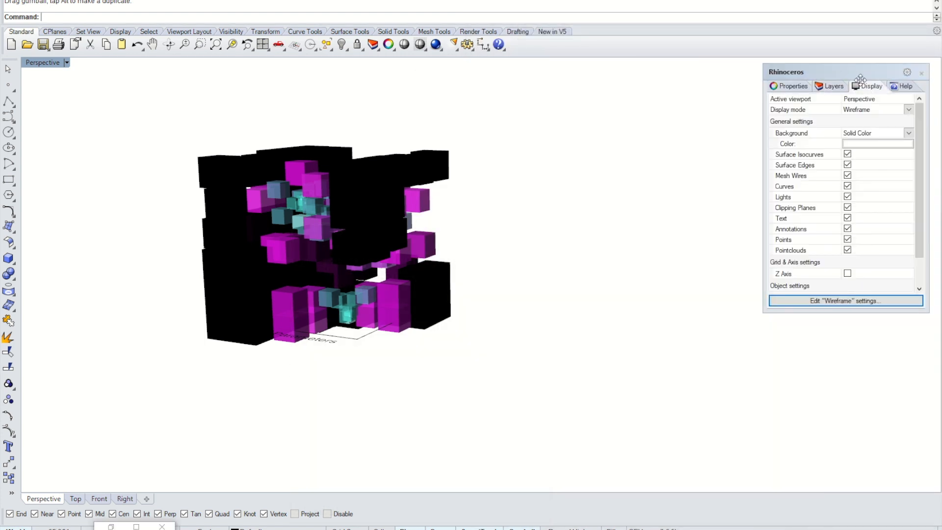
pyautogui.click(898, 144)
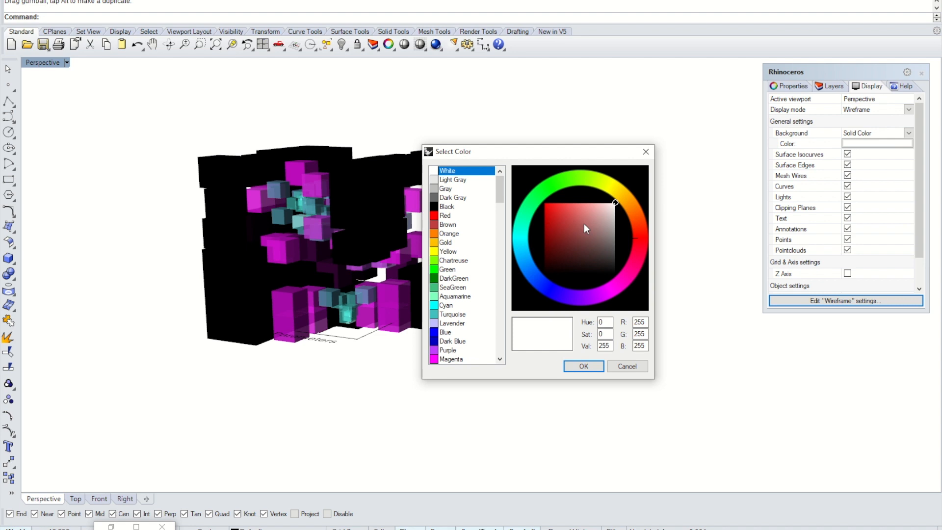
pyautogui.click(575, 367)
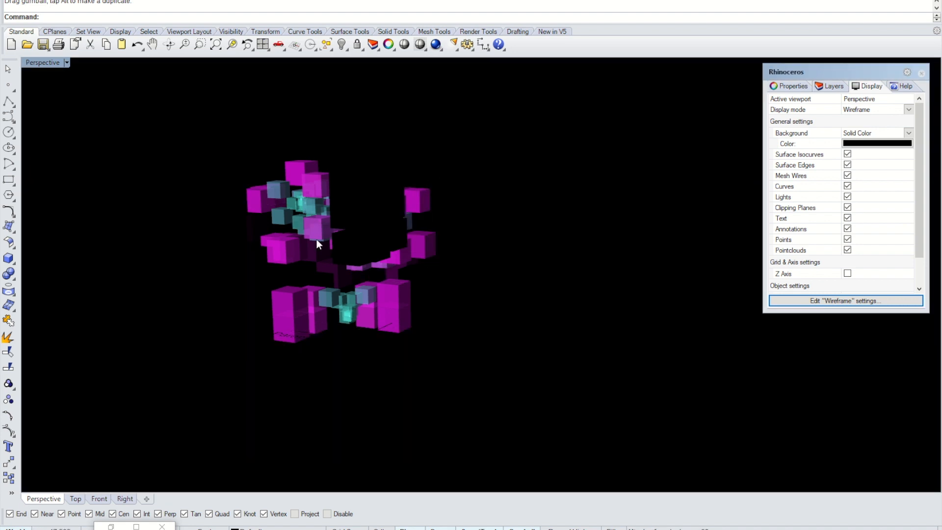
pyautogui.moveTo(310, 234); pyautogui.dragTo(405, 302, button='right')
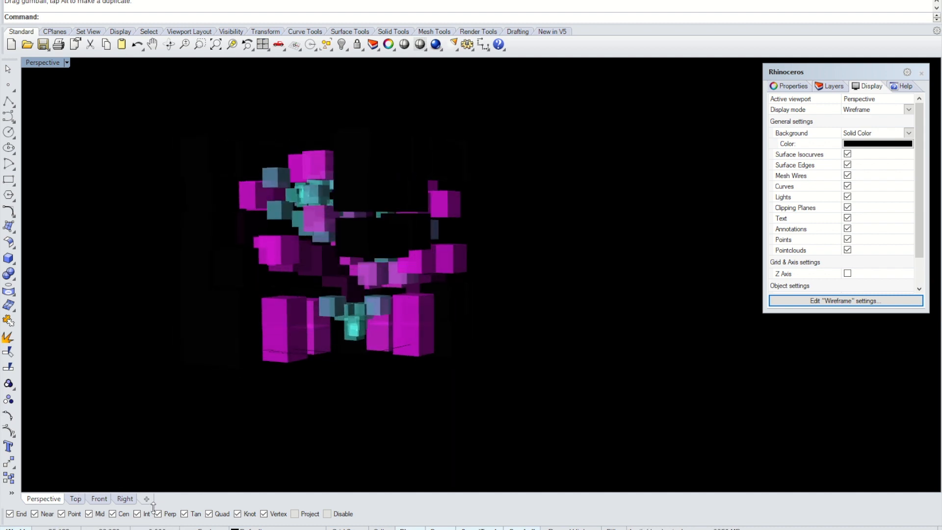
# Bring Grasshopper back and lower the black gradient grip's alpha to 96 to make the outer boxes translucent.
pyautogui.click(110, 527)
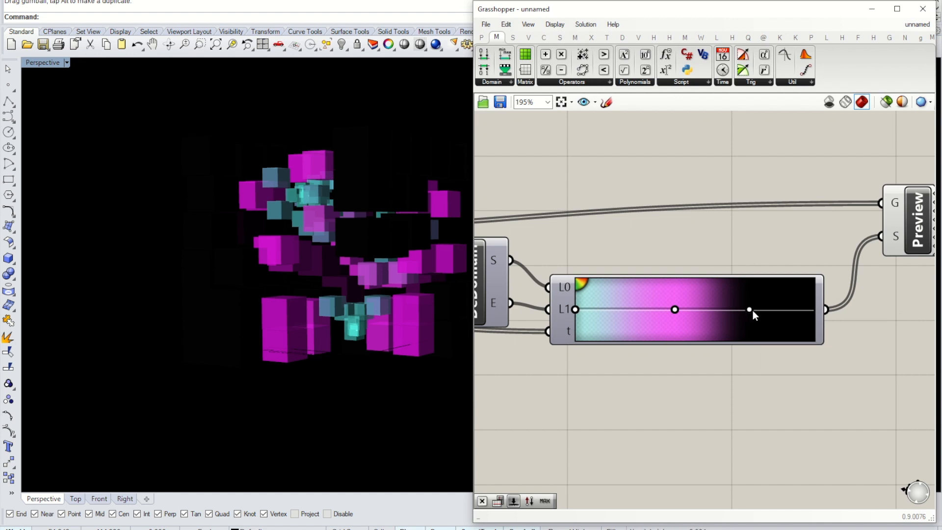
pyautogui.rightClick(751, 310)
pyautogui.moveTo(861, 467); pyautogui.dragTo(814, 471)
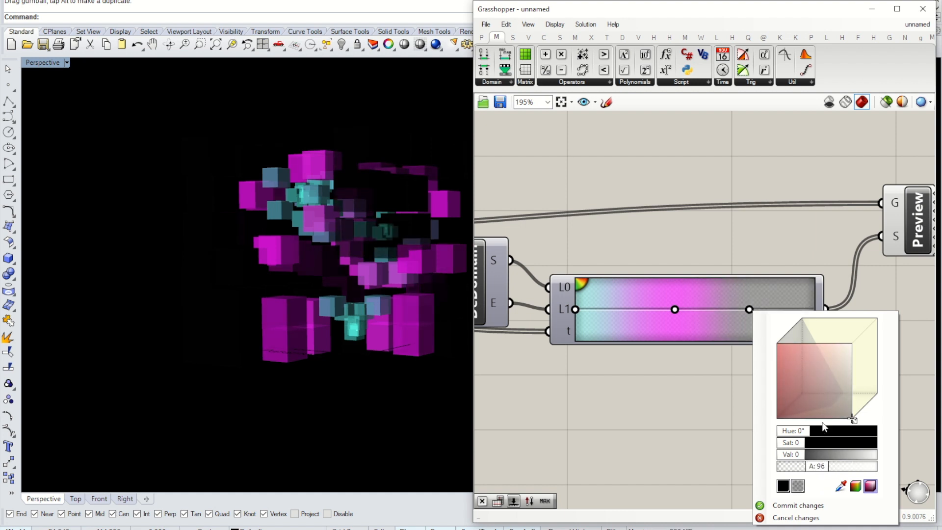
pyautogui.moveTo(381, 201); pyautogui.dragTo(351, 233, button='right')
pyautogui.scroll(-4, 352, 233)
pyautogui.keyDown('shift'); pyautogui.moveTo(386, 274); pyautogui.dragTo(371, 300, button='right'); pyautogui.keyUp('shift')
pyautogui.moveTo(447, 204)
pyautogui.mouseDown(button='right')
pyautogui.moveTo(406, 202)
pyautogui.moveTo(442, 211)
pyautogui.mouseUp(button='right')
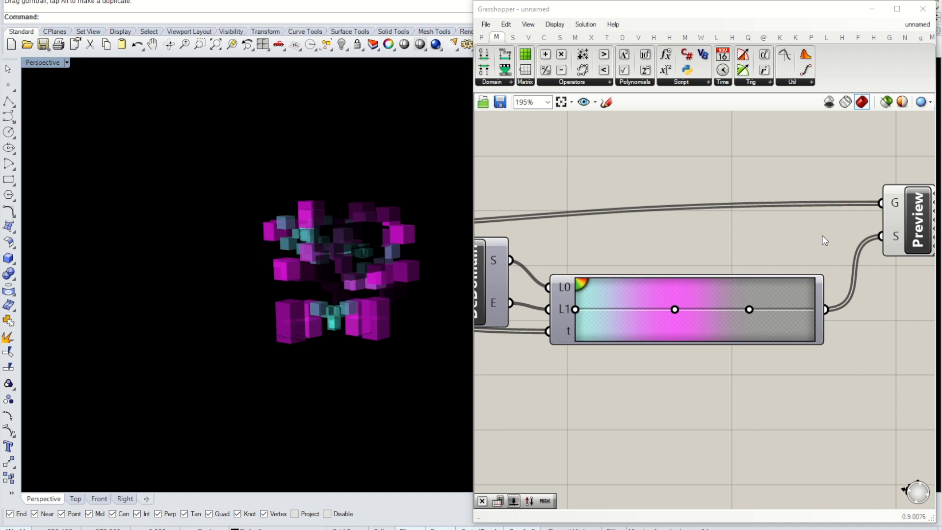
# Set the gradient's outer grip to white with value 100 and full opacity.
pyautogui.rightClick(752, 310)
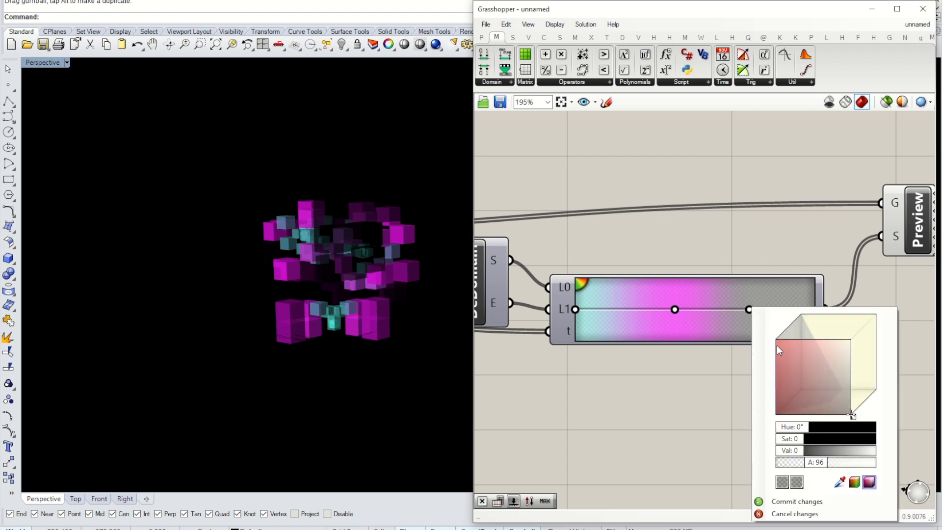
pyautogui.click(638, 224)
pyautogui.rightClick(749, 310)
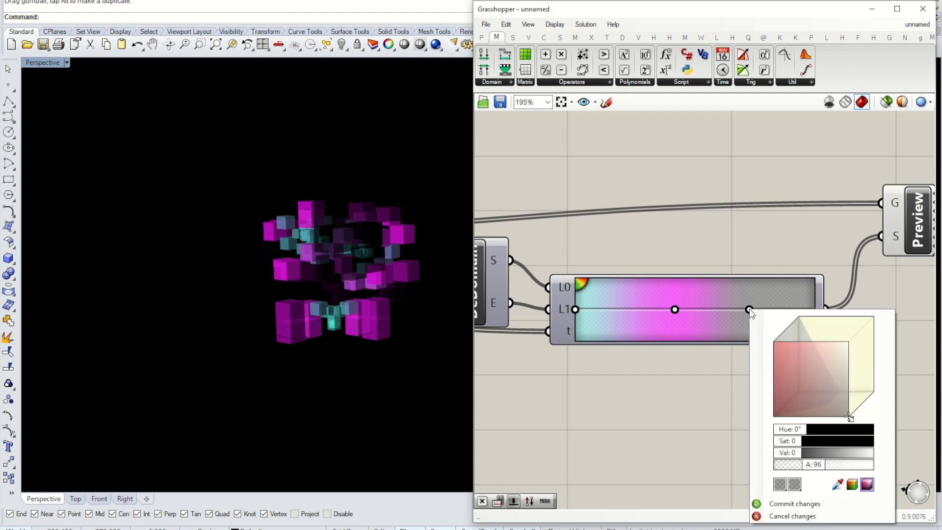
pyautogui.moveTo(784, 432)
pyautogui.mouseDown()
pyautogui.moveTo(883, 430)
pyautogui.moveTo(774, 432)
pyautogui.moveTo(908, 454)
pyautogui.mouseUp()
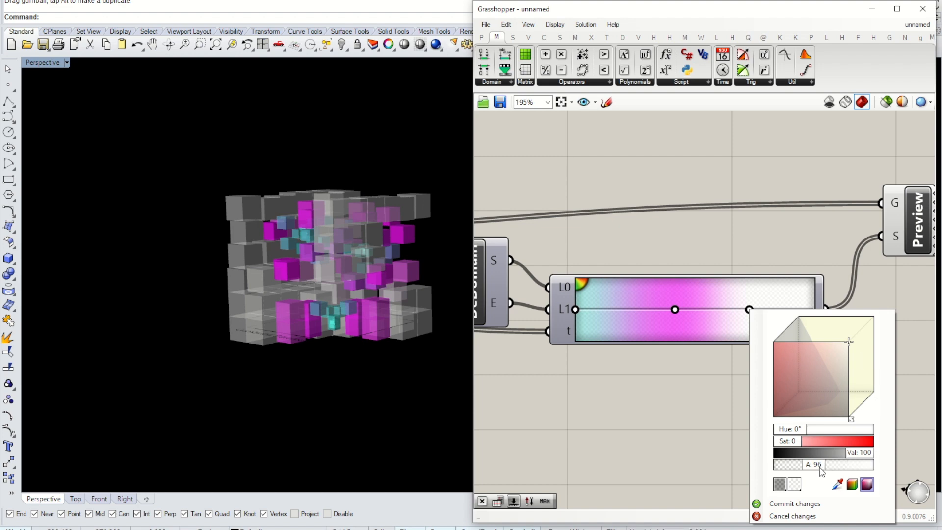
pyautogui.moveTo(820, 467); pyautogui.dragTo(933, 467)
pyautogui.click(648, 204)
# Minimise Grasshopper and set the Perspective viewport's background colour to white.
pyautogui.click(275, 143)
pyautogui.click(872, 10)
pyautogui.click(877, 143)
pyautogui.moveTo(581, 258); pyautogui.dragTo(640, 186)
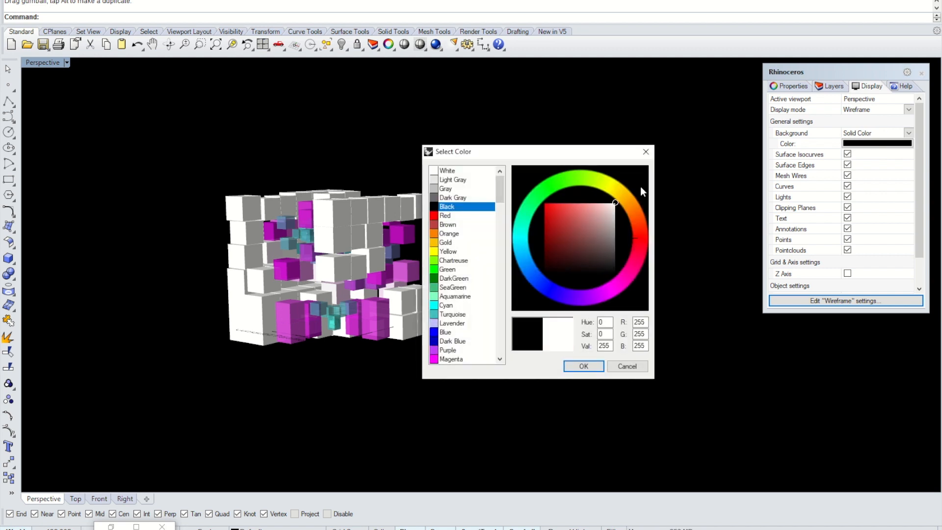
pyautogui.click(582, 367)
pyautogui.moveTo(399, 284); pyautogui.dragTo(458, 251, button='right')
pyautogui.scroll(3, 461, 304)
pyautogui.scroll(-3, 484, 275)
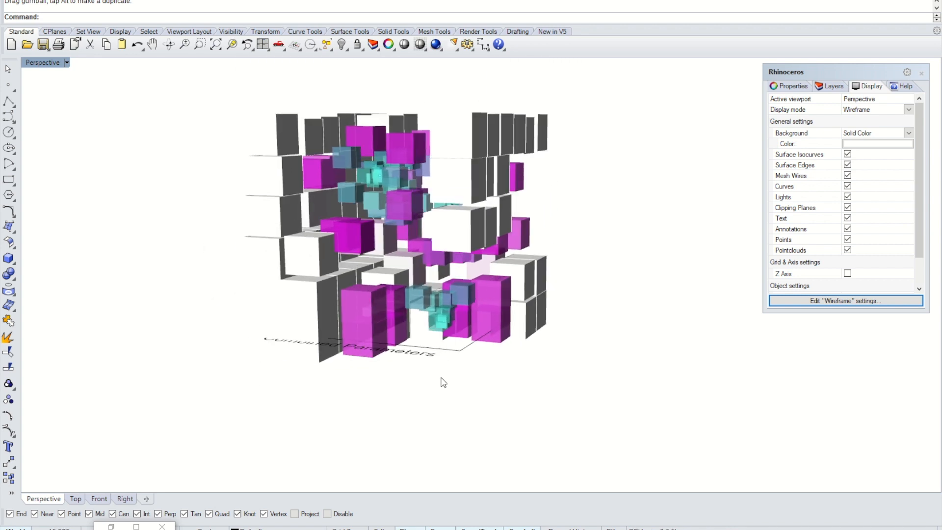
# Hide the Combined Parameters text and the base outline beneath the boxes, and orbit to a corner view of the model.
pyautogui.moveTo(429, 346); pyautogui.dragTo(427, 364, button='right')
pyautogui.moveTo(404, 358); pyautogui.dragTo(404, 358)
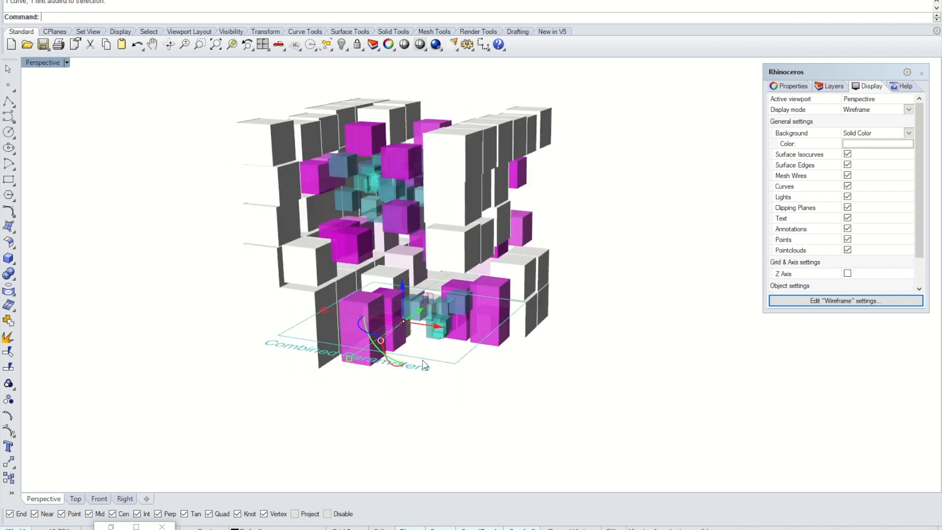
pyautogui.write('Hide')
pyautogui.press('Return')
pyautogui.moveTo(596, 387); pyautogui.dragTo(612, 351, button='right')
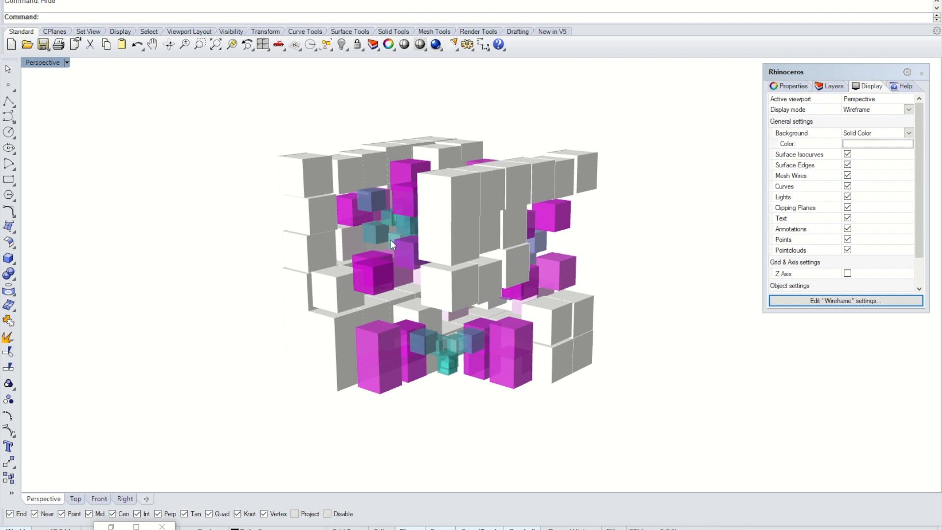
pyautogui.moveTo(631, 340)
pyautogui.mouseDown(button='right')
pyautogui.moveTo(621, 311)
pyautogui.moveTo(636, 272)
pyautogui.moveTo(632, 353)
pyautogui.moveTo(622, 339)
pyautogui.moveTo(633, 334)
pyautogui.mouseUp(button='right')
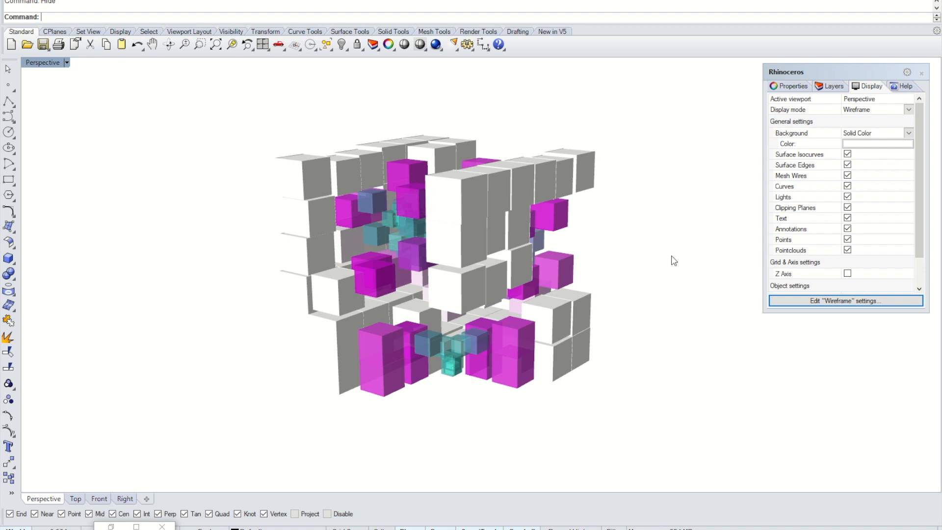
# Restore Grasshopper and try to bake the Preview component onto Layer 01 with colour by layer.
pyautogui.click(111, 527)
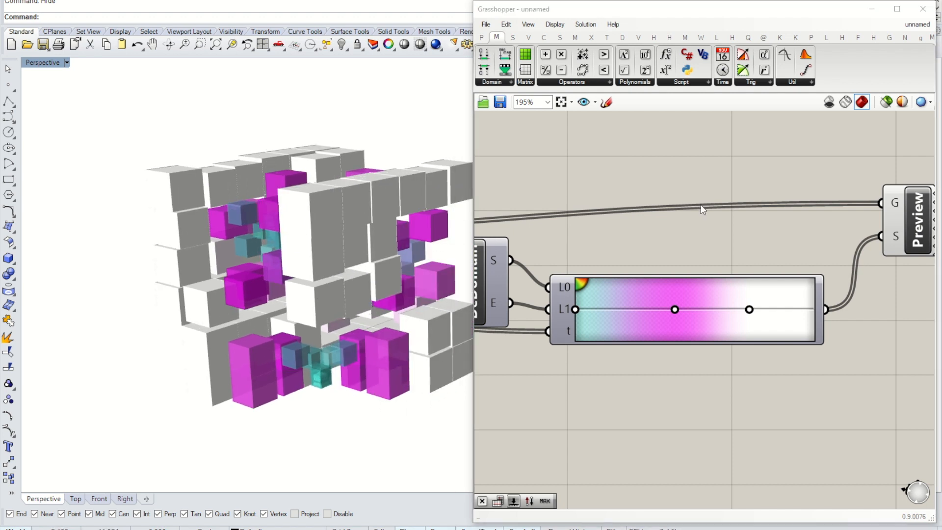
pyautogui.scroll(-3, 703, 207)
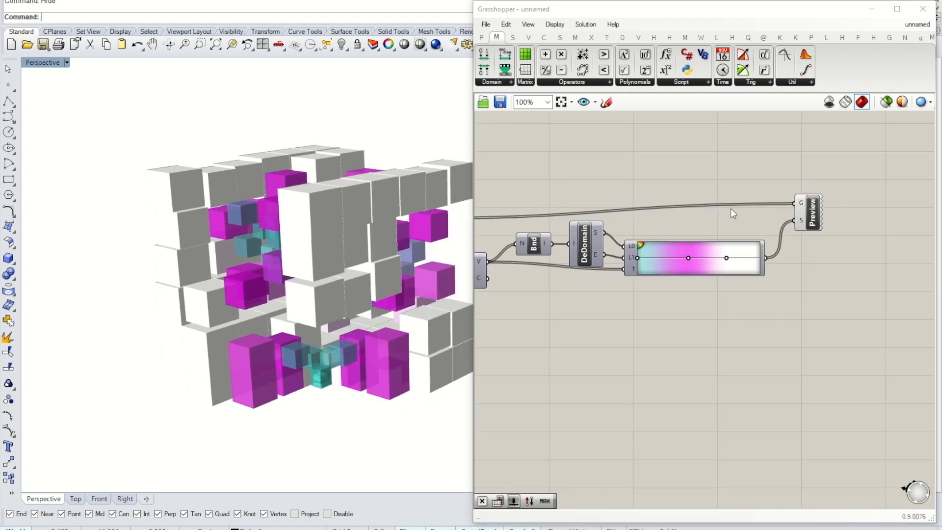
pyautogui.click(820, 221)
pyautogui.rightClick(817, 219)
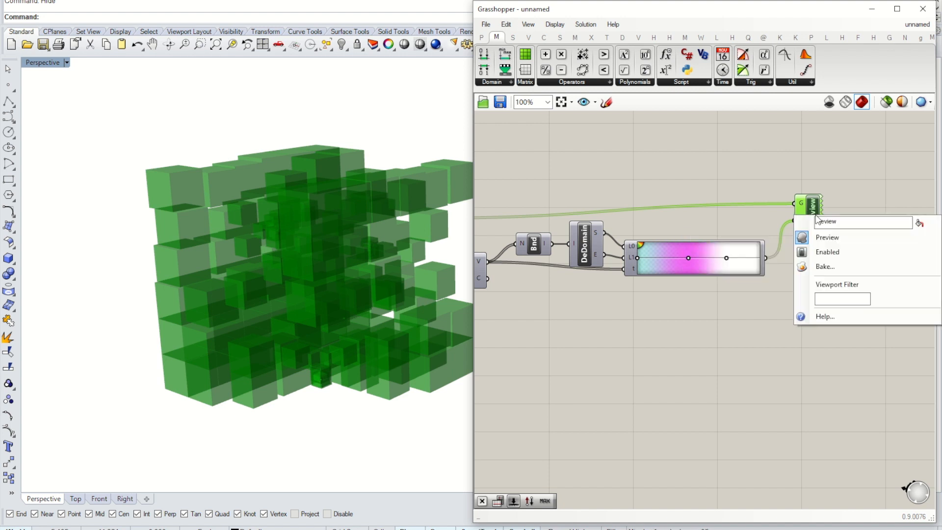
pyautogui.click(831, 264)
pyautogui.click(831, 190)
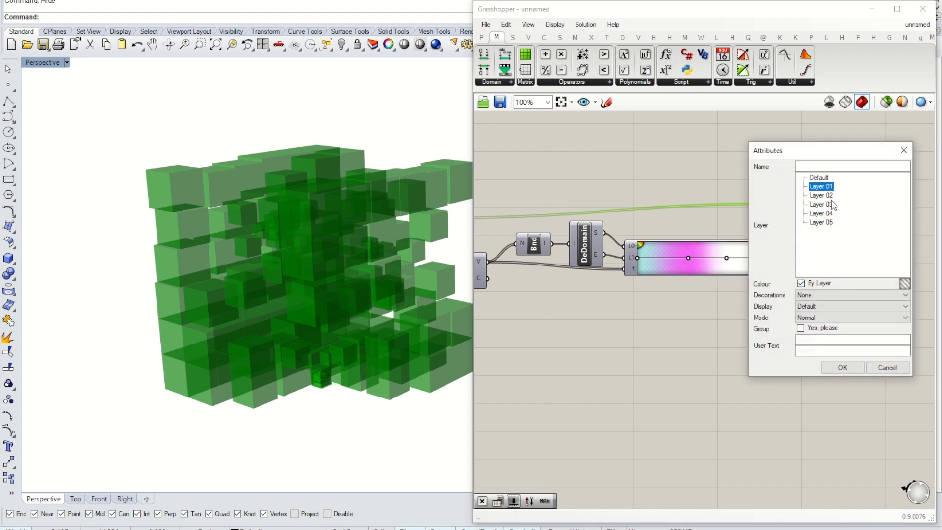
pyautogui.click(845, 367)
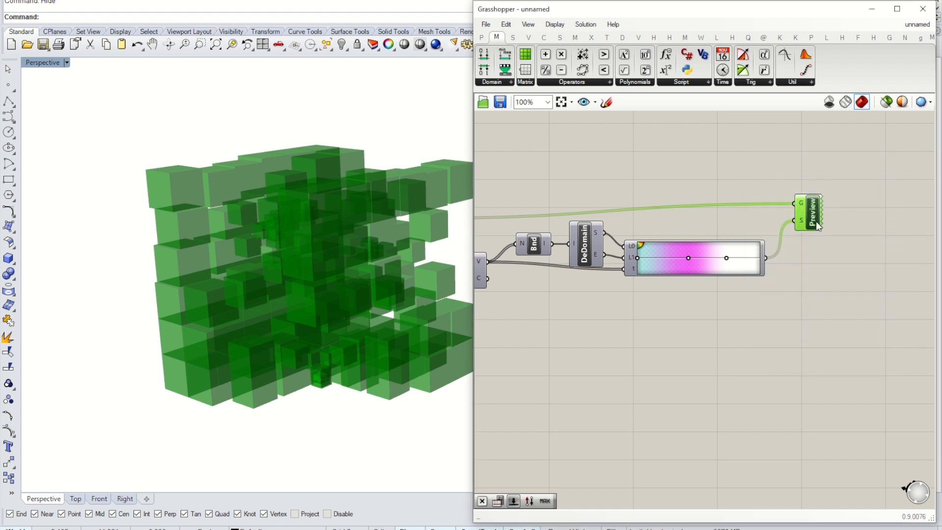
# Turn off the Preview component's display, check the Rhino viewport for baked boxes, and turn the display back on.
pyautogui.rightClick(816, 222)
pyautogui.click(849, 244)
pyautogui.click(242, 213)
pyautogui.moveTo(321, 310); pyautogui.dragTo(263, 231)
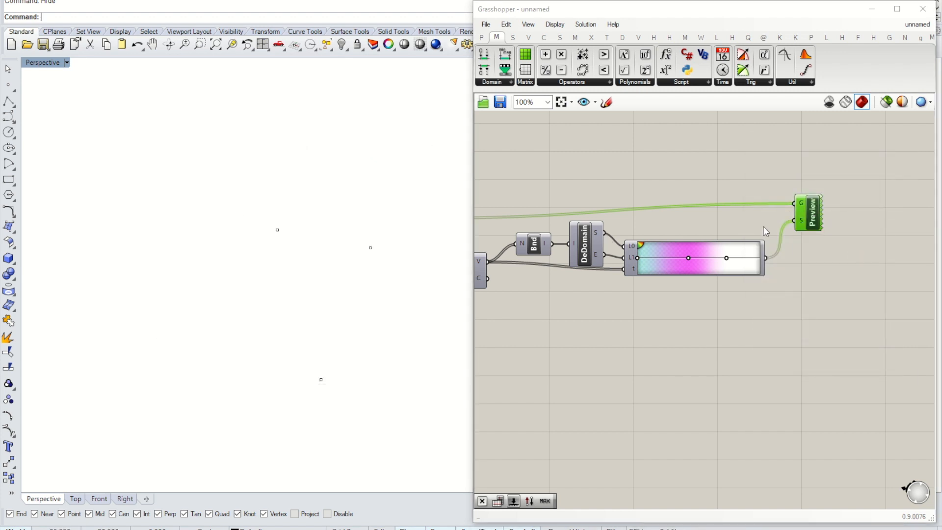
pyautogui.rightClick(816, 222)
pyautogui.click(834, 238)
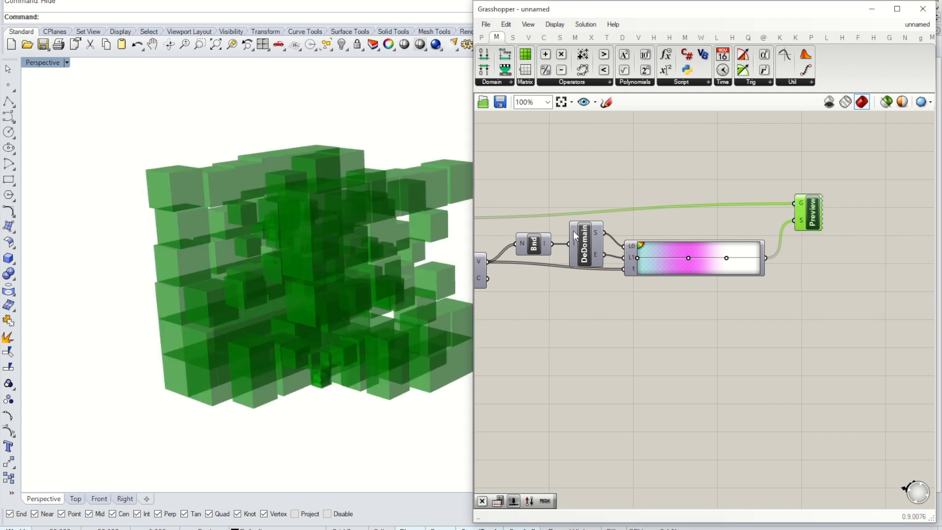
# Minimise Grasshopper and reposition the attractor points inside the box cluster along one axis to change the box arrangement.
pyautogui.click(839, 334)
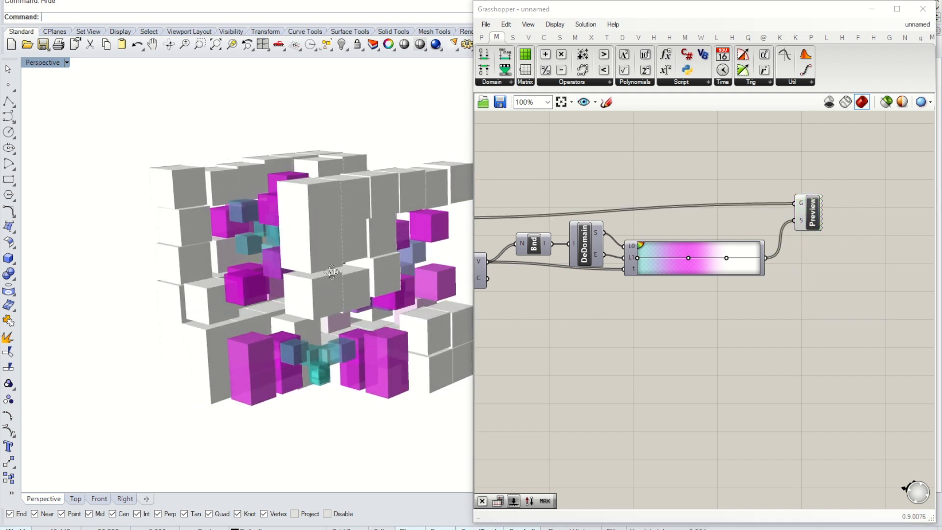
pyautogui.click(871, 9)
pyautogui.moveTo(465, 212); pyautogui.dragTo(490, 255, button='right')
pyautogui.moveTo(299, 179); pyautogui.dragTo(276, 194, button='right')
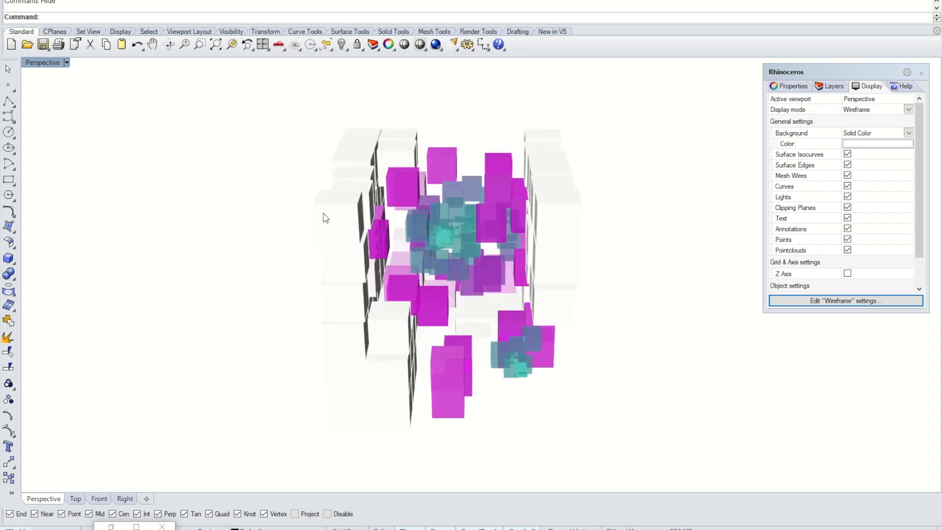
pyautogui.click(446, 237)
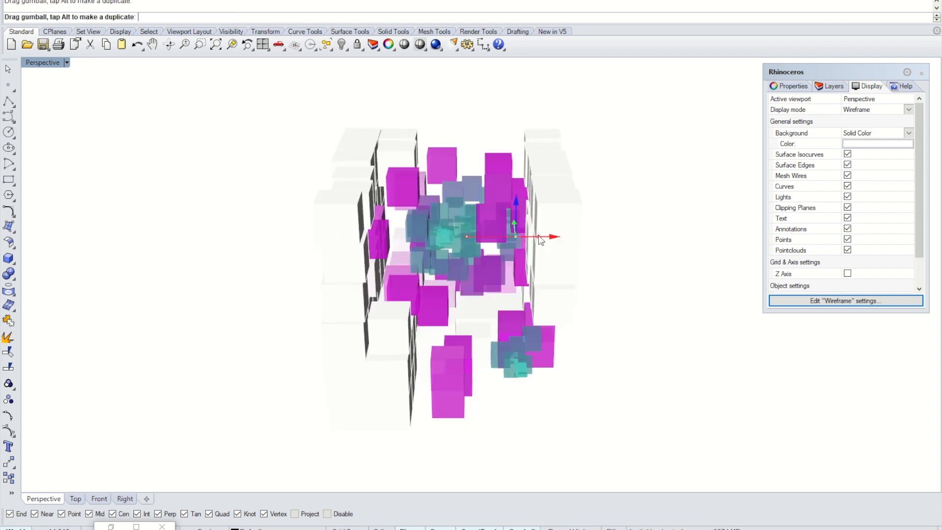
pyautogui.moveTo(650, 271); pyautogui.dragTo(515, 258, button='right')
pyautogui.click(524, 241)
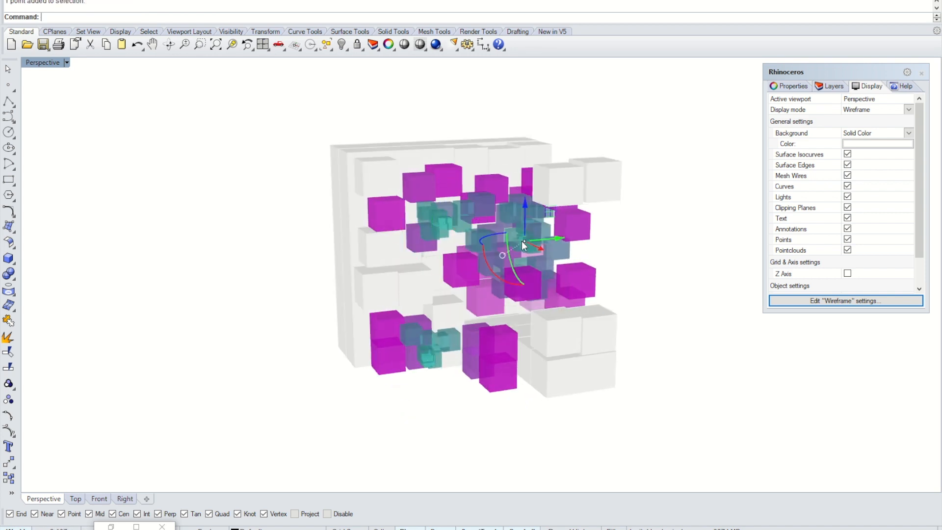
pyautogui.moveTo(535, 247)
pyautogui.mouseDown()
pyautogui.moveTo(504, 241)
pyautogui.moveTo(511, 235)
pyautogui.moveTo(533, 254)
pyautogui.mouseUp()
pyautogui.click(731, 357)
# Frame the boxes in an elevated corner view and save it as a named view called Cubes1.
pyautogui.moveTo(655, 417); pyautogui.dragTo(683, 429, button='right')
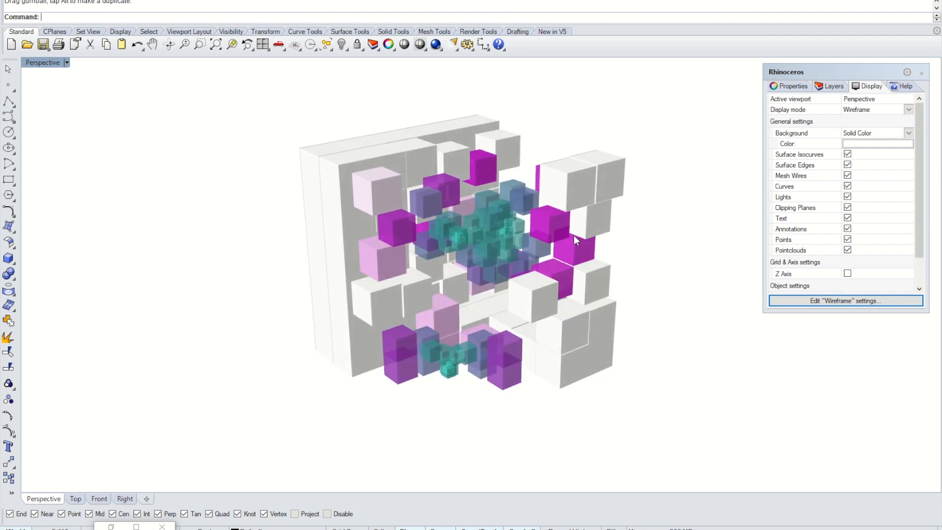
pyautogui.moveTo(572, 247)
pyautogui.keyDown('shift'); pyautogui.mouseDown(button='right')
pyautogui.moveTo(563, 264)
pyautogui.moveTo(546, 258)
pyautogui.moveTo(566, 253)
pyautogui.mouseUp(button='right'); pyautogui.keyUp('shift')
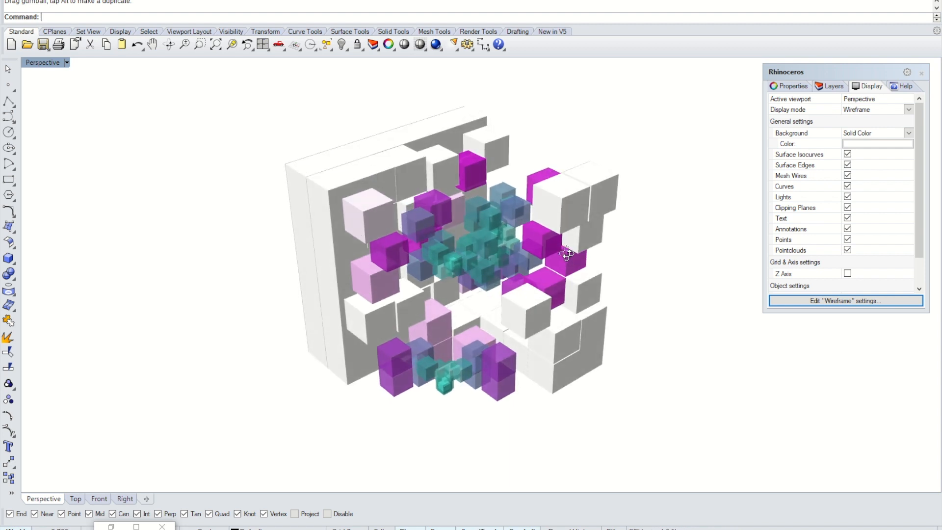
pyautogui.moveTo(566, 253); pyautogui.dragTo(568, 234, button='right')
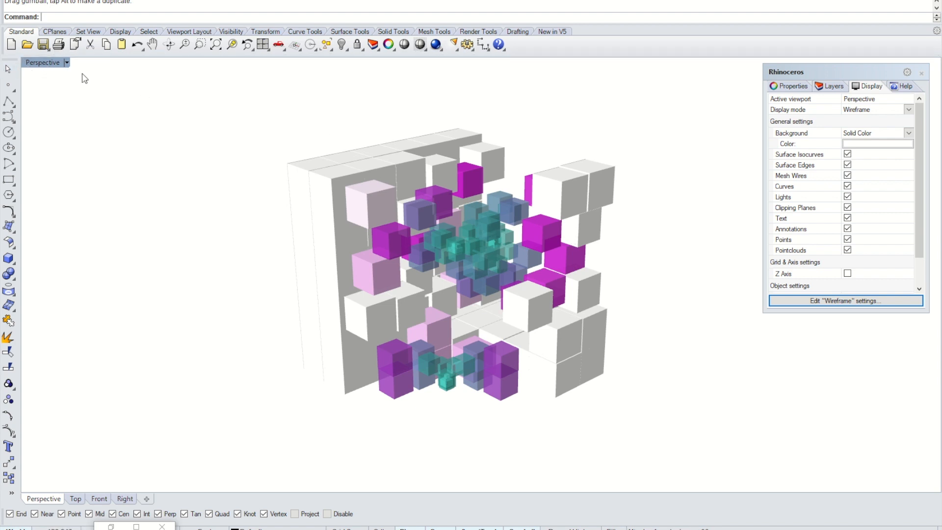
pyautogui.click(49, 63)
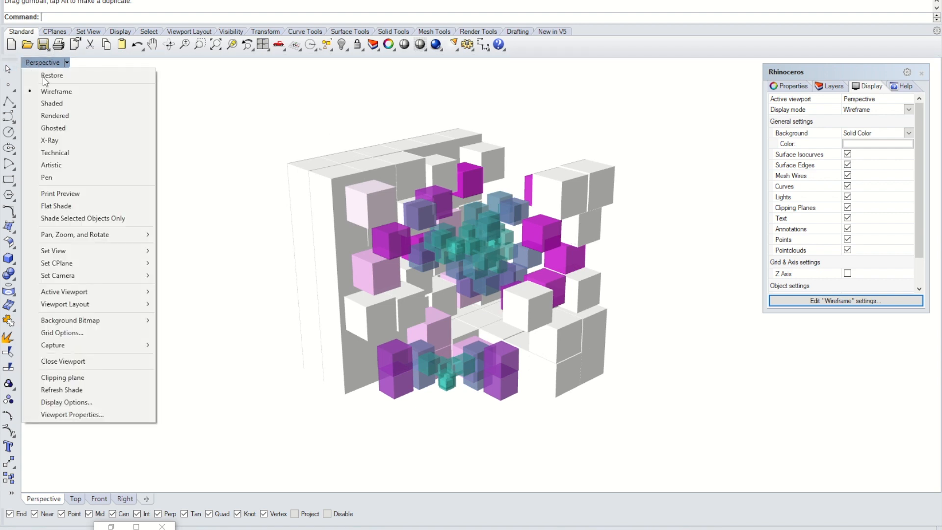
pyautogui.moveTo(92, 251)
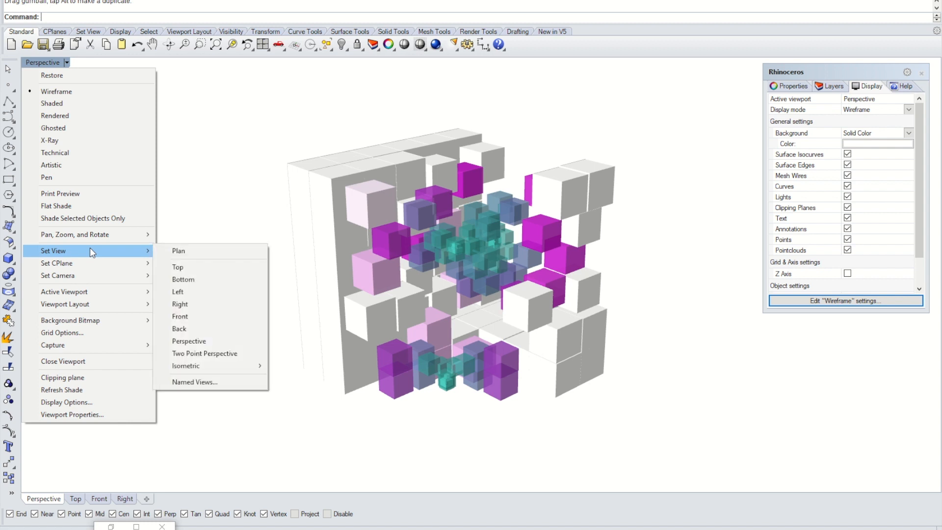
pyautogui.click(204, 382)
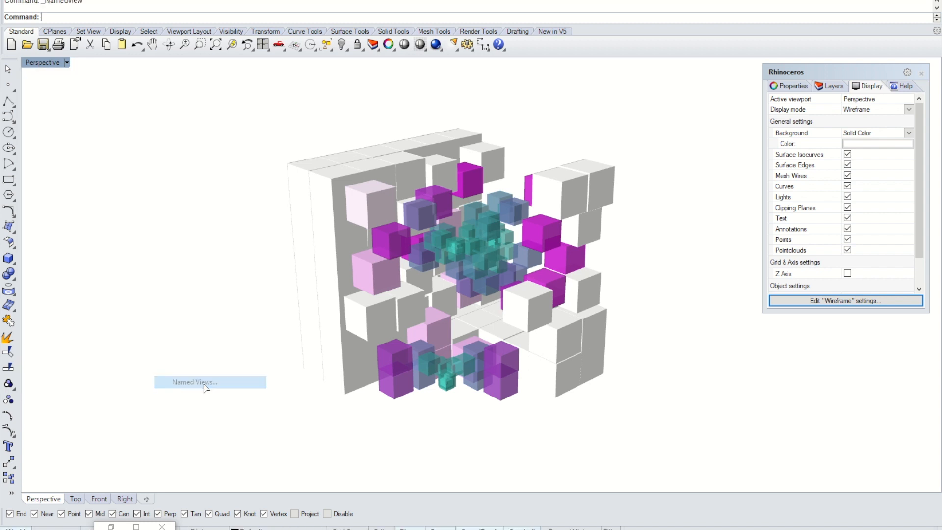
pyautogui.moveTo(260, 296); pyautogui.dragTo(122, 95)
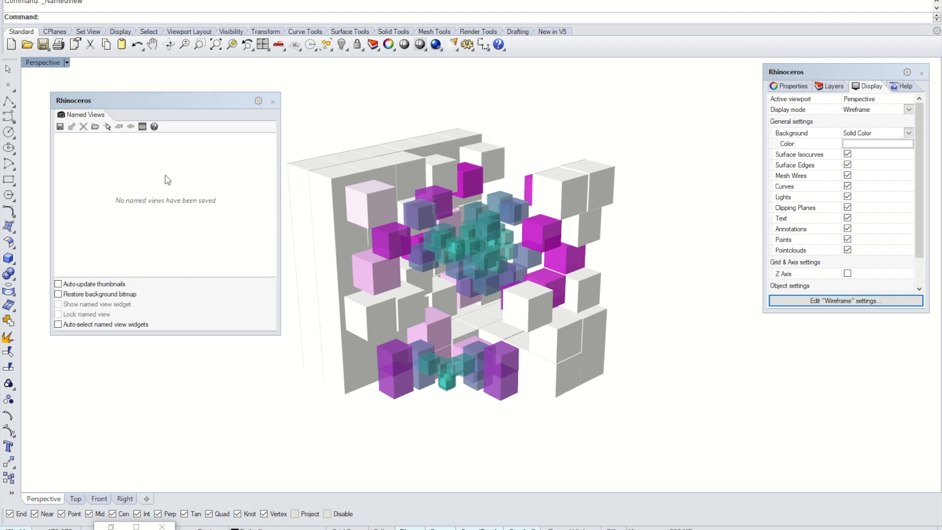
pyautogui.click(60, 128)
pyautogui.write('Cubes1')
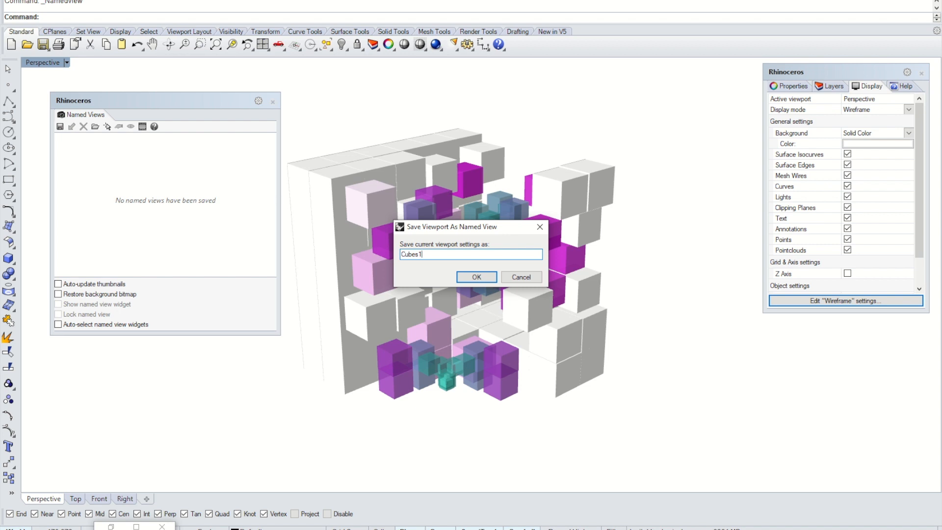
pyautogui.click(470, 280)
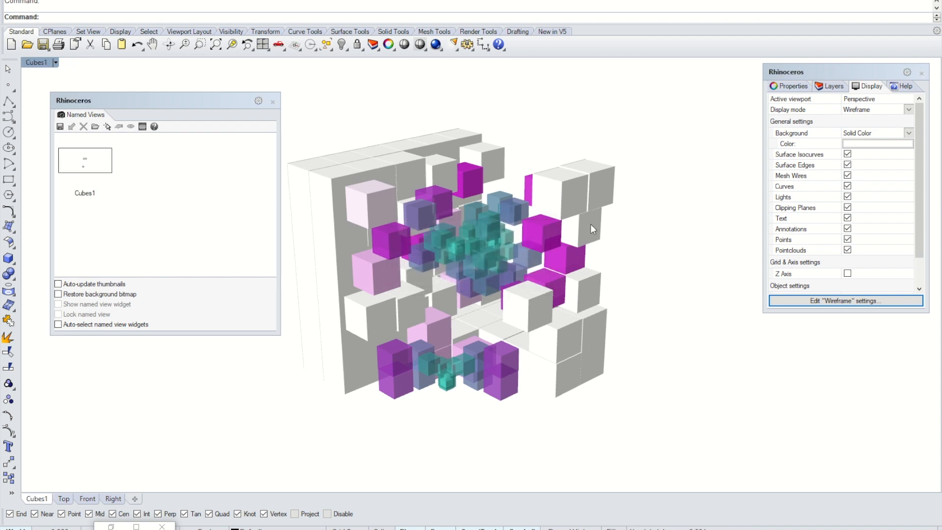
# Orbit away from the saved view and restore the Cubes1 named view to test it.
pyautogui.moveTo(410, 242); pyautogui.dragTo(619, 222, button='right')
pyautogui.moveTo(490, 267); pyautogui.dragTo(537, 290, button='right')
pyautogui.doubleClick(85, 163)
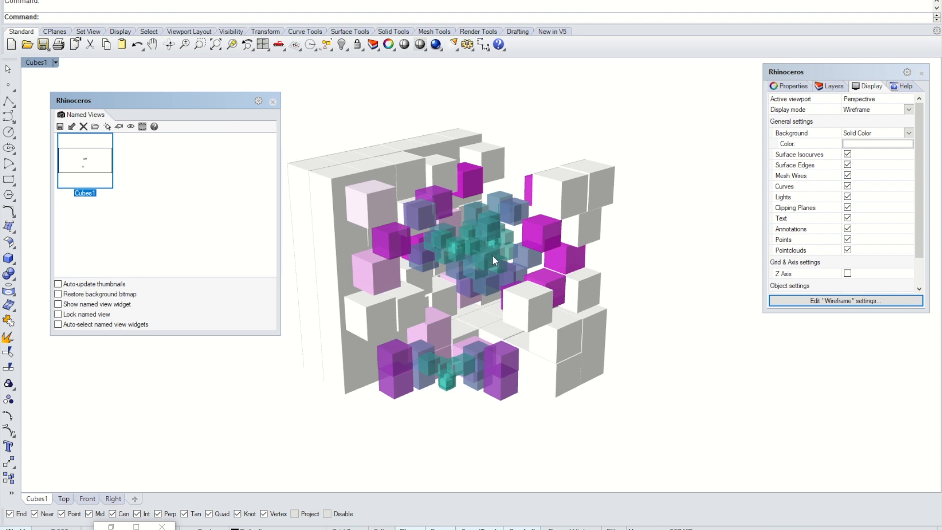
# Orbit to a view from beneath the boxes and save it as a named view called Cubes2.
pyautogui.moveTo(560, 273); pyautogui.dragTo(386, 160, button='right')
pyautogui.click(219, 208)
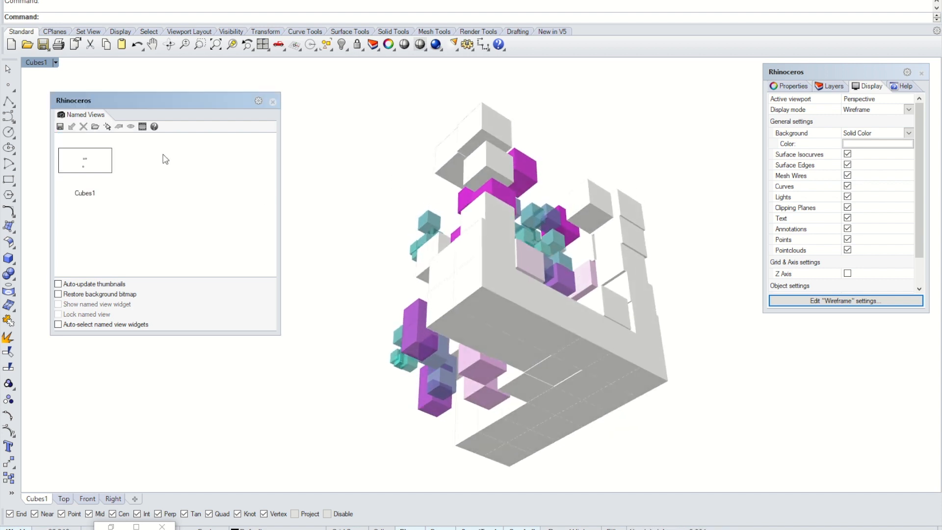
pyautogui.click(60, 127)
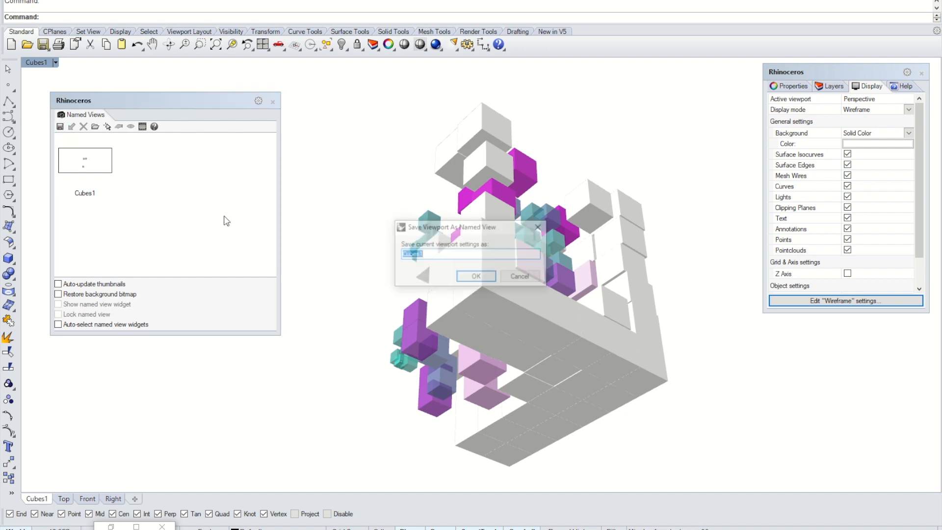
pyautogui.write('C')
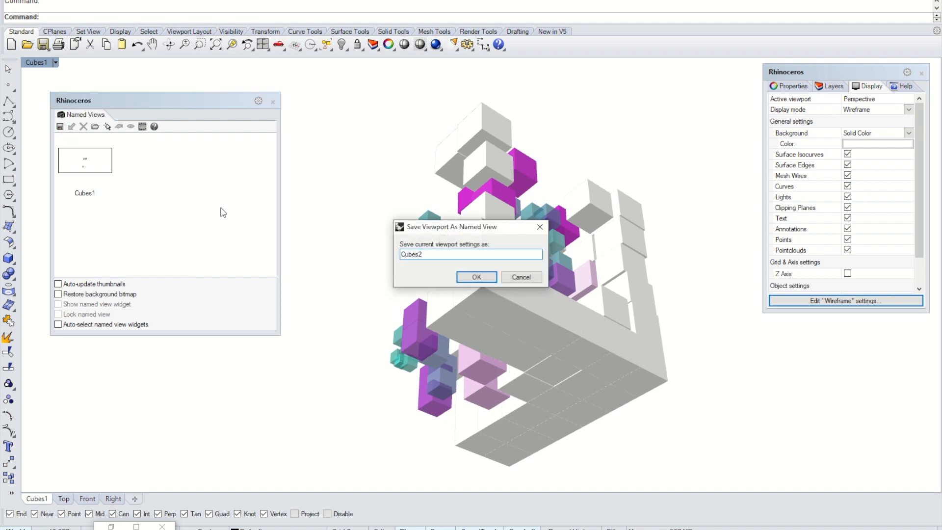
pyautogui.click(476, 278)
# Orbit to a nearly frontal view of the boxes and save it as a named view called Cubes3.
pyautogui.moveTo(612, 215); pyautogui.dragTo(534, 268, button='right')
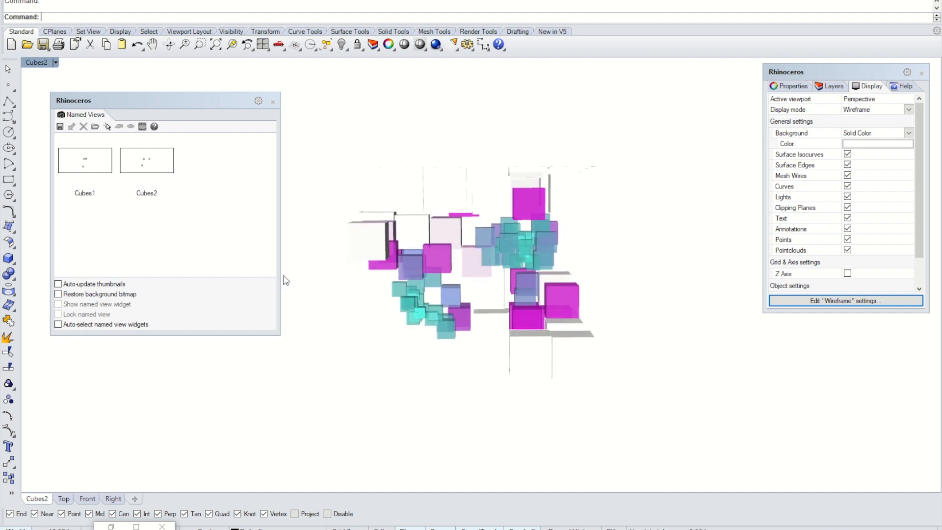
pyautogui.click(60, 127)
pyautogui.write('Cubes3')
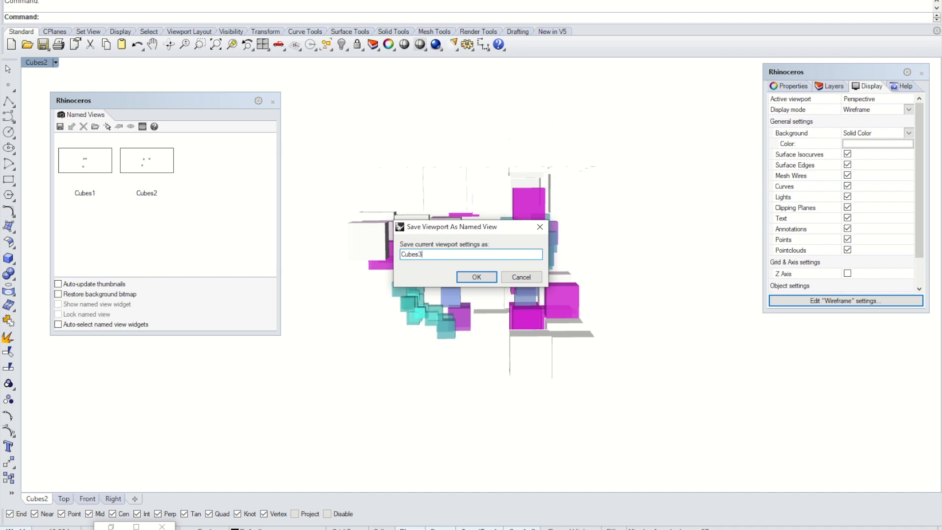
pyautogui.press('Return')
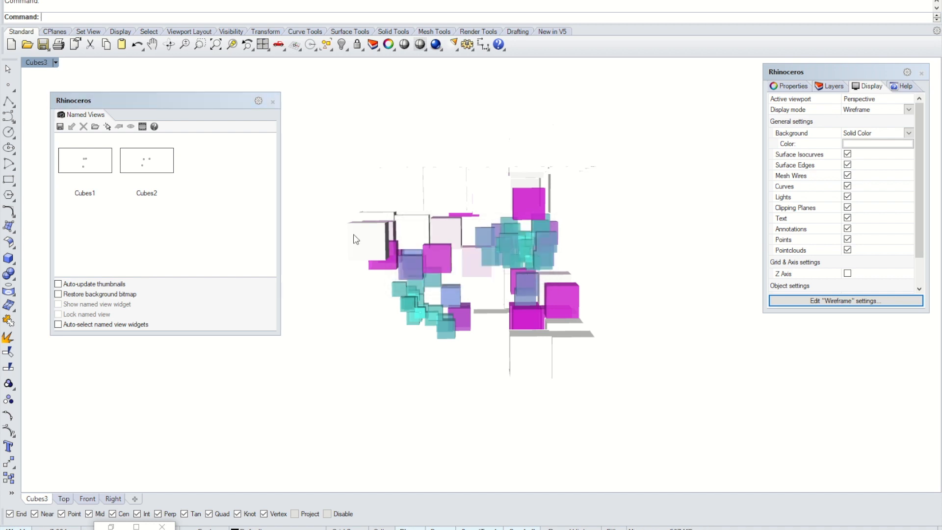
# Restore Grasshopper and turn on the preview of the Box component that feeds the Mesh component.
pyautogui.moveTo(436, 325); pyautogui.dragTo(636, 243, button='right')
pyautogui.moveTo(576, 261); pyautogui.dragTo(619, 240, button='right')
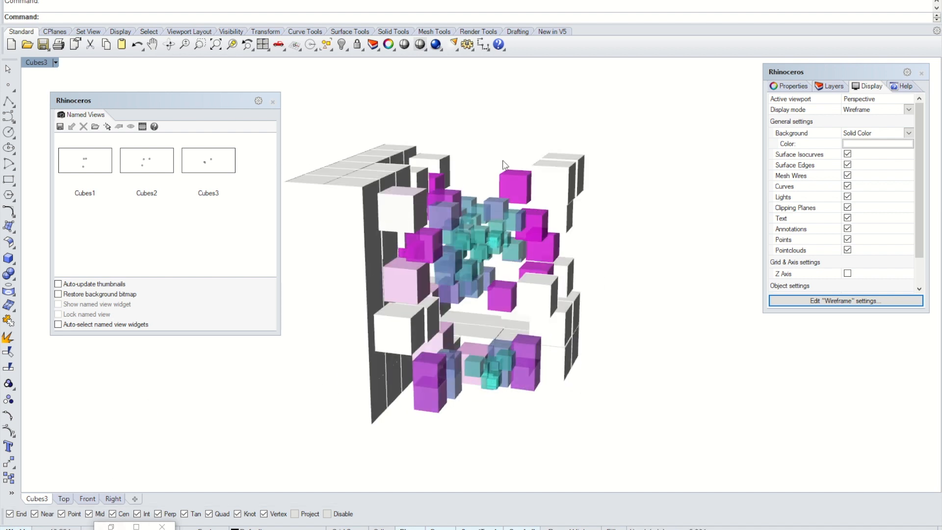
pyautogui.click(112, 526)
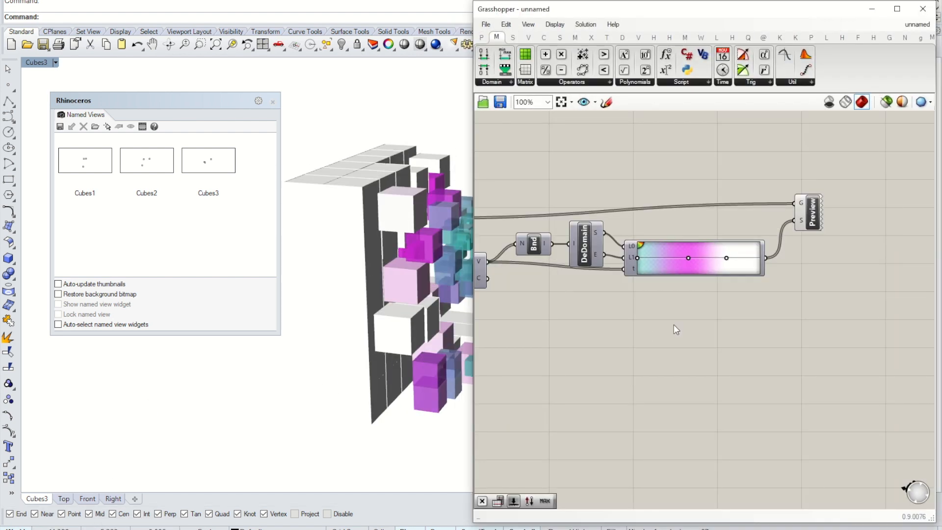
pyautogui.scroll(-3, 742, 304)
pyautogui.moveTo(663, 275); pyautogui.dragTo(827, 258, button='right')
pyautogui.scroll(3, 720, 230)
pyautogui.click(706, 235)
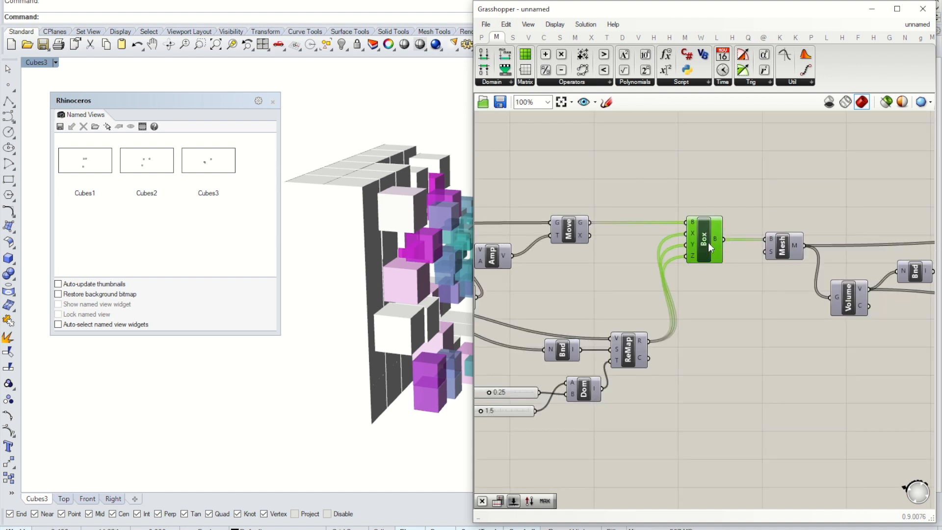
pyautogui.rightClick(703, 249)
pyautogui.click(731, 269)
# Bake the Box component's geometry into Rhino and turn off the component's preview.
pyautogui.moveTo(417, 288); pyautogui.dragTo(359, 184, button='right')
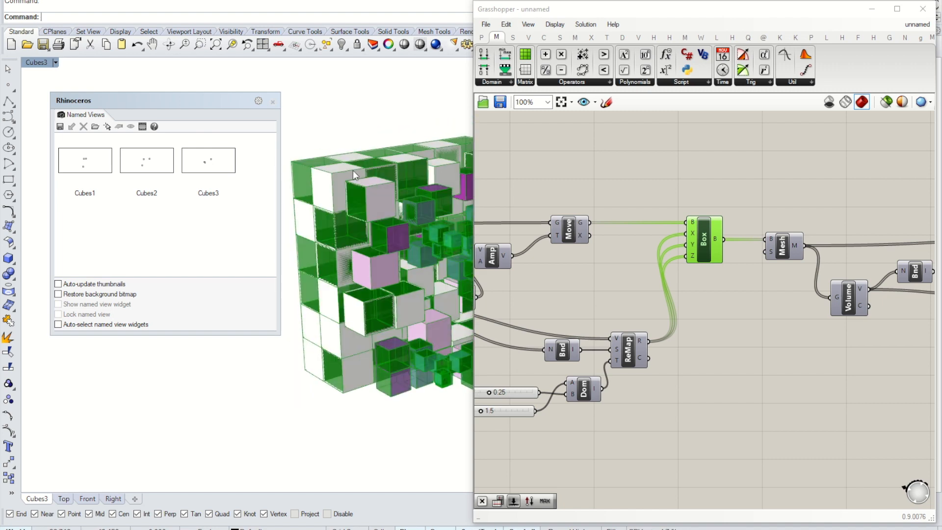
pyautogui.scroll(6, 352, 170)
pyautogui.scroll(-4, 310, 213)
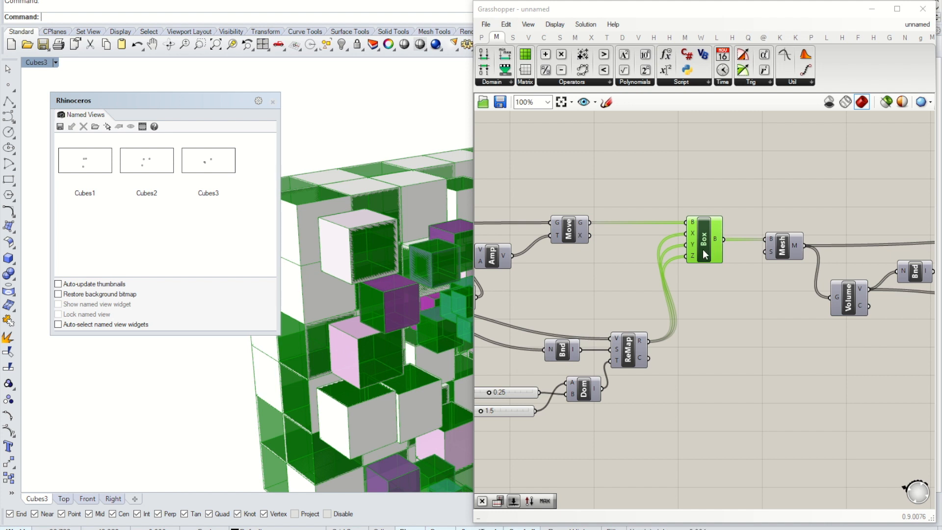
pyautogui.rightClick(705, 254)
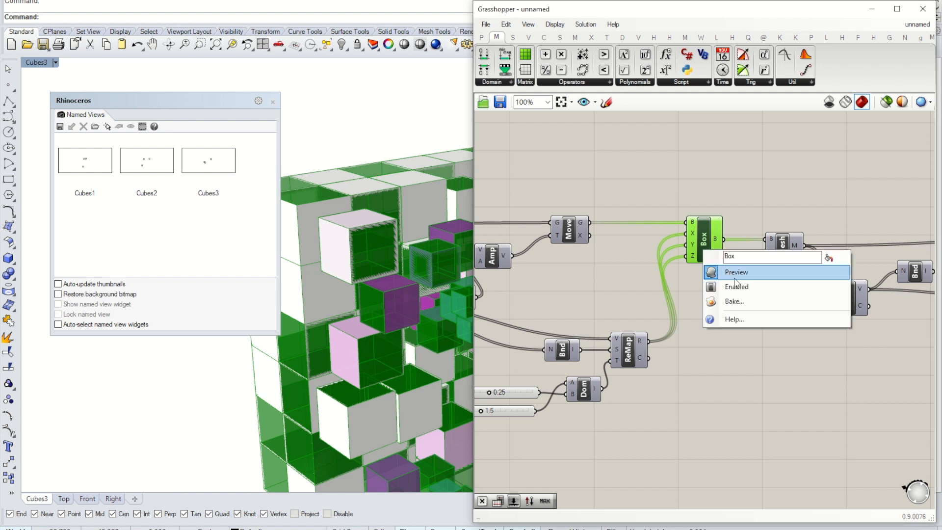
pyautogui.click(740, 300)
pyautogui.click(729, 230)
pyautogui.click(749, 402)
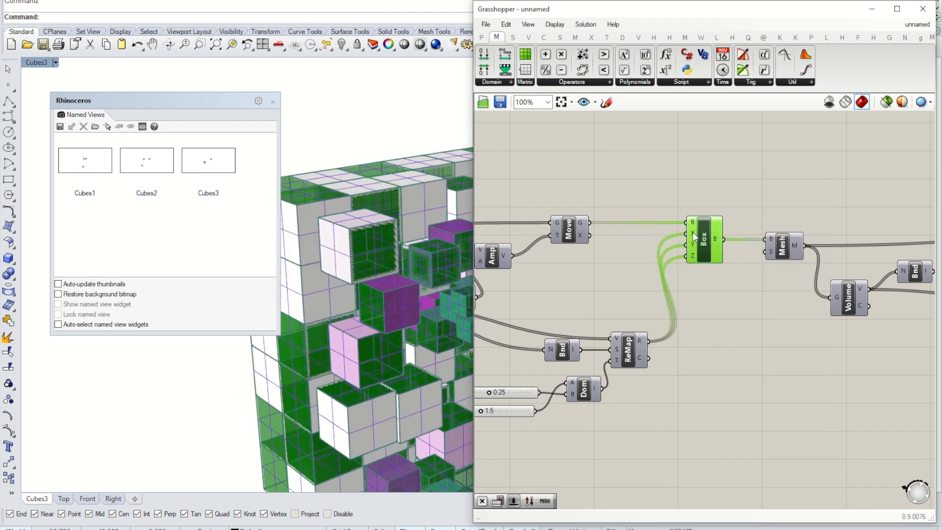
pyautogui.rightClick(707, 241)
pyautogui.click(749, 256)
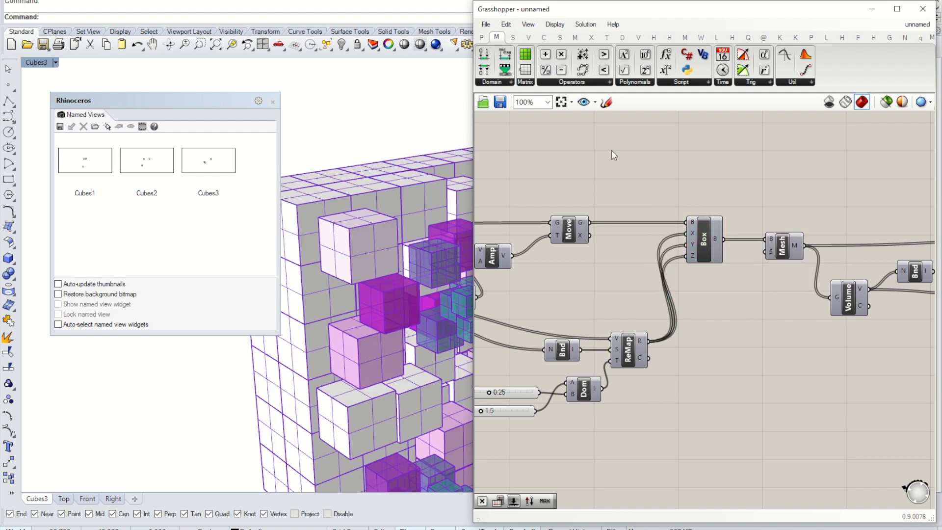
# Turn off the display of the coloured Preview component at the end of the definition and minimise Grasshopper.
pyautogui.scroll(-3, 856, 225)
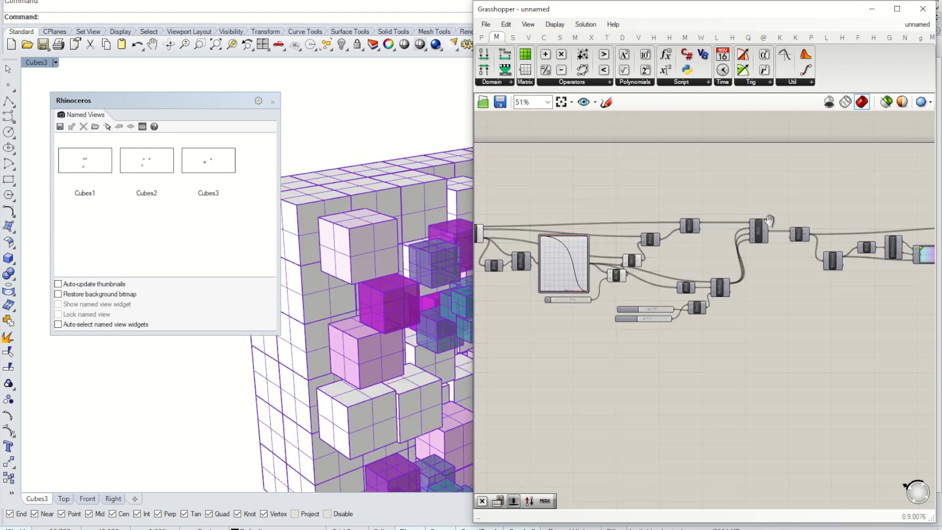
pyautogui.click(812, 230)
pyautogui.rightClick(813, 229)
pyautogui.click(839, 255)
pyautogui.click(859, 188)
pyautogui.click(872, 8)
# Set the viewport's display mode to Shaded and restore the Cubes1 named view.
pyautogui.click(35, 63)
pyautogui.click(62, 102)
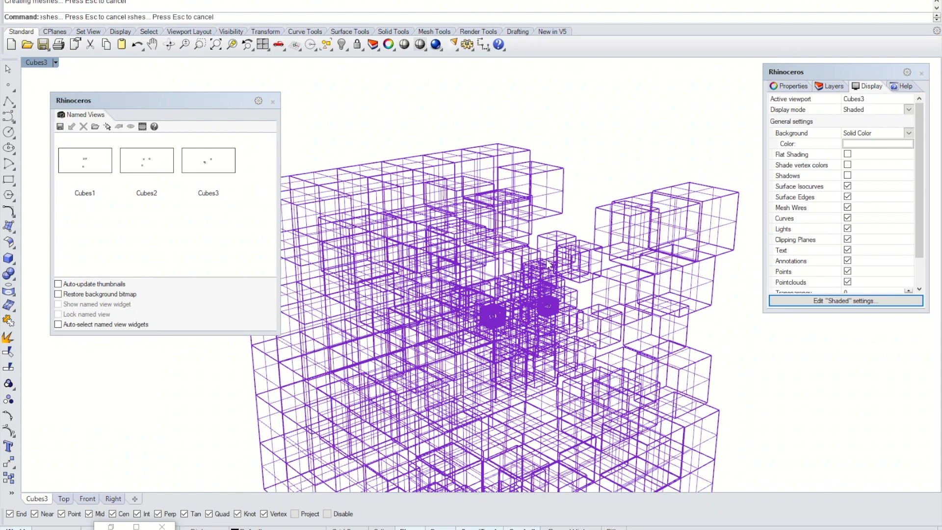
pyautogui.moveTo(586, 255); pyautogui.dragTo(508, 194, button='right')
pyautogui.click(404, 279)
pyautogui.scroll(-4, 469, 270)
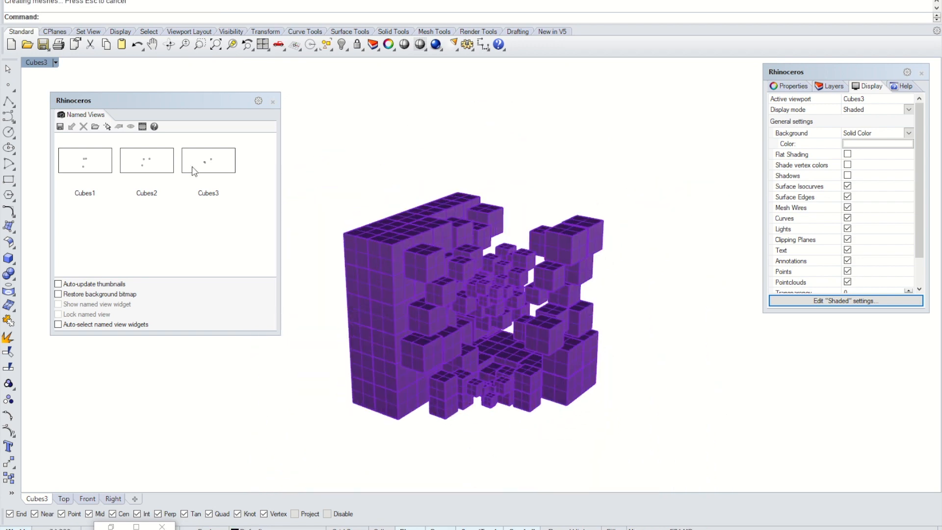
pyautogui.doubleClick(95, 172)
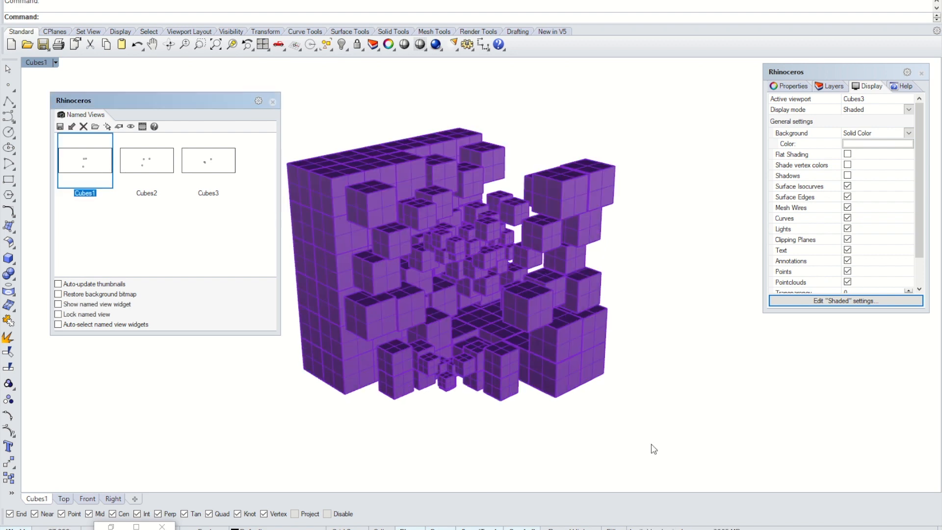
# Select all the baked boxes and create a Make2D drawing of the current view with hidden lines, the viewport rectangle and maintained source layers.
pyautogui.moveTo(228, 106); pyautogui.dragTo(147, 93)
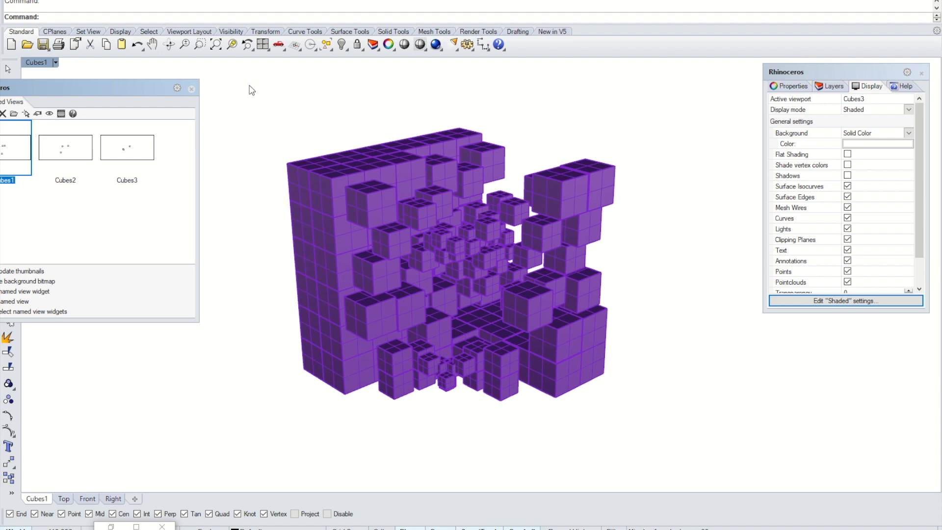
pyautogui.moveTo(242, 83); pyautogui.dragTo(696, 440)
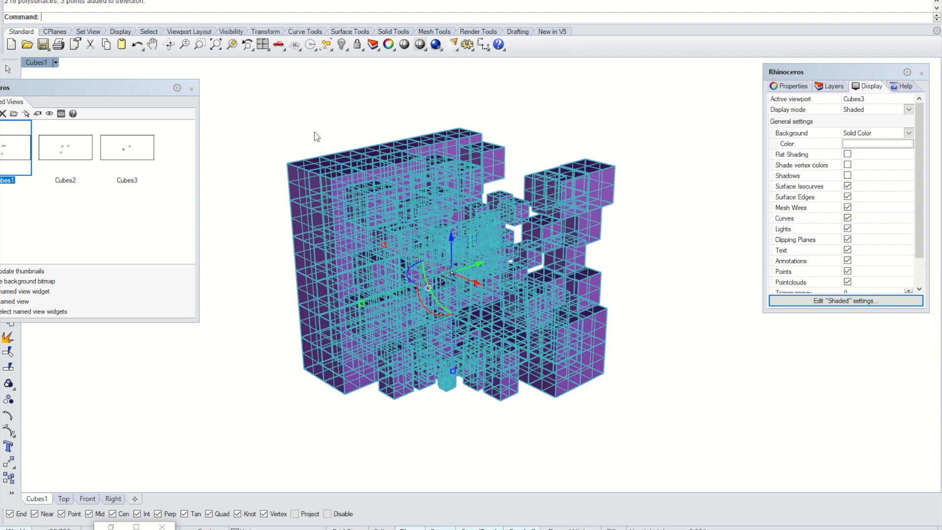
pyautogui.moveTo(116, 88); pyautogui.dragTo(157, 91)
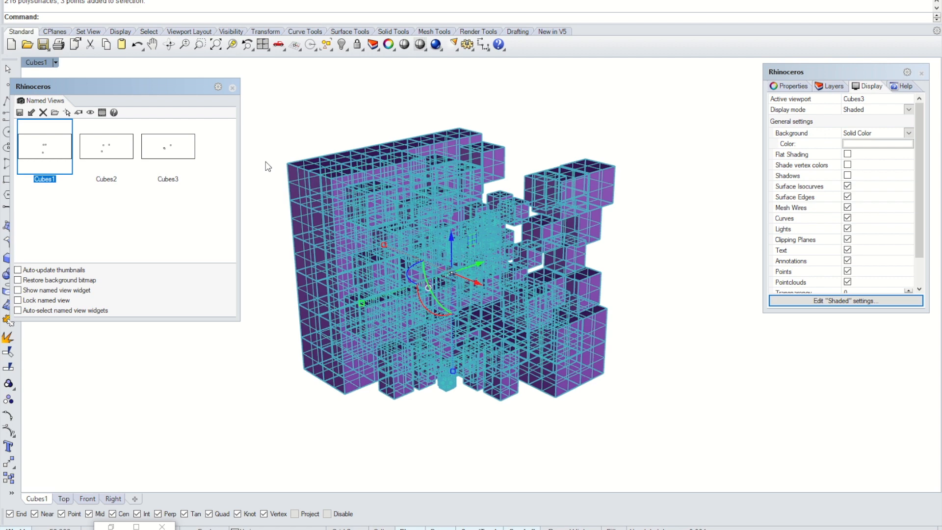
pyautogui.click(322, 97)
pyautogui.moveTo(277, 89); pyautogui.dragTo(704, 464)
pyautogui.write('Mak')
pyautogui.press('Return')
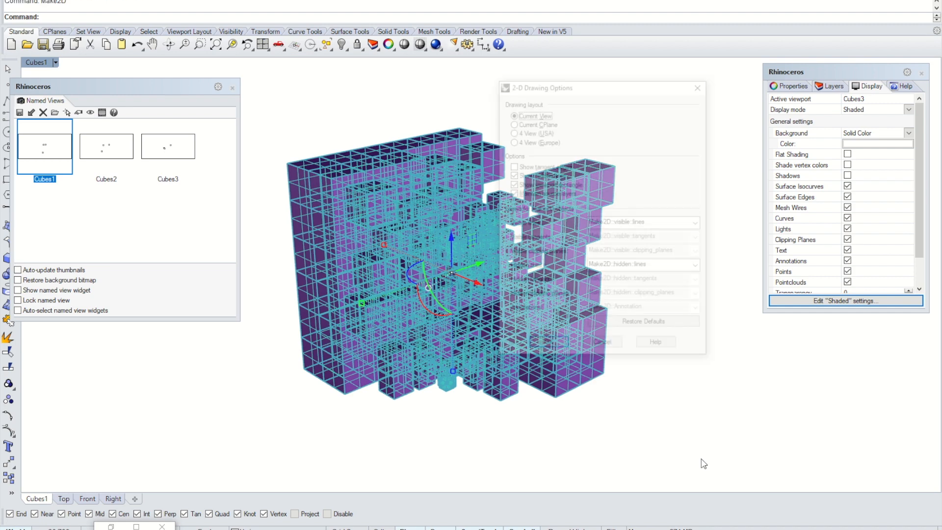
pyautogui.moveTo(571, 88); pyautogui.dragTo(725, 91)
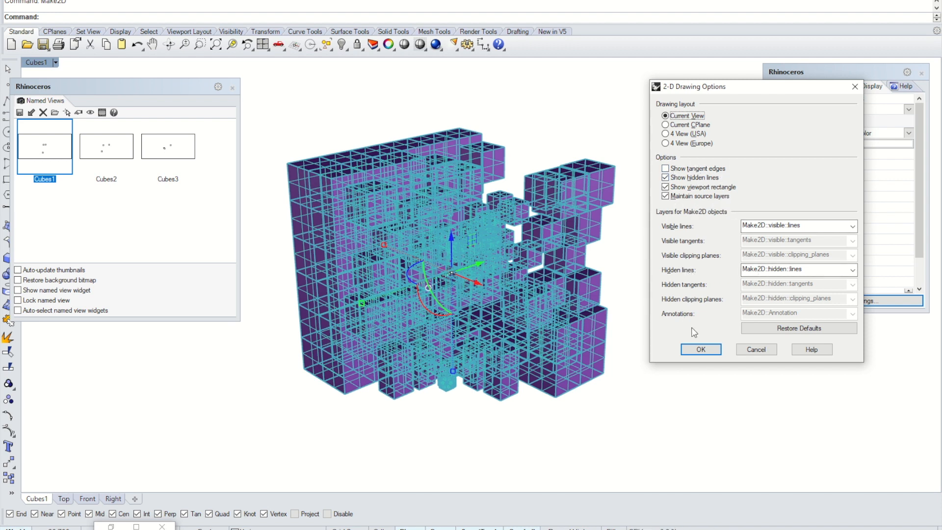
pyautogui.click(701, 350)
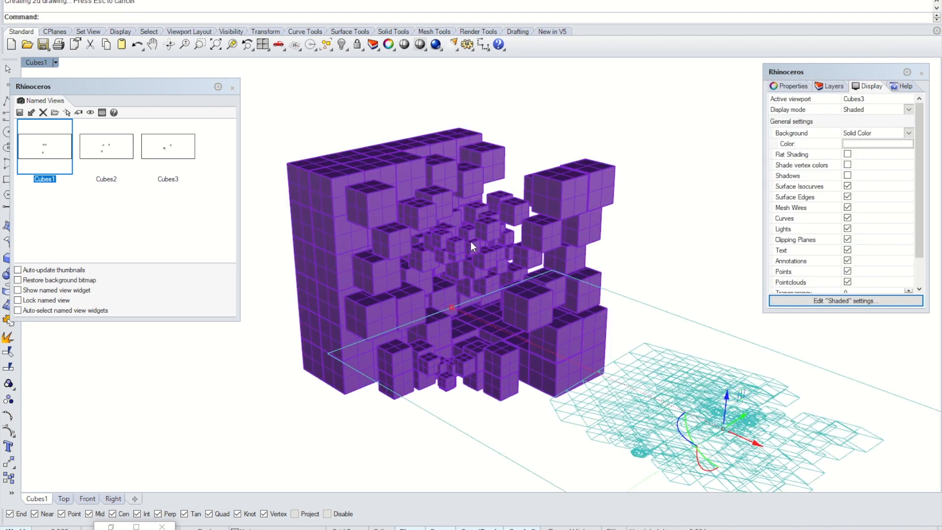
# Move the Make2D drawing well clear of the baked boxes on the ground plane.
pyautogui.moveTo(388, 250); pyautogui.dragTo(431, 274, button='right')
pyautogui.scroll(-4, 431, 274)
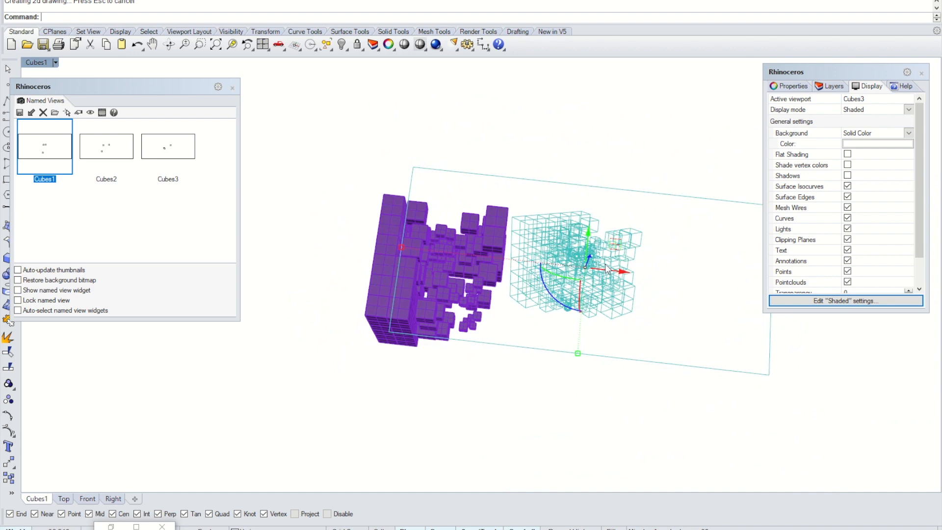
pyautogui.moveTo(617, 277); pyautogui.dragTo(635, 436)
pyautogui.keyDown('shift'); pyautogui.moveTo(531, 284); pyautogui.dragTo(441, 105, button='right'); pyautogui.keyUp('shift')
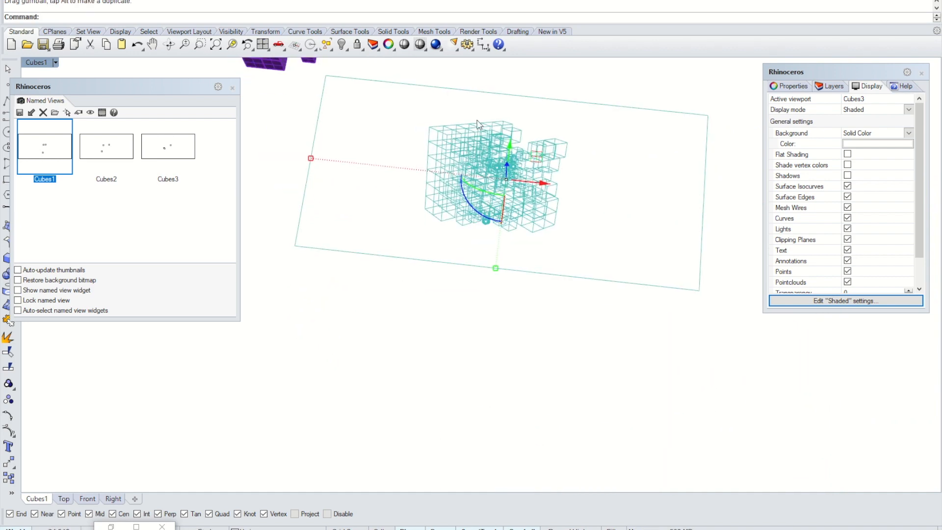
pyautogui.moveTo(509, 147); pyautogui.dragTo(489, 343)
pyautogui.keyDown('shift'); pyautogui.moveTo(466, 260); pyautogui.dragTo(458, 99, button='right'); pyautogui.keyUp('shift')
# Turn off the Make2D hidden layer and clear the selection to check the visible linework on its own.
pyautogui.moveTo(481, 211); pyautogui.dragTo(513, 232, button='right')
pyautogui.scroll(5, 471, 238)
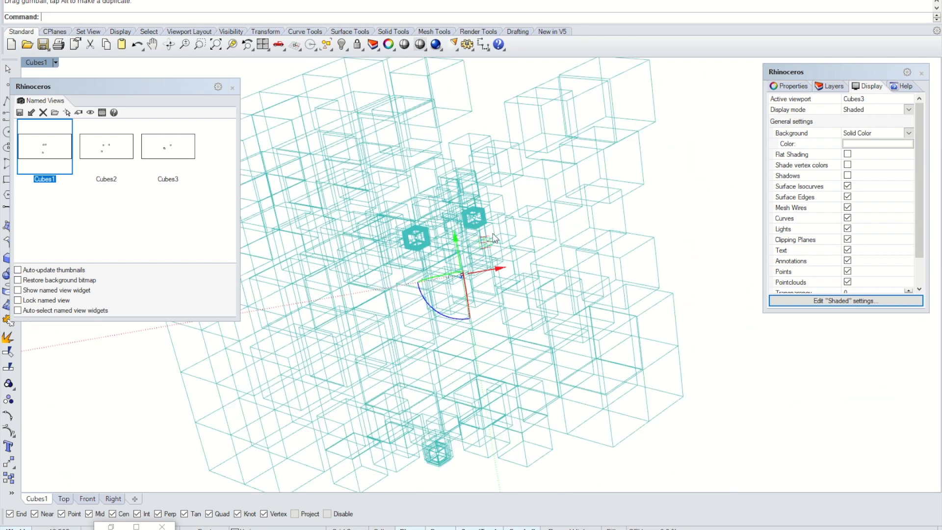
pyautogui.click(834, 87)
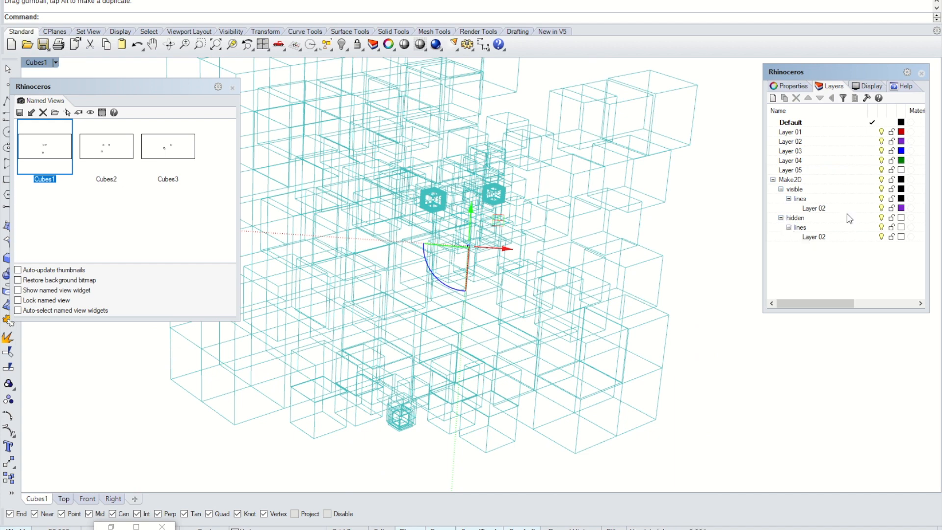
pyautogui.click(882, 217)
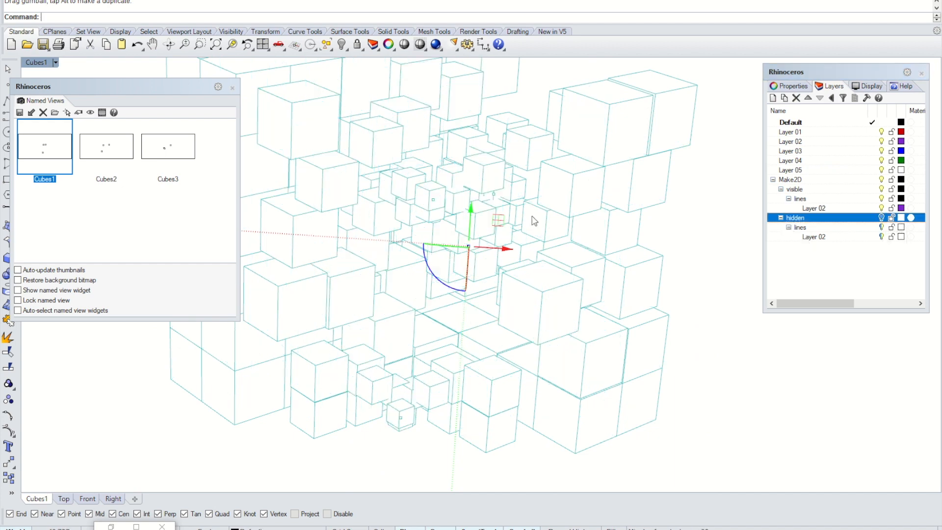
pyautogui.press('Escape')
pyautogui.scroll(-5, 448, 212)
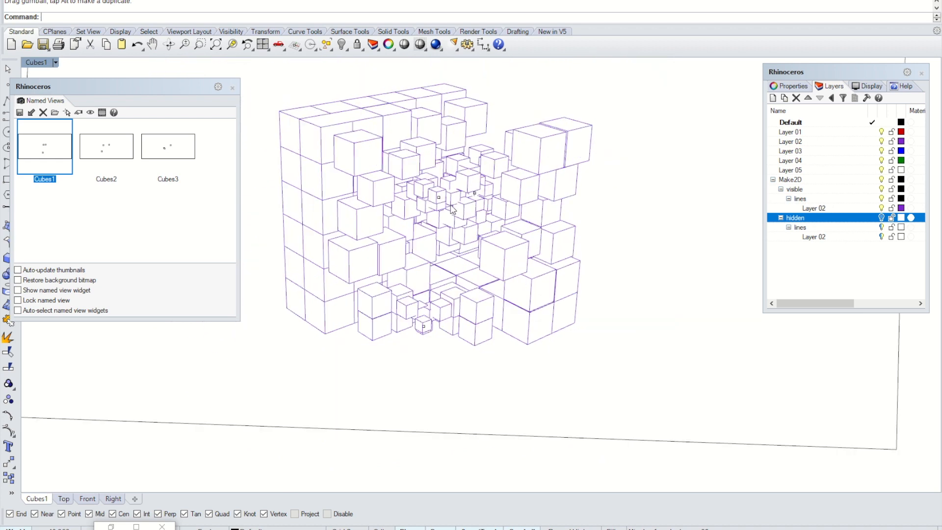
pyautogui.keyDown('shift'); pyautogui.moveTo(475, 182); pyautogui.dragTo(488, 211, button='right'); pyautogui.keyUp('shift')
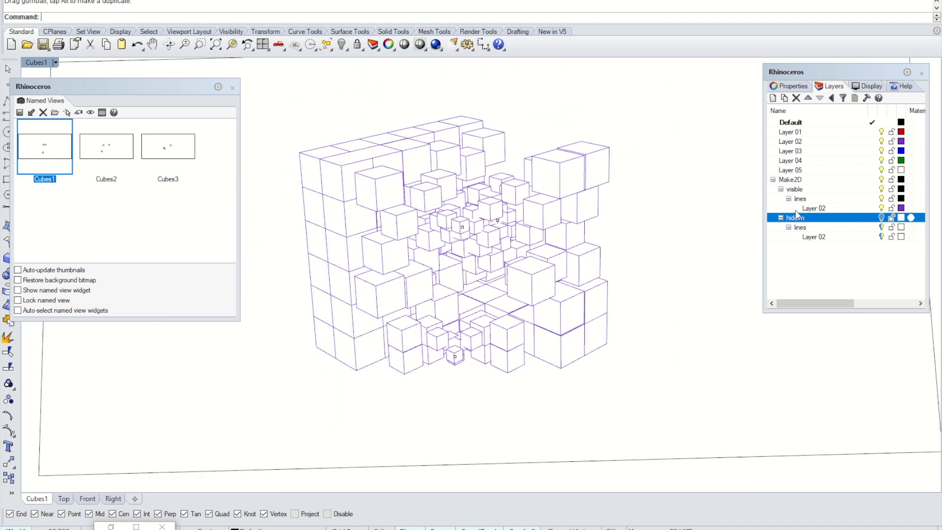
# Turn the Make2D hidden layer back on and examine the visible and hidden linework together.
pyautogui.click(882, 217)
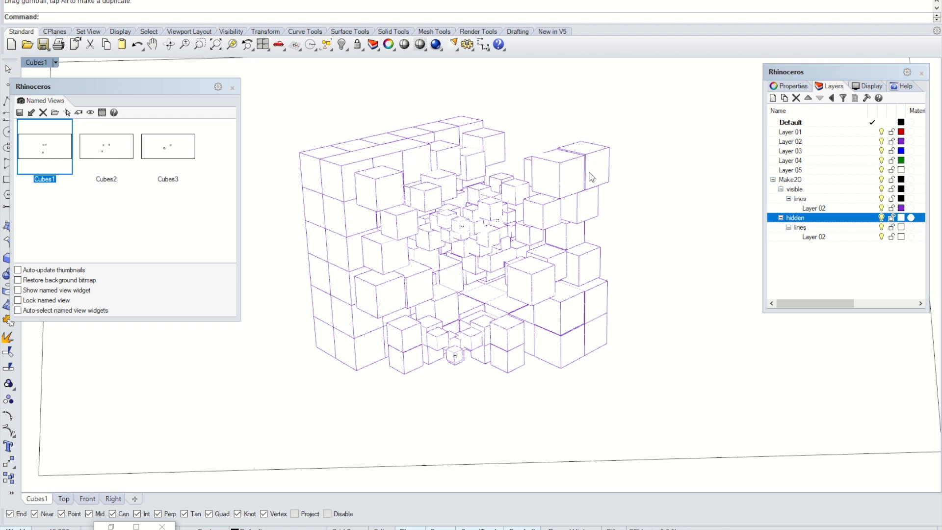
pyautogui.scroll(-5, 689, 181)
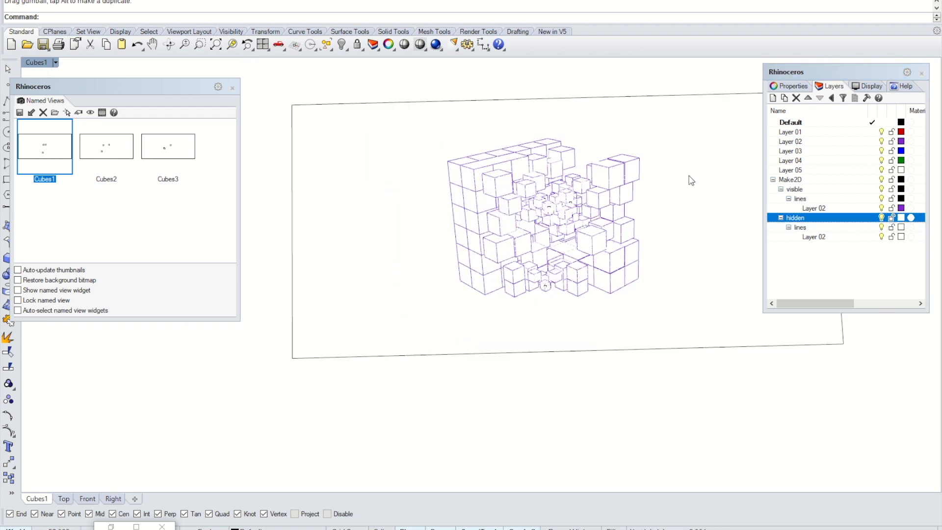
pyautogui.moveTo(611, 240); pyautogui.dragTo(604, 264, button='right')
pyautogui.scroll(6, 546, 247)
pyautogui.scroll(2, 548, 252)
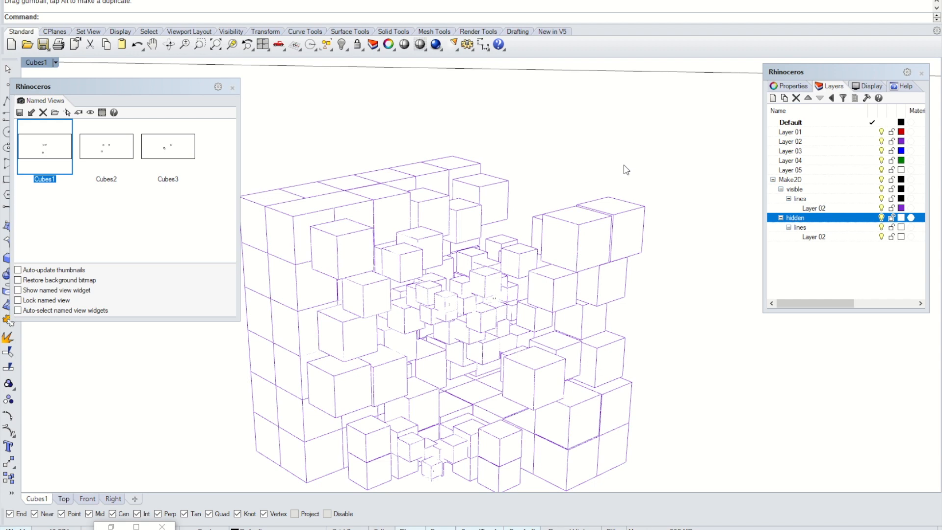
pyautogui.scroll(-2, 626, 170)
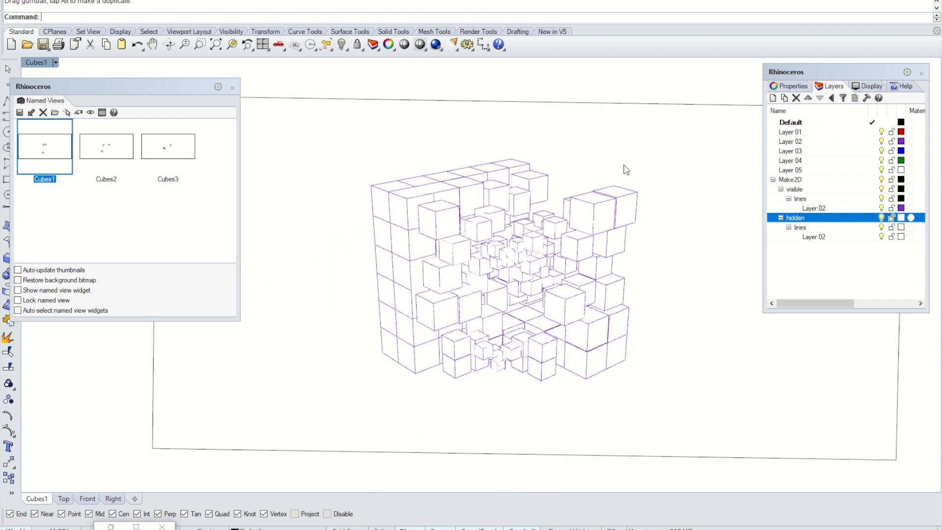
pyautogui.scroll(2, 445, 152)
pyautogui.scroll(-1, 457, 157)
pyautogui.scroll(-1, 563, 167)
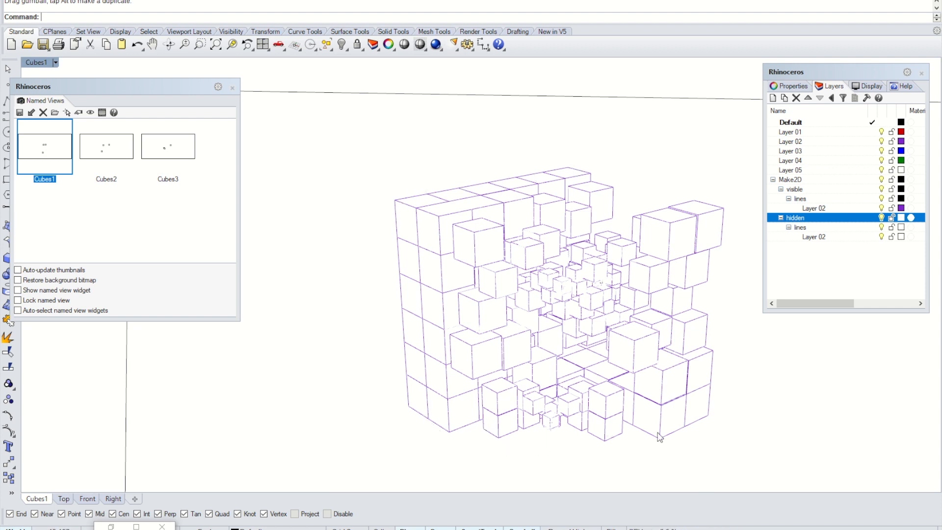
# Select the baked boxes, restore the Cubes1 named view and create their Mesh Outline.
pyautogui.scroll(-4, 535, 269)
pyautogui.moveTo(548, 243); pyautogui.dragTo(469, 145, button='right')
pyautogui.moveTo(499, 134); pyautogui.dragTo(666, 257)
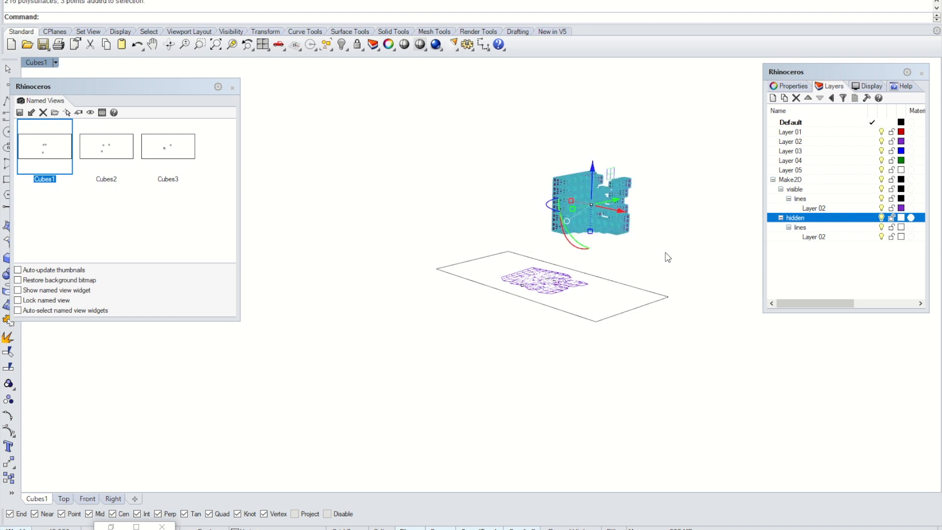
pyautogui.doubleClick(64, 157)
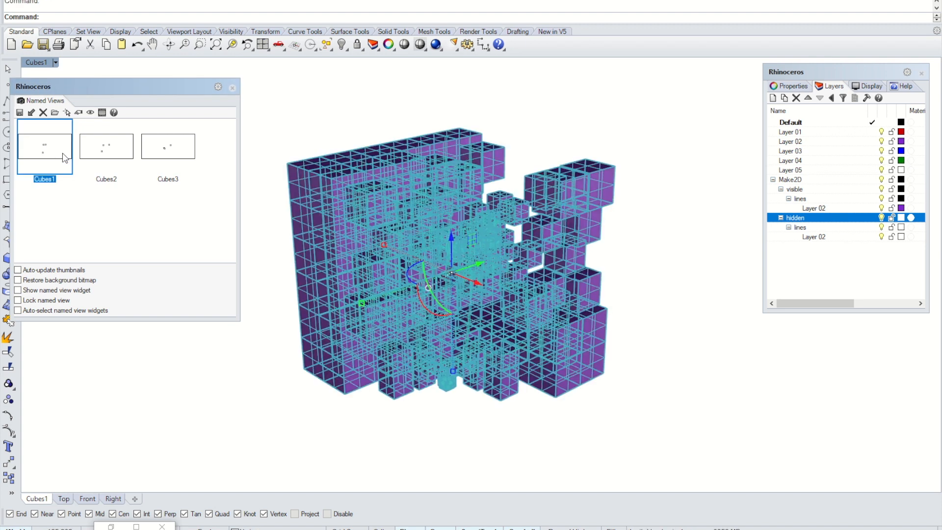
pyautogui.click(76, 1)
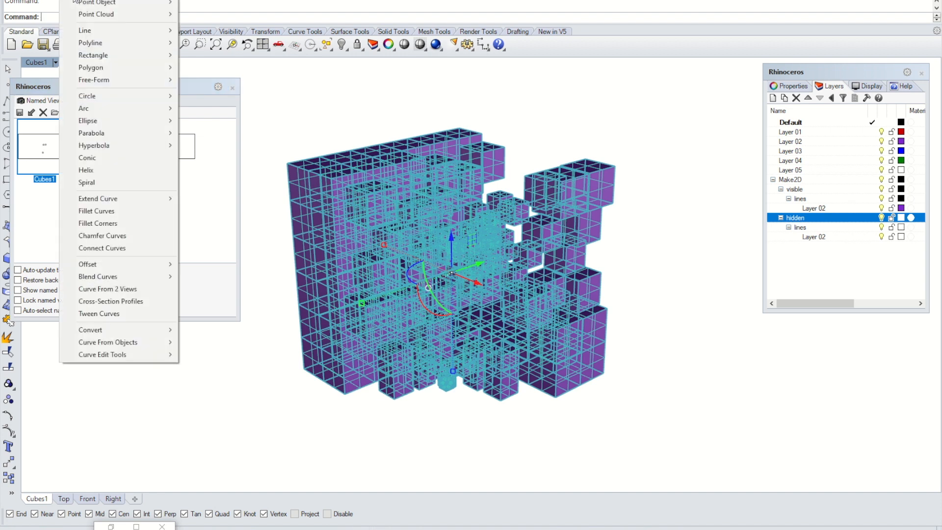
pyautogui.moveTo(162, 342)
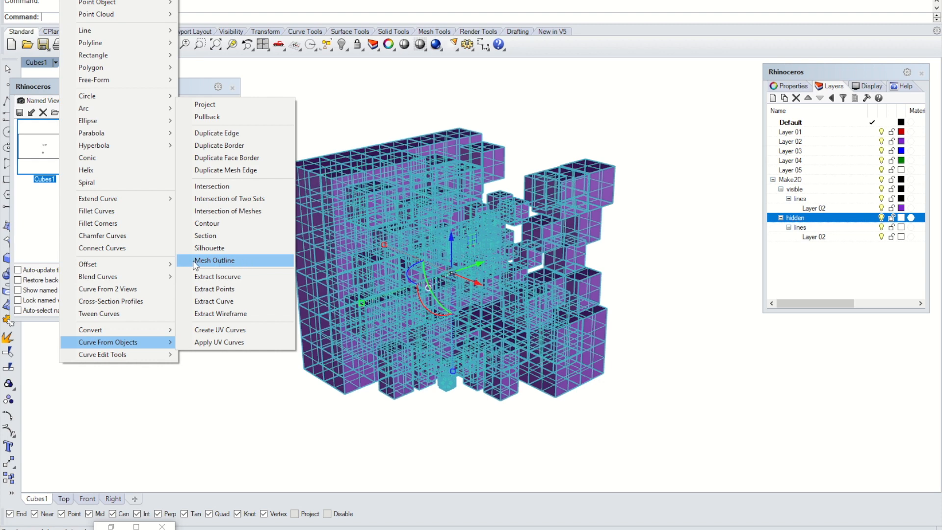
pyautogui.click(234, 265)
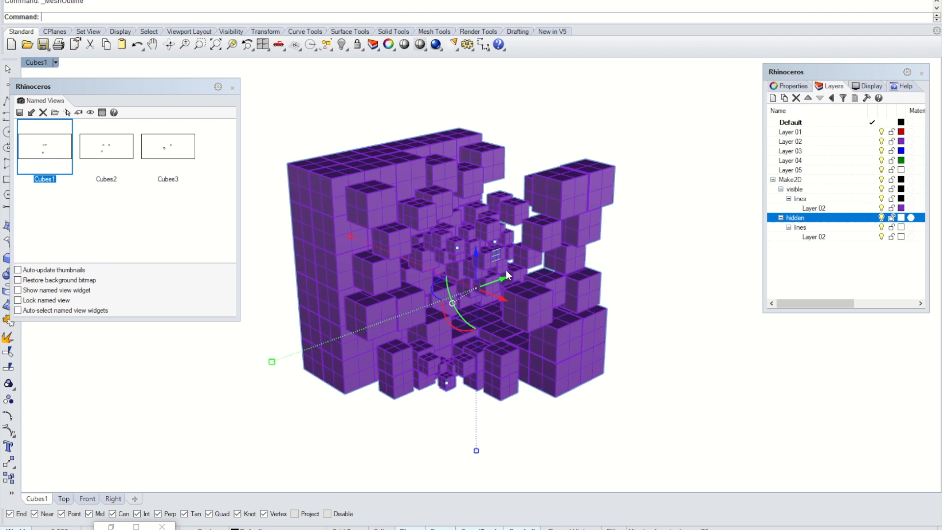
# Move the mesh outline away from the boxes to inspect it, restore the Cubes1 view and undo the move.
pyautogui.moveTo(493, 296); pyautogui.dragTo(608, 346)
pyautogui.scroll(-5, 372, 249)
pyautogui.moveTo(372, 250); pyautogui.dragTo(482, 254, button='right')
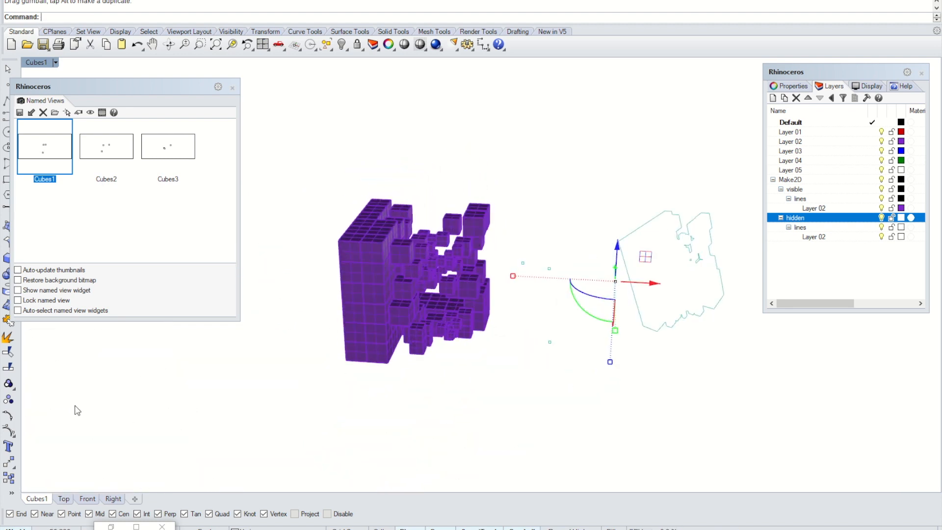
pyautogui.doubleClick(37, 143)
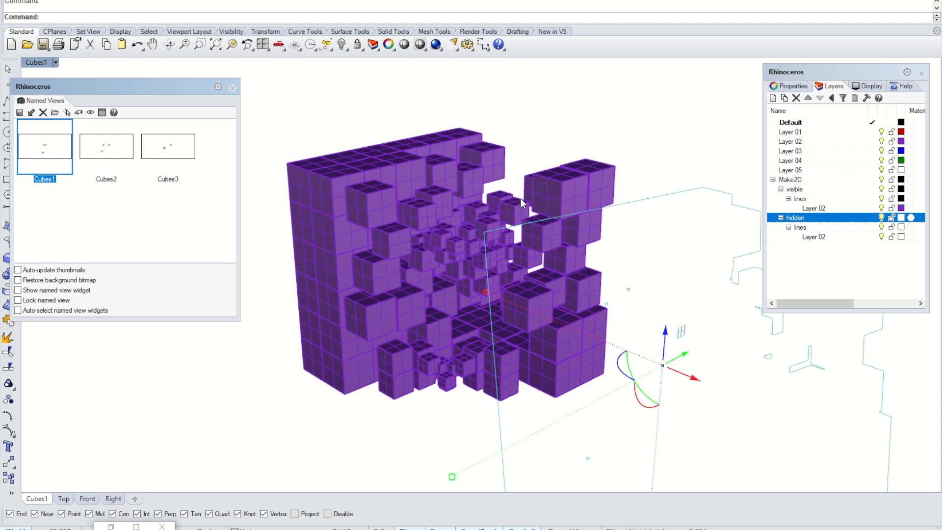
pyautogui.hotkey('ctrl', 'z')
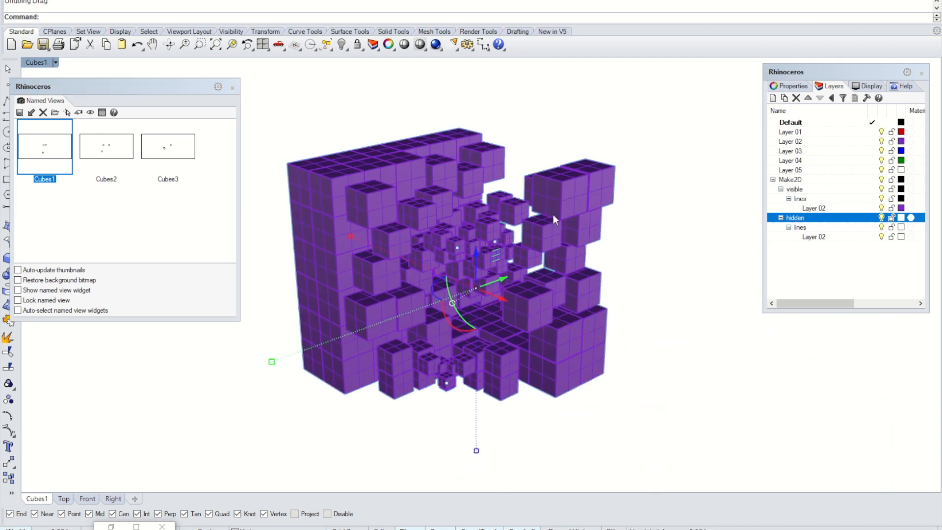
# Hide Layer 02 containing the boxes, inspect the mesh outline by itself and restore the Cubes1 named view.
pyautogui.click(882, 141)
pyautogui.click(590, 146)
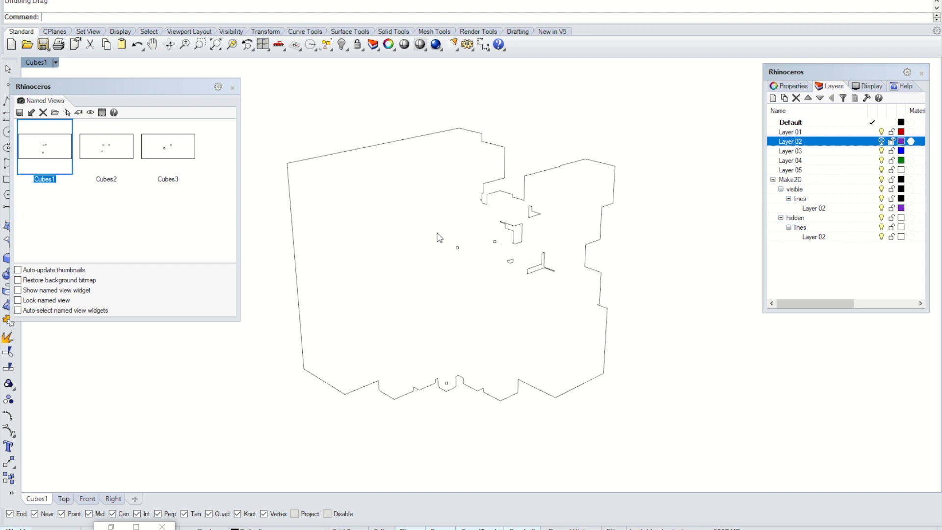
pyautogui.moveTo(575, 237); pyautogui.dragTo(597, 247, button='right')
pyautogui.scroll(-6, 503, 246)
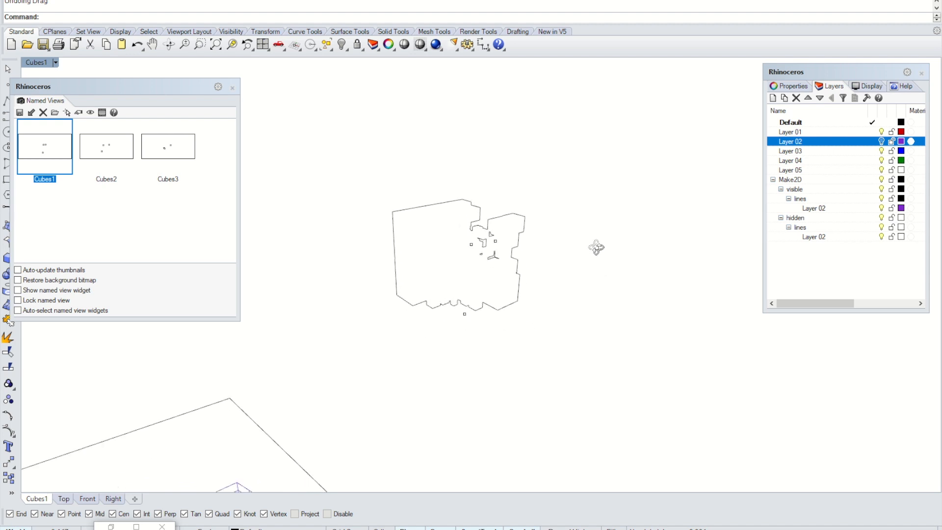
pyautogui.doubleClick(66, 151)
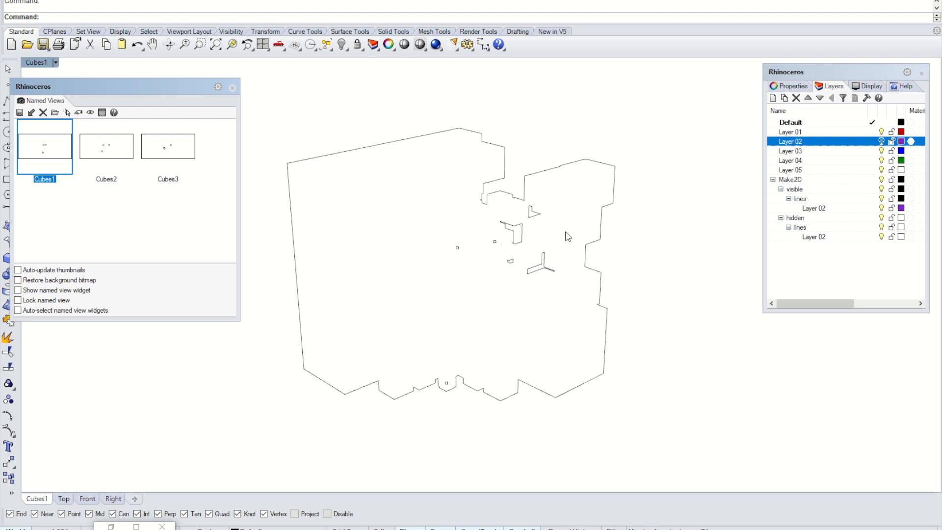
pyautogui.click(359, 150)
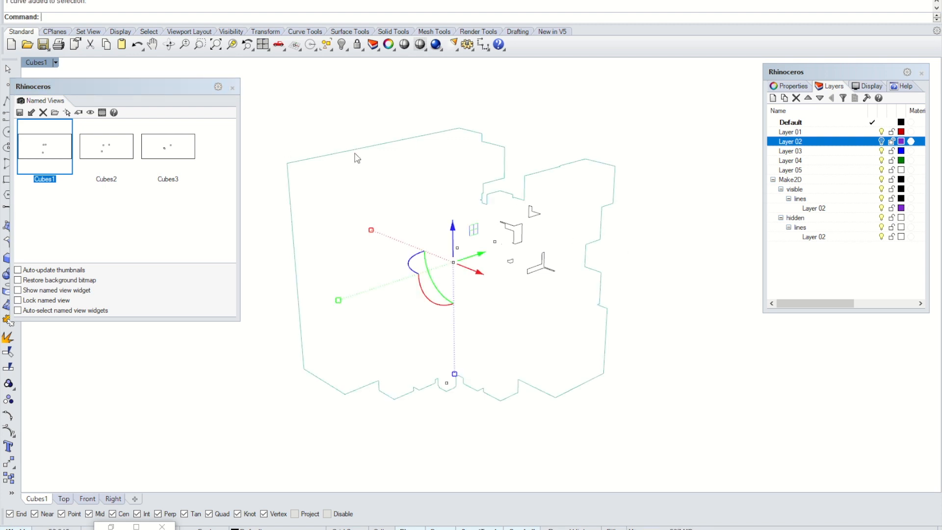
pyautogui.moveTo(566, 300); pyautogui.dragTo(493, 192)
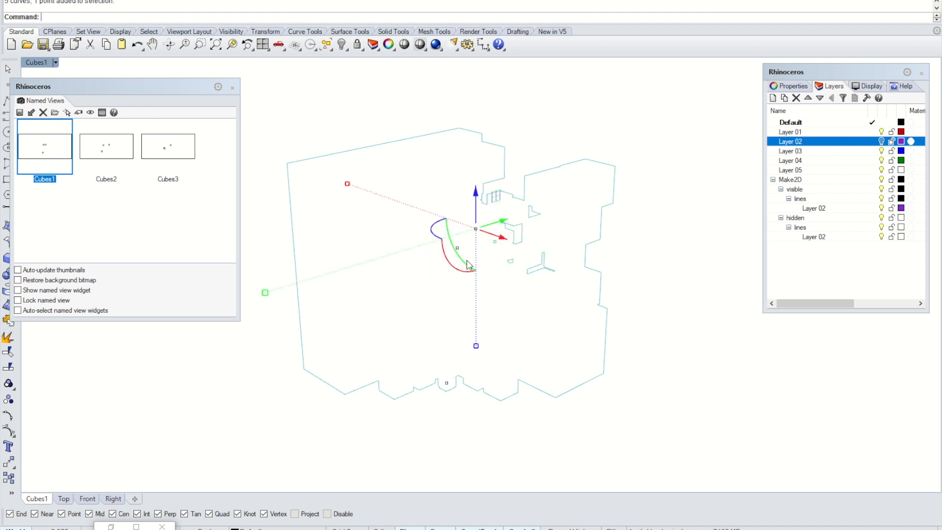
pyautogui.keyDown('ctrl'); pyautogui.moveTo(485, 234); pyautogui.dragTo(501, 252); pyautogui.keyUp('ctrl')
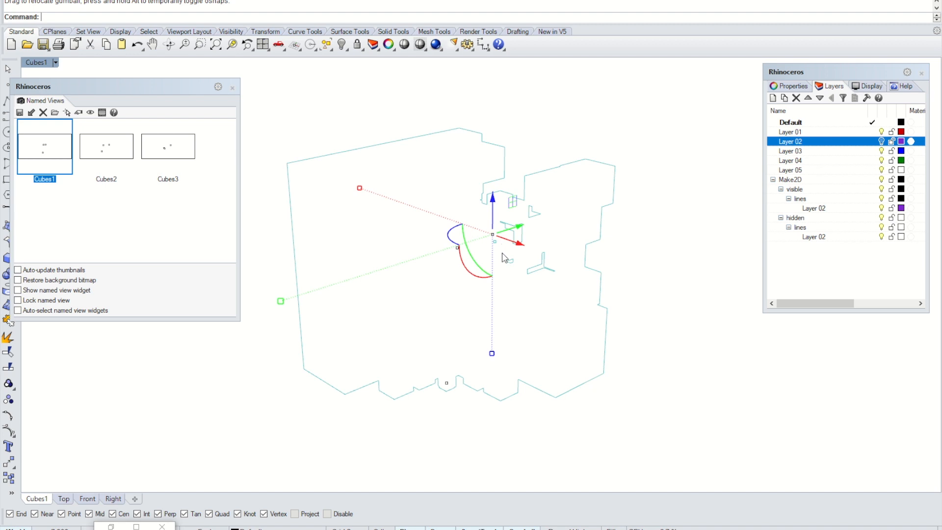
pyautogui.hotkey('ctrl', 'z')
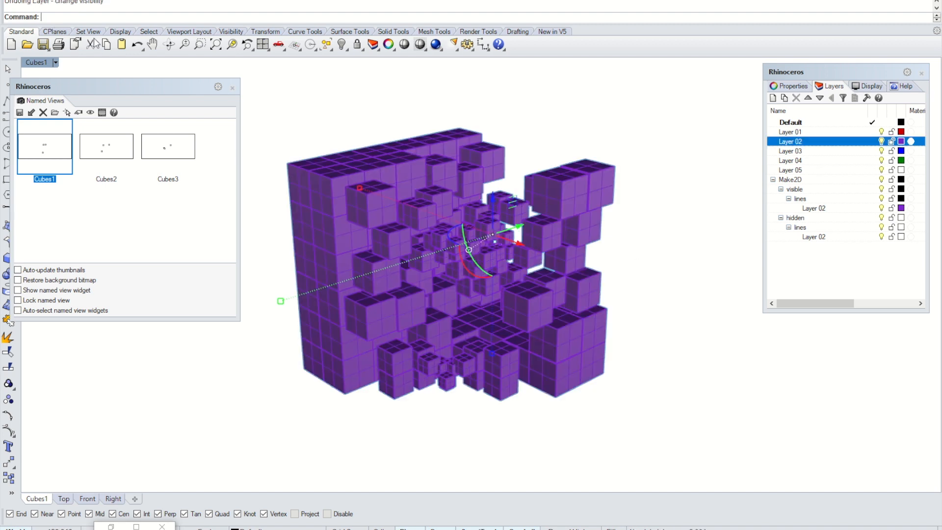
pyautogui.click(41, 1)
pyautogui.click(49, 11)
pyautogui.press('Escape')
# Select the mesh outline curves, restore the Cubes1 named view and set up exporting the selection as Adobe Illustrator (*.ai).
pyautogui.moveTo(646, 427); pyautogui.dragTo(505, 138)
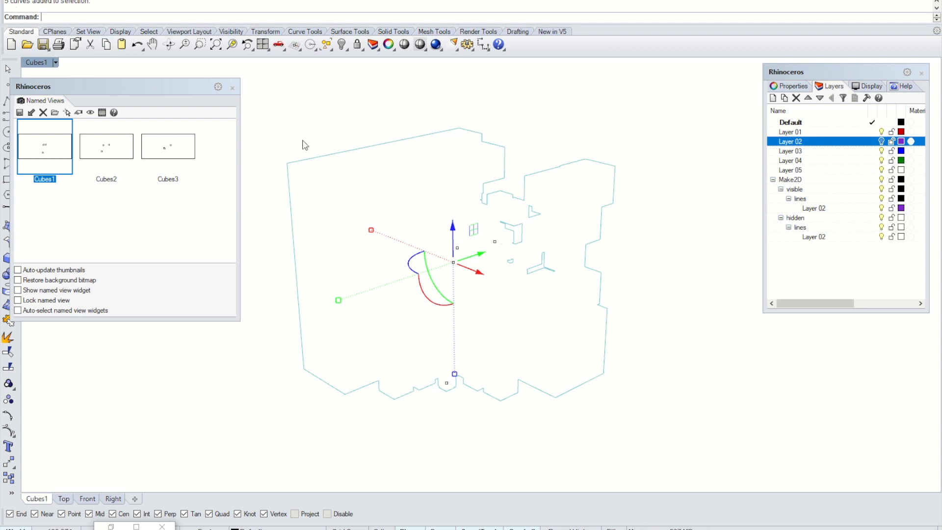
pyautogui.moveTo(639, 250); pyautogui.dragTo(679, 216, button='right')
pyautogui.doubleClick(58, 156)
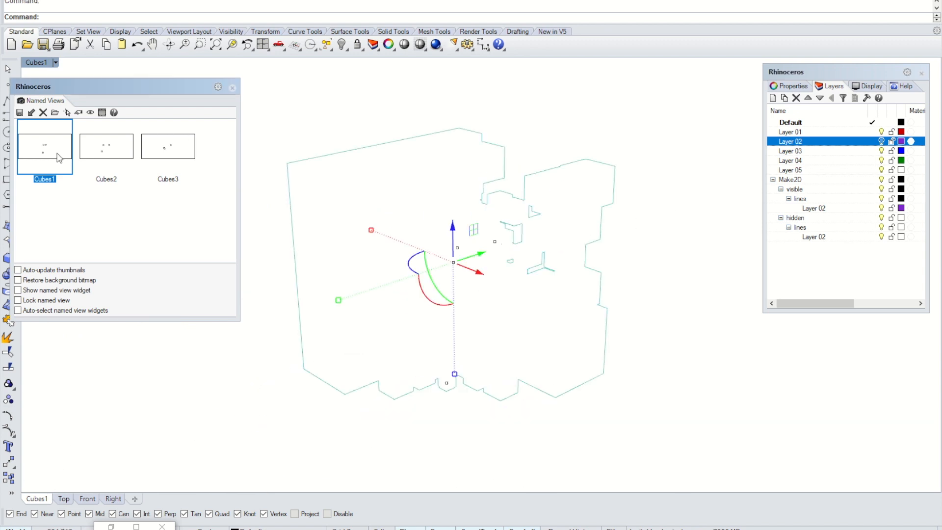
pyautogui.click(14, 1)
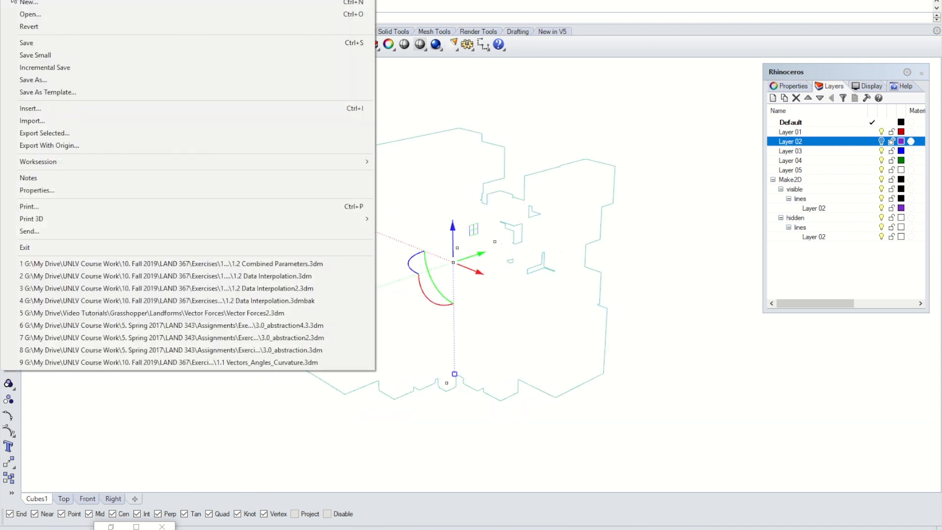
pyautogui.click(93, 134)
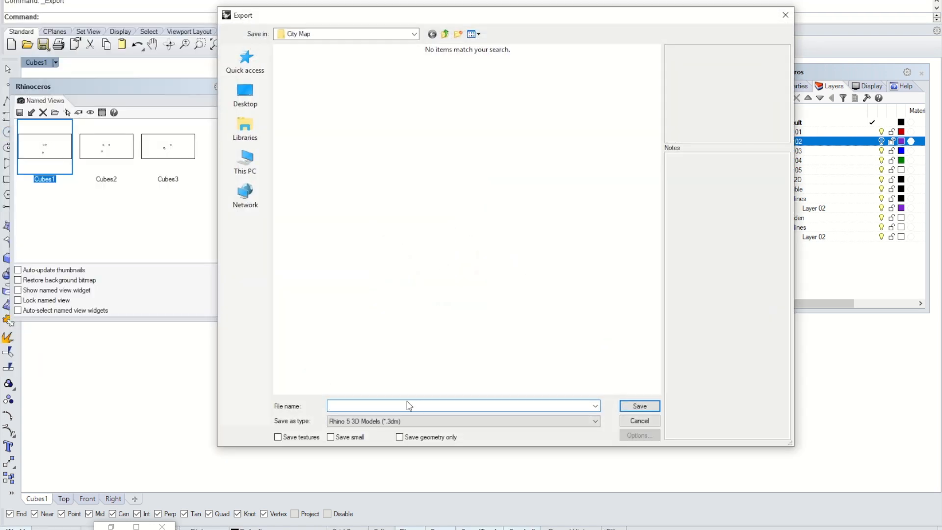
pyautogui.click(406, 421)
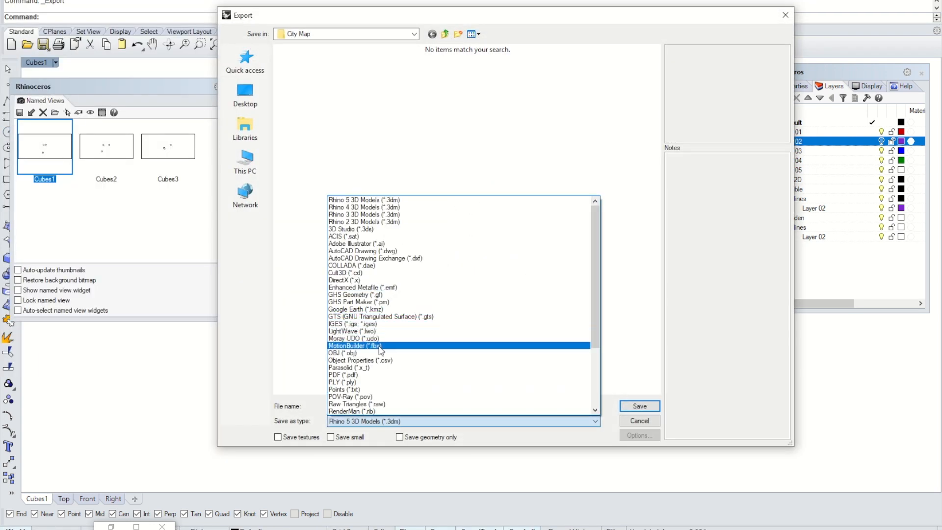
pyautogui.click(378, 243)
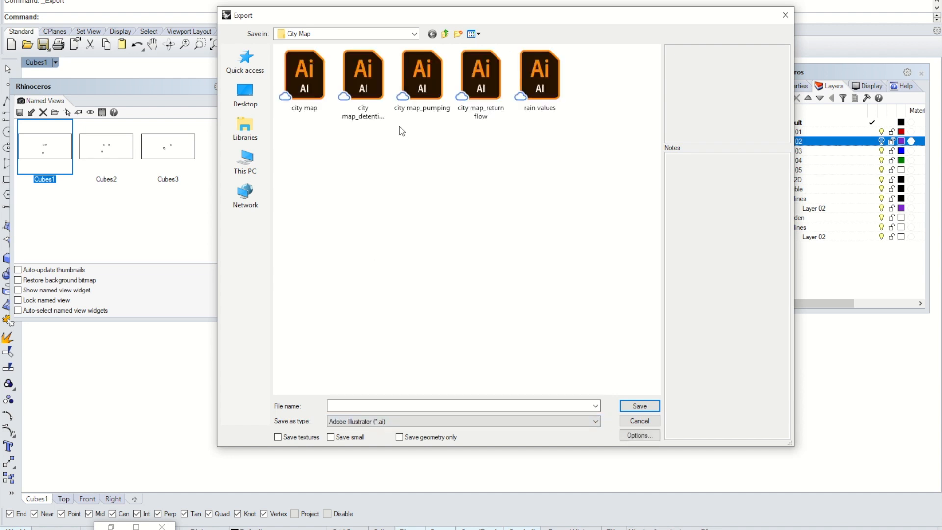
# Save the export to the Desktop as cube_profile with RGB color and Export Viewport Boundary turned on.
pyautogui.click(245, 61)
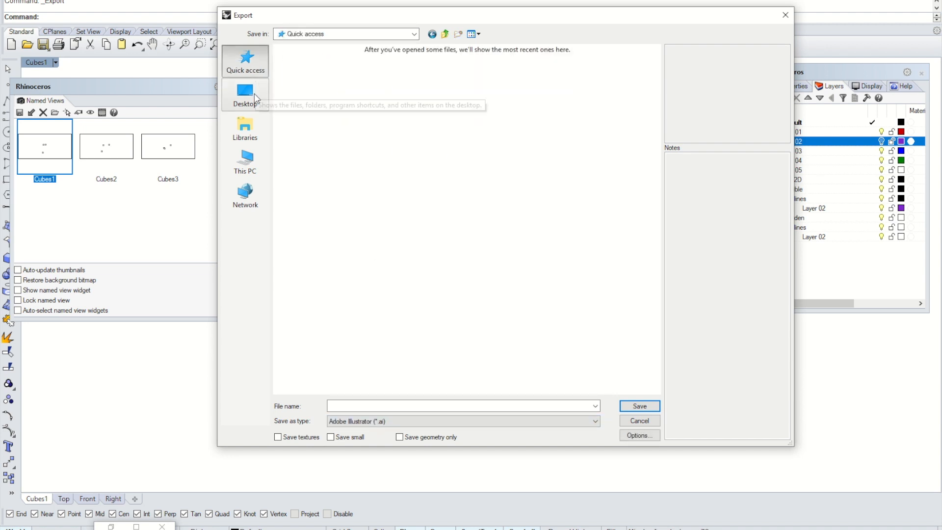
pyautogui.click(255, 97)
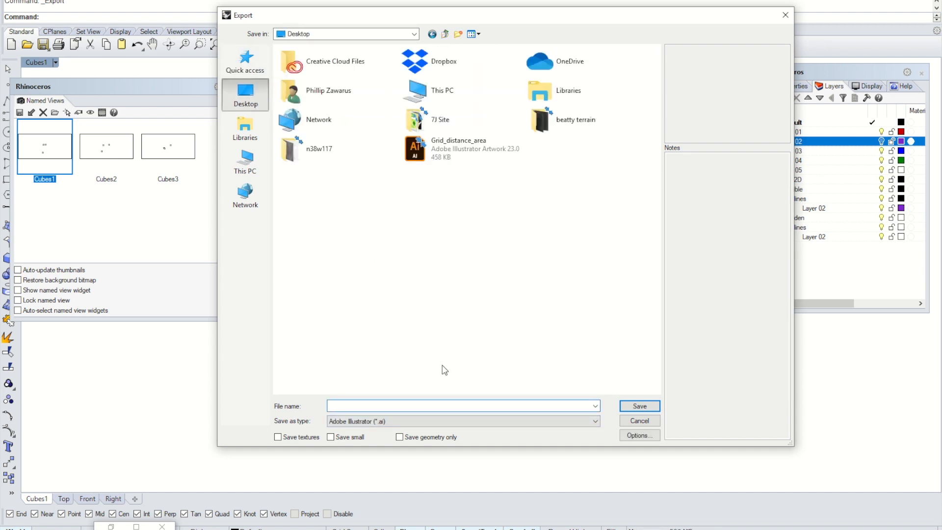
pyautogui.write('cube_profile')
pyautogui.press('Return')
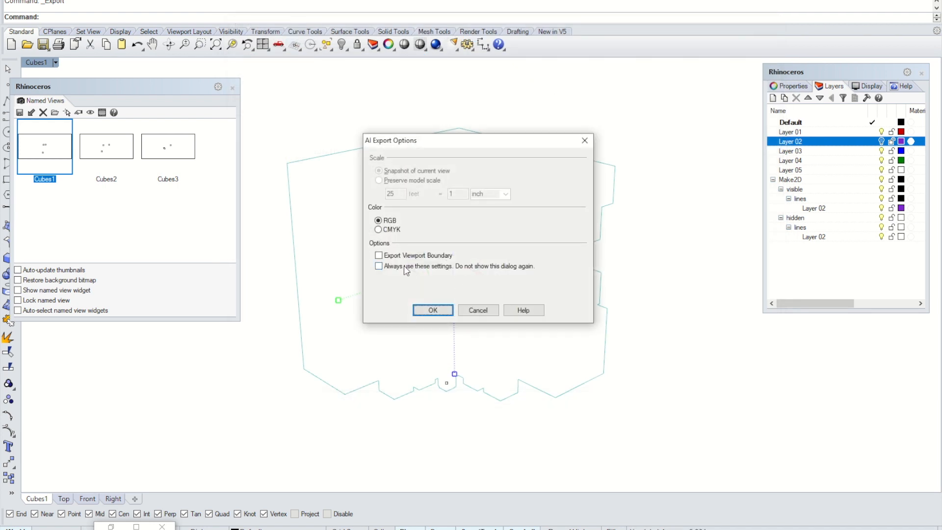
pyautogui.click(421, 256)
pyautogui.click(437, 313)
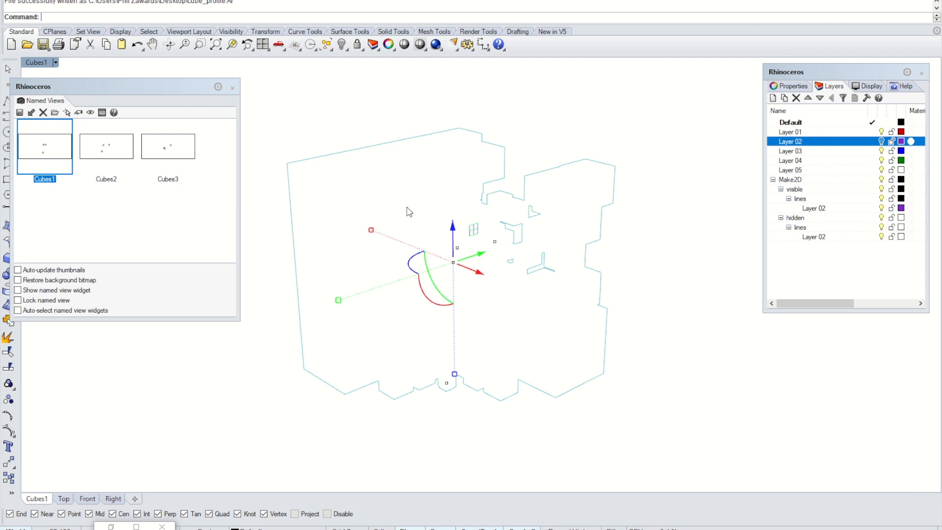
# Deselect the mesh outline and select the Make2D linework together with its surrounding rectangle.
pyautogui.scroll(-8, 413, 205)
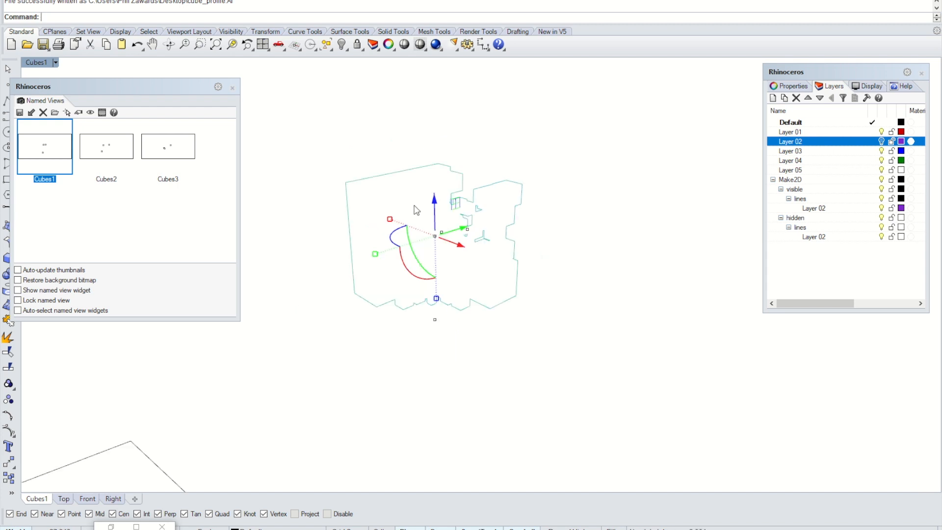
pyautogui.moveTo(418, 205)
pyautogui.mouseDown(button='right')
pyautogui.moveTo(347, 295)
pyautogui.moveTo(423, 336)
pyautogui.mouseUp(button='right')
pyautogui.scroll(-3, 498, 408)
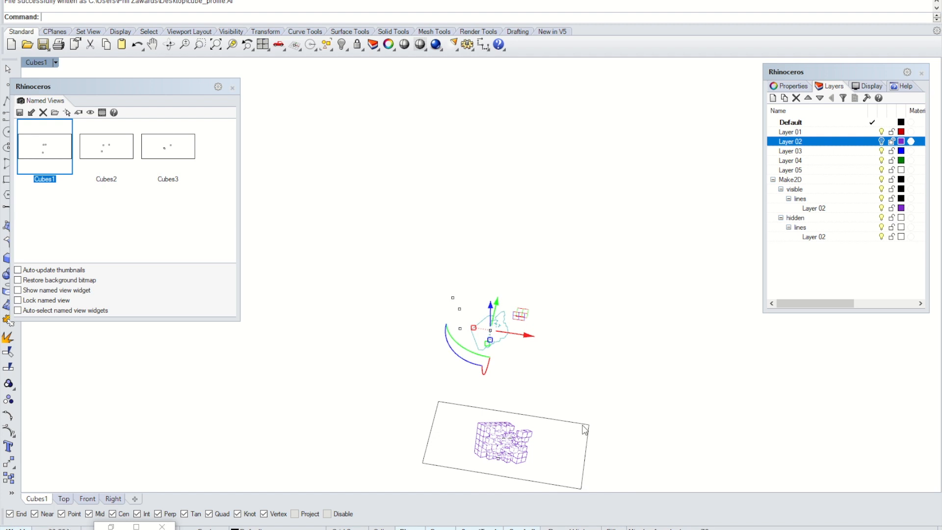
pyautogui.keyDown('shift'); pyautogui.moveTo(565, 426); pyautogui.dragTo(495, 300, button='right'); pyautogui.keyUp('shift')
pyautogui.scroll(6, 487, 342)
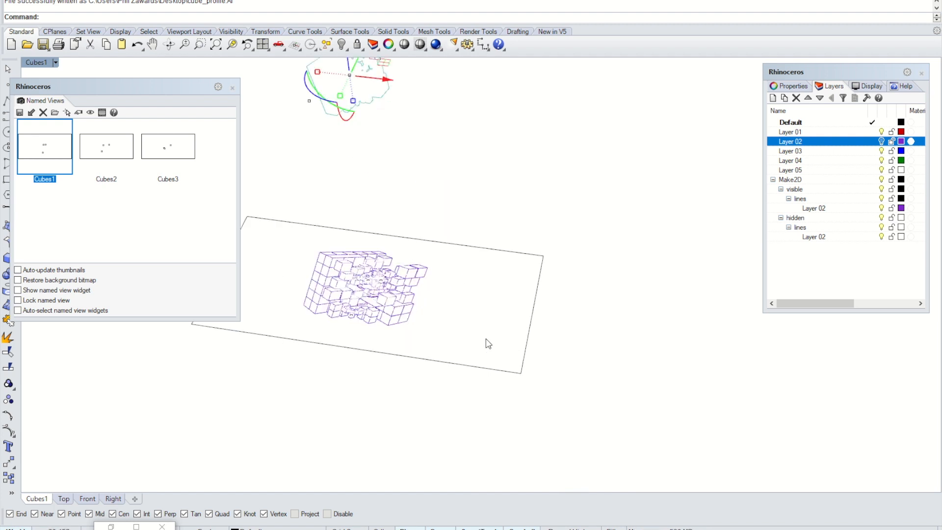
pyautogui.moveTo(390, 241); pyautogui.dragTo(491, 314, button='right')
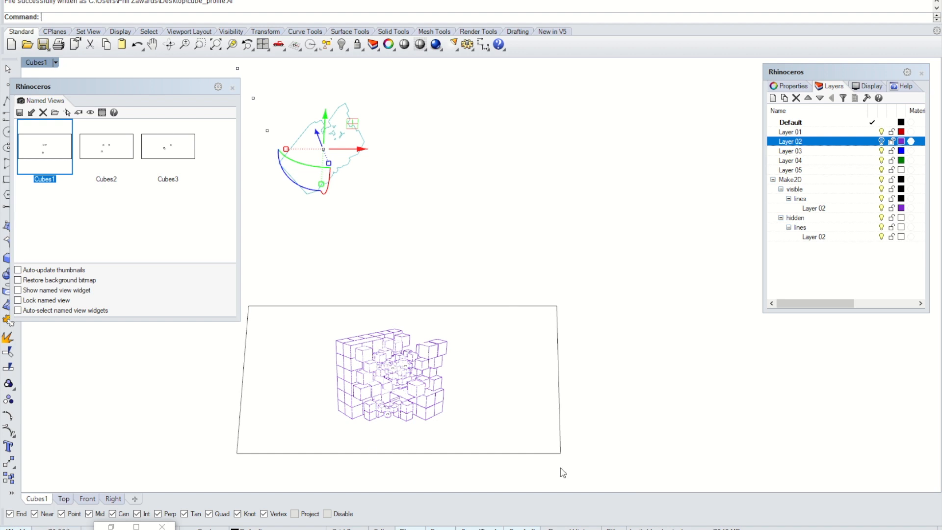
pyautogui.click(447, 237)
pyautogui.moveTo(484, 291); pyautogui.dragTo(637, 435, button='right')
pyautogui.moveTo(642, 438); pyautogui.dragTo(384, 320)
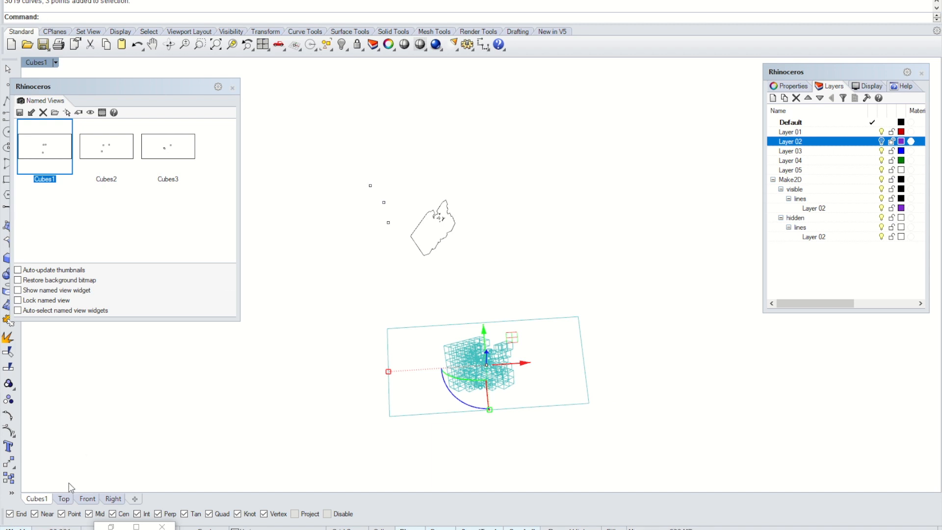
# Switch to the Top viewport and frame the selected Make2D linework and rectangle in plan.
pyautogui.moveTo(383, 375); pyautogui.dragTo(349, 236, button='right')
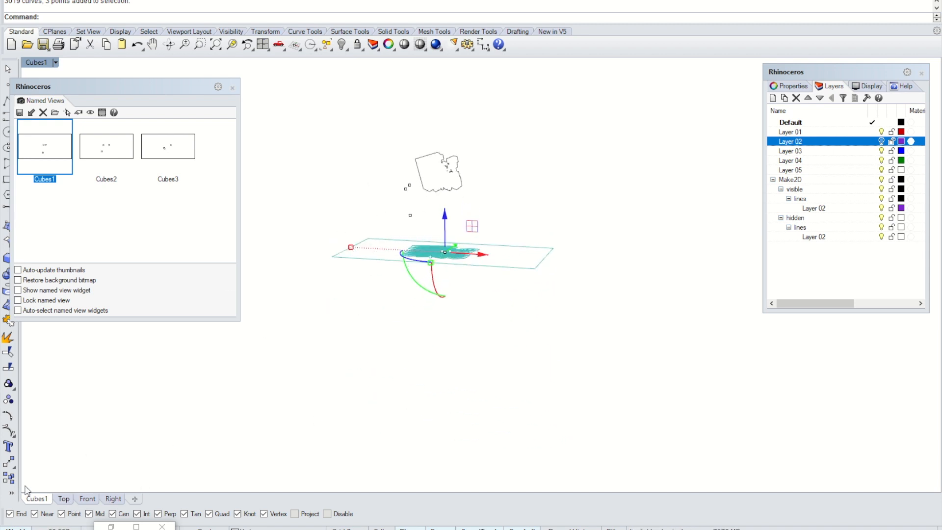
pyautogui.click(63, 498)
pyautogui.moveTo(502, 303); pyautogui.dragTo(736, 186, button='right')
pyautogui.scroll(-7, 564, 234)
pyautogui.moveTo(602, 351); pyautogui.dragTo(468, 95, button='right')
pyautogui.moveTo(442, 209); pyautogui.dragTo(568, 275, button='right')
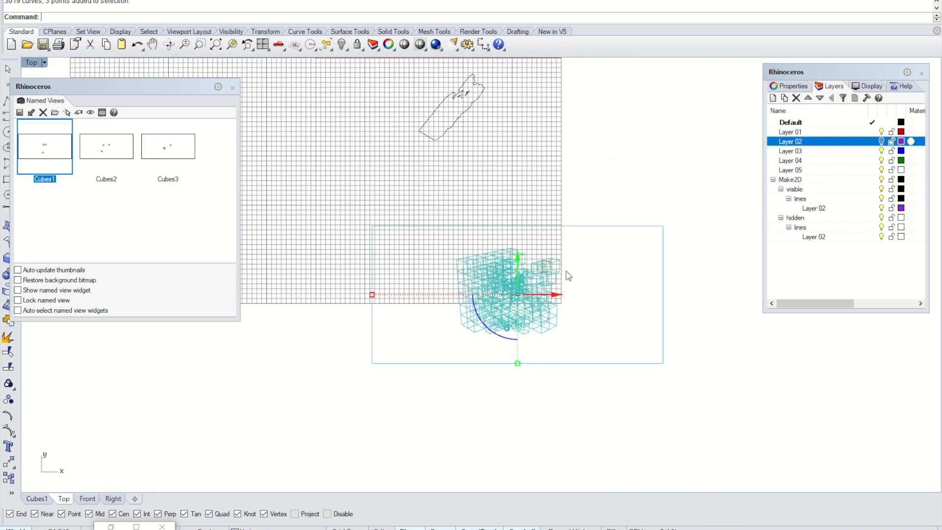
# Export the selected linework to the Desktop as Illustrator file cube_curves, as a snapshot of the current view with Export Viewport Boundary off.
pyautogui.write('Export')
pyautogui.press('Return')
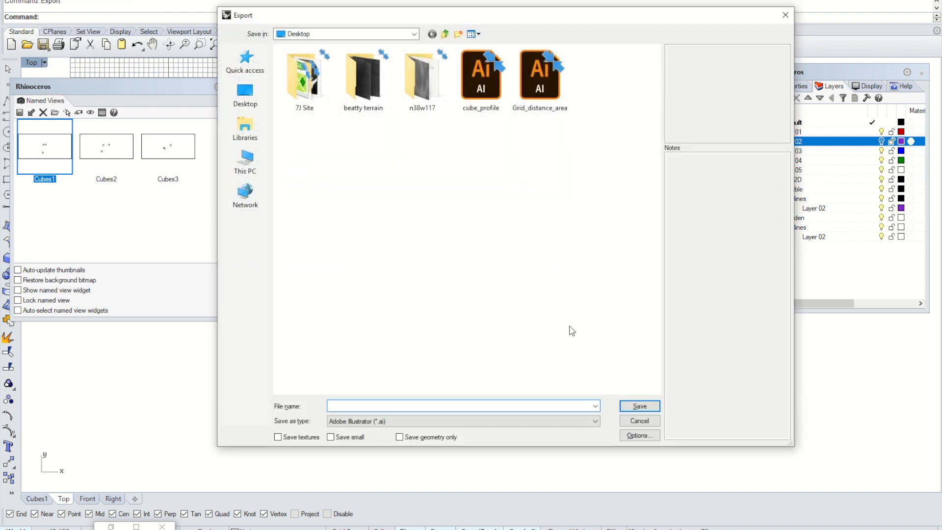
pyautogui.write('cube_curve')
pyautogui.press('Return')
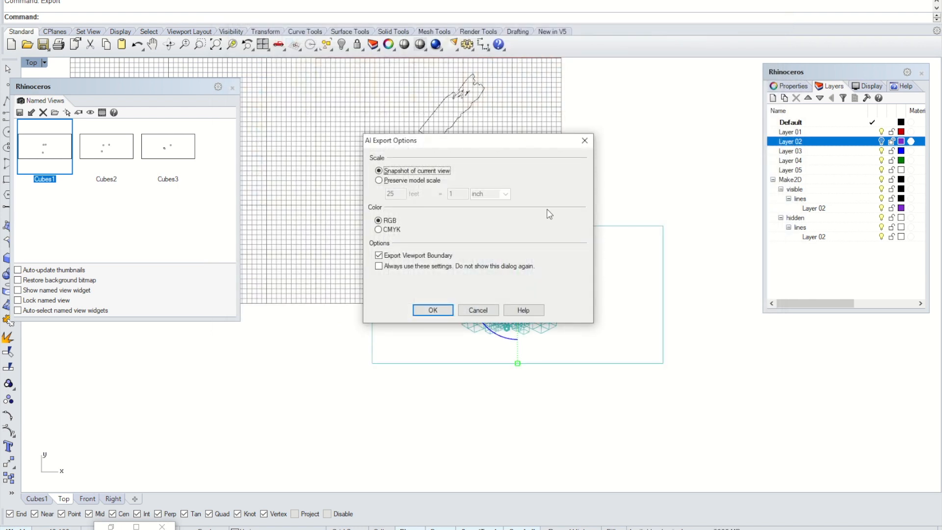
pyautogui.click(425, 260)
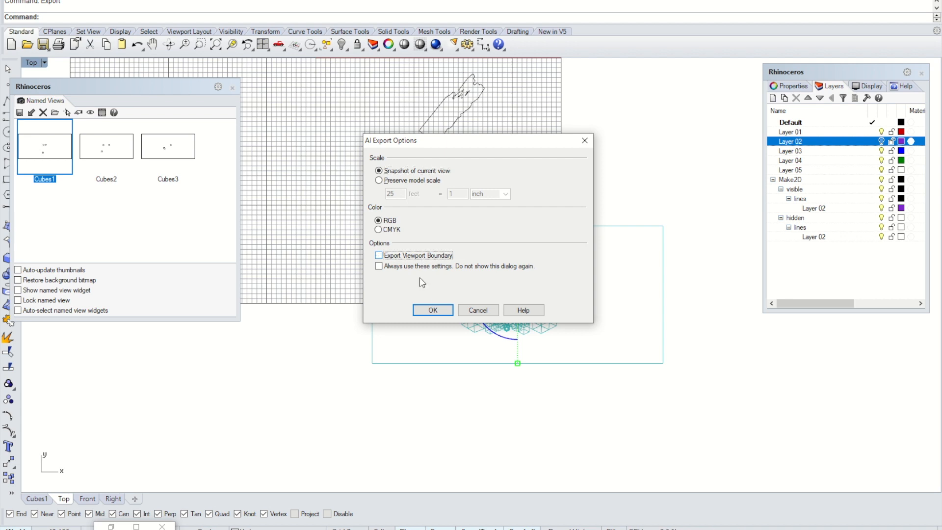
pyautogui.click(431, 310)
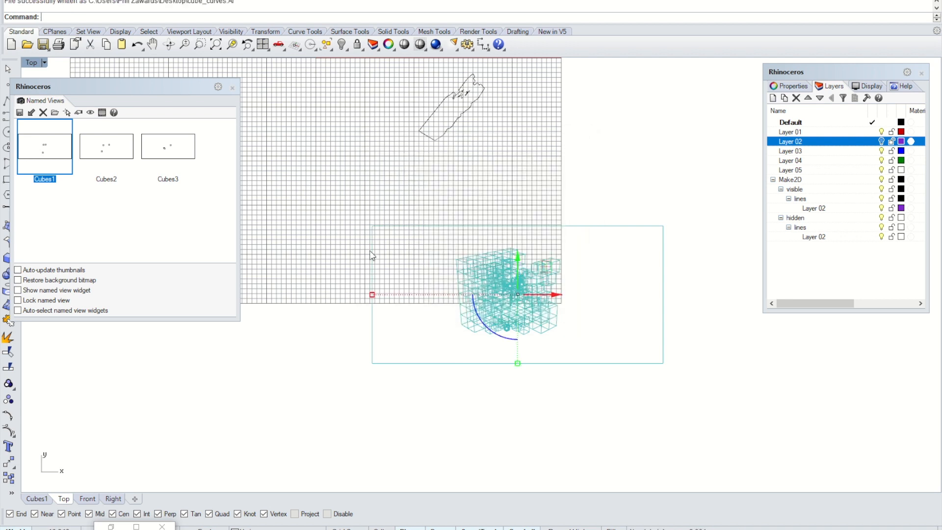
# Deselect the linework, hide the Make2D layer, make Layer 02 current and hide the Default layer.
pyautogui.click(374, 164)
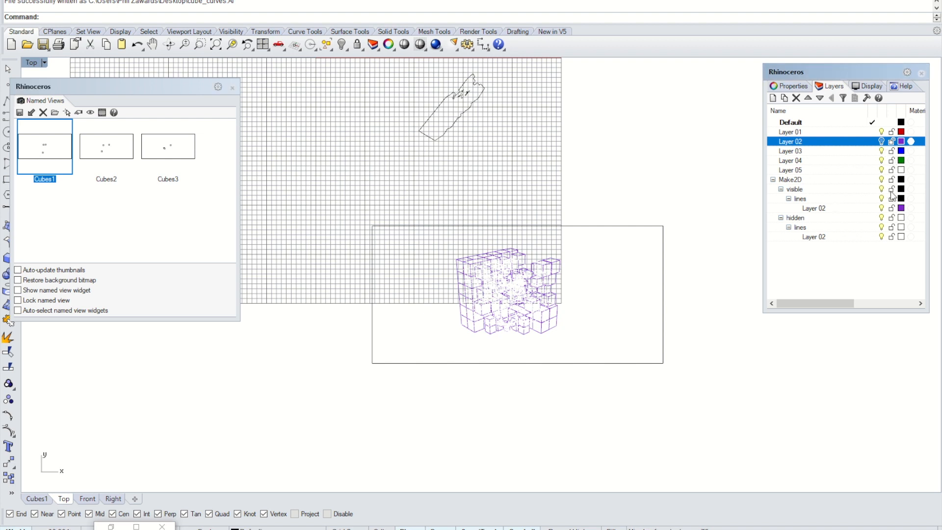
pyautogui.click(882, 179)
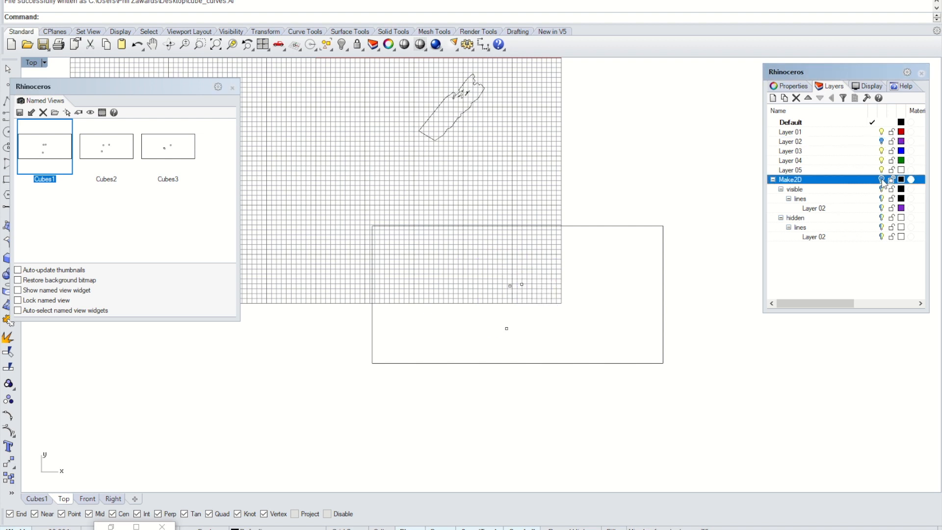
pyautogui.click(875, 141)
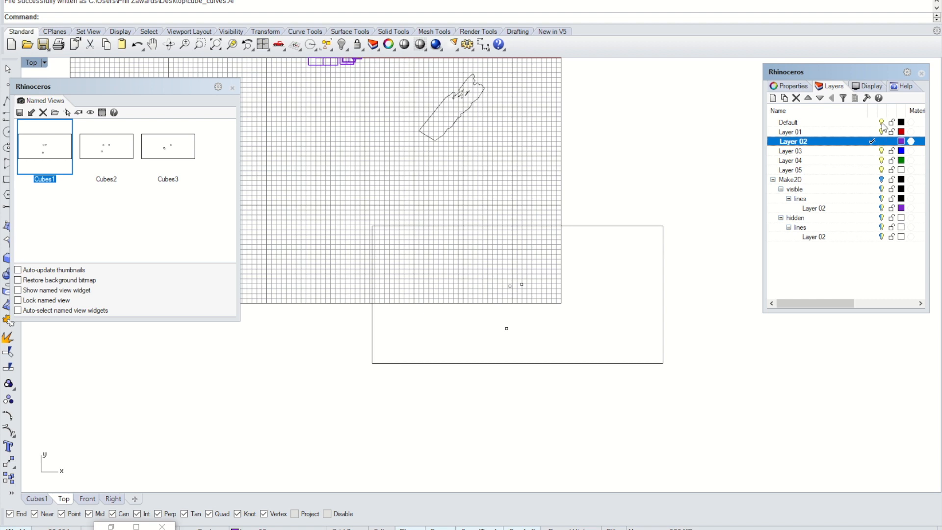
pyautogui.click(882, 123)
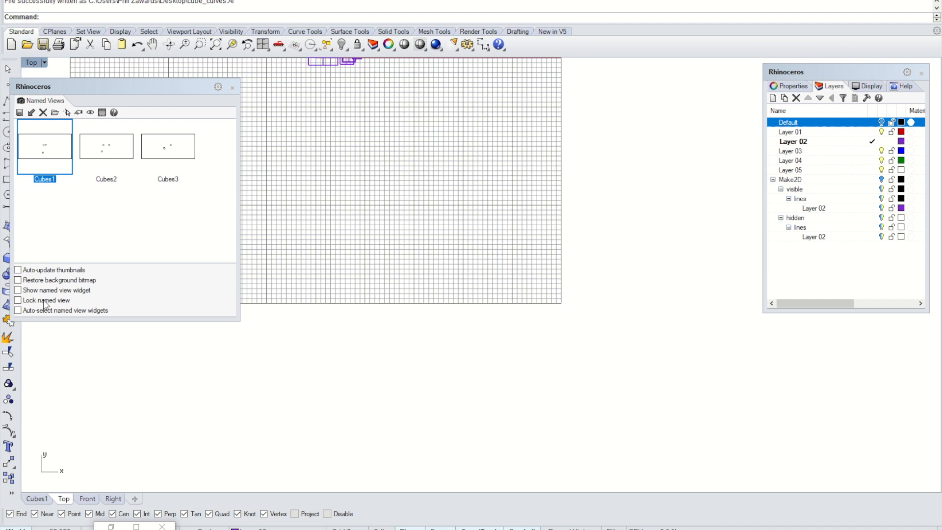
# Restore the Cubes1 named view and set its display mode to Rendered.
pyautogui.doubleClick(56, 155)
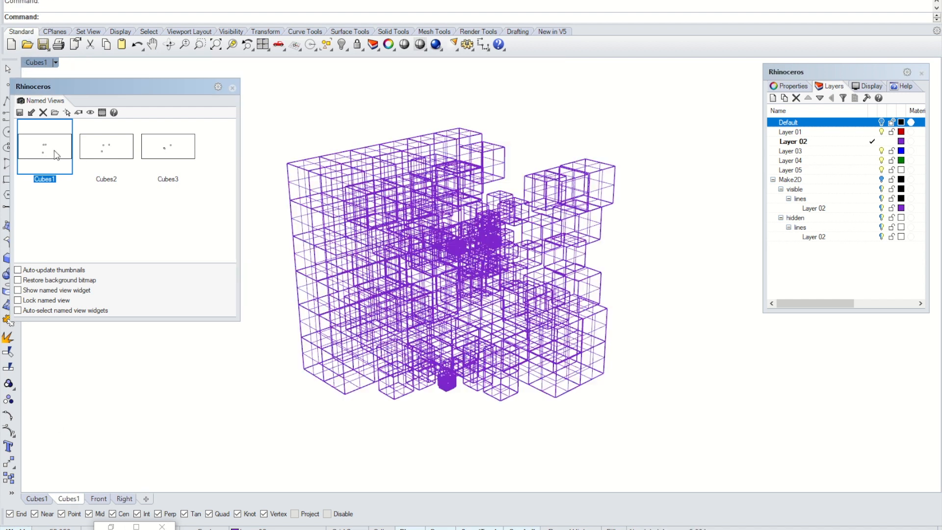
pyautogui.click(34, 64)
pyautogui.click(67, 114)
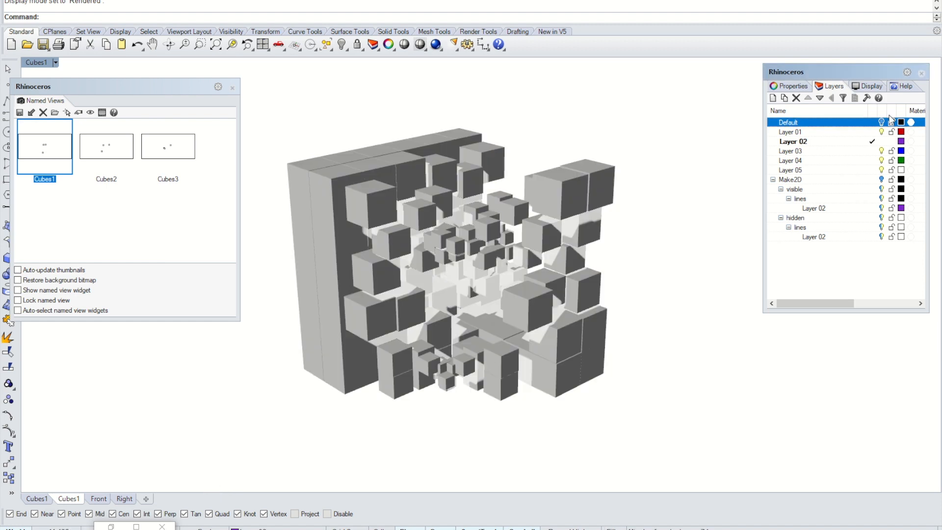
# Hide Layer 02 with the baked boxes, make Layer 01 current and leave the Default layer hidden.
pyautogui.click(873, 122)
pyautogui.click(881, 142)
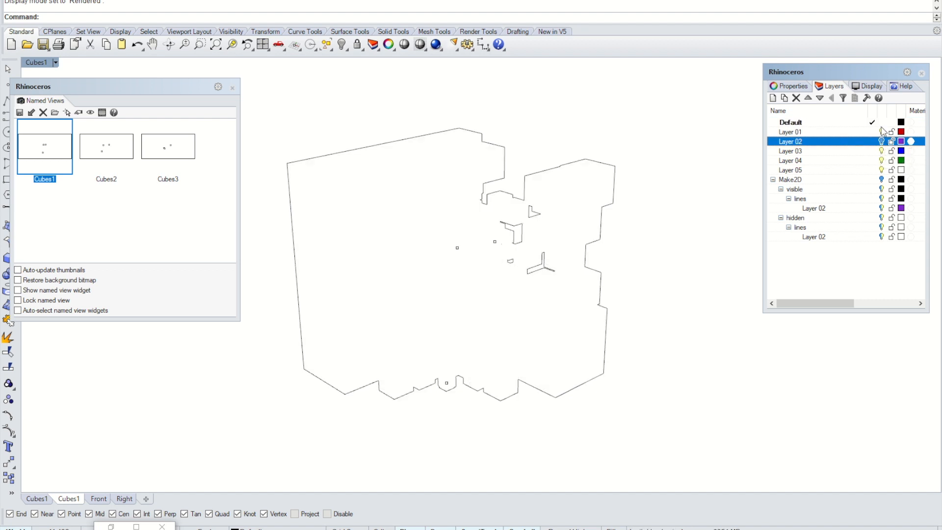
pyautogui.click(882, 131)
pyautogui.click(882, 123)
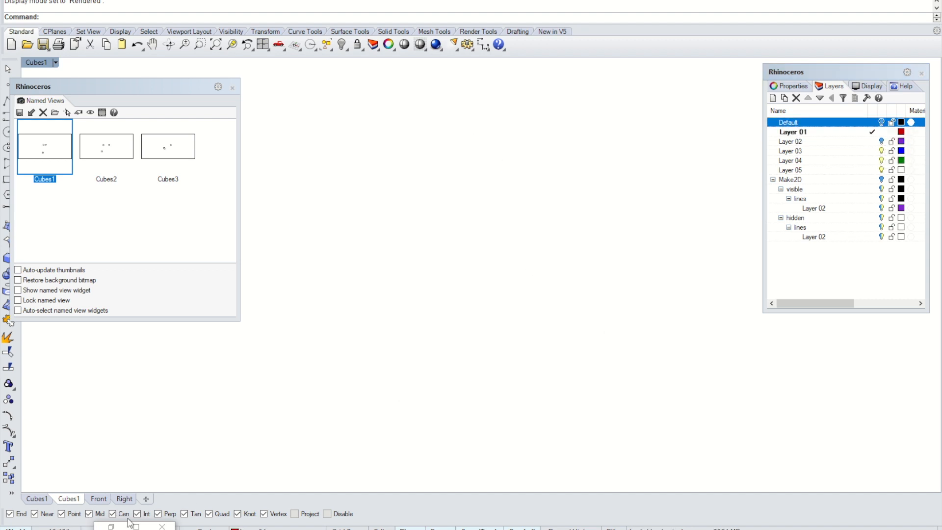
# Switch to Grasshopper, turn on the preview of the component fed by the gradient, and return to the Rhino viewport.
pyautogui.click(111, 527)
pyautogui.click(812, 231)
pyautogui.rightClick(812, 230)
pyautogui.click(834, 253)
pyautogui.click(773, 203)
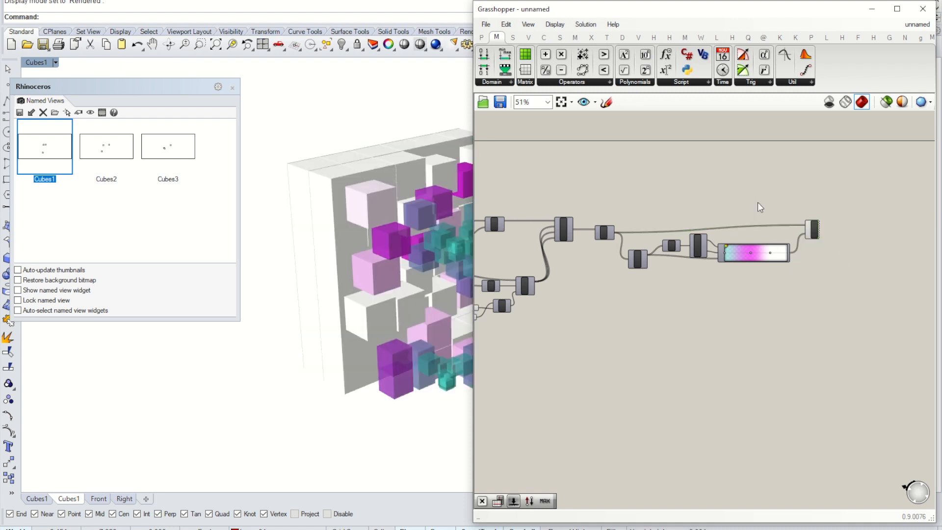
pyautogui.click(872, 9)
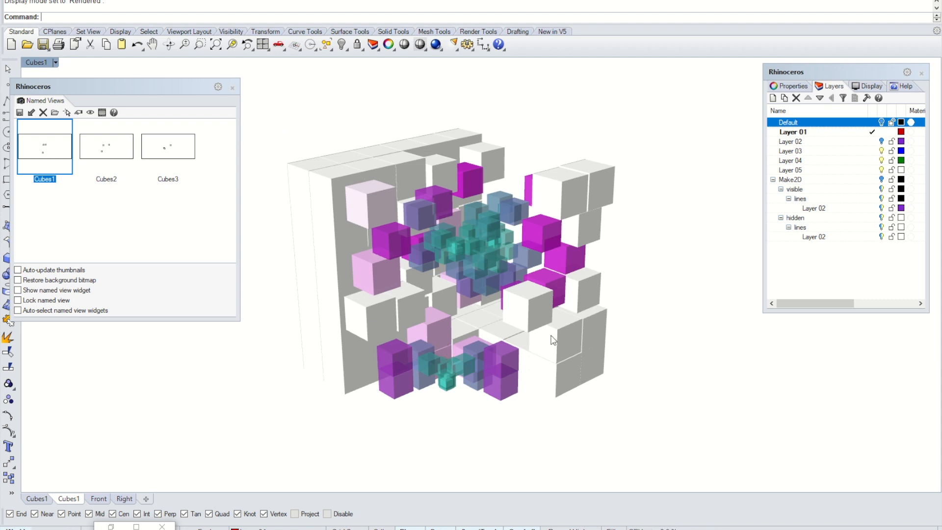
# Capture the Cubes1 viewport to a PNG file named cube_render on the Desktop.
pyautogui.moveTo(175, 88); pyautogui.dragTo(190, 87)
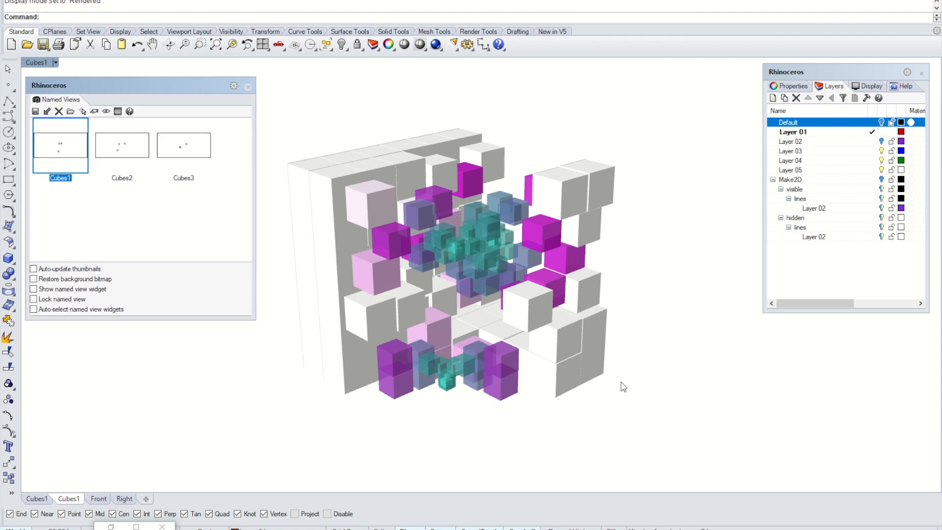
pyautogui.click(39, 63)
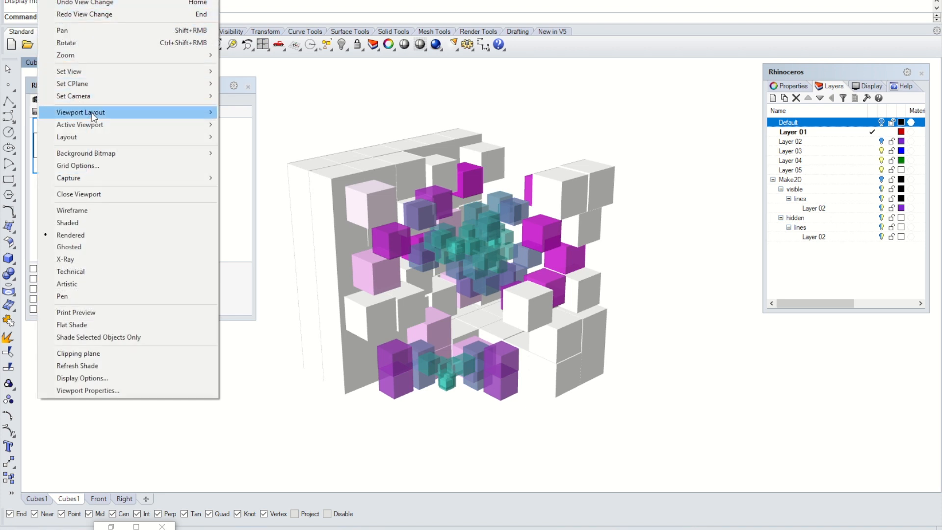
pyautogui.moveTo(122, 71)
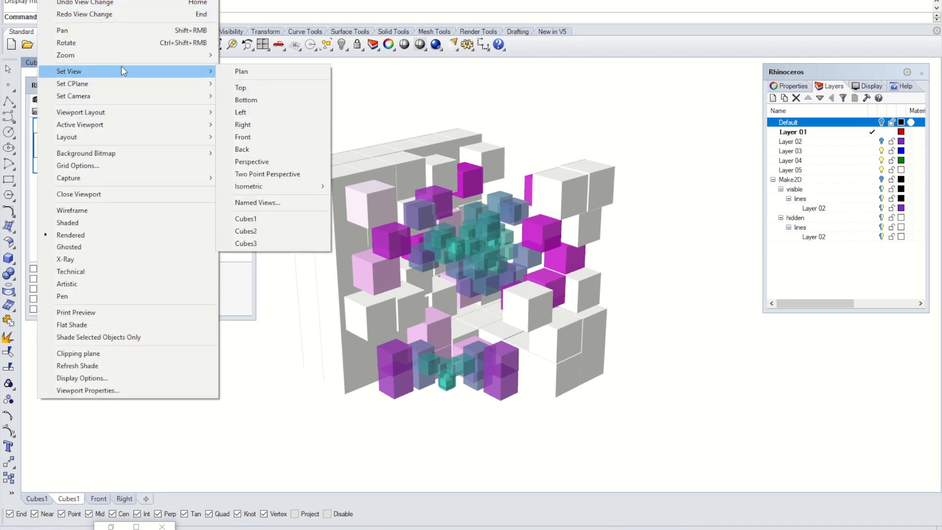
pyautogui.moveTo(157, 182)
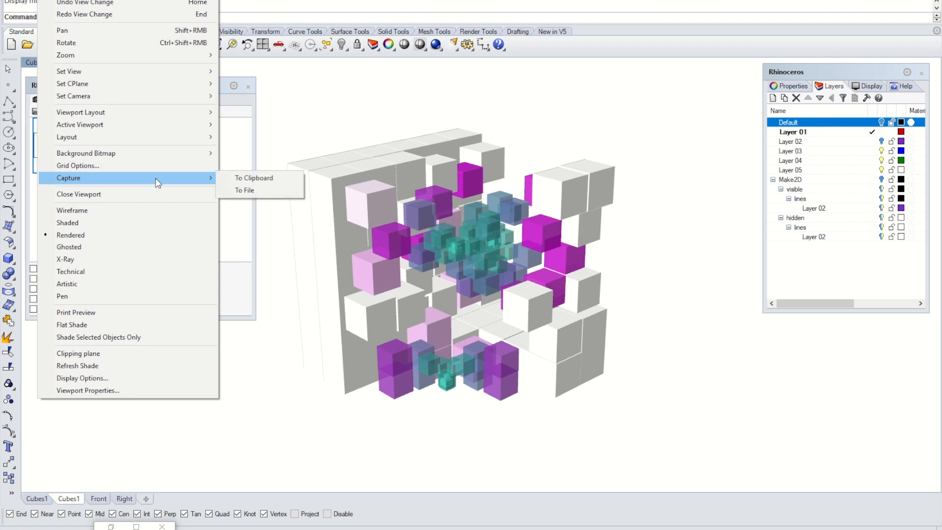
pyautogui.click(245, 190)
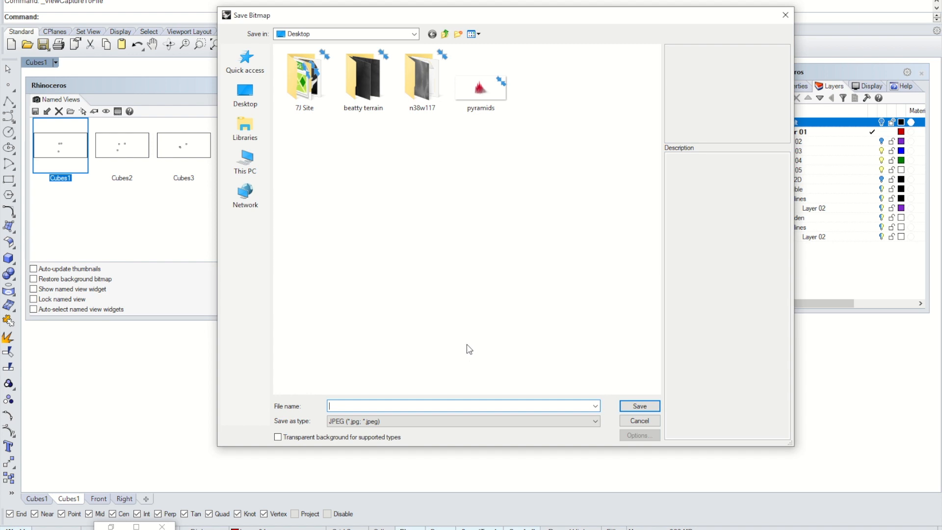
pyautogui.click(466, 425)
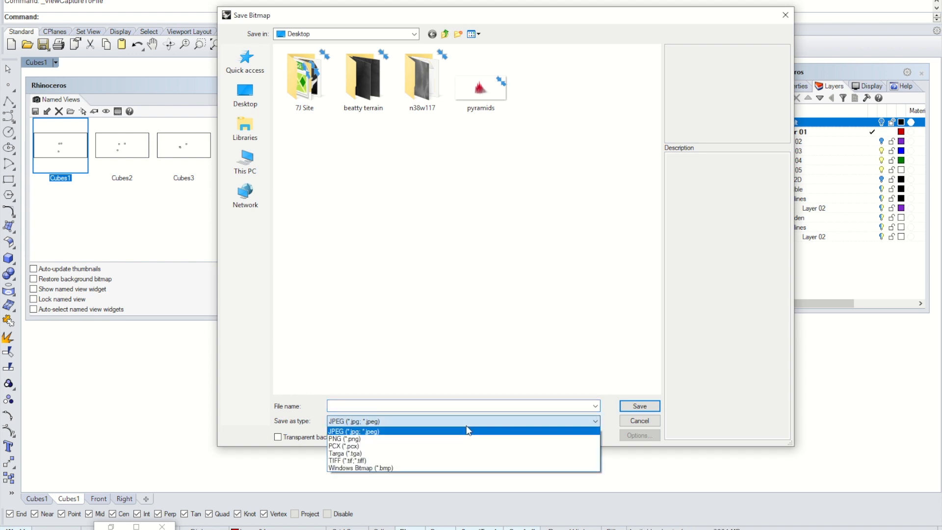
pyautogui.click(463, 439)
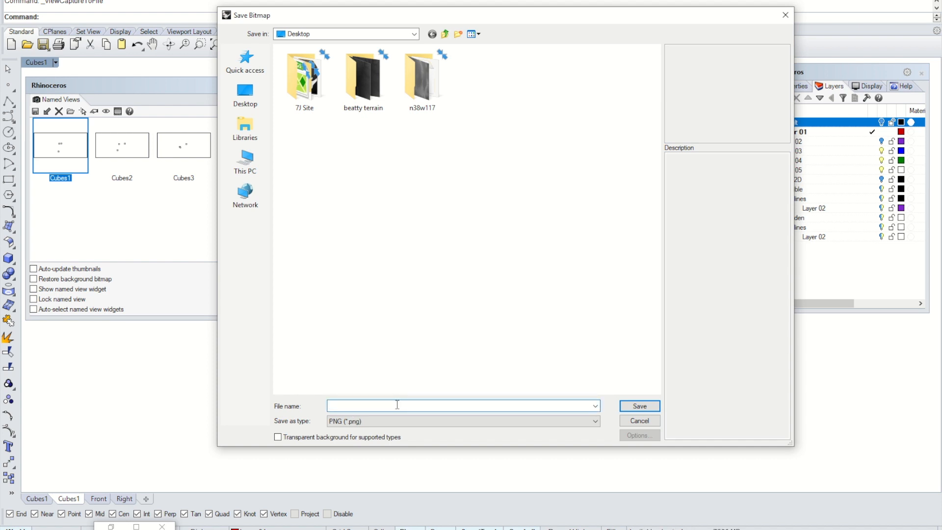
pyautogui.write('cube_r')
pyautogui.click(640, 406)
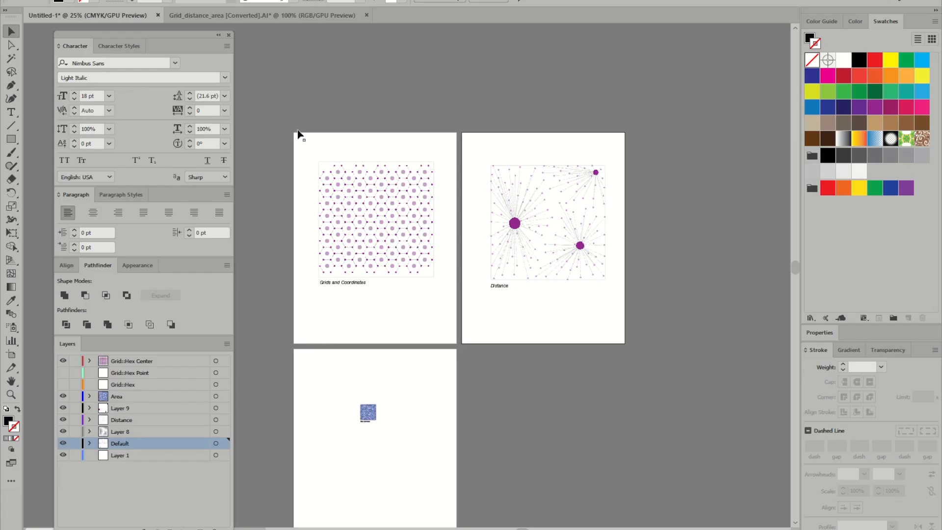
# Switch to Illustrator and create a new portrait Letter document, 8.5 x 11 in, with 3 artboards.
pyautogui.click(238, 14)
pyautogui.click(54, 0)
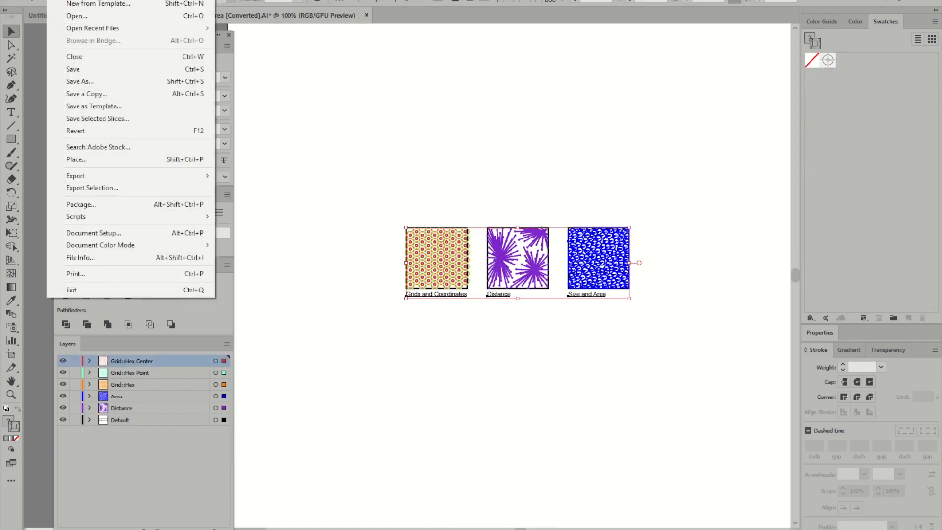
pyautogui.click(79, 0)
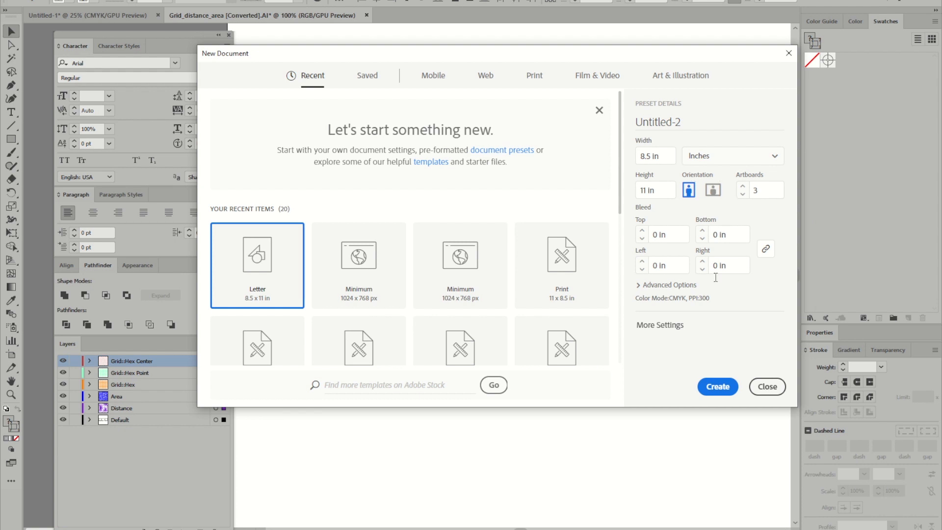
pyautogui.click(729, 382)
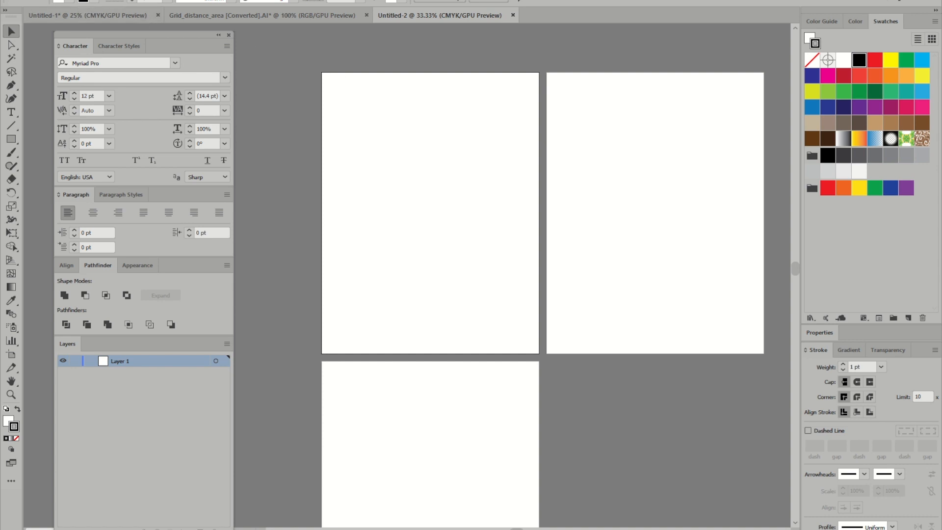
# Open the exported cube_curves and cube_profile files together and check the artwork in both documents.
pyautogui.click(55, 0)
pyautogui.click(72, 16)
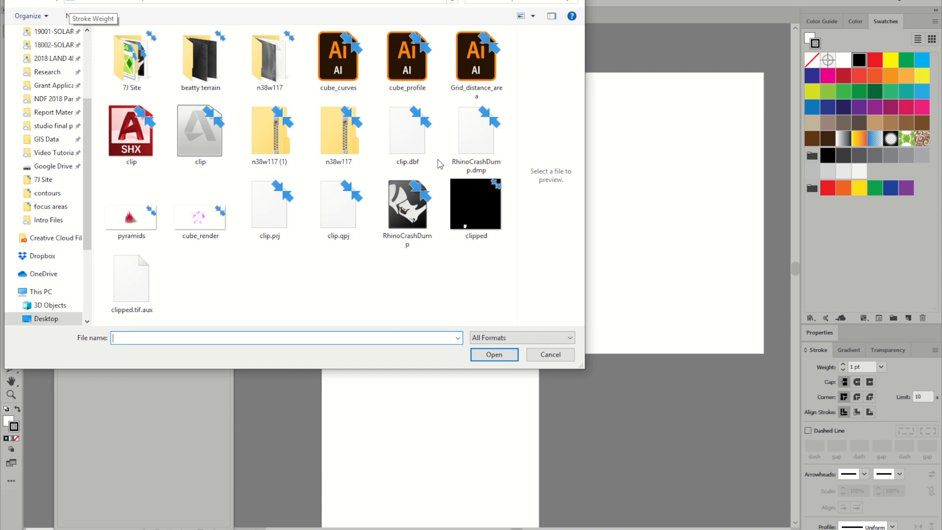
pyautogui.click(341, 72)
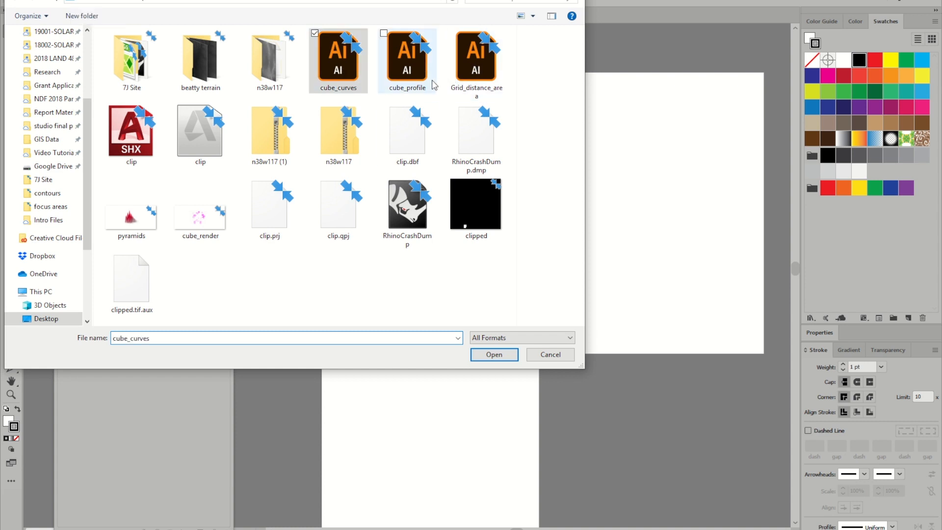
pyautogui.keyDown('ctrl'); pyautogui.click(403, 61); pyautogui.keyUp('ctrl')
pyautogui.click(494, 354)
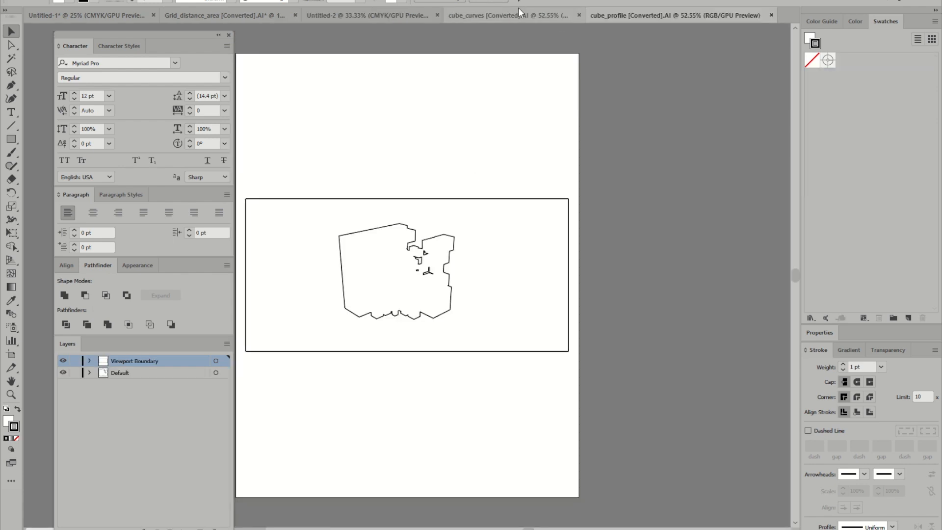
pyautogui.click(506, 12)
pyautogui.keyDown('alt'); pyautogui.scroll(3, 466, 250); pyautogui.keyUp('alt')
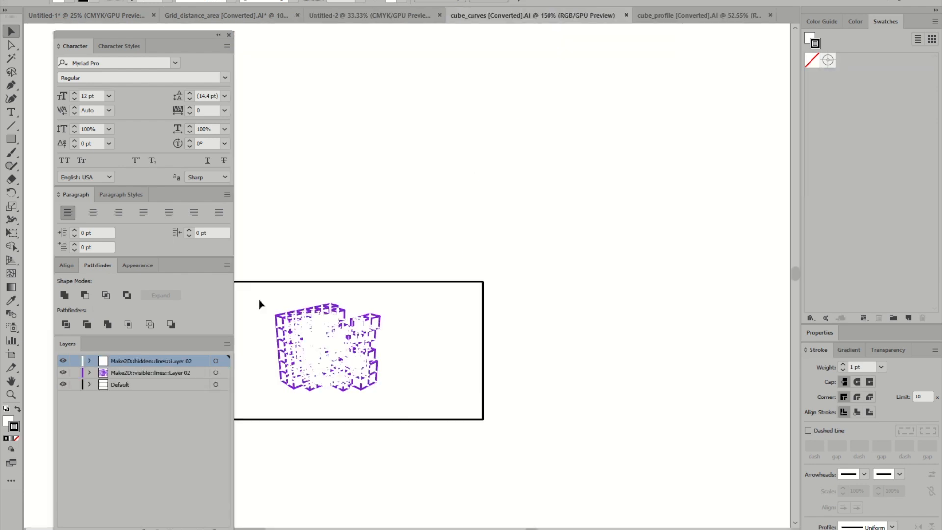
pyautogui.keyDown('alt'); pyautogui.scroll(-1, 525, 277); pyautogui.keyUp('alt')
pyautogui.click(672, 13)
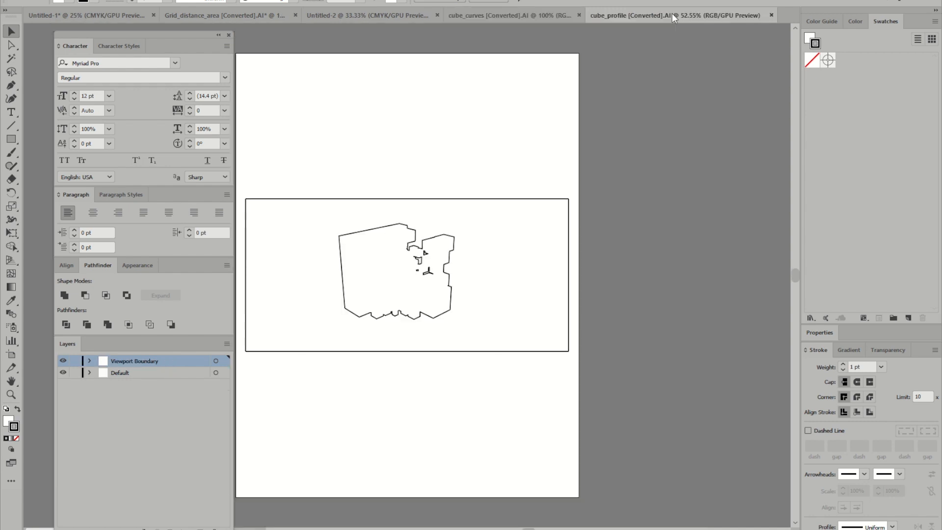
# Place cube_render as a linked image in Untitled-2, sized to span the full width of the first artboard.
pyautogui.click(389, 14)
pyautogui.click(55, 0)
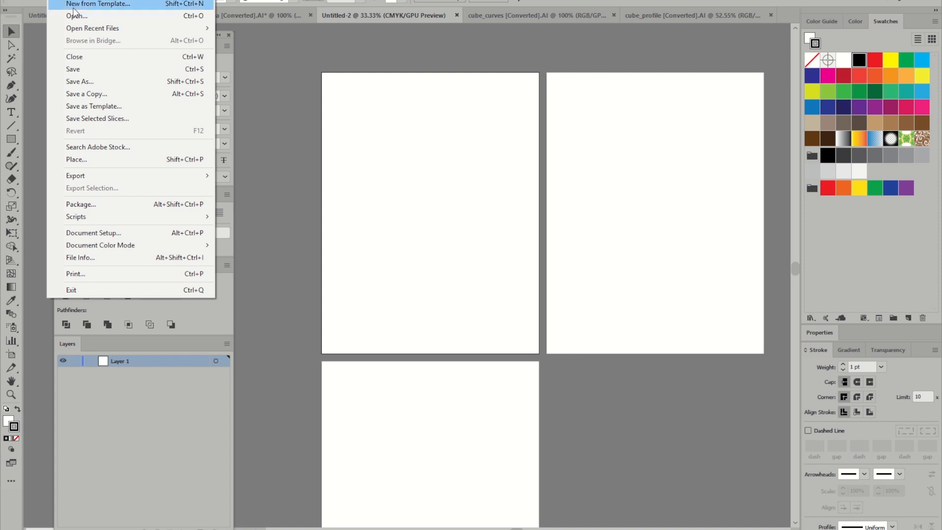
pyautogui.click(137, 161)
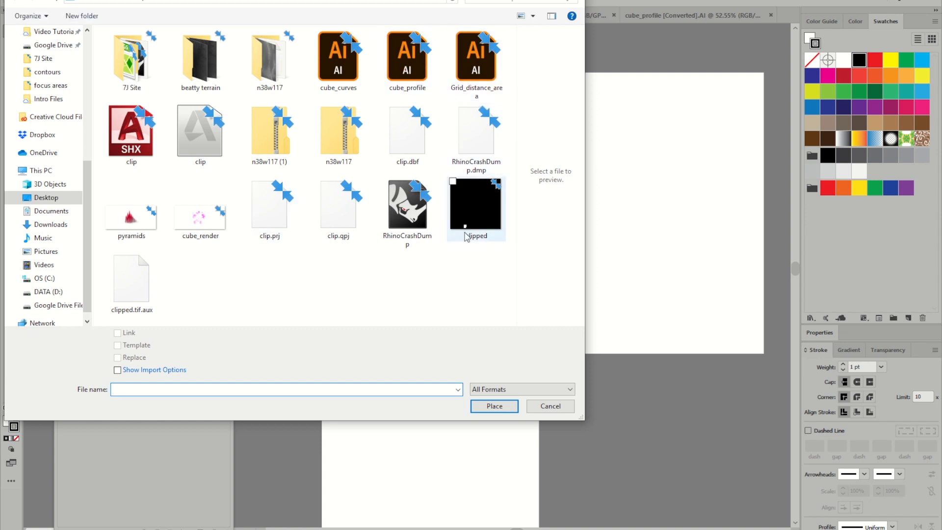
pyautogui.click(199, 217)
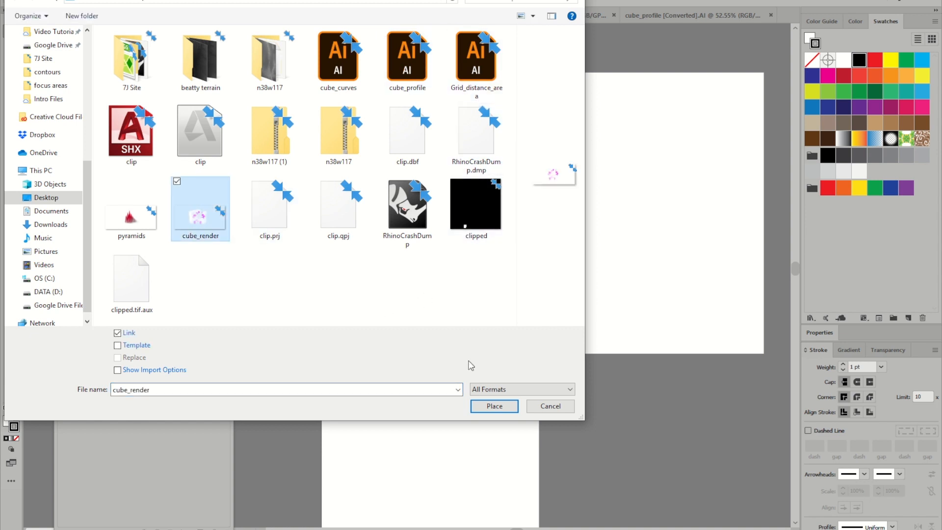
pyautogui.click(513, 408)
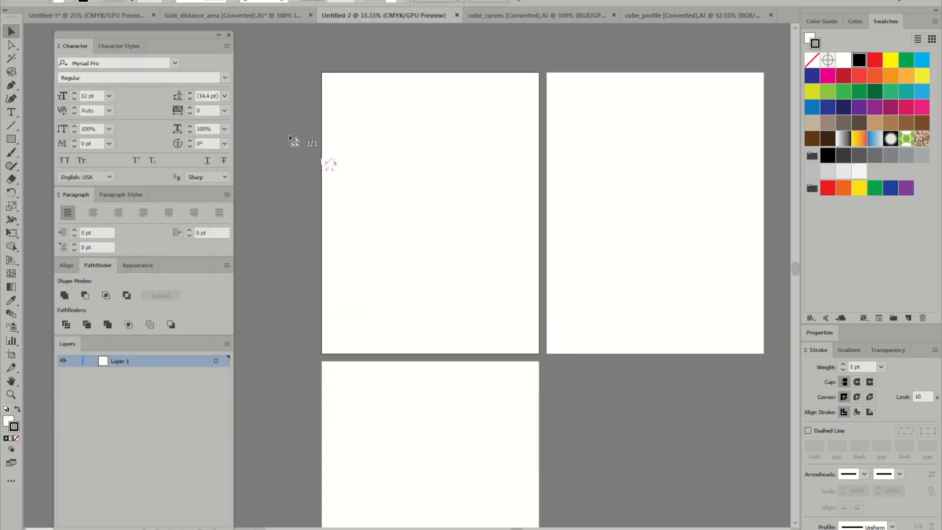
pyautogui.moveTo(322, 132); pyautogui.dragTo(543, 258)
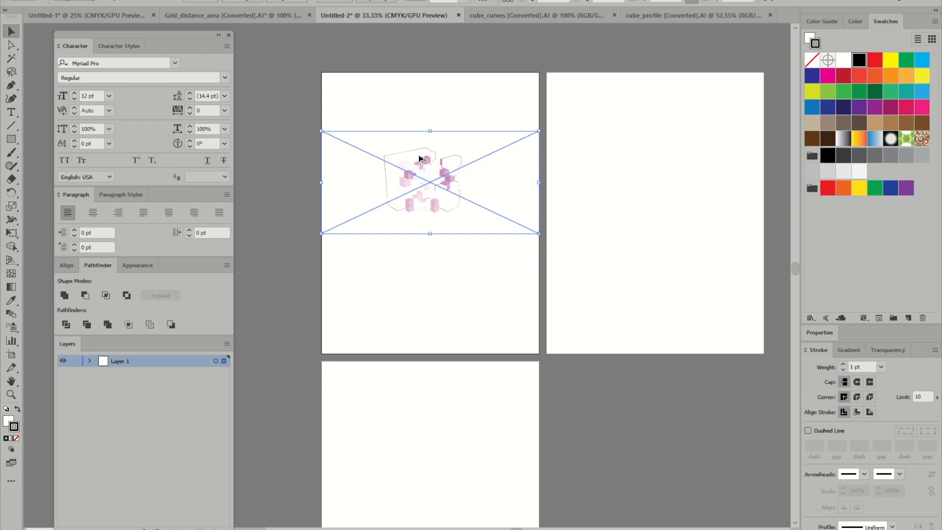
# Move the placed render off the artboard to examine its transparency against the gray canvas, and return it to the first artboard.
pyautogui.keyDown('alt'); pyautogui.scroll(4, 420, 155); pyautogui.keyUp('alt')
pyautogui.keyDown('alt'); pyautogui.scroll(-2, 550, 158); pyautogui.keyUp('alt')
pyautogui.keyDown('alt'); pyautogui.scroll(-2, 560, 157); pyautogui.keyUp('alt')
pyautogui.moveTo(578, 196); pyautogui.dragTo(400, 216)
pyautogui.click(402, 141)
pyautogui.keyDown('alt'); pyautogui.scroll(4, 328, 197); pyautogui.keyUp('alt')
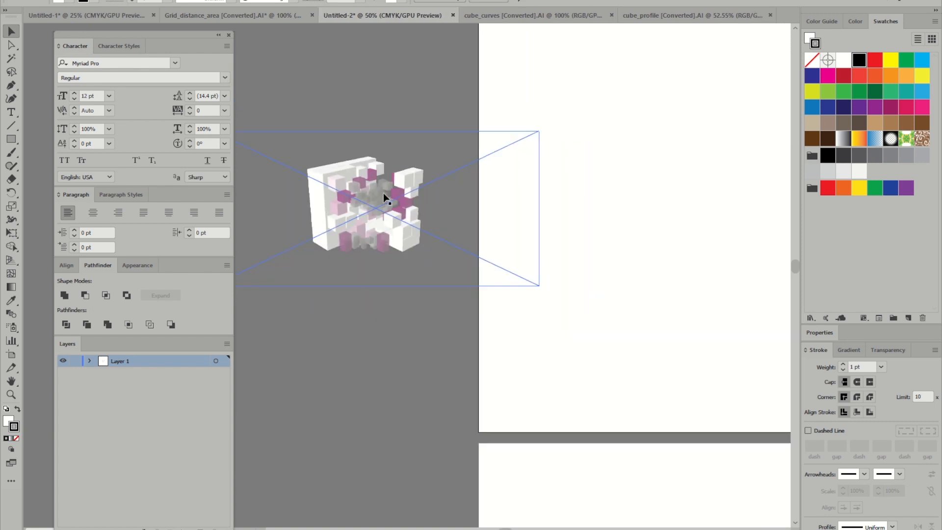
pyautogui.keyDown('alt'); pyautogui.scroll(2, 384, 196); pyautogui.keyUp('alt')
pyautogui.keyDown('alt'); pyautogui.scroll(1, 387, 179); pyautogui.keyUp('alt')
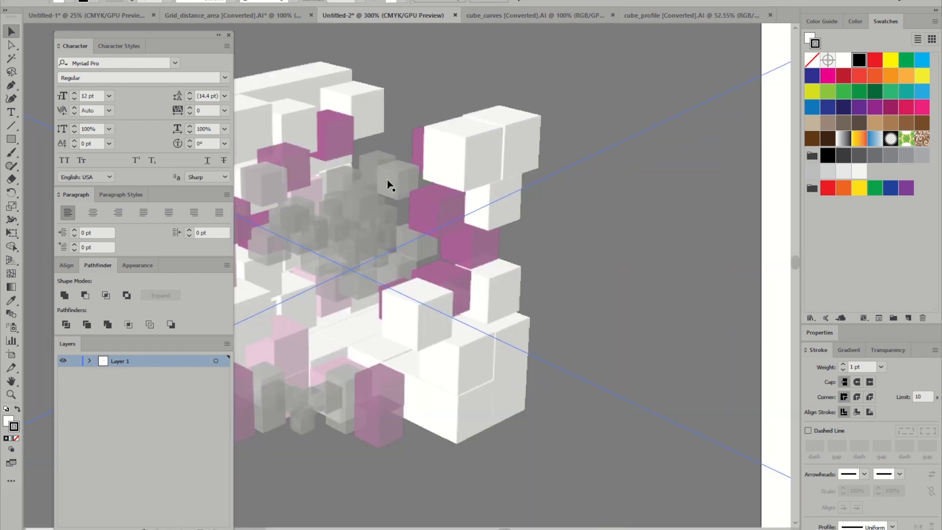
pyautogui.keyDown('alt'); pyautogui.scroll(-2, 387, 180); pyautogui.keyUp('alt')
pyautogui.keyDown('alt'); pyautogui.scroll(-1, 356, 212); pyautogui.keyUp('alt')
pyautogui.keyDown('alt'); pyautogui.scroll(3, 384, 202); pyautogui.keyUp('alt')
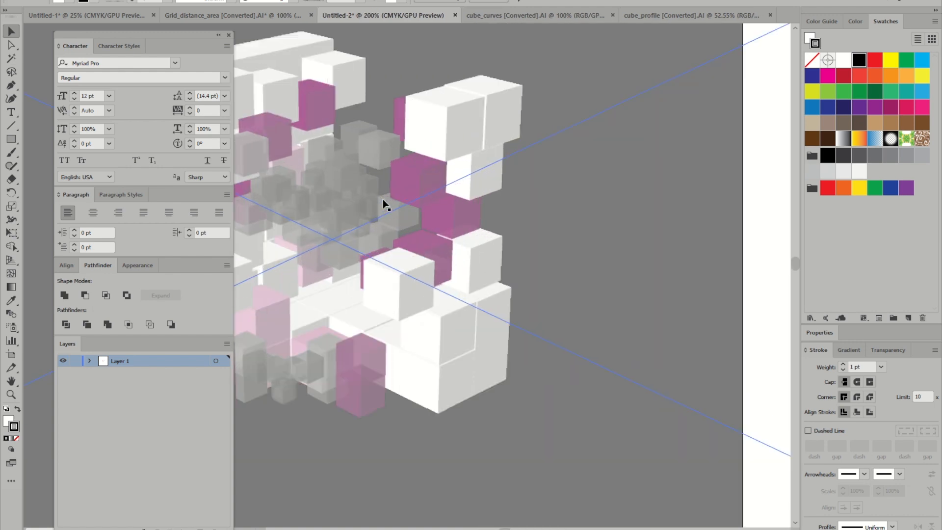
pyautogui.keyDown('alt'); pyautogui.scroll(-4, 367, 189); pyautogui.keyUp('alt')
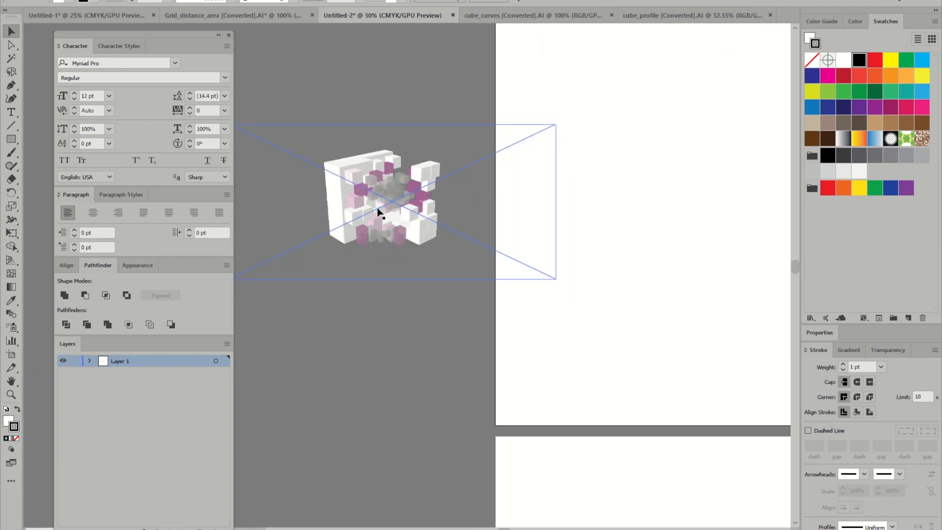
pyautogui.keyDown('alt'); pyautogui.scroll(-2, 378, 212); pyautogui.keyUp('alt')
pyautogui.moveTo(381, 196); pyautogui.dragTo(510, 211)
pyautogui.click(548, 135)
pyautogui.keyDown('alt'); pyautogui.scroll(2, 540, 186); pyautogui.keyUp('alt')
pyautogui.keyDown('alt'); pyautogui.scroll(4, 516, 197); pyautogui.keyUp('alt')
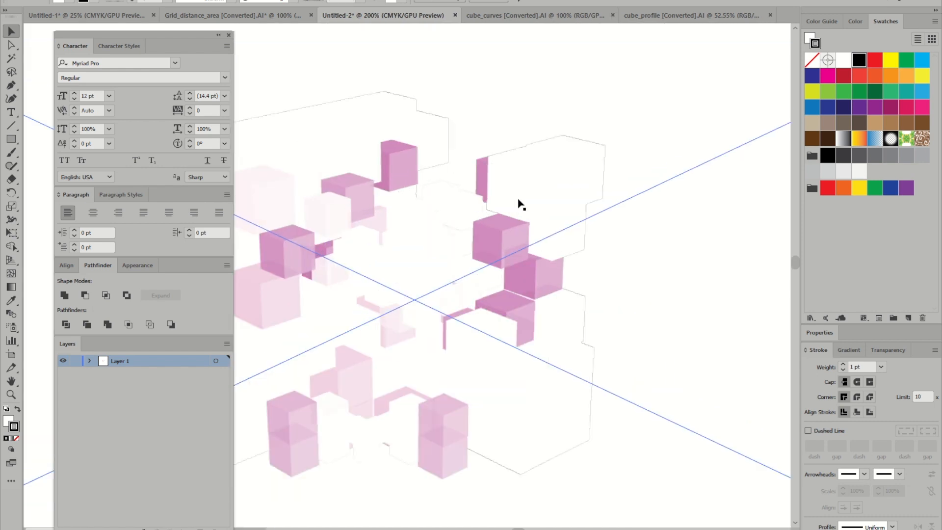
pyautogui.keyDown('alt'); pyautogui.scroll(-3, 519, 204); pyautogui.keyUp('alt')
pyautogui.click(536, 92)
pyautogui.keyDown('alt'); pyautogui.scroll(-1, 536, 91); pyautogui.keyUp('alt')
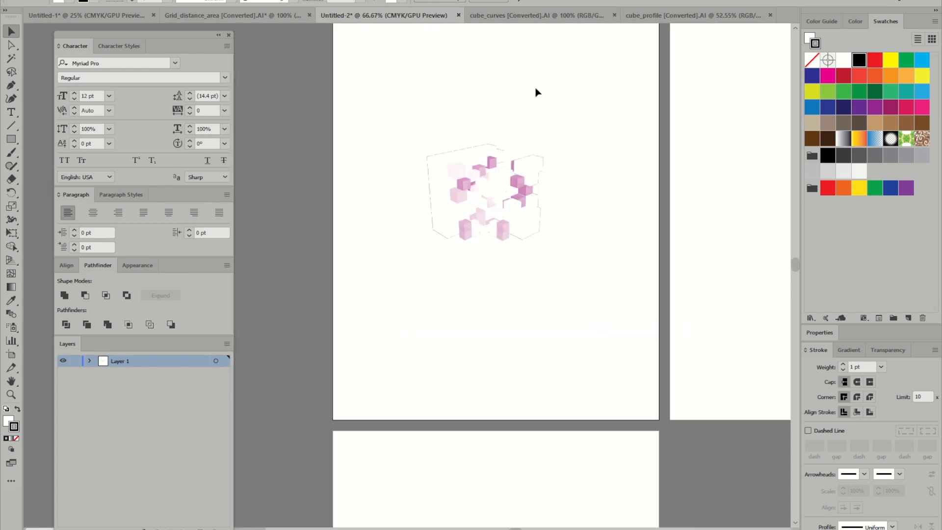
# Copy all the Make2D linework with its rectangular frame from cube_curves and paste it into Untitled-2.
pyautogui.click(549, 16)
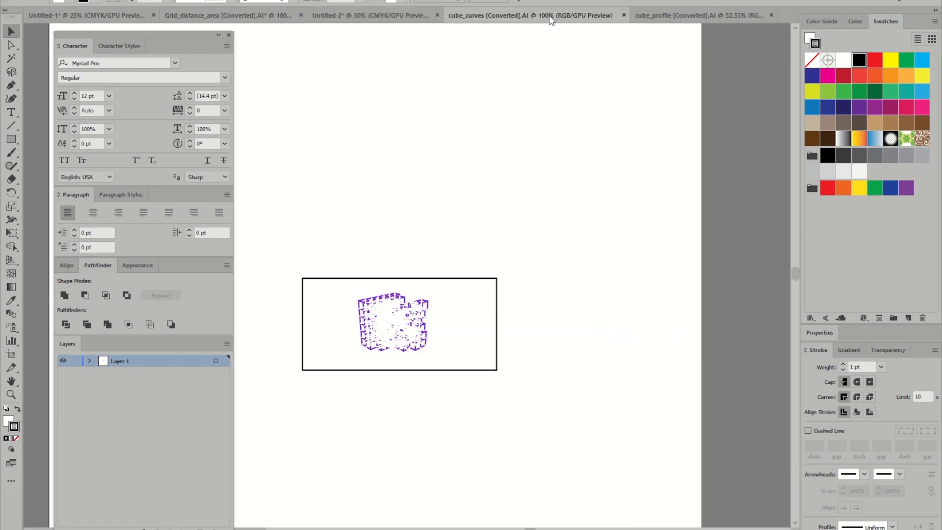
pyautogui.click(667, 16)
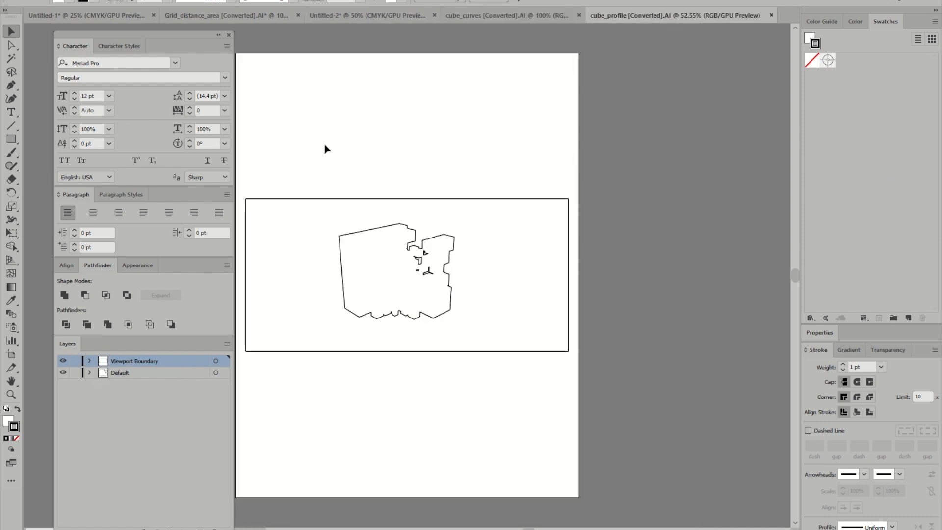
pyautogui.click(567, 16)
pyautogui.moveTo(273, 218); pyautogui.dragTo(569, 412)
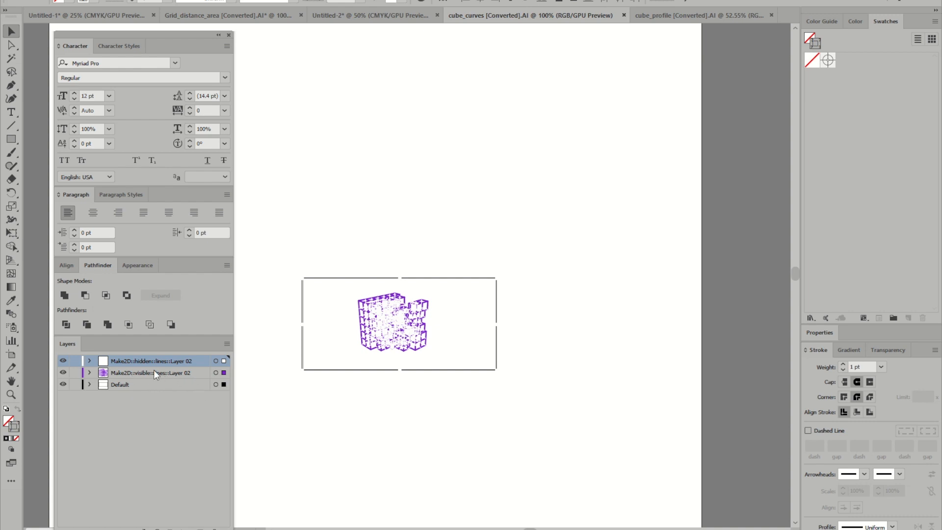
pyautogui.hotkey('ctrl', 'c')
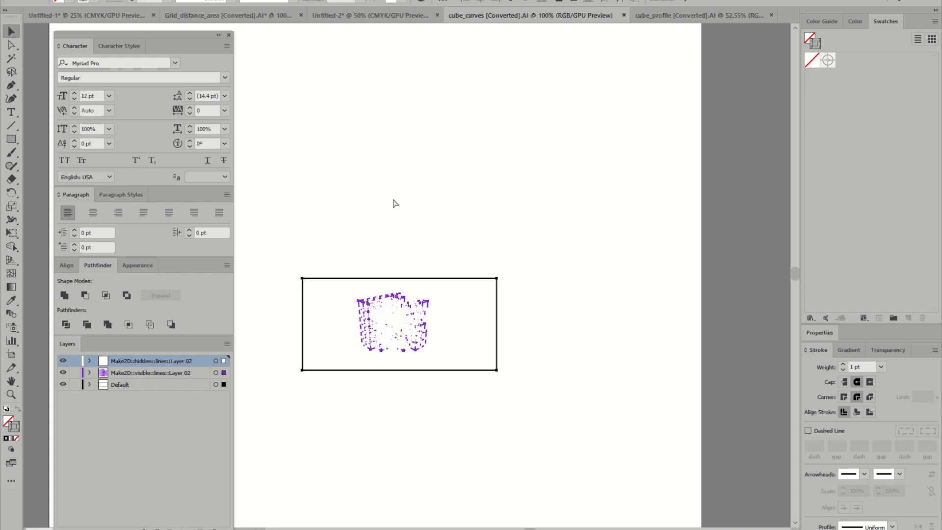
pyautogui.click(351, 15)
pyautogui.hotkey('ctrl', 'v')
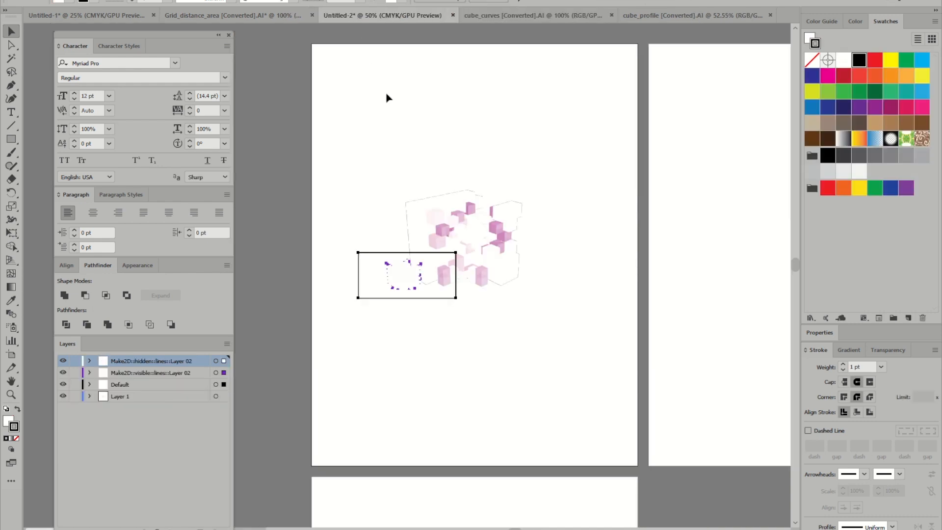
# Move the pasted linework to the artboard's left edge and enlarge it until its frame spans the artboard width, matching the render.
pyautogui.moveTo(373, 260); pyautogui.dragTo(324, 167)
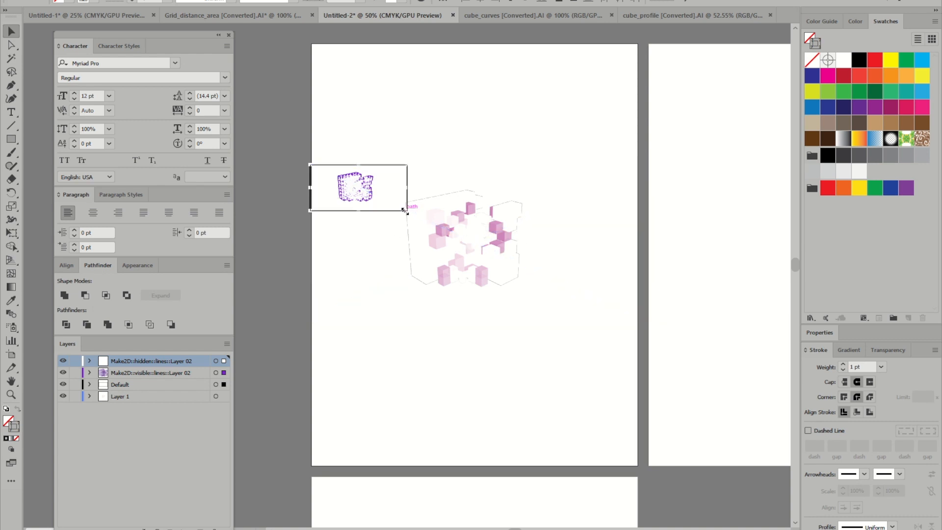
pyautogui.moveTo(407, 210)
pyautogui.mouseDown()
pyautogui.moveTo(635, 309)
pyautogui.moveTo(639, 321)
pyautogui.mouseUp()
pyautogui.keyDown('alt'); pyautogui.scroll(4, 475, 221); pyautogui.keyUp('alt')
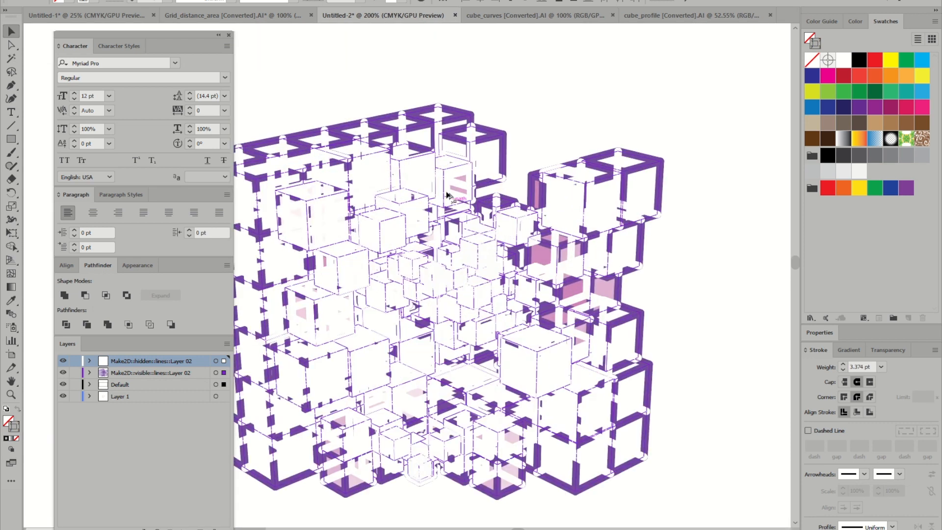
pyautogui.keyDown('alt'); pyautogui.scroll(-3, 523, 156); pyautogui.keyUp('alt')
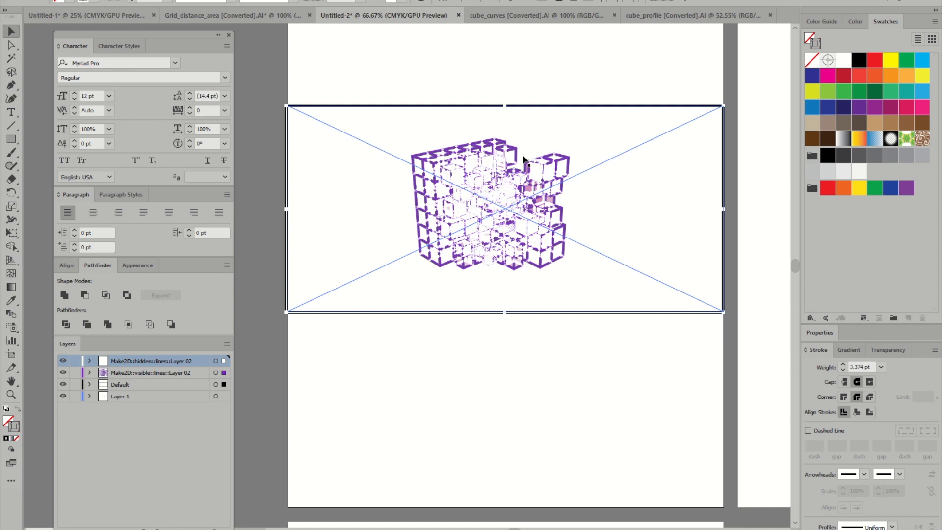
# Reorder the layers so the hidden lines sit below the visible lines, and give the visible lines a gray 0.5 pt stroke.
pyautogui.click(272, 411)
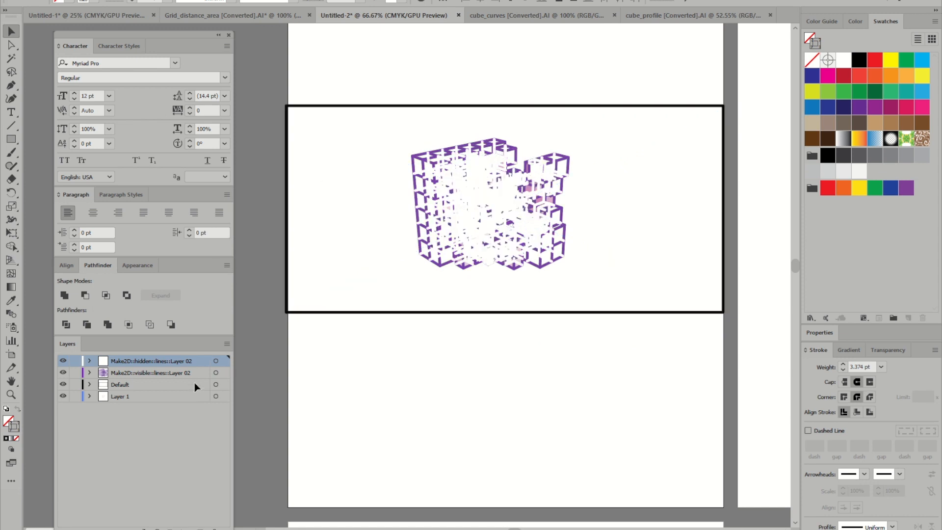
pyautogui.moveTo(195, 360); pyautogui.dragTo(197, 377)
pyautogui.click(216, 361)
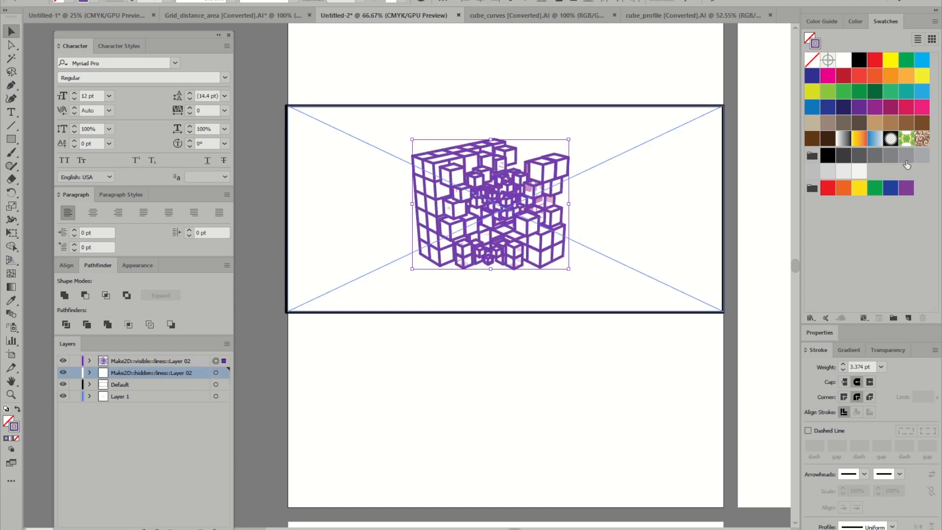
pyautogui.click(891, 156)
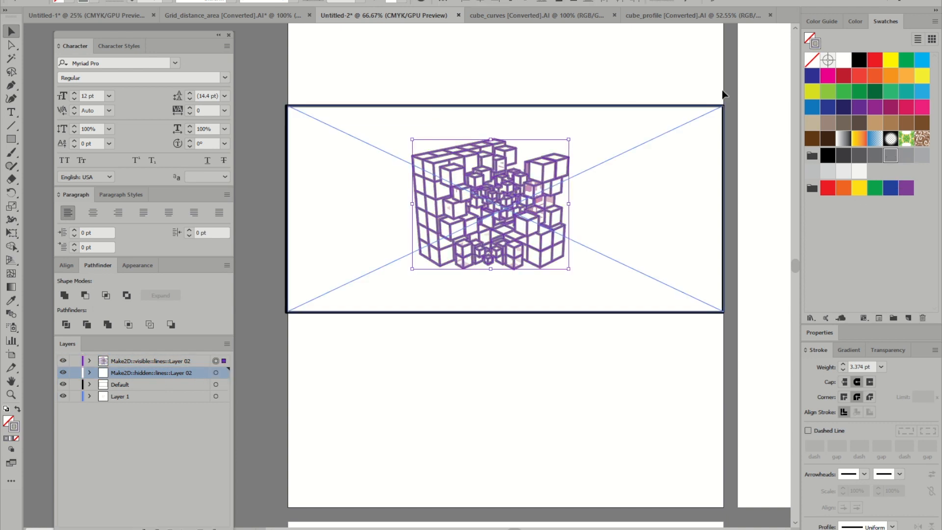
pyautogui.click(165, 2)
pyautogui.click(184, 15)
pyautogui.click(432, 81)
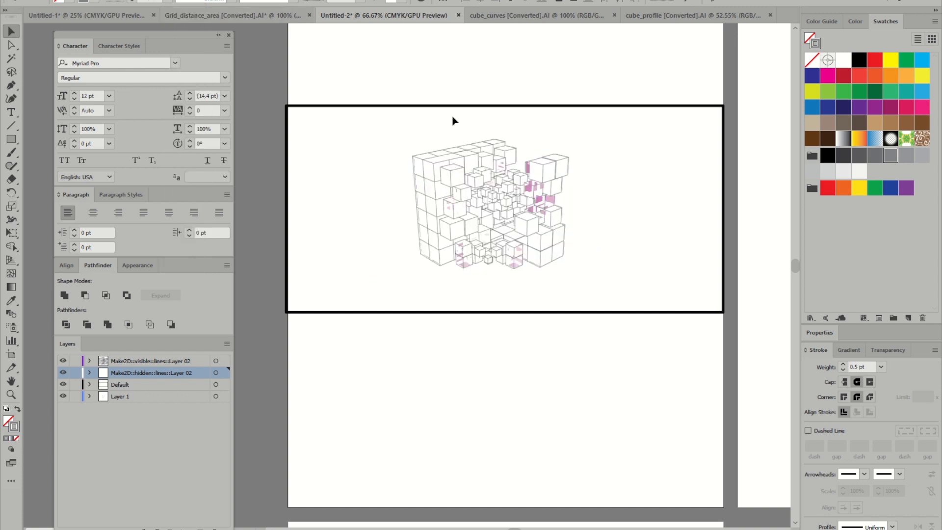
pyautogui.keyDown('alt'); pyautogui.scroll(3, 483, 147); pyautogui.keyUp('alt')
pyautogui.keyDown('alt'); pyautogui.scroll(-2, 483, 149); pyautogui.keyUp('alt')
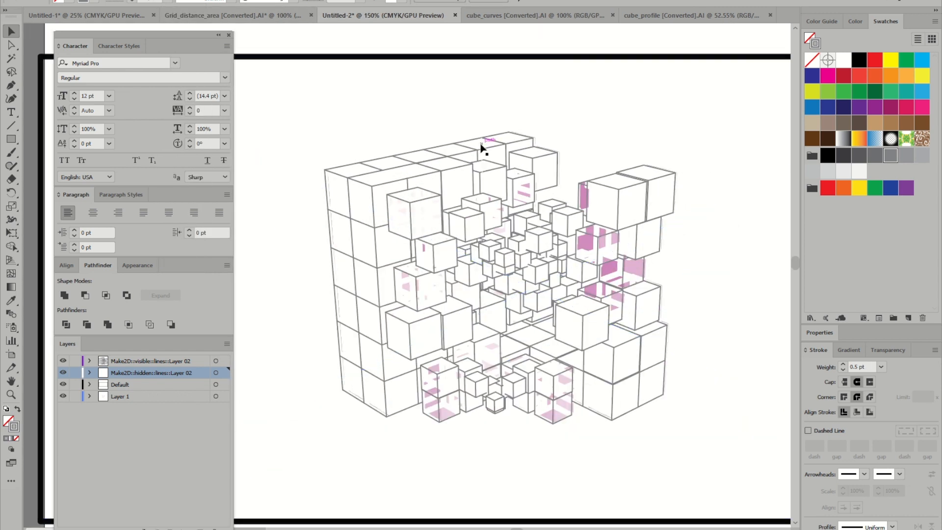
# Restyle the visible lines with a lighter gray stroke at 0.25 pt.
pyautogui.click(216, 372)
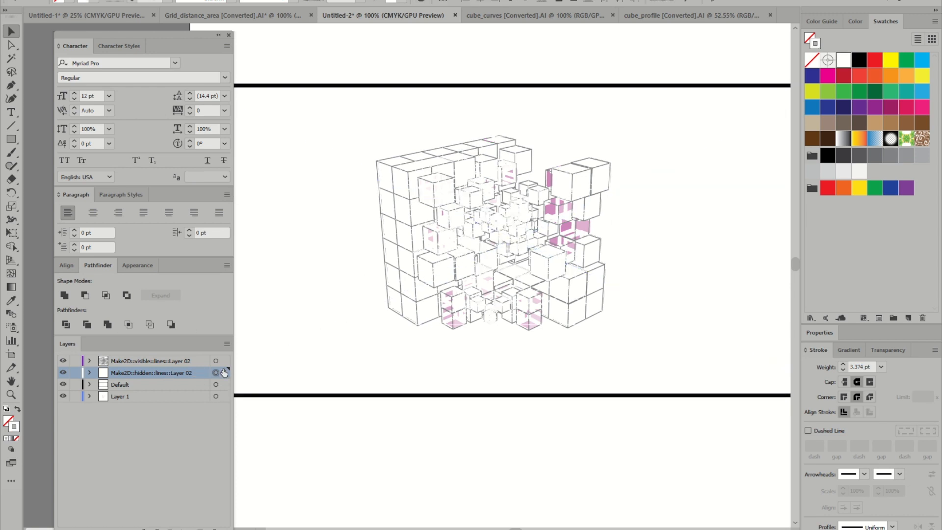
pyautogui.click(216, 361)
pyautogui.click(164, 3)
pyautogui.click(182, 10)
pyautogui.click(919, 158)
pyautogui.click(568, 58)
pyautogui.scroll(-1, 568, 62)
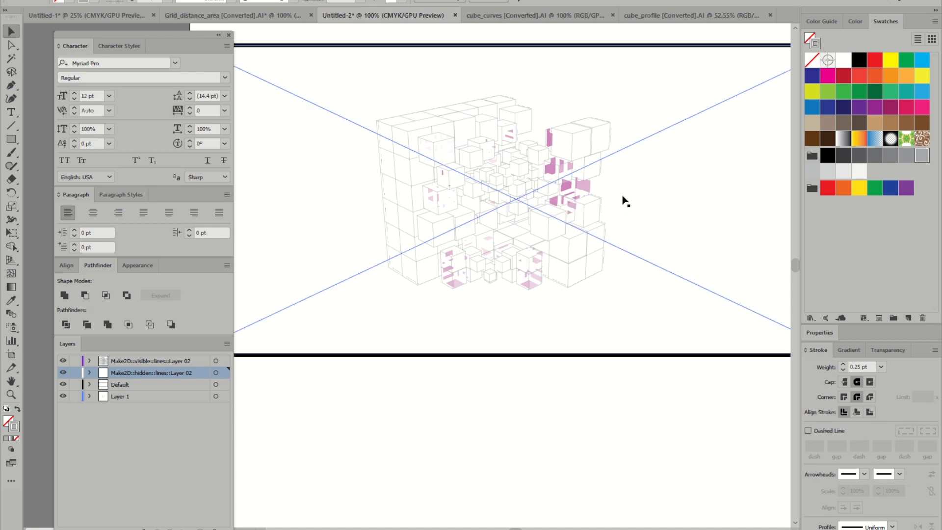
# Copy one dotted hexagon from the grid in Untitled-1, paste it into Untitled-2 and place it below the framed render.
pyautogui.click(216, 372)
pyautogui.hotkey('ctrl', '-')
pyautogui.hotkey('ctrl', '-')
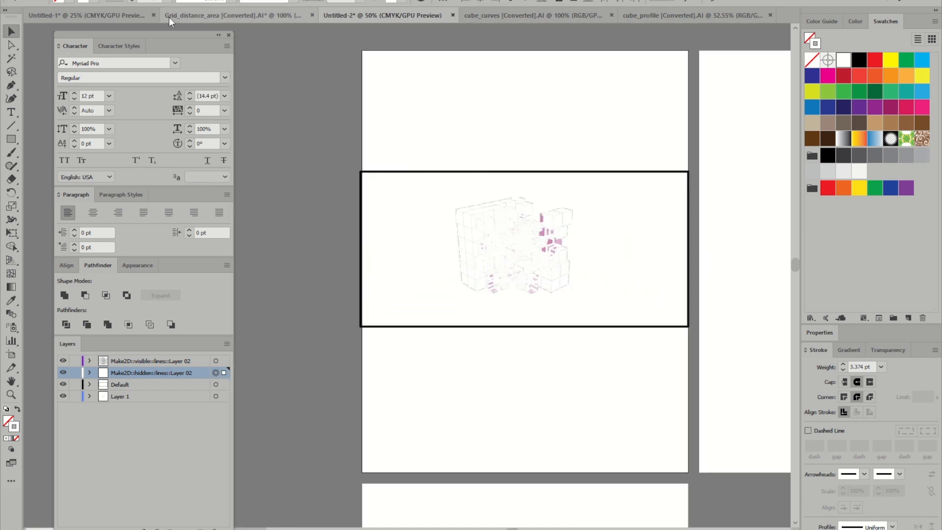
pyautogui.click(66, 17)
pyautogui.keyDown('alt'); pyautogui.scroll(5, 358, 210); pyautogui.keyUp('alt')
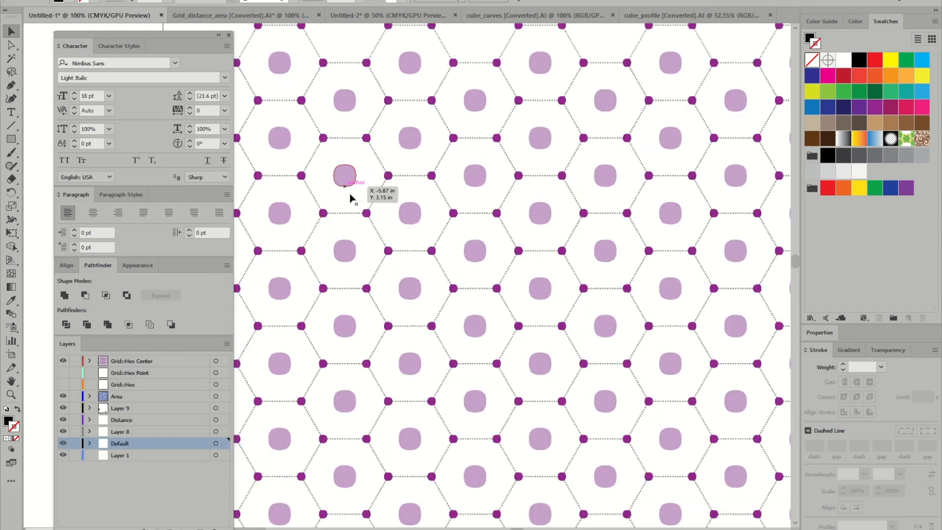
pyautogui.click(378, 157)
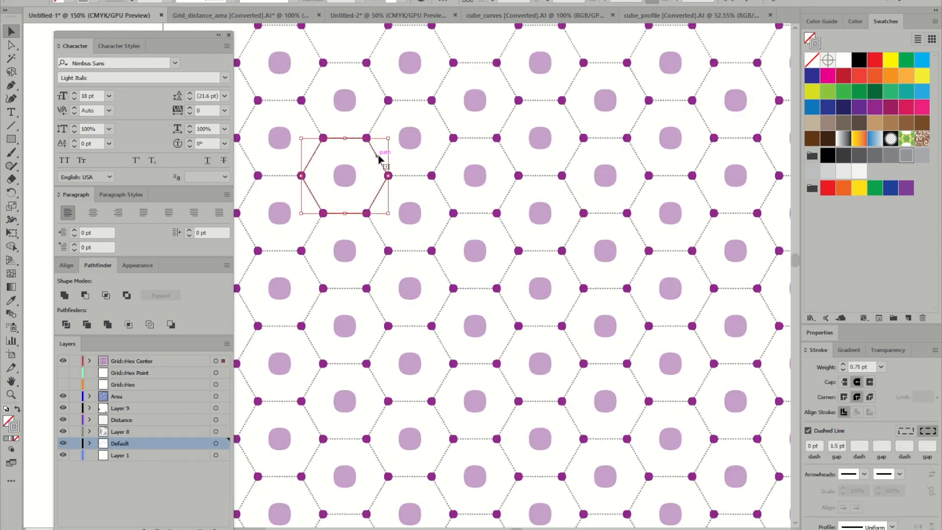
pyautogui.click(417, 14)
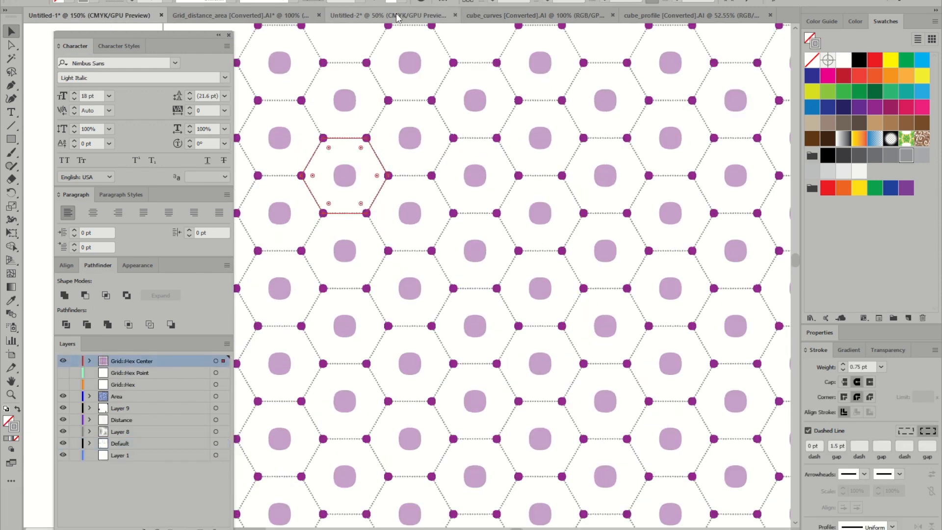
pyautogui.hotkey('ctrl', 'v')
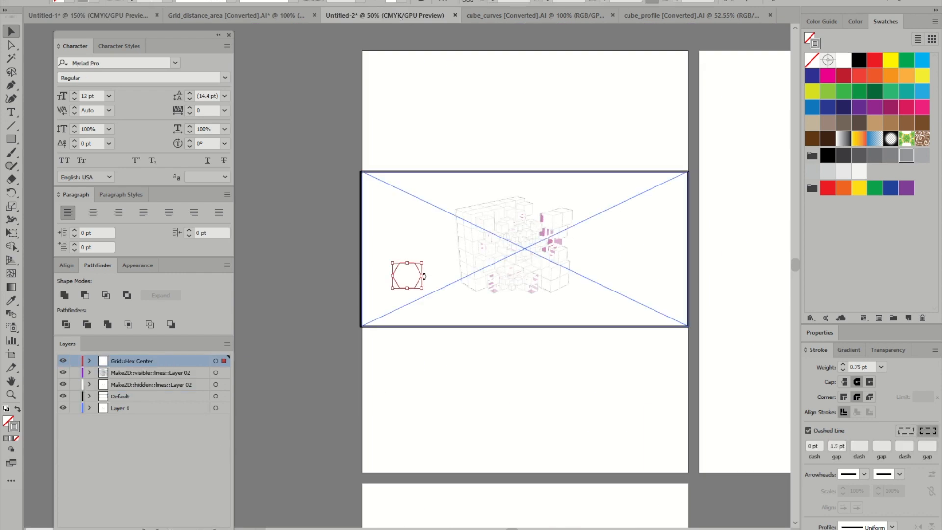
pyautogui.keyDown('alt'); pyautogui.scroll(2, 415, 287); pyautogui.keyUp('alt')
pyautogui.moveTo(415, 255); pyautogui.dragTo(381, 448)
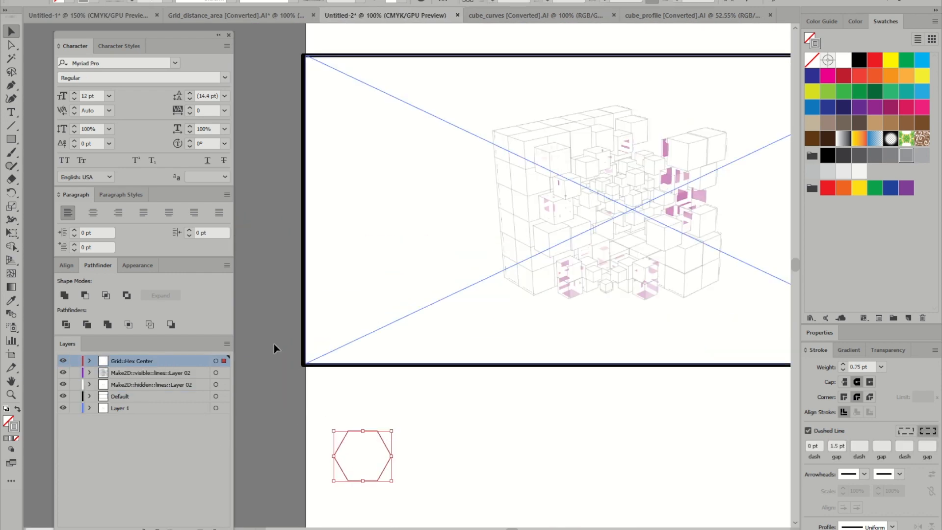
# Sample the hexagon's dotted gray stroke with the Eyedropper tool onto all the hidden lines.
pyautogui.click(215, 384)
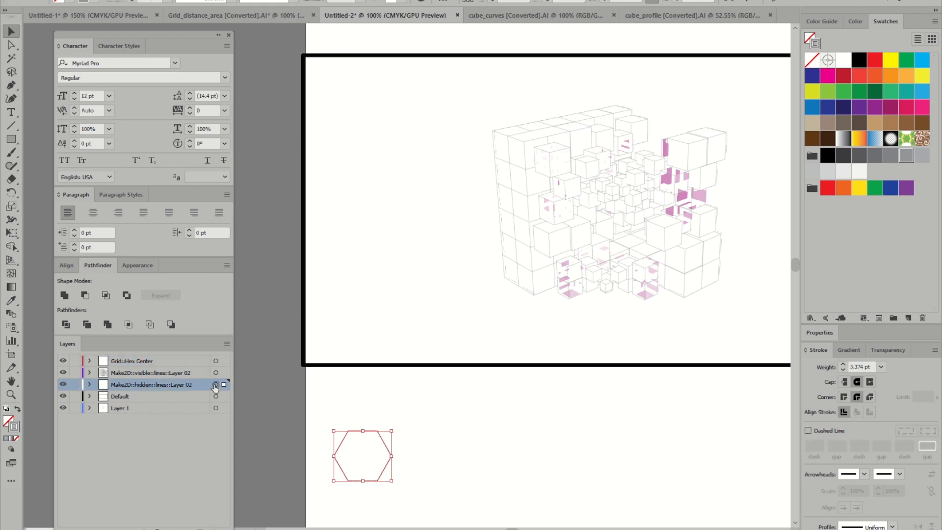
pyautogui.press('i')
pyautogui.click(387, 440)
pyautogui.click(638, 380)
pyautogui.keyDown('alt'); pyautogui.scroll(2, 653, 208); pyautogui.keyUp('alt')
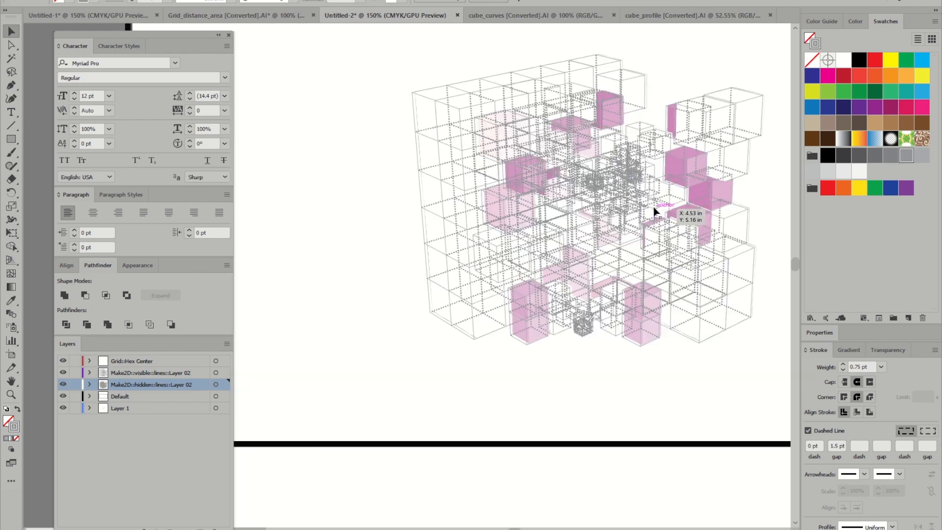
pyautogui.keyDown('alt'); pyautogui.scroll(-2, 381, 167); pyautogui.keyUp('alt')
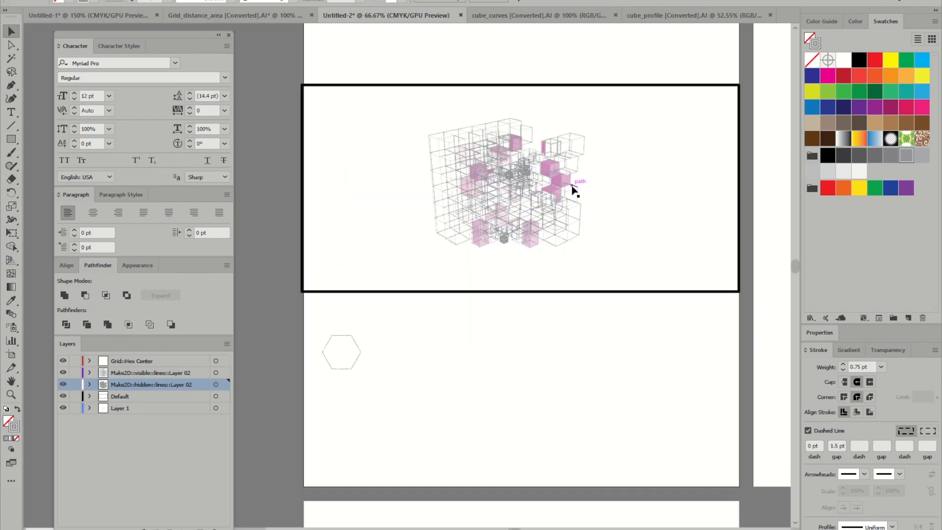
pyautogui.keyDown('alt'); pyautogui.scroll(-1, 572, 184); pyautogui.keyUp('alt')
# Lower the opacity of the hidden lines and set their stroke weight to 0.5 pt.
pyautogui.click(216, 384)
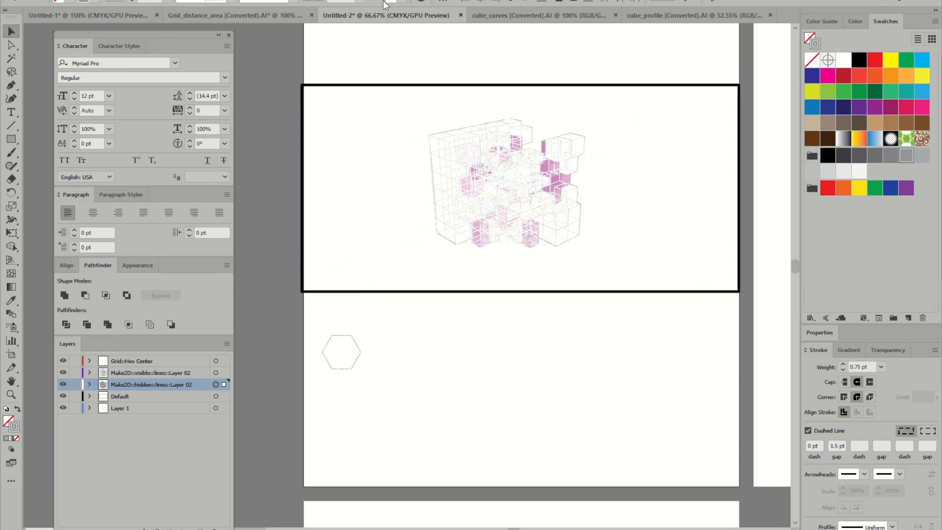
pyautogui.click(361, 2)
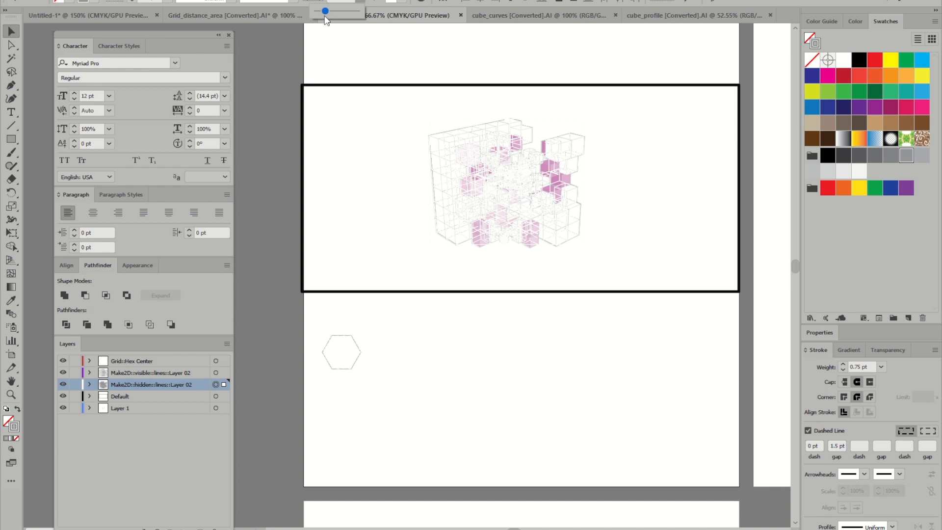
pyautogui.click(167, 2)
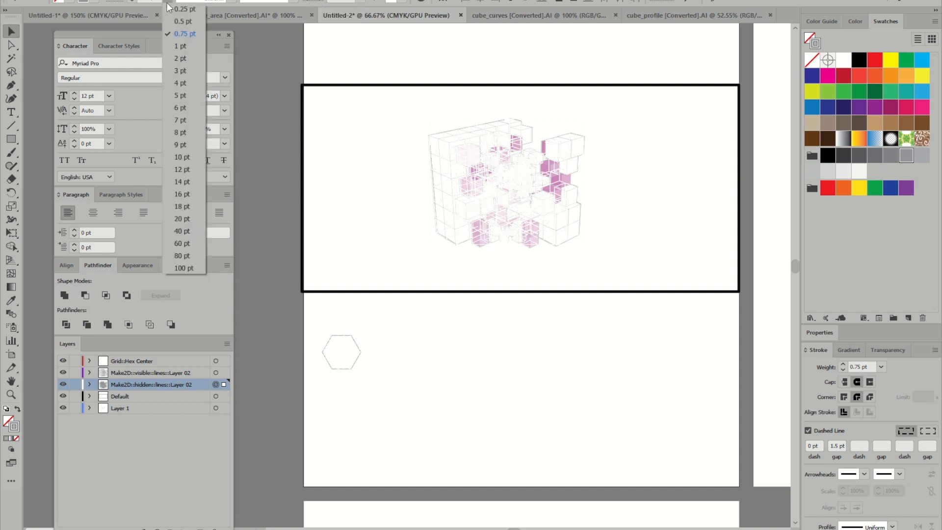
pyautogui.click(176, 18)
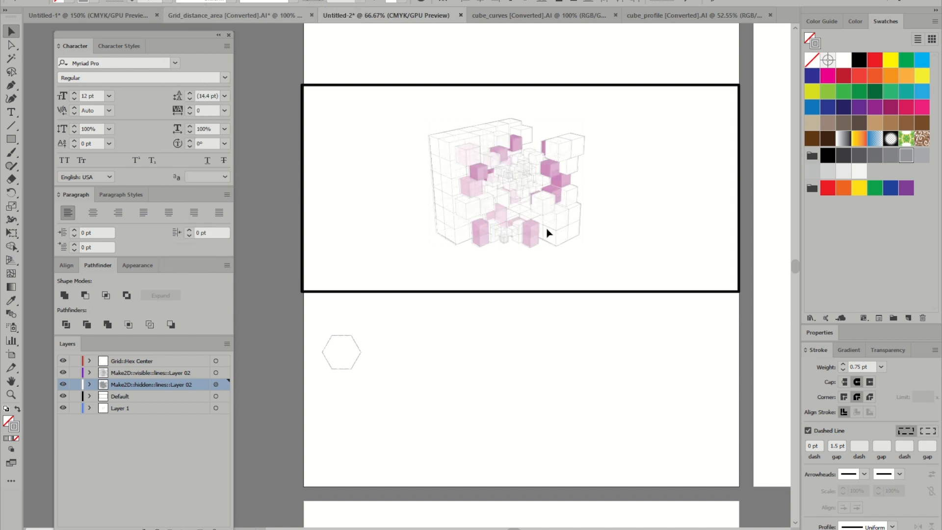
# Examine up close how the dotted hidden lines and solid visible lines read over the rendered pink boxes.
pyautogui.keyDown('alt'); pyautogui.scroll(3, 520, 183); pyautogui.keyUp('alt')
pyautogui.keyDown('alt'); pyautogui.scroll(3, 496, 116); pyautogui.keyUp('alt')
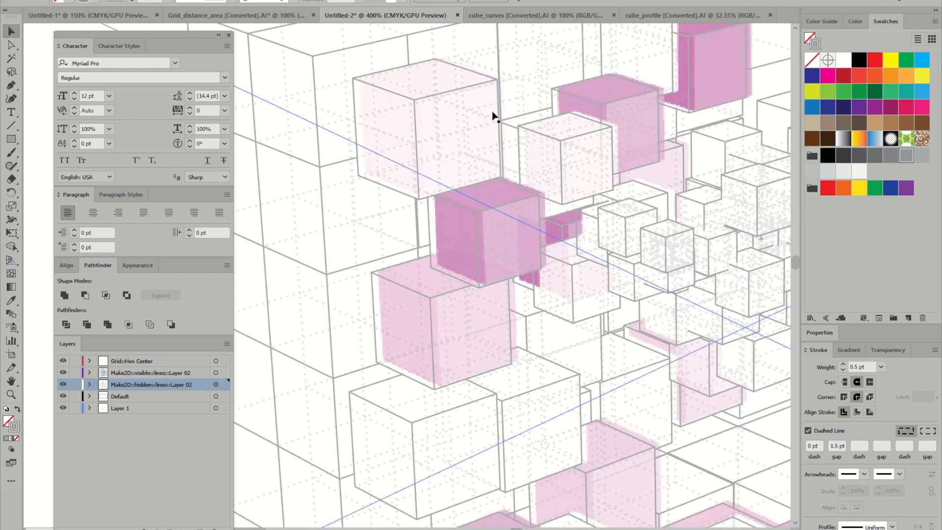
pyautogui.keyDown('alt'); pyautogui.scroll(-3, 616, 211); pyautogui.keyUp('alt')
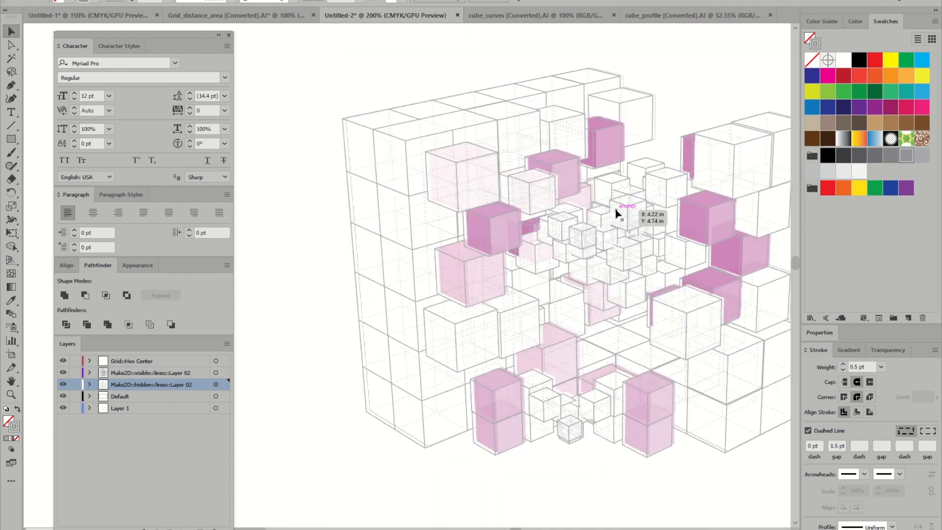
pyautogui.keyDown('alt'); pyautogui.scroll(5, 392, 140); pyautogui.keyUp('alt')
pyautogui.keyDown('alt'); pyautogui.scroll(-4, 379, 124); pyautogui.keyUp('alt')
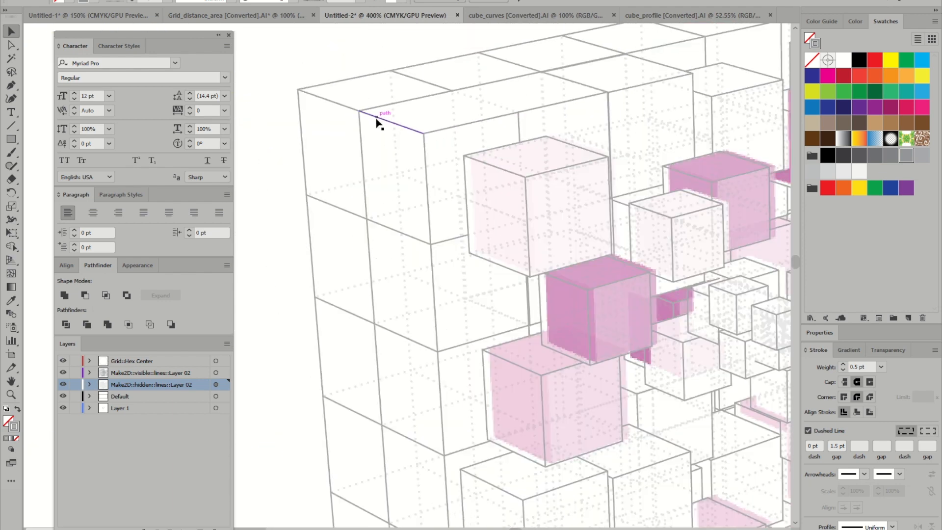
pyautogui.keyDown('alt'); pyautogui.scroll(2, 498, 201); pyautogui.keyUp('alt')
pyautogui.keyDown('alt'); pyautogui.scroll(-1, 239, 148); pyautogui.keyUp('alt')
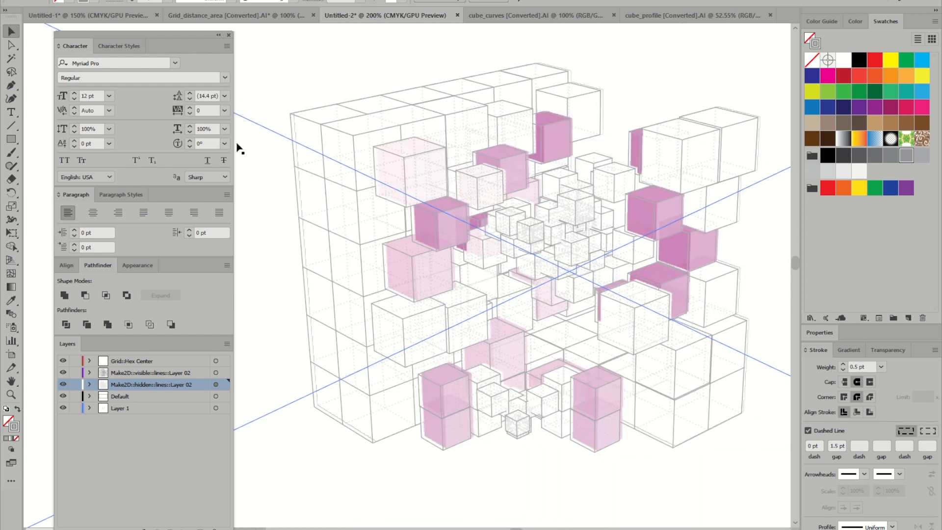
pyautogui.keyDown('alt'); pyautogui.scroll(-3, 239, 148); pyautogui.keyUp('alt')
pyautogui.moveTo(530, 336); pyautogui.dragTo(679, 352)
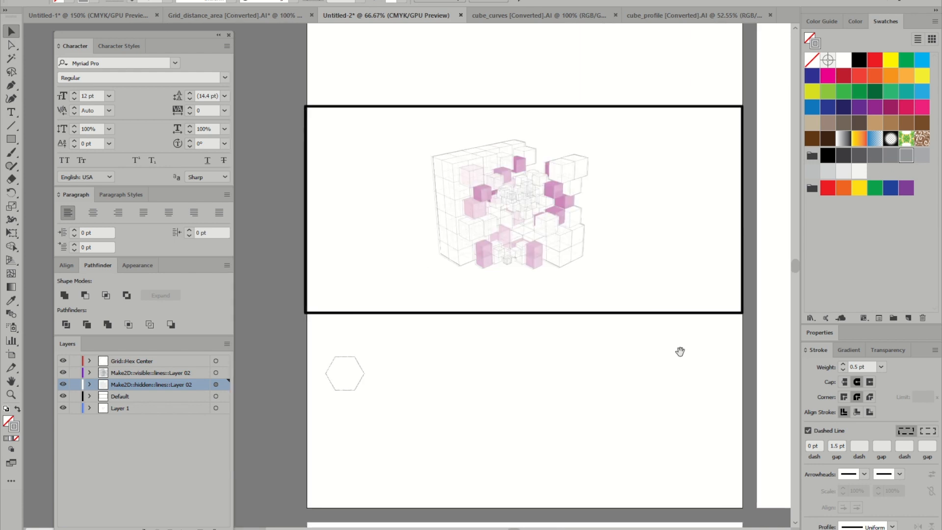
# Delete the thick black frame around the render, and copy the outline with its boundary from cube_profile into Untitled-2.
pyautogui.click(650, 317)
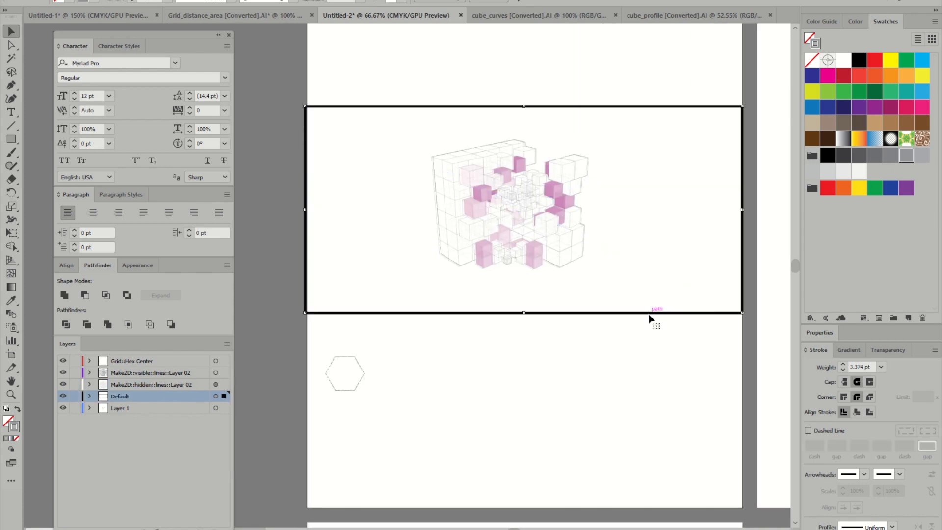
pyautogui.press('Delete')
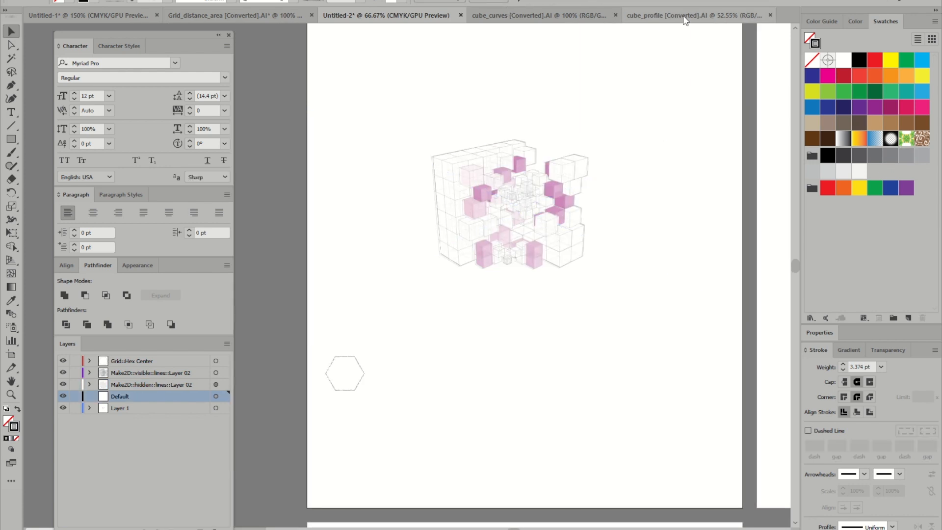
pyautogui.click(683, 15)
pyautogui.moveTo(610, 376); pyautogui.dragTo(280, 128)
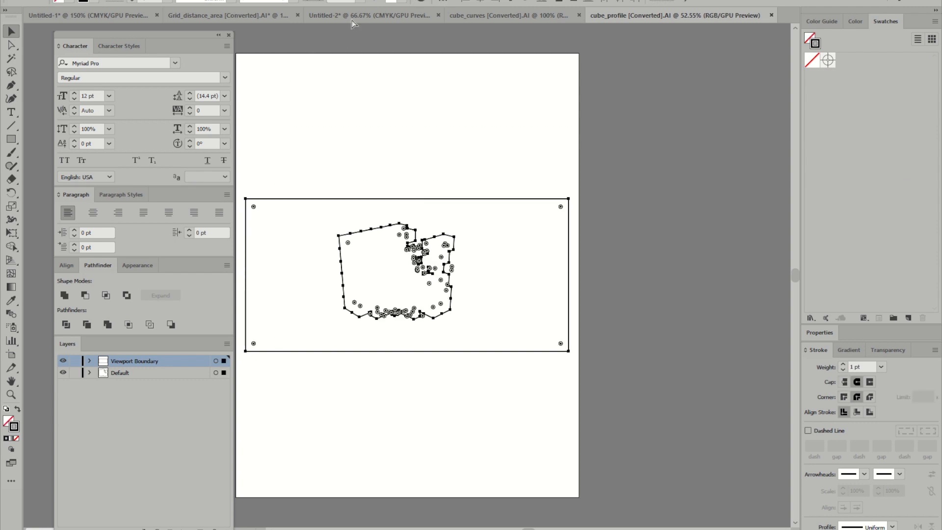
pyautogui.click(352, 19)
pyautogui.hotkey('ctrl', 'v')
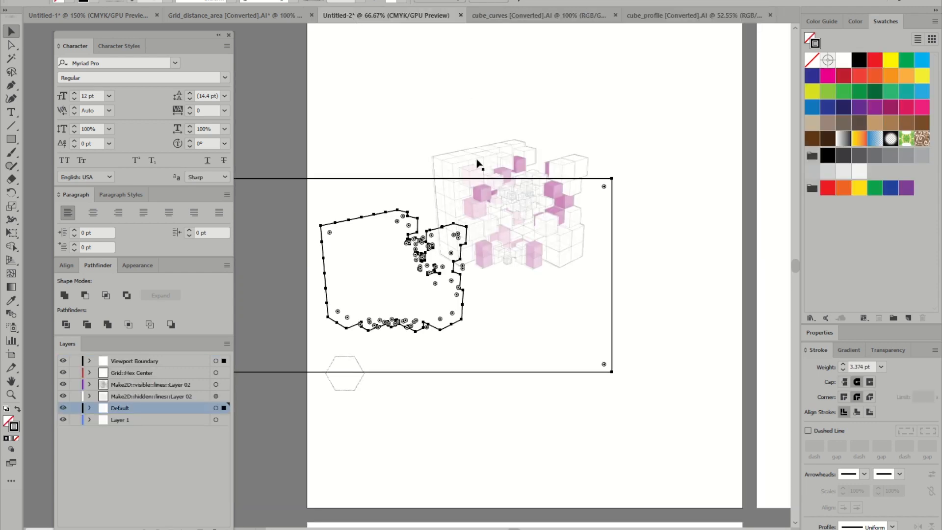
# Move the pasted outline to the artboard's left edge and enlarge it until its boundary spans the artboard width over the render.
pyautogui.moveTo(329, 181)
pyautogui.mouseDown()
pyautogui.moveTo(431, 101)
pyautogui.moveTo(433, 119)
pyautogui.moveTo(432, 101)
pyautogui.moveTo(433, 115)
pyautogui.mouseUp()
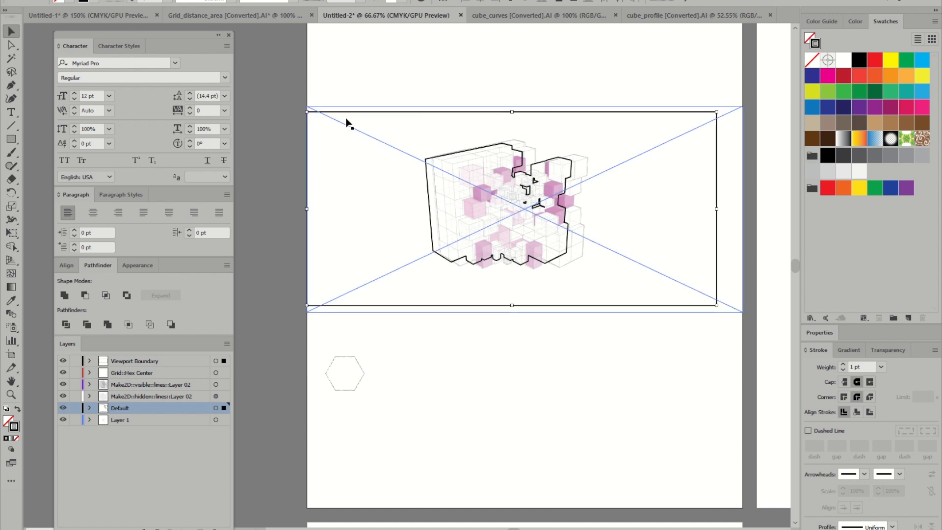
pyautogui.moveTo(362, 114)
pyautogui.mouseDown()
pyautogui.moveTo(366, 99)
pyautogui.moveTo(364, 122)
pyautogui.mouseUp()
pyautogui.moveTo(716, 310); pyautogui.dragTo(743, 322)
pyautogui.moveTo(509, 118); pyautogui.dragTo(507, 104)
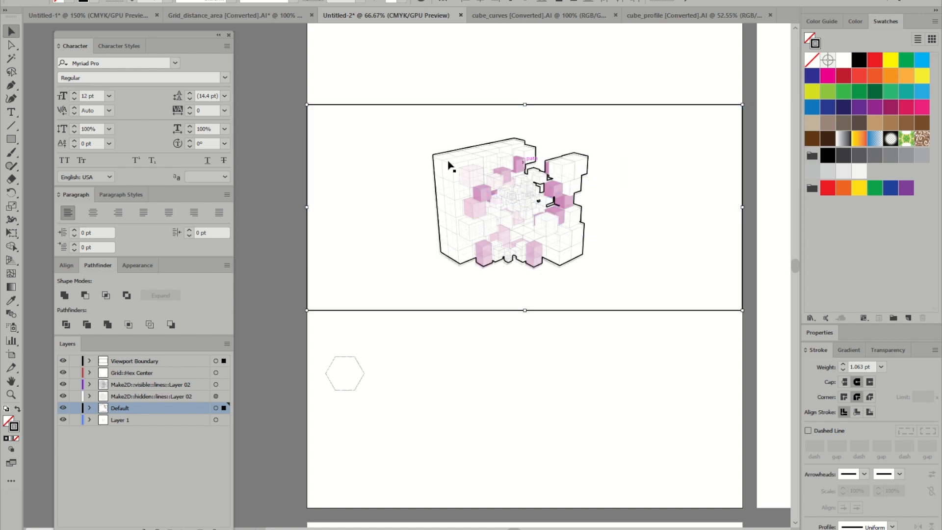
# Nudge the outline in small increments until it lines up with the outer edges of the cube linework.
pyautogui.keyDown('alt'); pyautogui.scroll(4, 448, 164); pyautogui.keyUp('alt')
pyautogui.press('Left')
pyautogui.press('Down')
pyautogui.press('Left')
pyautogui.press('Up')
pyautogui.press('Right')
pyautogui.keyDown('alt'); pyautogui.scroll(-3, 350, 135); pyautogui.keyUp('alt')
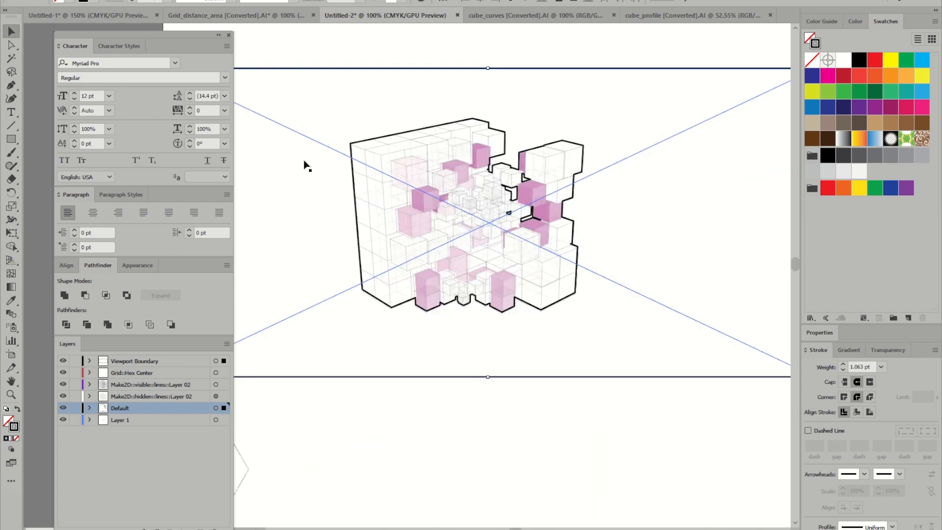
# Move the cube outline onto the Viewport Boundary layer and delete the rectangular boundary frame.
pyautogui.moveTo(227, 408); pyautogui.dragTo(224, 361)
pyautogui.click(583, 164)
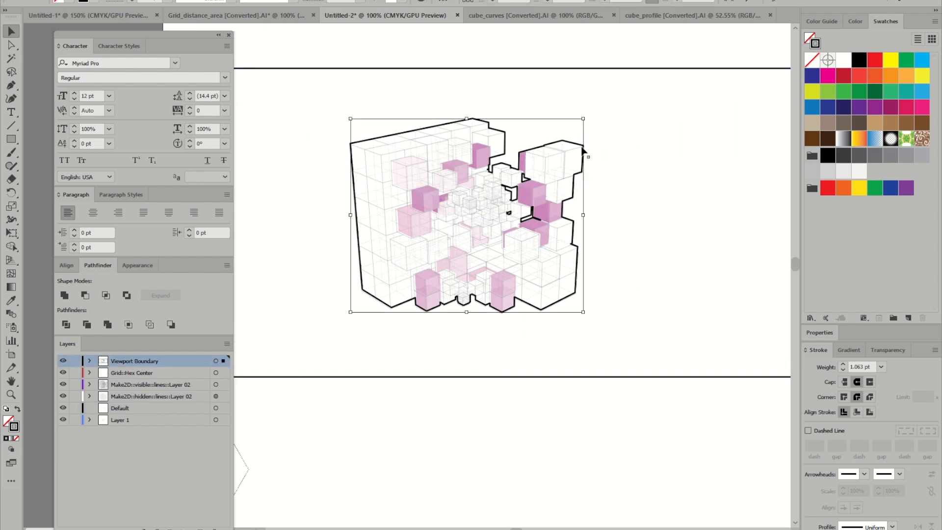
pyautogui.click(749, 1)
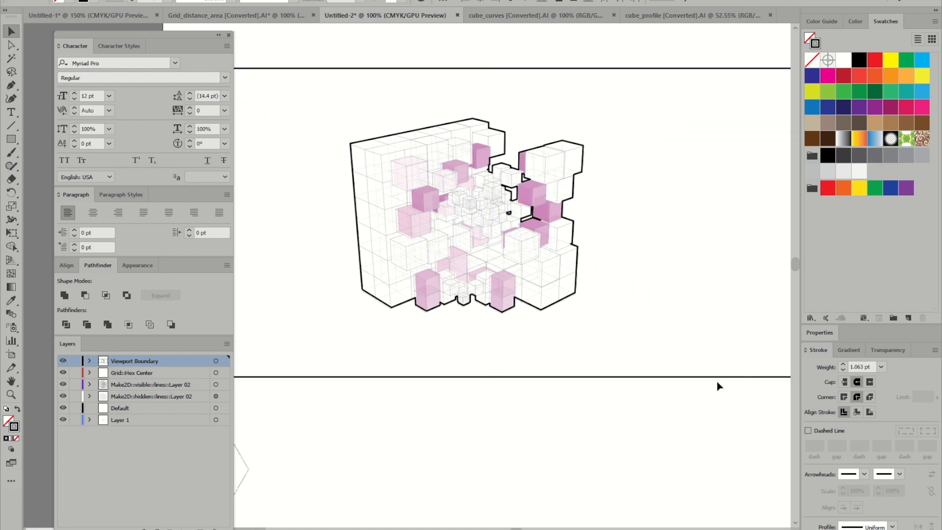
pyautogui.press('Delete')
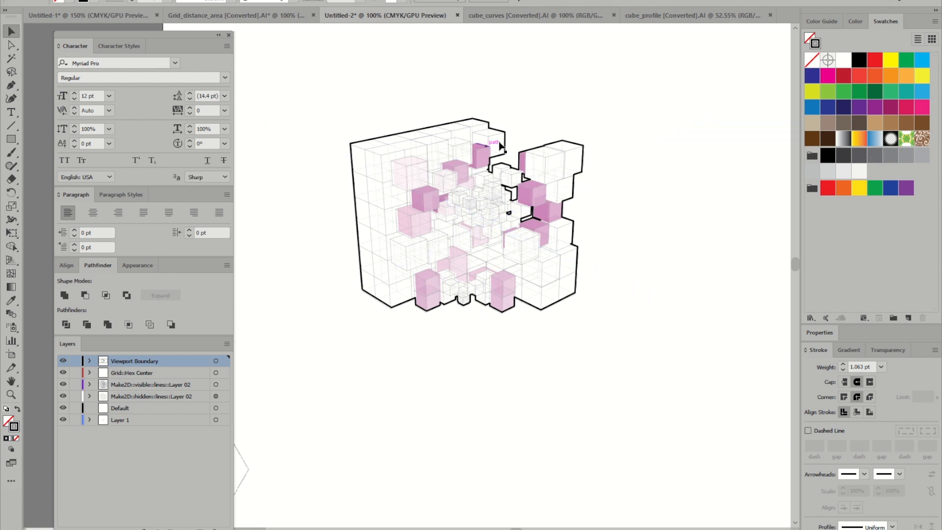
# Recolour the cube profile outline's stroke to the medium-dark grey swatch, reduce its weight to 0.25 pt, and deselect it.
pyautogui.click(541, 151)
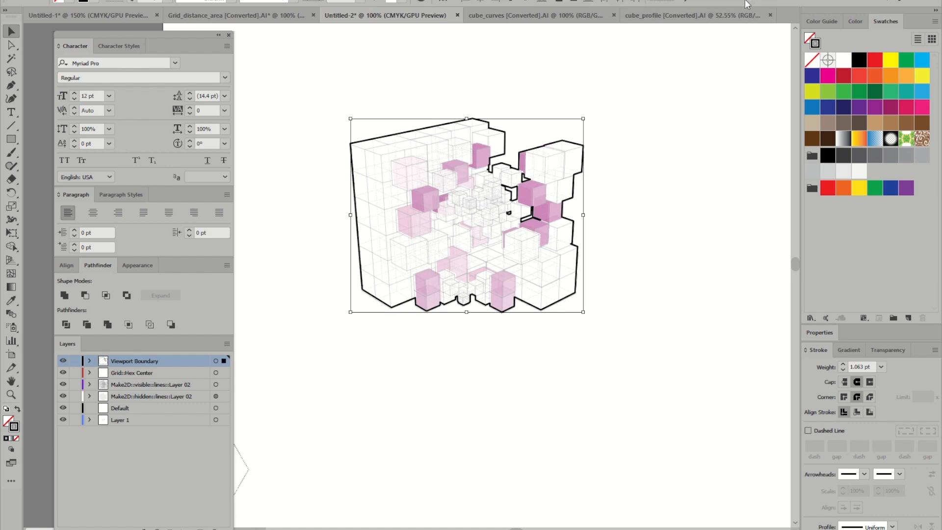
pyautogui.click(875, 156)
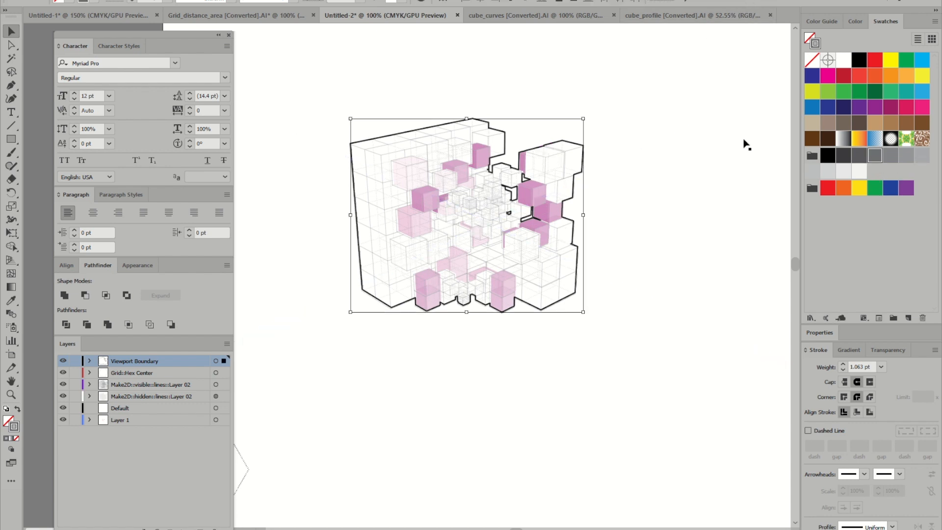
pyautogui.click(132, 1)
pyautogui.click(132, 1)
pyautogui.click(132, 2)
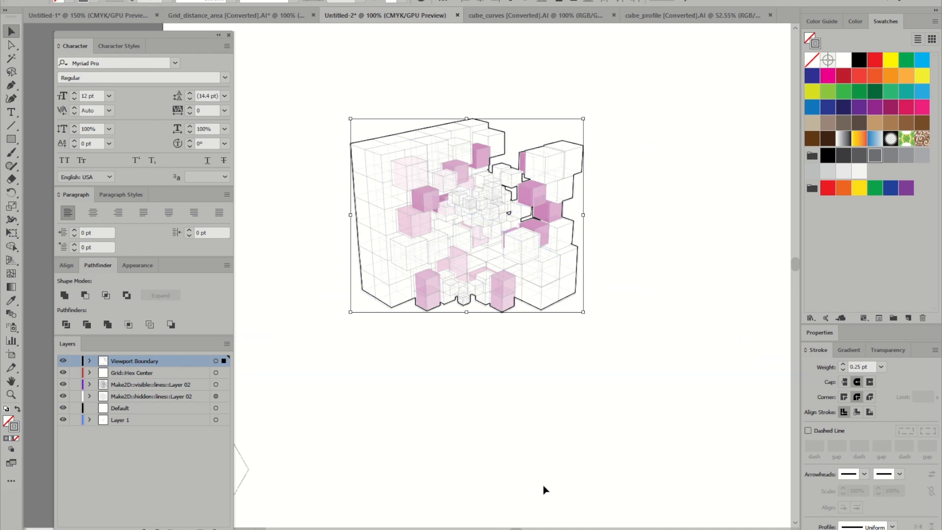
pyautogui.click(544, 489)
pyautogui.hotkey('ctrl', 'shift', 'i')
pyautogui.hotkey('ctrl', 'shift', 'i')
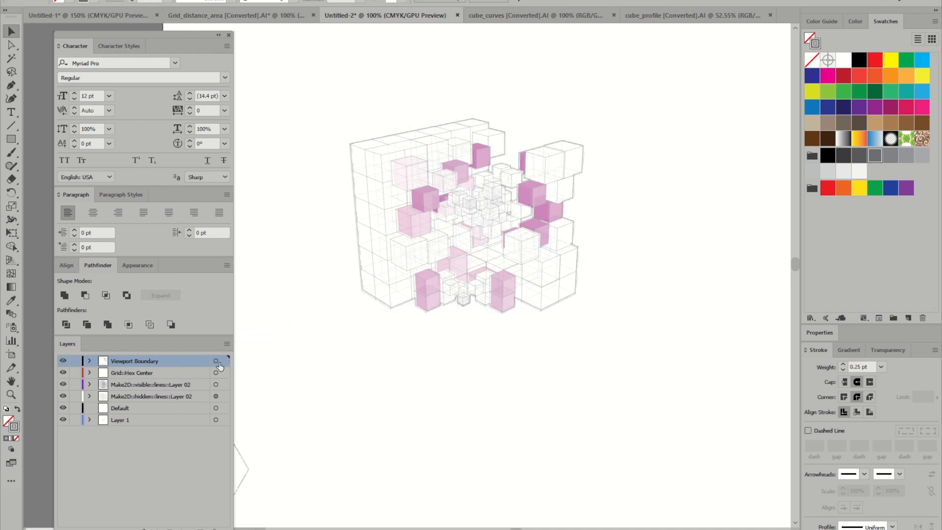
# Set the stroke weight of the cube outline on the Viewport Boundary layer to 0.75 pt and check it against the linework.
pyautogui.click(216, 360)
pyautogui.click(131, 0)
pyautogui.click(130, 0)
pyautogui.click(361, 78)
pyautogui.keyDown('alt'); pyautogui.scroll(-2, 490, 182); pyautogui.keyUp('alt')
pyautogui.hotkey('ctrl', 'shift', 'a')
pyautogui.keyDown('alt'); pyautogui.scroll(3, 481, 177); pyautogui.keyUp('alt')
pyautogui.keyDown('alt'); pyautogui.scroll(-2, 482, 178); pyautogui.keyUp('alt')
pyautogui.click(648, 186)
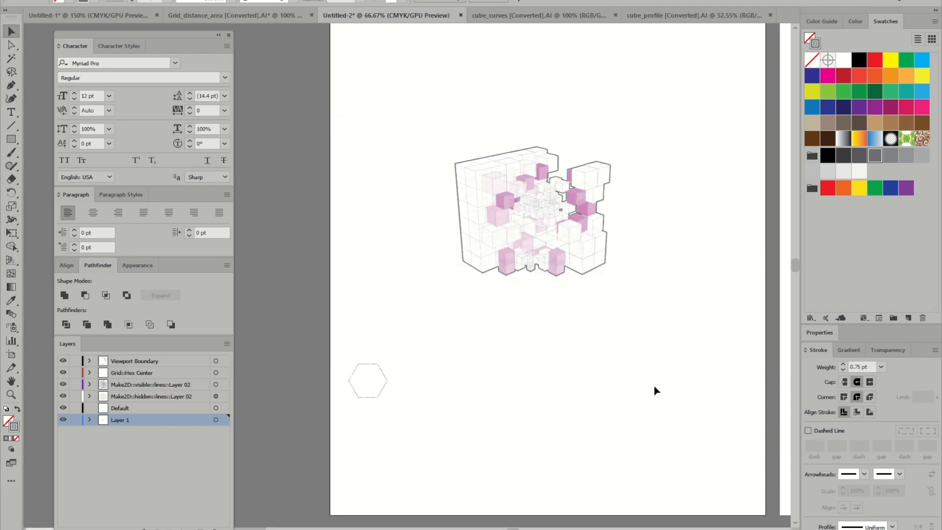
pyautogui.keyDown('alt'); pyautogui.scroll(2, 515, 147); pyautogui.keyUp('alt')
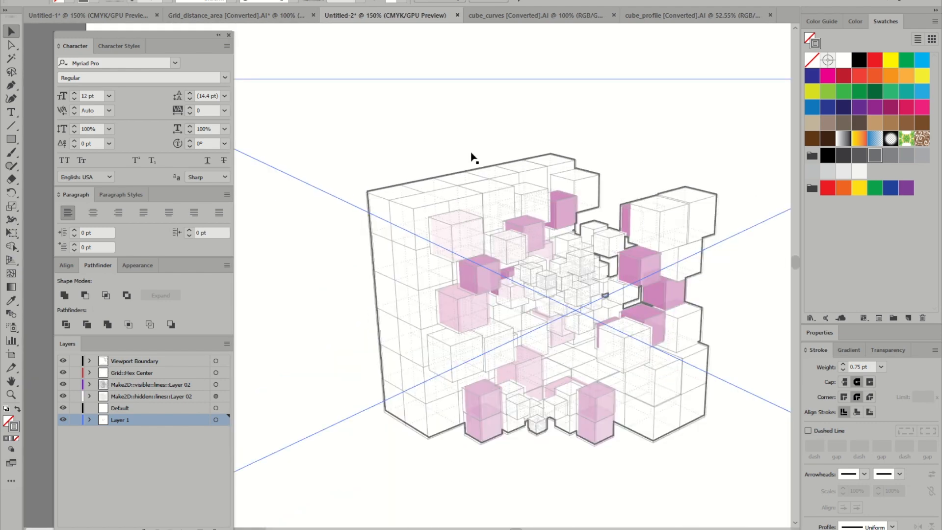
pyautogui.keyDown('alt'); pyautogui.scroll(-2, 496, 192); pyautogui.keyUp('alt')
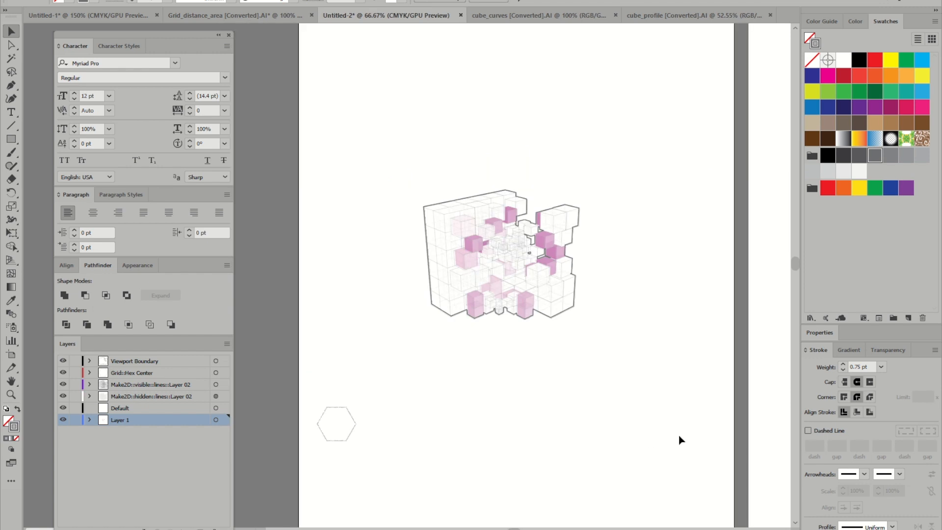